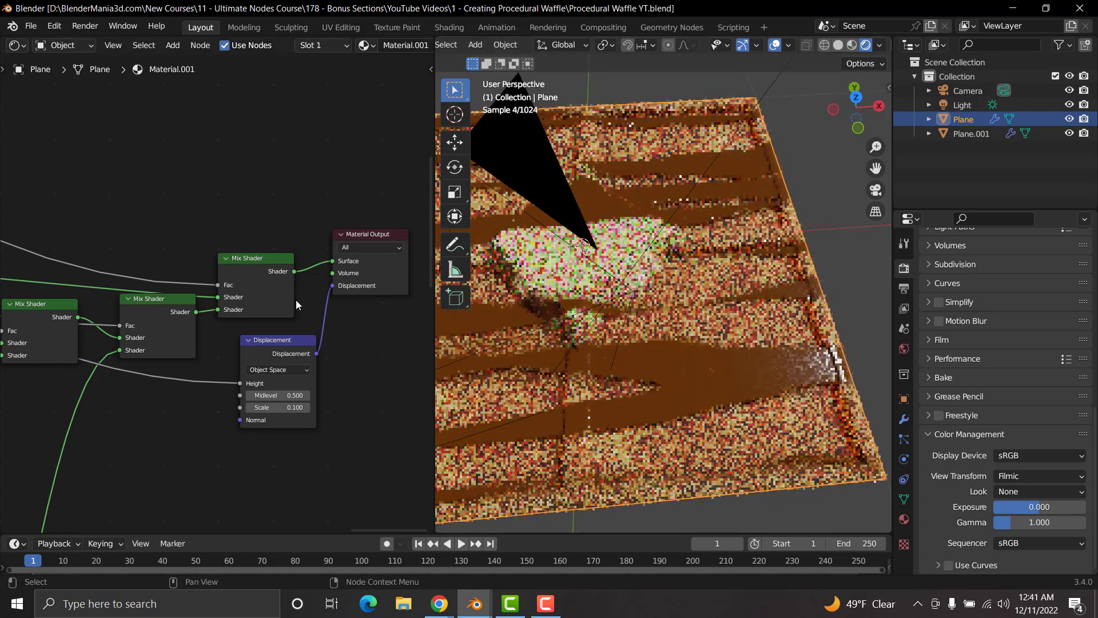
Step: Preview the output of the ColorRamp that feeds the upper Maximum node on the plane and inspect its stripes
{"action": "scroll", "coordinate": [257, 319], "scroll_direction": "down", "scroll_amount": 5}
{"action": "middle_click_drag", "start_coordinate": [257, 319], "coordinate": [304, 355]}
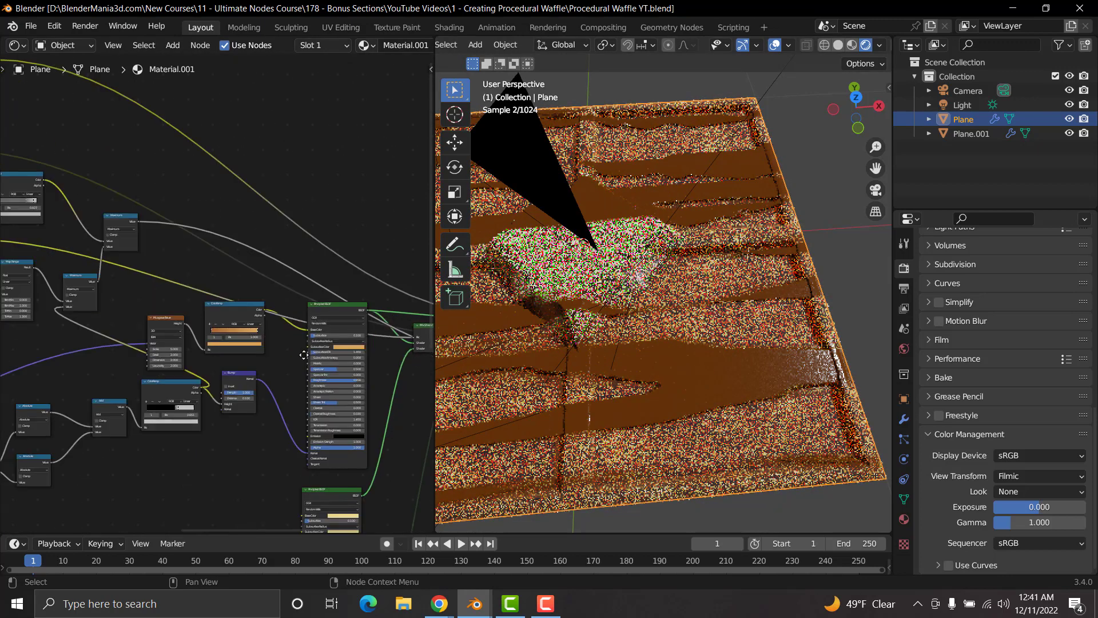
{"action": "middle_click_drag", "start_coordinate": [57, 303], "coordinate": [281, 376]}
{"action": "middle_click_drag", "start_coordinate": [220, 322], "coordinate": [141, 344]}
{"action": "scroll", "coordinate": [217, 355], "scroll_direction": "up", "scroll_amount": 3}
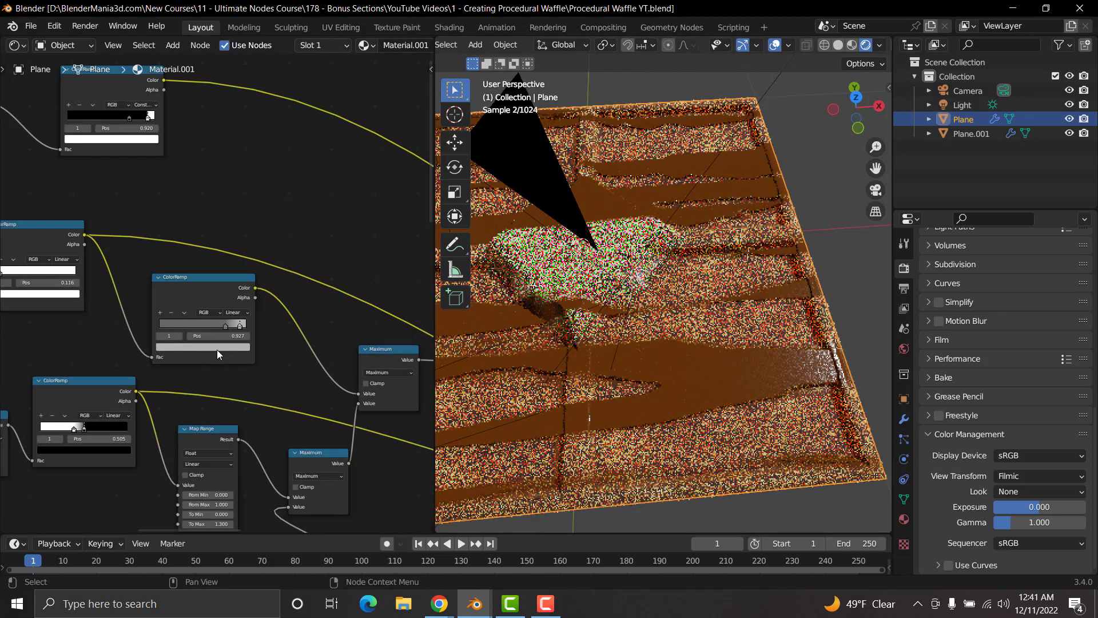
{"action": "middle_click_drag", "start_coordinate": [216, 349], "coordinate": [217, 354]}
{"action": "scroll", "coordinate": [218, 353], "scroll_direction": "up", "scroll_amount": 2}
{"action": "middle_click_drag", "start_coordinate": [214, 314], "coordinate": [260, 342]}
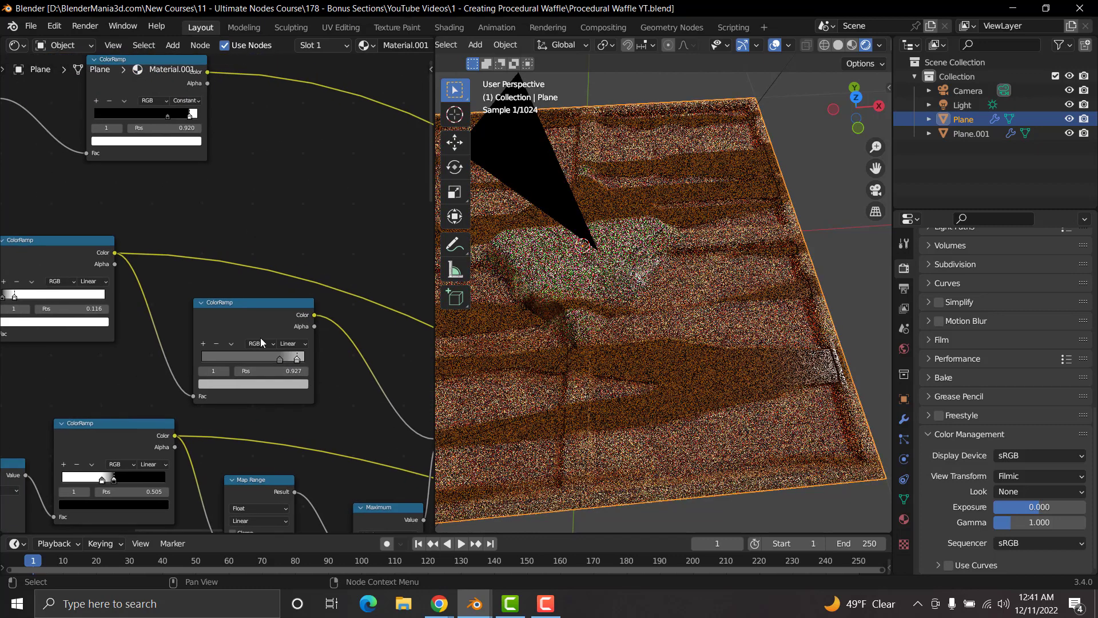
{"action": "left_click", "coordinate": [233, 304], "text": "ctrl+shift"}
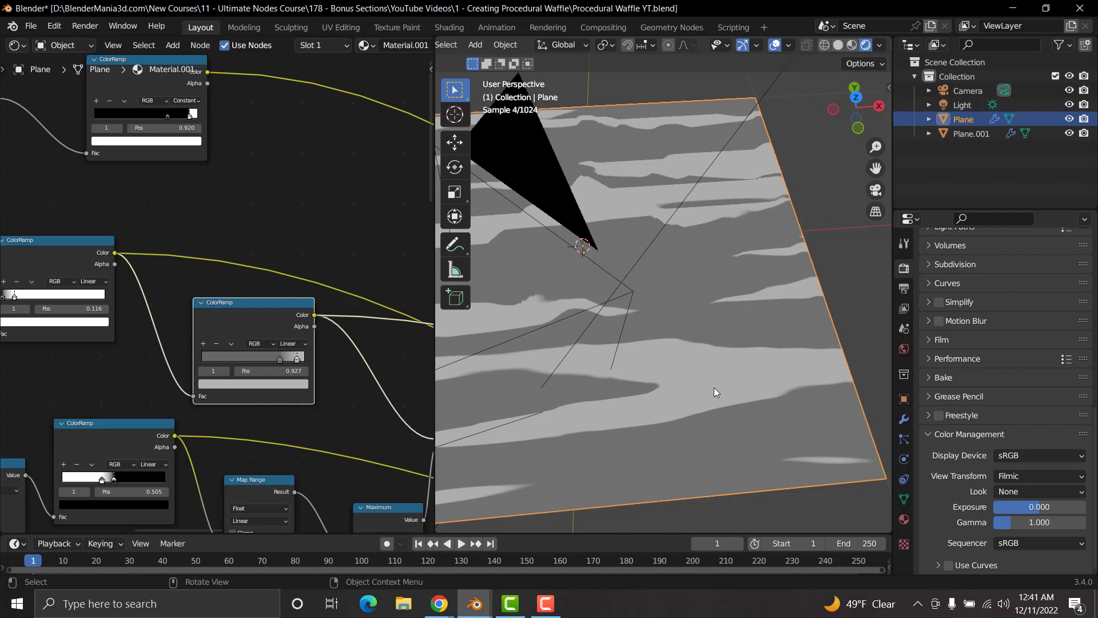
{"action": "scroll", "coordinate": [714, 386], "scroll_direction": "up", "scroll_amount": 2}
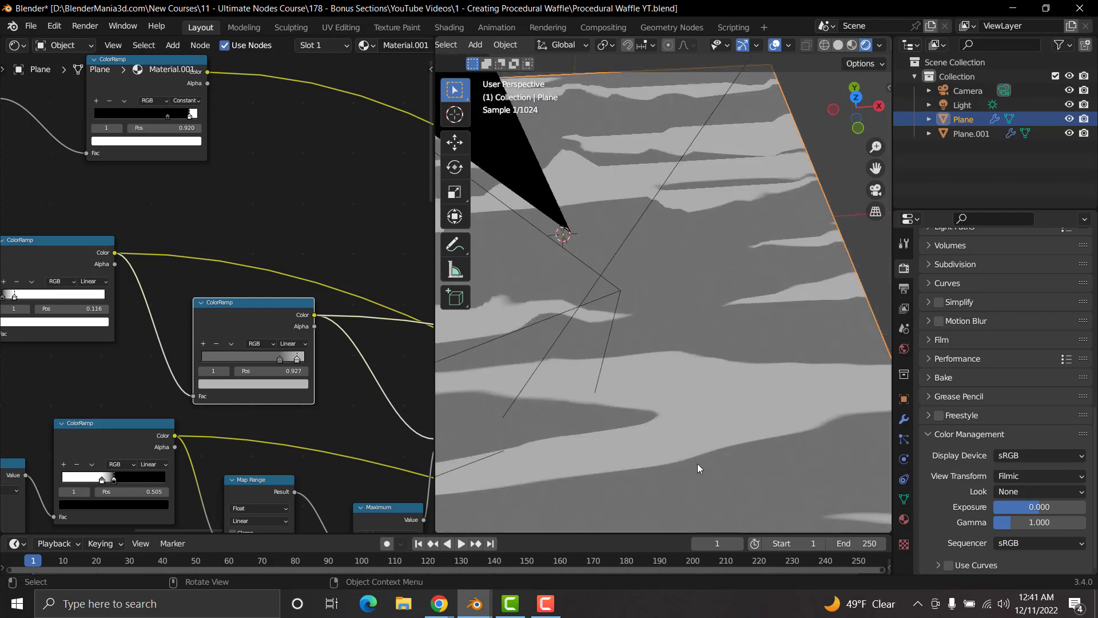
{"action": "scroll", "coordinate": [243, 326], "scroll_direction": "down", "scroll_amount": 2}
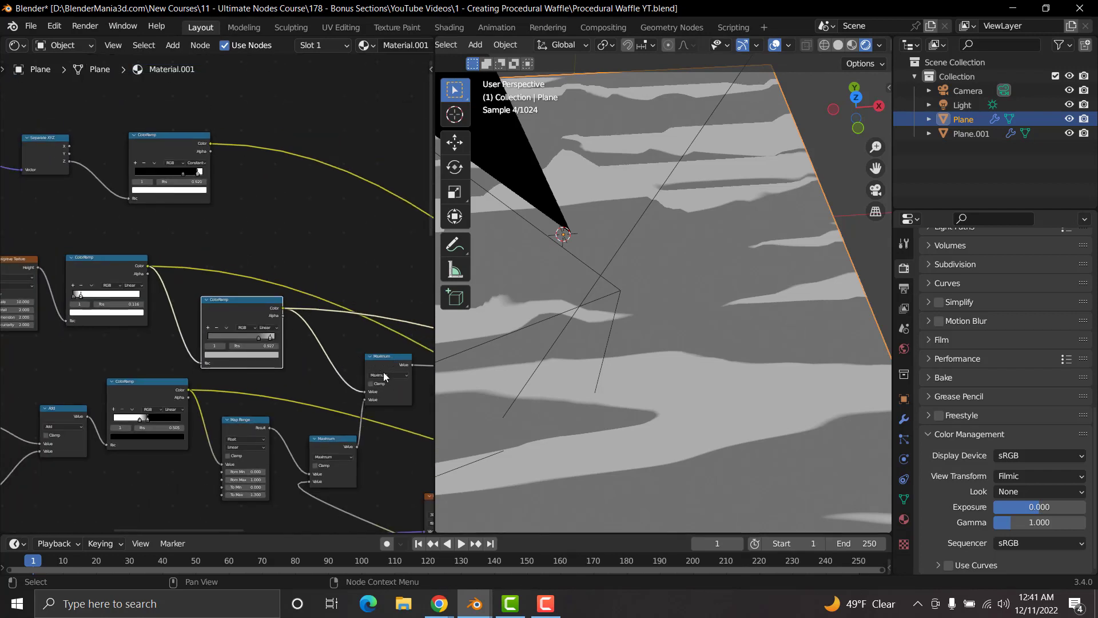
Step: Examine how the previewed ColorRamp connects through the Maximum nodes toward the shader chain
{"action": "middle_click_drag", "start_coordinate": [384, 353], "coordinate": [343, 346]}
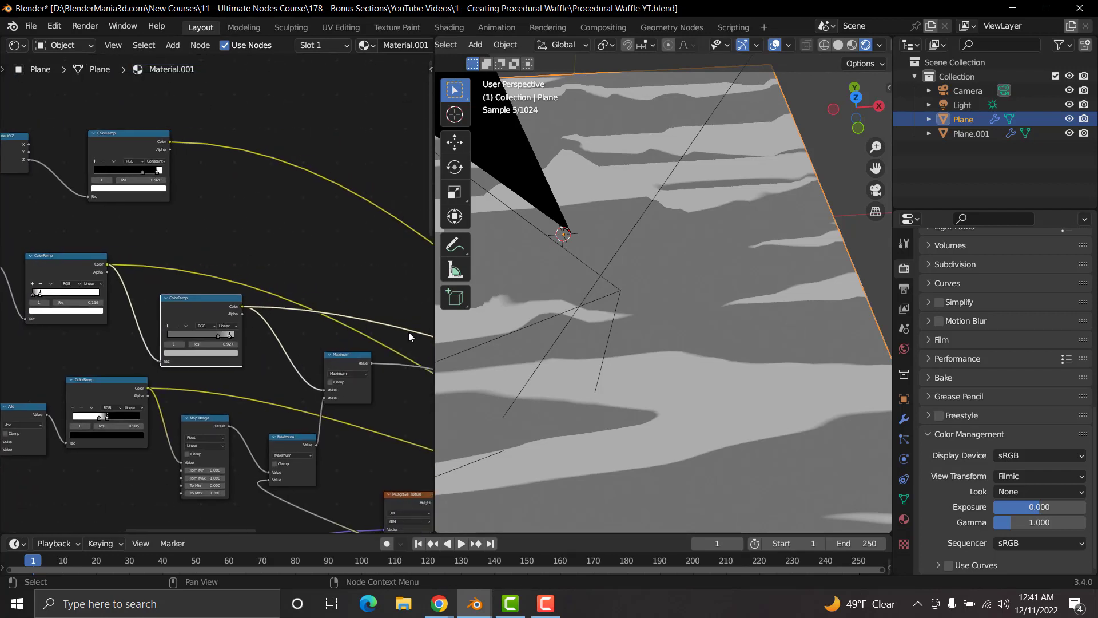
{"action": "scroll", "coordinate": [214, 358], "scroll_direction": "up", "scroll_amount": 4}
{"action": "middle_click_drag", "start_coordinate": [82, 299], "coordinate": [166, 327]}
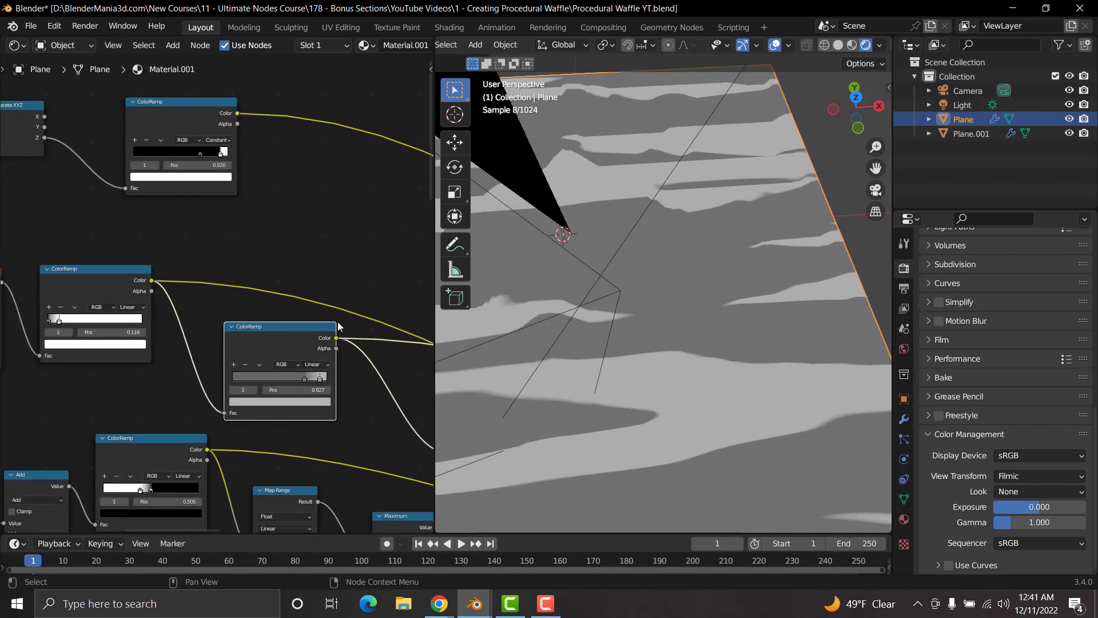
{"action": "scroll", "coordinate": [372, 332], "scroll_direction": "down", "scroll_amount": 6}
{"action": "middle_click_drag", "start_coordinate": [322, 315], "coordinate": [75, 253]}
{"action": "middle_click_drag", "start_coordinate": [399, 402], "coordinate": [240, 338]}
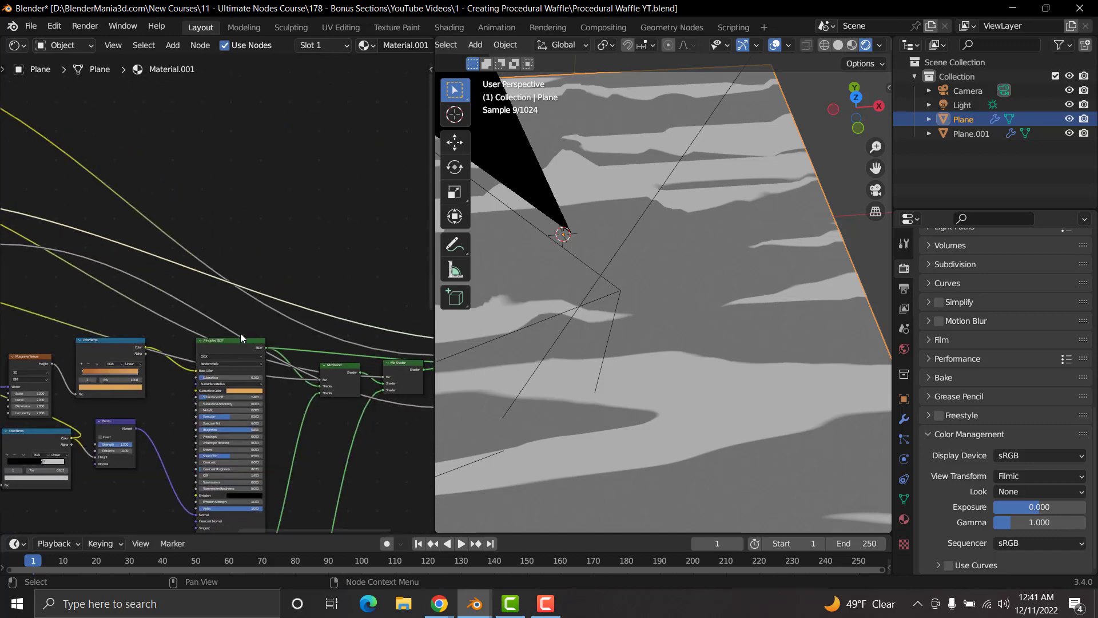
{"action": "middle_click_drag", "start_coordinate": [124, 307], "coordinate": [395, 358]}
{"action": "middle_click_drag", "start_coordinate": [223, 354], "coordinate": [397, 416]}
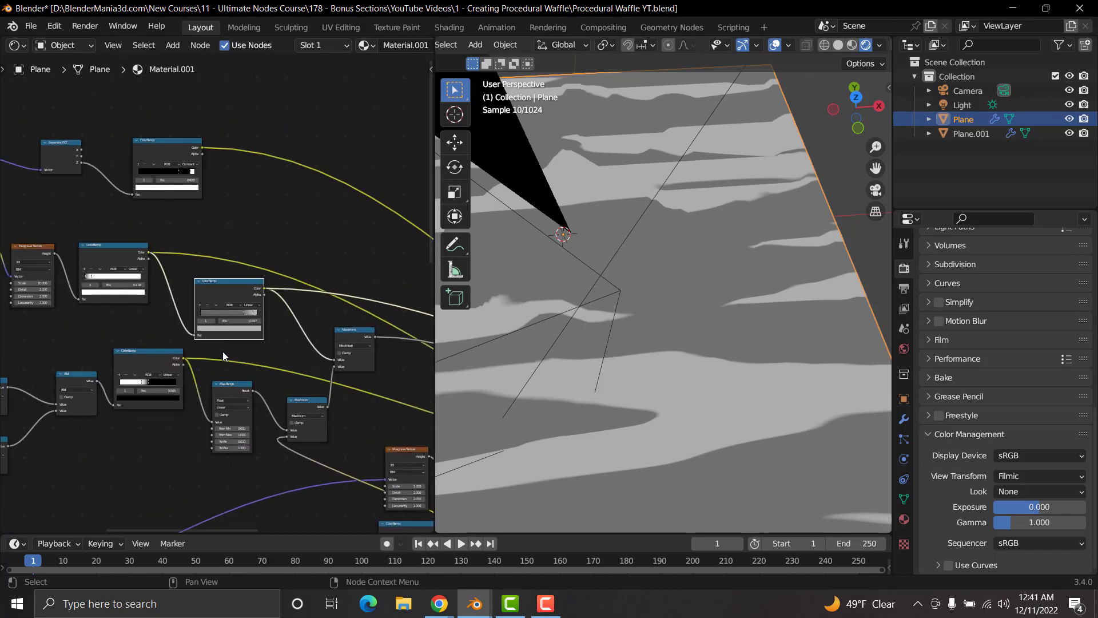
{"action": "scroll", "coordinate": [223, 356], "scroll_direction": "up", "scroll_amount": 6}
{"action": "scroll", "coordinate": [224, 355], "scroll_direction": "up", "scroll_amount": 5}
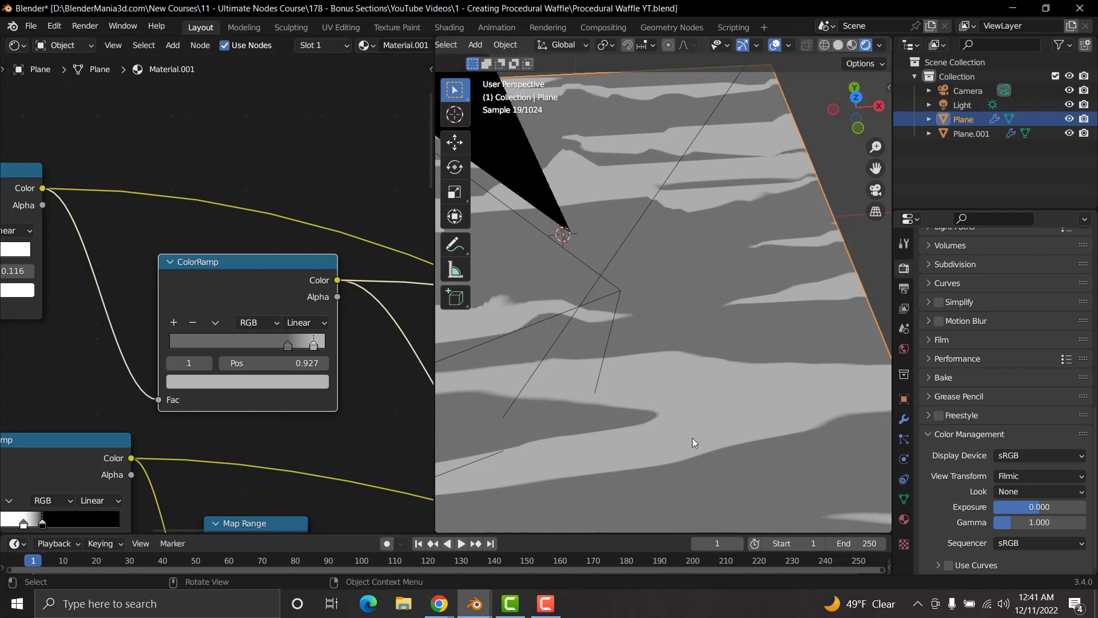
Step: Draw annotation strokes with the Annotate tool across the edge of the wide light stripe, and undo them
{"action": "left_click", "coordinate": [455, 246]}
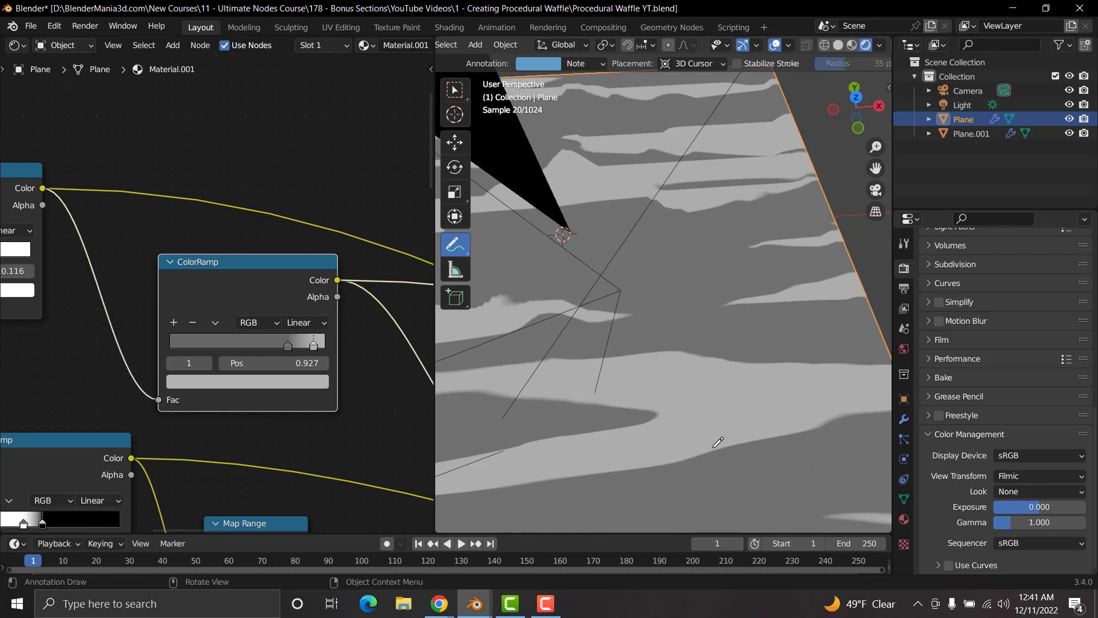
{"action": "mouse_move", "coordinate": [715, 449]}
{"action": "left_mouse_down"}
{"action": "mouse_move", "coordinate": [708, 407]}
{"action": "mouse_move", "coordinate": [691, 402]}
{"action": "mouse_move", "coordinate": [707, 398]}
{"action": "mouse_move", "coordinate": [704, 357]}
{"action": "left_mouse_up"}
{"action": "left_click_drag", "start_coordinate": [722, 448], "coordinate": [710, 397]}
{"action": "key", "text": "ctrl+z"}
{"action": "key", "text": "ctrl+z"}
{"action": "key", "text": "ctrl+z"}
{"action": "key", "text": "ctrl+z"}
Step: Preview the output of the Musgrave Texture with scale 10 on the plane
{"action": "middle_click_drag", "start_coordinate": [149, 344], "coordinate": [306, 372]}
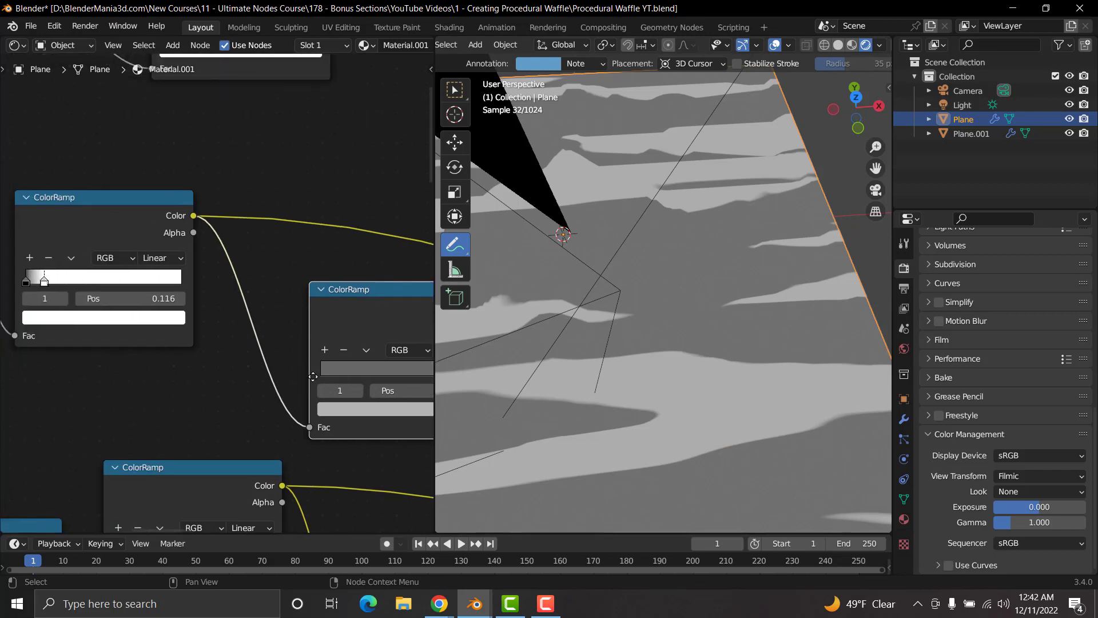
{"action": "scroll", "coordinate": [238, 374], "scroll_direction": "down", "scroll_amount": 5}
{"action": "middle_click_drag", "start_coordinate": [232, 367], "coordinate": [300, 368]}
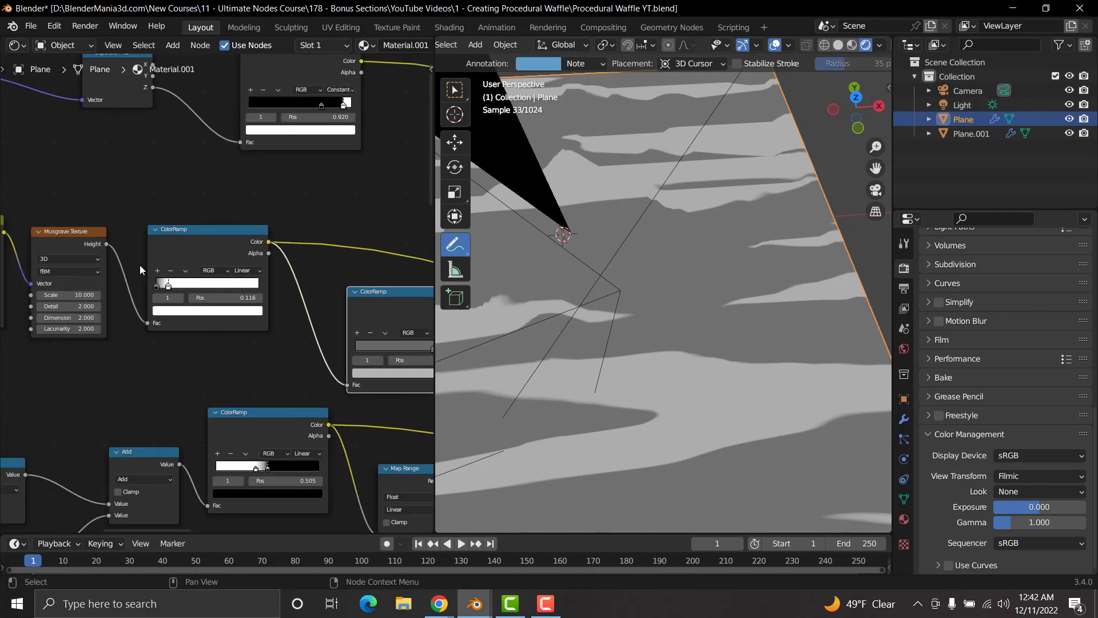
{"action": "left_click", "coordinate": [74, 231], "text": "ctrl+shift"}
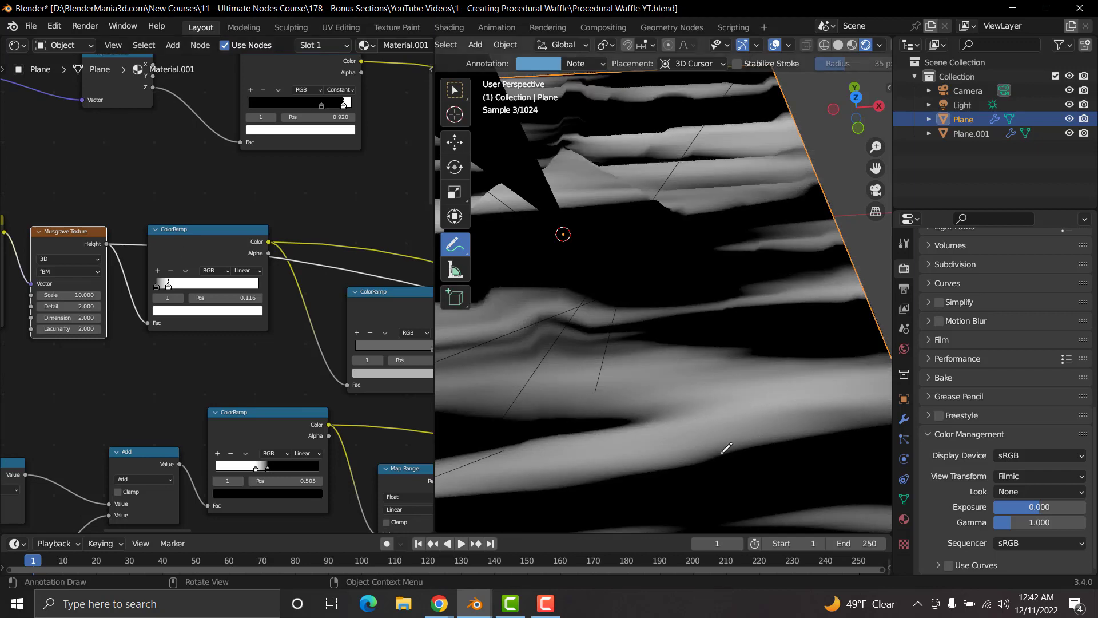
Step: Sketch the stripe's gradual falloff and a rounded profile curve over it with annotation strokes
{"action": "left_click_drag", "start_coordinate": [722, 453], "coordinate": [721, 428]}
{"action": "left_click_drag", "start_coordinate": [723, 419], "coordinate": [723, 404]}
{"action": "mouse_move", "coordinate": [722, 402]}
{"action": "left_mouse_down"}
{"action": "mouse_move", "coordinate": [723, 368]}
{"action": "mouse_move", "coordinate": [722, 465]}
{"action": "left_mouse_up"}
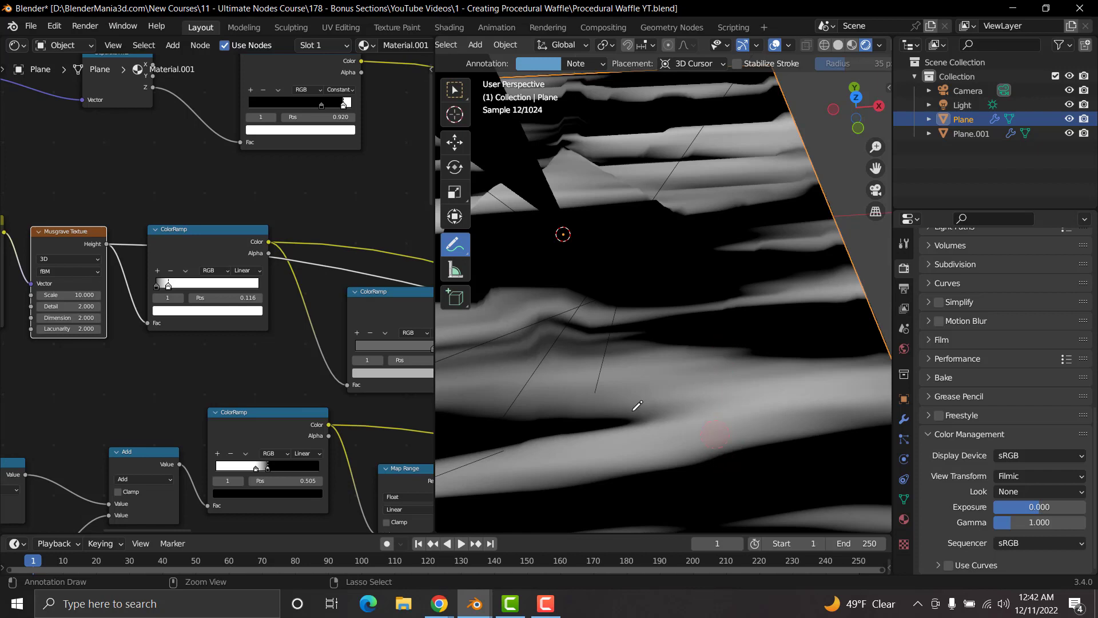
{"action": "mouse_move", "coordinate": [592, 402]}
{"action": "left_mouse_down"}
{"action": "mouse_move", "coordinate": [668, 323]}
{"action": "mouse_move", "coordinate": [768, 406]}
{"action": "left_mouse_up"}
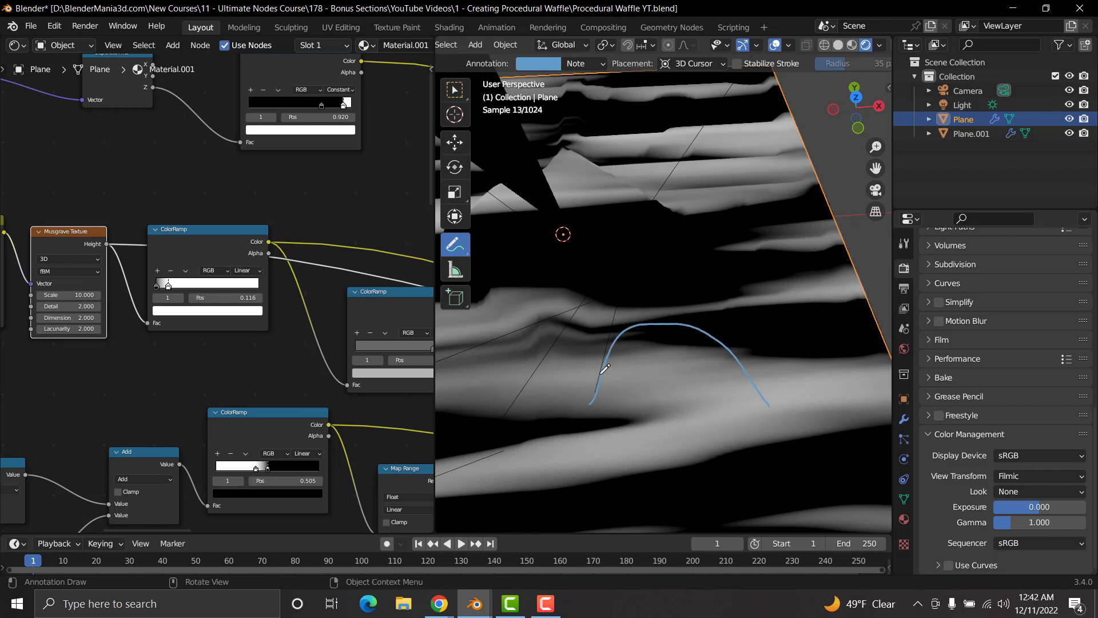
{"action": "mouse_move", "coordinate": [583, 396]}
{"action": "left_mouse_down"}
{"action": "mouse_move", "coordinate": [597, 343]}
{"action": "mouse_move", "coordinate": [629, 312]}
{"action": "mouse_move", "coordinate": [672, 306]}
{"action": "mouse_move", "coordinate": [762, 351]}
{"action": "left_mouse_up"}
{"action": "mouse_move", "coordinate": [766, 402]}
{"action": "left_mouse_down", "text": "ctrl"}
{"action": "mouse_move", "coordinate": [665, 340]}
{"action": "mouse_move", "coordinate": [698, 302]}
{"action": "mouse_move", "coordinate": [622, 327]}
{"action": "mouse_move", "coordinate": [566, 410]}
{"action": "mouse_move", "coordinate": [675, 311]}
{"action": "mouse_move", "coordinate": [675, 325]}
{"action": "left_mouse_up", "text": "ctrl"}
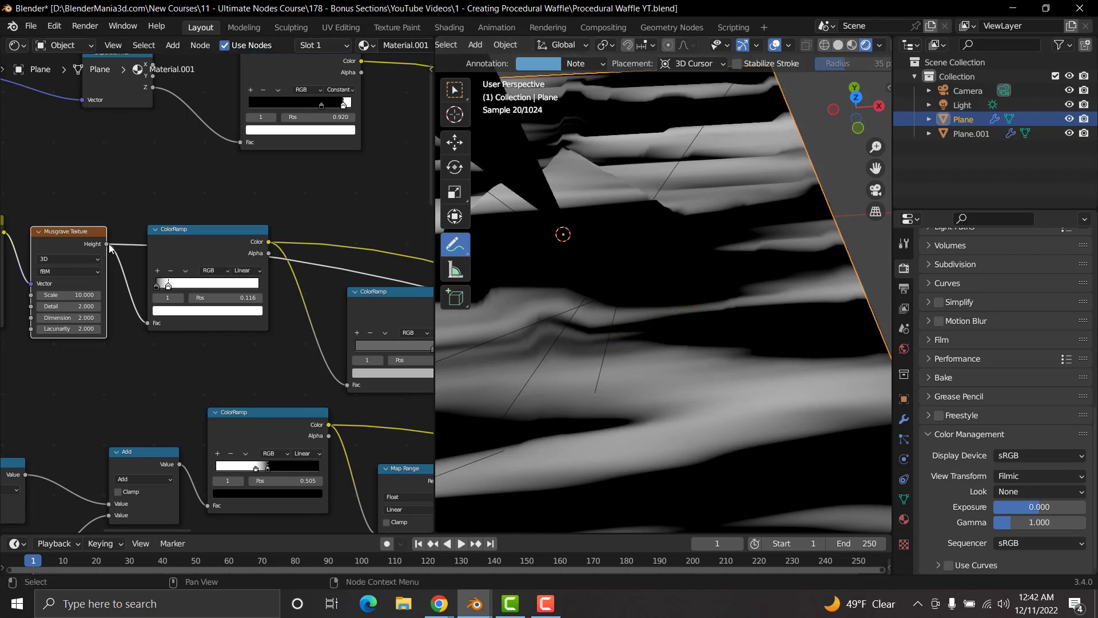
Step: Feed the Musgrave Texture's Height directly into the Fac of the ColorRamp before the Maximum node, preview that ramp and reset it to the default gradient
{"action": "left_click_drag", "start_coordinate": [108, 245], "coordinate": [351, 386]}
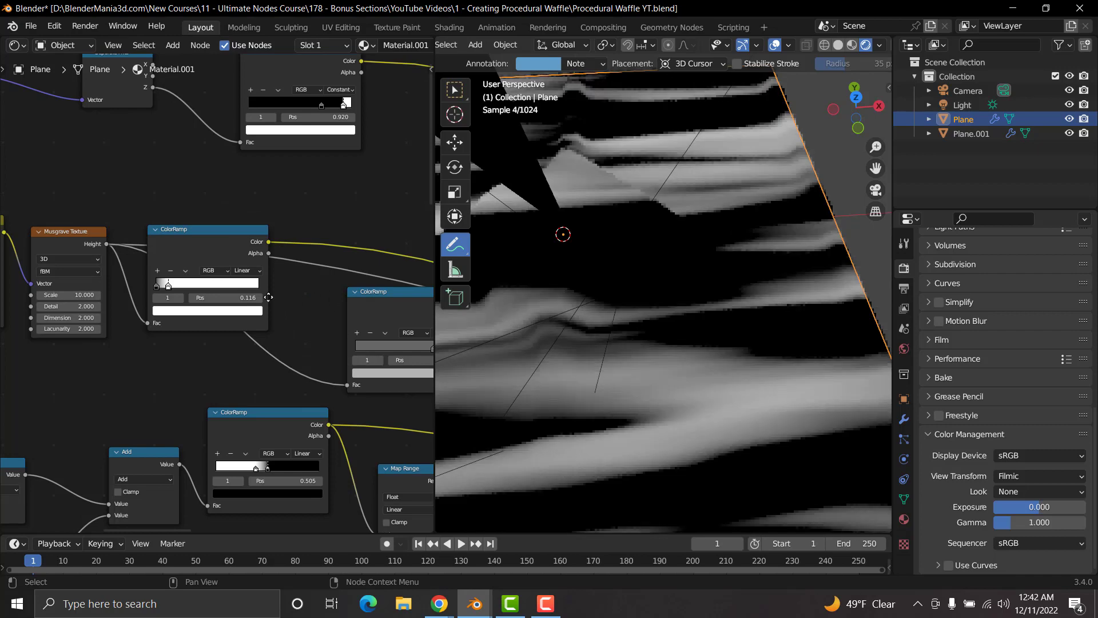
{"action": "middle_click_drag", "start_coordinate": [268, 297], "coordinate": [127, 290]}
{"action": "left_click", "coordinate": [260, 287], "text": "ctrl+shift"}
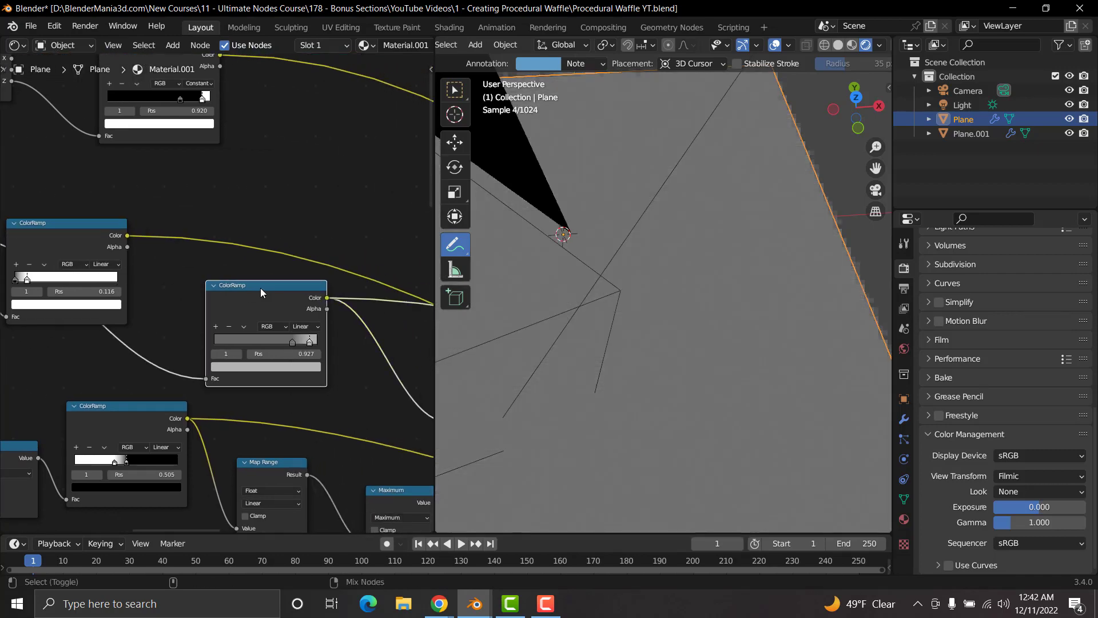
{"action": "left_click", "coordinate": [244, 326]}
{"action": "left_click", "coordinate": [265, 380]}
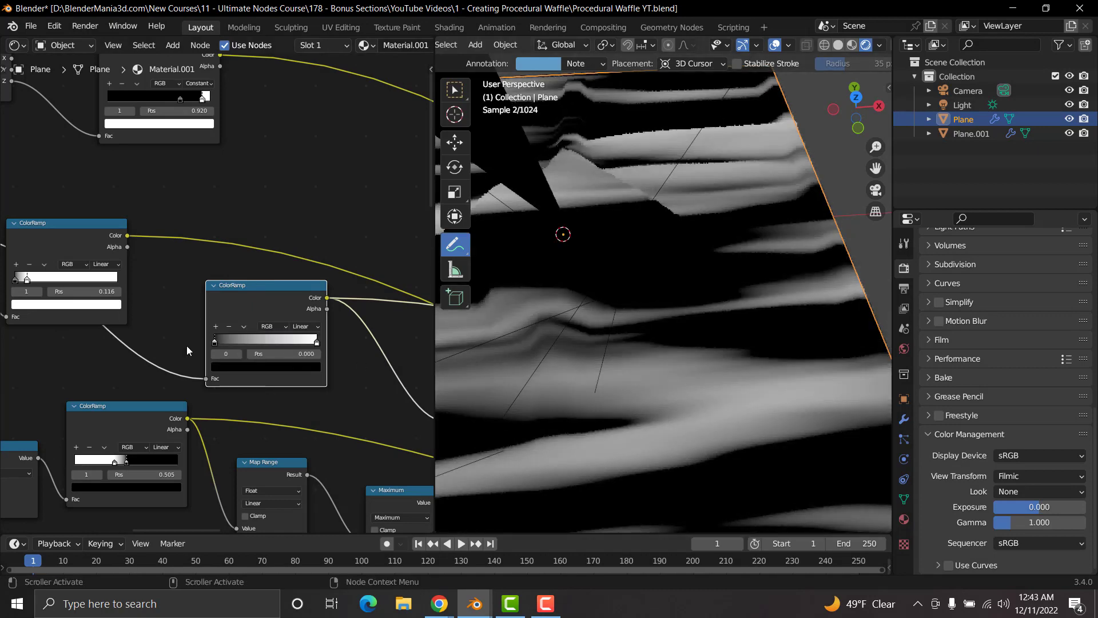
Step: Reconnect the final Mix Shader to the Material Output, inspect the chocolate stripes from a low angle and return to the Select Box tool
{"action": "scroll", "coordinate": [330, 346], "scroll_direction": "down", "scroll_amount": 10}
{"action": "scroll", "coordinate": [330, 345], "scroll_direction": "up", "scroll_amount": 6}
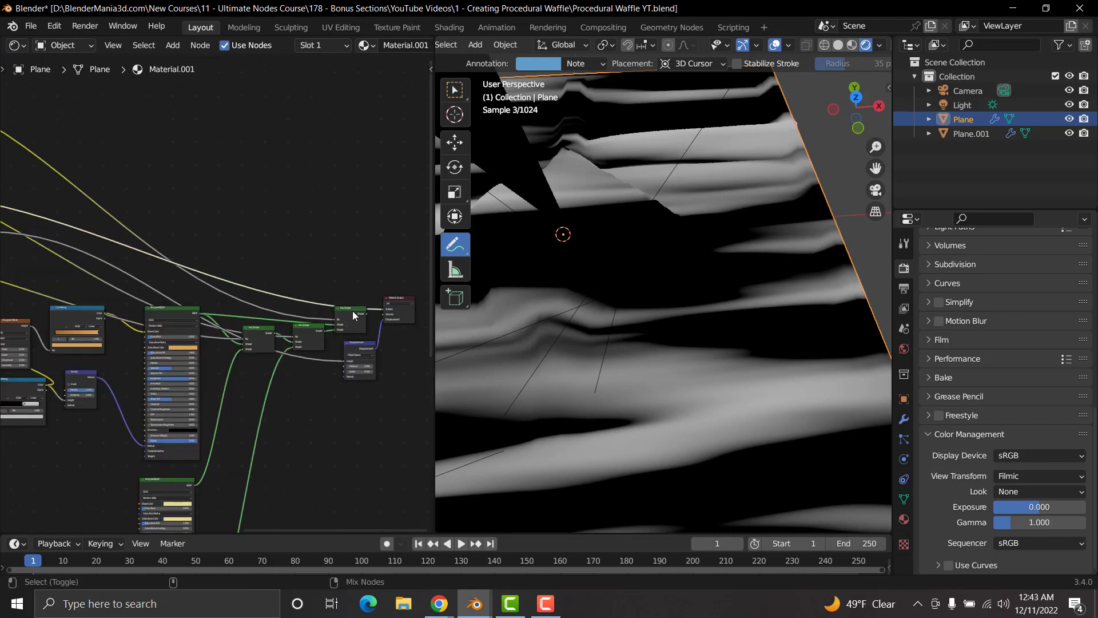
{"action": "left_click", "coordinate": [353, 312], "text": "ctrl+shift"}
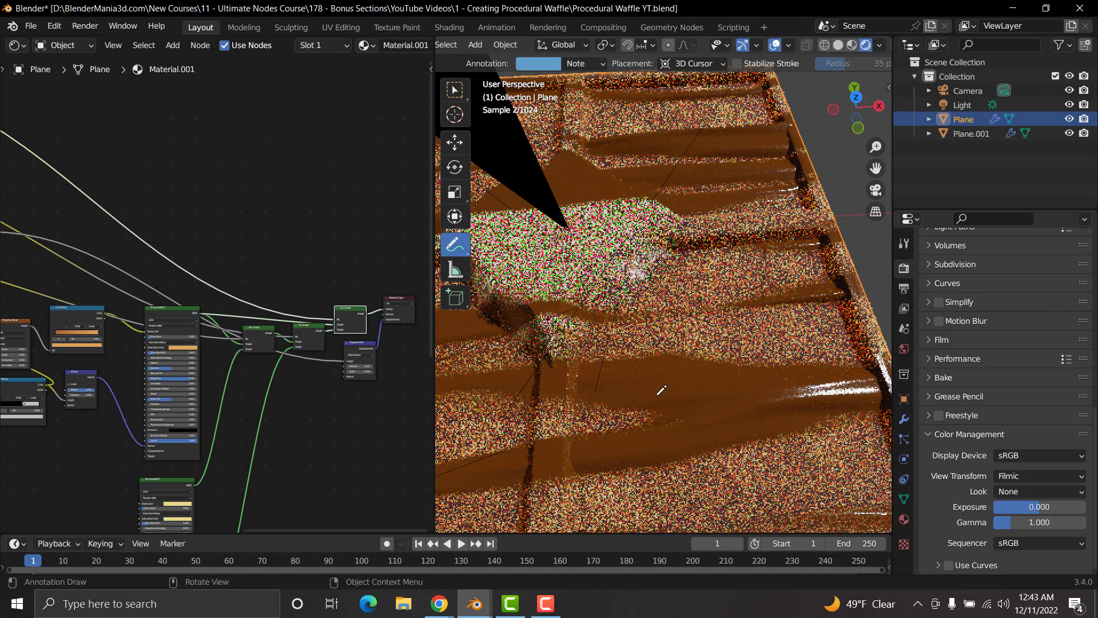
{"action": "scroll", "coordinate": [652, 380], "scroll_direction": "down", "scroll_amount": 6}
{"action": "middle_click_drag", "start_coordinate": [646, 377], "coordinate": [657, 343]}
{"action": "scroll", "coordinate": [652, 348], "scroll_direction": "up", "scroll_amount": 6}
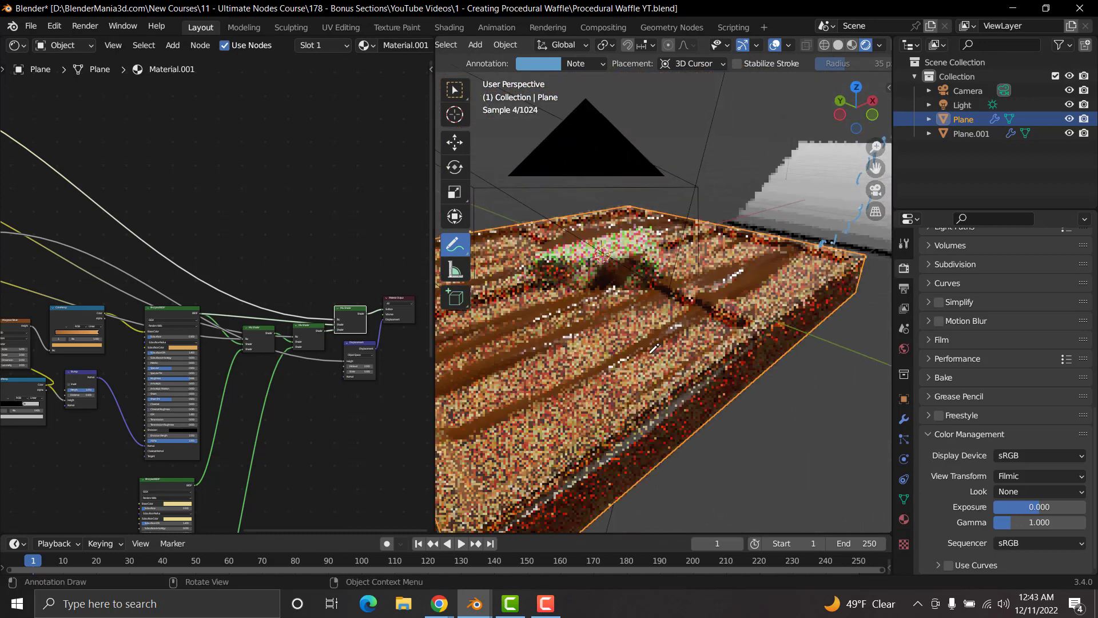
{"action": "left_click", "coordinate": [455, 91]}
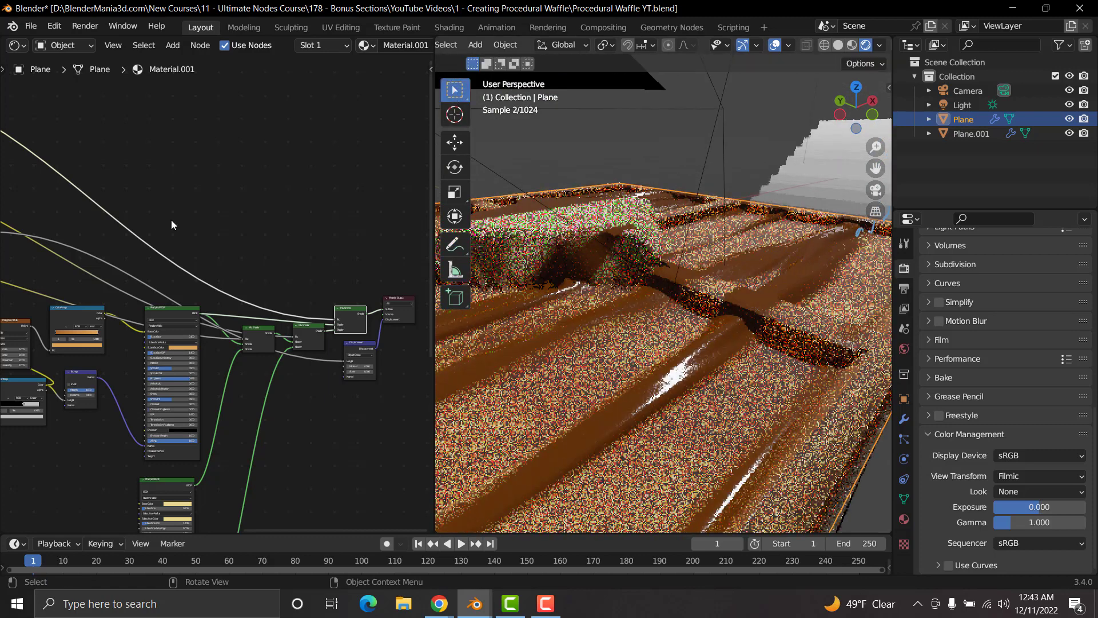
Step: Try moving the white stop of the displacement ColorRamp to position 0.098, and undo it
{"action": "middle_click_drag", "start_coordinate": [236, 284], "coordinate": [426, 321]}
{"action": "middle_click_drag", "start_coordinate": [195, 308], "coordinate": [351, 368]}
{"action": "scroll", "coordinate": [246, 335], "scroll_direction": "up", "scroll_amount": 10}
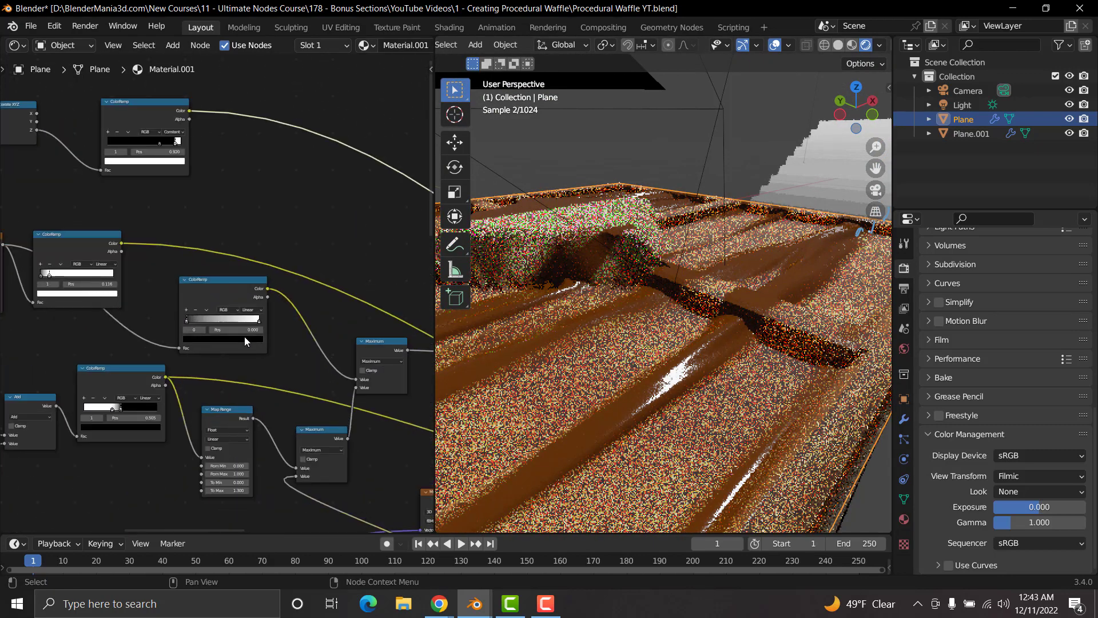
{"action": "mouse_move", "coordinate": [174, 328]}
{"action": "left_mouse_down"}
{"action": "mouse_move", "coordinate": [222, 322]}
{"action": "mouse_move", "coordinate": [173, 329]}
{"action": "left_mouse_up"}
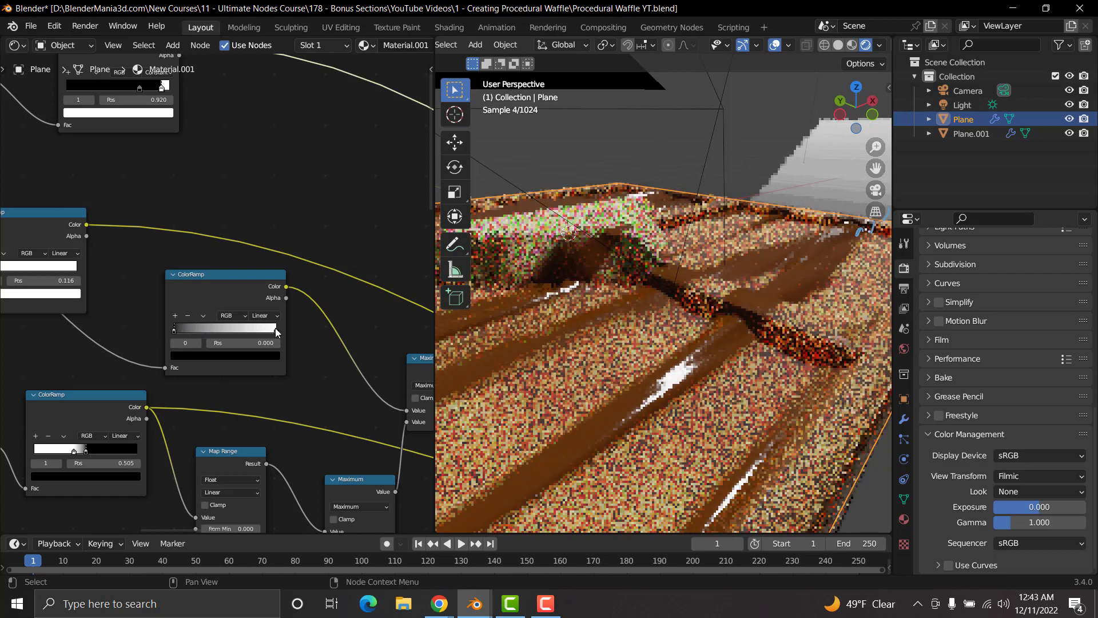
{"action": "left_click_drag", "start_coordinate": [276, 327], "coordinate": [175, 323]}
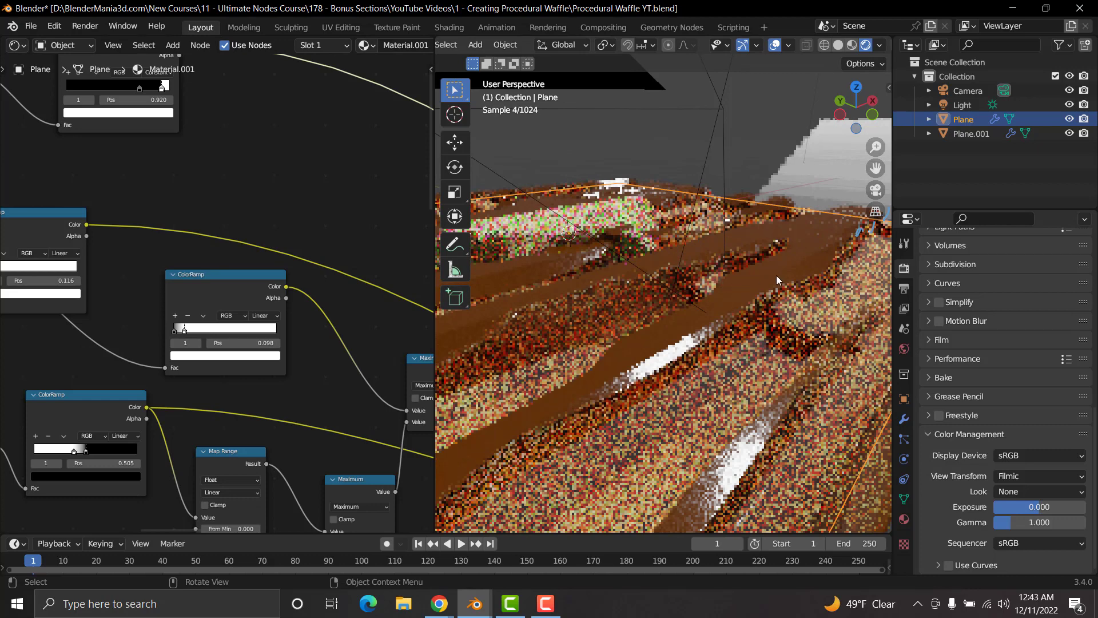
{"action": "key", "text": "ctrl+z"}
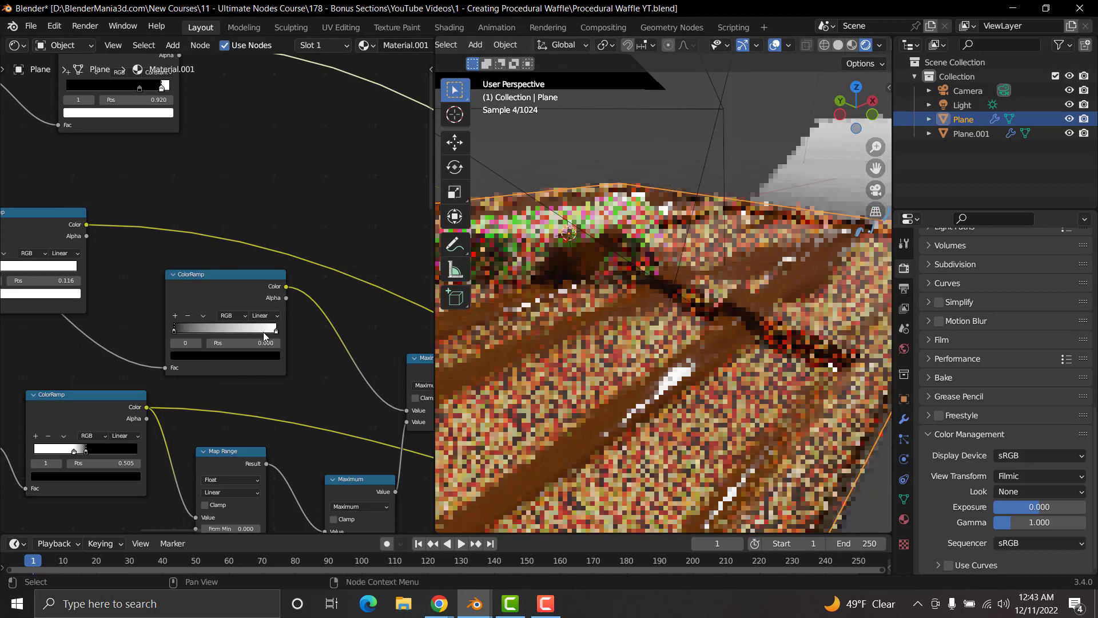
Step: Move the white stop of the displacement ColorRamp to position 0.585
{"action": "middle_click_drag", "start_coordinate": [770, 315], "coordinate": [802, 338]}
{"action": "left_click_drag", "start_coordinate": [271, 330], "coordinate": [228, 331]}
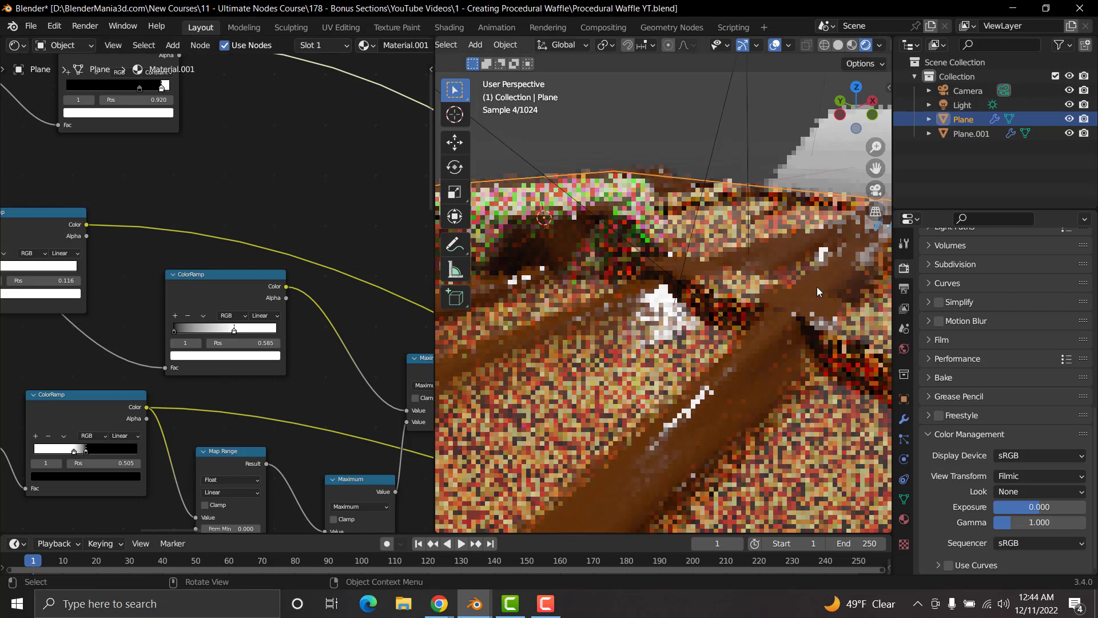
{"action": "scroll", "coordinate": [801, 297], "scroll_direction": "down", "scroll_amount": 2}
{"action": "scroll", "coordinate": [698, 342], "scroll_direction": "down", "scroll_amount": 3}
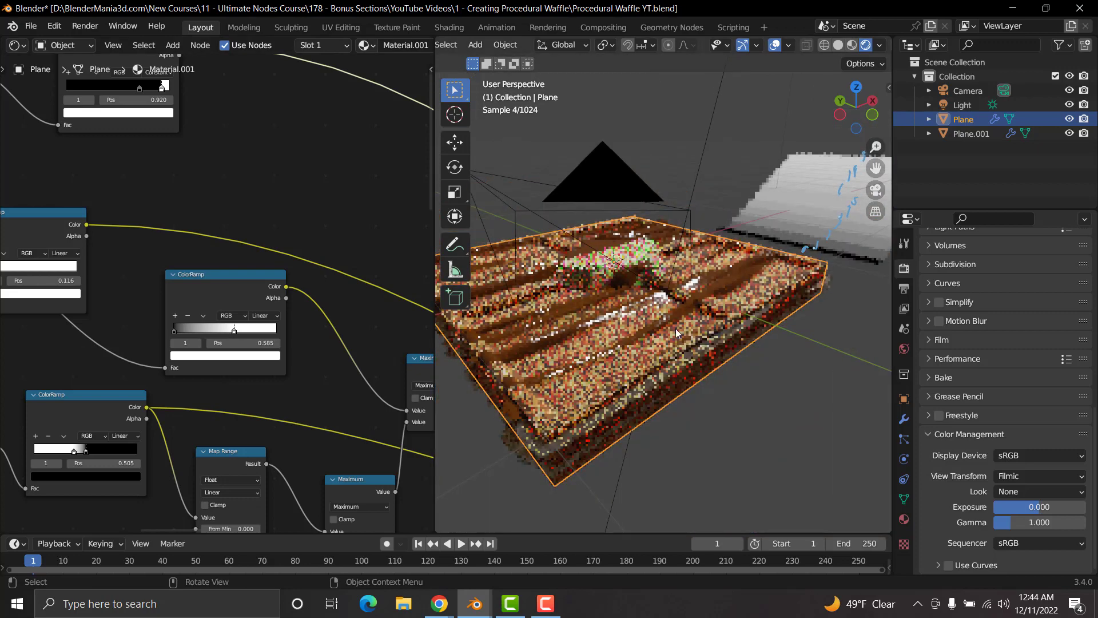
Step: Inspect the underside of the waffle and return to a view from above
{"action": "middle_click_drag", "start_coordinate": [675, 328], "coordinate": [770, 331]}
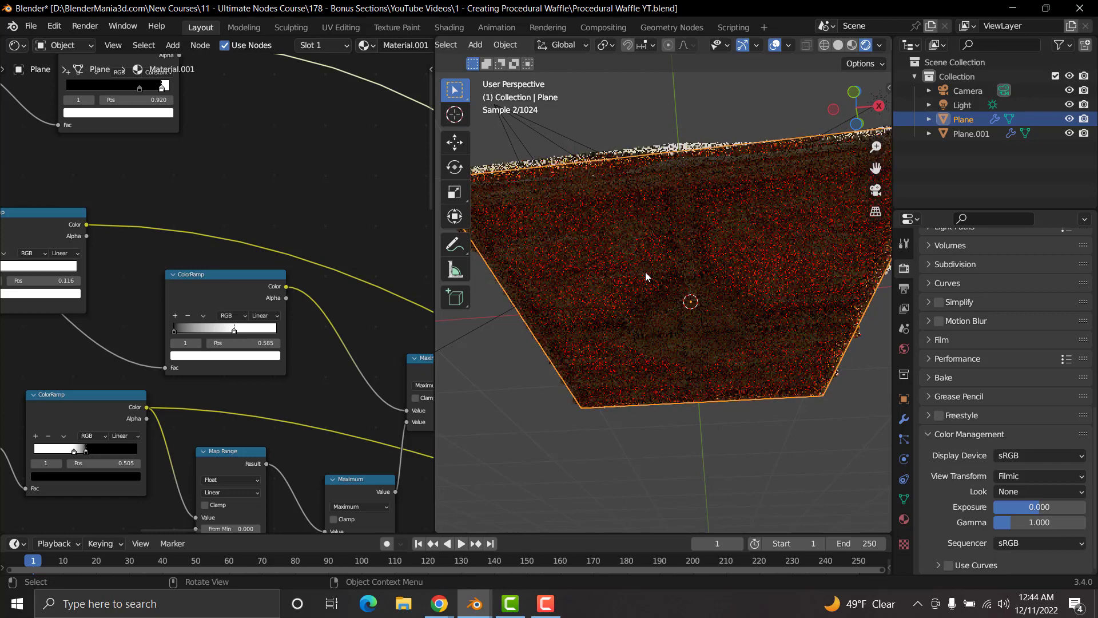
{"action": "scroll", "coordinate": [645, 276], "scroll_direction": "up", "scroll_amount": 3}
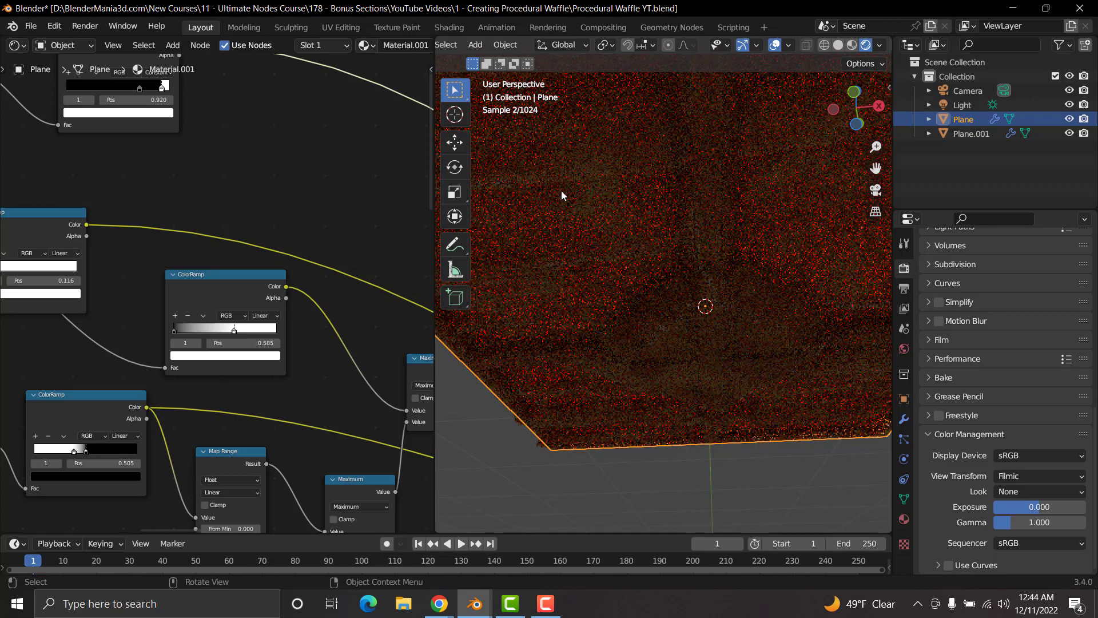
{"action": "scroll", "coordinate": [631, 313], "scroll_direction": "down", "scroll_amount": 4}
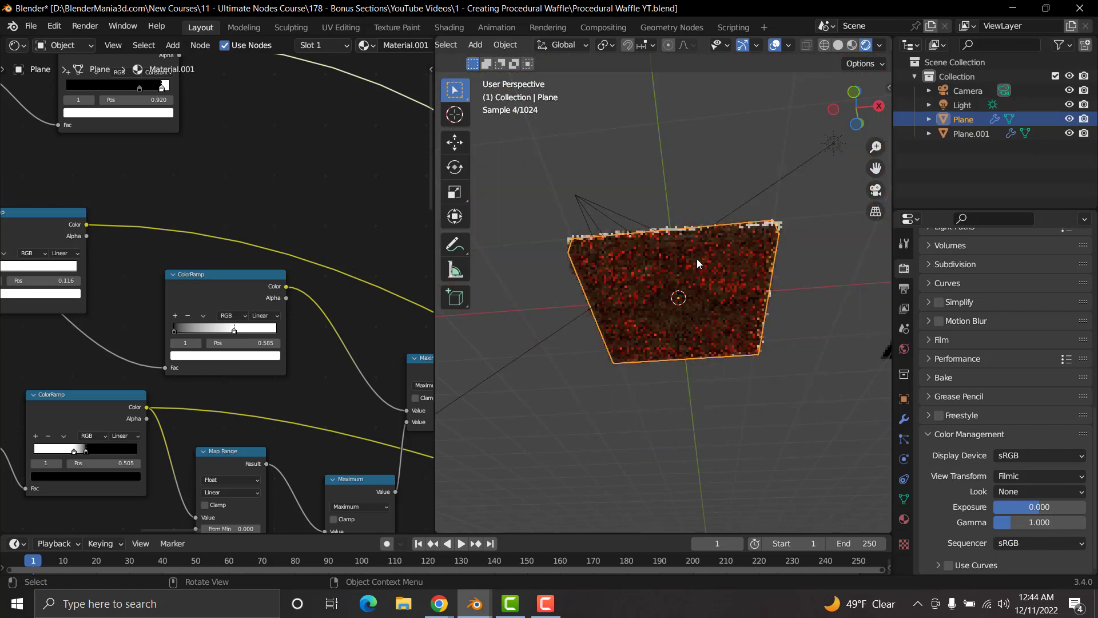
{"action": "middle_click_drag", "start_coordinate": [696, 258], "coordinate": [710, 351]}
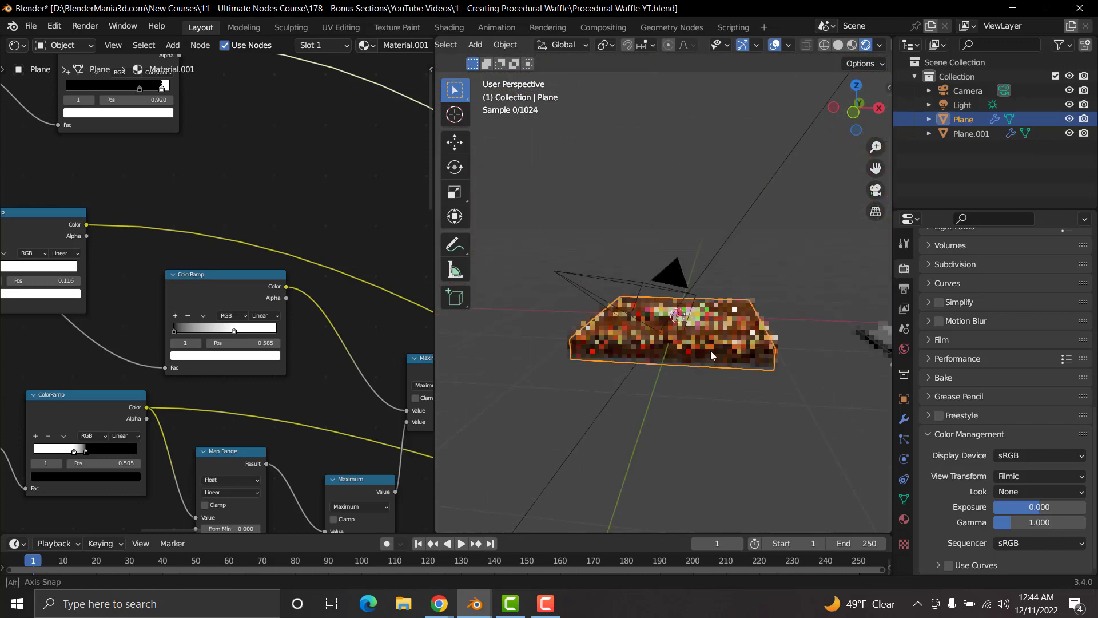
Step: Assign an Environment Texture to the world background color
{"action": "left_click", "coordinate": [904, 350]}
{"action": "left_click", "coordinate": [994, 355]}
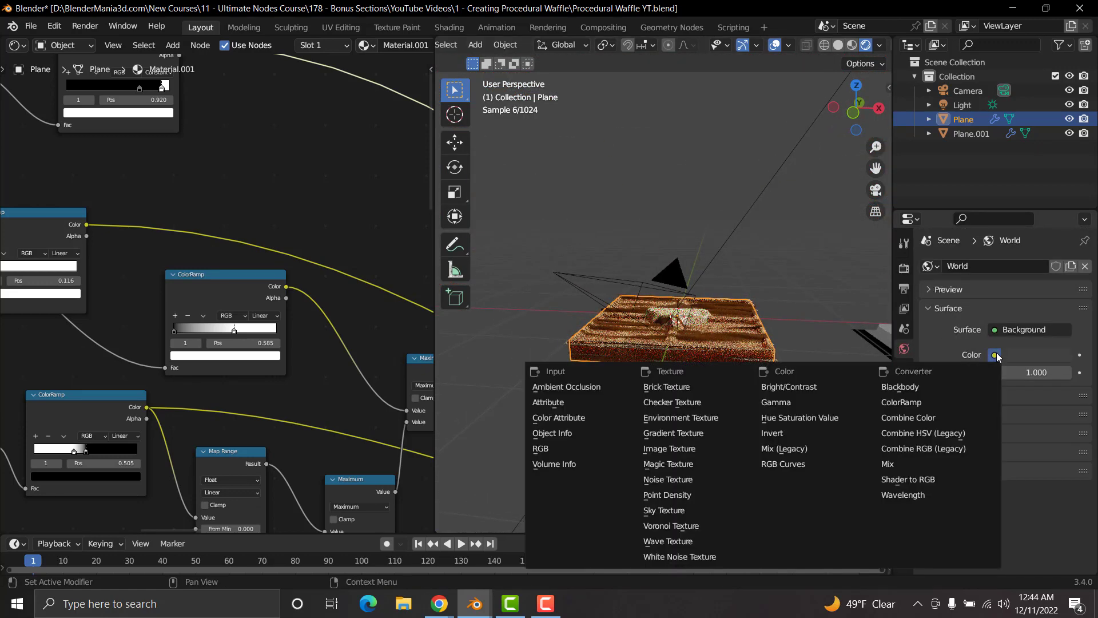
{"action": "left_click", "coordinate": [689, 417]}
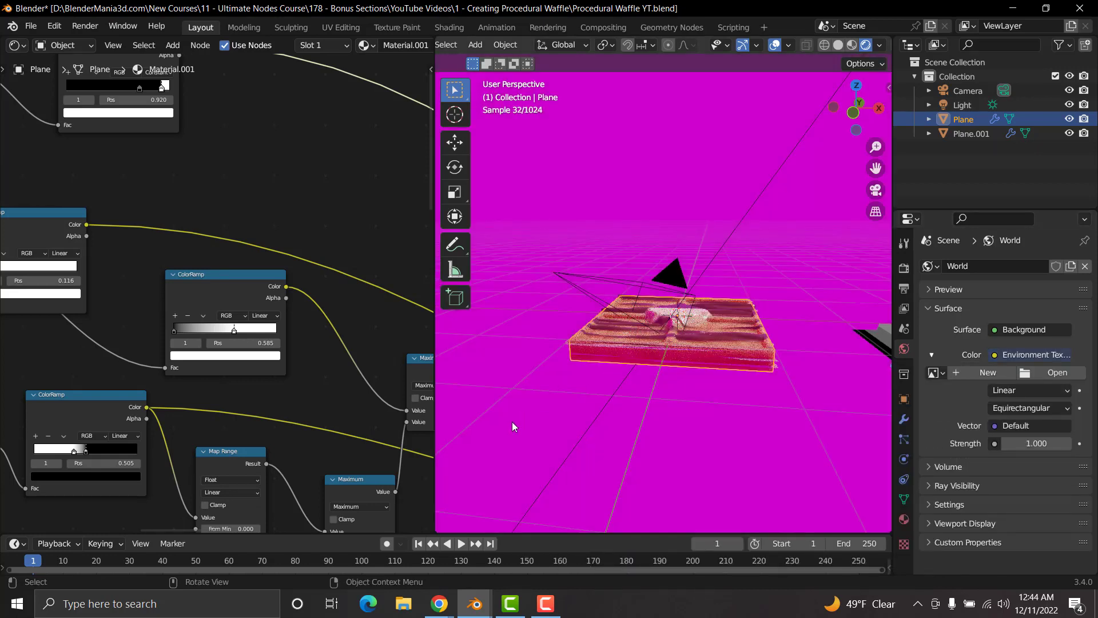
Step: Switch to Poly Haven in Chrome, open the HDRI library and search it for "coffee"
{"action": "left_click", "coordinate": [439, 603]}
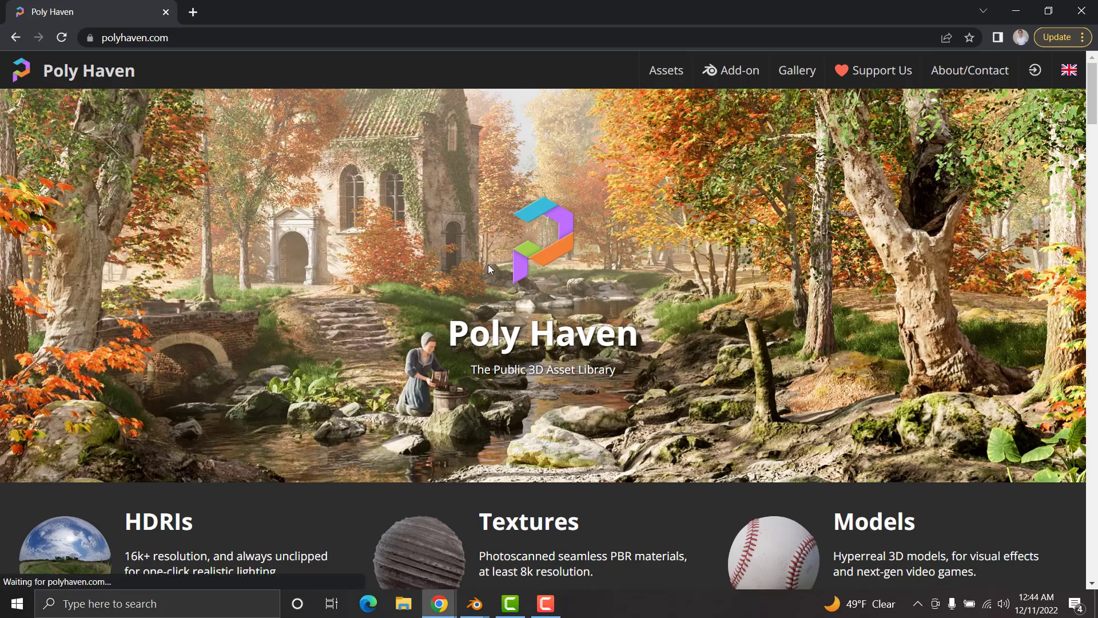
{"action": "scroll", "coordinate": [375, 378], "scroll_direction": "down", "scroll_amount": 2}
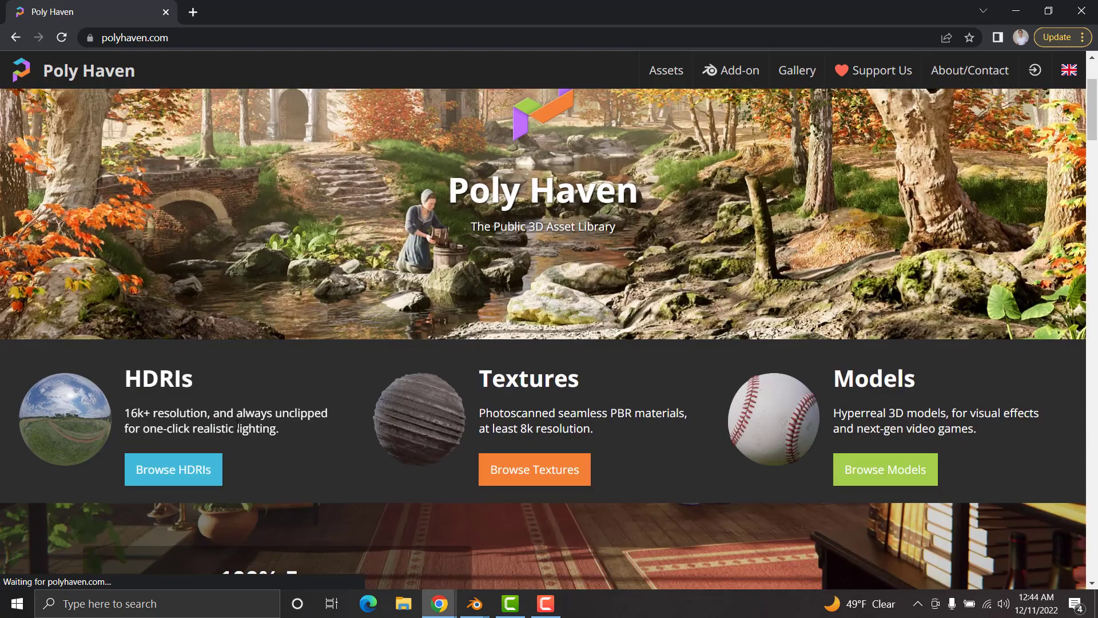
{"action": "left_click", "coordinate": [191, 473]}
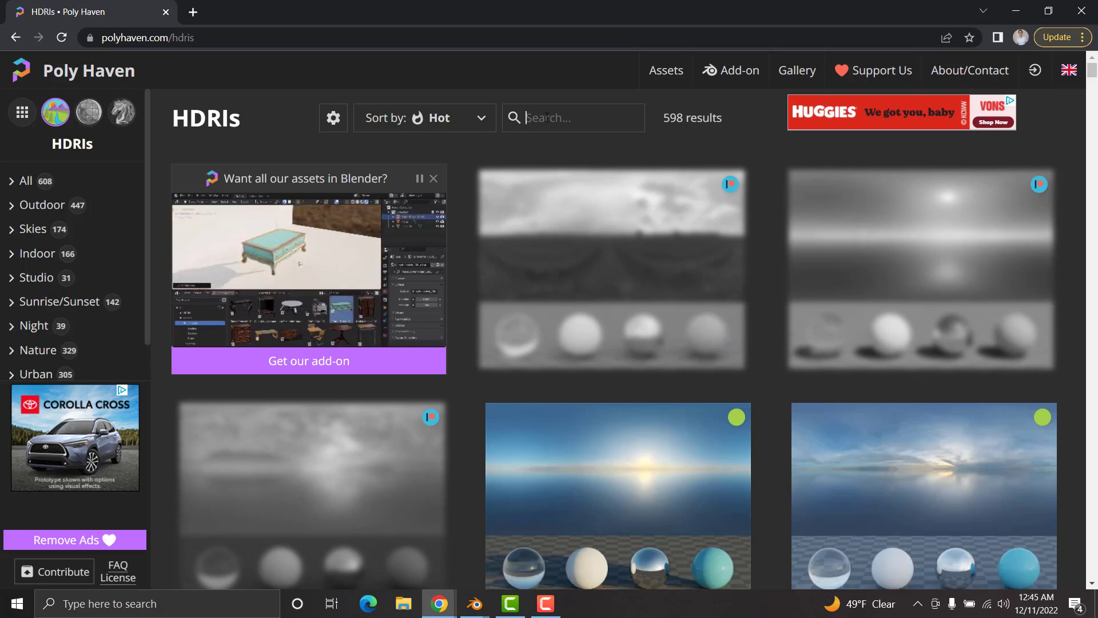
{"action": "type", "text": "coffe"}
{"action": "type", "text": "ee"}
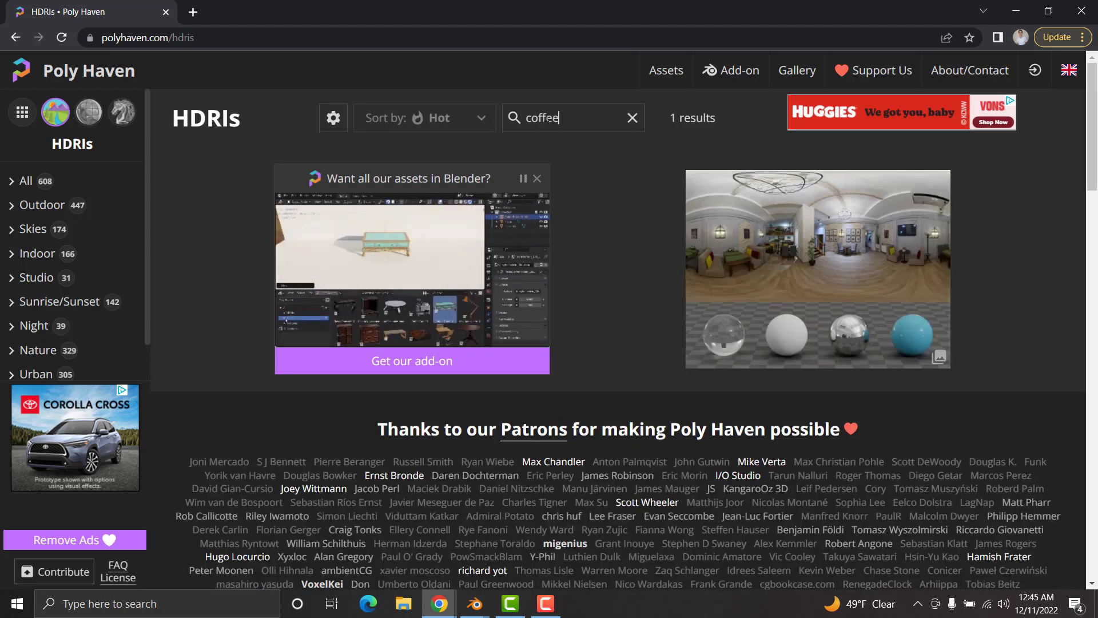
Step: Download the Comfy Café HDRI as 4K EXR and, back in Blender, load comfy_cafe_4k.exr into the world's Environment Texture
{"action": "left_click", "coordinate": [850, 250]}
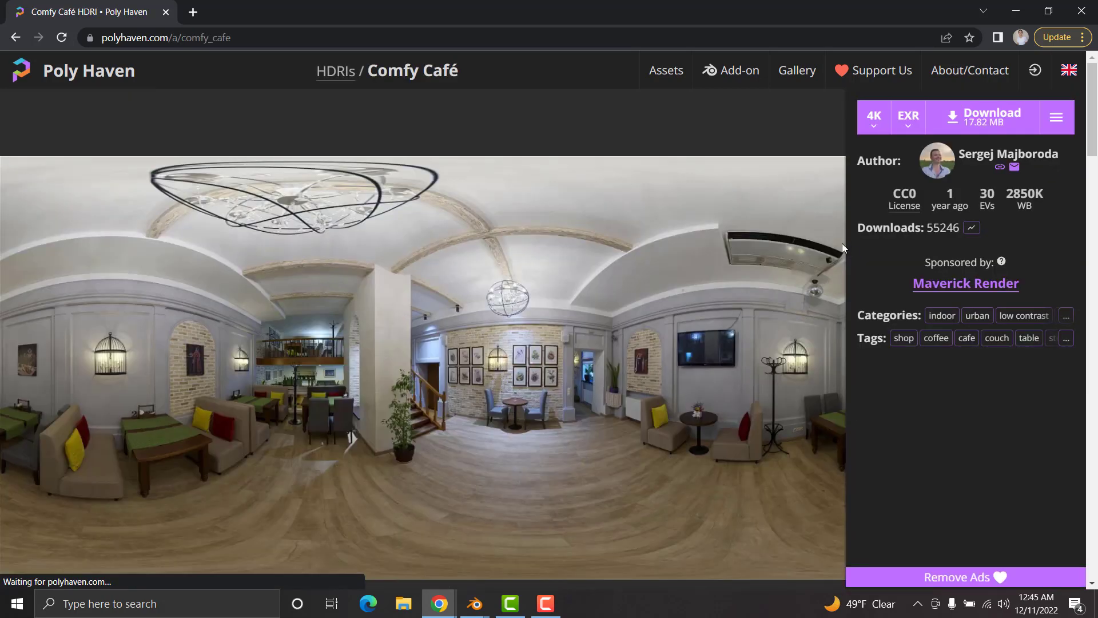
{"action": "left_click", "coordinate": [1003, 123]}
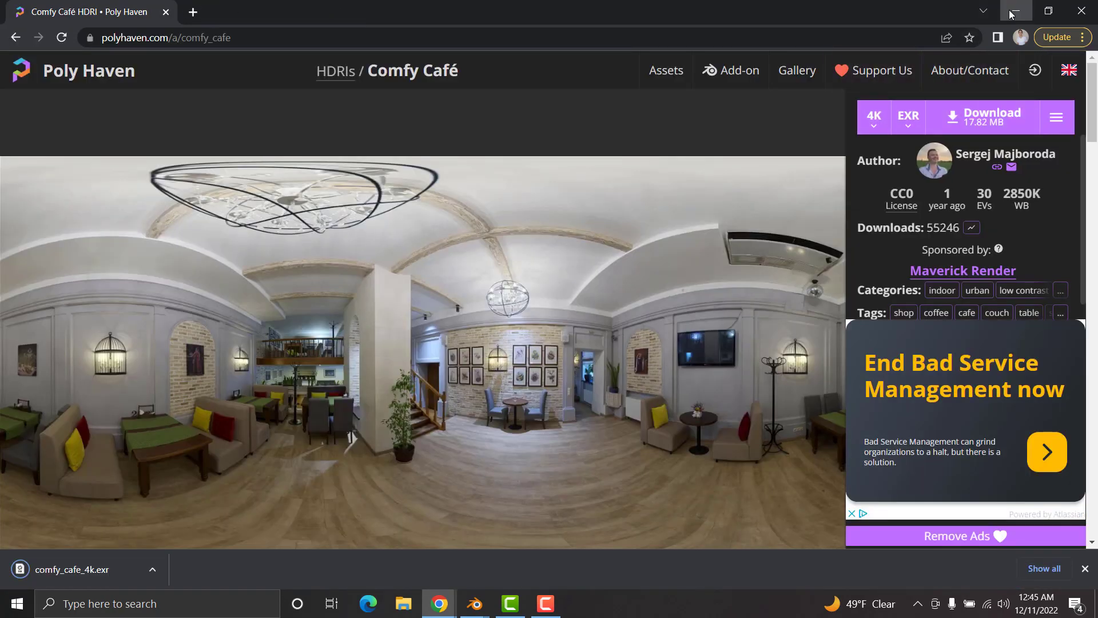
{"action": "left_click", "coordinate": [1012, 12]}
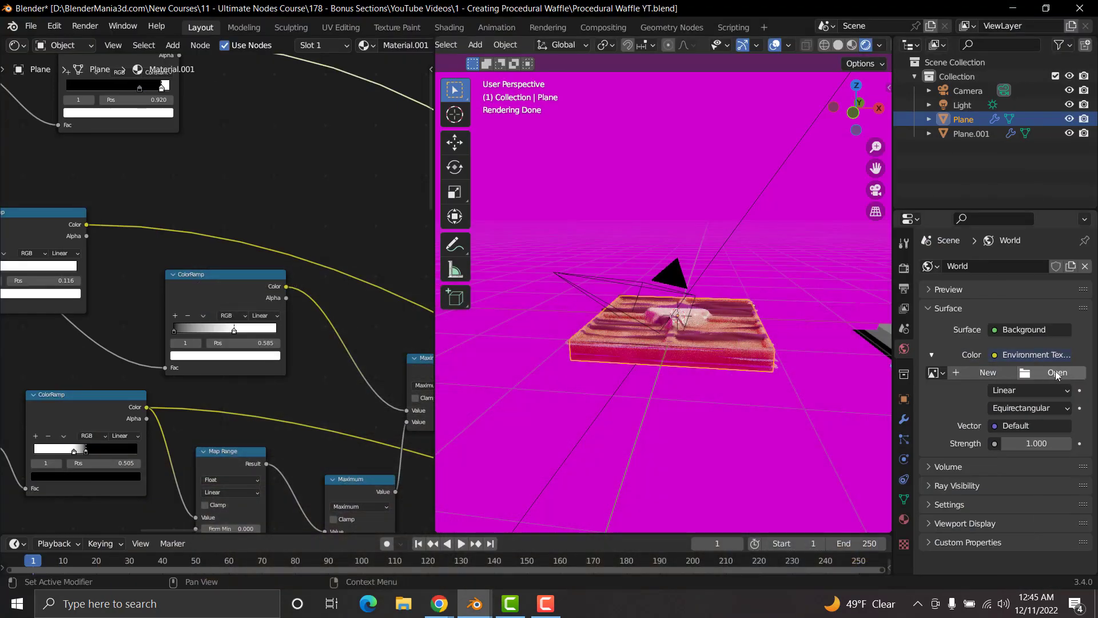
{"action": "left_click", "coordinate": [1057, 374]}
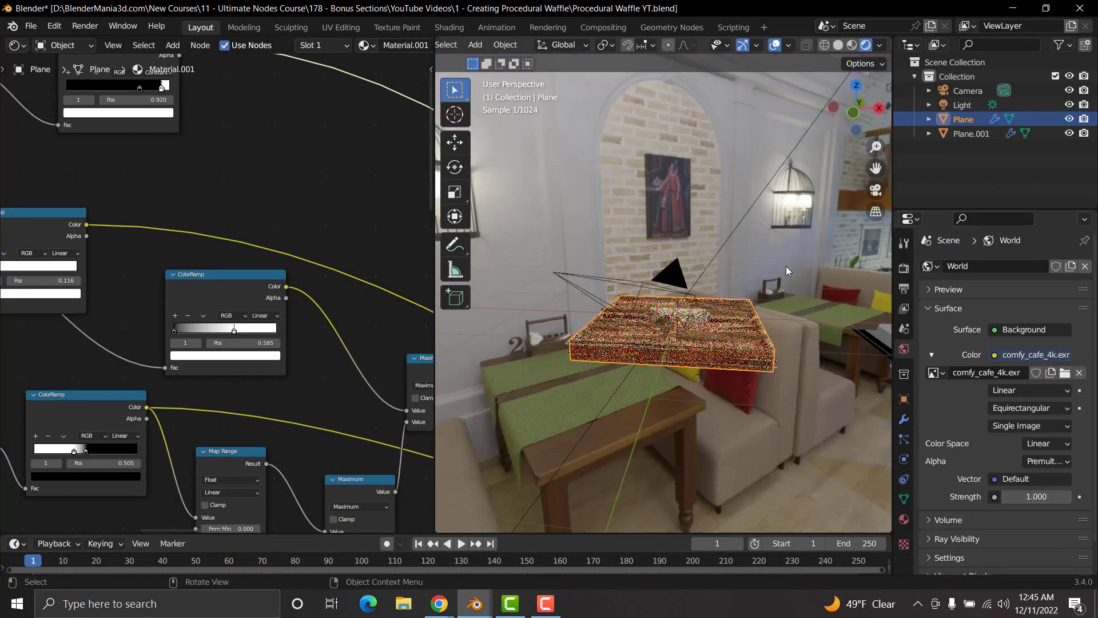
Step: Enable the Transparent film option in the render settings to hide the HDRI background
{"action": "left_click", "coordinate": [904, 268]}
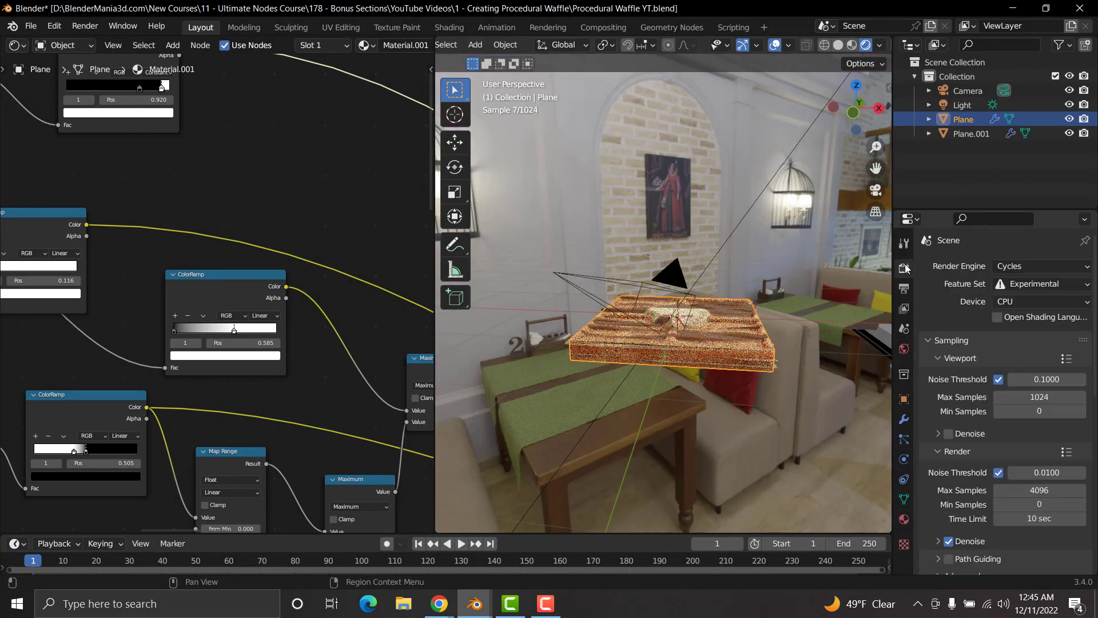
{"action": "scroll", "coordinate": [1013, 454], "scroll_direction": "down", "scroll_amount": 10}
{"action": "left_click", "coordinate": [943, 434]}
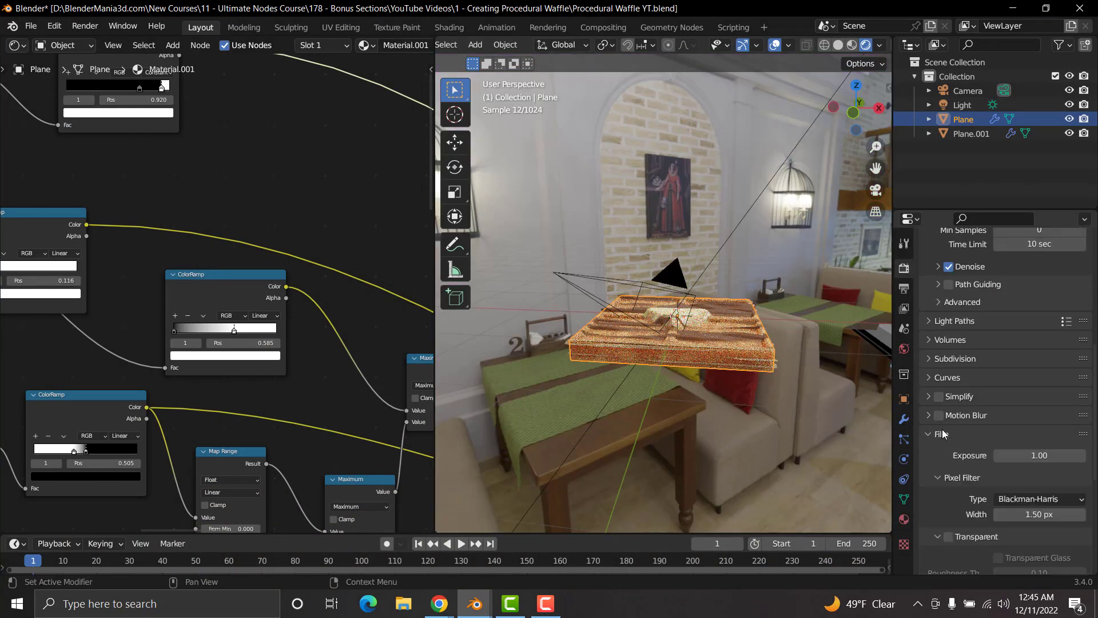
{"action": "left_click", "coordinate": [950, 537]}
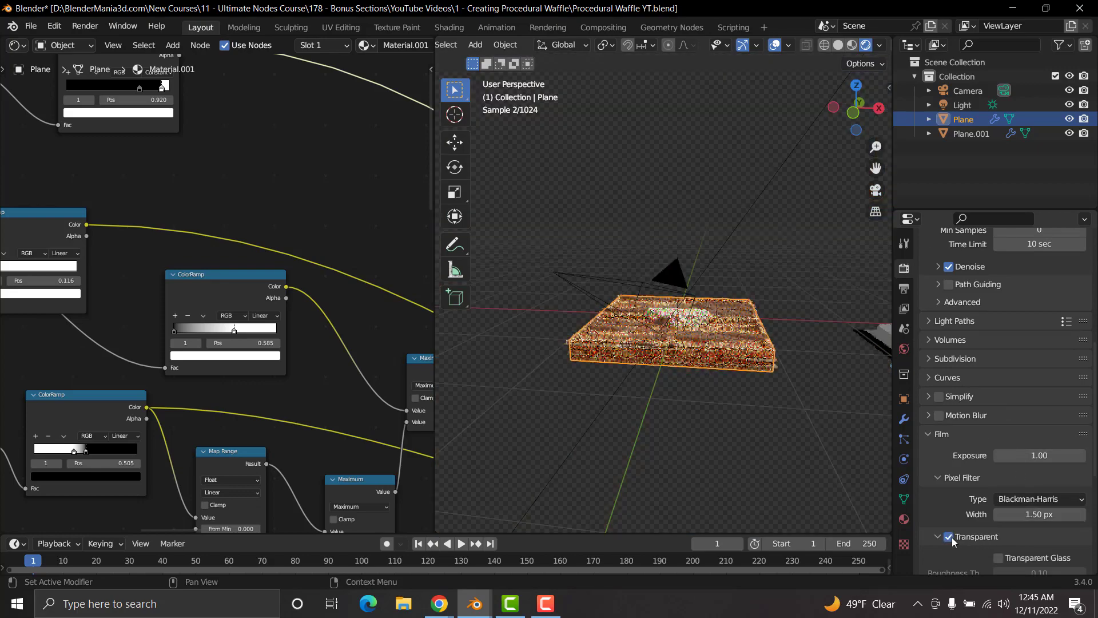
Step: Examine the waffle's underside and preview the output of the last Maximum node on it
{"action": "middle_click_drag", "start_coordinate": [606, 326], "coordinate": [705, 326]}
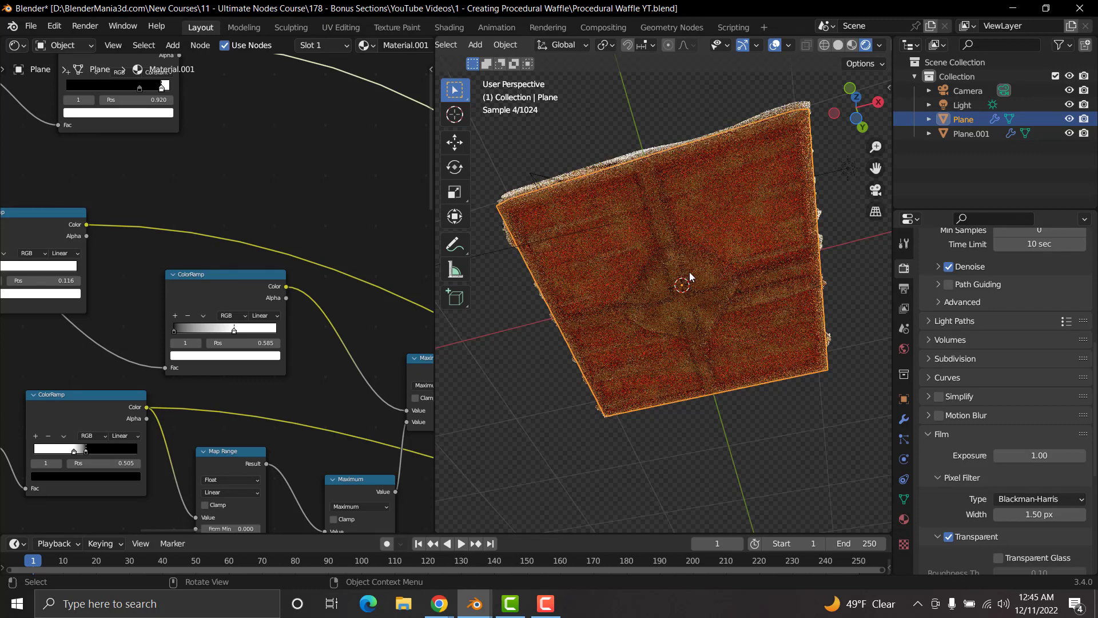
{"action": "scroll", "coordinate": [713, 324], "scroll_direction": "up", "scroll_amount": 2}
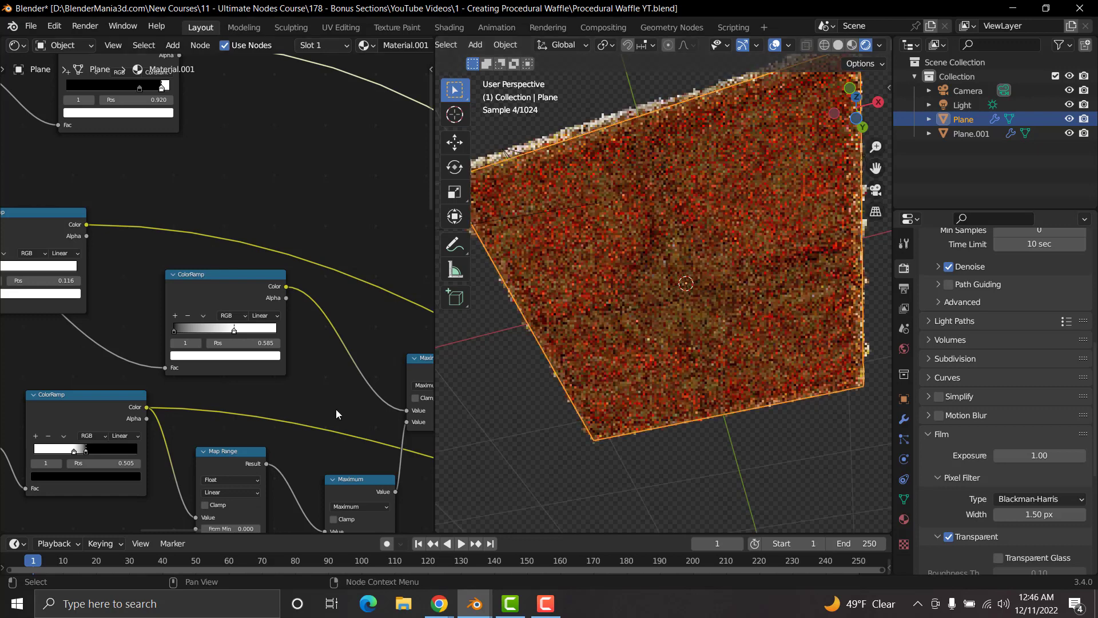
{"action": "scroll", "coordinate": [335, 410], "scroll_direction": "down", "scroll_amount": 4}
{"action": "scroll", "coordinate": [336, 405], "scroll_direction": "down", "scroll_amount": 2}
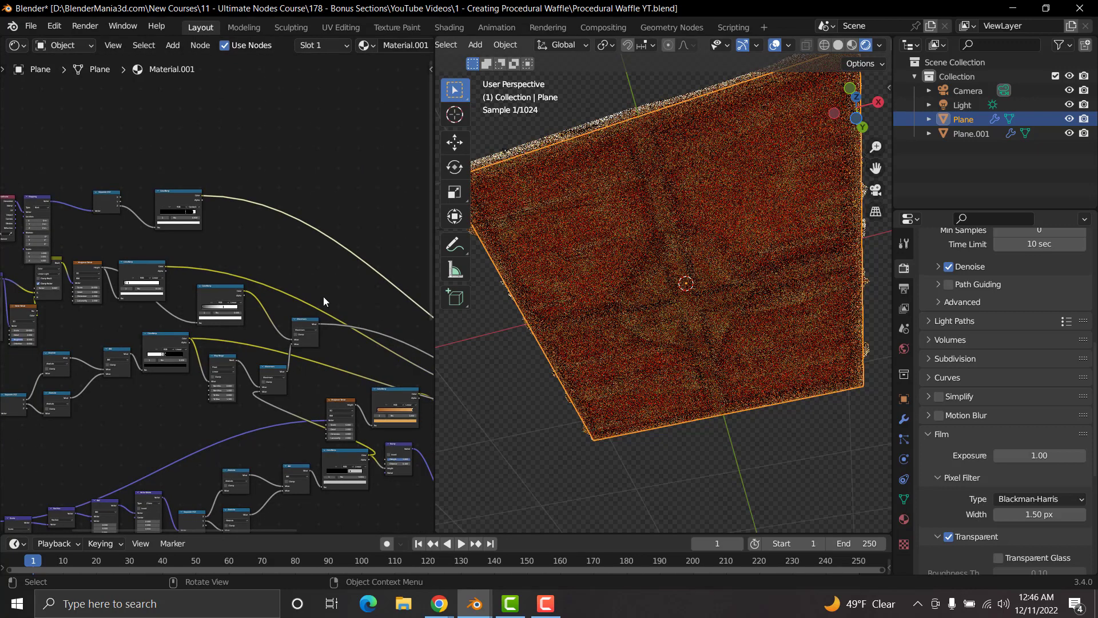
{"action": "middle_click_drag", "start_coordinate": [248, 287], "coordinate": [192, 305]}
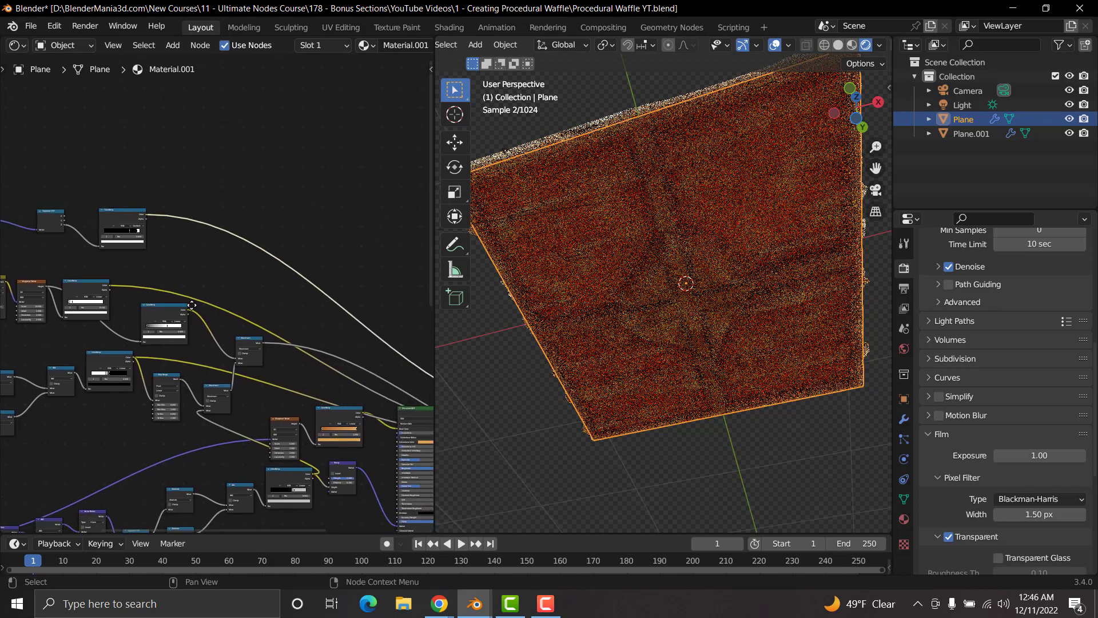
{"action": "scroll", "coordinate": [228, 386], "scroll_direction": "up", "scroll_amount": 5}
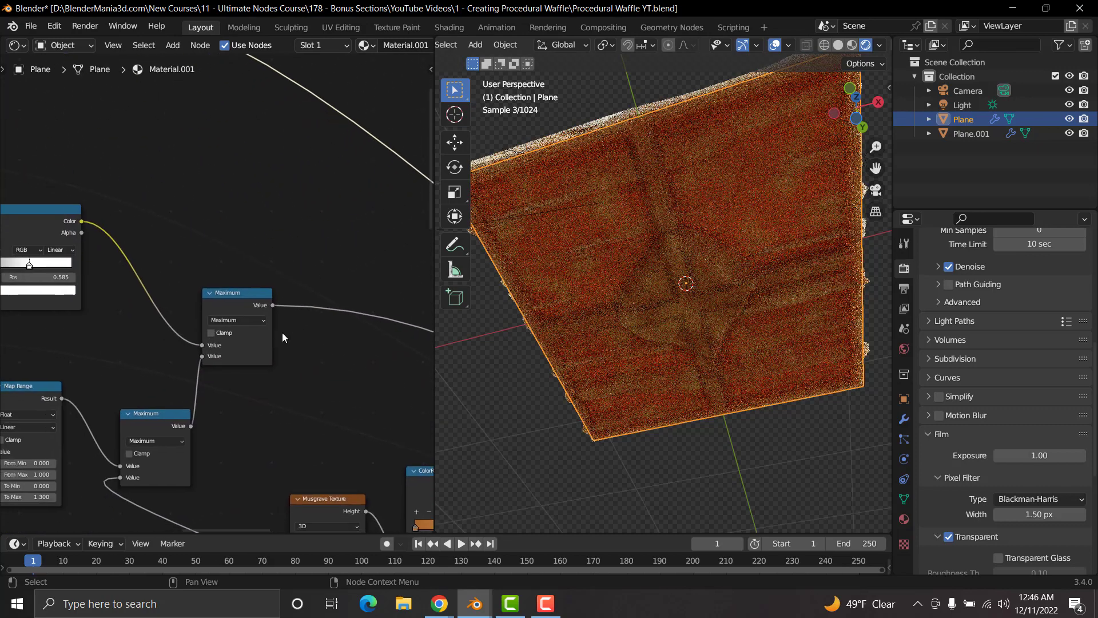
{"action": "scroll", "coordinate": [250, 348], "scroll_direction": "up", "scroll_amount": 2}
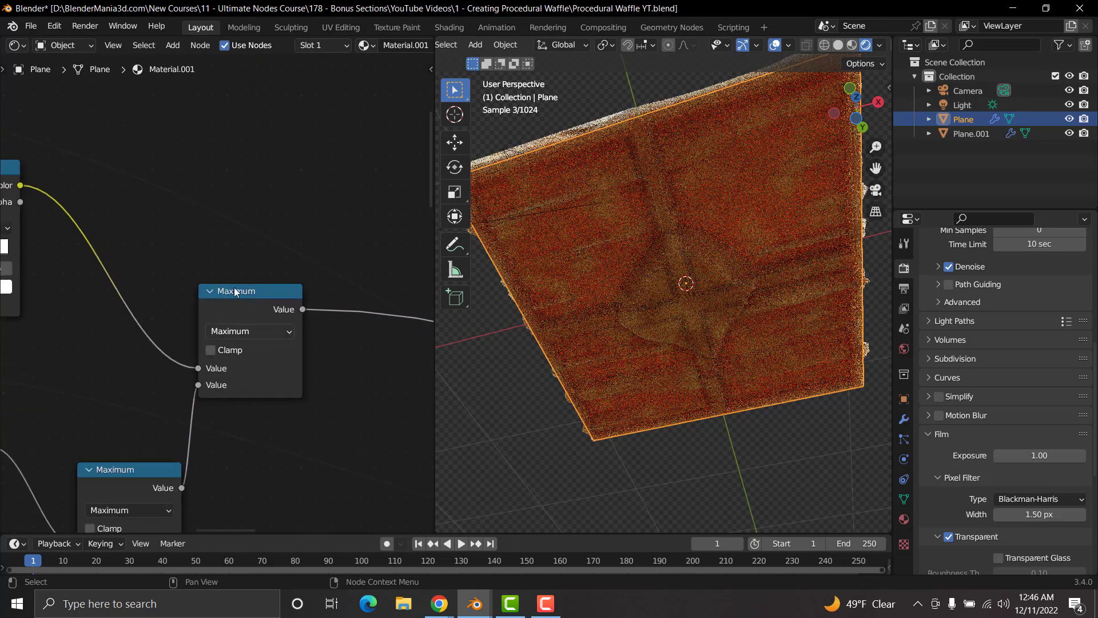
{"action": "left_click", "coordinate": [266, 292], "text": "ctrl+shift"}
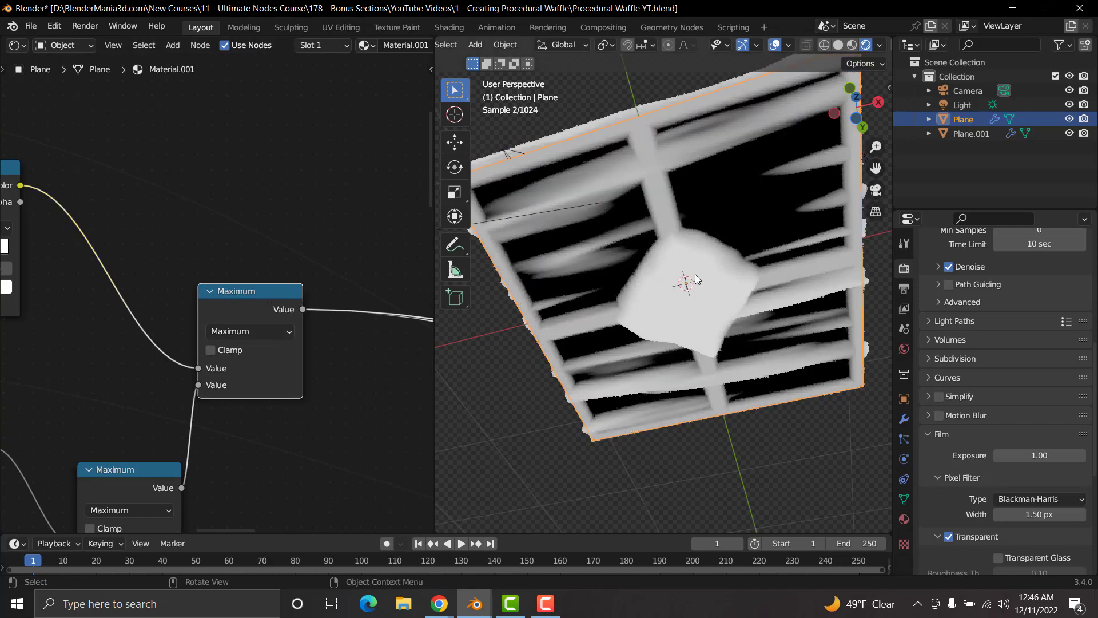
{"action": "middle_click_drag", "start_coordinate": [659, 220], "coordinate": [678, 293]}
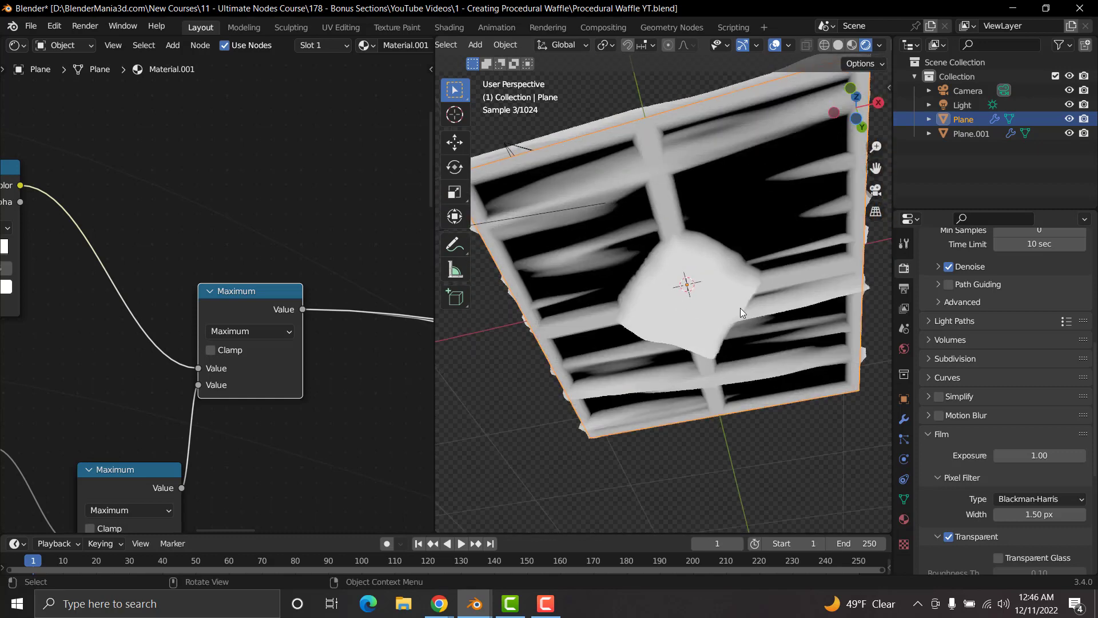
{"action": "middle_click_drag", "start_coordinate": [690, 267], "coordinate": [665, 264]}
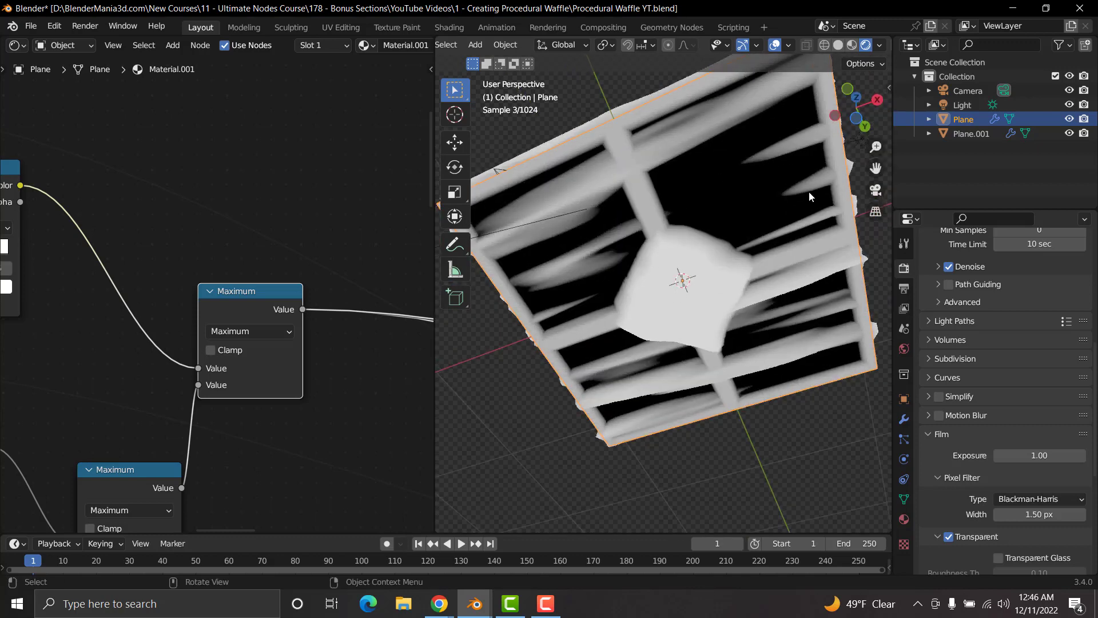
Step: Add a Math node beside the last Maximum node and connect the Maximum output to its second Value input
{"action": "middle_click_drag", "start_coordinate": [318, 250], "coordinate": [174, 256]}
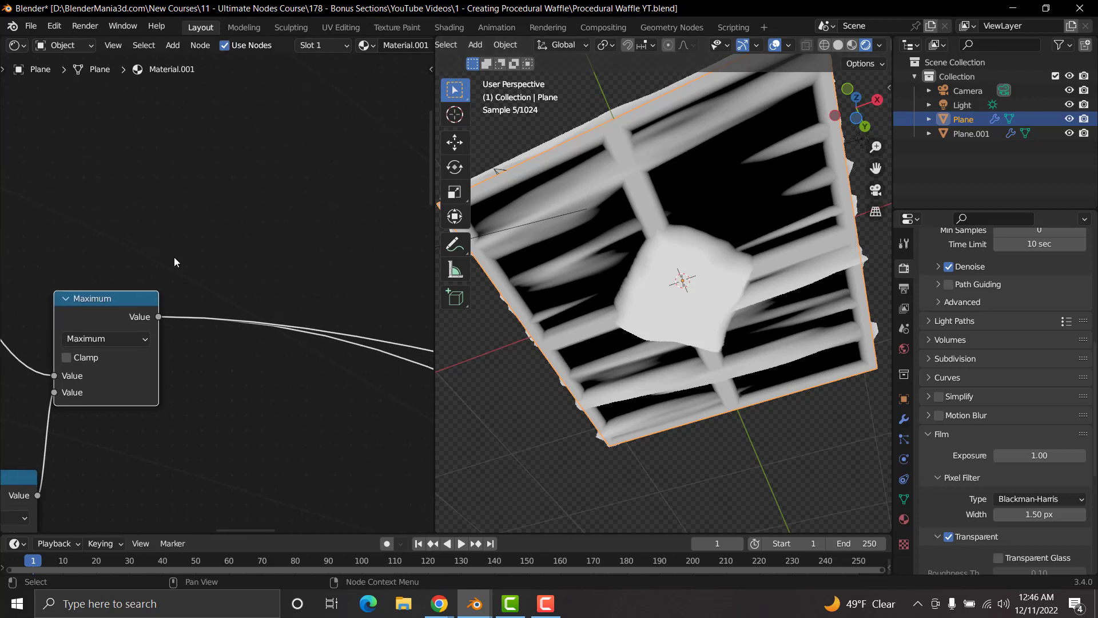
{"action": "key", "text": "shift+a"}
{"action": "left_click", "coordinate": [304, 210]}
{"action": "type", "text": "math"}
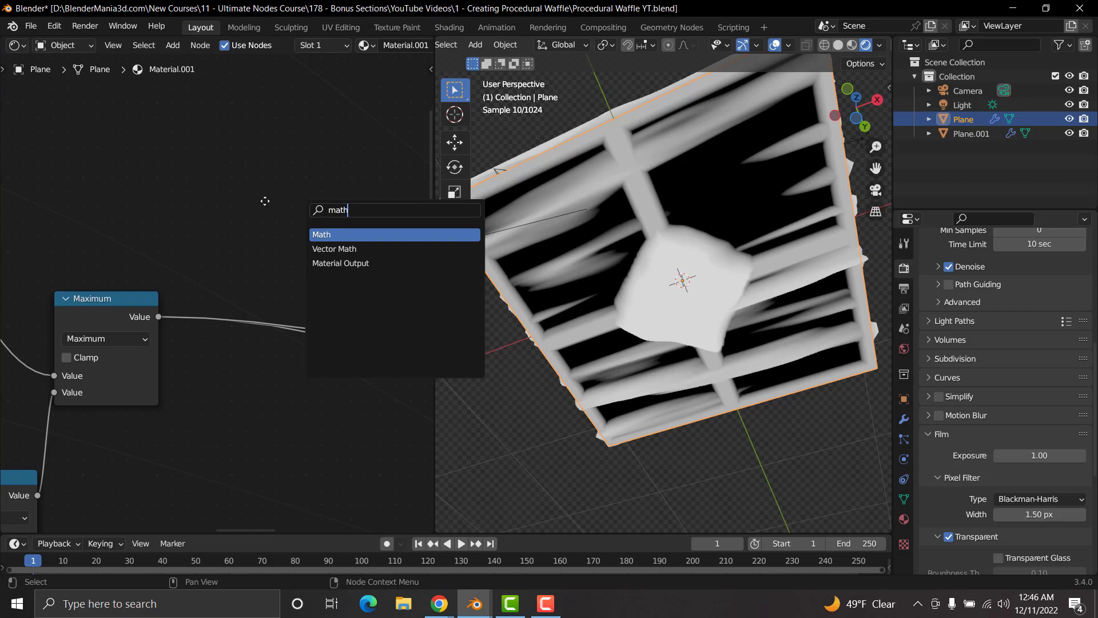
{"action": "key", "text": "Return"}
{"action": "left_click", "coordinate": [241, 185]}
{"action": "left_click_drag", "start_coordinate": [158, 317], "coordinate": [223, 252]}
Step: Preview the Constant ColorRamp with the white stop at 0.920 and compare the waffle's top and underside
{"action": "scroll", "coordinate": [124, 217], "scroll_direction": "down", "scroll_amount": 9}
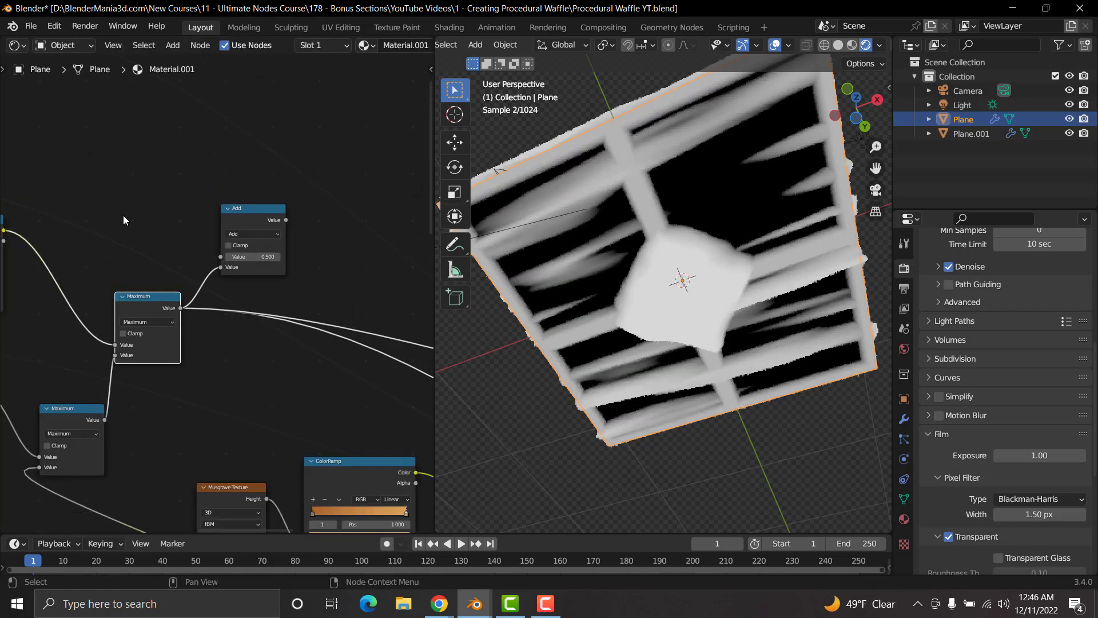
{"action": "middle_click_drag", "start_coordinate": [171, 243], "coordinate": [313, 324]}
{"action": "middle_click_drag", "start_coordinate": [119, 194], "coordinate": [112, 234]}
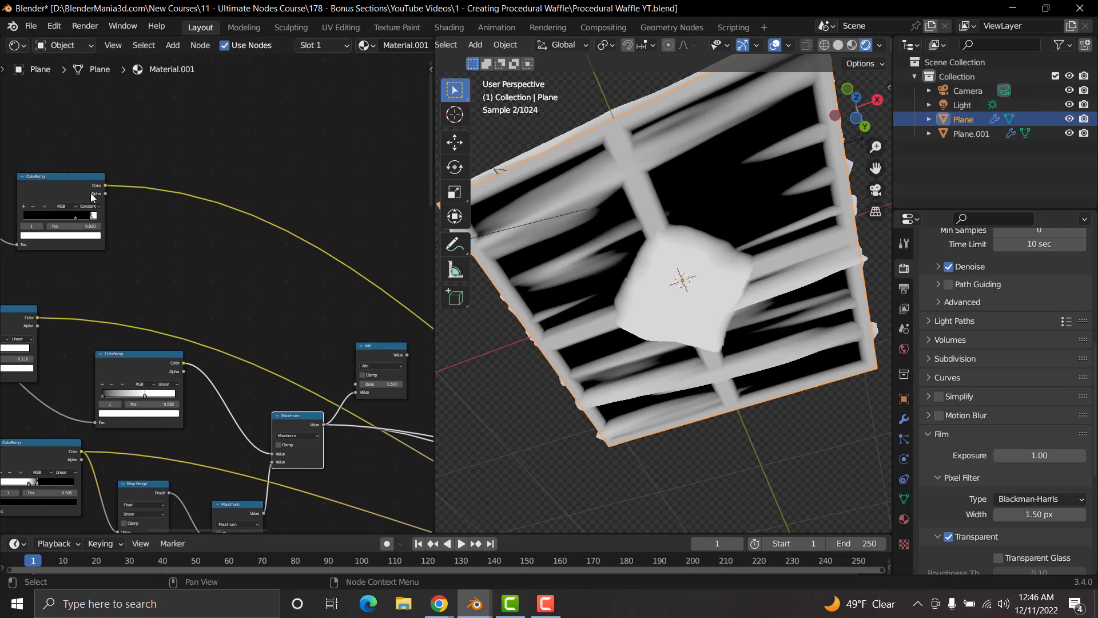
{"action": "left_click", "coordinate": [67, 179], "text": "ctrl+shift"}
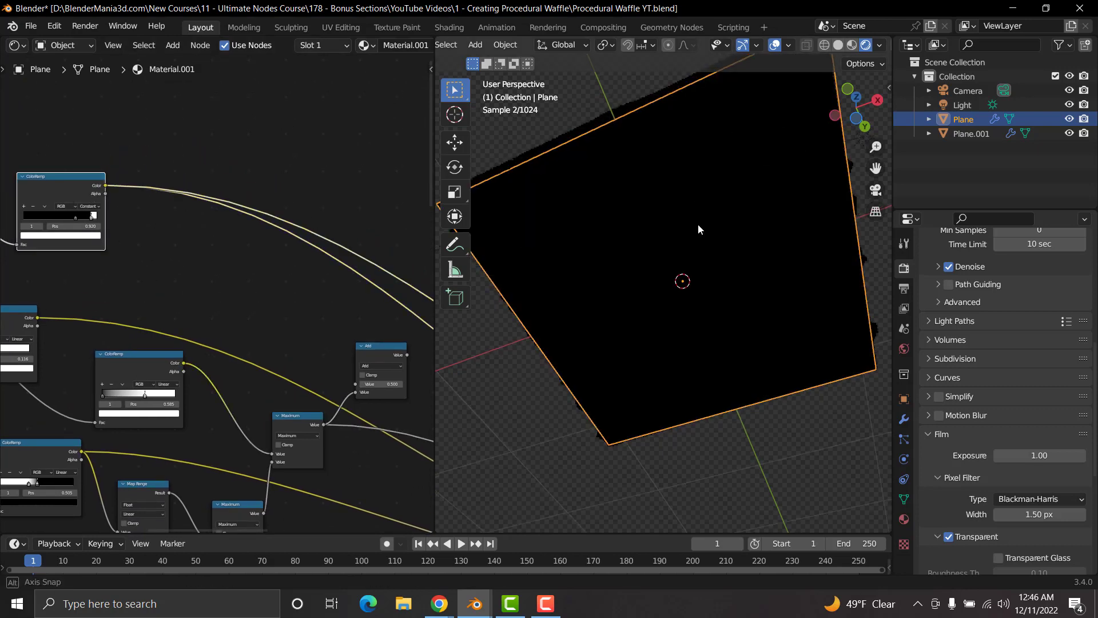
{"action": "middle_click_drag", "start_coordinate": [698, 227], "coordinate": [713, 345]}
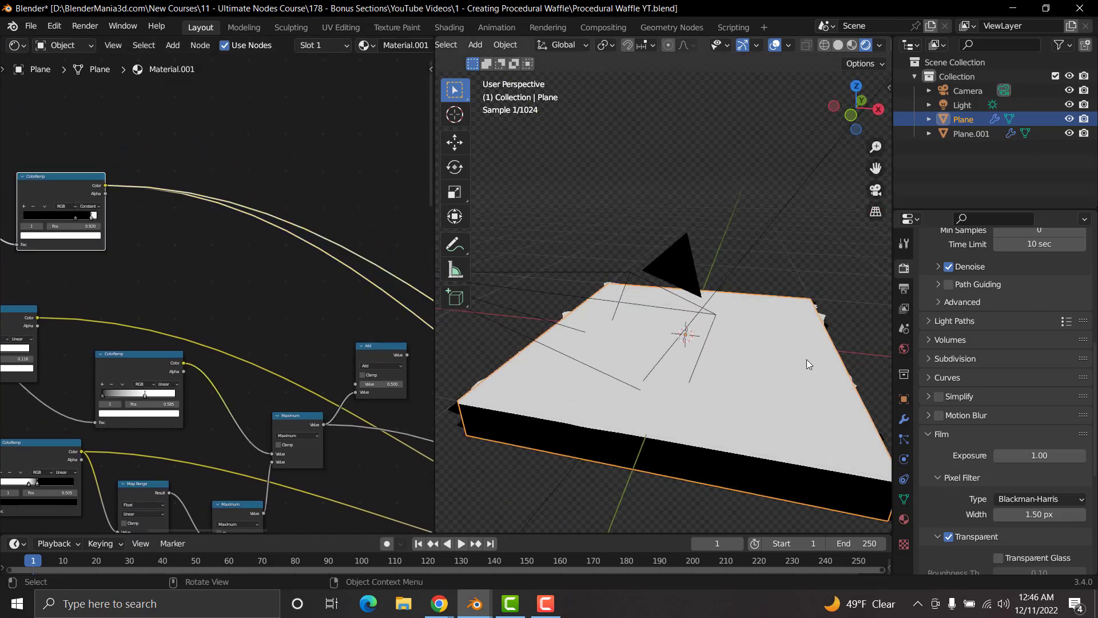
{"action": "middle_click_drag", "start_coordinate": [598, 342], "coordinate": [644, 263]}
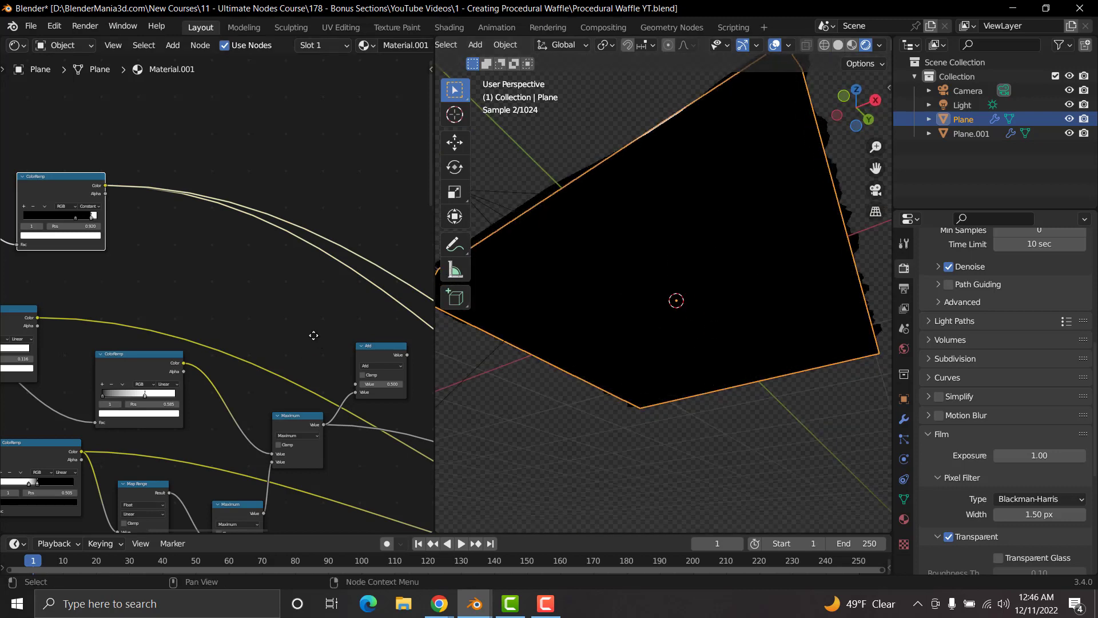
Step: Connect the Constant ColorRamp's Color to the Add node's first Value input and preview the Add node
{"action": "middle_click_drag", "start_coordinate": [313, 336], "coordinate": [266, 318]}
{"action": "left_click_drag", "start_coordinate": [55, 168], "coordinate": [308, 367]}
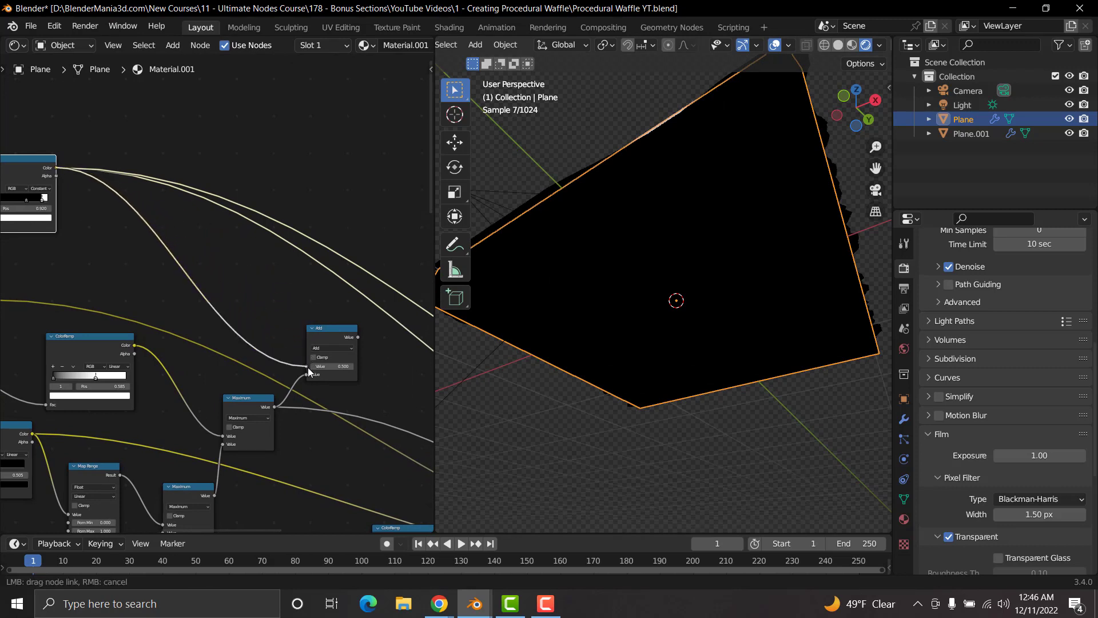
{"action": "left_click", "coordinate": [331, 329], "text": "ctrl+shift"}
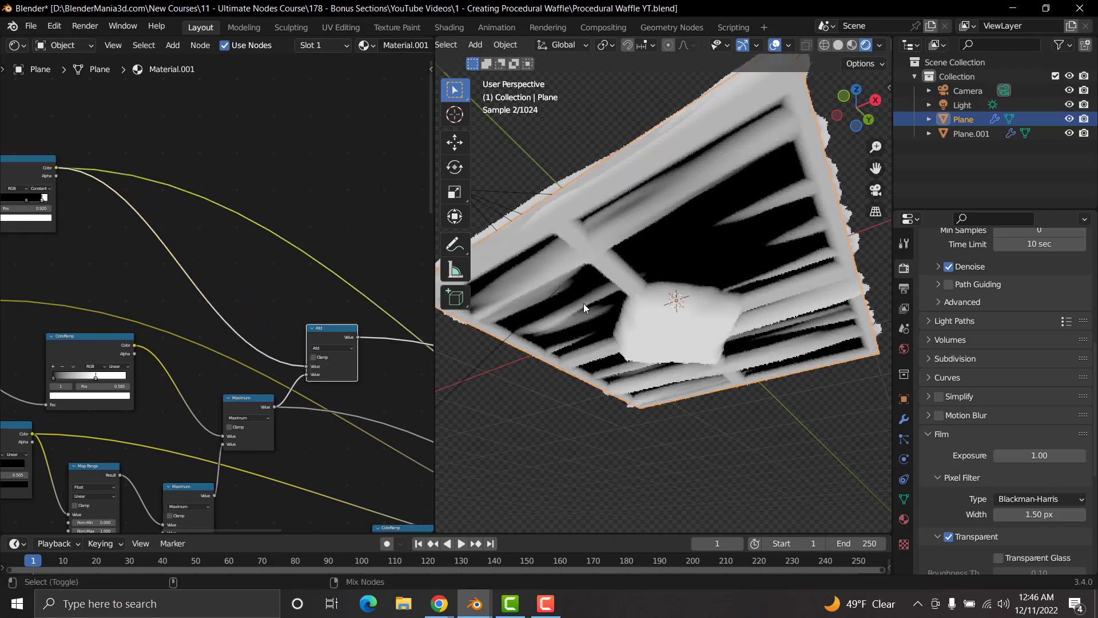
Step: Change the Add node's operation to Multiply and inspect the masked result on the waffle's underside and top
{"action": "middle_click_drag", "start_coordinate": [337, 304], "coordinate": [272, 291]}
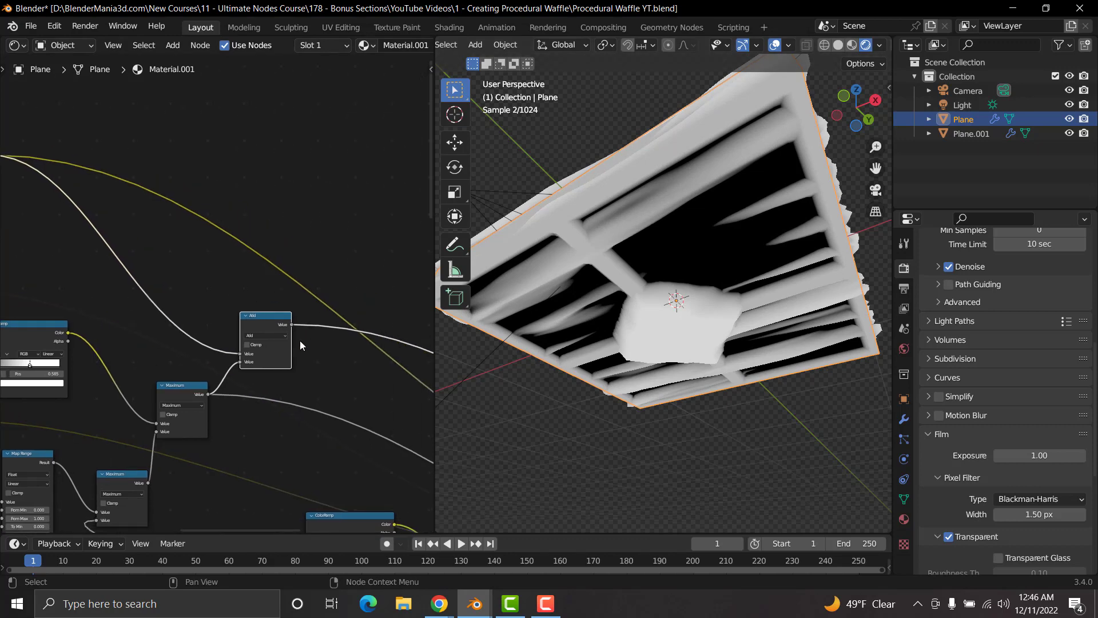
{"action": "scroll", "coordinate": [301, 344], "scroll_direction": "up", "scroll_amount": 3}
{"action": "middle_click_drag", "start_coordinate": [712, 184], "coordinate": [700, 246]}
{"action": "left_click", "coordinate": [296, 370]}
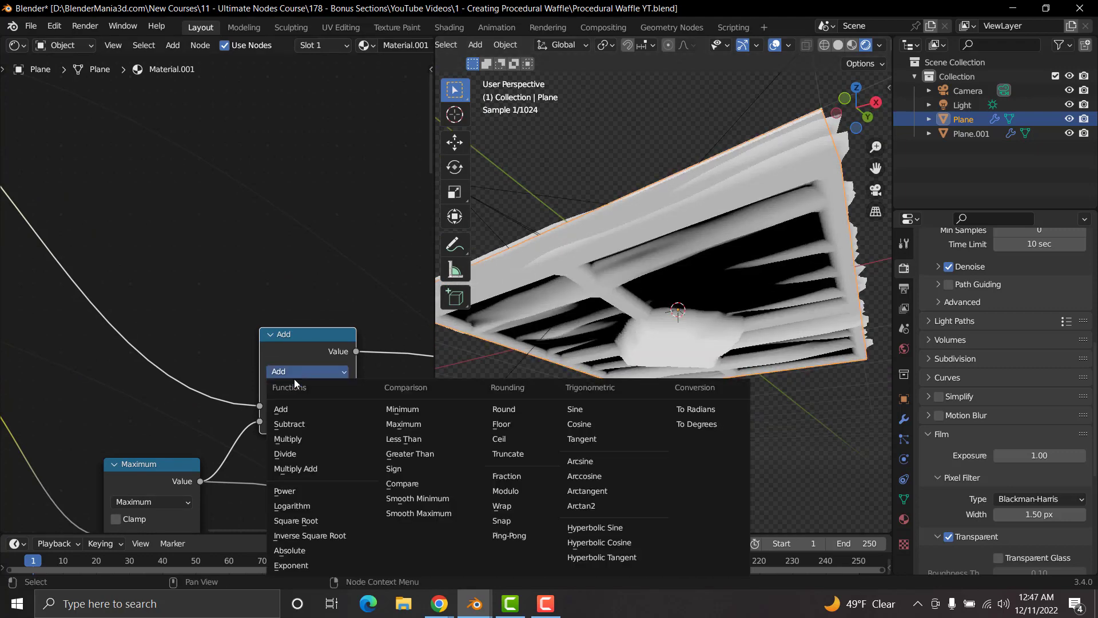
{"action": "left_click", "coordinate": [286, 437]}
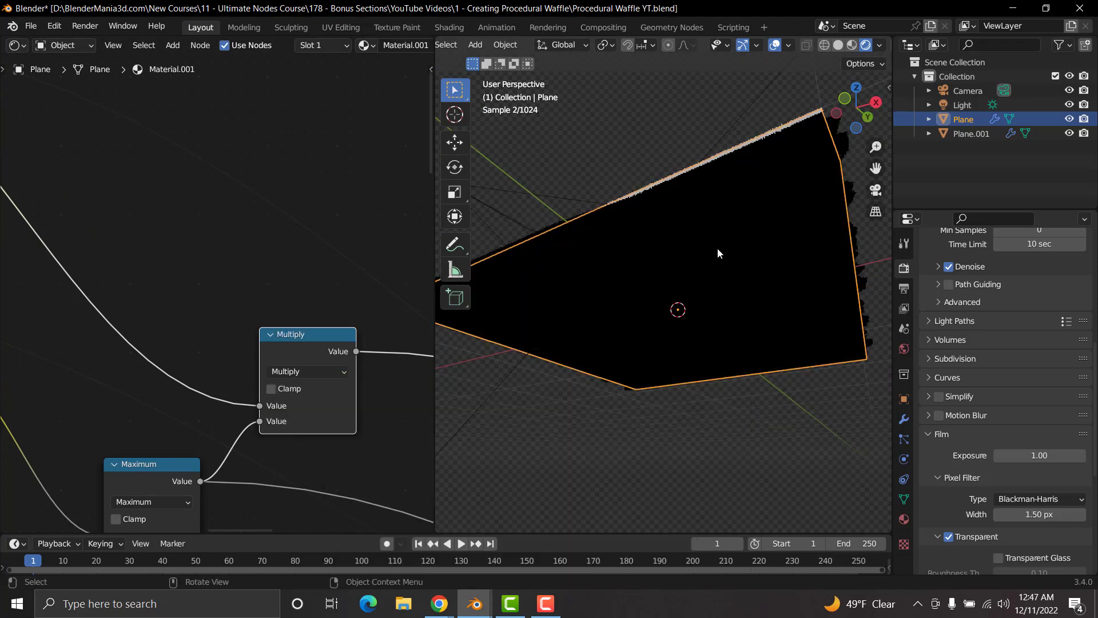
{"action": "middle_click_drag", "start_coordinate": [718, 249], "coordinate": [731, 306]}
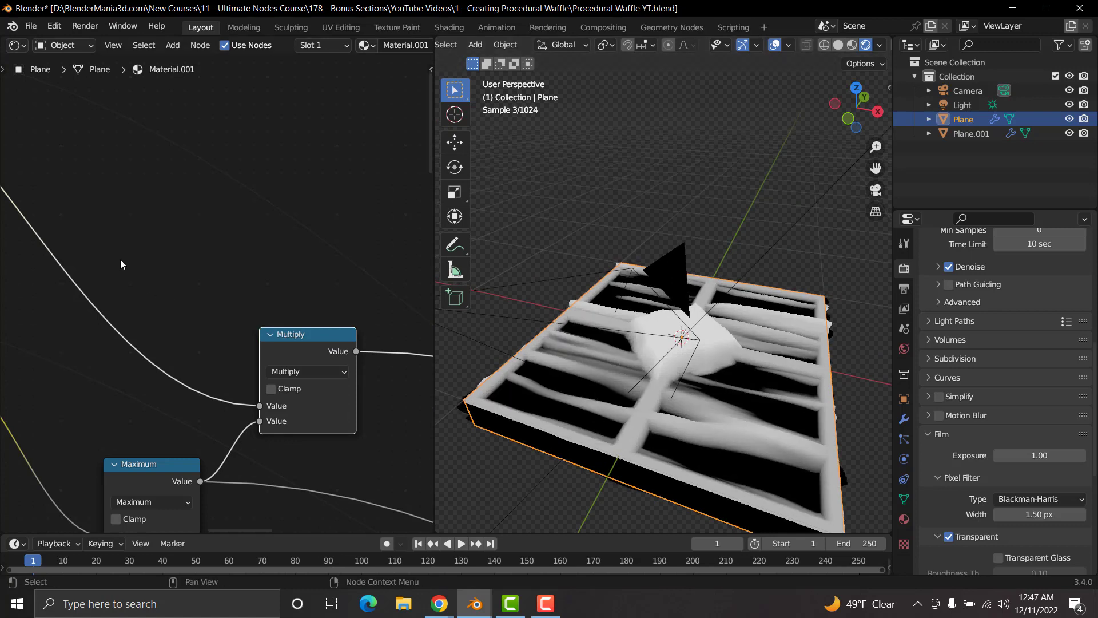
Step: Preview the Constant ColorRamp with the 0.920 stop and inspect the waffle's underside and top
{"action": "scroll", "coordinate": [120, 259], "scroll_direction": "down", "scroll_amount": 6}
{"action": "middle_click_drag", "start_coordinate": [63, 228], "coordinate": [261, 255]}
{"action": "left_click", "coordinate": [86, 144], "text": "ctrl+shift"}
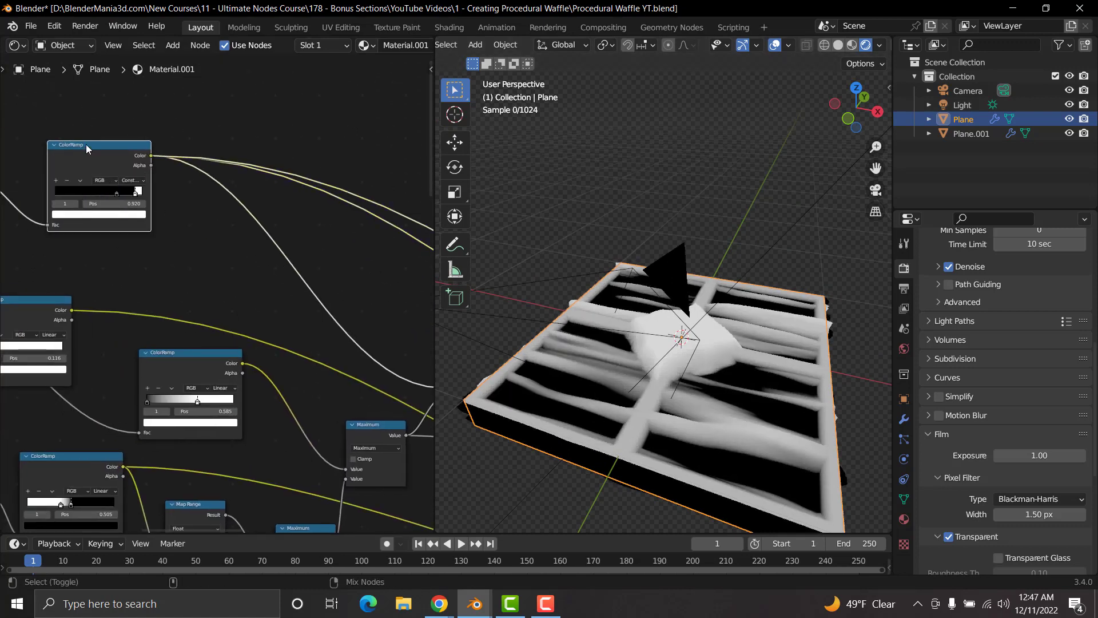
{"action": "middle_click_drag", "start_coordinate": [641, 378], "coordinate": [580, 296]}
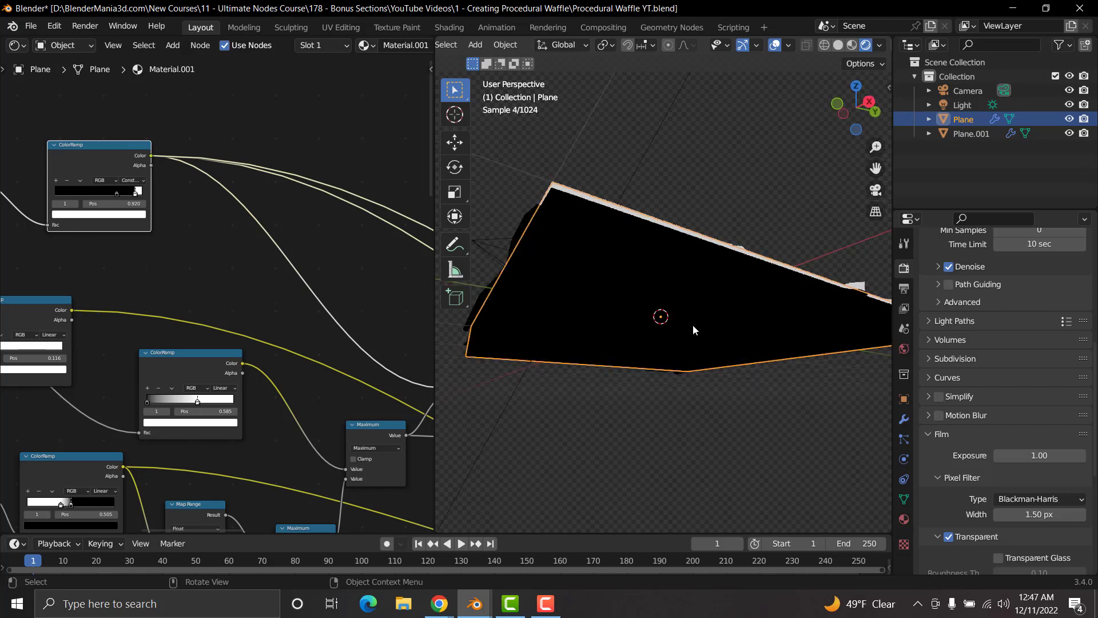
{"action": "middle_click_drag", "start_coordinate": [547, 249], "coordinate": [662, 334]}
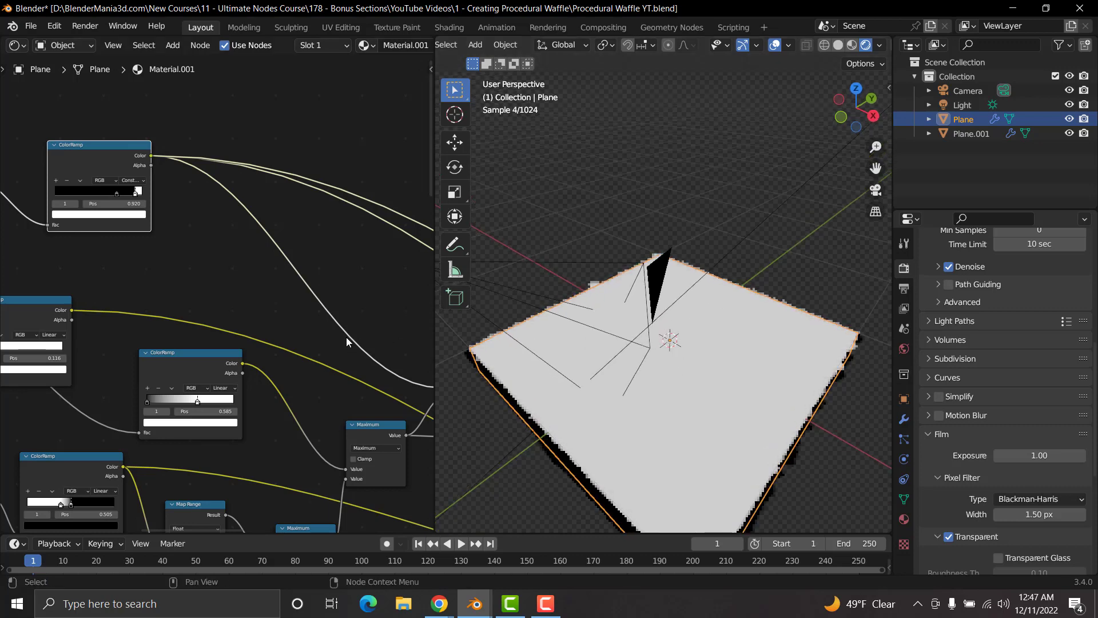
Step: Preview the last Maximum node on the waffle's top to compare it with the Constant ColorRamp mask
{"action": "middle_click_drag", "start_coordinate": [346, 337], "coordinate": [218, 260]}
{"action": "left_click", "coordinate": [251, 347], "text": "ctrl+shift"}
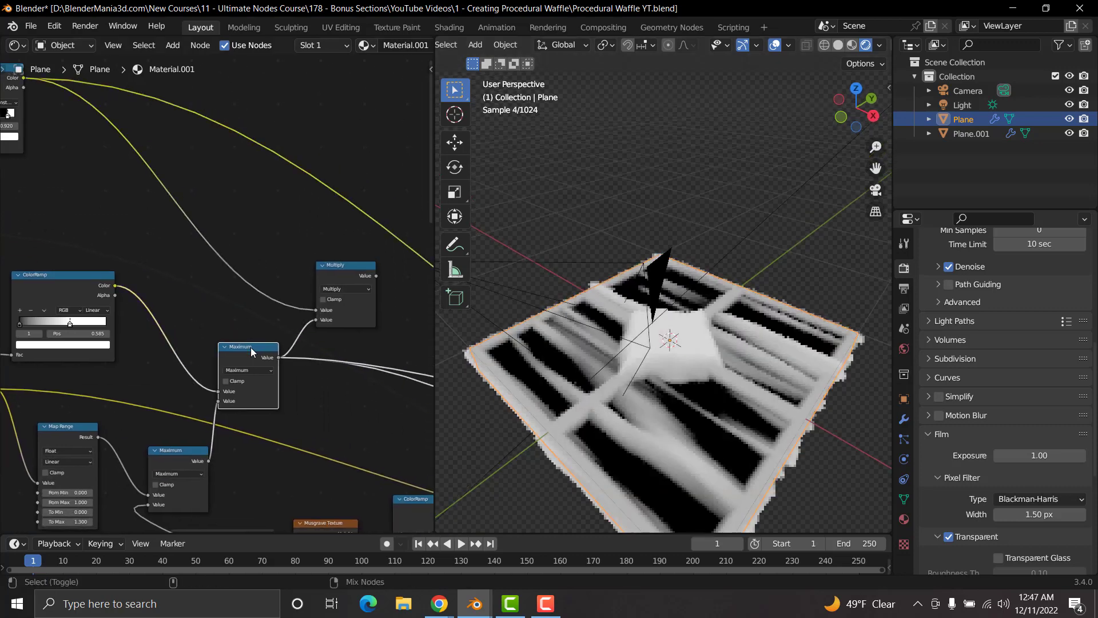
{"action": "scroll", "coordinate": [359, 321], "scroll_direction": "up", "scroll_amount": 1}
{"action": "scroll", "coordinate": [359, 321], "scroll_direction": "up", "scroll_amount": 4}
{"action": "middle_click_drag", "start_coordinate": [375, 313], "coordinate": [277, 313]}
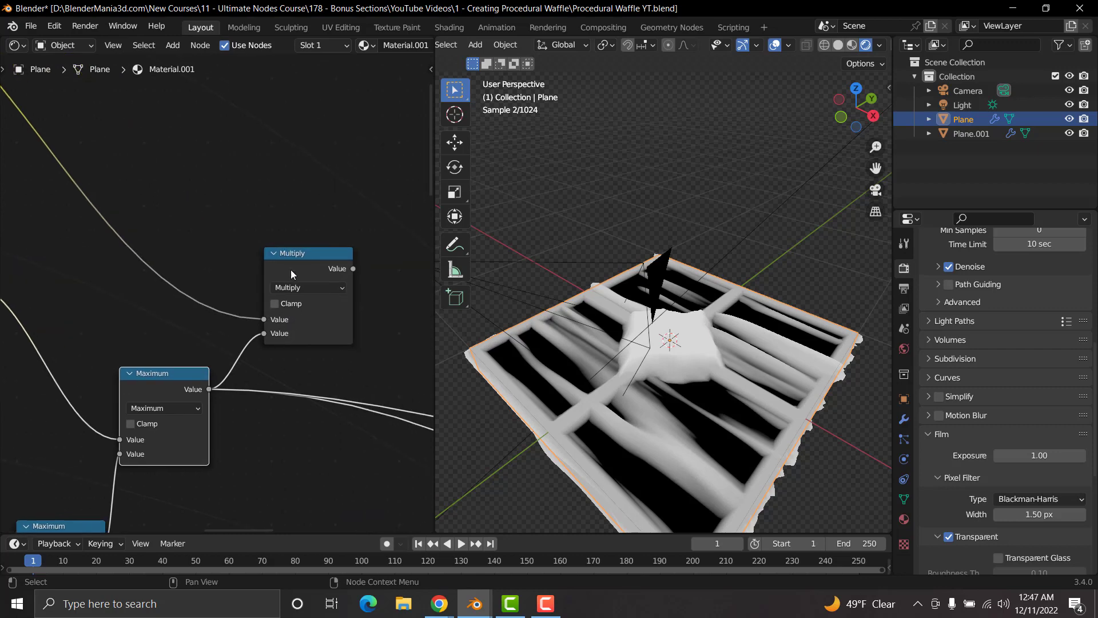
Step: Sketch freehand annotation lines and a loop over the waffle's raised centre in top view
{"action": "left_click", "coordinate": [455, 245]}
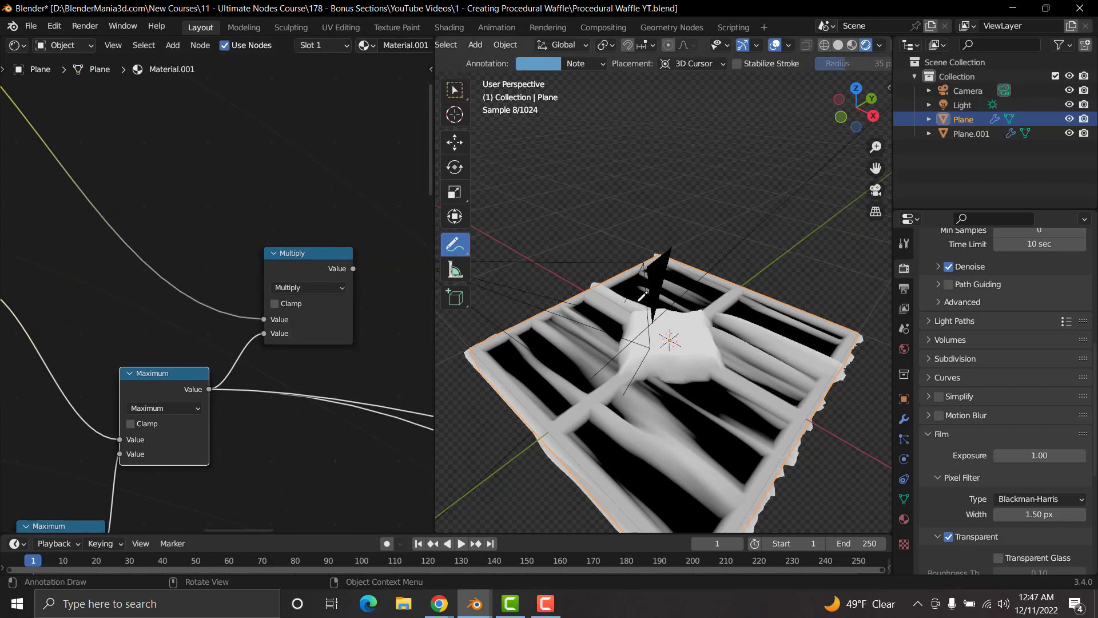
{"action": "middle_click_drag", "start_coordinate": [693, 328], "coordinate": [694, 349]}
{"action": "key", "text": "KP_7"}
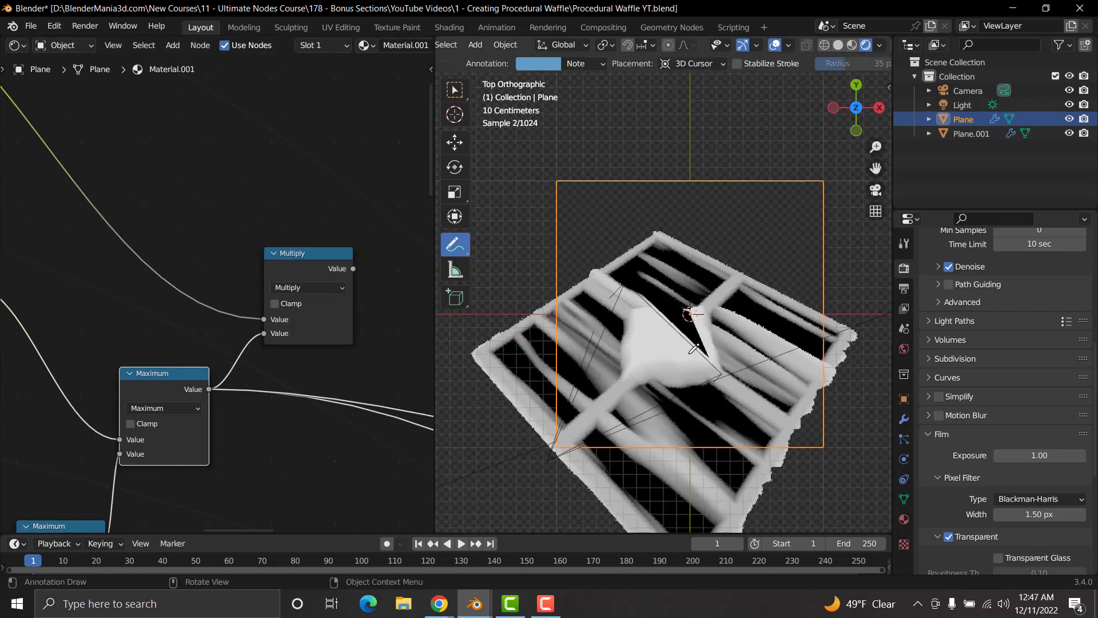
{"action": "left_click_drag", "start_coordinate": [715, 267], "coordinate": [715, 282]}
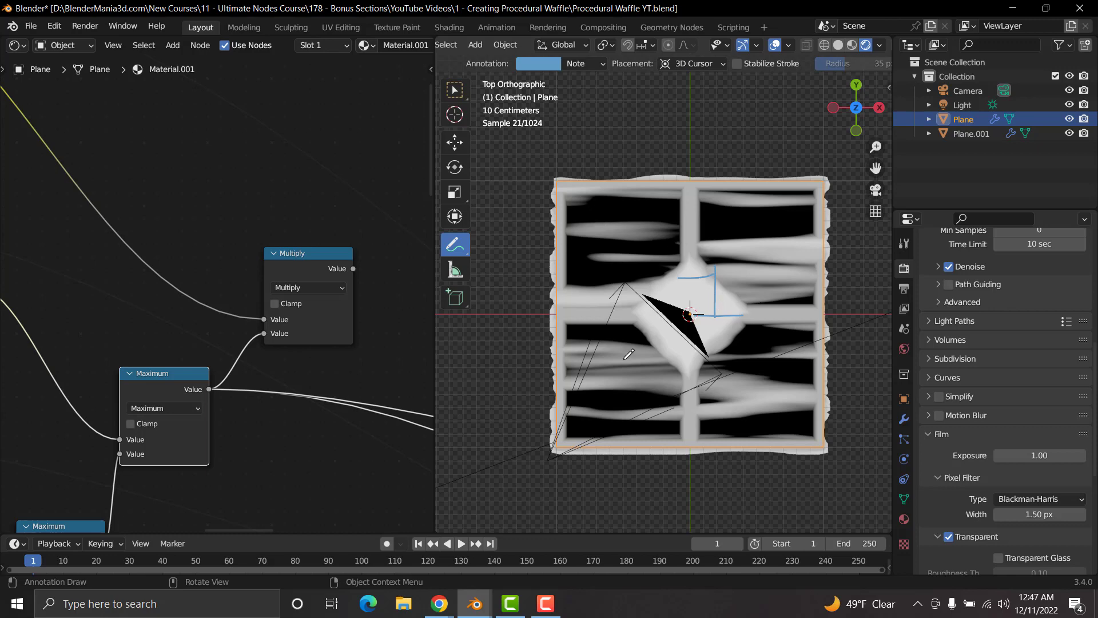
{"action": "middle_click_drag", "start_coordinate": [718, 410], "coordinate": [577, 383]}
{"action": "middle_click_drag", "start_coordinate": [663, 383], "coordinate": [698, 324]}
Step: Compare the displacement pattern on the waffle's underside and top, and undo the annotation strokes
{"action": "left_click_drag", "start_coordinate": [686, 291], "coordinate": [640, 336]}
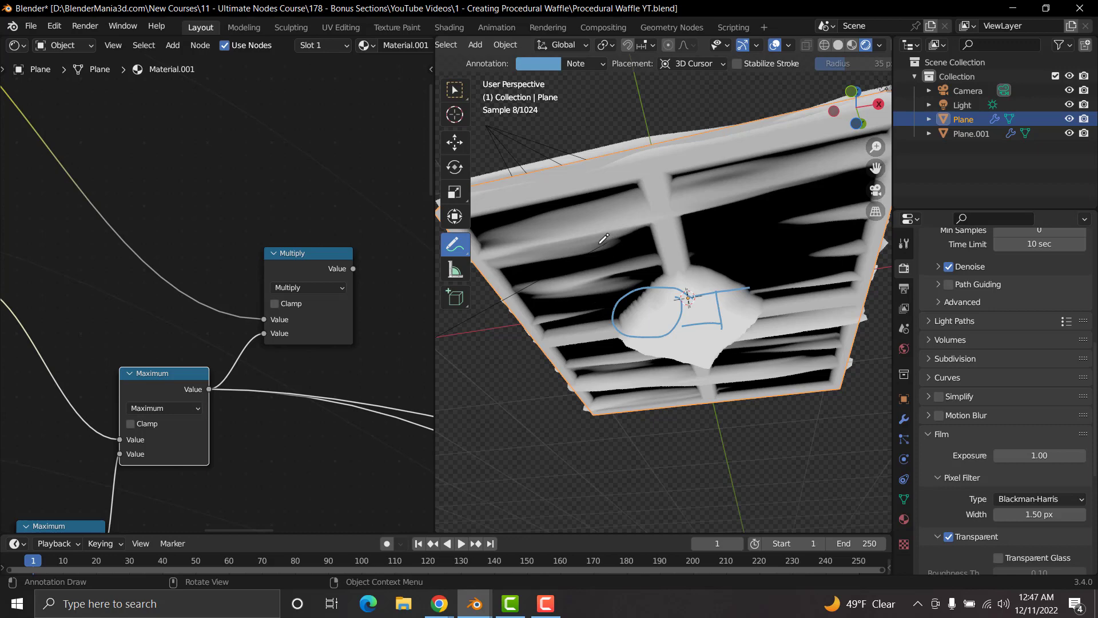
{"action": "middle_click_drag", "start_coordinate": [603, 239], "coordinate": [662, 350]}
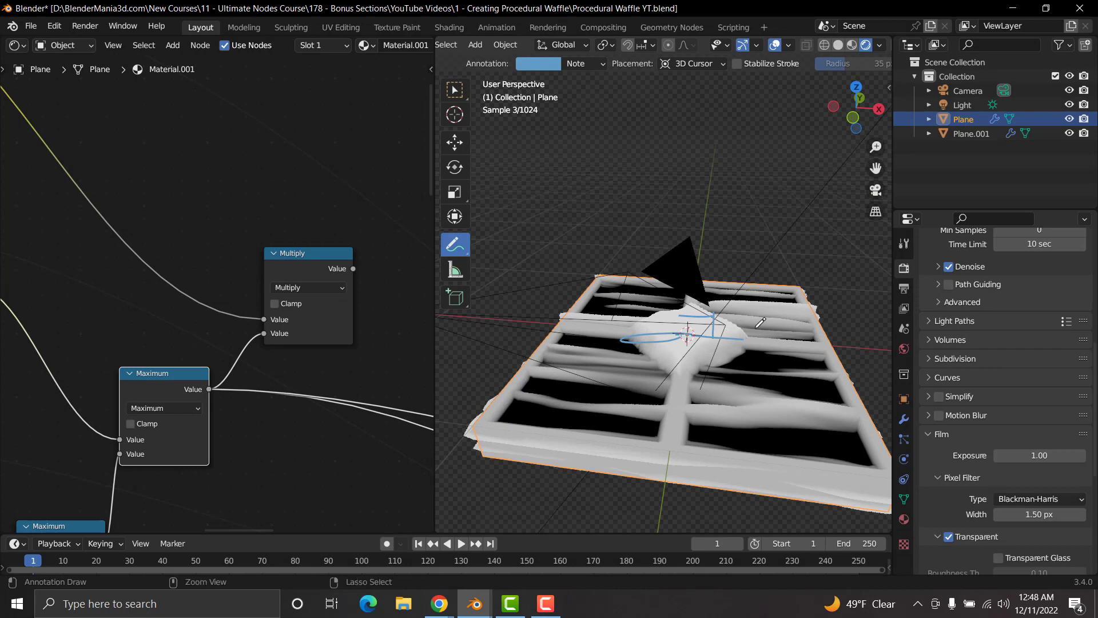
{"action": "key", "text": "ctrl+z"}
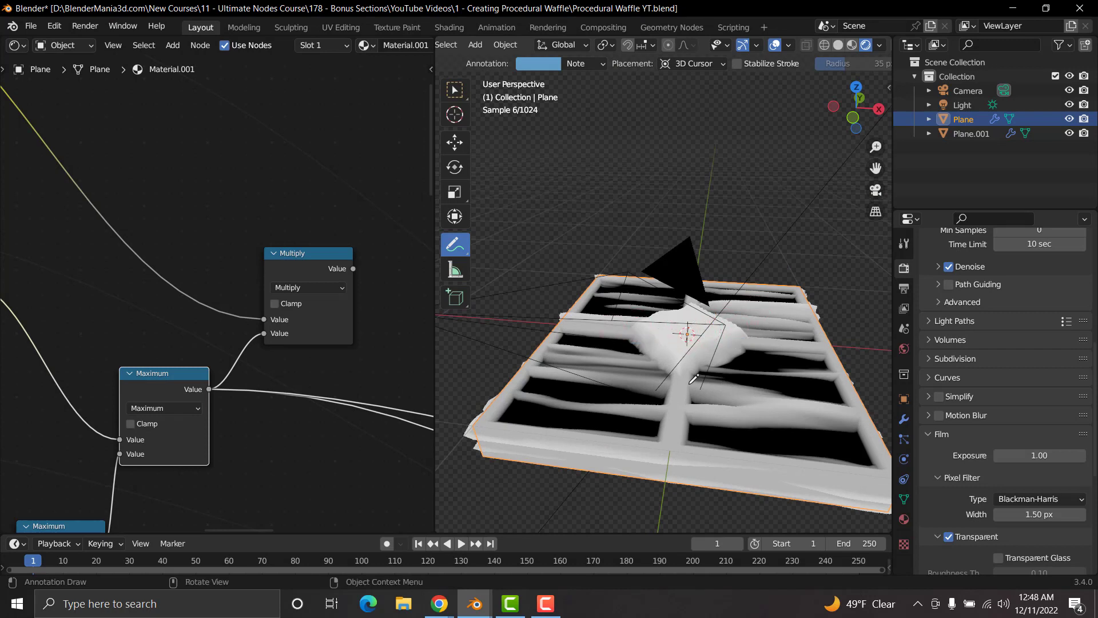
Step: Preview the Multiply node and inspect the masked result from the waffle's side
{"action": "middle_click_drag", "start_coordinate": [722, 338], "coordinate": [720, 341]}
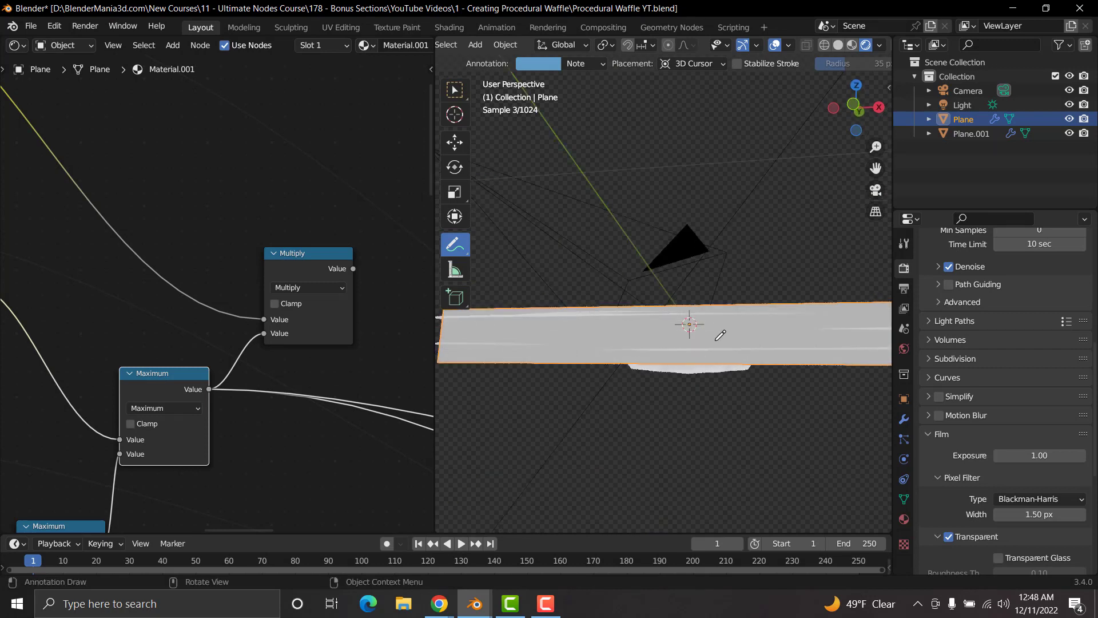
{"action": "left_click", "coordinate": [305, 259], "text": "ctrl+shift"}
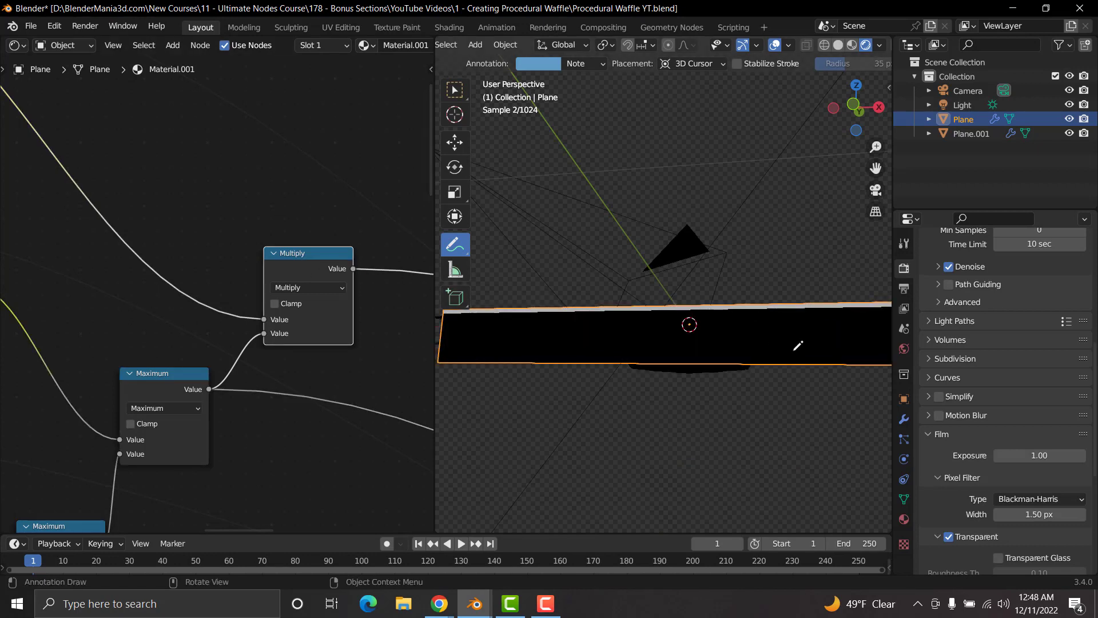
{"action": "middle_click_drag", "start_coordinate": [798, 345], "coordinate": [667, 355]}
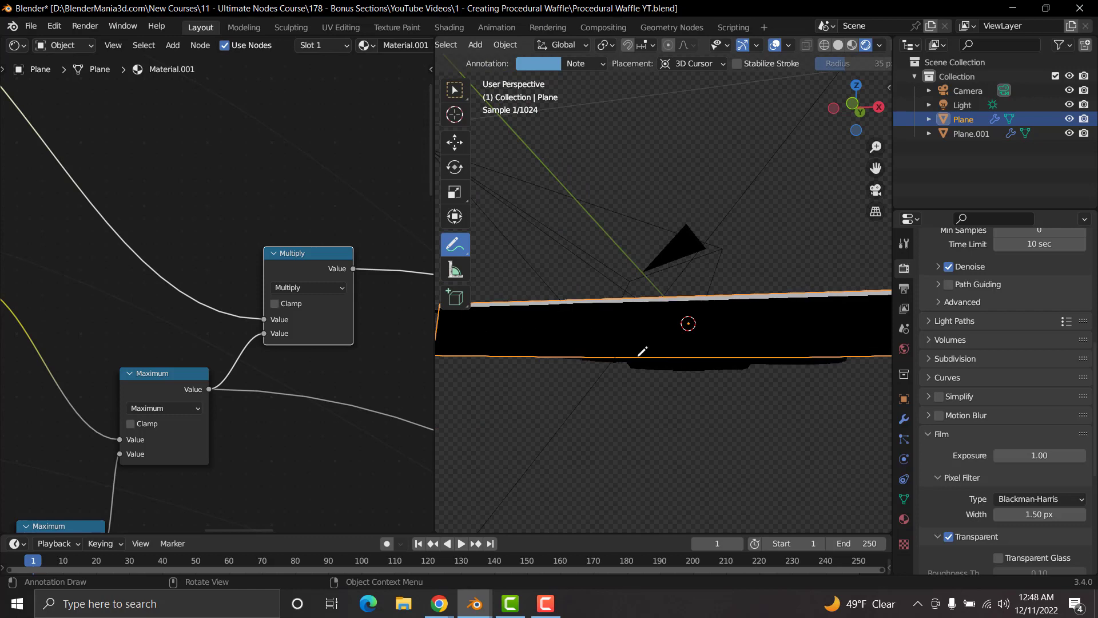
Step: Connect the Multiply node's Value to the Displacement node's Height
{"action": "middle_click_drag", "start_coordinate": [257, 282], "coordinate": [117, 239]}
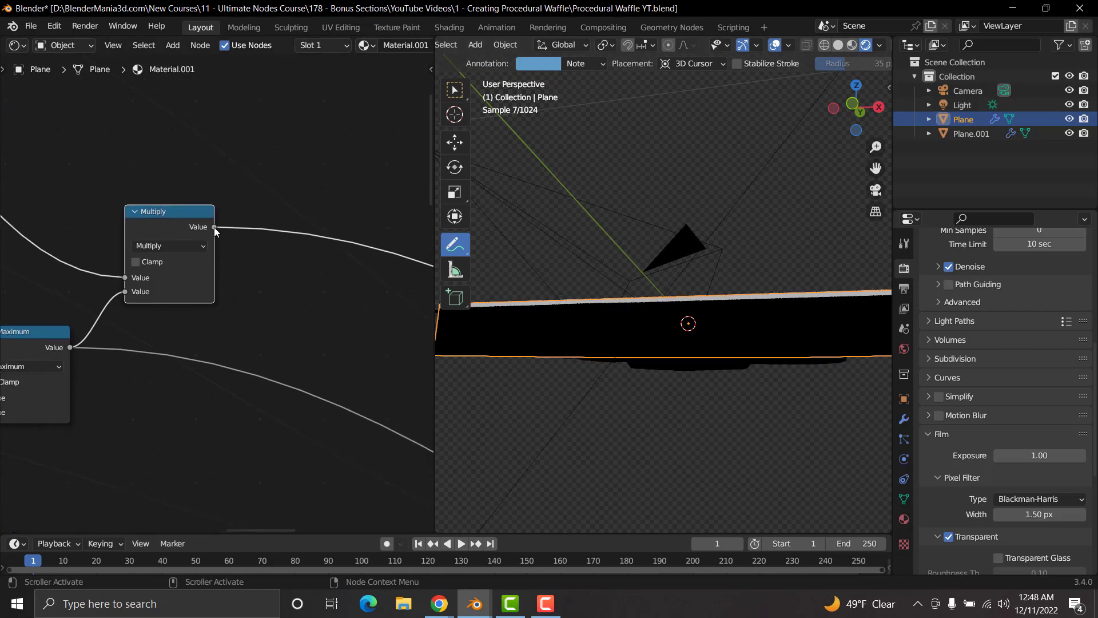
{"action": "left_click_drag", "start_coordinate": [215, 227], "coordinate": [132, 347]}
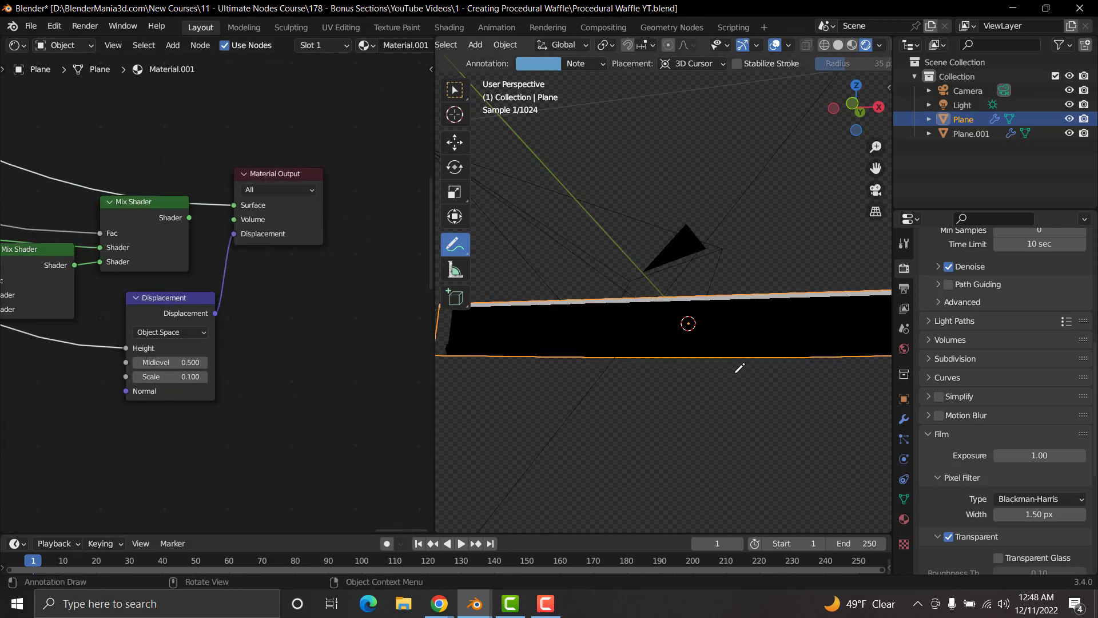
{"action": "scroll", "coordinate": [682, 348], "scroll_direction": "down", "scroll_amount": 5}
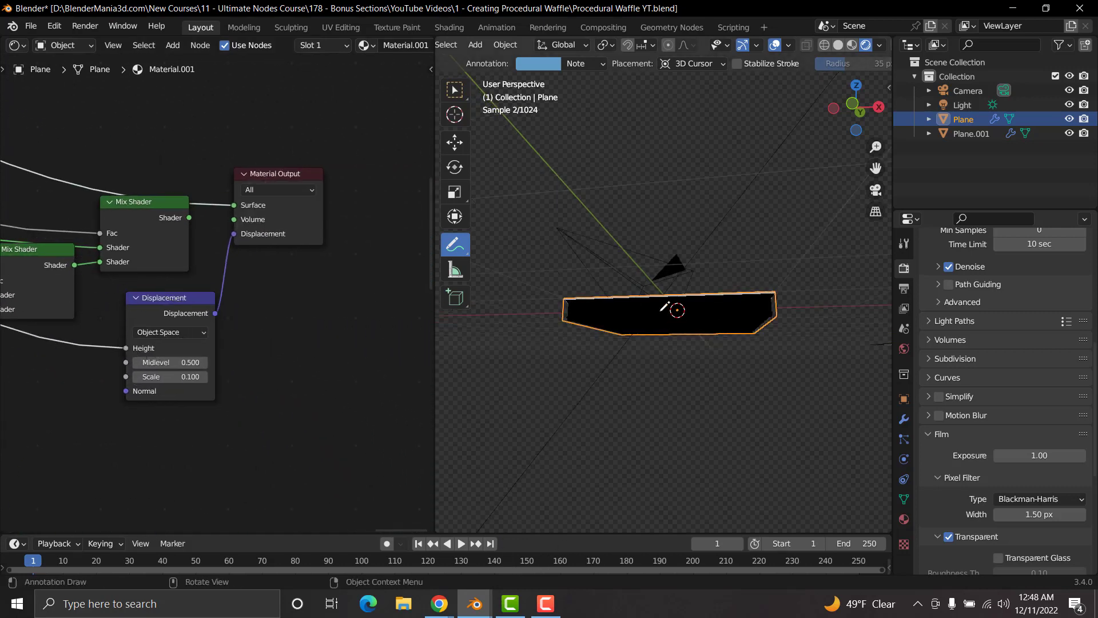
Step: Preview the final Mix Shader, check the waffle's underside, and return to the Select Box tool
{"action": "left_click", "coordinate": [154, 207]}
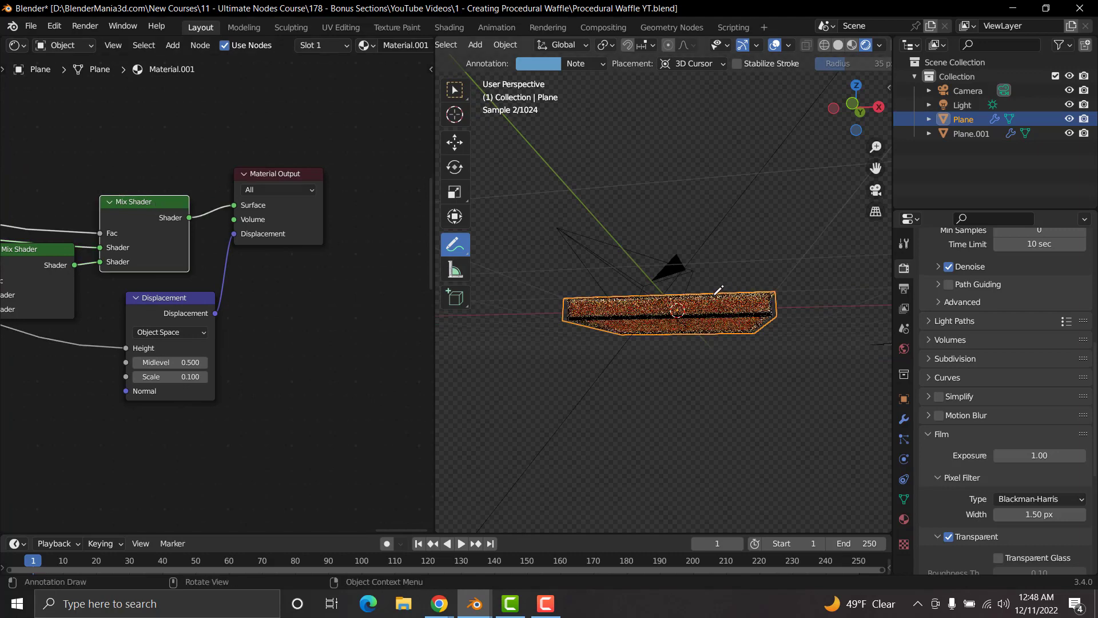
{"action": "mouse_move", "coordinate": [697, 303]}
{"action": "middle_mouse_down"}
{"action": "mouse_move", "coordinate": [688, 217]}
{"action": "mouse_move", "coordinate": [690, 329]}
{"action": "mouse_move", "coordinate": [679, 249]}
{"action": "mouse_move", "coordinate": [719, 300]}
{"action": "middle_mouse_up"}
{"action": "key", "text": "w"}
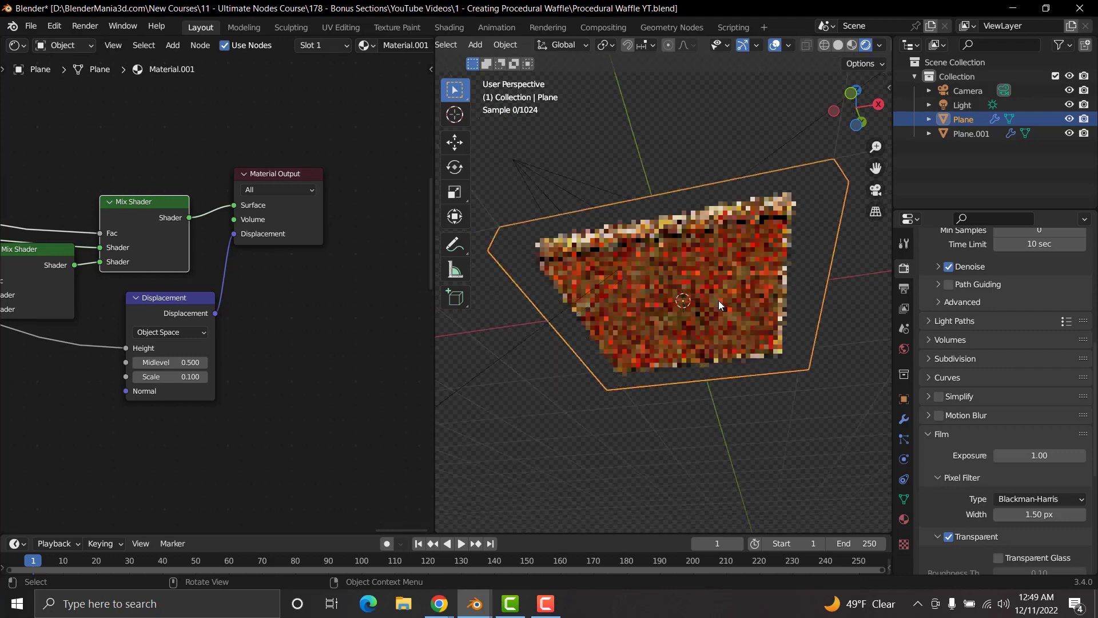
Step: Preview the Multiply node and inspect the displacement mask on the waffle's underside and top
{"action": "scroll", "coordinate": [132, 241], "scroll_direction": "down", "scroll_amount": 2}
{"action": "scroll", "coordinate": [132, 238], "scroll_direction": "down", "scroll_amount": 4}
{"action": "middle_click_drag", "start_coordinate": [57, 218], "coordinate": [246, 286]}
{"action": "middle_click_drag", "start_coordinate": [78, 250], "coordinate": [297, 351]}
{"action": "middle_click_drag", "start_coordinate": [155, 289], "coordinate": [194, 328]}
{"action": "left_click", "coordinate": [162, 268], "text": "ctrl+shift"}
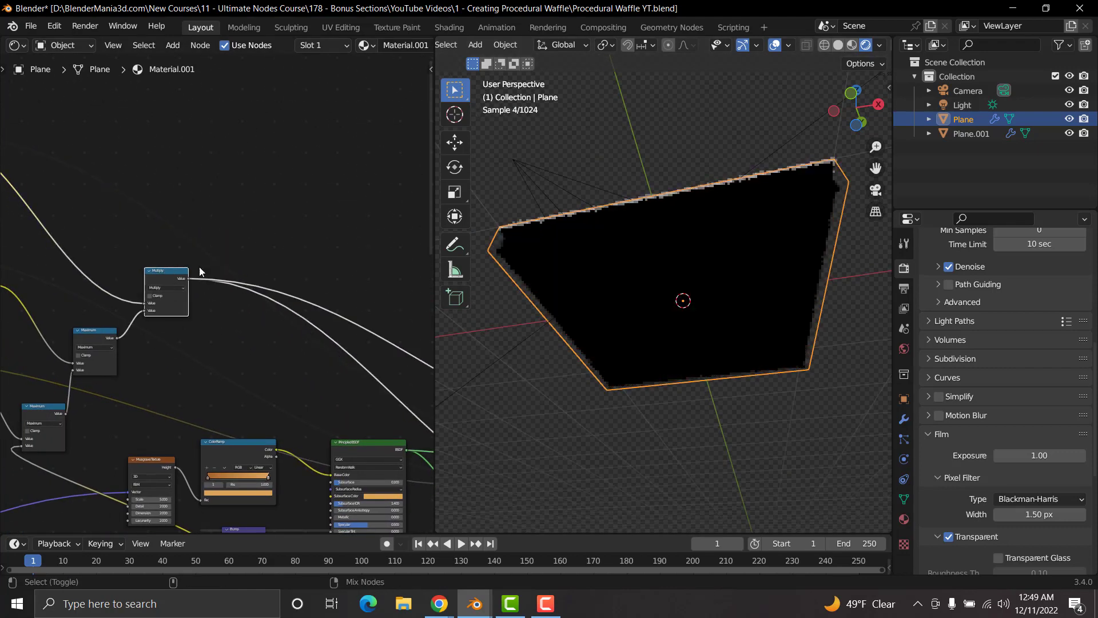
{"action": "middle_click_drag", "start_coordinate": [636, 276], "coordinate": [673, 241]}
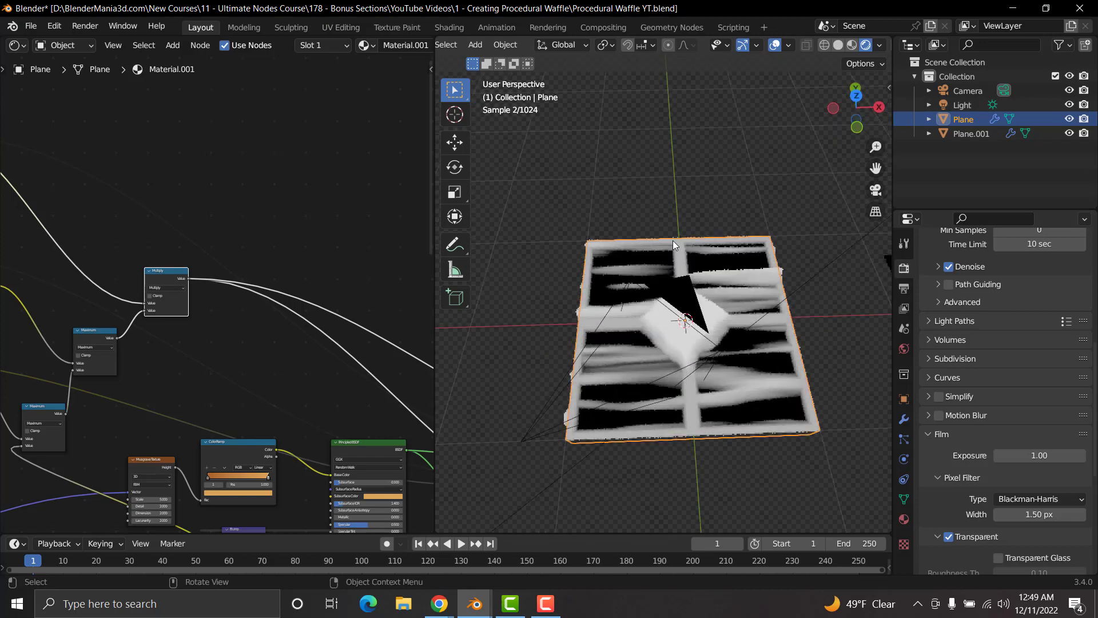
Step: Set the Scale to 2.000 on the vector Scale node between the Mapping and Fraction nodes
{"action": "scroll", "coordinate": [129, 337], "scroll_direction": "down", "scroll_amount": 6}
{"action": "middle_click_drag", "start_coordinate": [51, 358], "coordinate": [337, 326]}
{"action": "middle_click_drag", "start_coordinate": [23, 338], "coordinate": [111, 244]}
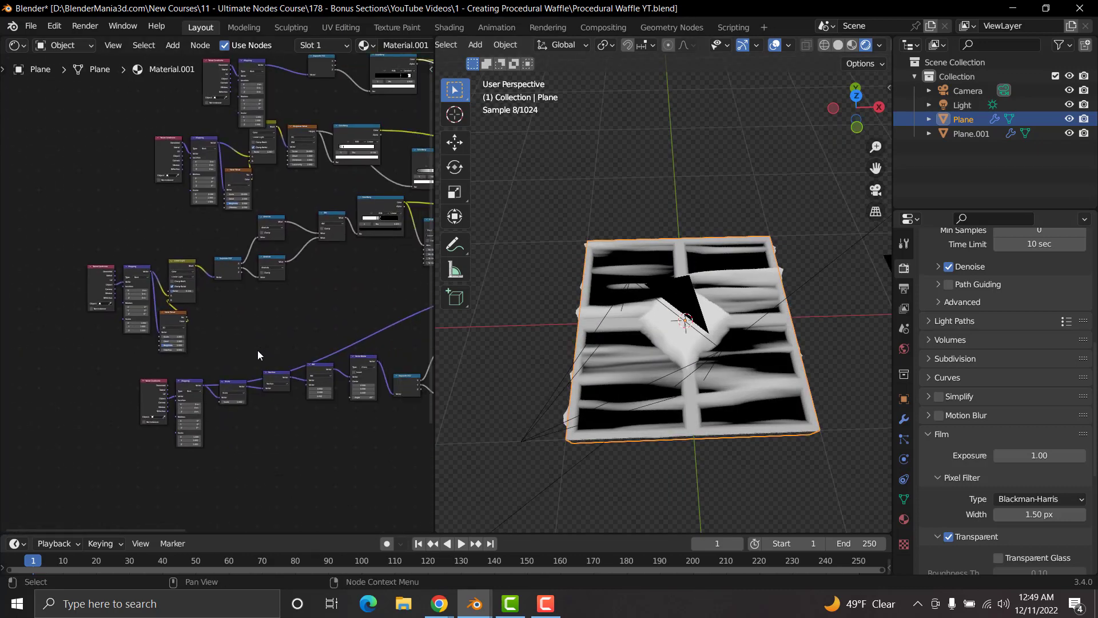
{"action": "scroll", "coordinate": [257, 355], "scroll_direction": "up", "scroll_amount": 5}
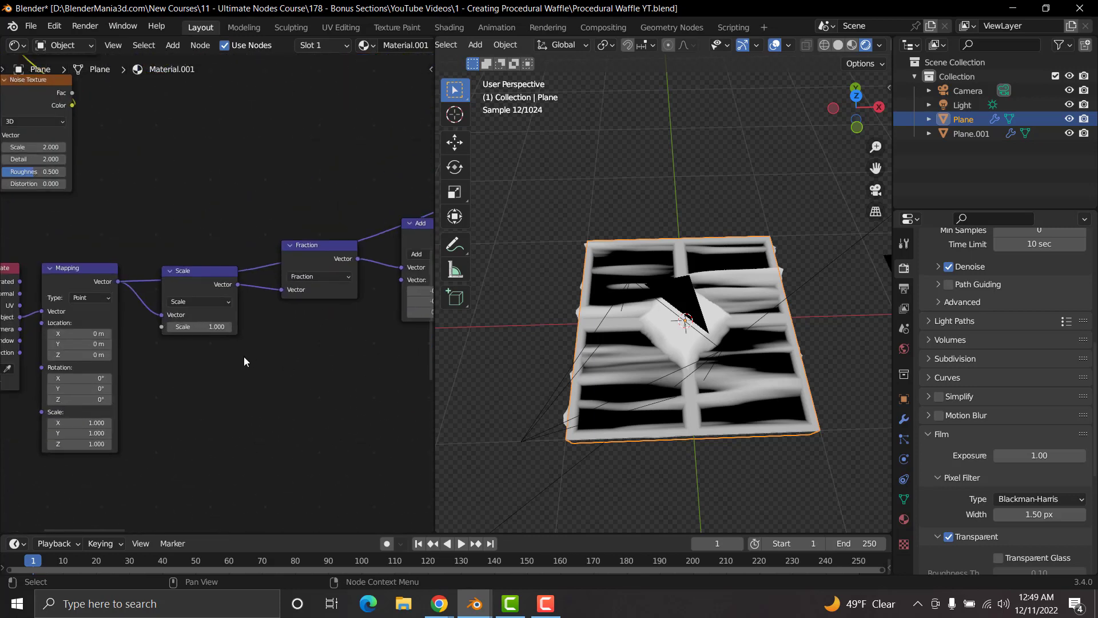
{"action": "scroll", "coordinate": [236, 292], "scroll_direction": "up", "scroll_amount": 2}
{"action": "left_click", "coordinate": [210, 339]}
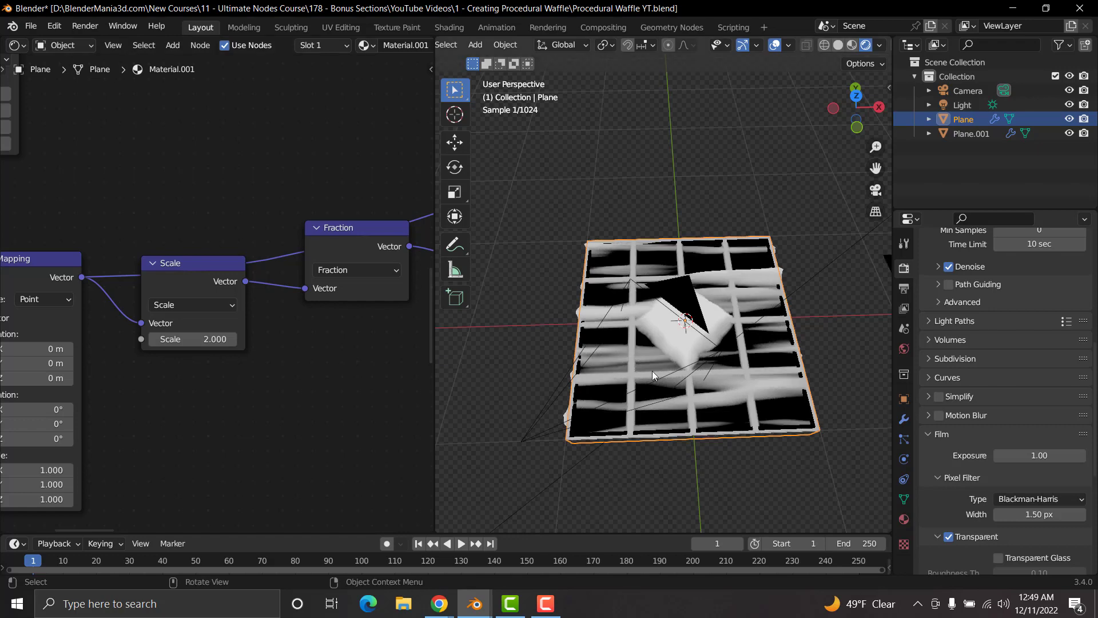
Step: Inspect the masked grid from the waffle's side and underside, and return to the Multiply node
{"action": "middle_click_drag", "start_coordinate": [758, 431], "coordinate": [661, 316]}
{"action": "scroll", "coordinate": [291, 230], "scroll_direction": "down", "scroll_amount": 3}
{"action": "middle_click_drag", "start_coordinate": [291, 229], "coordinate": [81, 302]}
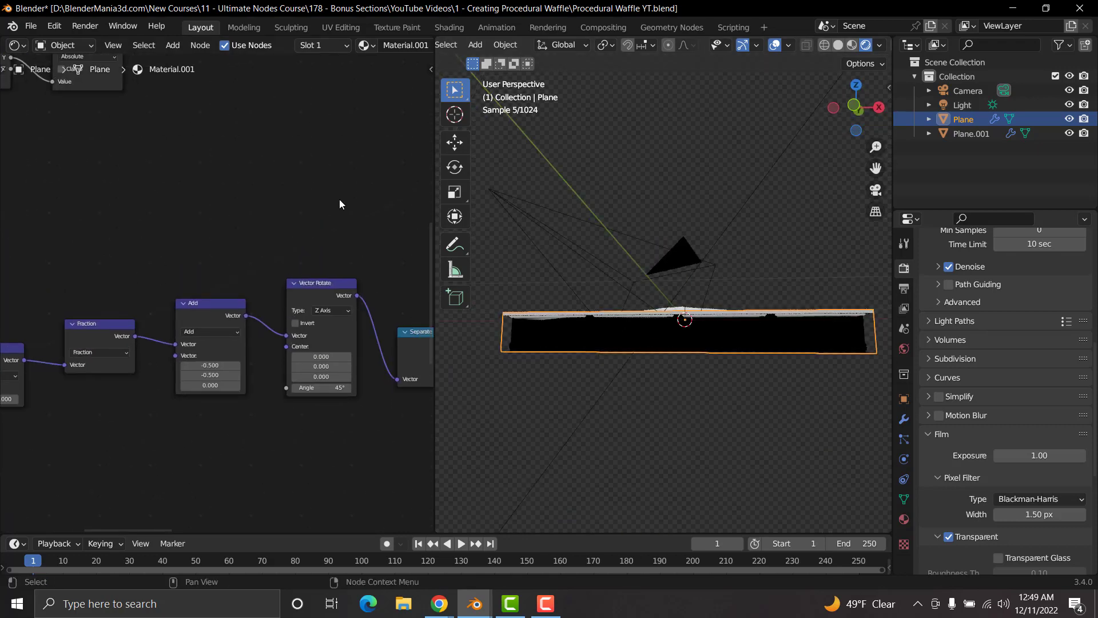
{"action": "middle_click_drag", "start_coordinate": [341, 204], "coordinate": [128, 337]}
{"action": "middle_click_drag", "start_coordinate": [325, 231], "coordinate": [130, 326]}
{"action": "scroll", "coordinate": [261, 242], "scroll_direction": "down", "scroll_amount": 5}
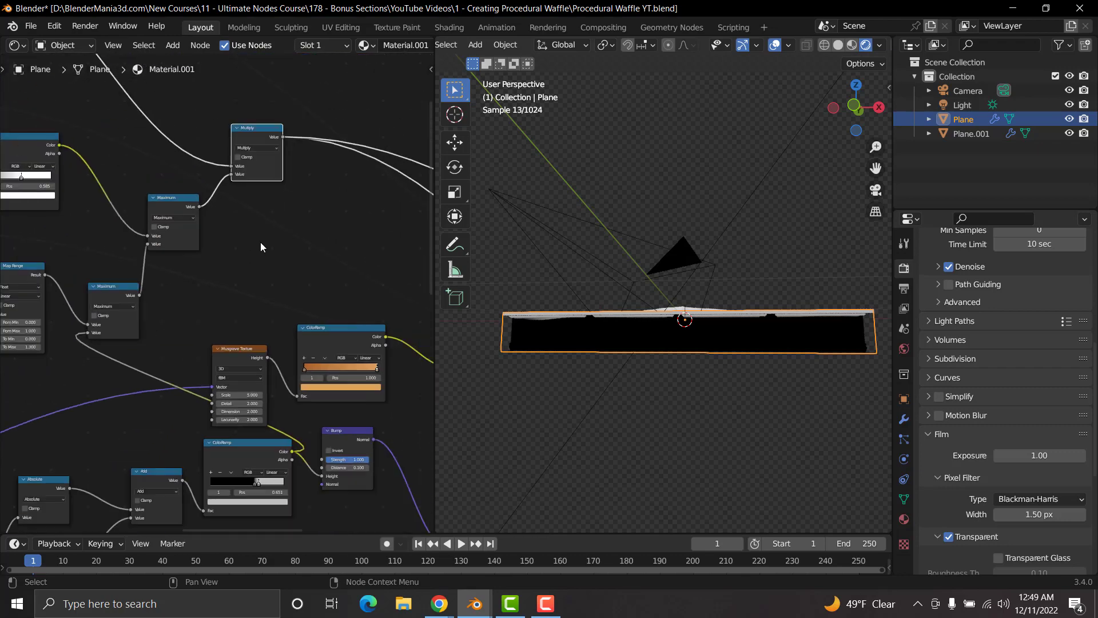
{"action": "middle_click_drag", "start_coordinate": [332, 245], "coordinate": [230, 328]}
{"action": "scroll", "coordinate": [229, 308], "scroll_direction": "down", "scroll_amount": 1}
{"action": "middle_click_drag", "start_coordinate": [616, 318], "coordinate": [671, 262]}
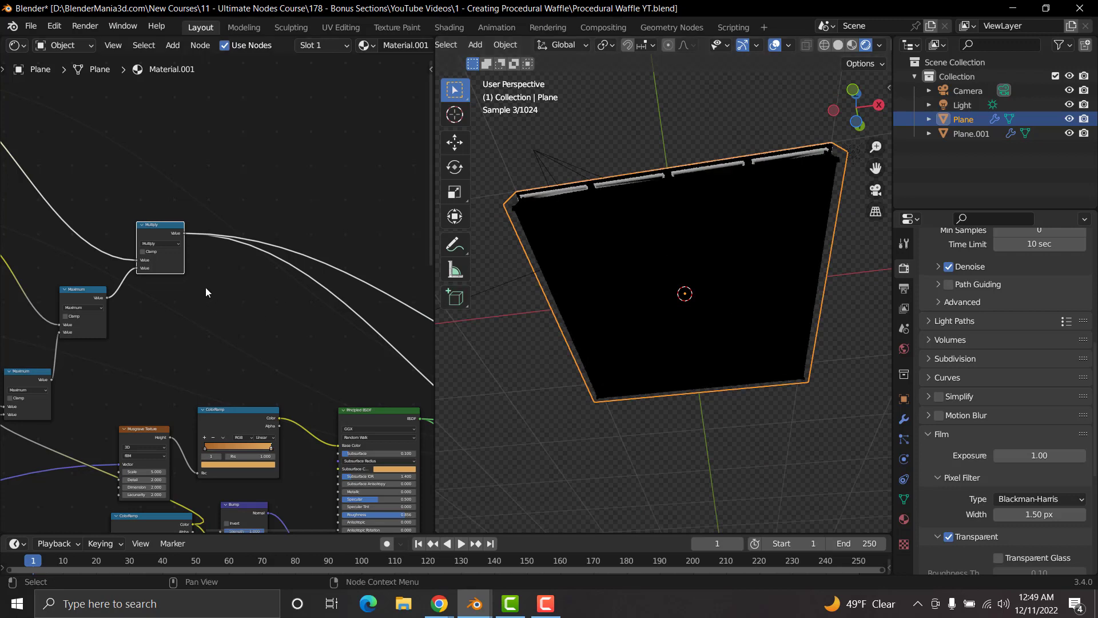
Step: Preview the grid ColorRamp that feeds the Bump node and examine the pattern on the waffle's underside
{"action": "middle_click_drag", "start_coordinate": [167, 370], "coordinate": [235, 198]}
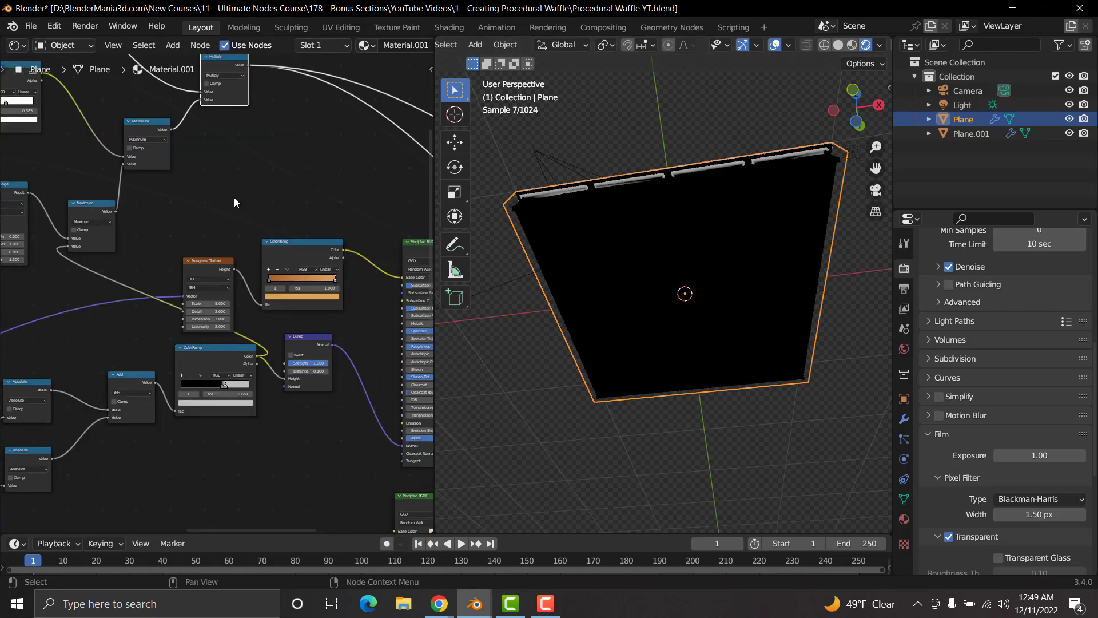
{"action": "scroll", "coordinate": [224, 350], "scroll_direction": "up", "scroll_amount": 1}
{"action": "middle_click_drag", "start_coordinate": [224, 350], "coordinate": [214, 291]}
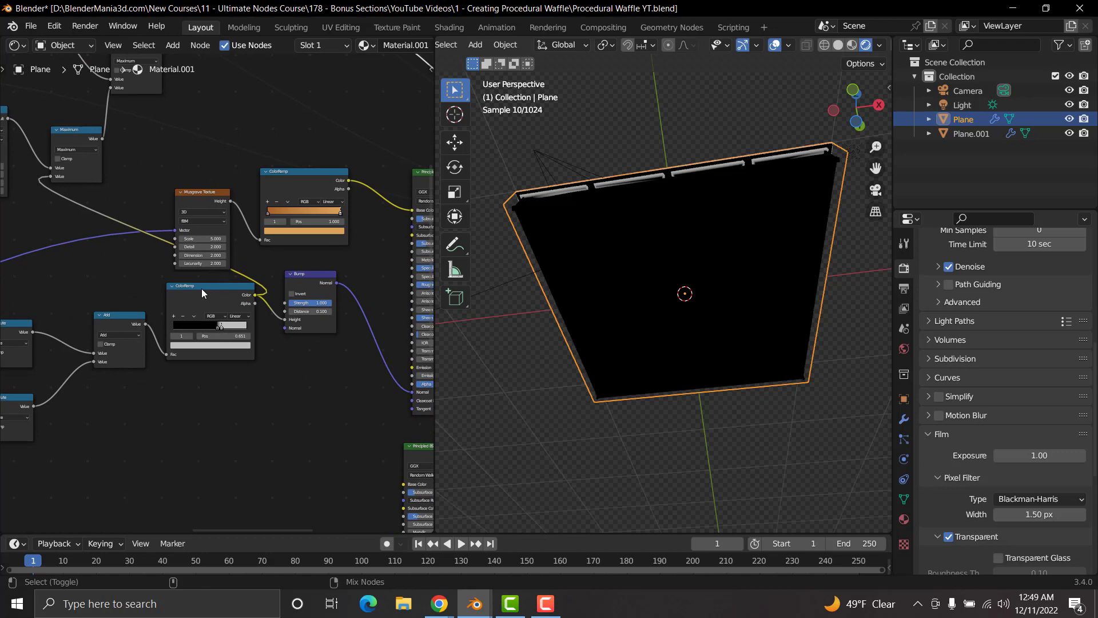
{"action": "left_click", "coordinate": [201, 288], "text": "ctrl+shift"}
{"action": "middle_click_drag", "start_coordinate": [837, 248], "coordinate": [644, 270]}
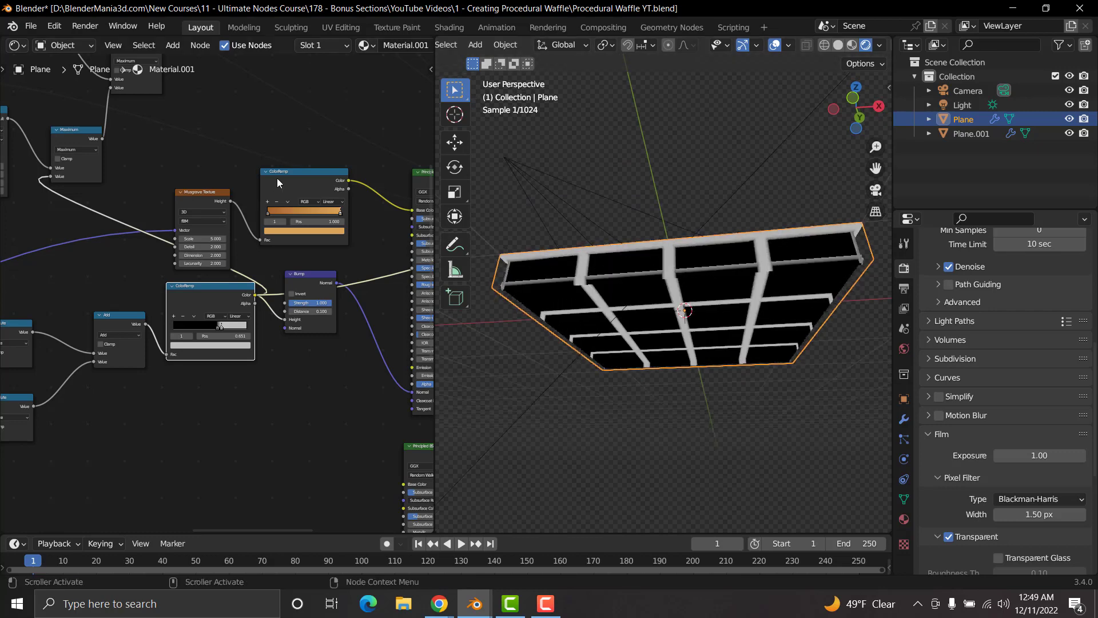
Step: Preview the Multiply node again and examine the waffle's underside
{"action": "scroll", "coordinate": [241, 149], "scroll_direction": "down", "scroll_amount": 2}
{"action": "middle_click_drag", "start_coordinate": [217, 136], "coordinate": [219, 206]}
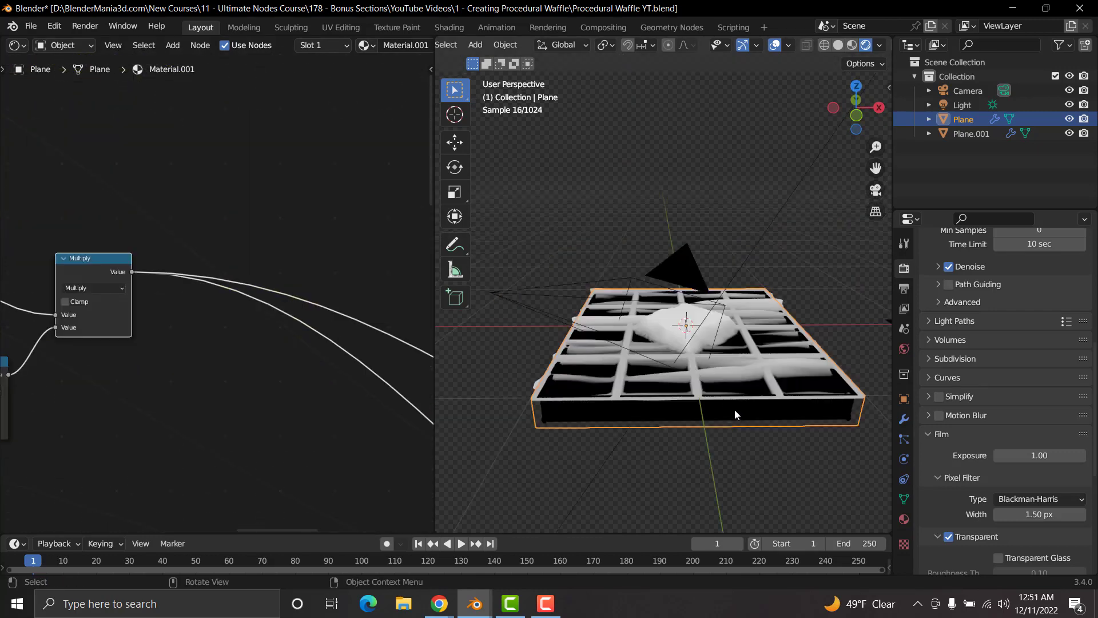
{"action": "middle_click_drag", "start_coordinate": [735, 409], "coordinate": [759, 359]}
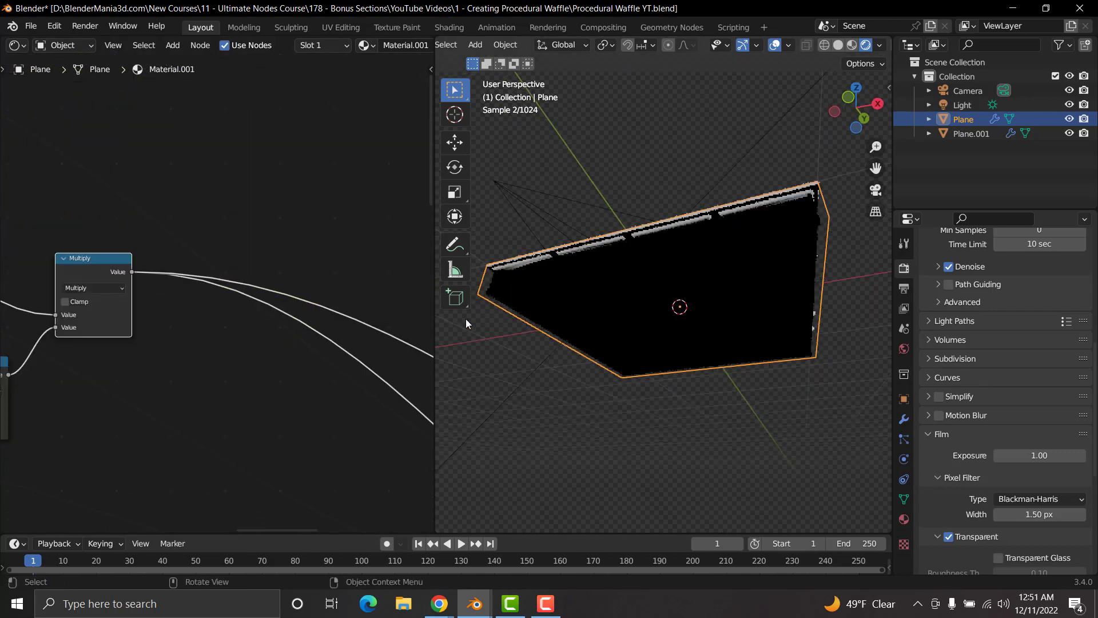
Step: Add a Math node after the Multiply node and connect the Multiply's Value to its first Value input
{"action": "key", "text": "shift+a"}
{"action": "left_click", "coordinate": [231, 343]}
{"action": "type", "text": "math"}
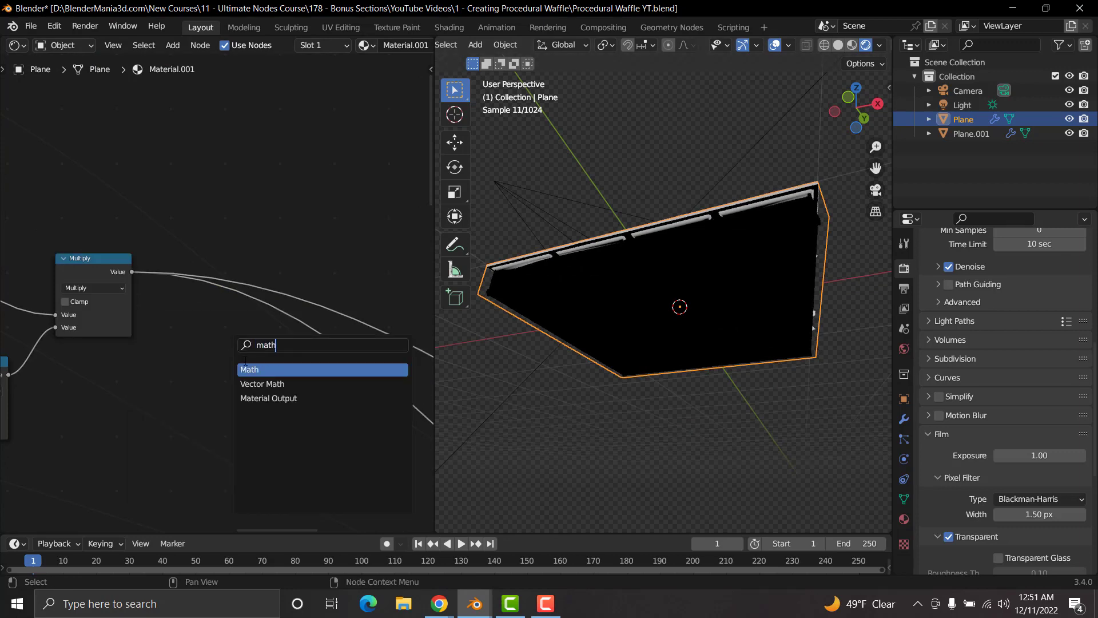
{"action": "key", "text": "Return"}
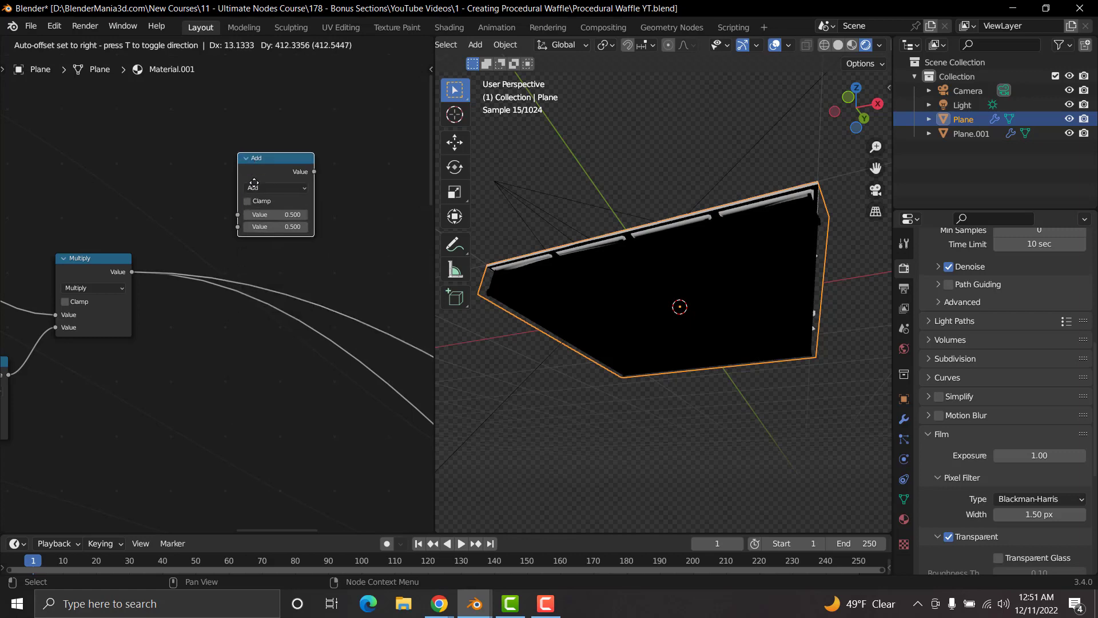
{"action": "left_click", "coordinate": [251, 167]}
{"action": "left_click_drag", "start_coordinate": [131, 272], "coordinate": [238, 216]}
Step: Preview the grid ColorRamp that feeds the Bump node and connect its Color output to the Add node's second Value input
{"action": "scroll", "coordinate": [165, 375], "scroll_direction": "down", "scroll_amount": 8}
{"action": "middle_click_drag", "start_coordinate": [141, 410], "coordinate": [170, 263]}
{"action": "scroll", "coordinate": [192, 331], "scroll_direction": "up", "scroll_amount": 4}
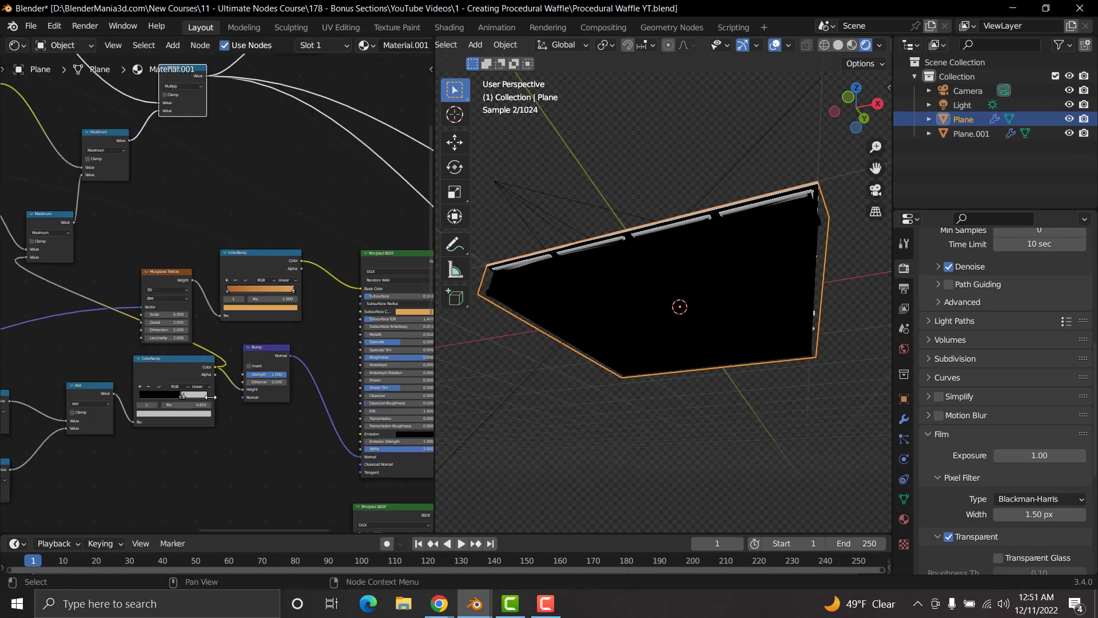
{"action": "left_click", "coordinate": [165, 375], "text": "ctrl+shift"}
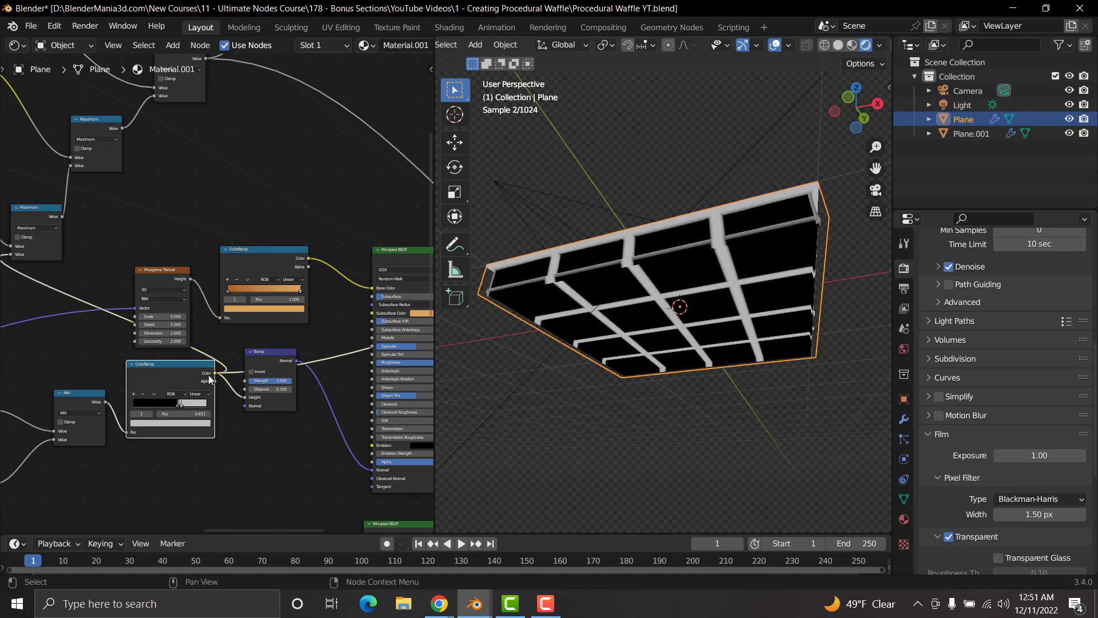
{"action": "left_click_drag", "start_coordinate": [216, 375], "coordinate": [280, 184]}
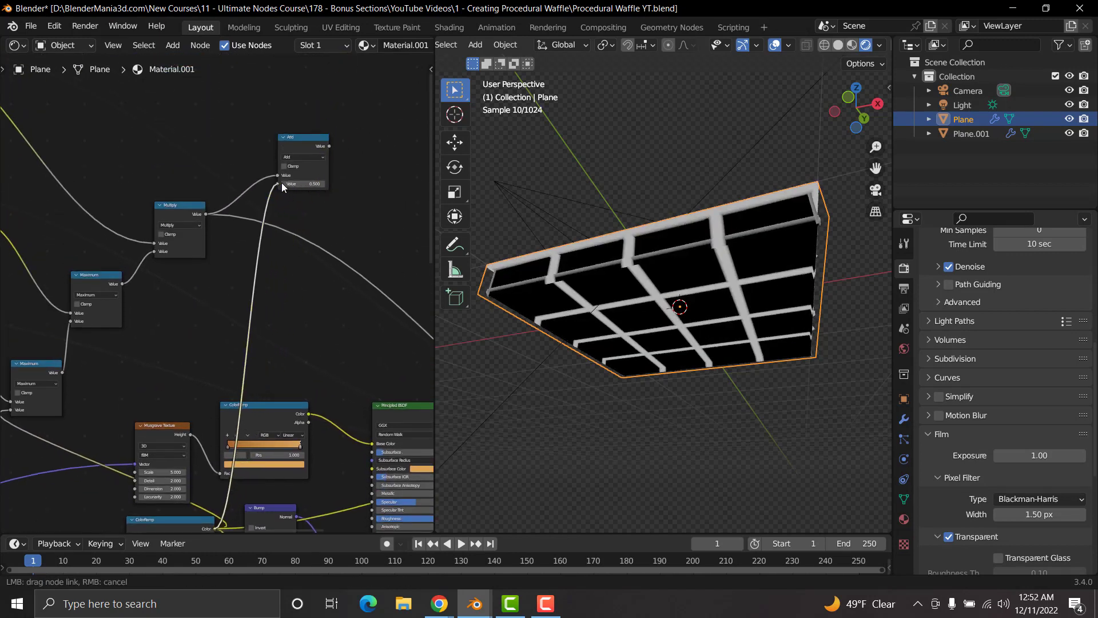
Step: Preview the Add node and examine the combined pattern on the waffle's top from several angles
{"action": "left_click", "coordinate": [302, 140], "text": "ctrl+shift"}
{"action": "middle_click_drag", "start_coordinate": [683, 251], "coordinate": [724, 359]}
{"action": "scroll", "coordinate": [724, 359], "scroll_direction": "up", "scroll_amount": 6}
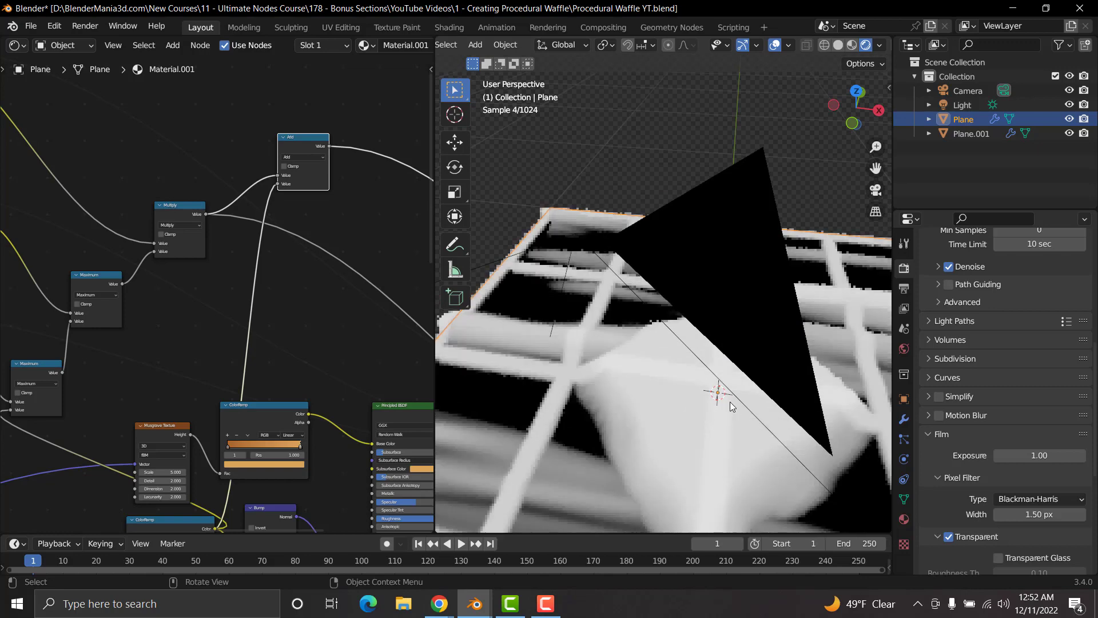
{"action": "middle_click_drag", "start_coordinate": [723, 397], "coordinate": [562, 394]}
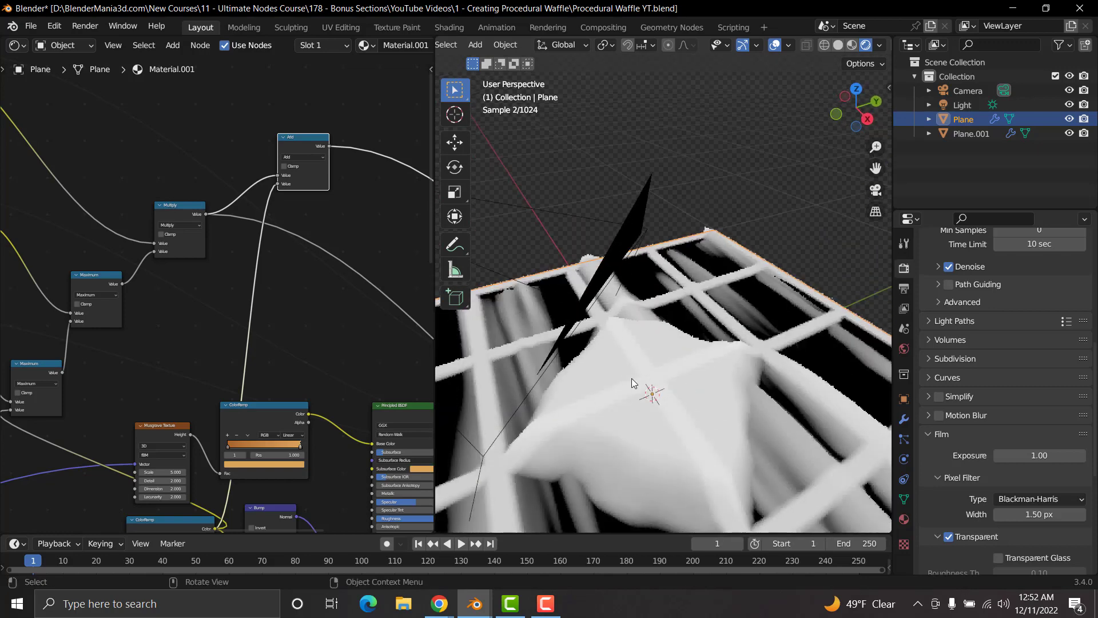
Step: Change the Add node's operation to Maximum
{"action": "middle_click_drag", "start_coordinate": [284, 239], "coordinate": [198, 332]}
{"action": "scroll", "coordinate": [224, 300], "scroll_direction": "up", "scroll_amount": 4}
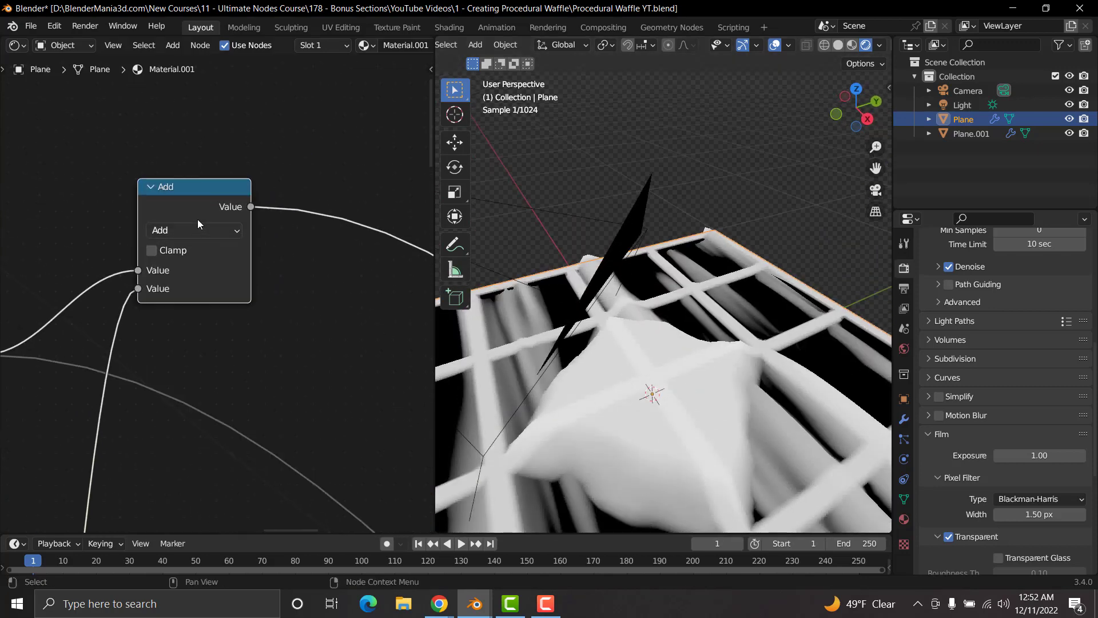
{"action": "left_click", "coordinate": [193, 230]}
{"action": "left_click", "coordinate": [300, 291]}
Step: Inspect the Maximum node's combined pattern on both the top and the underside of the waffle
{"action": "scroll", "coordinate": [666, 369], "scroll_direction": "down", "scroll_amount": 6}
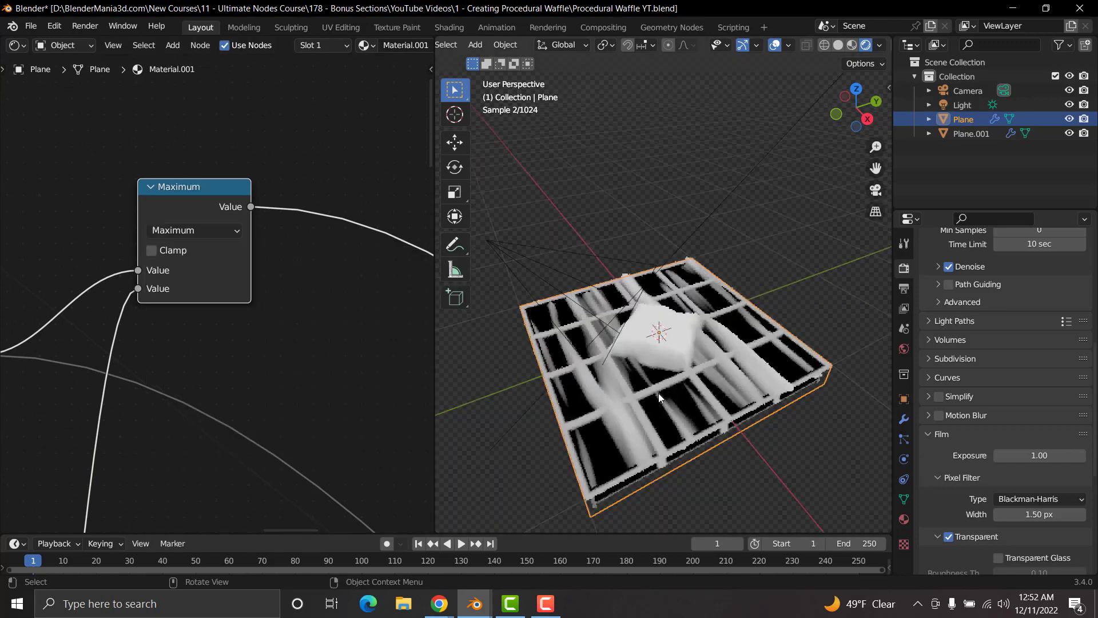
{"action": "middle_click_drag", "start_coordinate": [658, 393], "coordinate": [715, 253]}
{"action": "scroll", "coordinate": [719, 273], "scroll_direction": "up", "scroll_amount": 4}
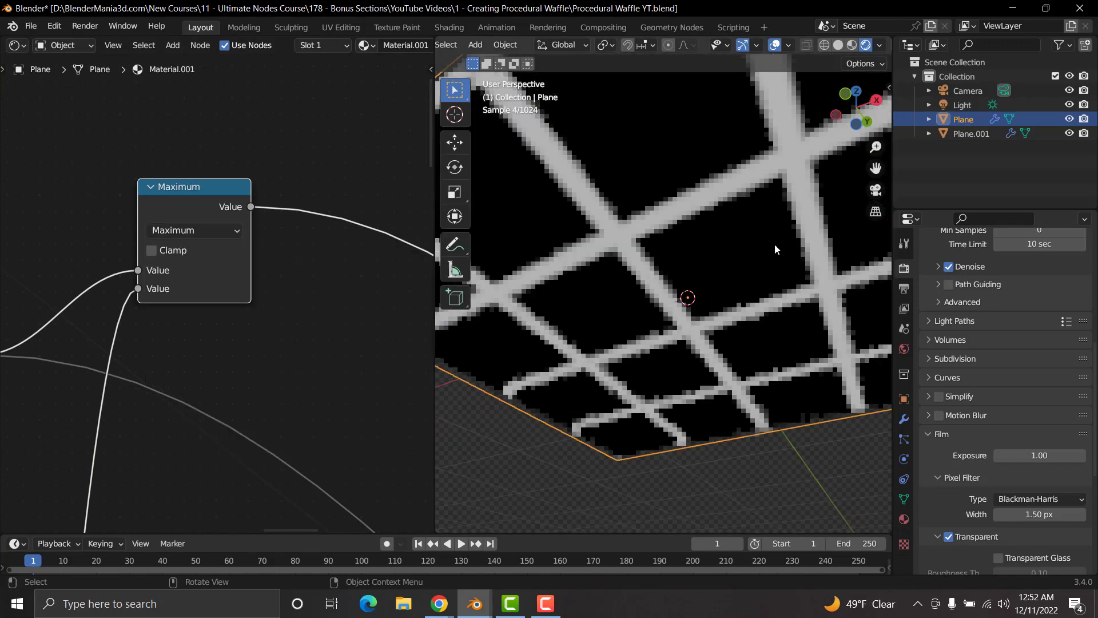
{"action": "middle_click_drag", "start_coordinate": [736, 310], "coordinate": [705, 414]}
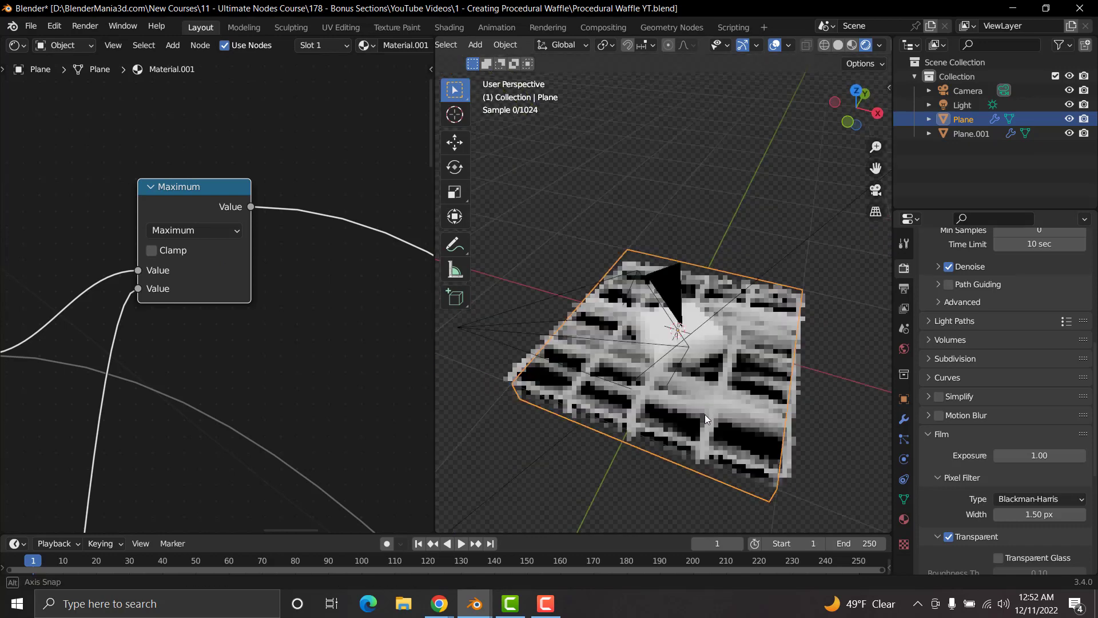
{"action": "scroll", "coordinate": [751, 368], "scroll_direction": "up", "scroll_amount": 2}
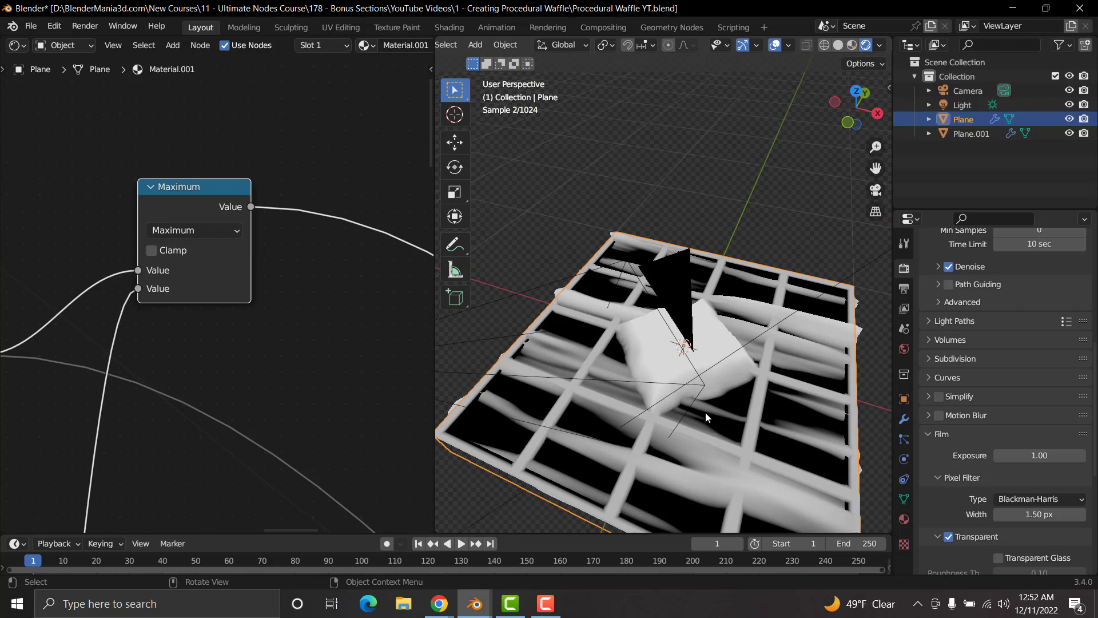
{"action": "middle_click_drag", "start_coordinate": [705, 417], "coordinate": [686, 246]}
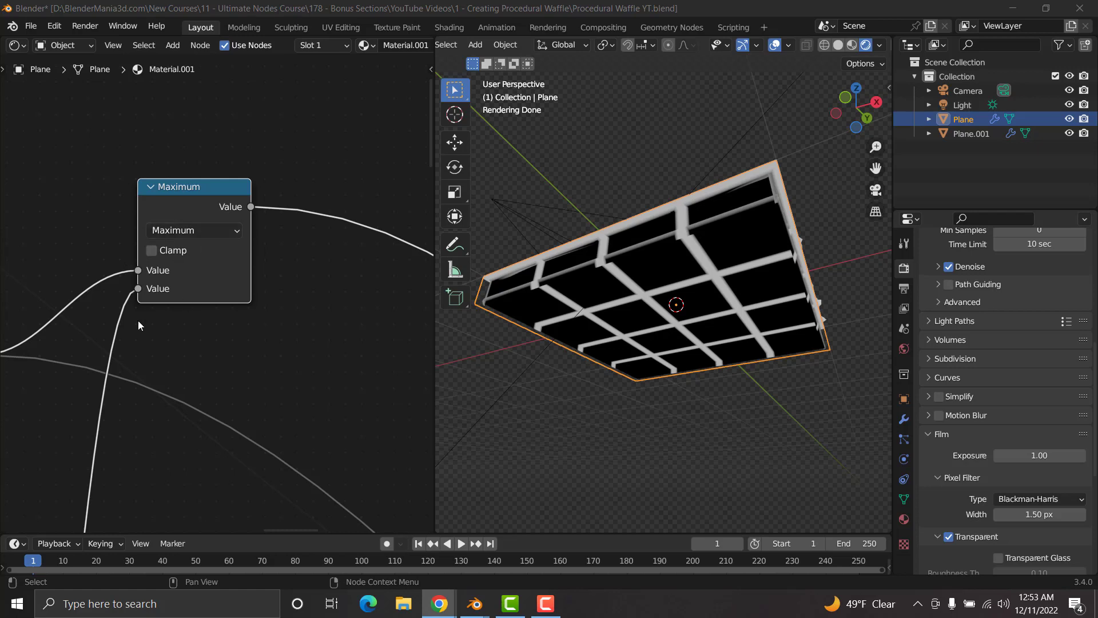
Step: Preview the Multiply node and the grid ColorRamp on the waffle's underside, and view the grid from above
{"action": "scroll", "coordinate": [138, 320], "scroll_direction": "down", "scroll_amount": 3}
{"action": "left_click", "coordinate": [35, 318], "text": "ctrl+shift"}
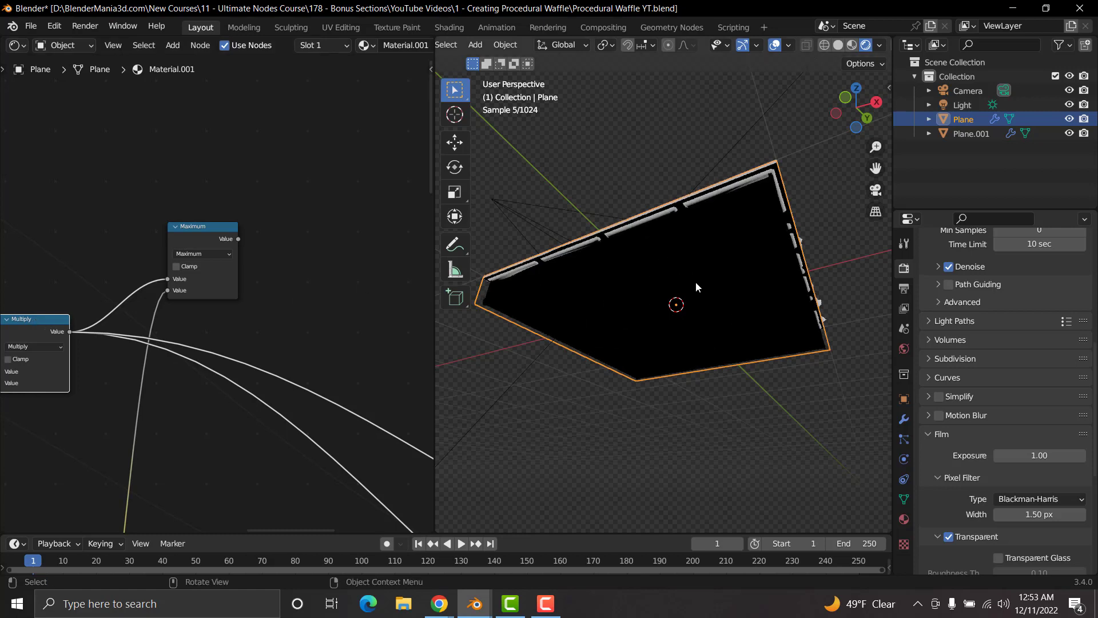
{"action": "scroll", "coordinate": [141, 426], "scroll_direction": "down", "scroll_amount": 4}
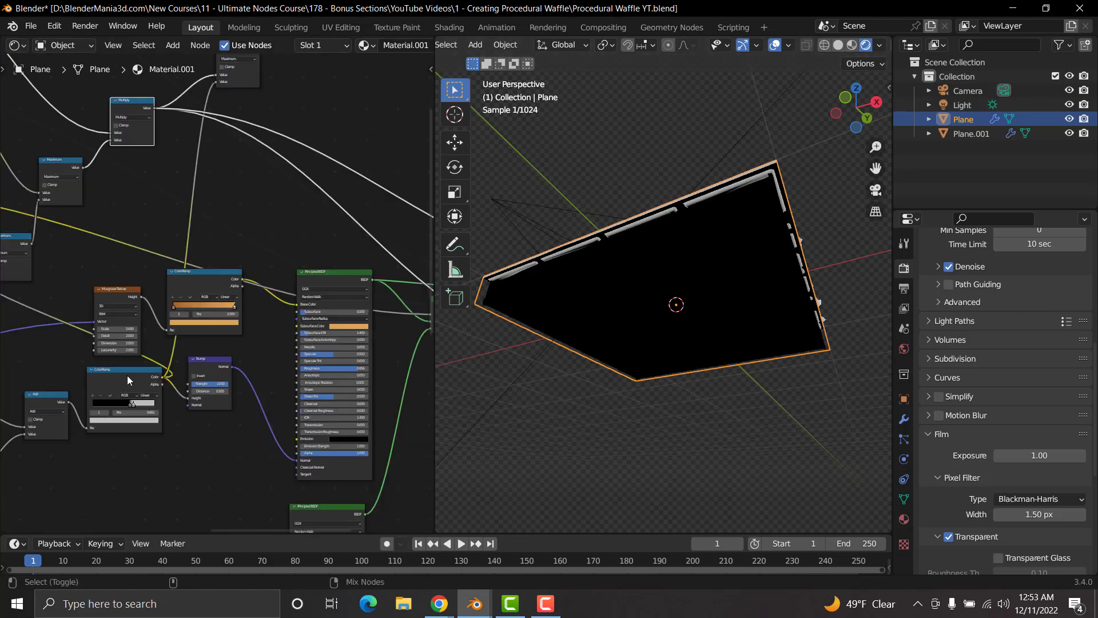
{"action": "left_click", "coordinate": [127, 375], "text": "ctrl+shift"}
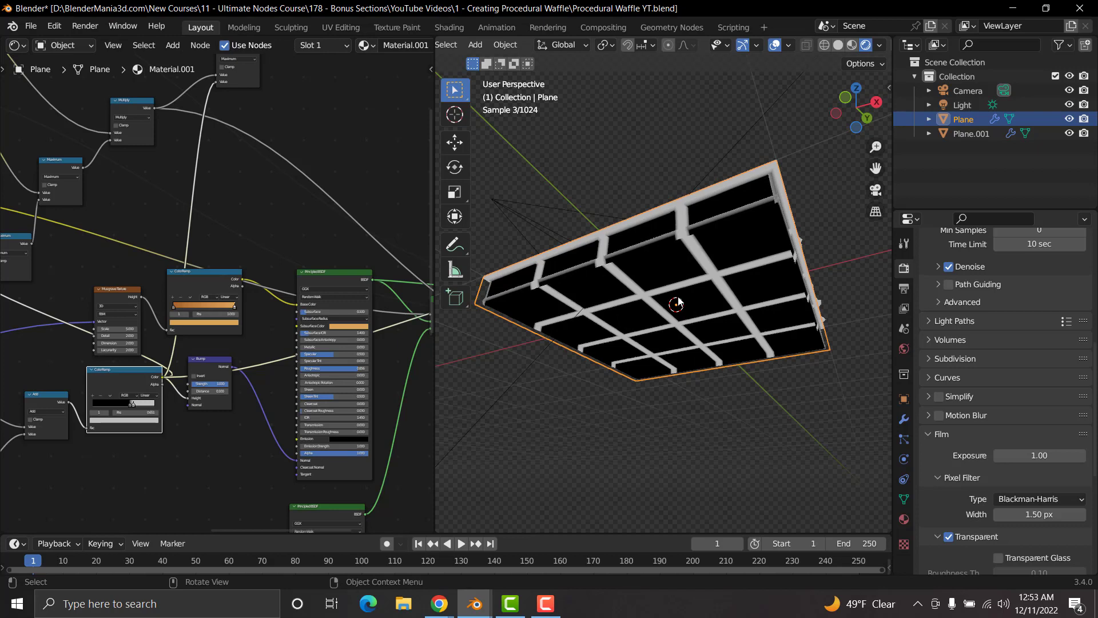
{"action": "scroll", "coordinate": [643, 297], "scroll_direction": "up", "scroll_amount": 2}
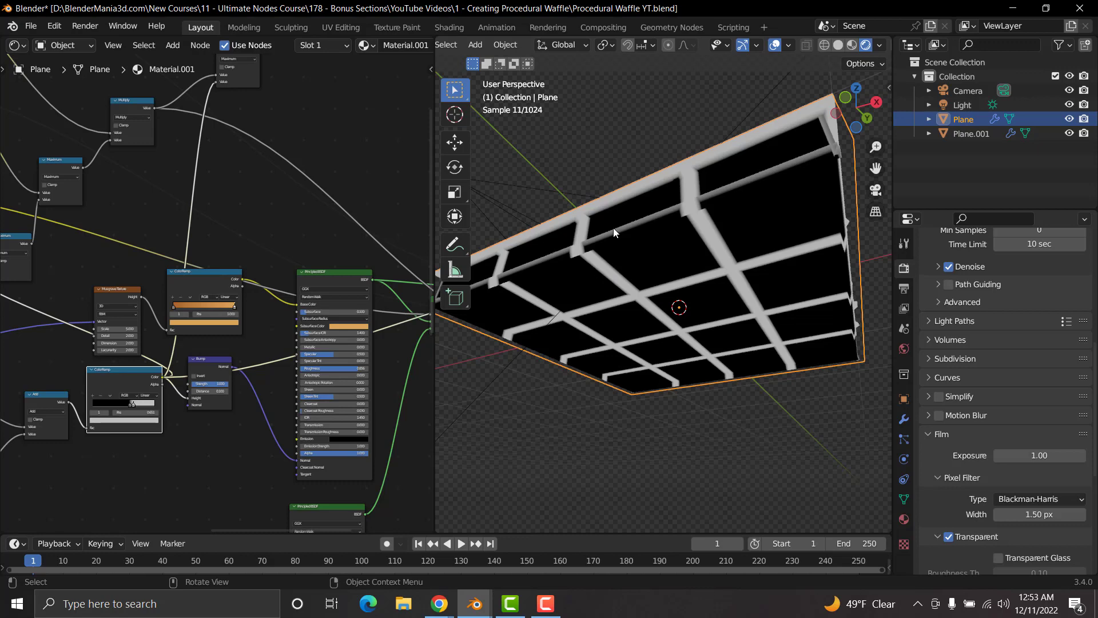
{"action": "middle_click_drag", "start_coordinate": [662, 235], "coordinate": [701, 355]}
{"action": "middle_click_drag", "start_coordinate": [255, 172], "coordinate": [243, 297]}
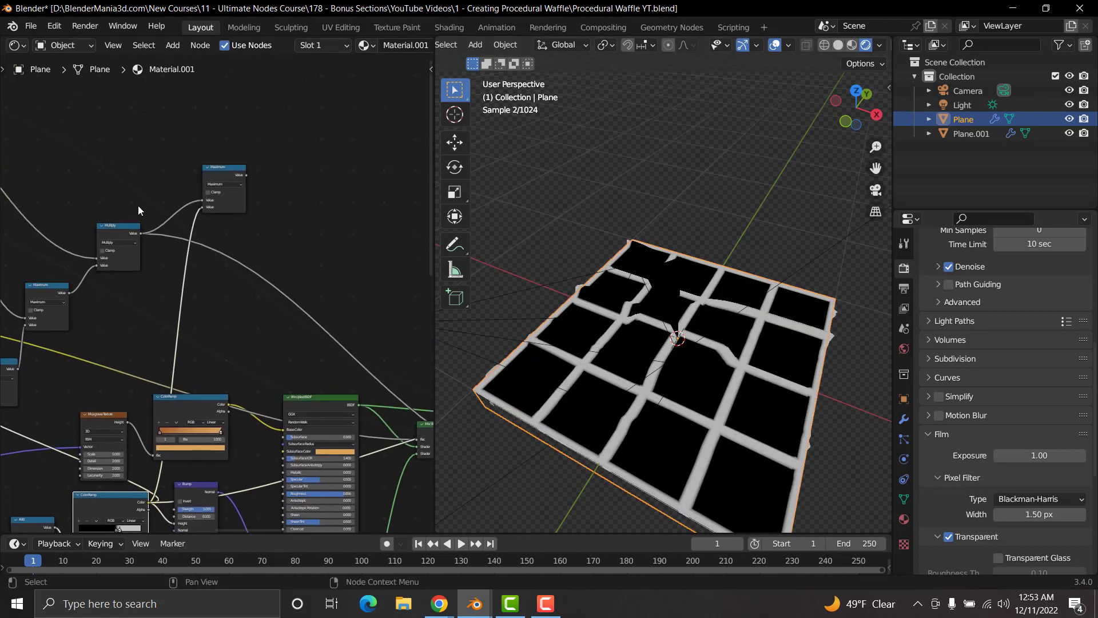
Step: Compare the Multiply and grid ColorRamp patterns on the waffle's top, and preview their Maximum combination, including from below
{"action": "left_click", "coordinate": [114, 225], "text": "ctrl+shift"}
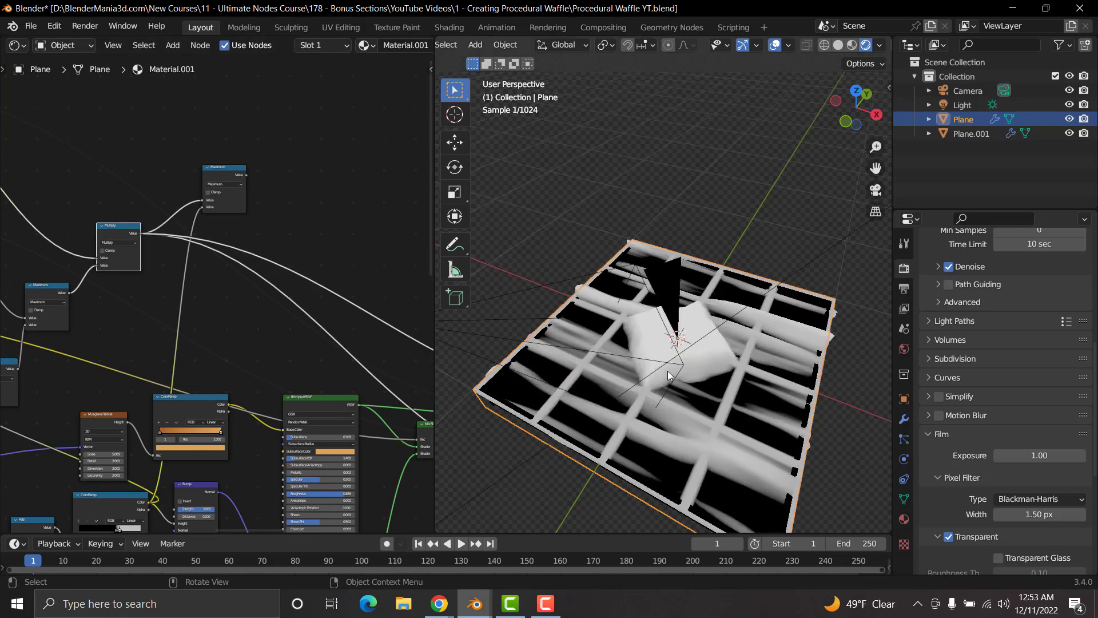
{"action": "left_click", "coordinate": [121, 501], "text": "ctrl+shift"}
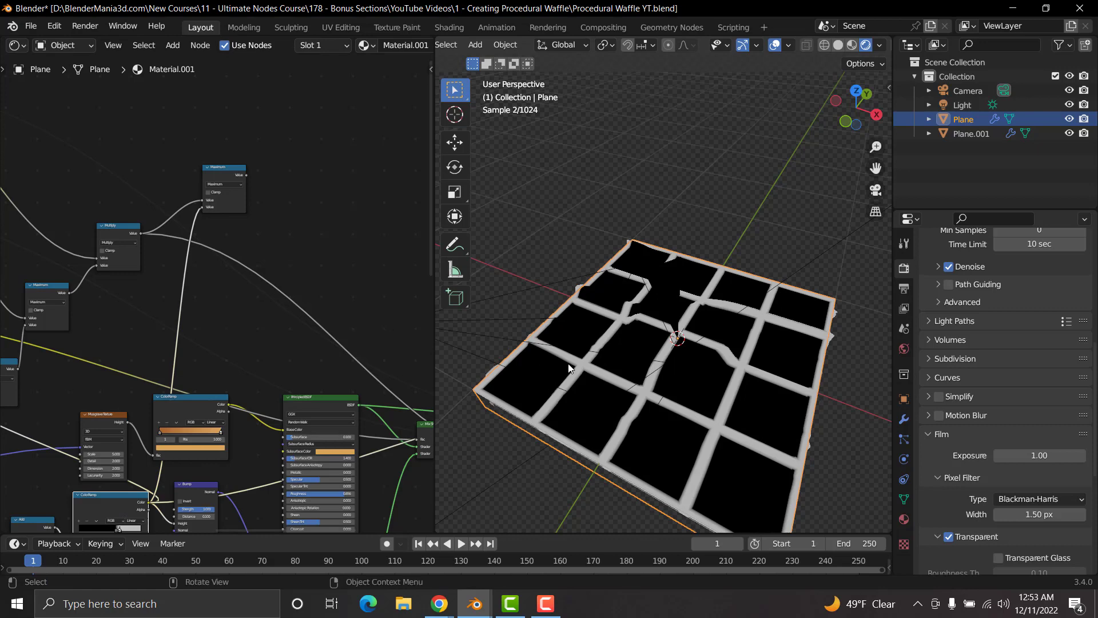
{"action": "left_click", "coordinate": [115, 223], "text": "ctrl+shift"}
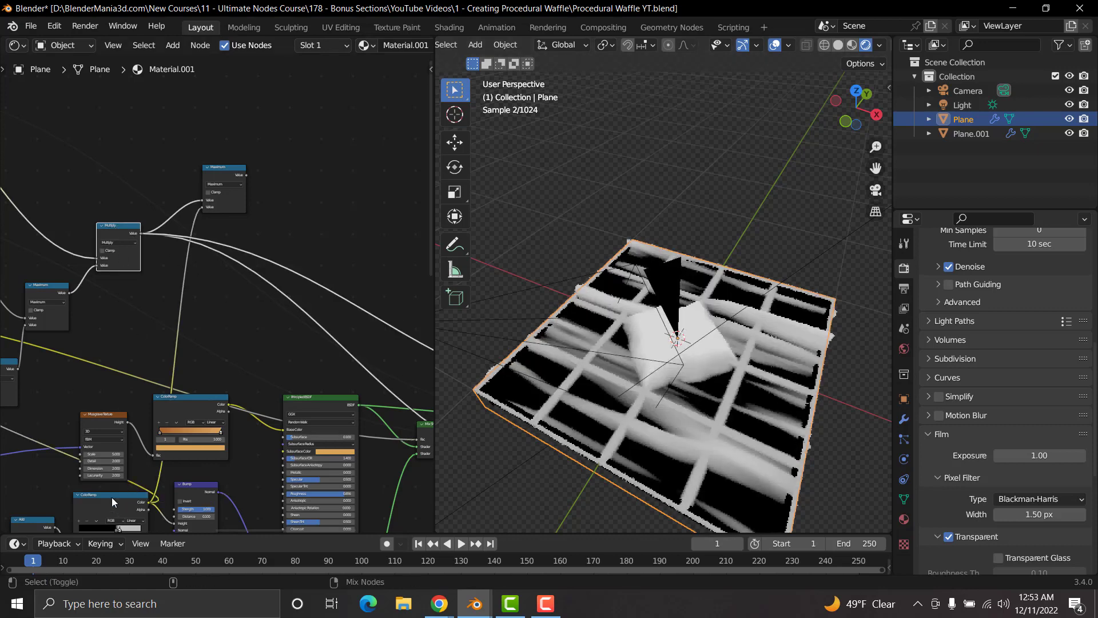
{"action": "left_click", "coordinate": [113, 230], "text": "ctrl+shift"}
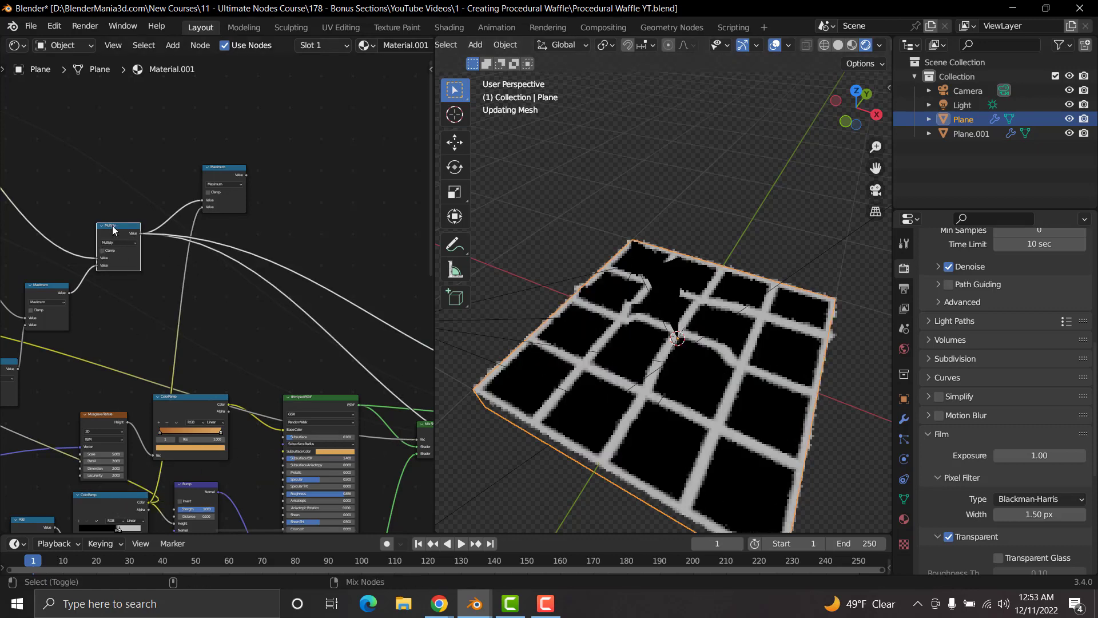
{"action": "left_click", "coordinate": [221, 168], "text": "ctrl+shift"}
{"action": "middle_click_drag", "start_coordinate": [691, 413], "coordinate": [674, 281]}
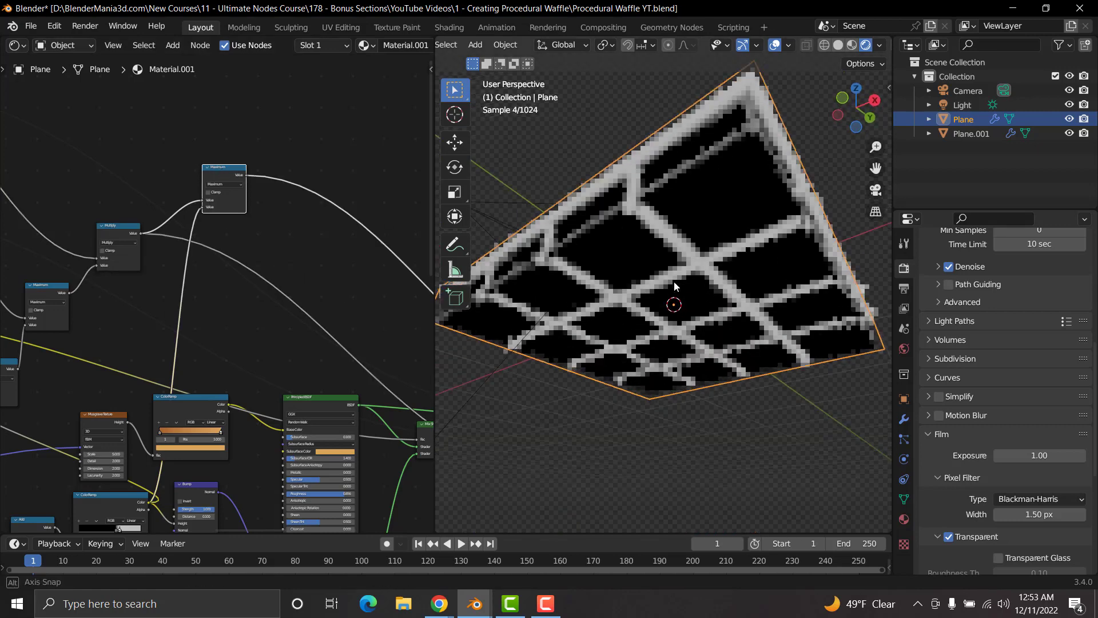
Step: Compare the Multiply, grid ColorRamp and Maximum outputs on the waffle's underside, and view the Maximum result from above
{"action": "left_click", "coordinate": [106, 228], "text": "ctrl+shift"}
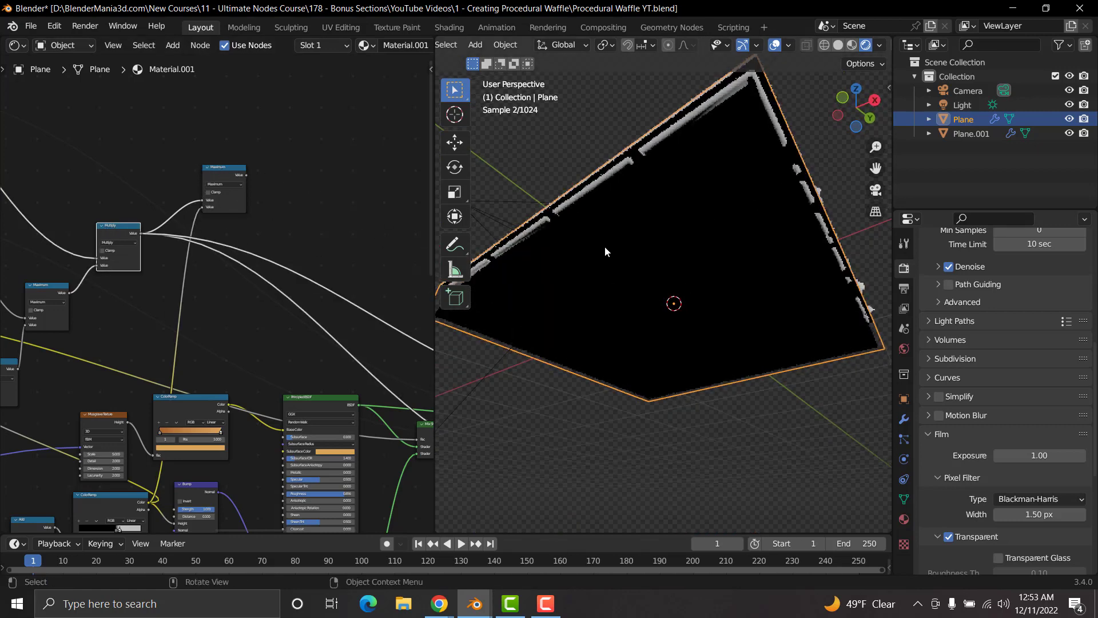
{"action": "left_click", "coordinate": [104, 498], "text": "ctrl+shift"}
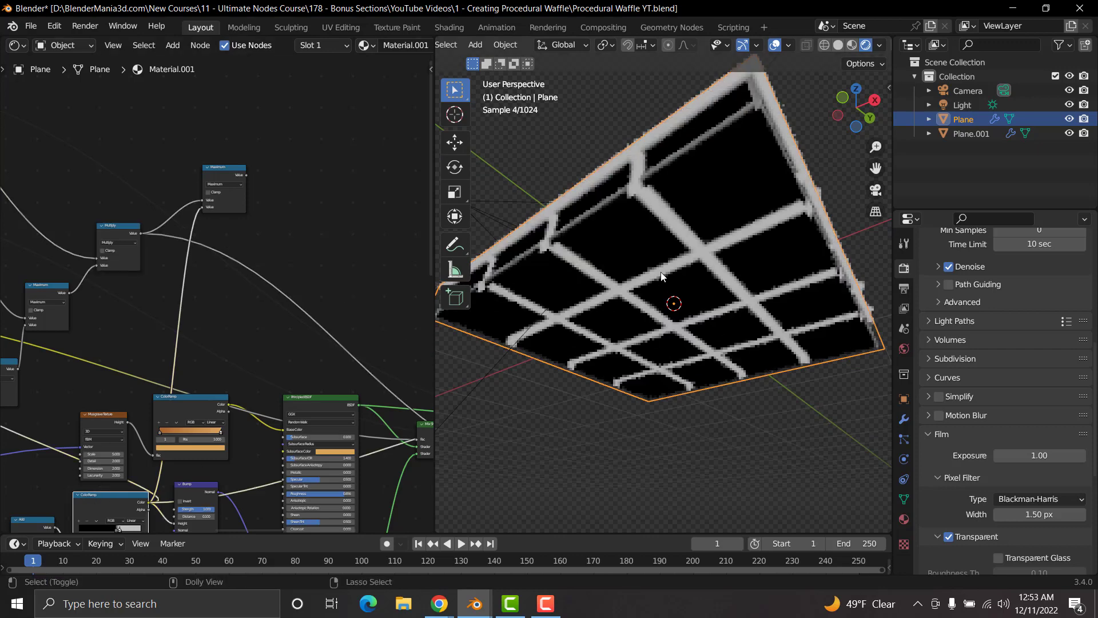
{"action": "left_click", "coordinate": [228, 169], "text": "ctrl+shift"}
{"action": "middle_click_drag", "start_coordinate": [626, 240], "coordinate": [636, 320]}
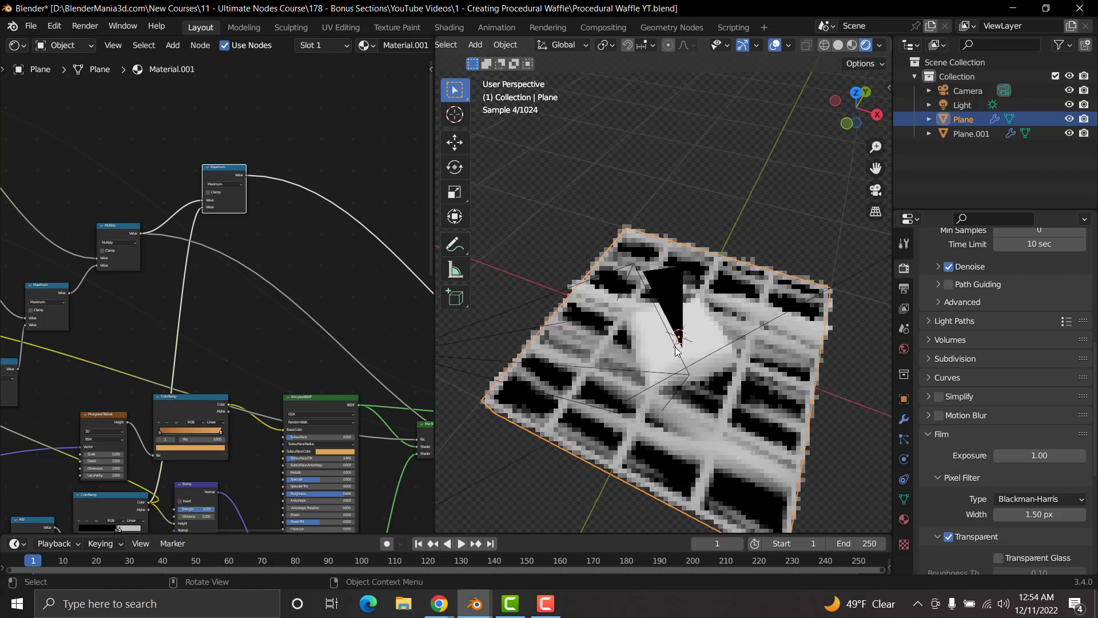
{"action": "middle_click_drag", "start_coordinate": [695, 408], "coordinate": [712, 390]}
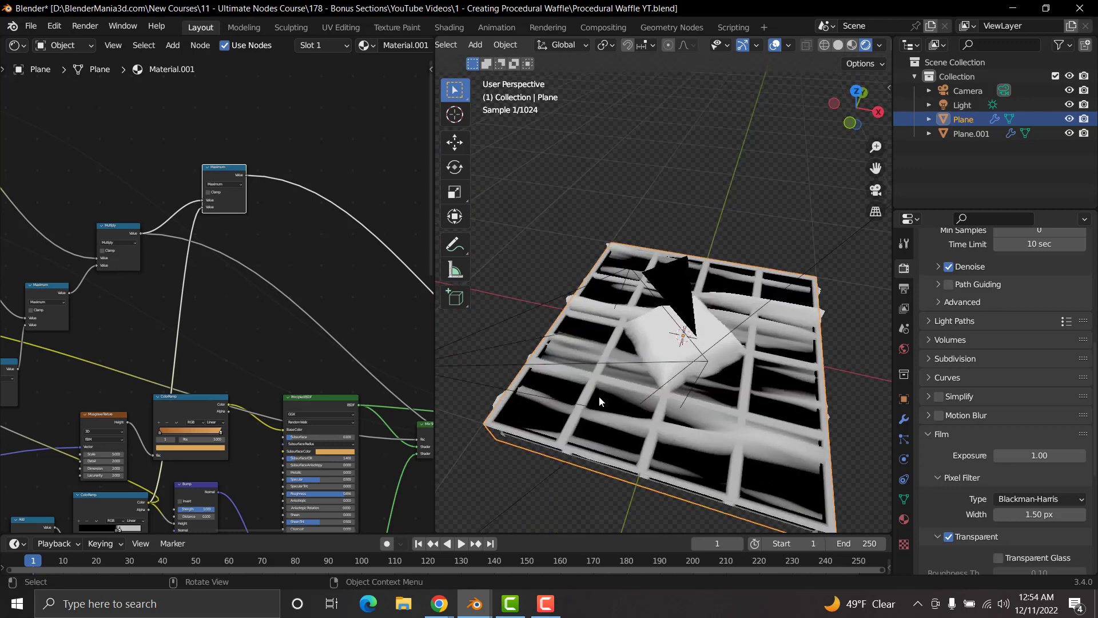
Step: Connect the Maximum node's Value to the Displacement node's Height, and restore the final Mix Shader as the material's surface
{"action": "middle_click_drag", "start_coordinate": [263, 265], "coordinate": [134, 274]}
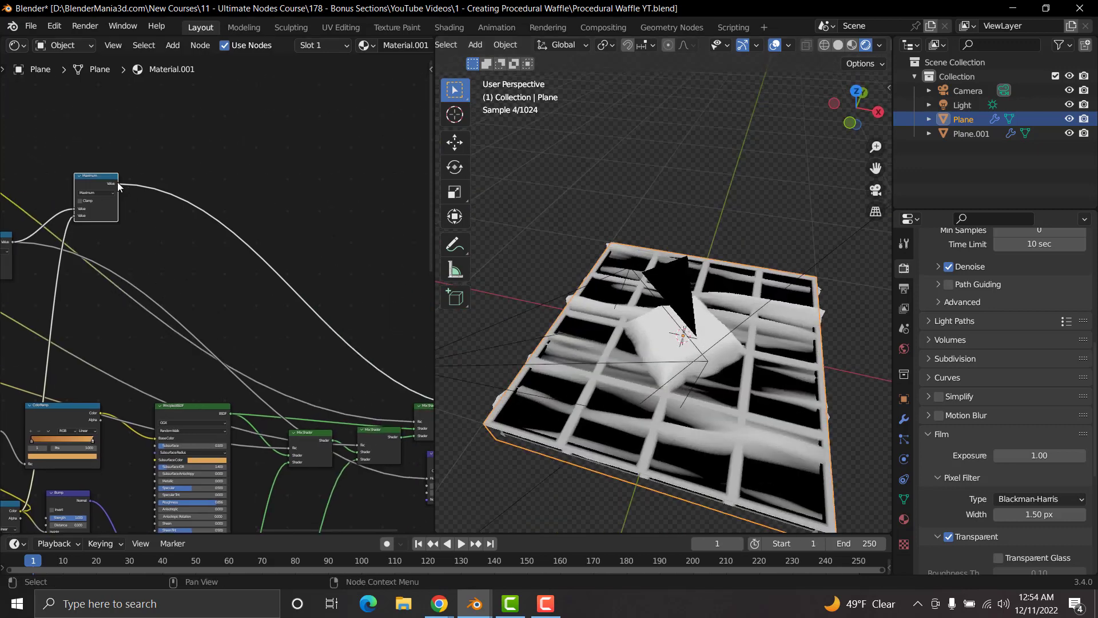
{"action": "left_click_drag", "start_coordinate": [117, 184], "coordinate": [303, 478]}
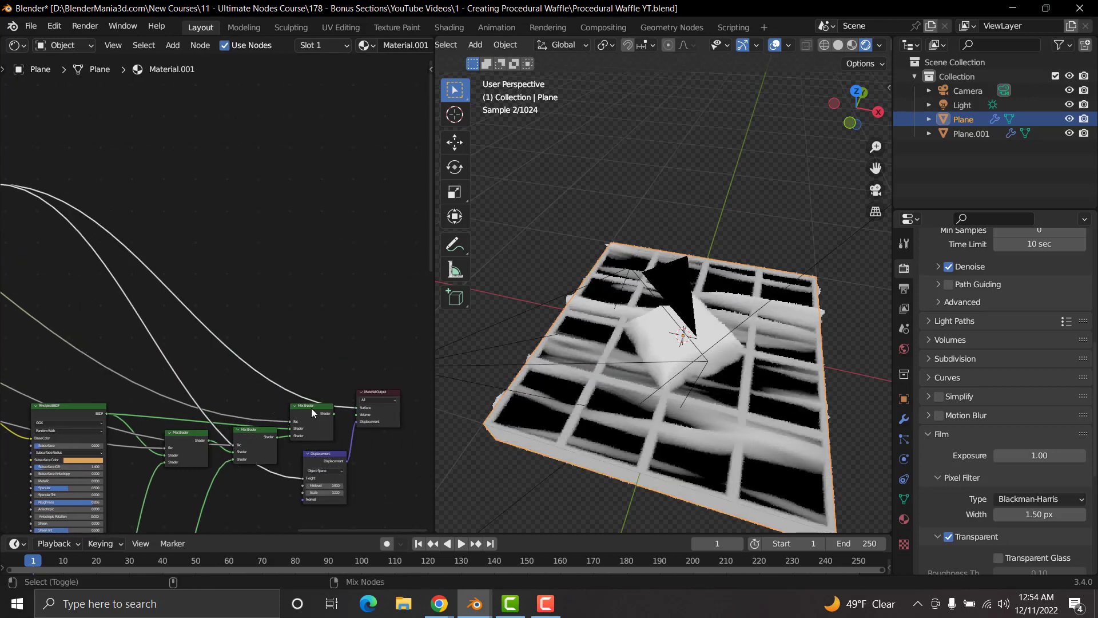
{"action": "left_click", "coordinate": [311, 408], "text": "ctrl+shift"}
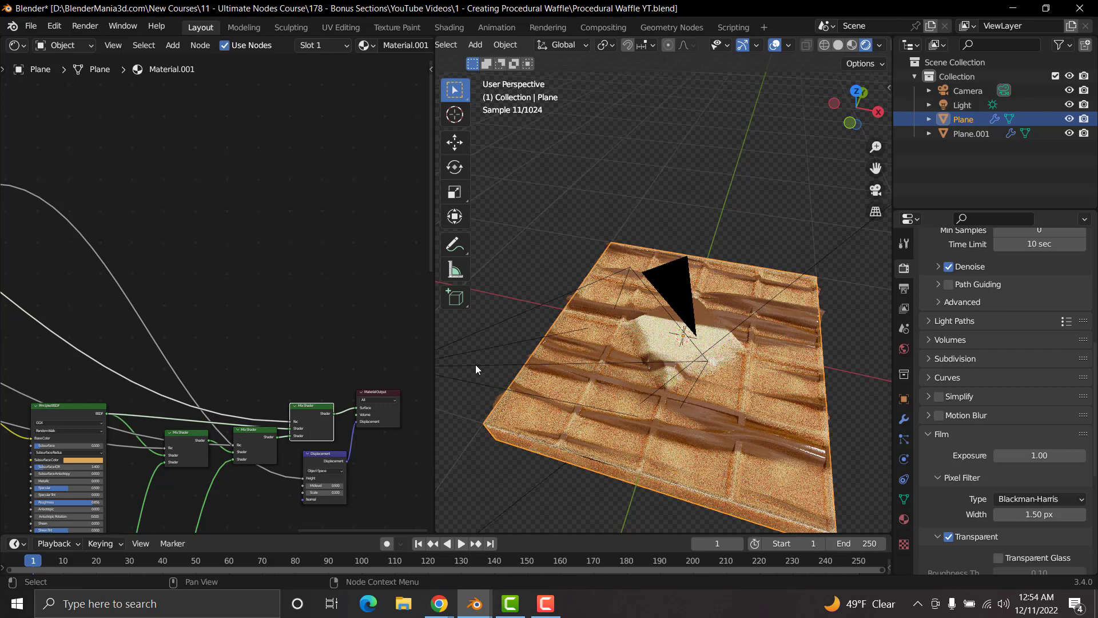
Step: Examine the rendered waffle's displaced grid and topping up close from the front
{"action": "middle_click_drag", "start_coordinate": [597, 398], "coordinate": [697, 385]}
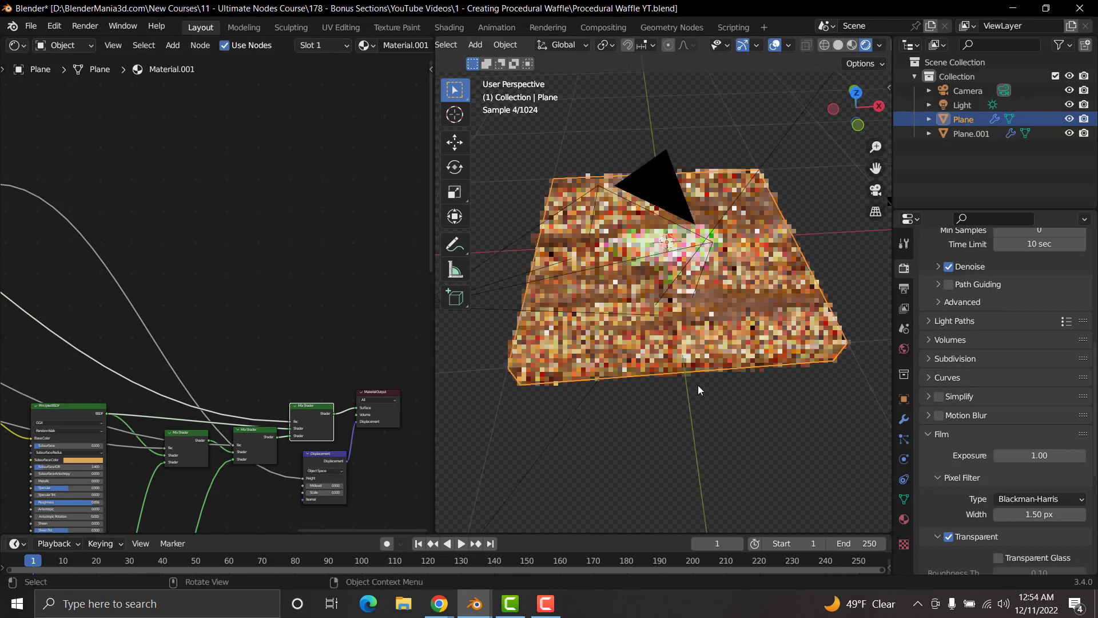
{"action": "scroll", "coordinate": [698, 387], "scroll_direction": "up", "scroll_amount": 3}
{"action": "scroll", "coordinate": [698, 386], "scroll_direction": "up", "scroll_amount": 4}
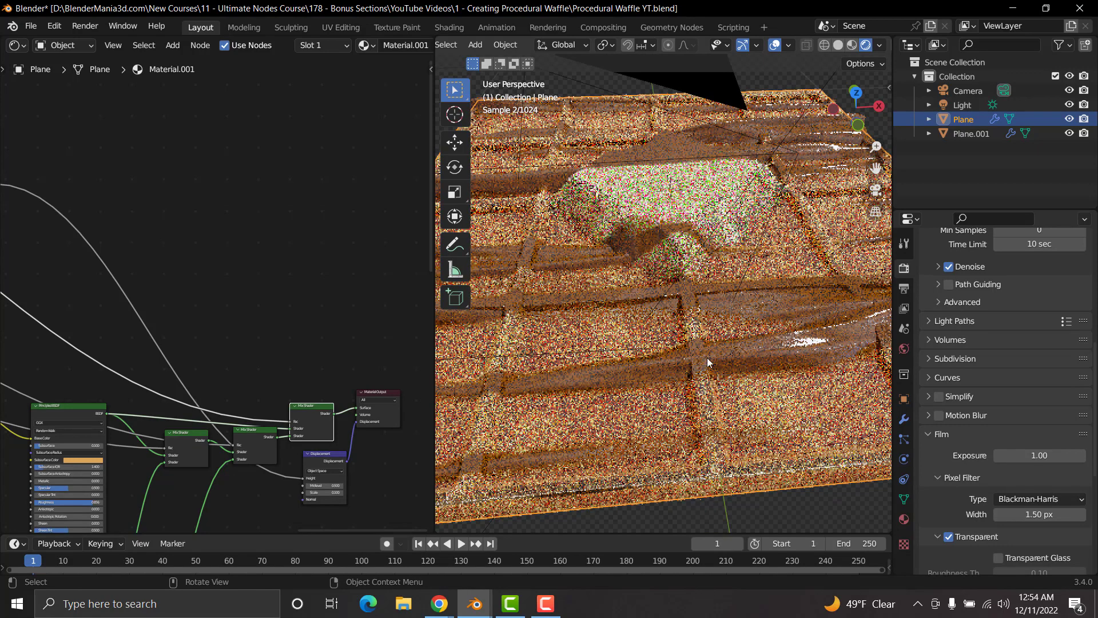
Step: Move the black stop of the grid ColorRamp feeding the Bump node to a position of about 0.487
{"action": "middle_click_drag", "start_coordinate": [180, 461], "coordinate": [293, 262]}
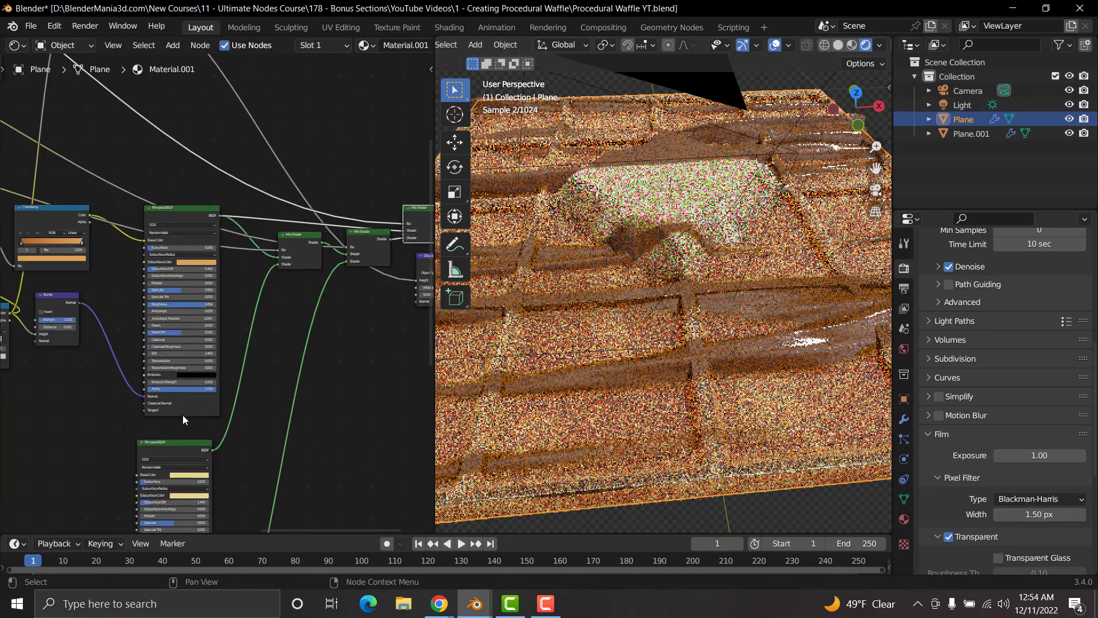
{"action": "middle_click_drag", "start_coordinate": [183, 414], "coordinate": [327, 338]}
{"action": "middle_click_drag", "start_coordinate": [145, 342], "coordinate": [243, 428]}
{"action": "scroll", "coordinate": [232, 423], "scroll_direction": "up", "scroll_amount": 2}
{"action": "scroll", "coordinate": [232, 423], "scroll_direction": "up", "scroll_amount": 3}
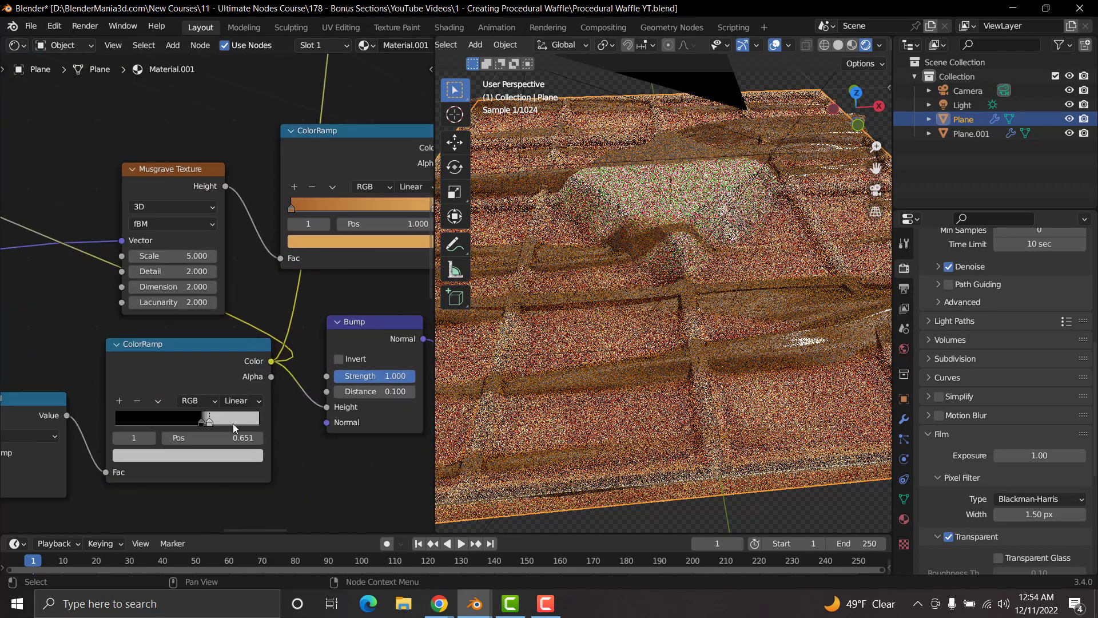
{"action": "scroll", "coordinate": [132, 420], "scroll_direction": "up", "scroll_amount": 2}
{"action": "scroll", "coordinate": [254, 358], "scroll_direction": "up", "scroll_amount": 2}
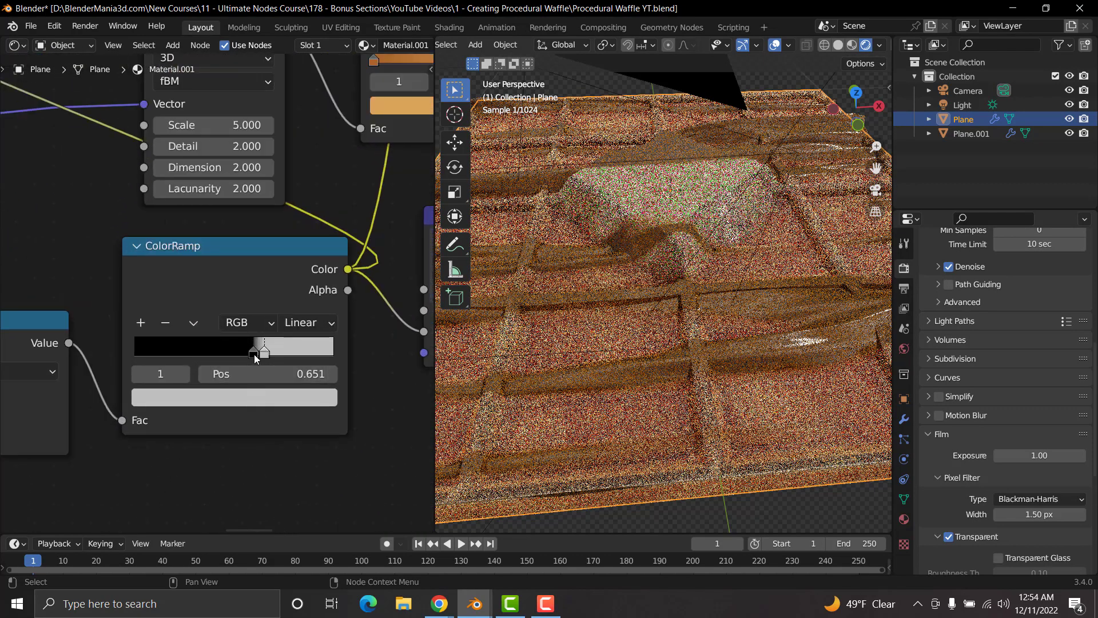
{"action": "left_click", "coordinate": [254, 354]}
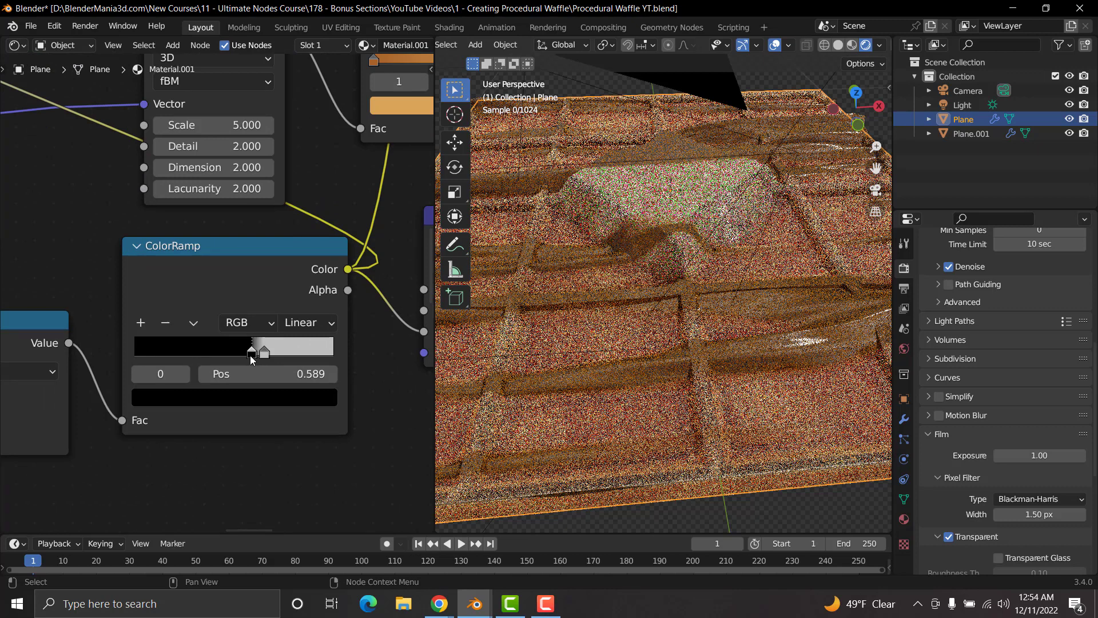
{"action": "left_click_drag", "start_coordinate": [251, 359], "coordinate": [234, 360]}
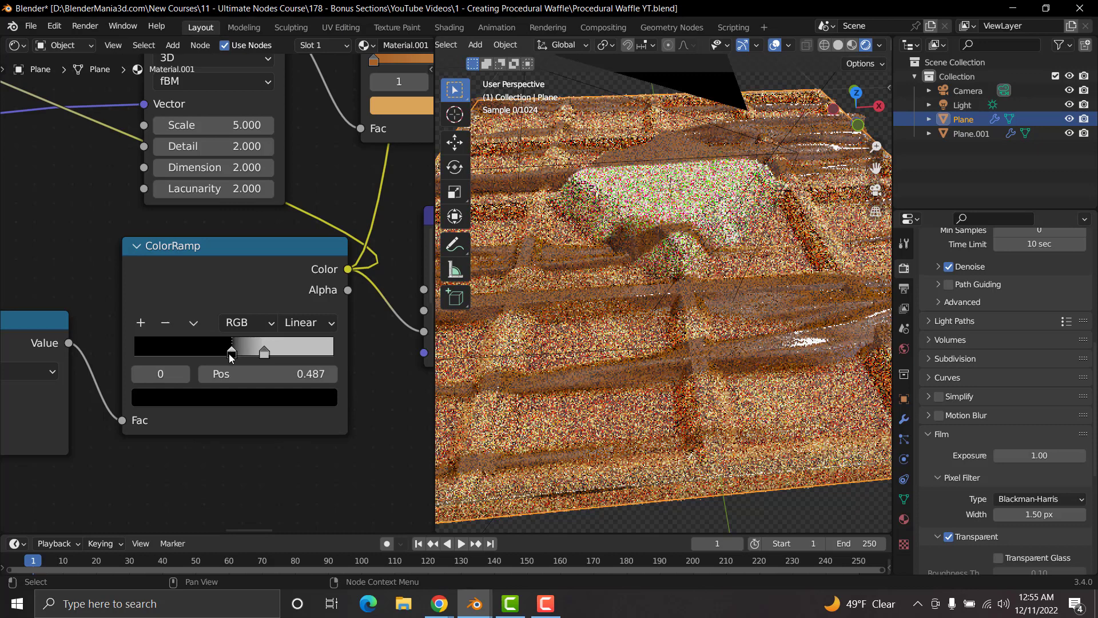
Step: Try the black stop of the grid ColorRamp at a position of about 0.207 and undo the move
{"action": "left_click_drag", "start_coordinate": [232, 358], "coordinate": [176, 356]}
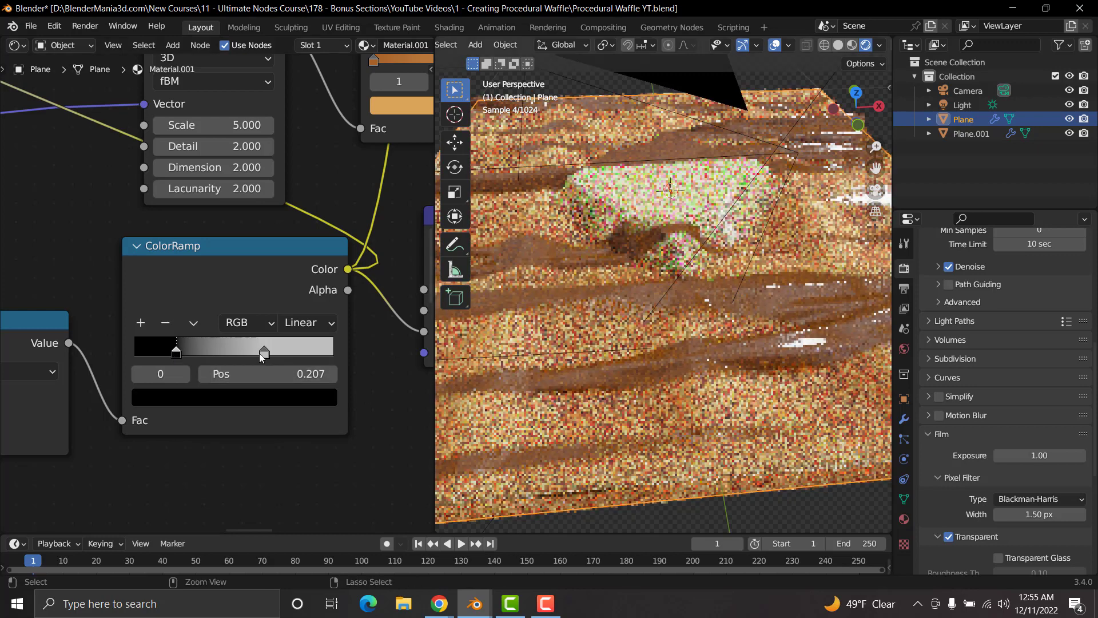
{"action": "key", "text": "ctrl+z"}
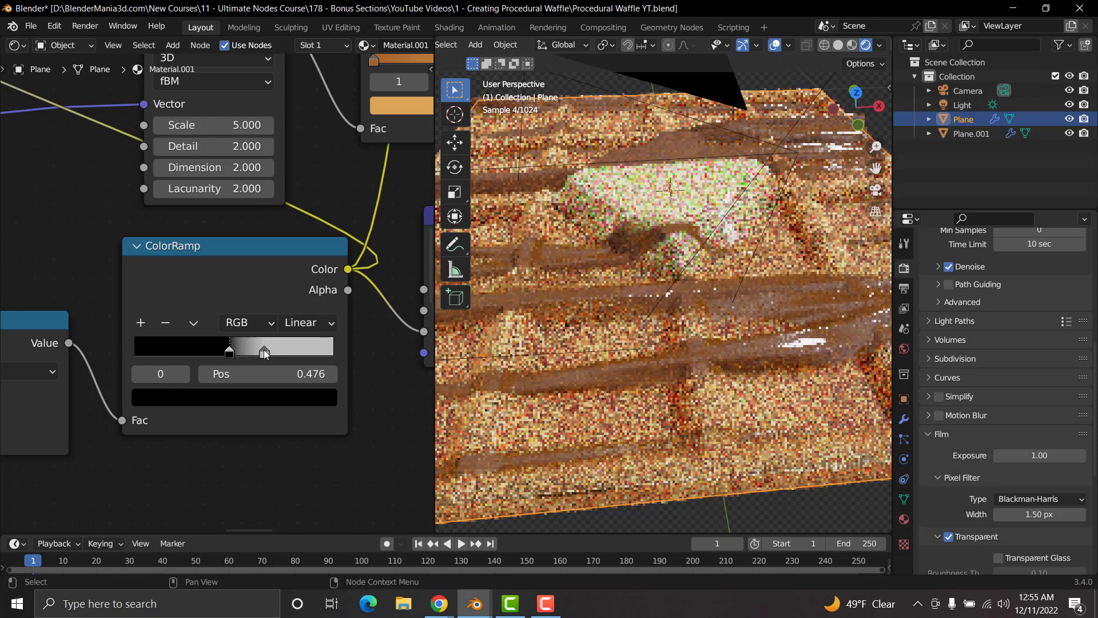
Step: Compare darker and brighter values for the grid ColorRamp's light stop and settle on a slightly lighter grey
{"action": "left_click_drag", "start_coordinate": [263, 349], "coordinate": [244, 350]}
{"action": "left_click", "coordinate": [255, 397]}
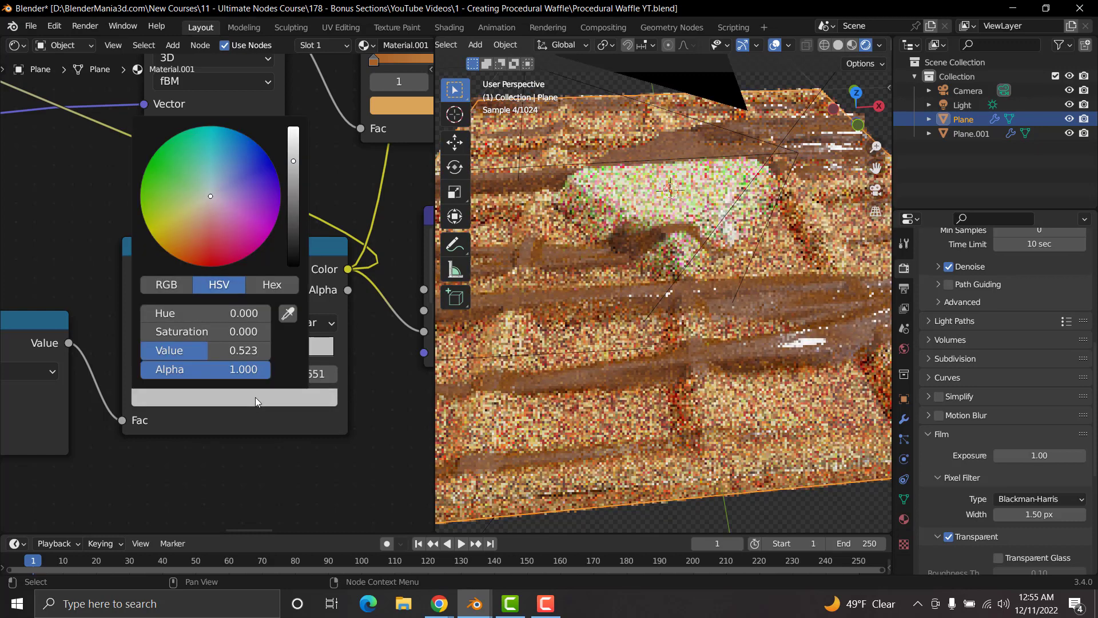
{"action": "scroll", "coordinate": [255, 397], "scroll_direction": "up", "scroll_amount": 3}
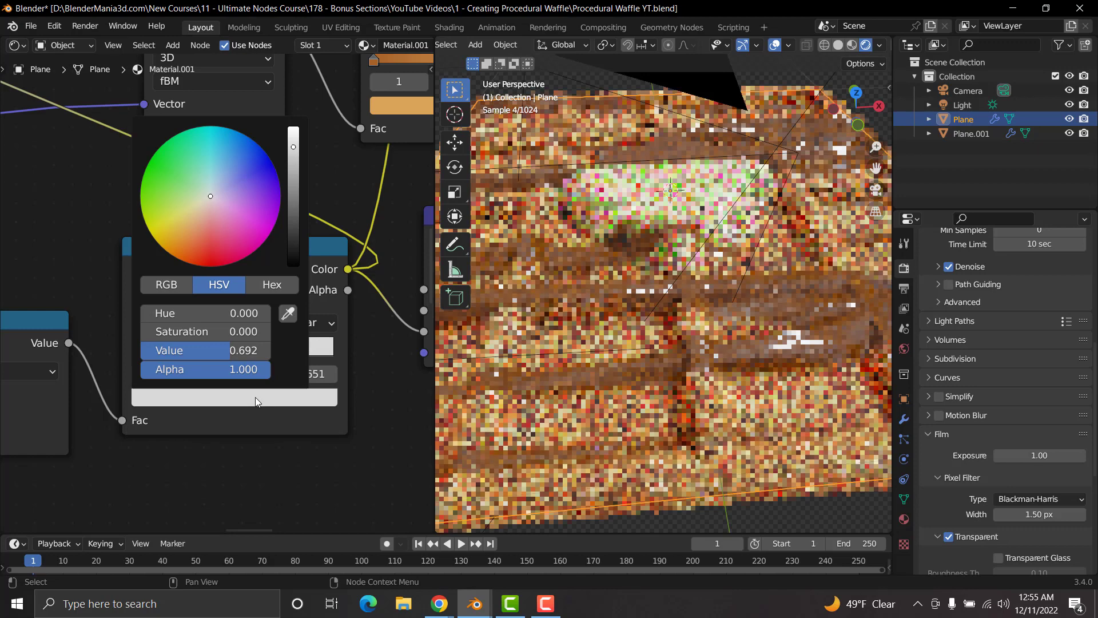
{"action": "scroll", "coordinate": [255, 397], "scroll_direction": "down", "scroll_amount": 6}
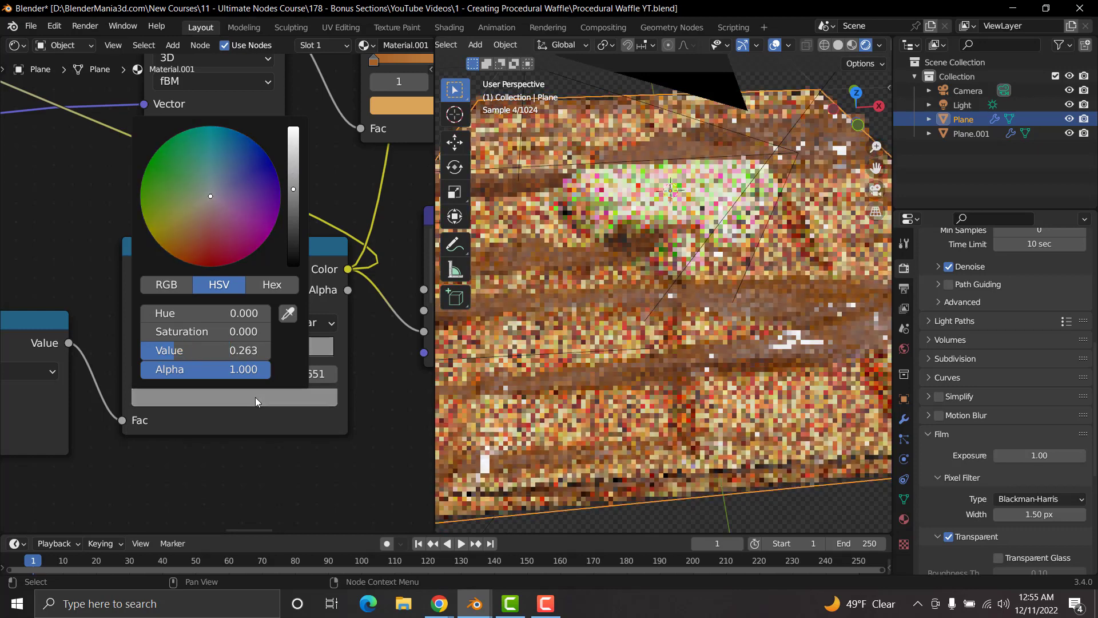
{"action": "scroll", "coordinate": [256, 397], "scroll_direction": "up", "scroll_amount": 3}
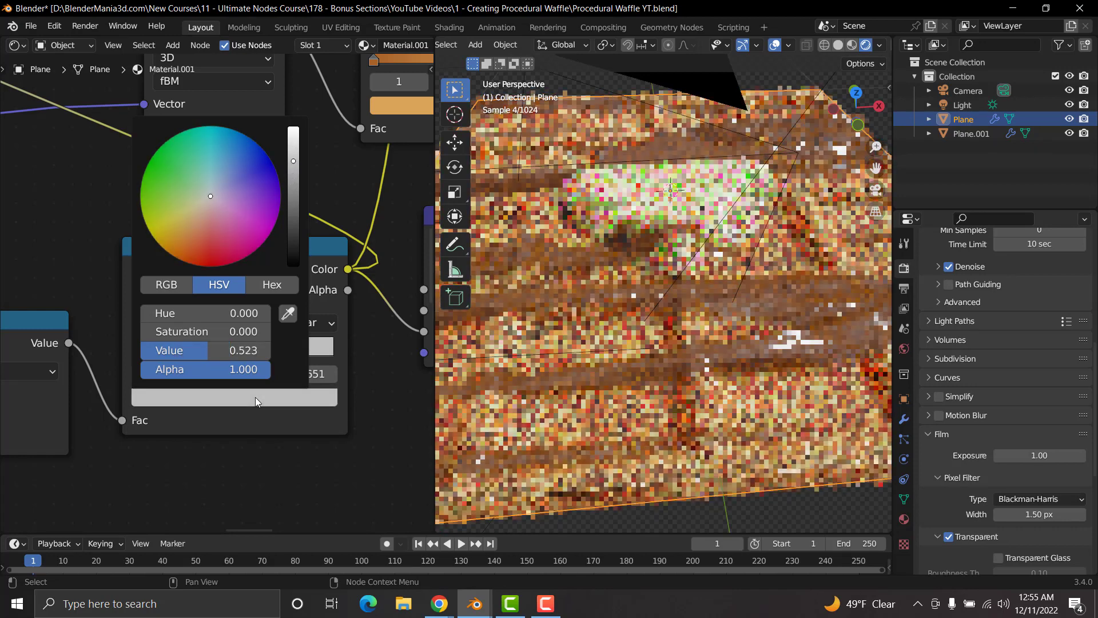
{"action": "left_click", "coordinate": [280, 402]}
{"action": "scroll", "coordinate": [280, 401], "scroll_direction": "up", "scroll_amount": 1}
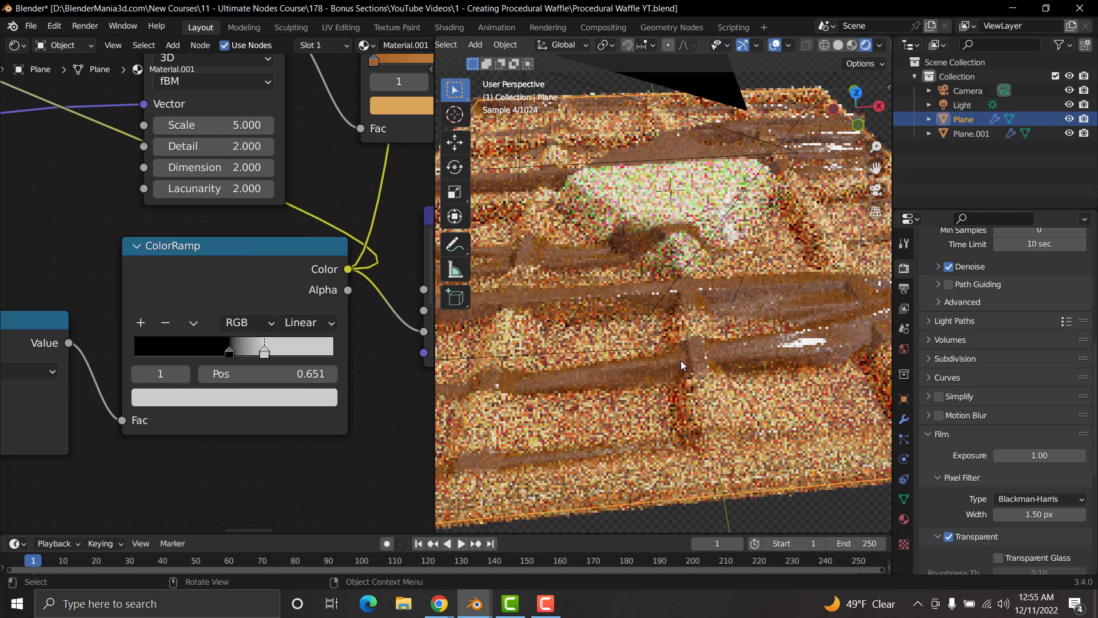
Step: Set To Max to 1 on the Map Range node feeding the Maximum node
{"action": "middle_click_drag", "start_coordinate": [681, 365], "coordinate": [720, 335]}
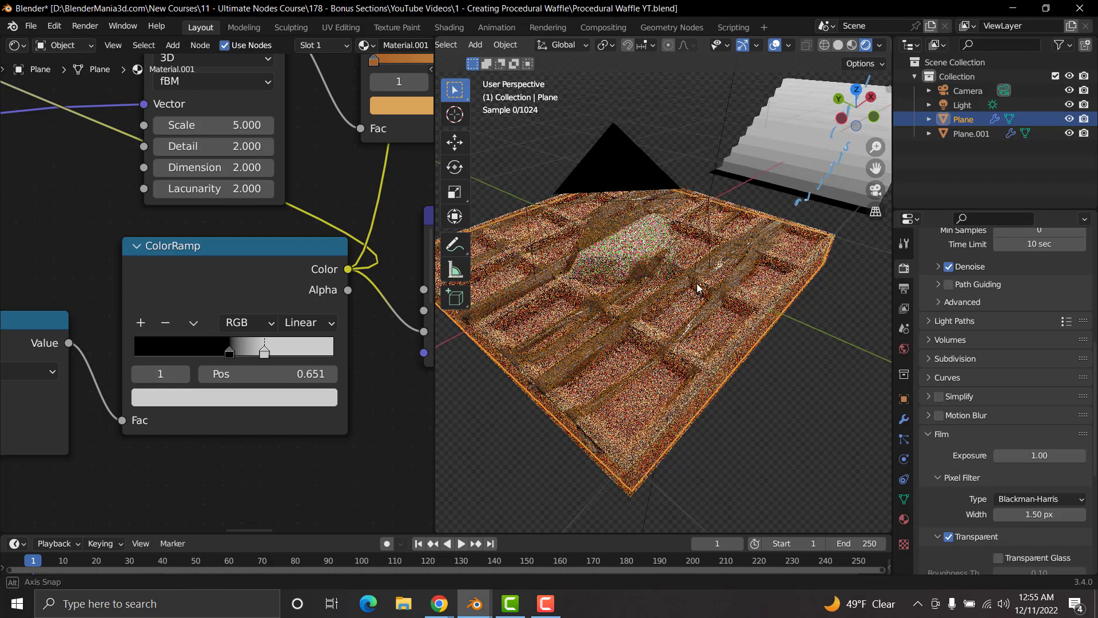
{"action": "middle_click_drag", "start_coordinate": [721, 335], "coordinate": [705, 400]}
{"action": "scroll", "coordinate": [691, 272], "scroll_direction": "up", "scroll_amount": 4}
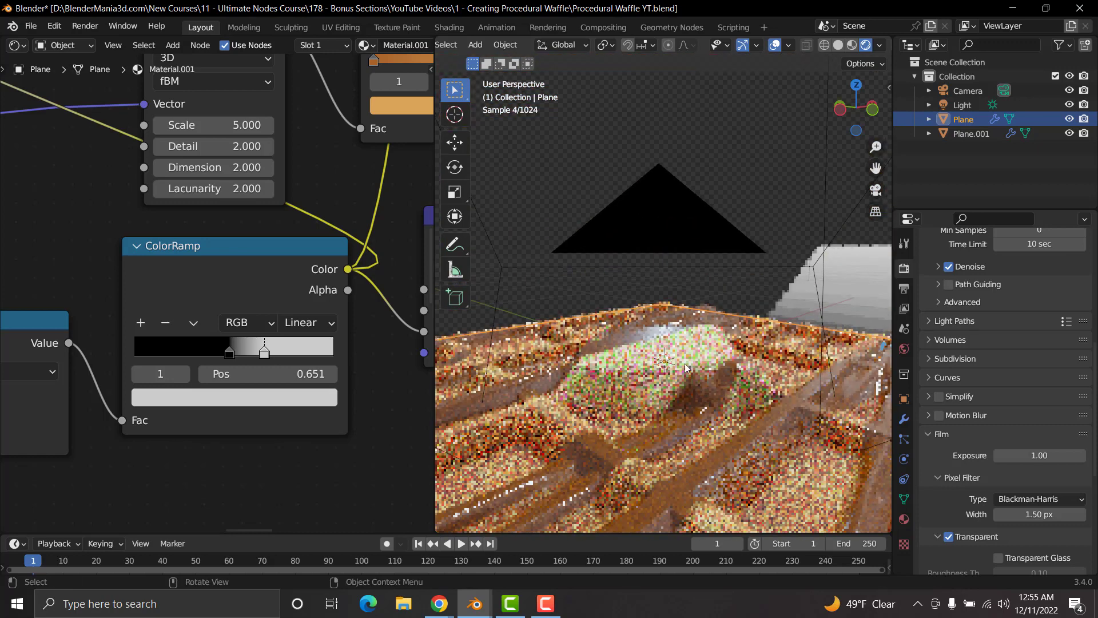
{"action": "scroll", "coordinate": [187, 230], "scroll_direction": "down", "scroll_amount": 2}
{"action": "scroll", "coordinate": [187, 230], "scroll_direction": "down", "scroll_amount": 4}
{"action": "middle_click_drag", "start_coordinate": [68, 150], "coordinate": [257, 301]}
{"action": "scroll", "coordinate": [215, 318], "scroll_direction": "up", "scroll_amount": 5}
{"action": "scroll", "coordinate": [215, 329], "scroll_direction": "up", "scroll_amount": 2}
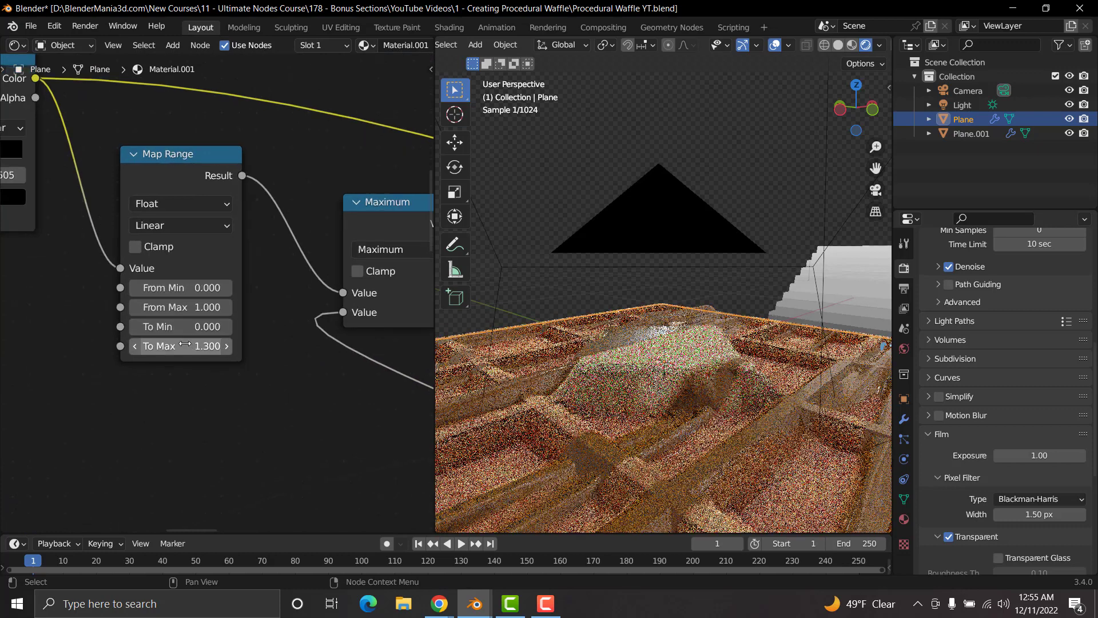
{"action": "left_click", "coordinate": [185, 345]}
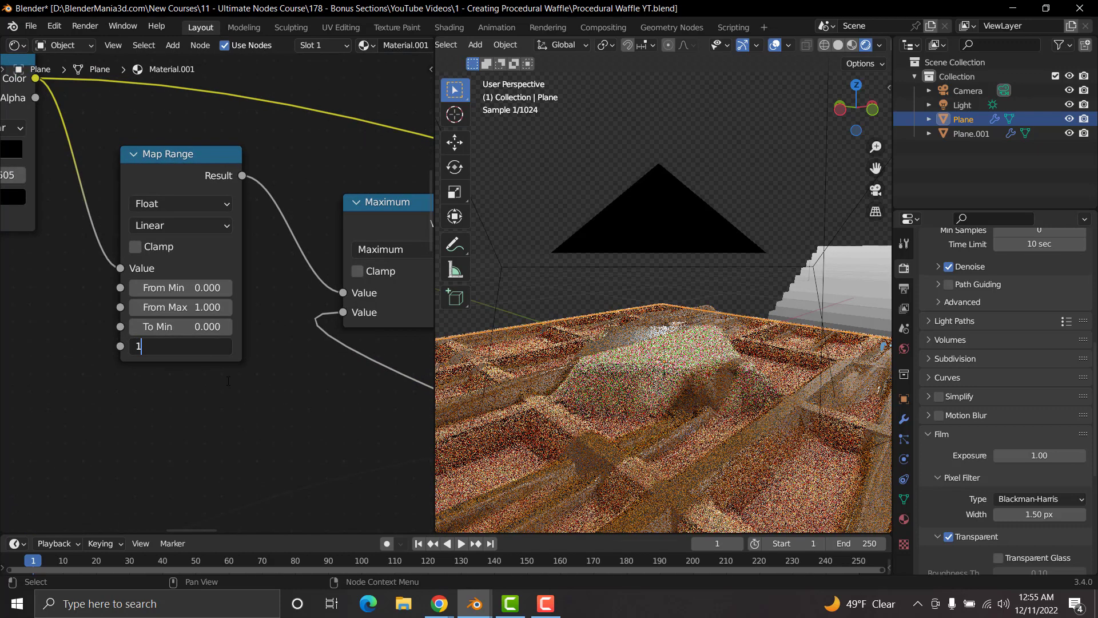
{"action": "type", "text": "1"}
{"action": "key", "text": "Return"}
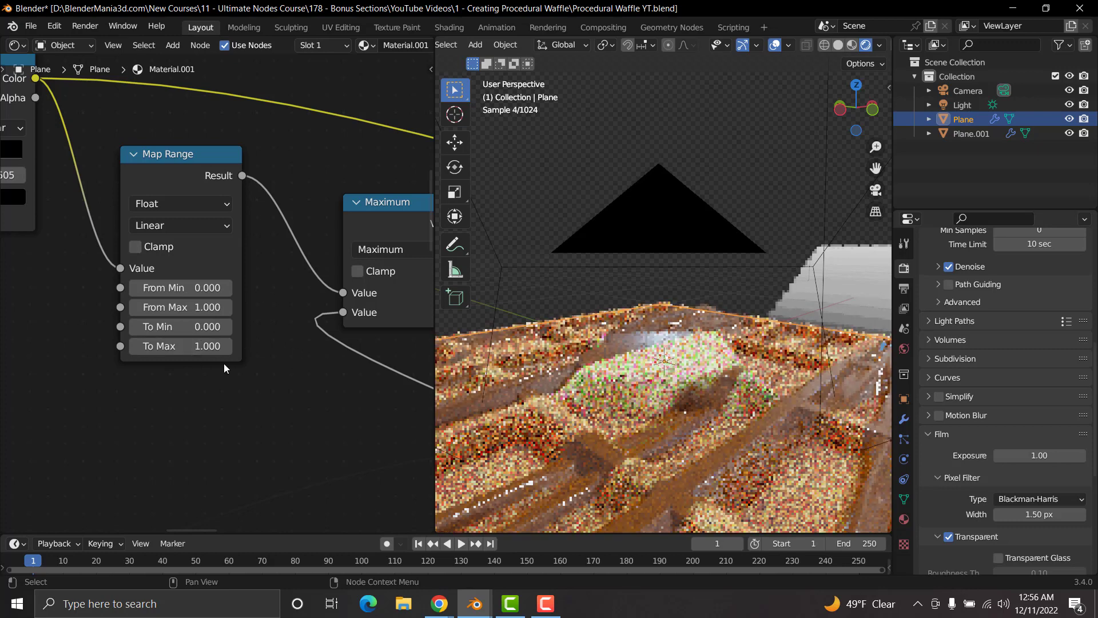
Step: Try a To Max of 0.7 on the Map Range node, and return it to 1
{"action": "left_click", "coordinate": [181, 346]}
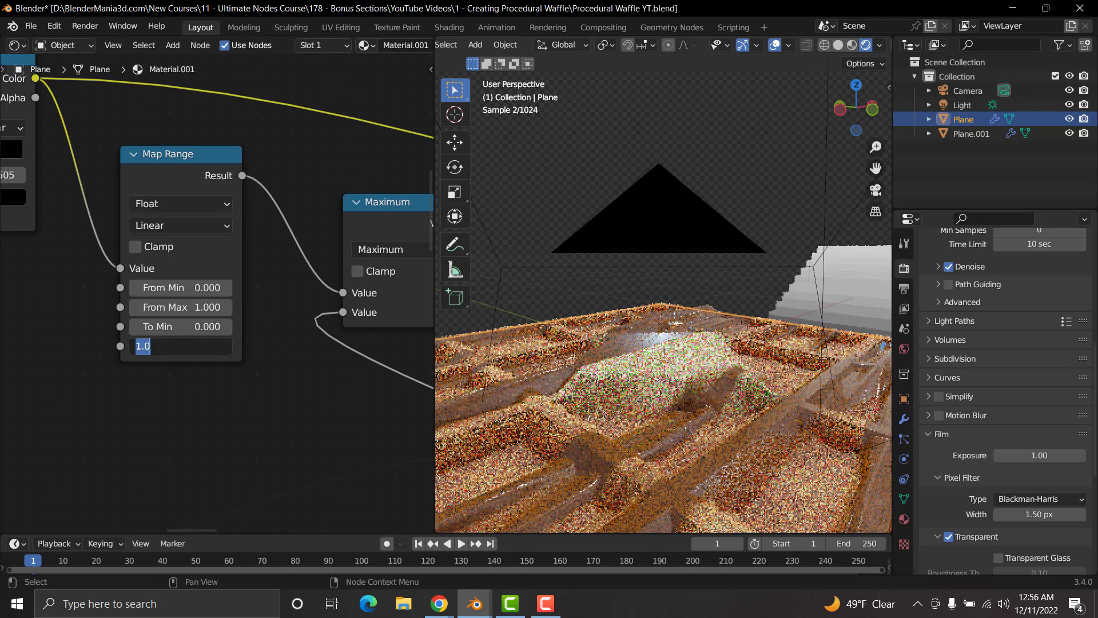
{"action": "type", "text": ".7"}
{"action": "key", "text": "Return"}
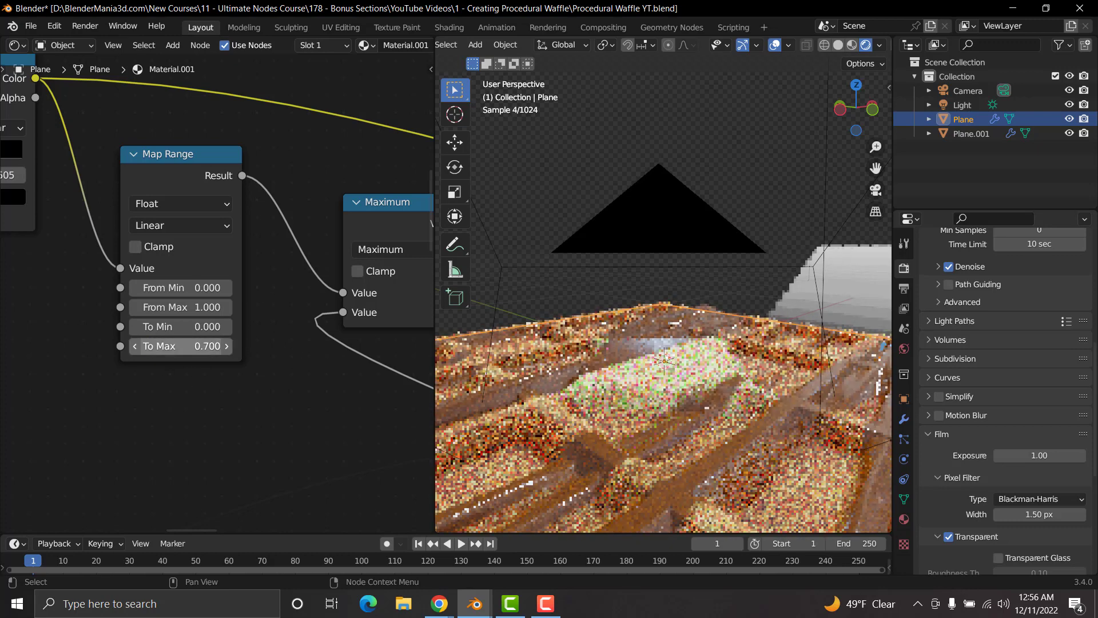
{"action": "left_click", "coordinate": [181, 345]}
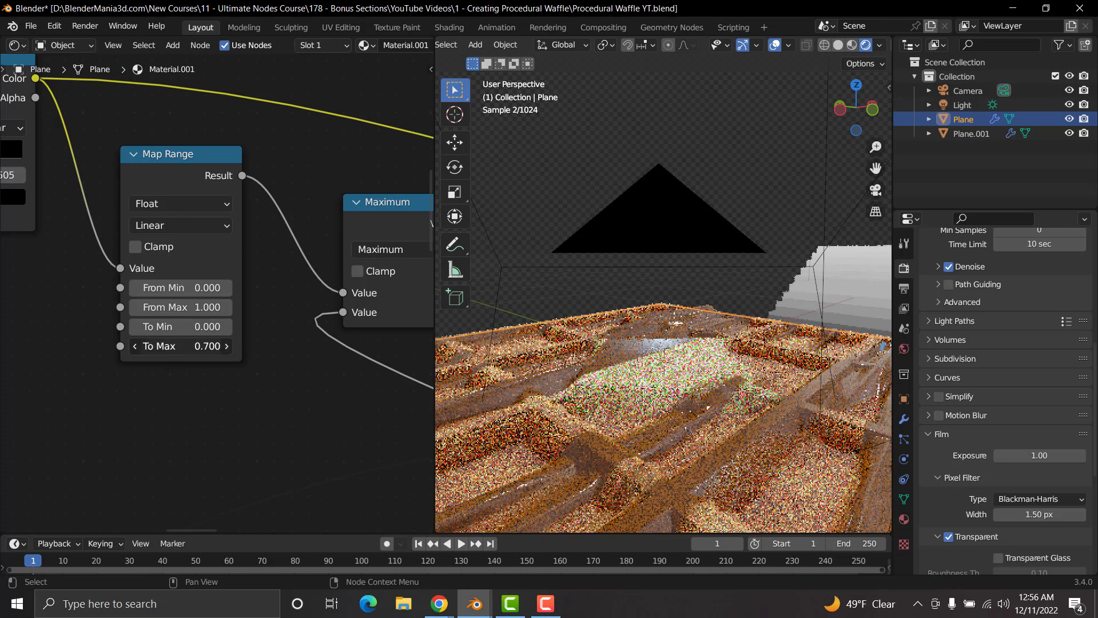
{"action": "type", "text": "1"}
{"action": "key", "text": "Return"}
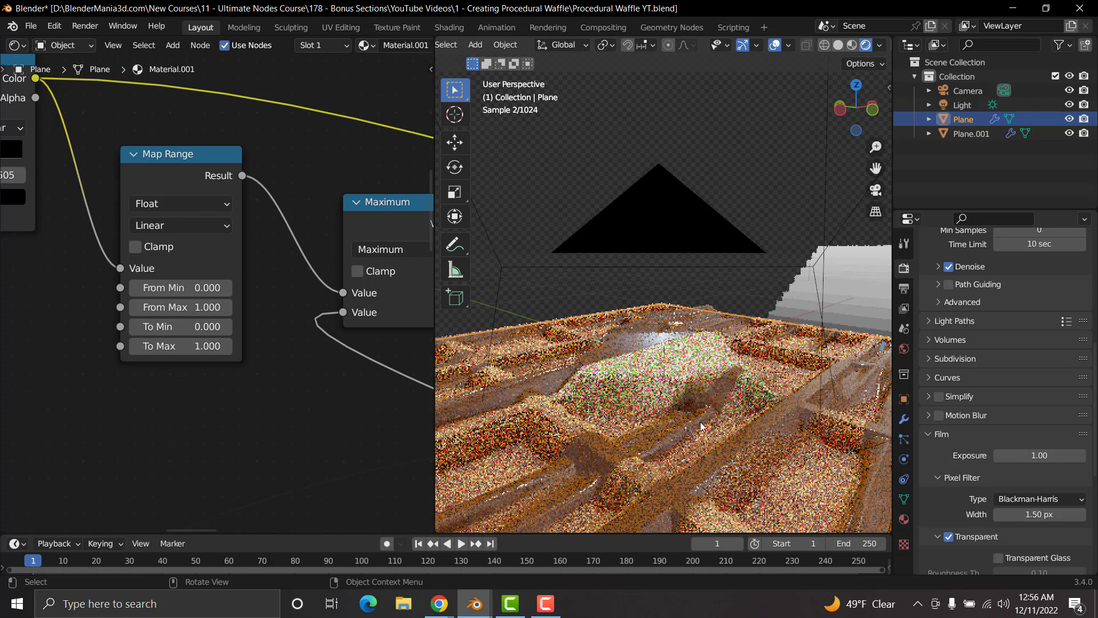
Step: Set the Map Range node's To Max to 1.1
{"action": "left_click", "coordinate": [194, 346]}
{"action": "type", "text": "1.1"}
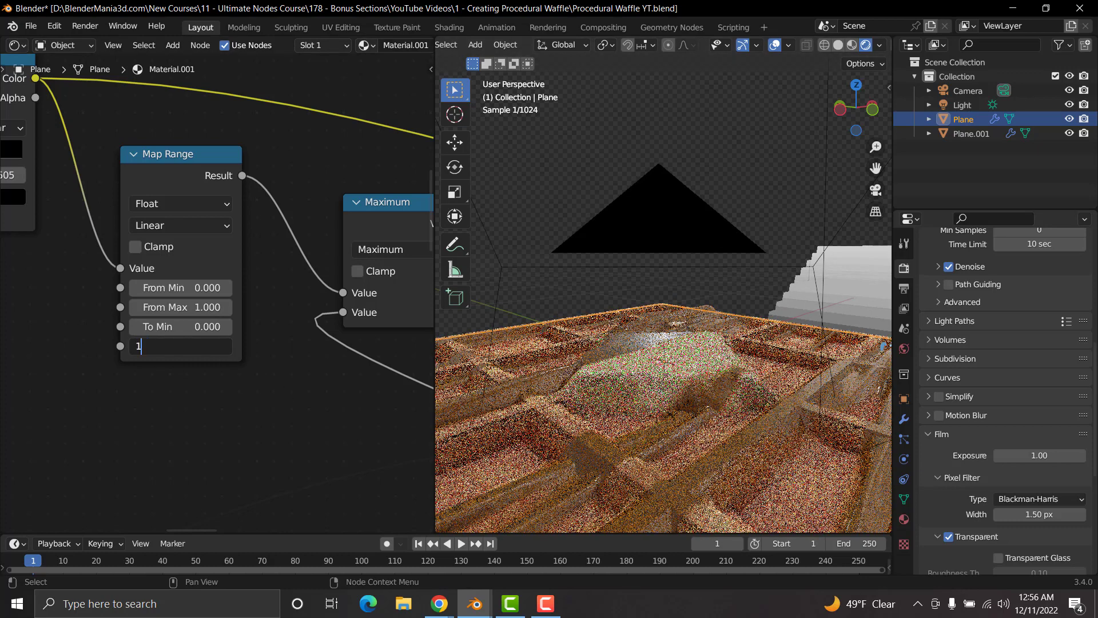
{"action": "key", "text": "Return"}
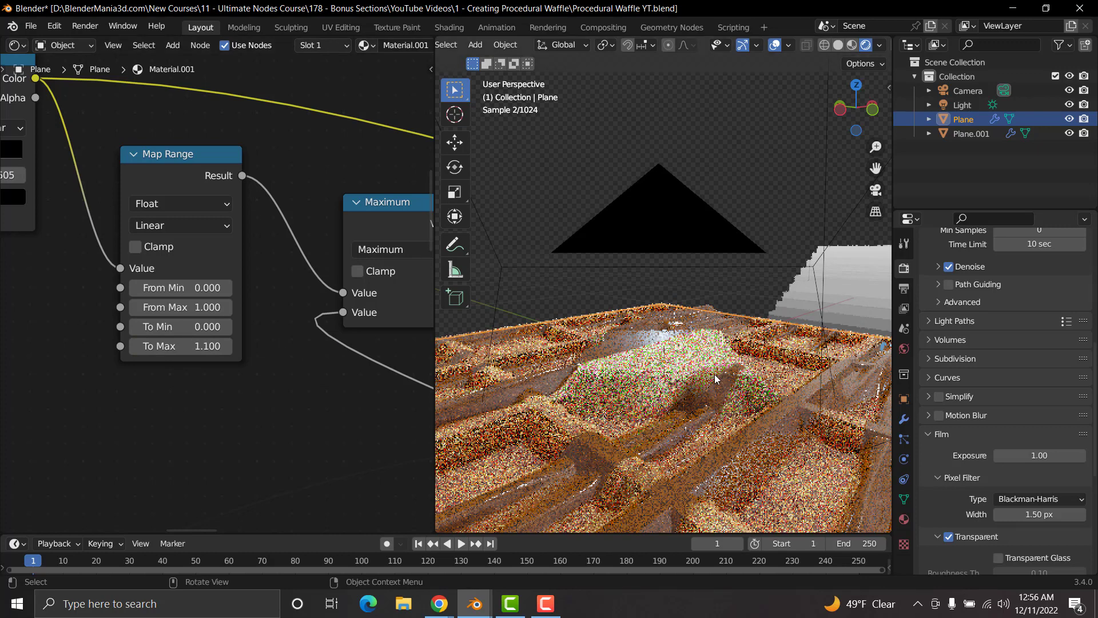
Step: Add a new Principled BSDF node below the lowest existing Principled BSDF in the node tree
{"action": "scroll", "coordinate": [716, 373], "scroll_direction": "down", "scroll_amount": 5}
{"action": "middle_click_drag", "start_coordinate": [731, 351], "coordinate": [669, 379]}
{"action": "scroll", "coordinate": [306, 332], "scroll_direction": "down", "scroll_amount": 12}
{"action": "scroll", "coordinate": [307, 332], "scroll_direction": "down", "scroll_amount": 4}
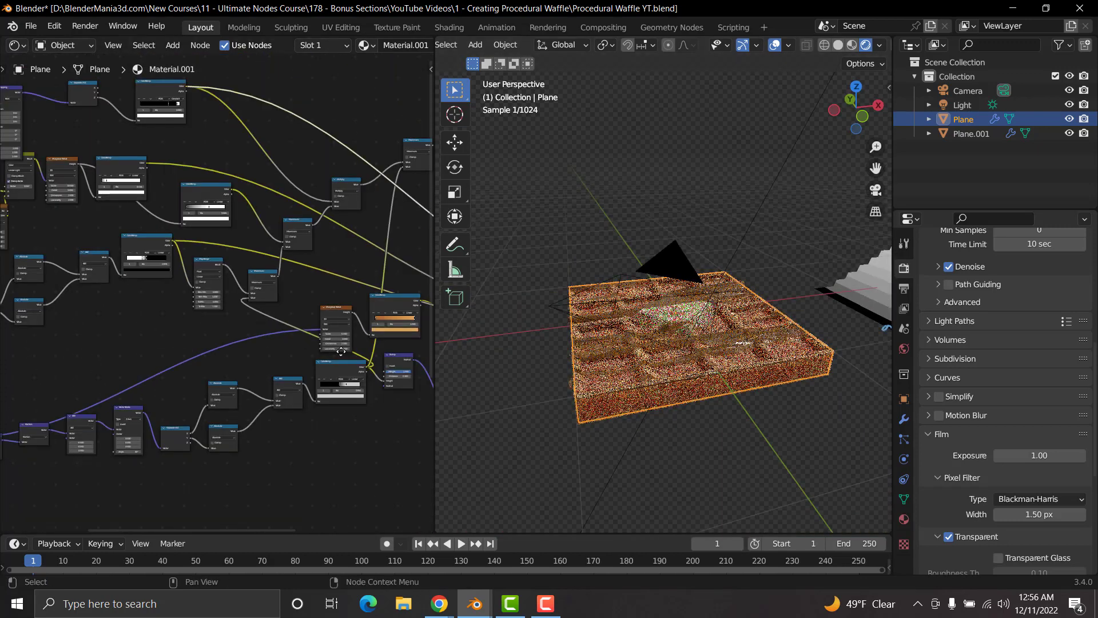
{"action": "middle_click_drag", "start_coordinate": [412, 401], "coordinate": [266, 353]}
{"action": "middle_click_drag", "start_coordinate": [282, 445], "coordinate": [249, 204]}
{"action": "middle_click_drag", "start_coordinate": [268, 418], "coordinate": [270, 347]}
{"action": "scroll", "coordinate": [271, 357], "scroll_direction": "up", "scroll_amount": 2}
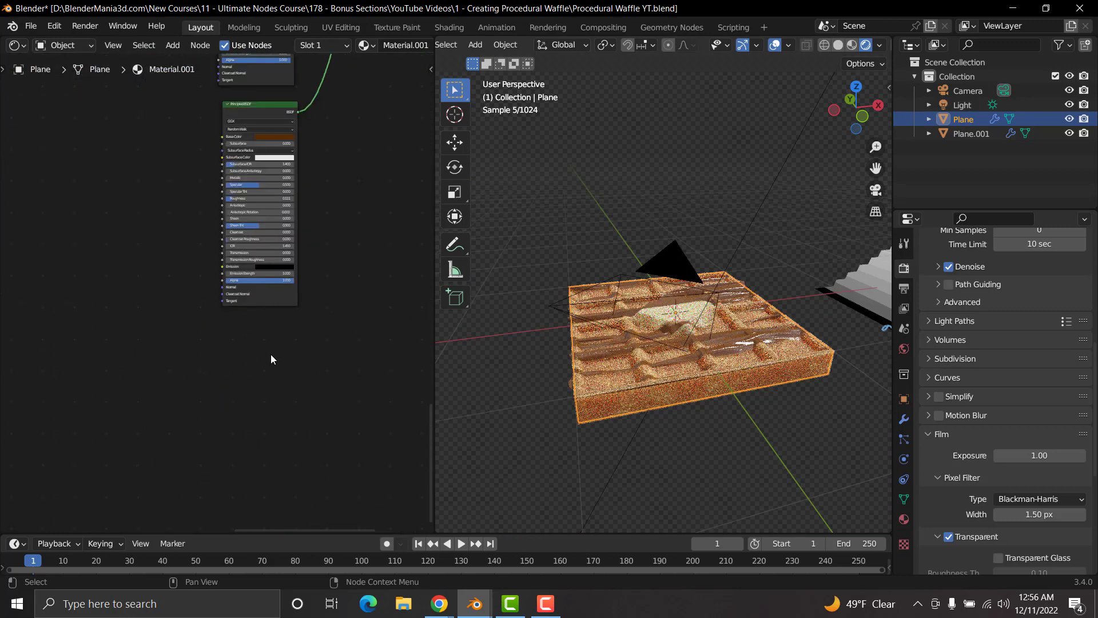
{"action": "key", "text": "shift+a"}
{"action": "left_click", "coordinate": [269, 354]}
{"action": "type", "text": "princi"}
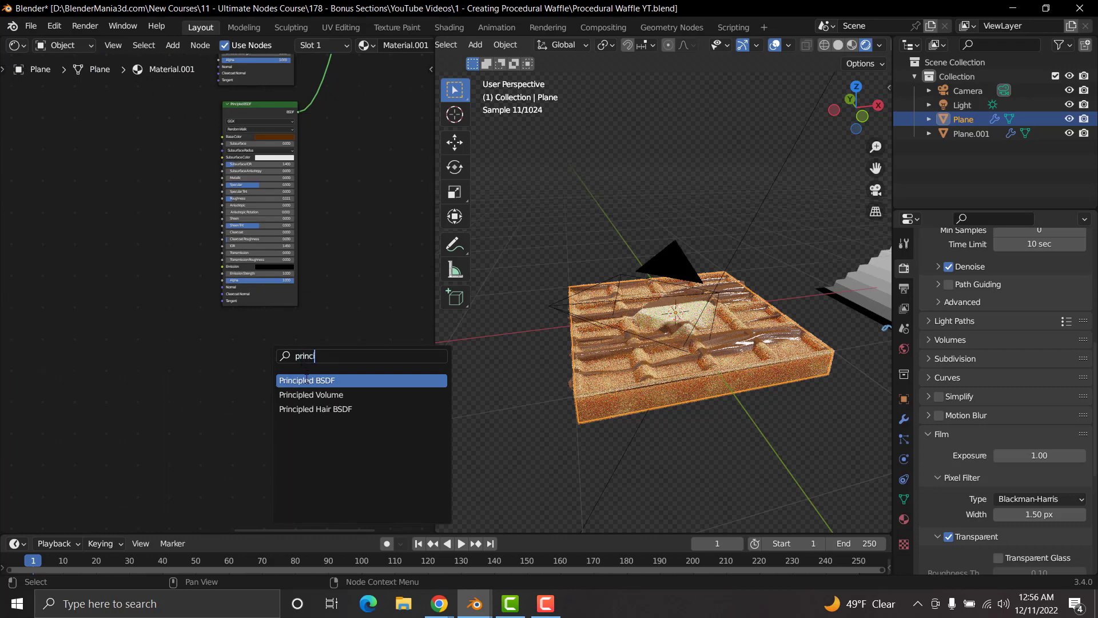
{"action": "left_click", "coordinate": [307, 378]}
{"action": "left_click", "coordinate": [257, 347]}
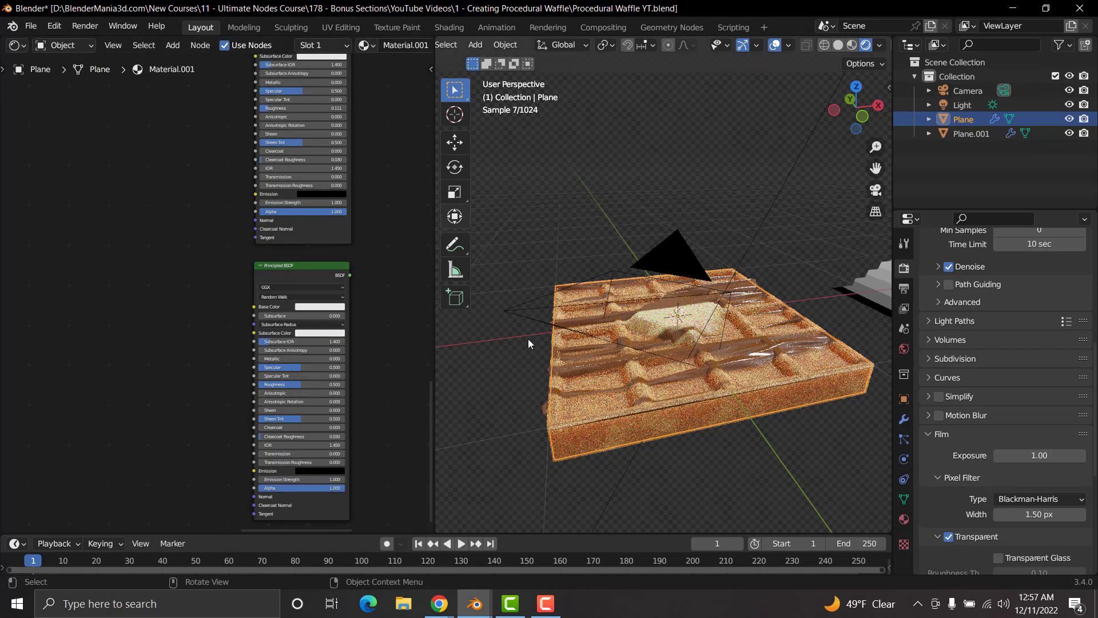
Step: Add a Noise Texture node to the left of the new Principled BSDF
{"action": "scroll", "coordinate": [60, 321], "scroll_direction": "up", "scroll_amount": 2}
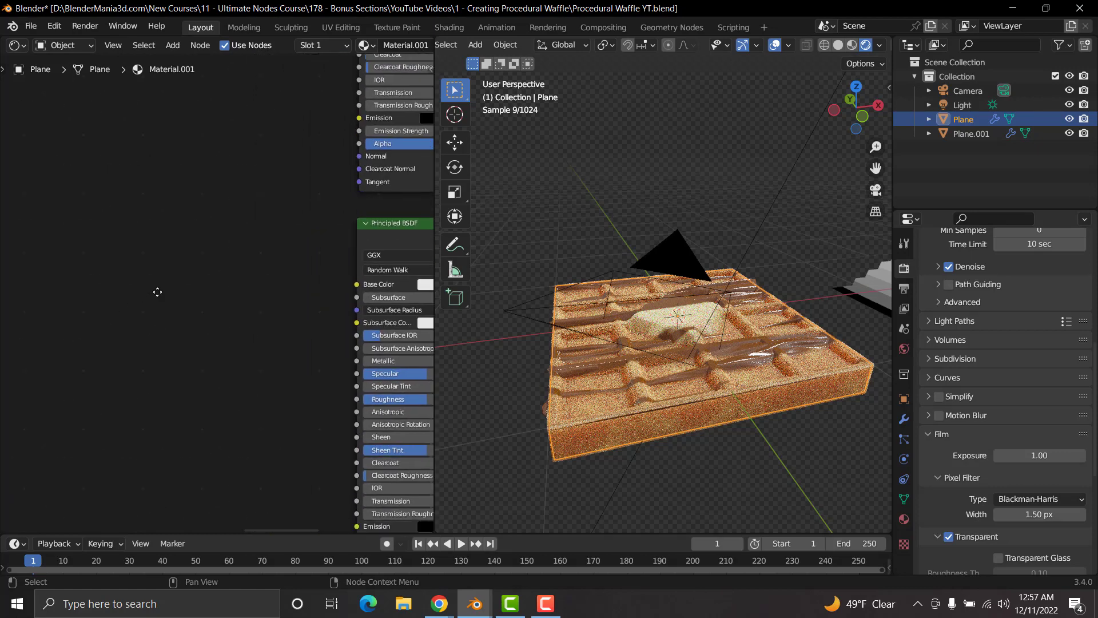
{"action": "key", "text": "shift+a"}
{"action": "left_click", "coordinate": [156, 250]}
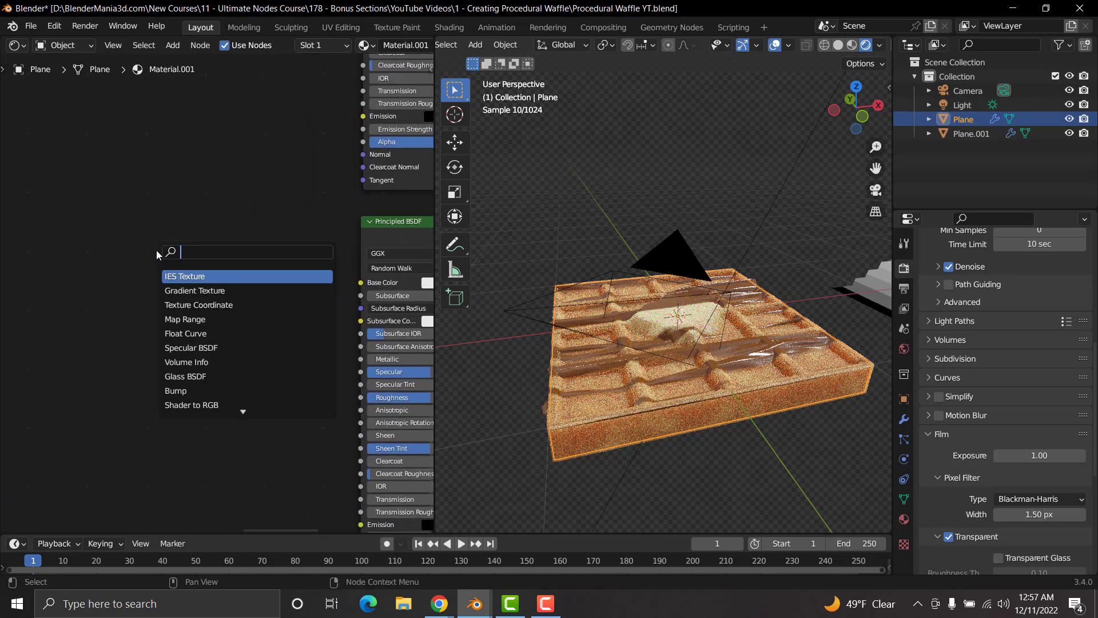
{"action": "type", "text": "noise"}
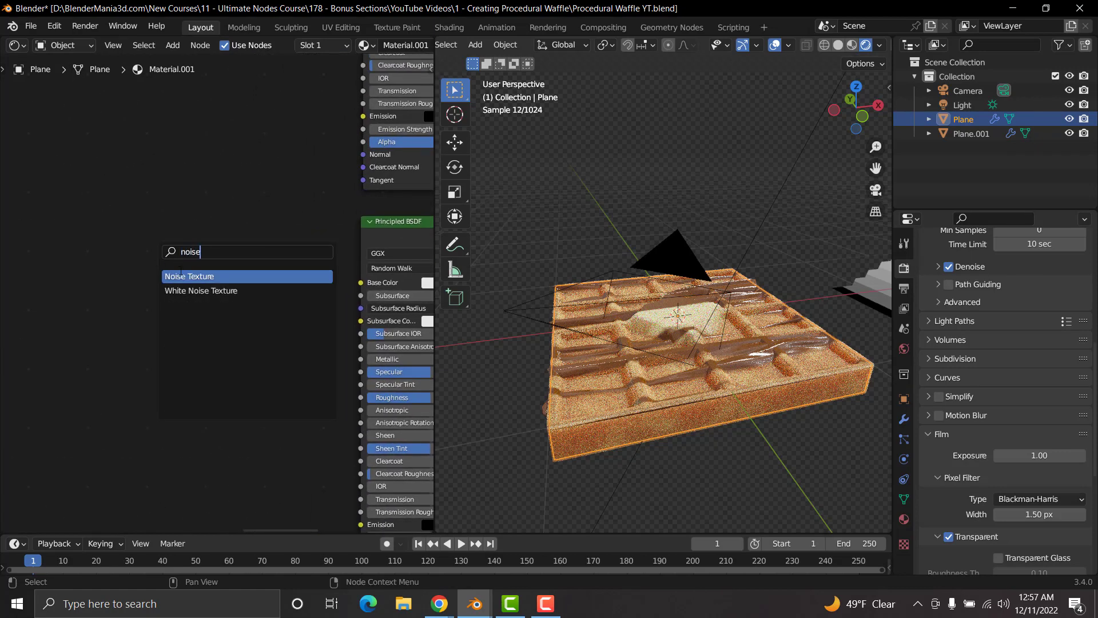
{"action": "key", "text": "Return"}
{"action": "left_click", "coordinate": [115, 273]}
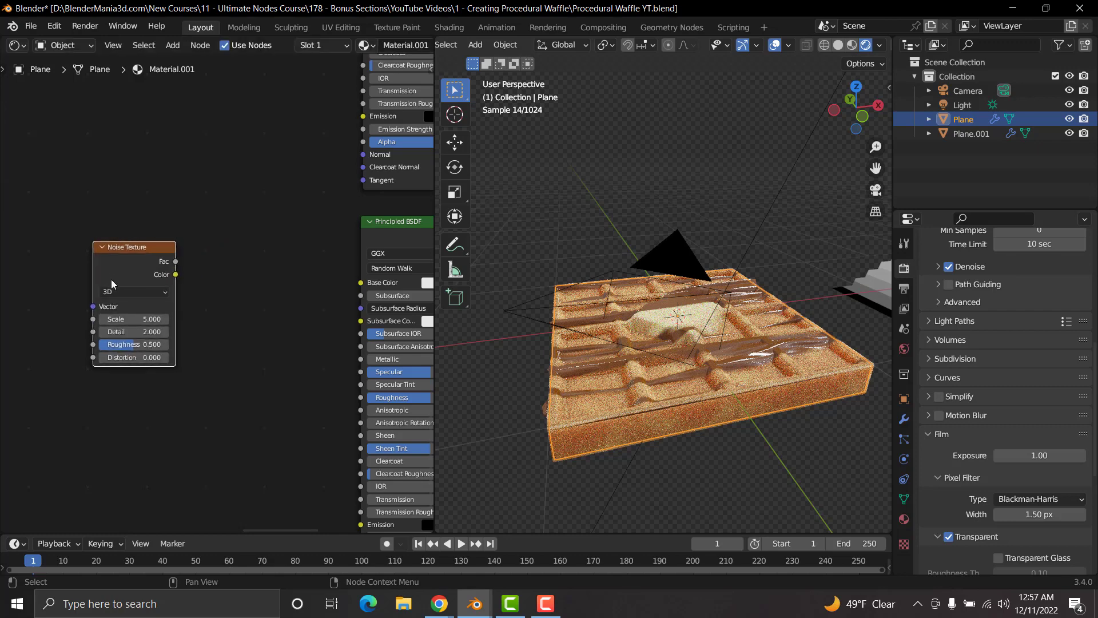
{"action": "scroll", "coordinate": [111, 279], "scroll_direction": "down", "scroll_amount": 5}
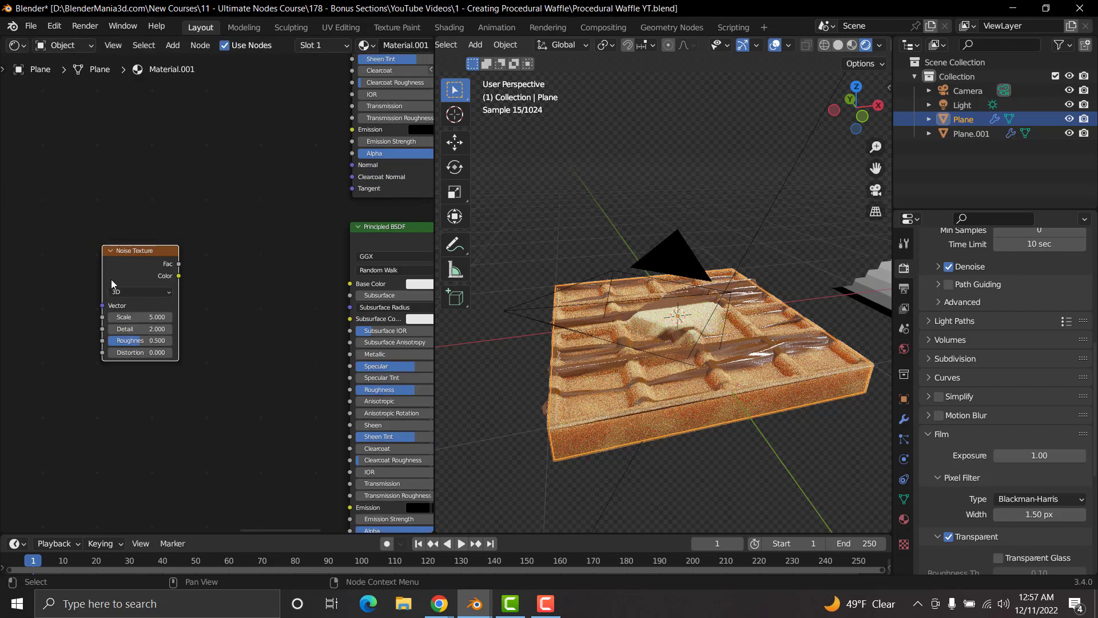
Step: Connect the Vector output of the Mapping node in the lowest node chain to the new Noise Texture's Vector input
{"action": "middle_click_drag", "start_coordinate": [174, 278], "coordinate": [252, 340]}
{"action": "scroll", "coordinate": [252, 340], "scroll_direction": "up", "scroll_amount": 8}
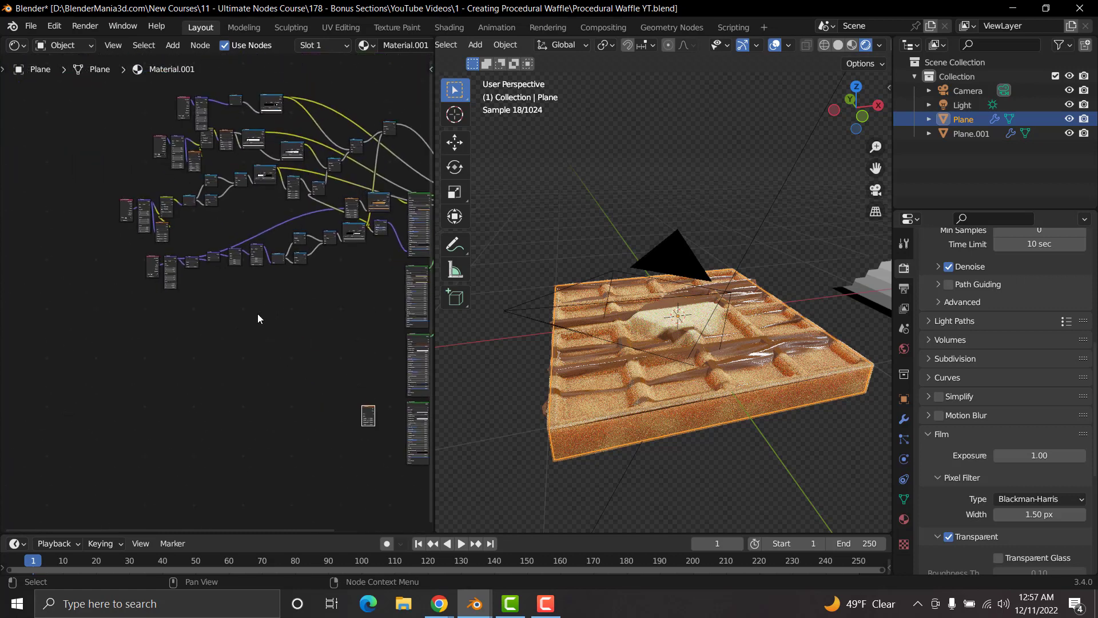
{"action": "middle_click_drag", "start_coordinate": [174, 299], "coordinate": [301, 360]}
{"action": "scroll", "coordinate": [273, 338], "scroll_direction": "up", "scroll_amount": 3}
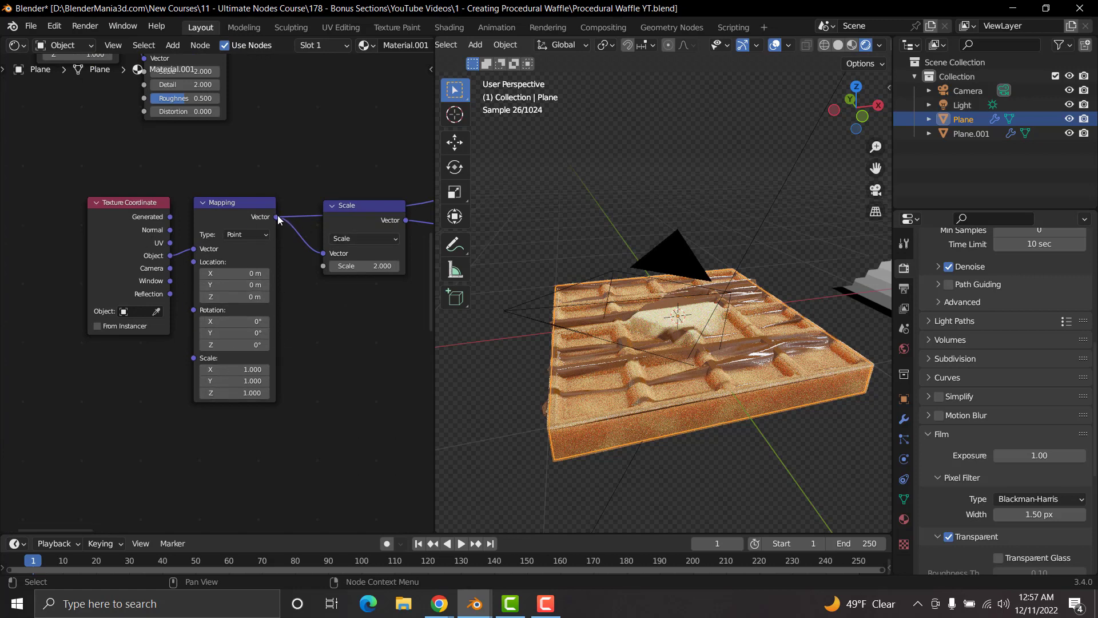
{"action": "left_click_drag", "start_coordinate": [278, 220], "coordinate": [234, 218]}
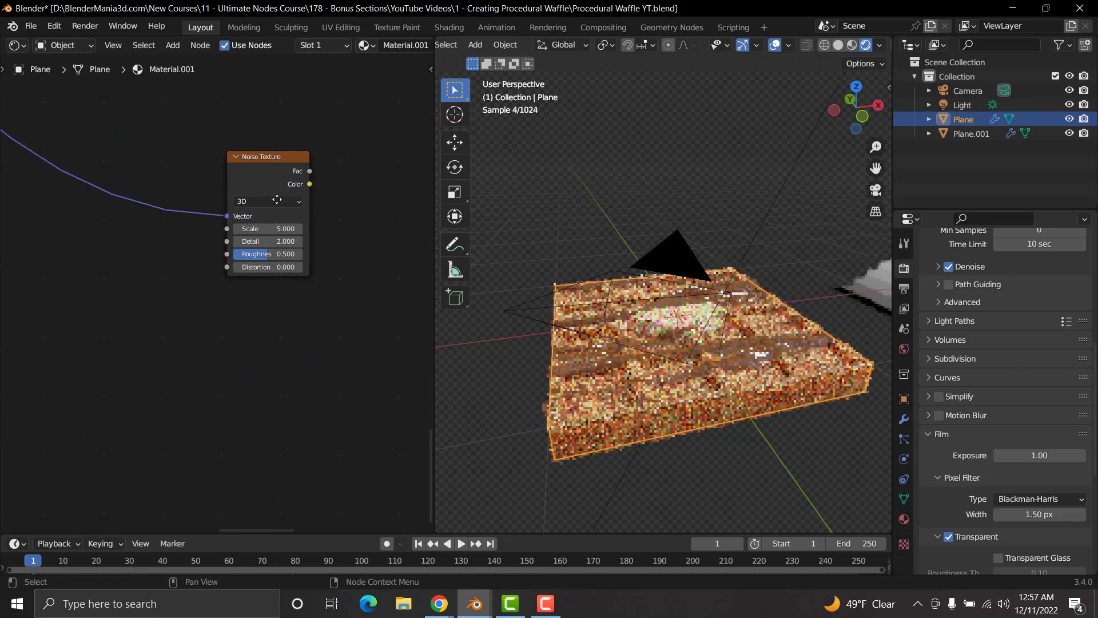
{"action": "middle_click_drag", "start_coordinate": [277, 196], "coordinate": [295, 311]}
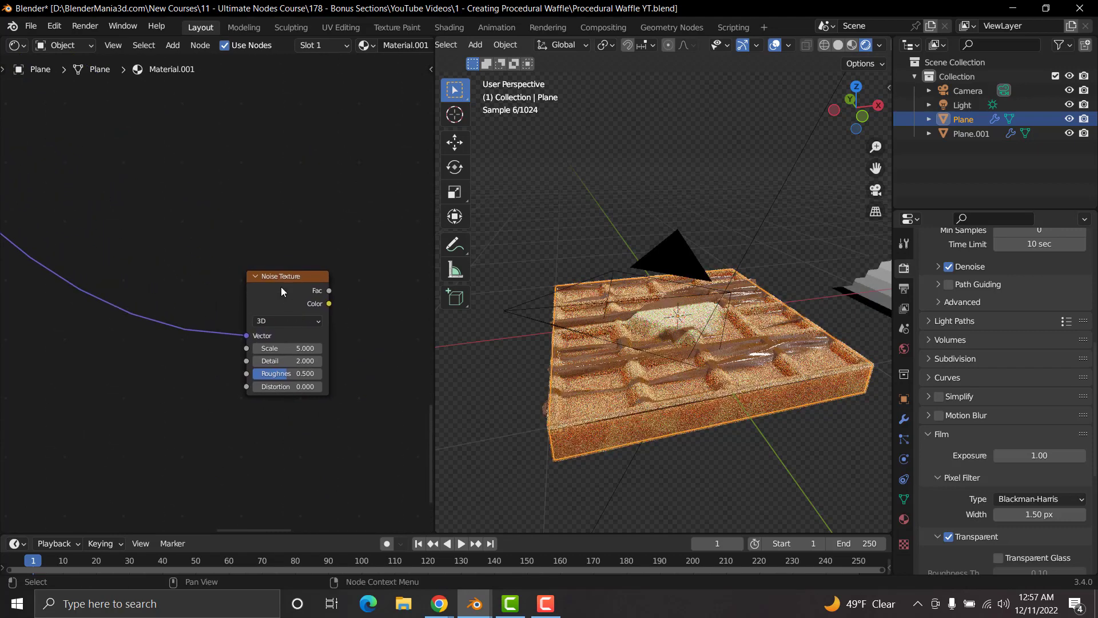
Step: Preview the new Noise Texture on the plane and set its Scale to 100 and Detail to 15
{"action": "left_click", "coordinate": [280, 270], "text": "ctrl+shift"}
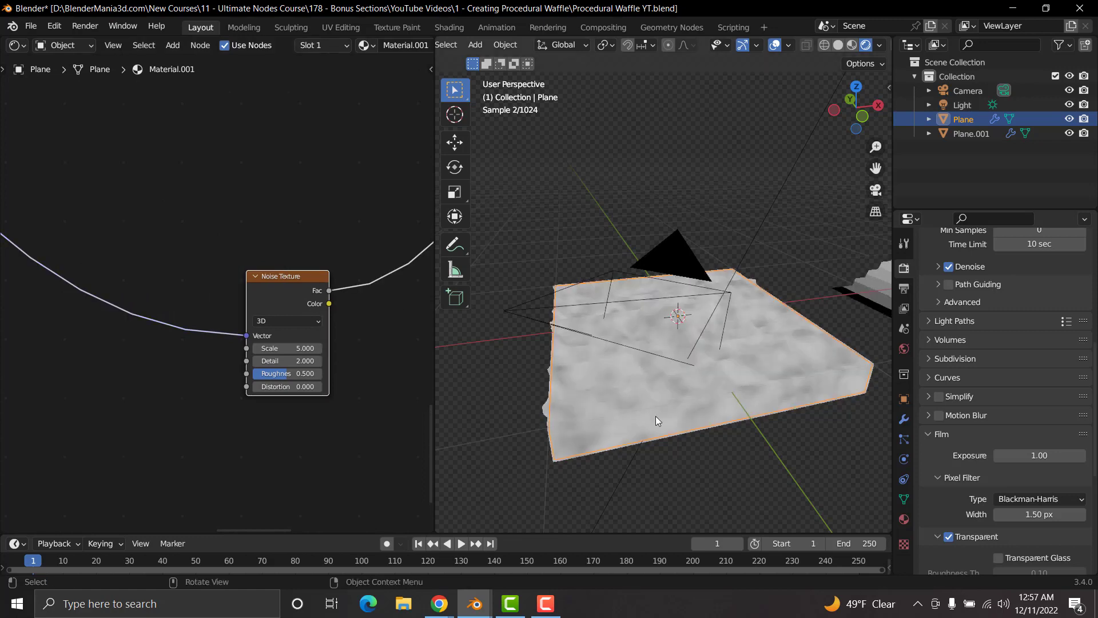
{"action": "scroll", "coordinate": [655, 416], "scroll_direction": "up", "scroll_amount": 6}
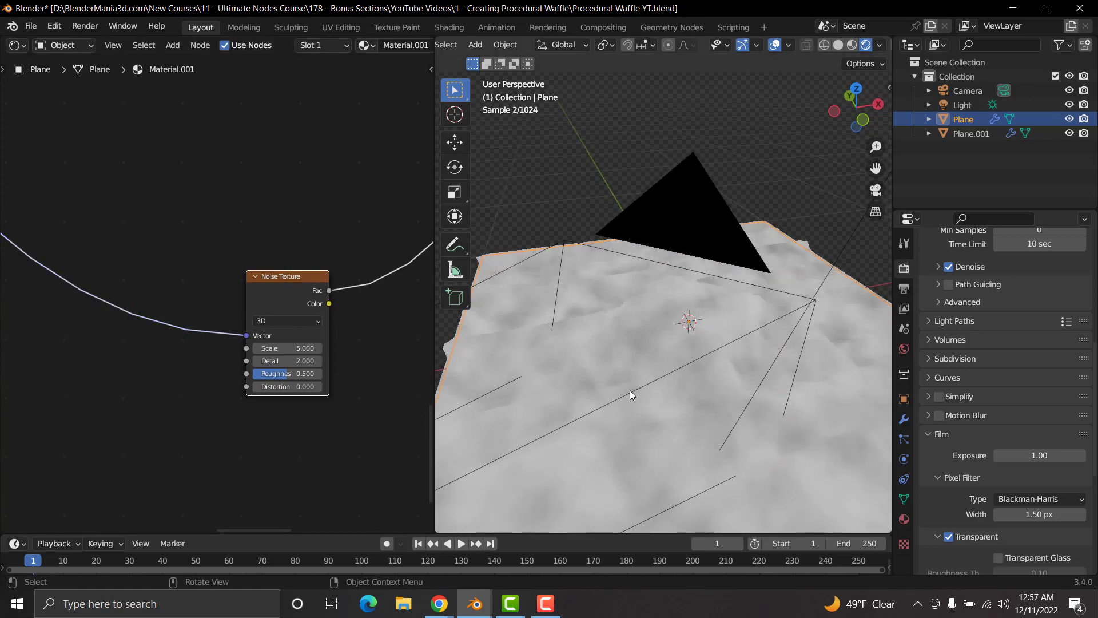
{"action": "scroll", "coordinate": [269, 338], "scroll_direction": "up", "scroll_amount": 3}
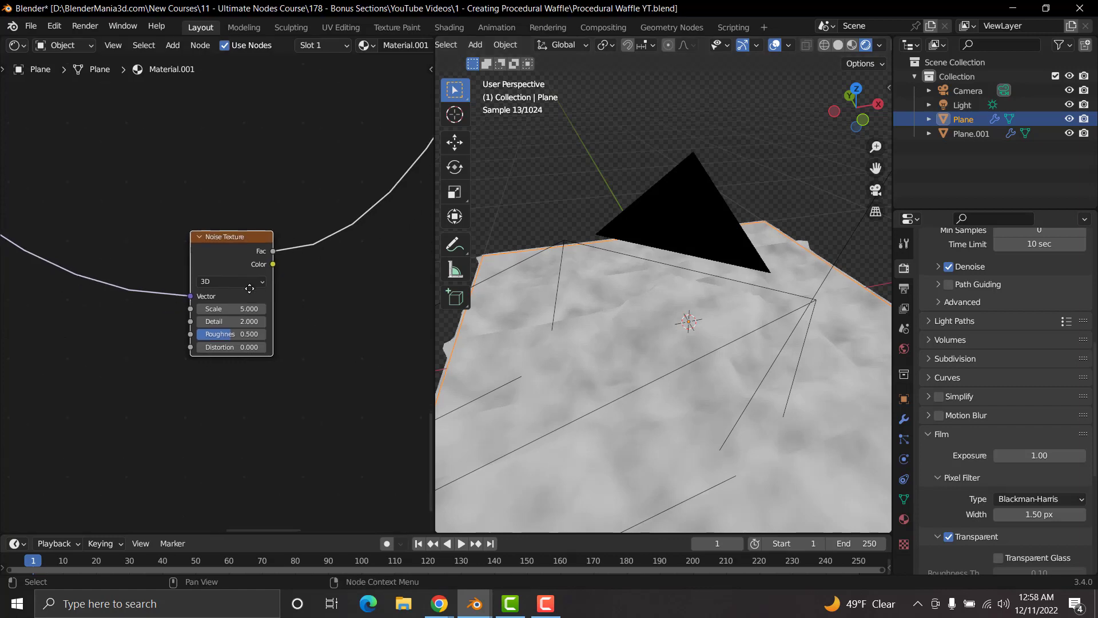
{"action": "double_click", "coordinate": [206, 311]}
{"action": "type", "text": "100"}
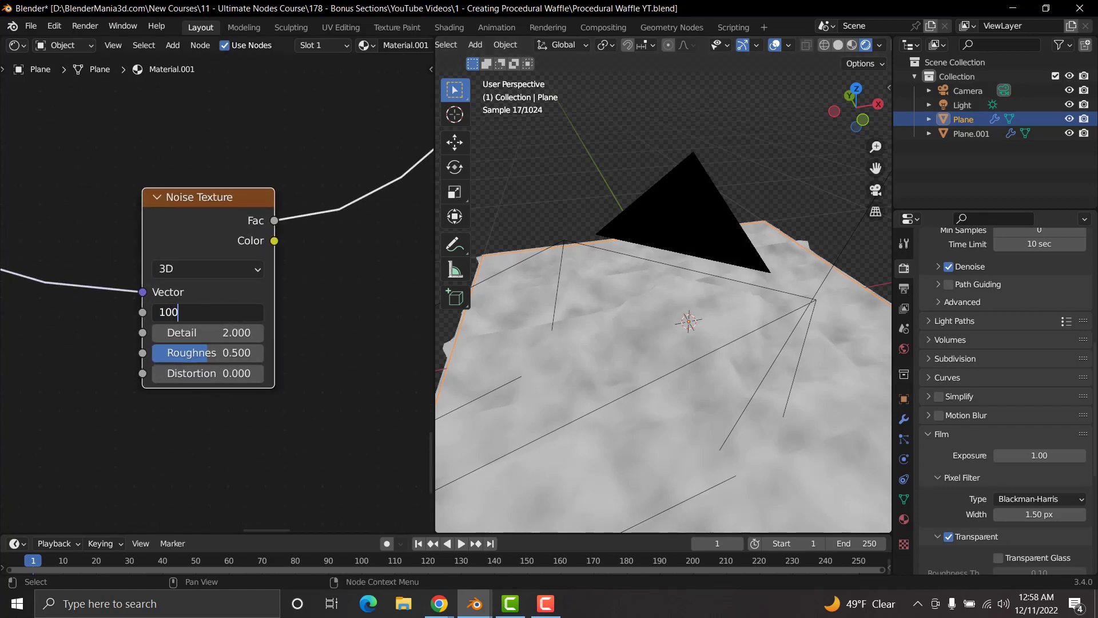
{"action": "key", "text": "Return"}
{"action": "left_click_drag", "start_coordinate": [206, 332], "coordinate": [286, 347]}
{"action": "scroll", "coordinate": [292, 342], "scroll_direction": "down", "scroll_amount": 1}
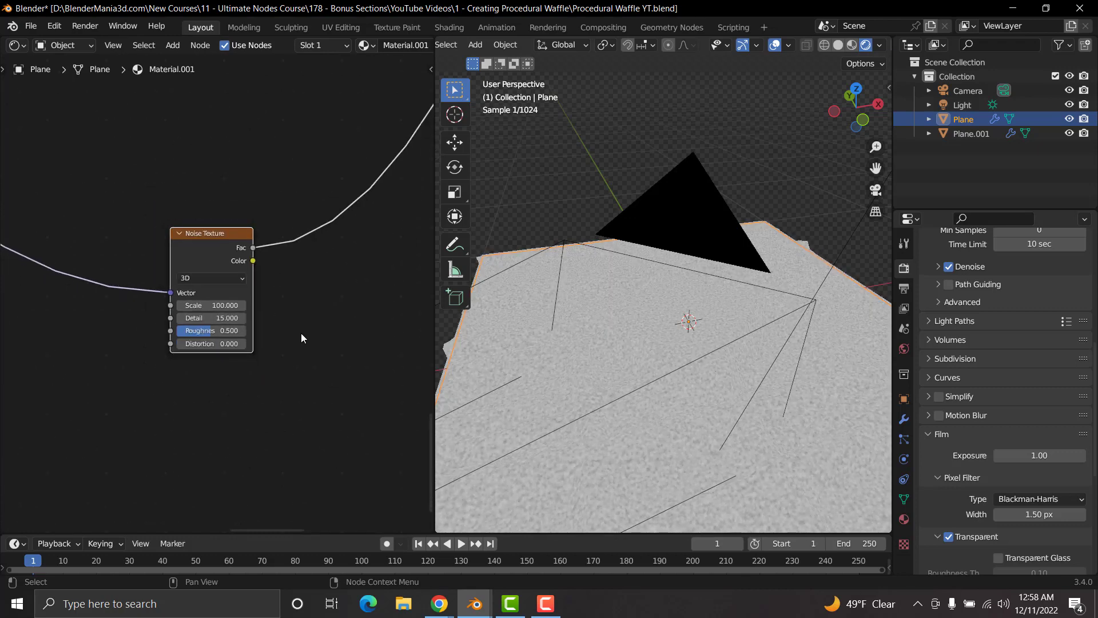
Step: Add a Musgrave Texture node directly below the new Noise Texture
{"action": "scroll", "coordinate": [307, 336], "scroll_direction": "down", "scroll_amount": 2}
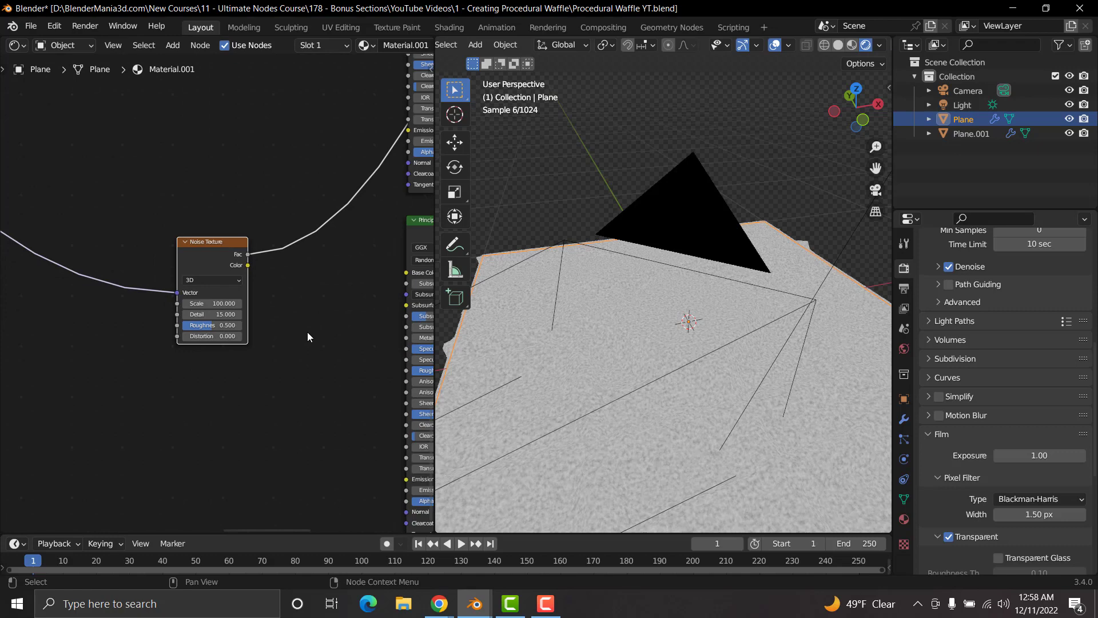
{"action": "scroll", "coordinate": [298, 329], "scroll_direction": "down", "scroll_amount": 5, "text": "ctrl"}
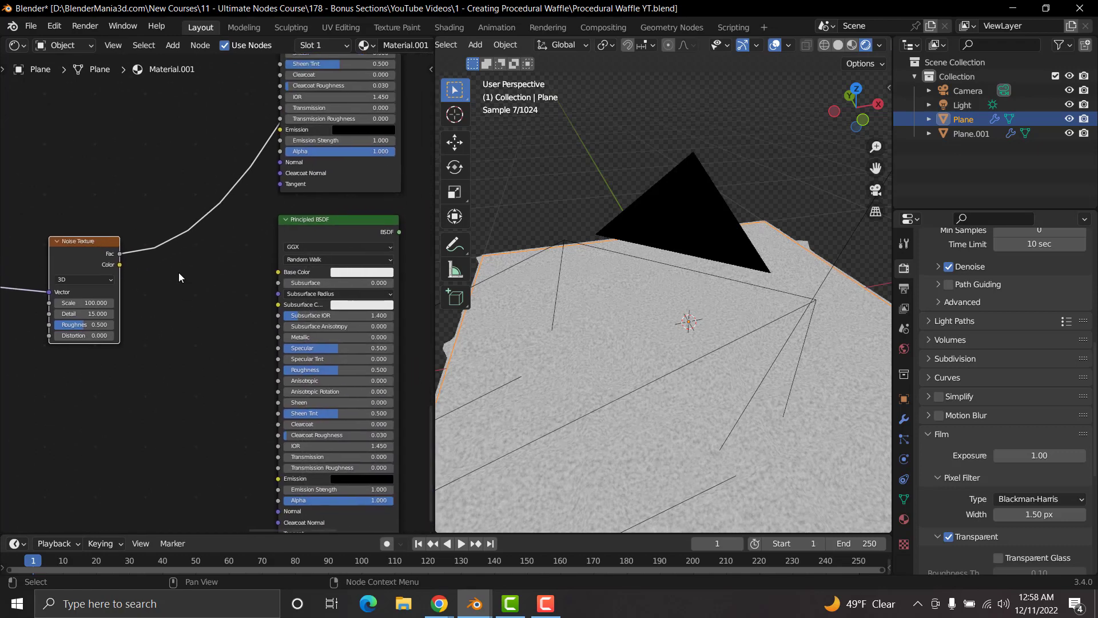
{"action": "left_click_drag", "start_coordinate": [94, 240], "coordinate": [30, 231]}
{"action": "middle_click_drag", "start_coordinate": [85, 312], "coordinate": [175, 276]}
{"action": "left_click", "coordinate": [106, 338]}
{"action": "key", "text": "shift+a"}
{"action": "left_click", "coordinate": [106, 338]}
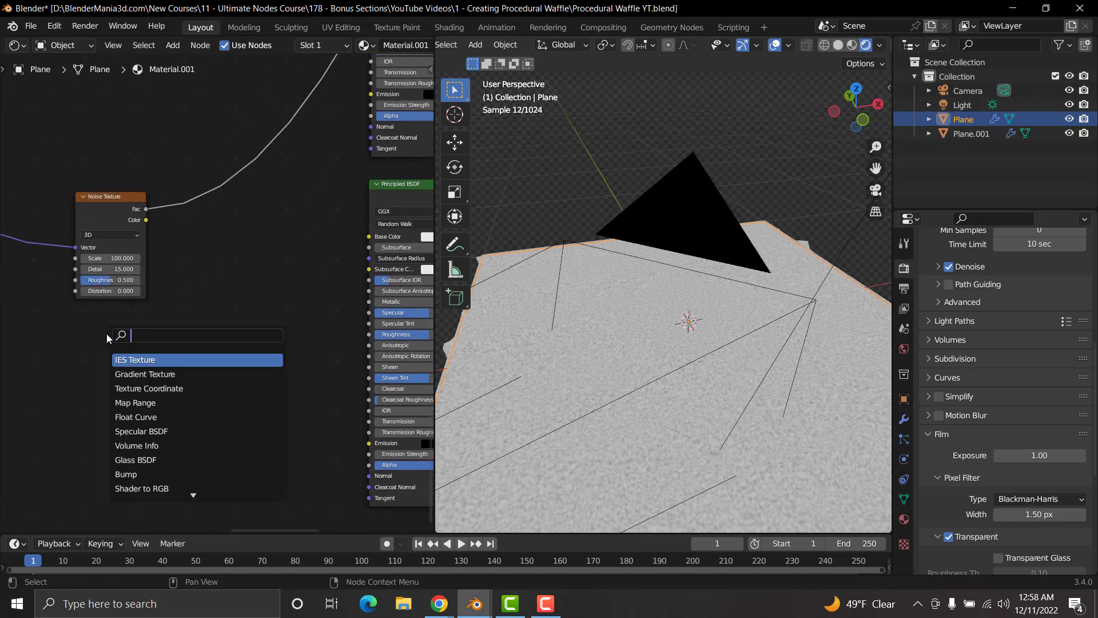
{"action": "type", "text": "musgrave"}
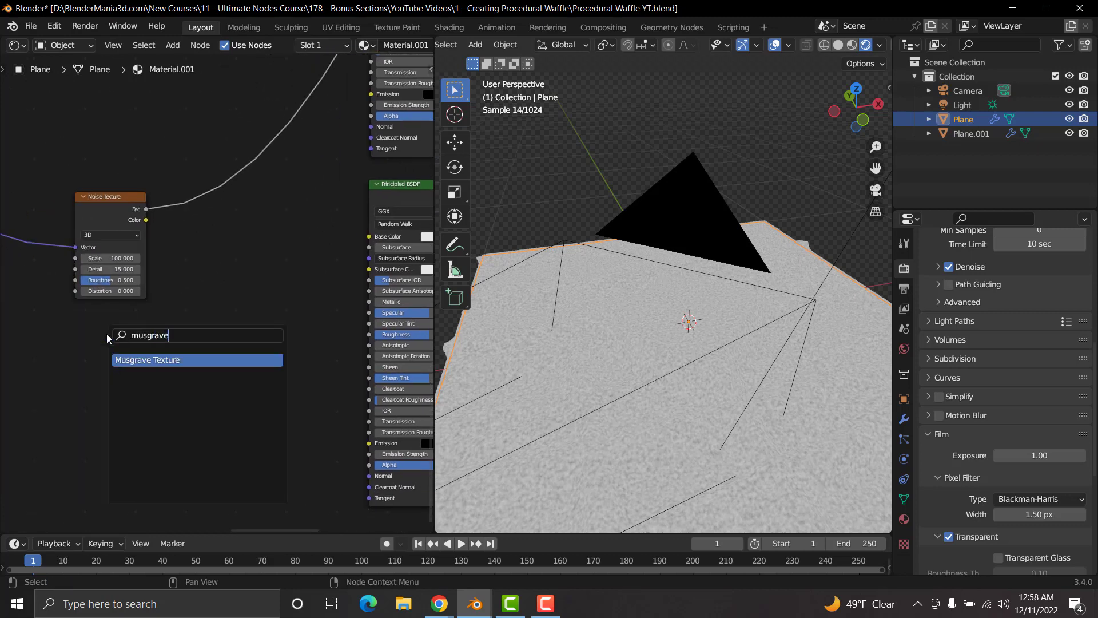
{"action": "left_click", "coordinate": [135, 359]}
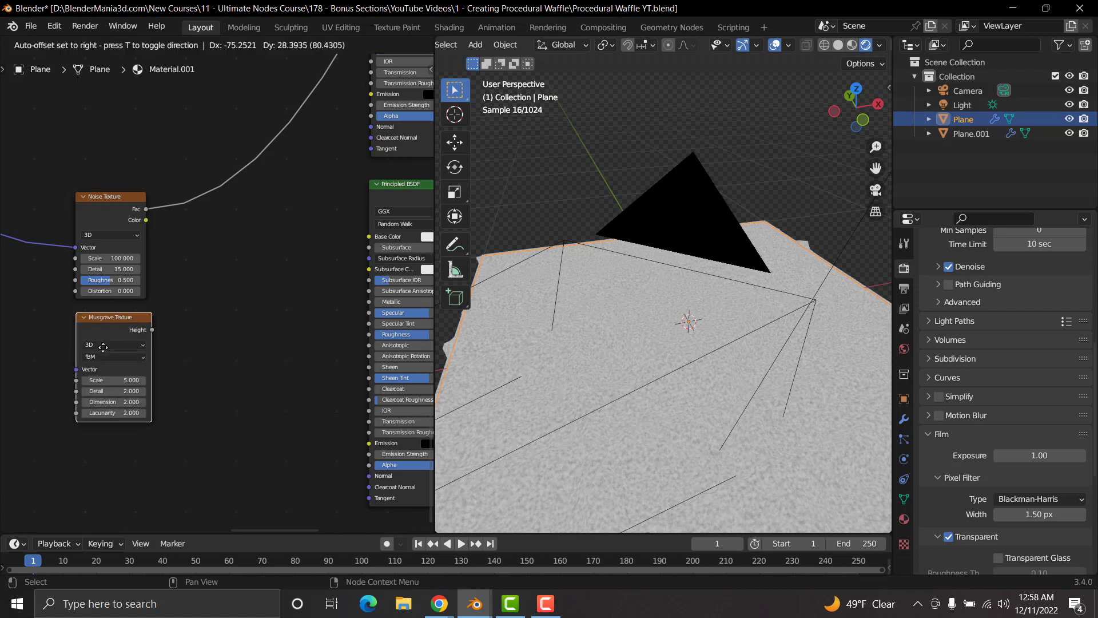
{"action": "left_click", "coordinate": [135, 360]}
Step: Add a reroute point on the Noise Texture's Vector link and connect it to the Musgrave Texture's Vector input
{"action": "middle_click_drag", "start_coordinate": [64, 293], "coordinate": [185, 341]}
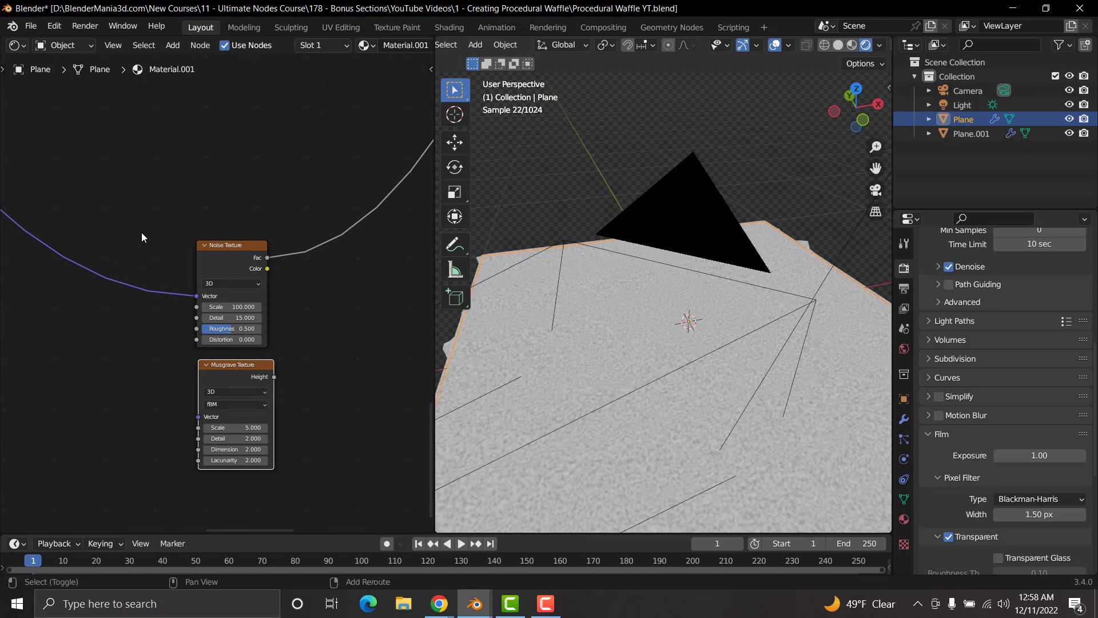
{"action": "right_click_drag", "start_coordinate": [124, 267], "coordinate": [86, 316], "text": "shift"}
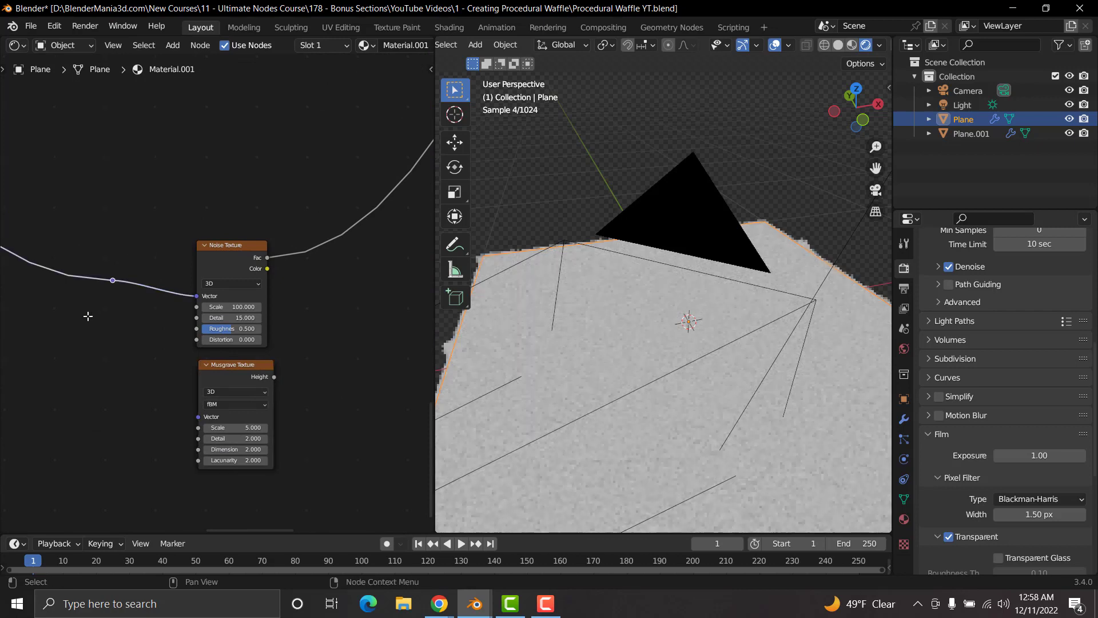
{"action": "left_click_drag", "start_coordinate": [113, 281], "coordinate": [198, 417]}
{"action": "middle_click_drag", "start_coordinate": [326, 364], "coordinate": [177, 351]}
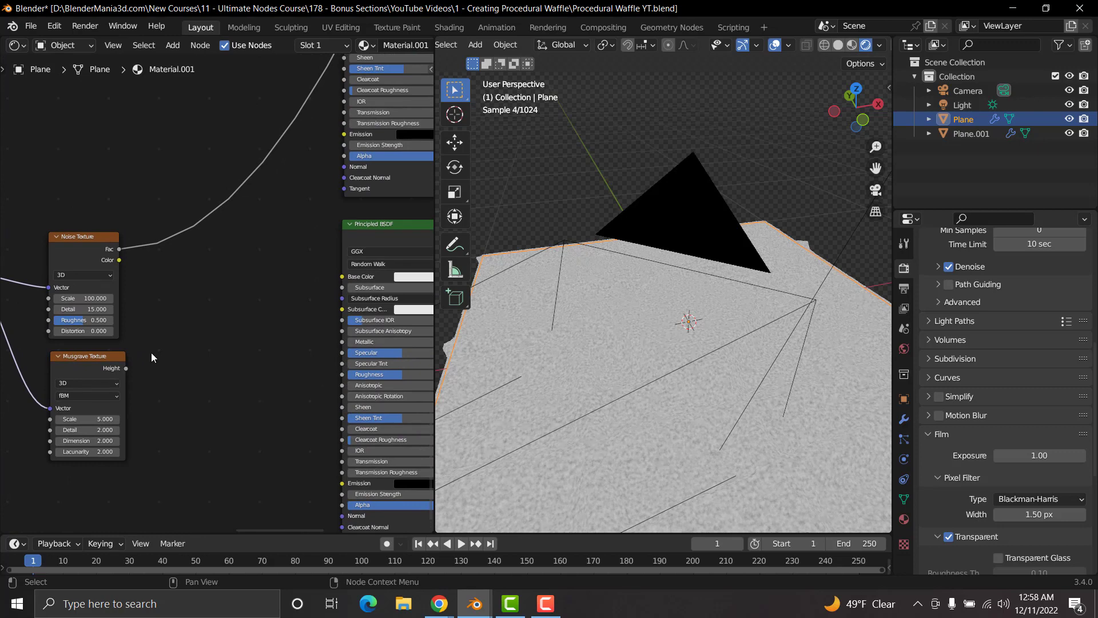
Step: Preview the Musgrave Texture on the plane and insert a Math node on its Height output link
{"action": "left_click", "coordinate": [85, 355], "text": "ctrl+shift"}
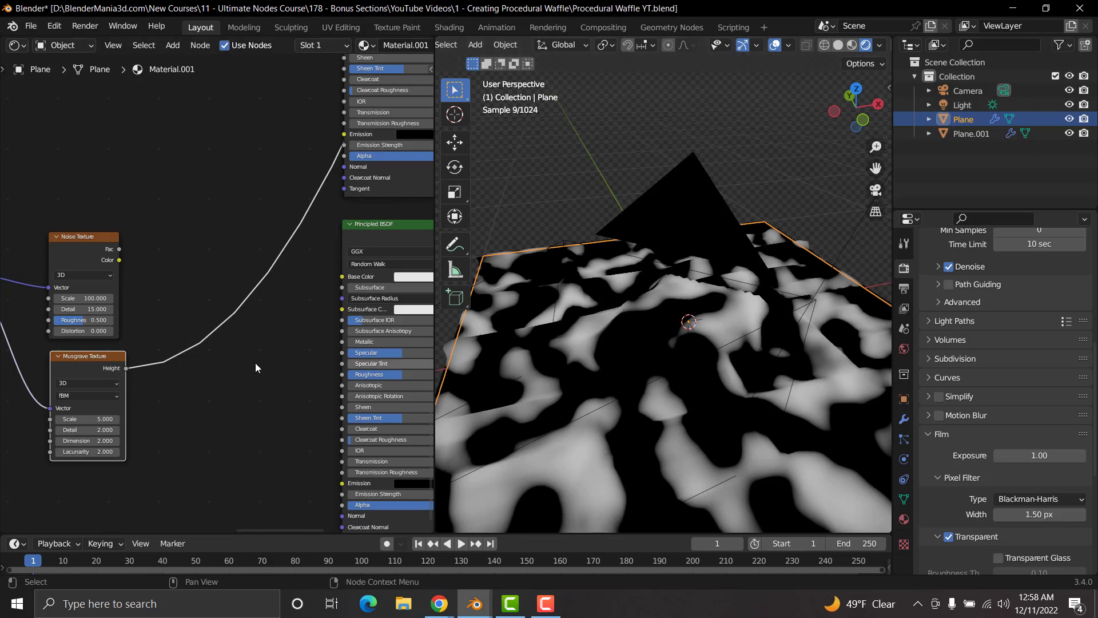
{"action": "key", "text": "shift+a"}
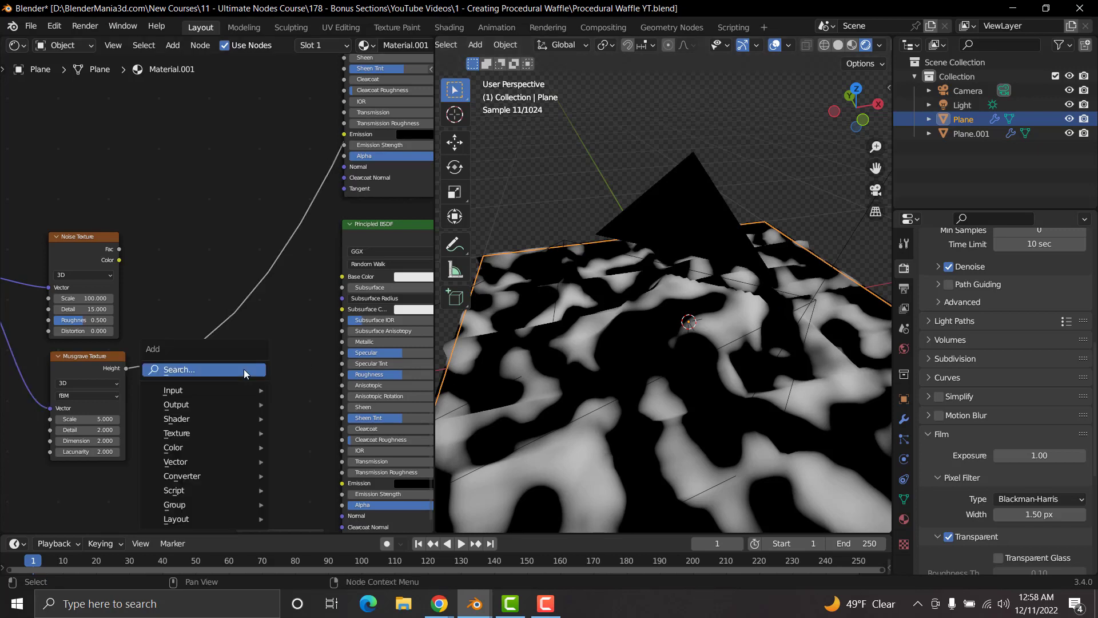
{"action": "left_click", "coordinate": [243, 369]}
{"action": "type", "text": "add"}
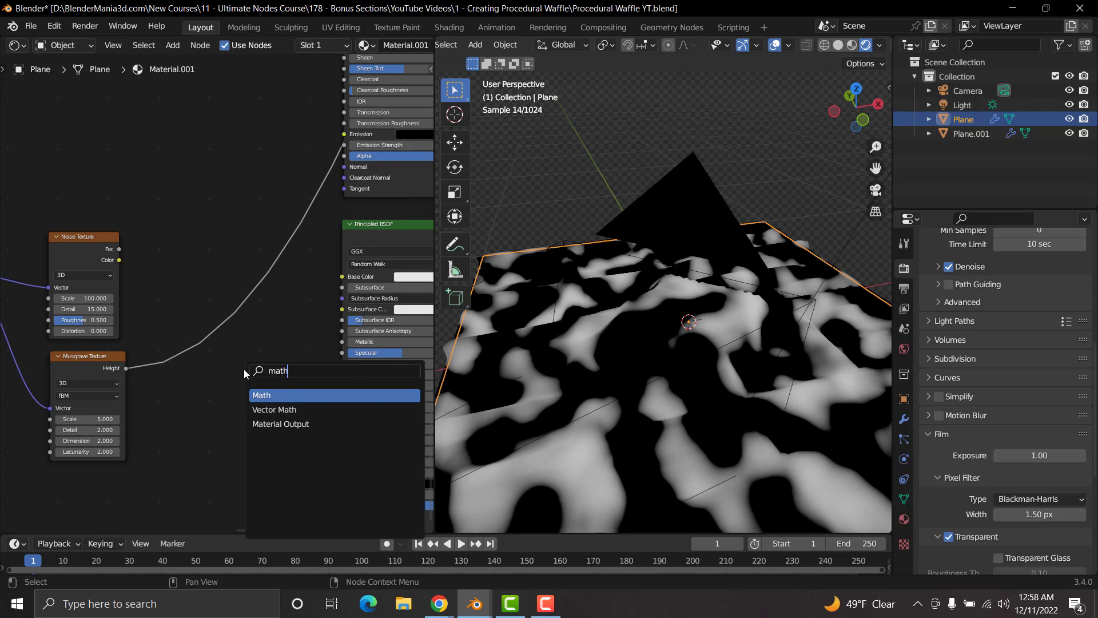
{"action": "key", "text": "Return"}
{"action": "left_click", "coordinate": [217, 312]}
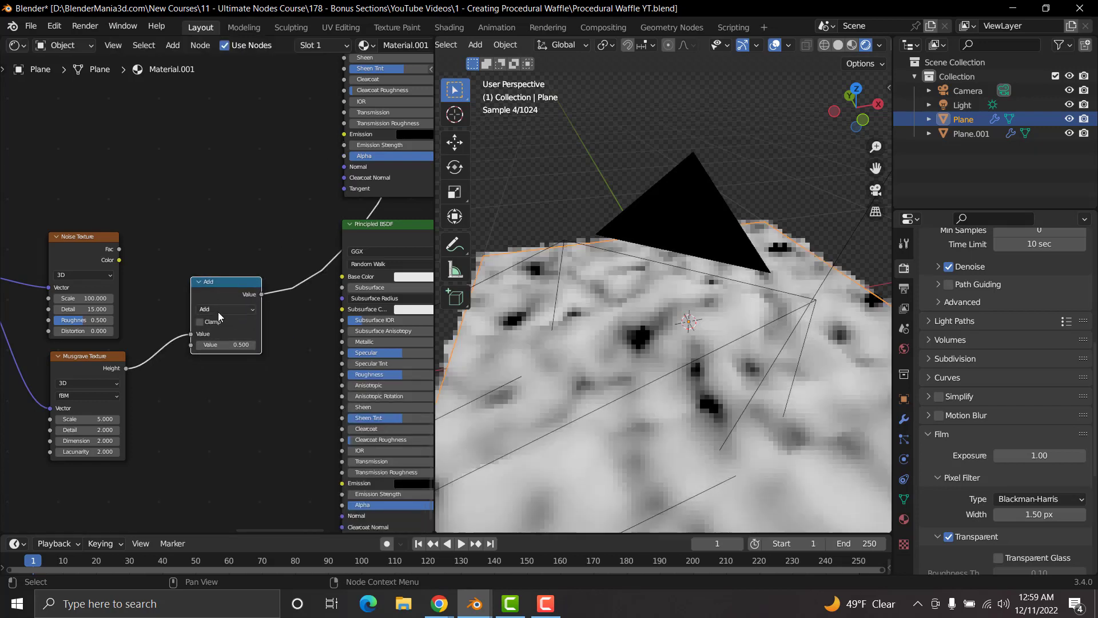
Step: Connect the Noise Texture's Fac to the Math node's first Value, with the Musgrave Height in the second, and set the operation to Multiply
{"action": "left_click_drag", "start_coordinate": [120, 249], "coordinate": [191, 334]}
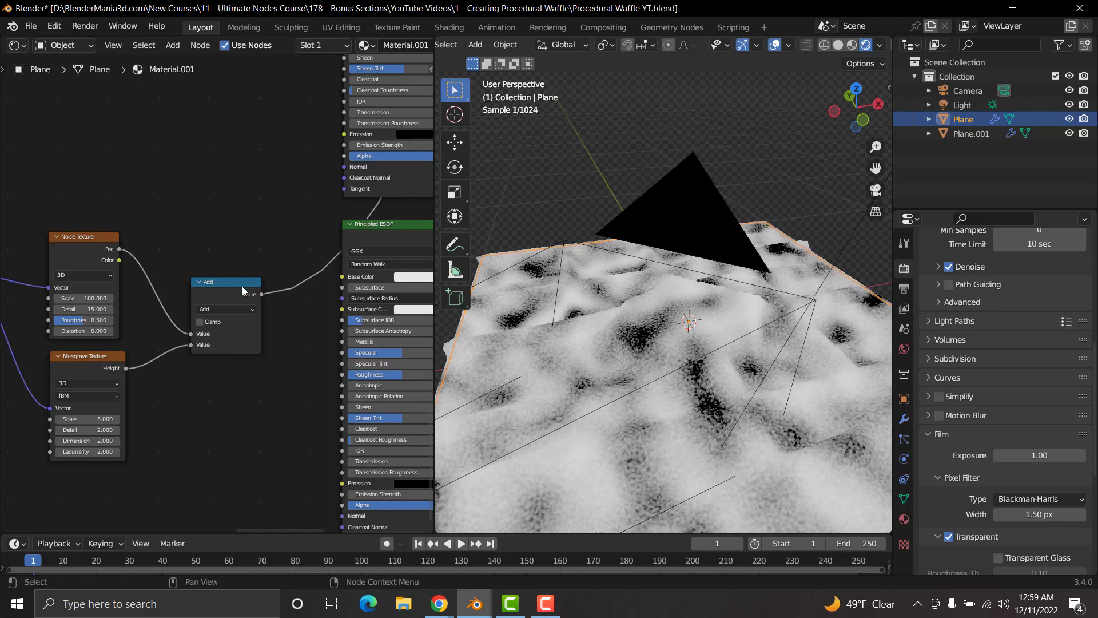
{"action": "scroll", "coordinate": [248, 321], "scroll_direction": "up", "scroll_amount": 3}
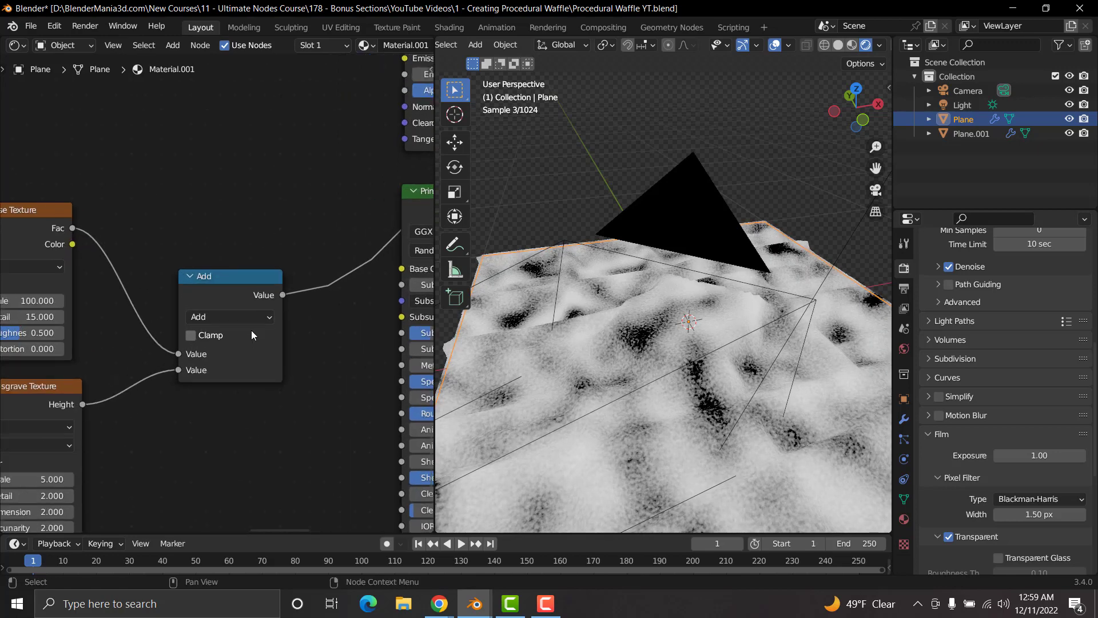
{"action": "left_click", "coordinate": [218, 324]}
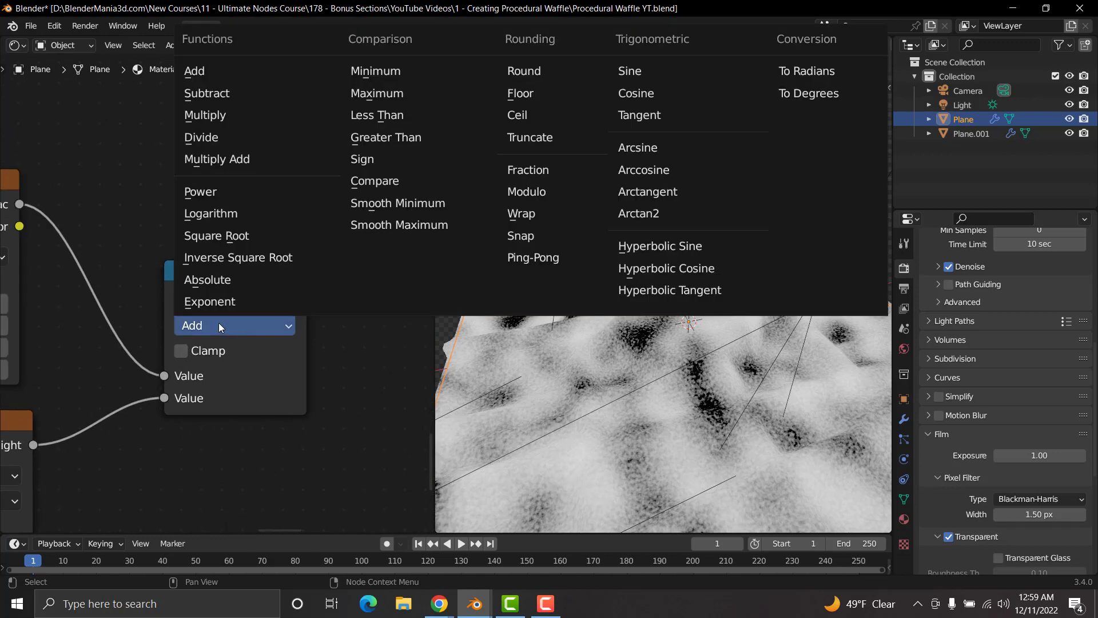
{"action": "left_click", "coordinate": [208, 115]}
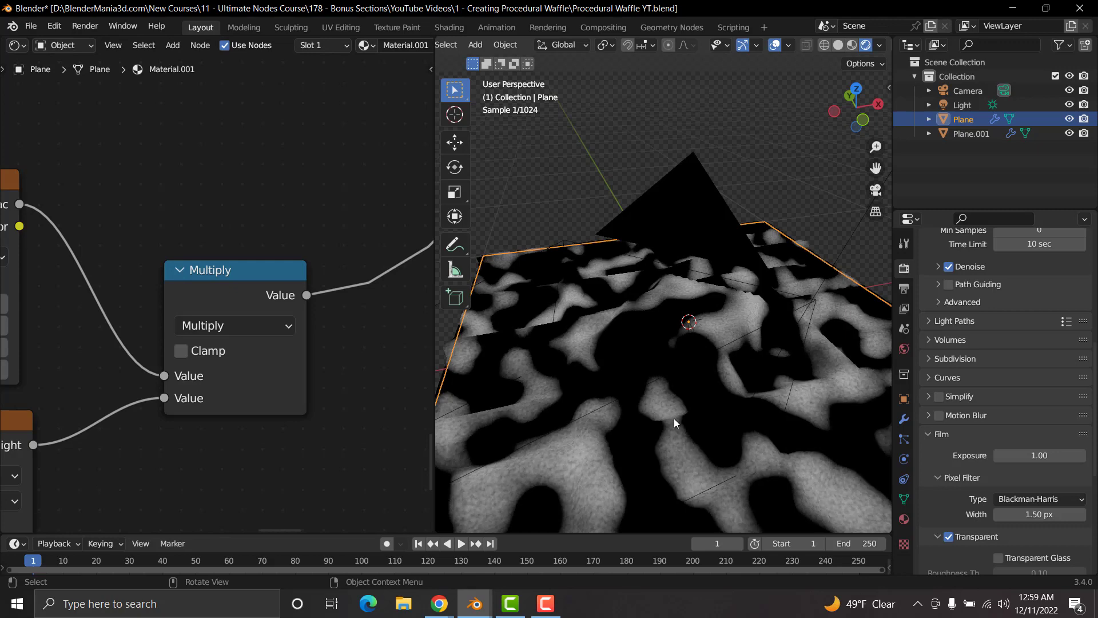
Step: Compare the surface patterns of the Multiply node, the Musgrave Texture and the Noise Texture up close by previewing each one
{"action": "scroll", "coordinate": [674, 419], "scroll_direction": "up", "scroll_amount": 2}
{"action": "middle_click_drag", "start_coordinate": [661, 440], "coordinate": [740, 303], "text": "shift"}
{"action": "scroll", "coordinate": [733, 330], "scroll_direction": "up", "scroll_amount": 3}
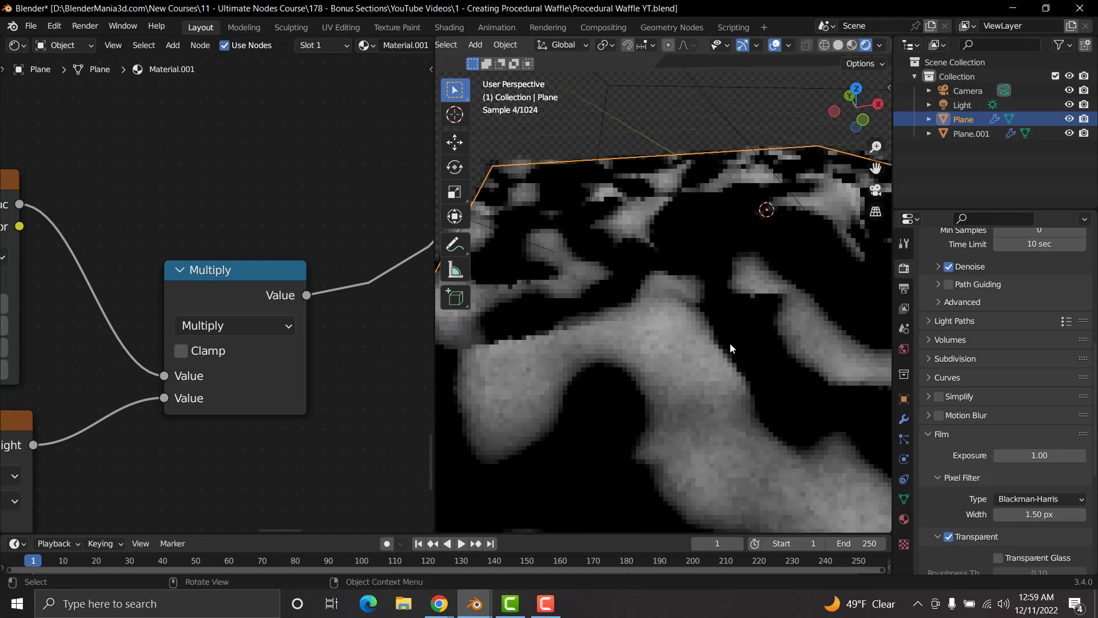
{"action": "scroll", "coordinate": [729, 342], "scroll_direction": "up", "scroll_amount": 2}
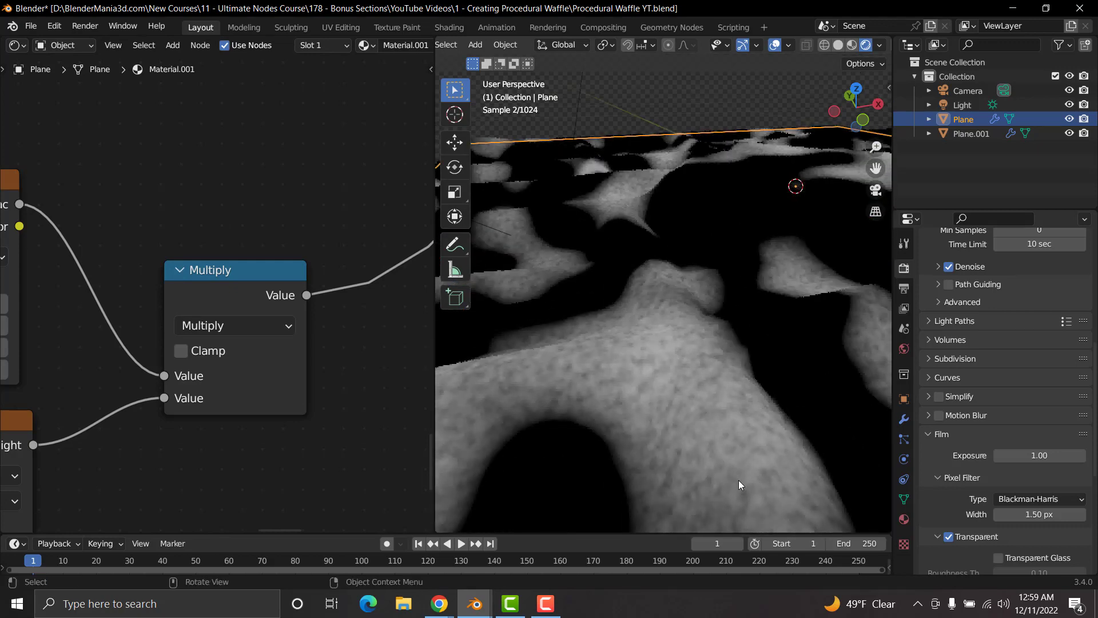
{"action": "scroll", "coordinate": [114, 373], "scroll_direction": "down", "scroll_amount": 3}
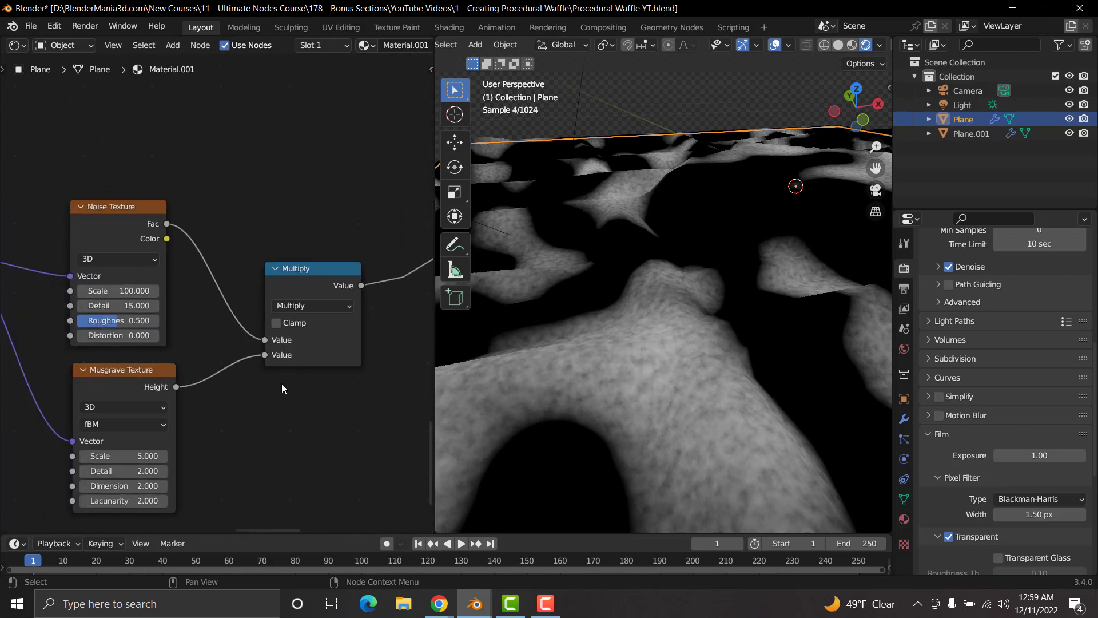
{"action": "left_click", "coordinate": [114, 374], "text": "ctrl+shift"}
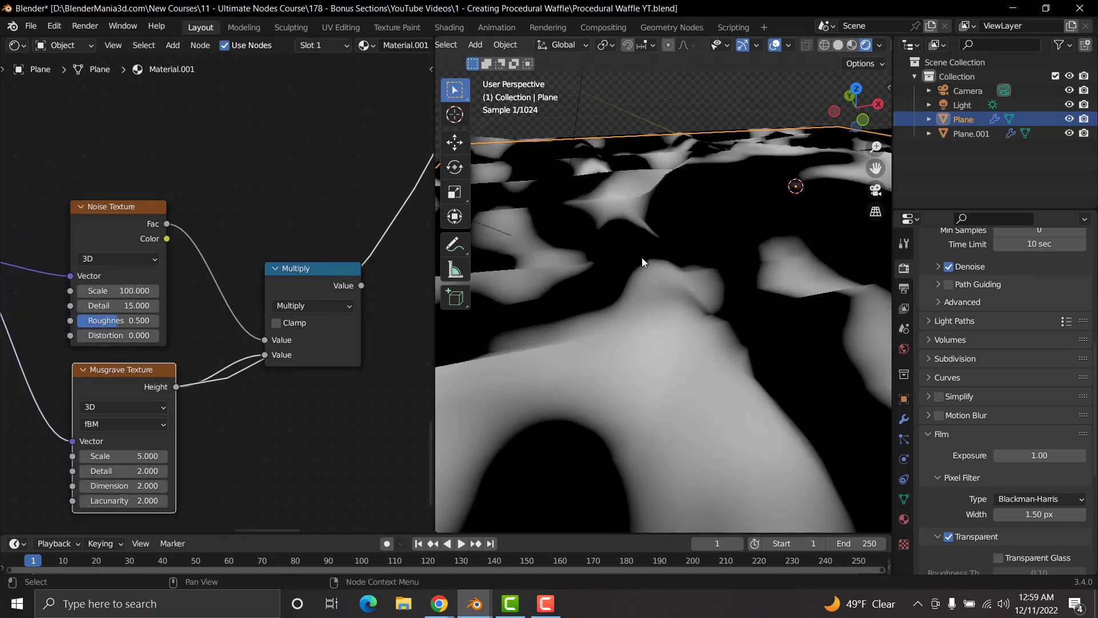
{"action": "left_click", "coordinate": [85, 205]}
{"action": "left_click", "coordinate": [83, 206]}
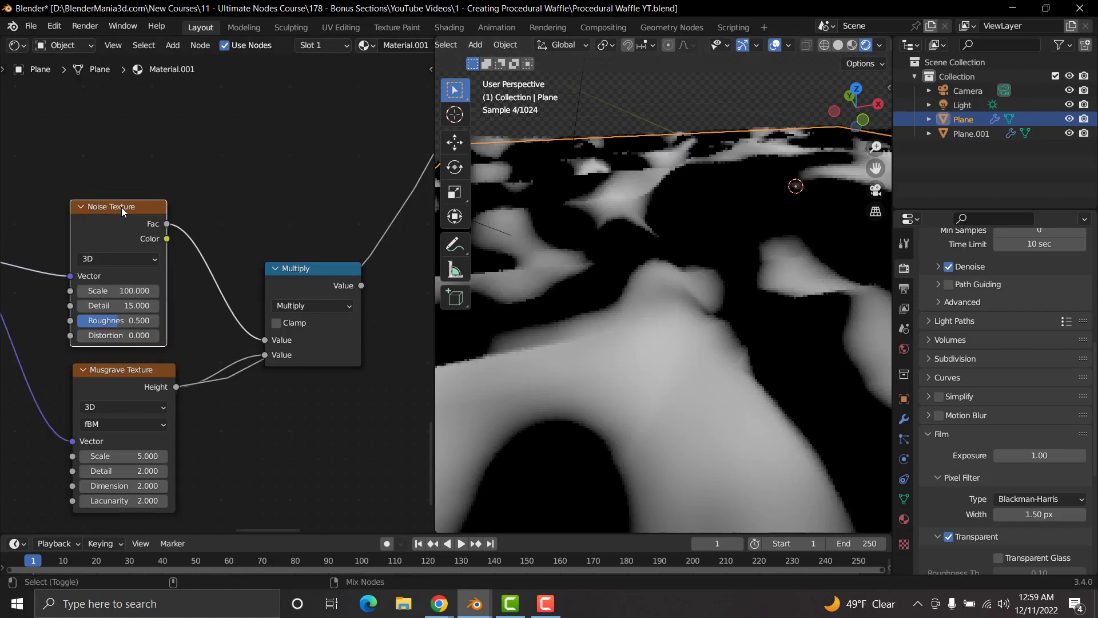
{"action": "left_click", "coordinate": [121, 207], "text": "ctrl+shift"}
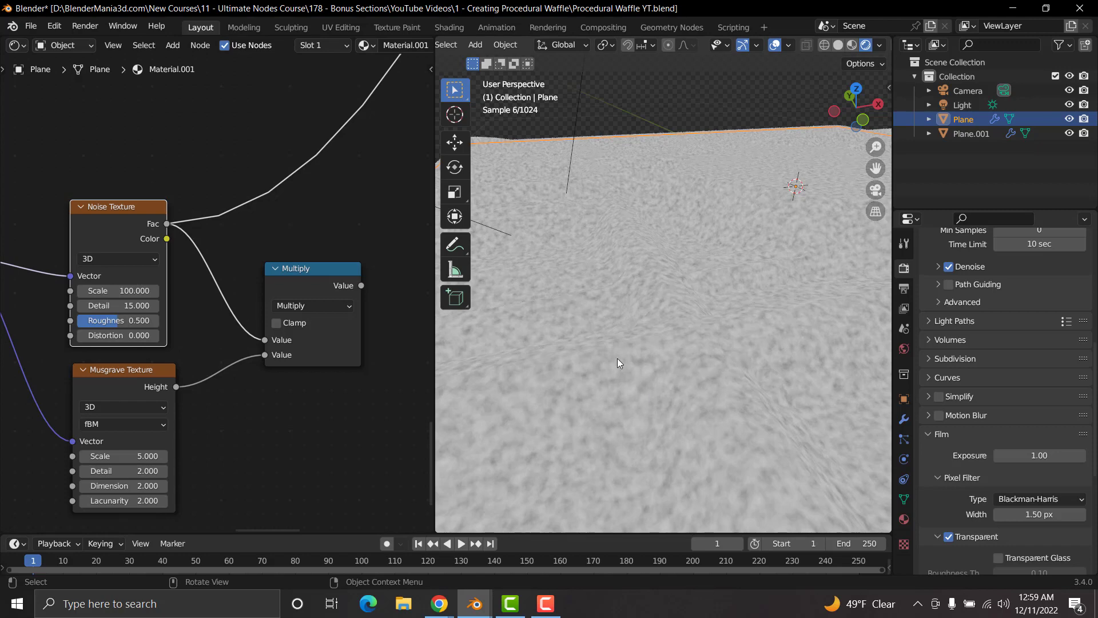
{"action": "left_click", "coordinate": [338, 272], "text": "ctrl+shift"}
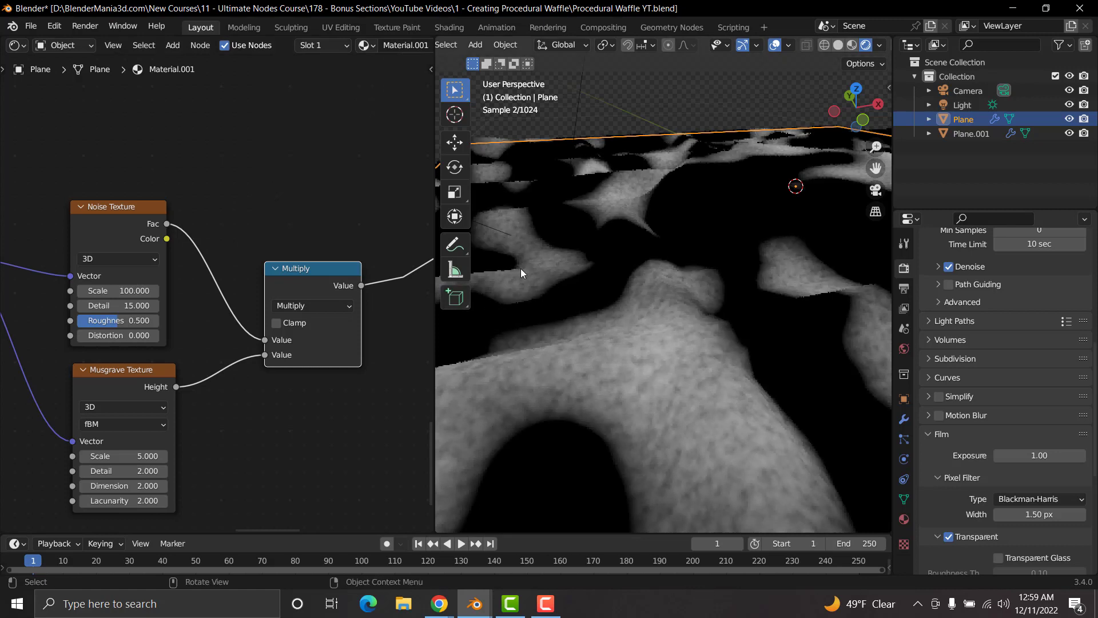
{"action": "left_click", "coordinate": [126, 372], "text": "ctrl+shift"}
{"action": "left_click", "coordinate": [321, 273], "text": "ctrl+shift"}
{"action": "scroll", "coordinate": [716, 309], "scroll_direction": "down", "scroll_amount": 5}
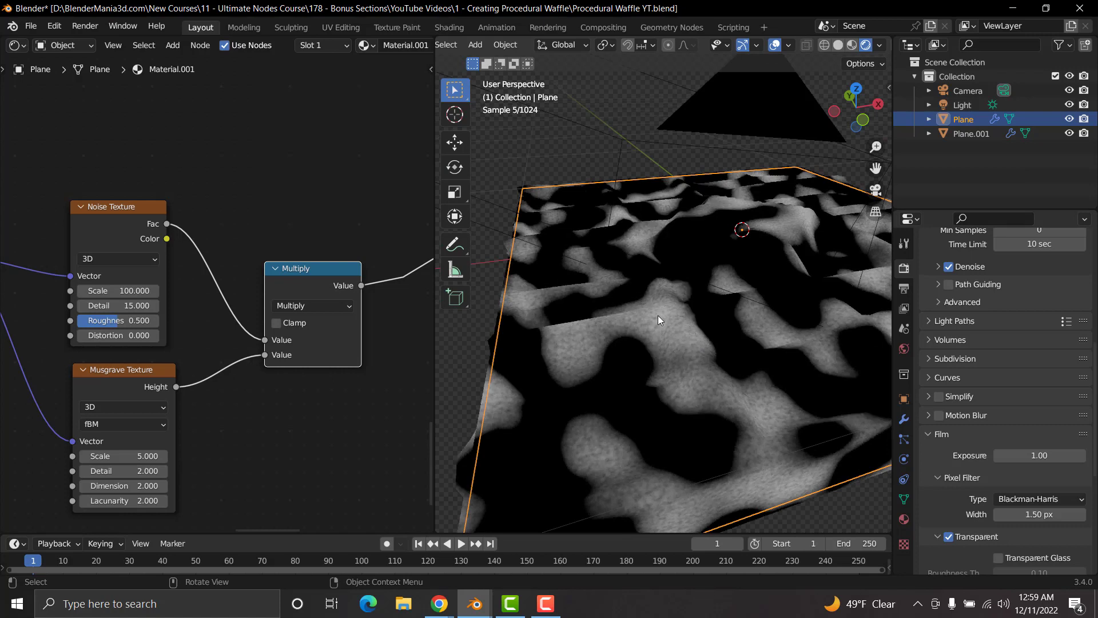
{"action": "scroll", "coordinate": [721, 389], "scroll_direction": "up", "scroll_amount": 3}
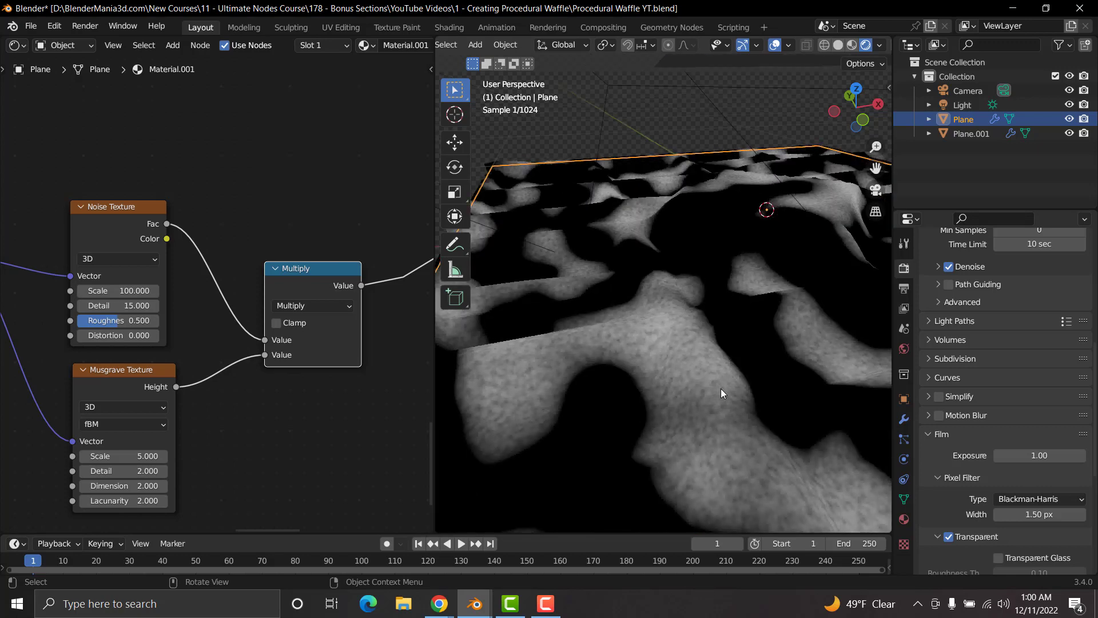
Step: Insert a ColorRamp between the Noise Texture and the Multiply node, with the black stop at about 0.62 and the white stop at about 0.68
{"action": "middle_click_drag", "start_coordinate": [129, 163], "coordinate": [170, 273]}
{"action": "key", "text": "shift+a"}
{"action": "left_click", "coordinate": [281, 219]}
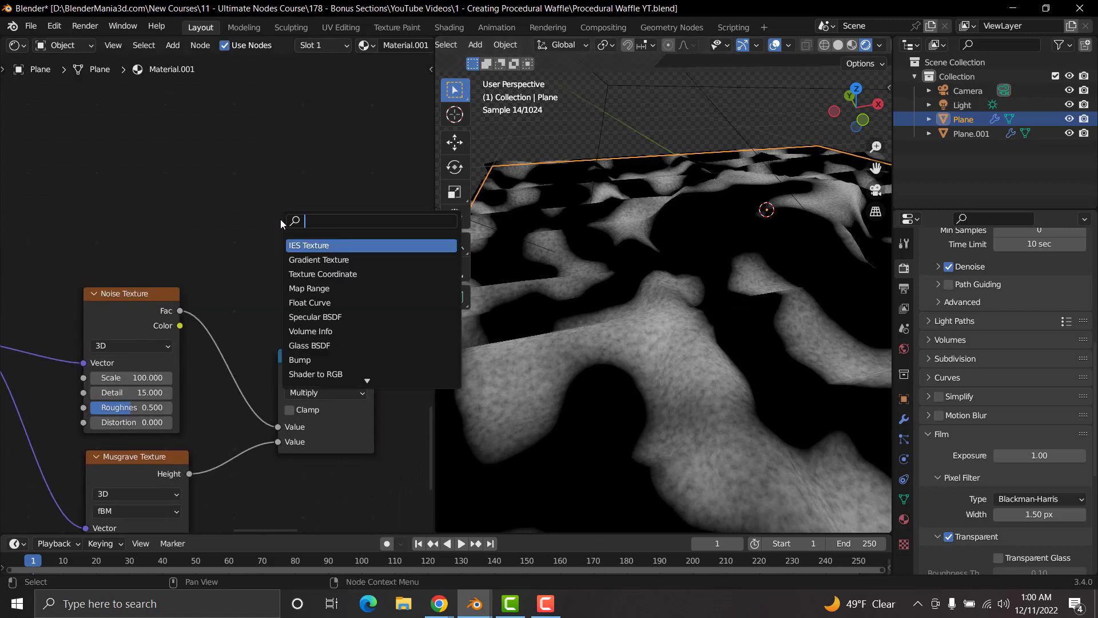
{"action": "type", "text": "color"}
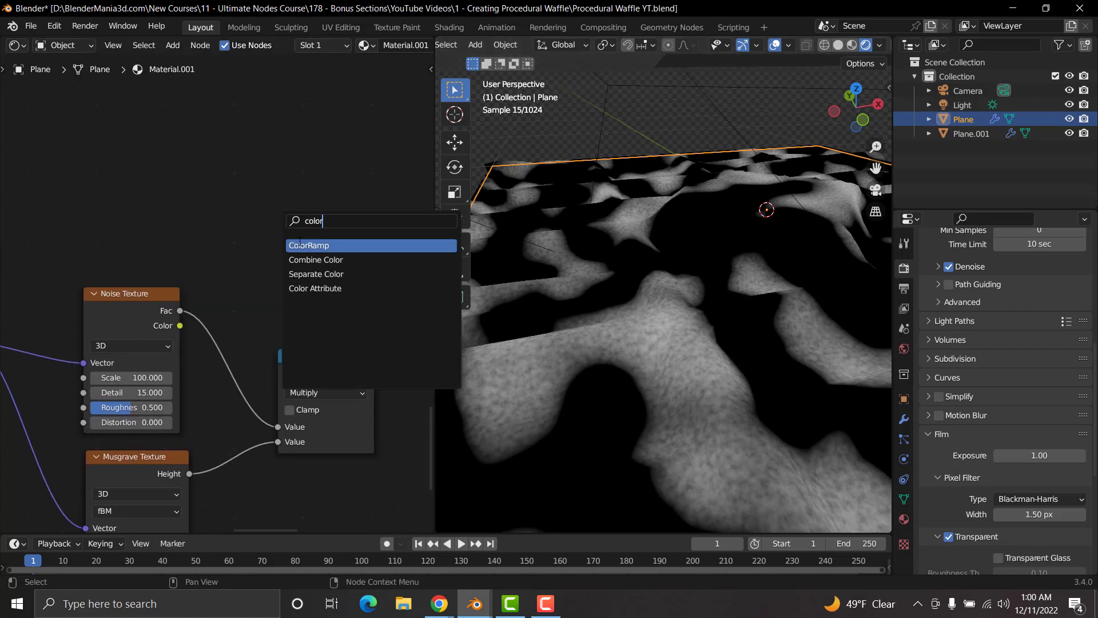
{"action": "key", "text": "Return"}
{"action": "left_click", "coordinate": [253, 297]}
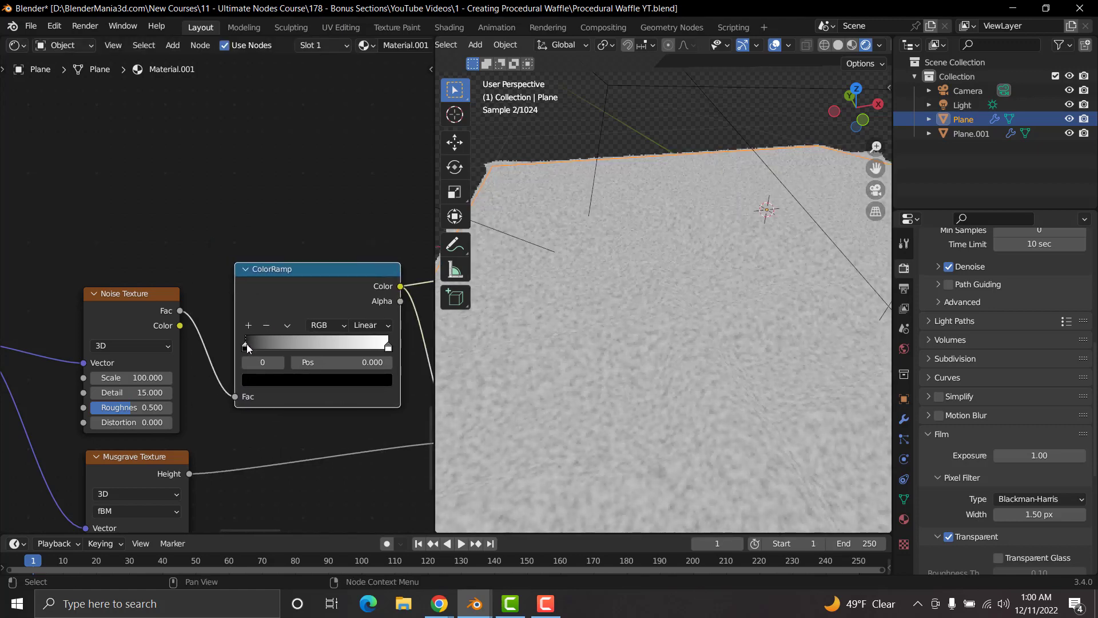
{"action": "left_click_drag", "start_coordinate": [265, 342], "coordinate": [341, 341]}
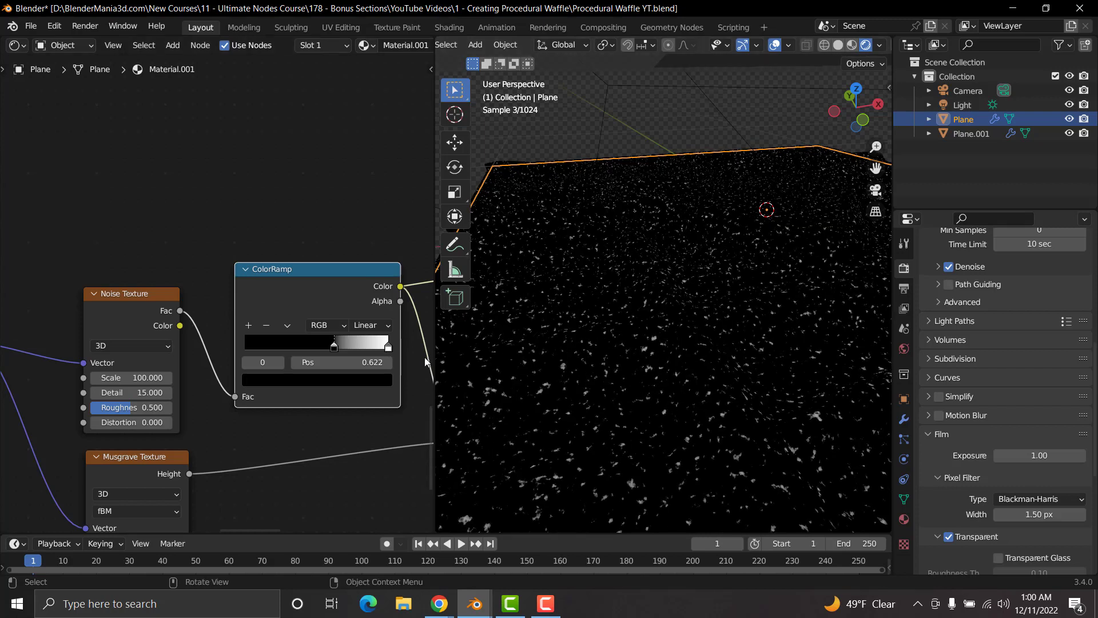
{"action": "left_click_drag", "start_coordinate": [389, 346], "coordinate": [342, 349]}
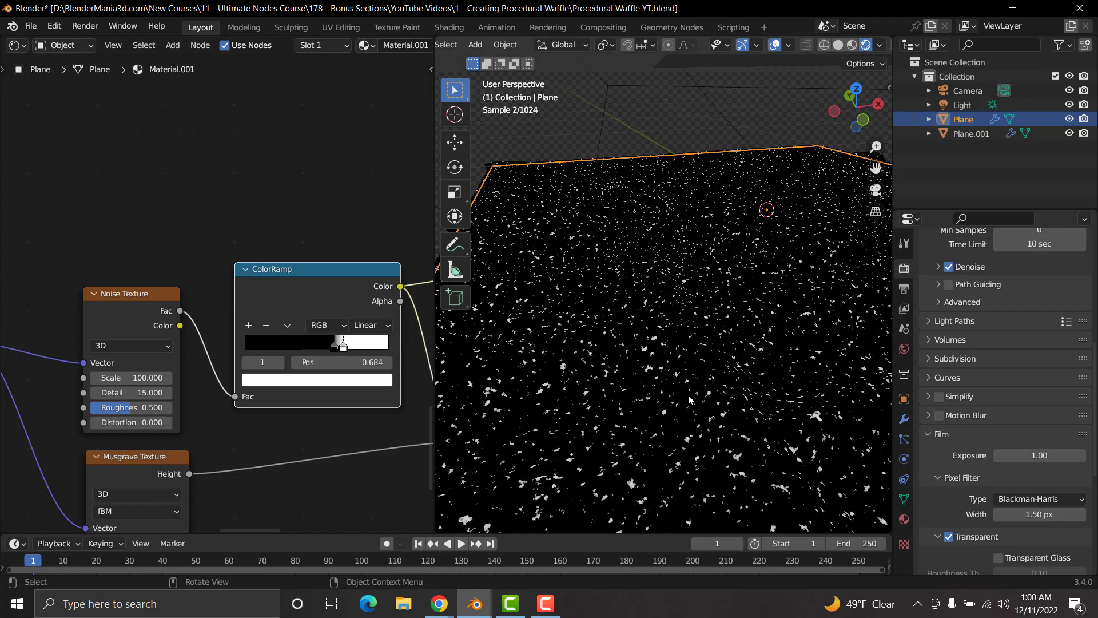
Step: Preview the Multiply node on the plane and mute then unmute the ColorRamp to compare its effect on the speckles
{"action": "middle_click_drag", "start_coordinate": [306, 390], "coordinate": [120, 355]}
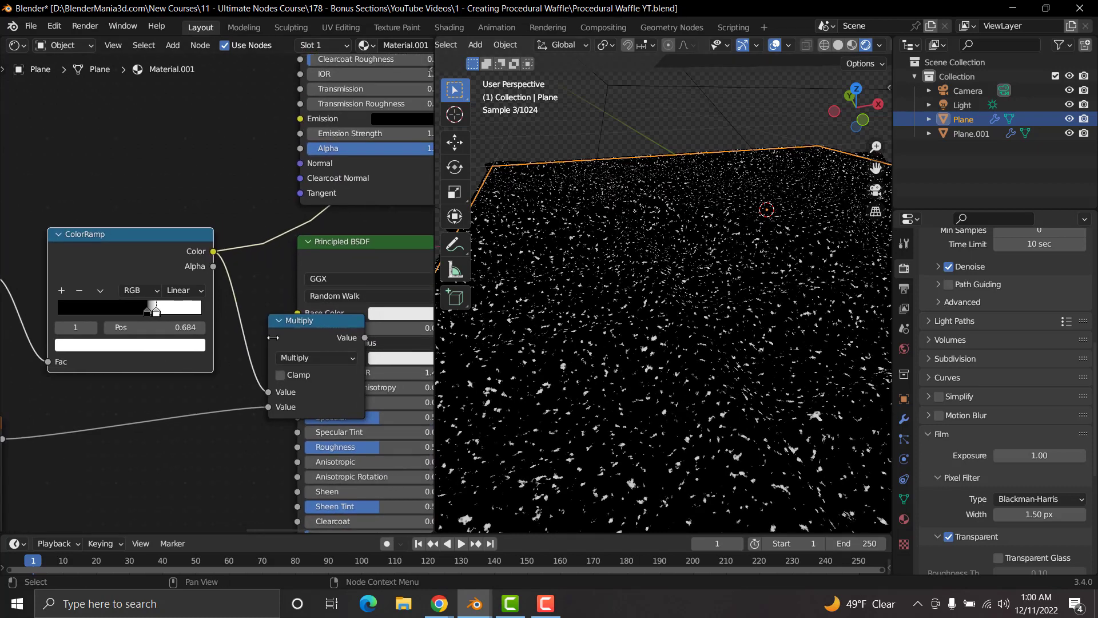
{"action": "left_click", "coordinate": [290, 322], "text": "ctrl+shift"}
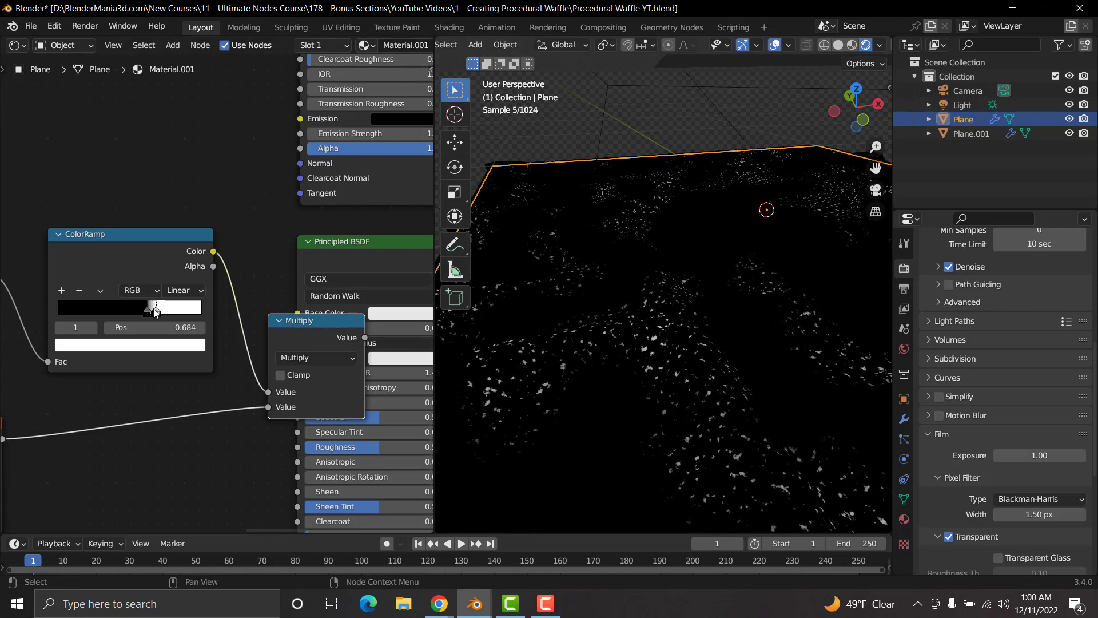
{"action": "scroll", "coordinate": [156, 312], "scroll_direction": "up", "scroll_amount": 3}
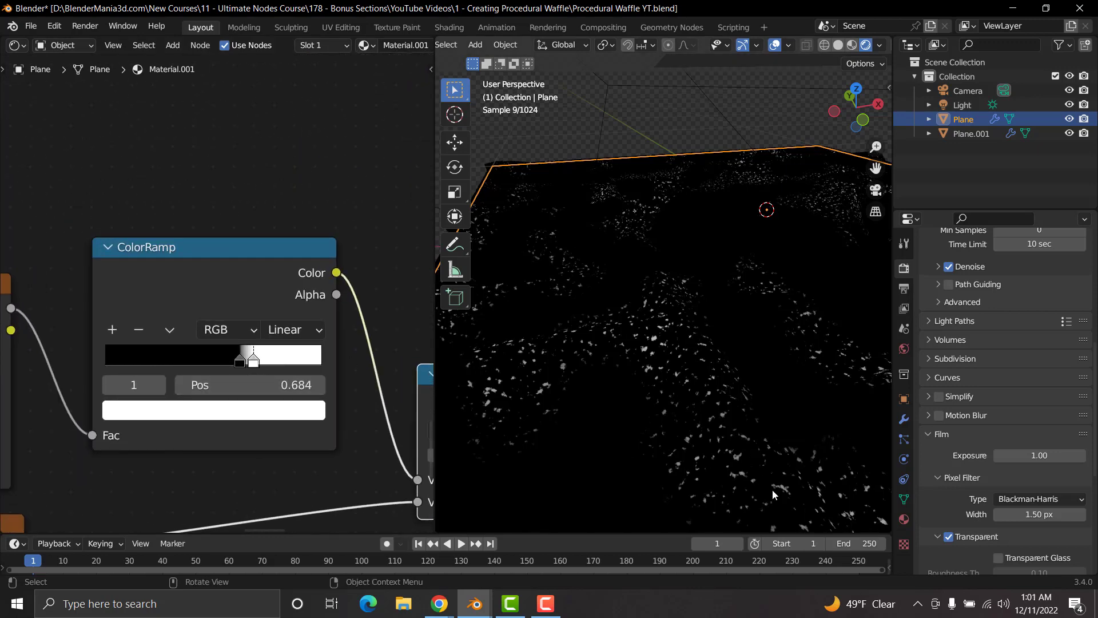
{"action": "left_click", "coordinate": [227, 260]}
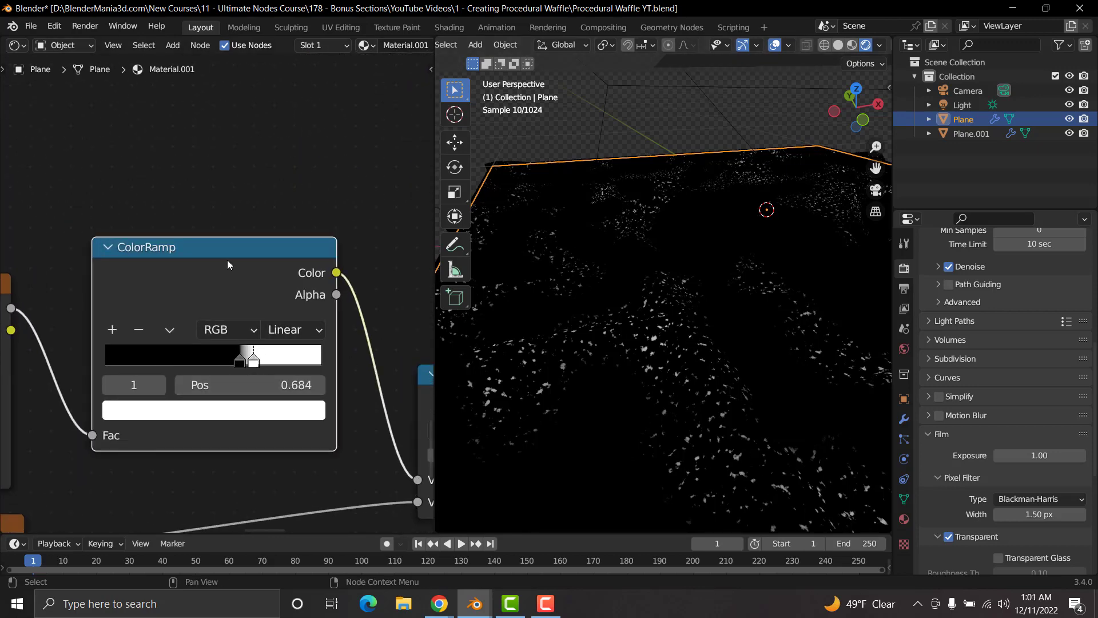
{"action": "key", "text": "m"}
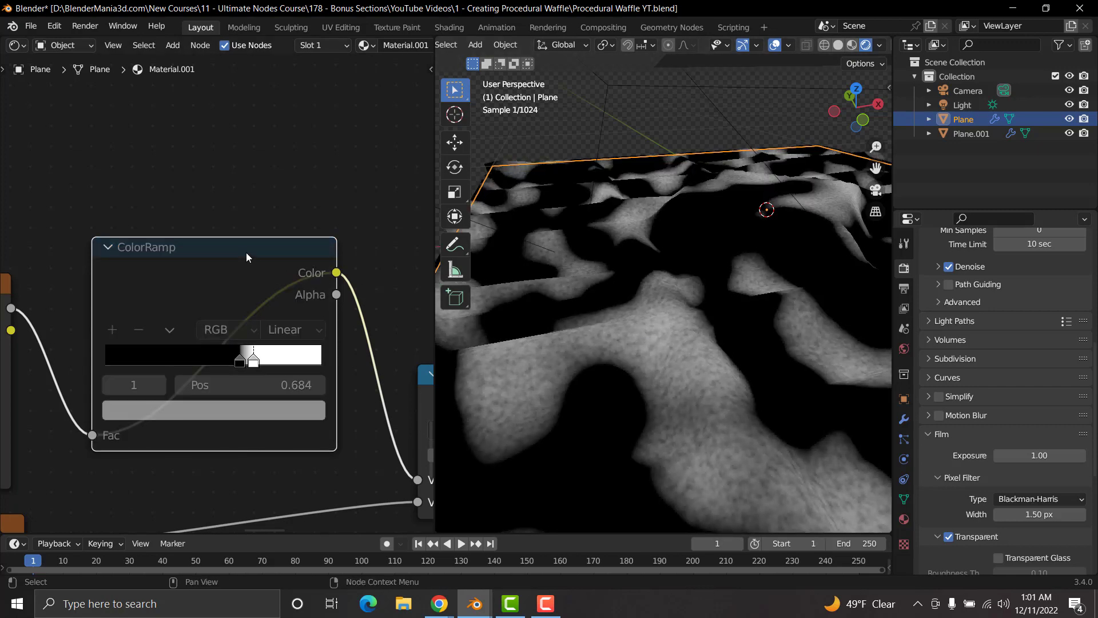
{"action": "key", "text": "m"}
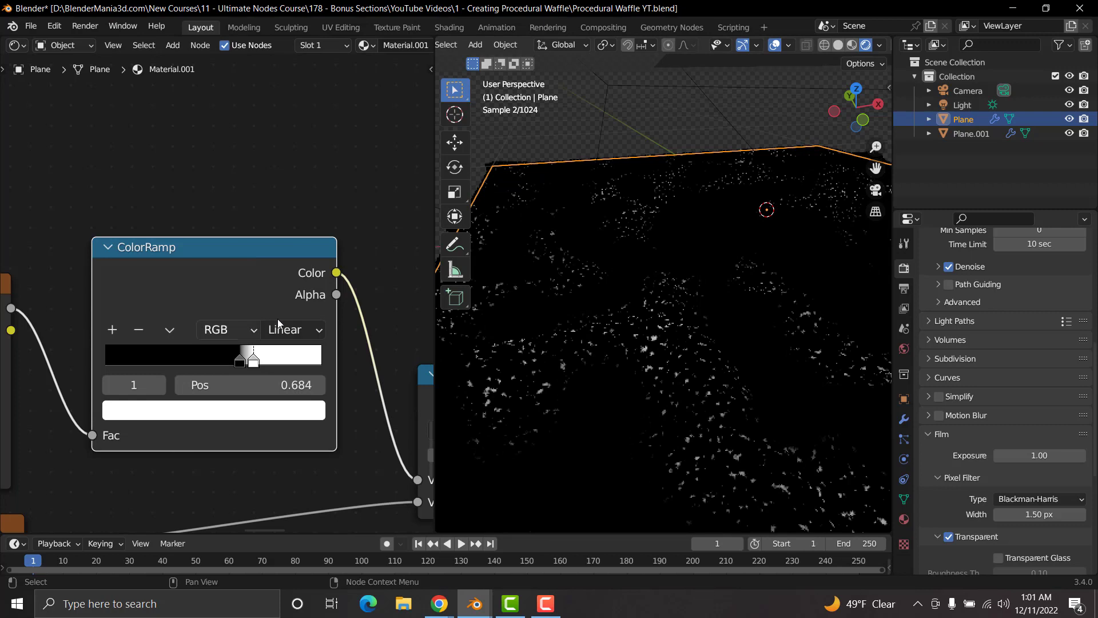
{"action": "scroll", "coordinate": [277, 318], "scroll_direction": "down", "scroll_amount": 5}
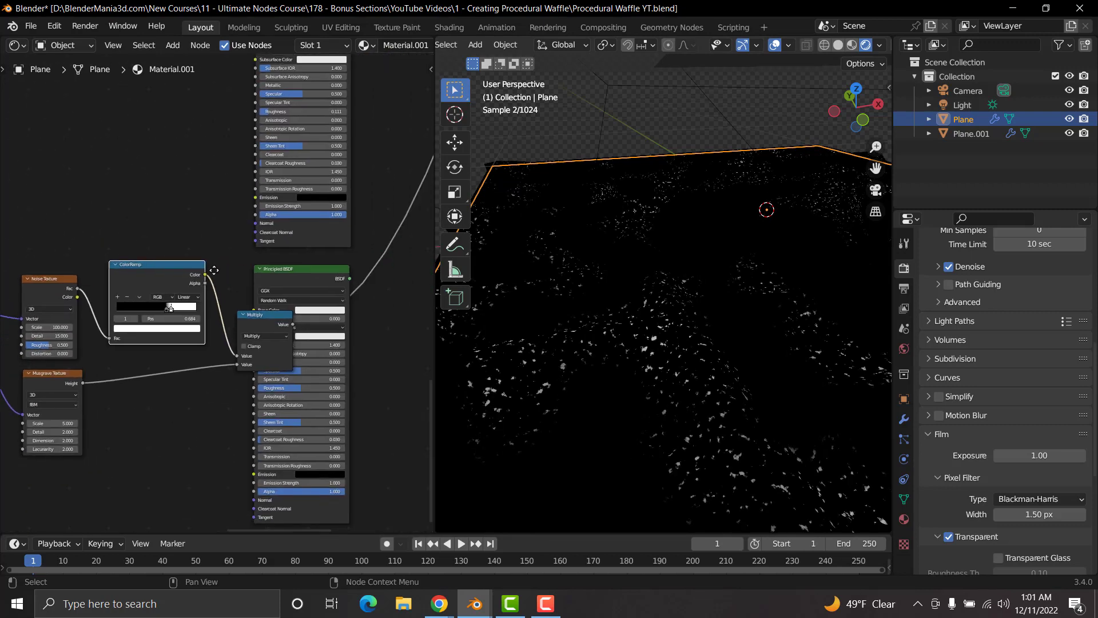
Step: Move the unconnected Principled BSDF clear of the Multiply node
{"action": "middle_click_drag", "start_coordinate": [214, 270], "coordinate": [165, 264]}
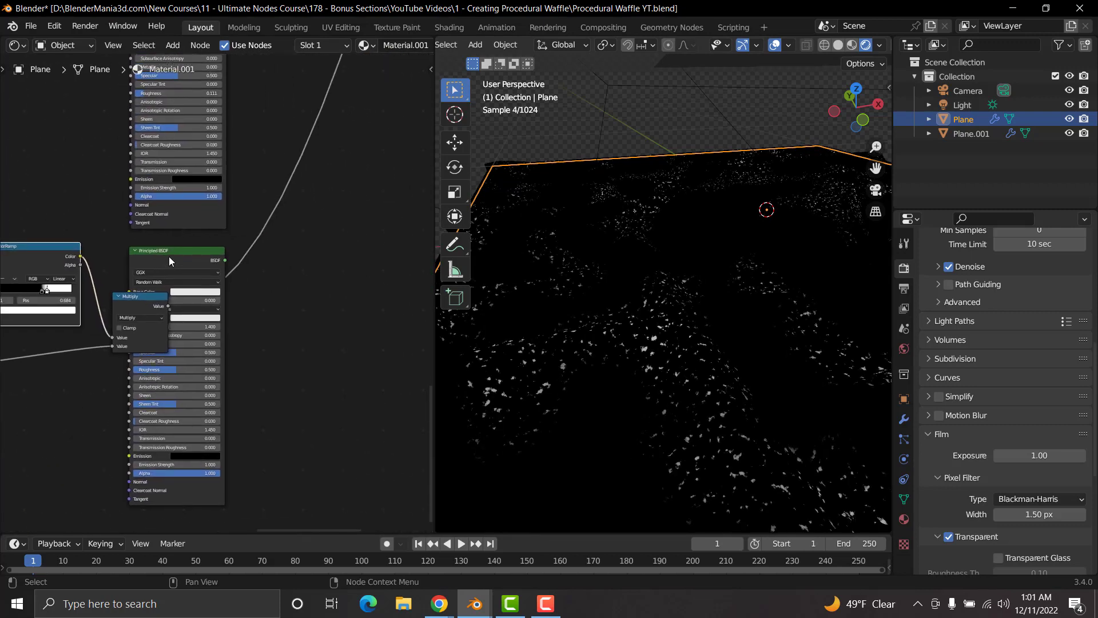
{"action": "left_click_drag", "start_coordinate": [169, 257], "coordinate": [219, 321]}
{"action": "scroll", "coordinate": [227, 296], "scroll_direction": "up", "scroll_amount": 2}
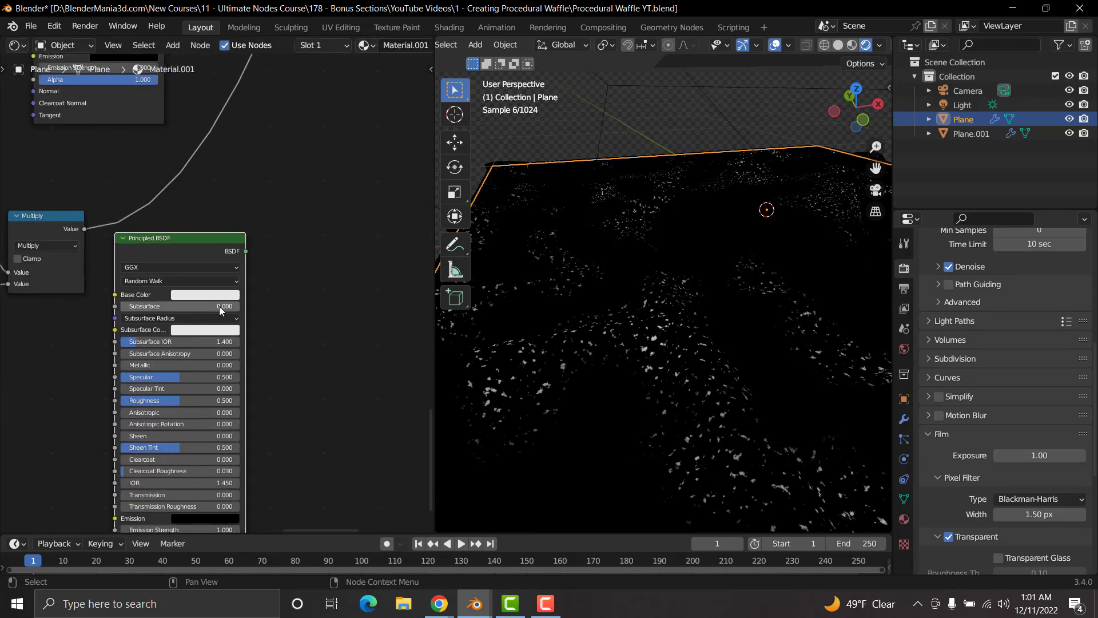
{"action": "middle_click_drag", "start_coordinate": [236, 361], "coordinate": [230, 268]}
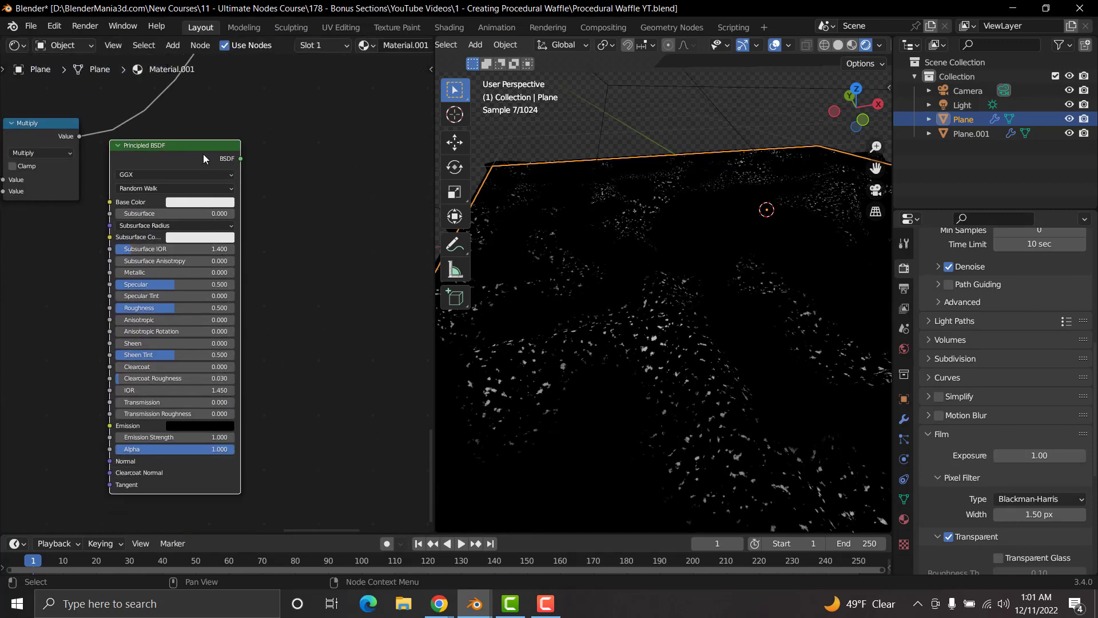
Step: Move the Displacement node and the last Mix Shader closer to the Material Output to make room in the shader chain
{"action": "scroll", "coordinate": [238, 133], "scroll_direction": "down", "scroll_amount": 7}
{"action": "middle_click_drag", "start_coordinate": [262, 209], "coordinate": [253, 379]}
{"action": "middle_click_drag", "start_coordinate": [231, 215], "coordinate": [225, 362]}
{"action": "middle_click_drag", "start_coordinate": [255, 264], "coordinate": [216, 358]}
{"action": "scroll", "coordinate": [252, 215], "scroll_direction": "down", "scroll_amount": 9}
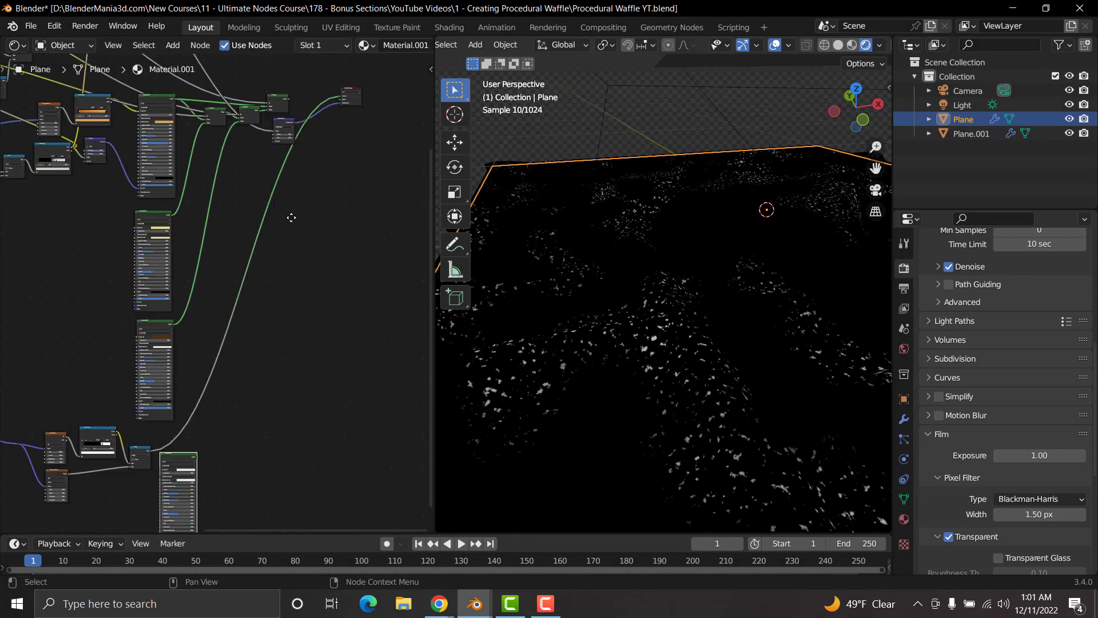
{"action": "scroll", "coordinate": [284, 268], "scroll_direction": "up", "scroll_amount": 8}
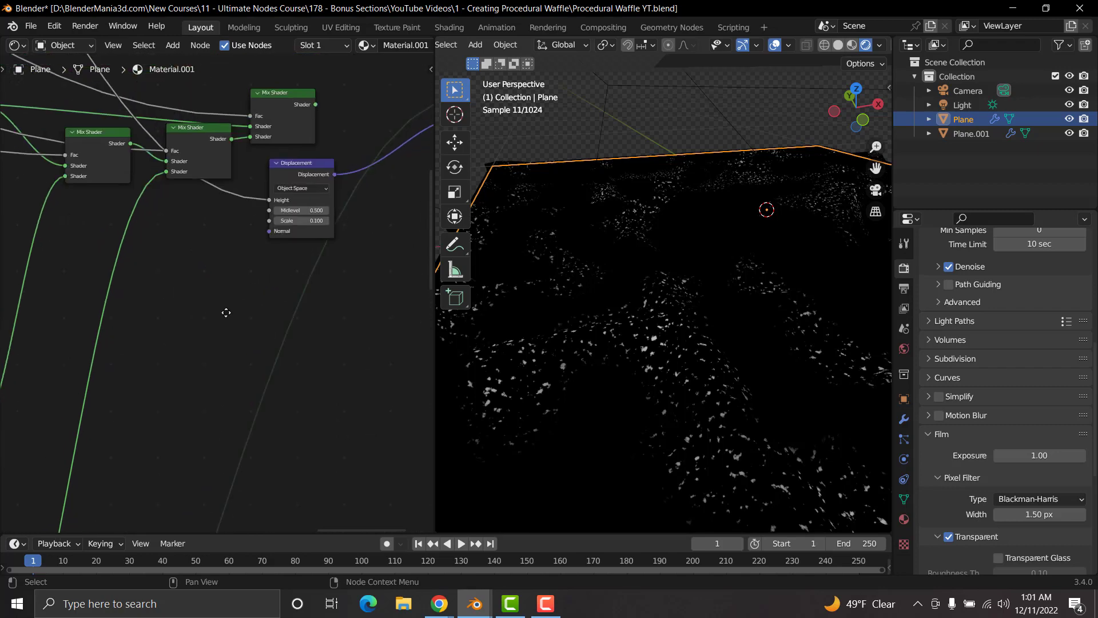
{"action": "middle_click_drag", "start_coordinate": [226, 312], "coordinate": [160, 351]}
{"action": "left_click_drag", "start_coordinate": [201, 239], "coordinate": [362, 250]}
{"action": "left_click_drag", "start_coordinate": [206, 162], "coordinate": [266, 140]}
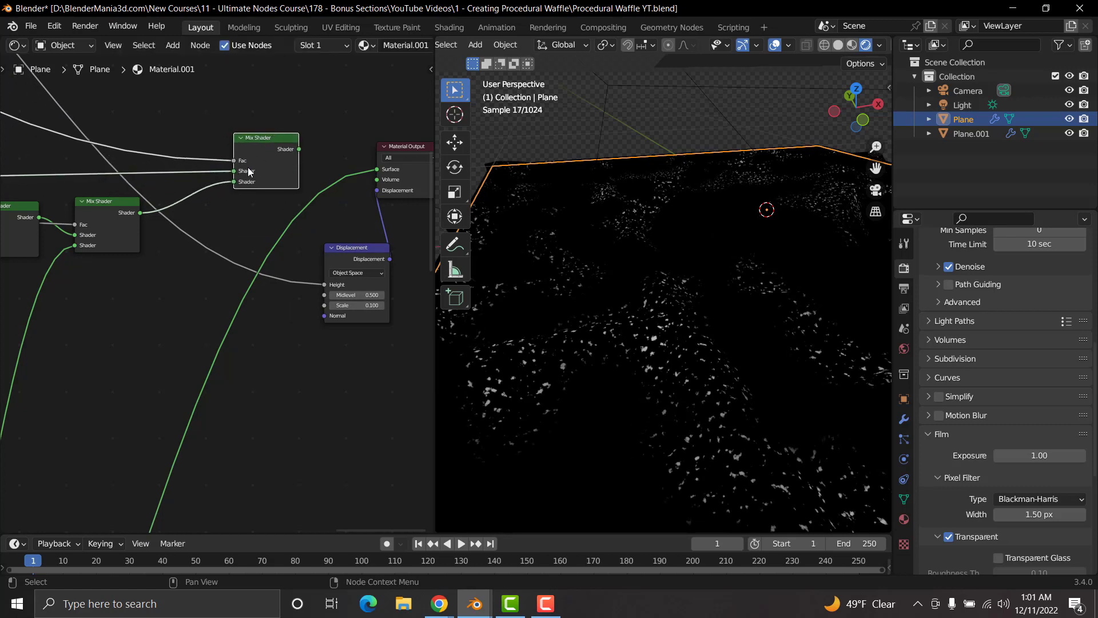
Step: Preview the ColorRamp that drives the last Mix Shader's Fac from the waffle's side and underside, and restore the final shader preview
{"action": "scroll", "coordinate": [249, 170], "scroll_direction": "down", "scroll_amount": 6}
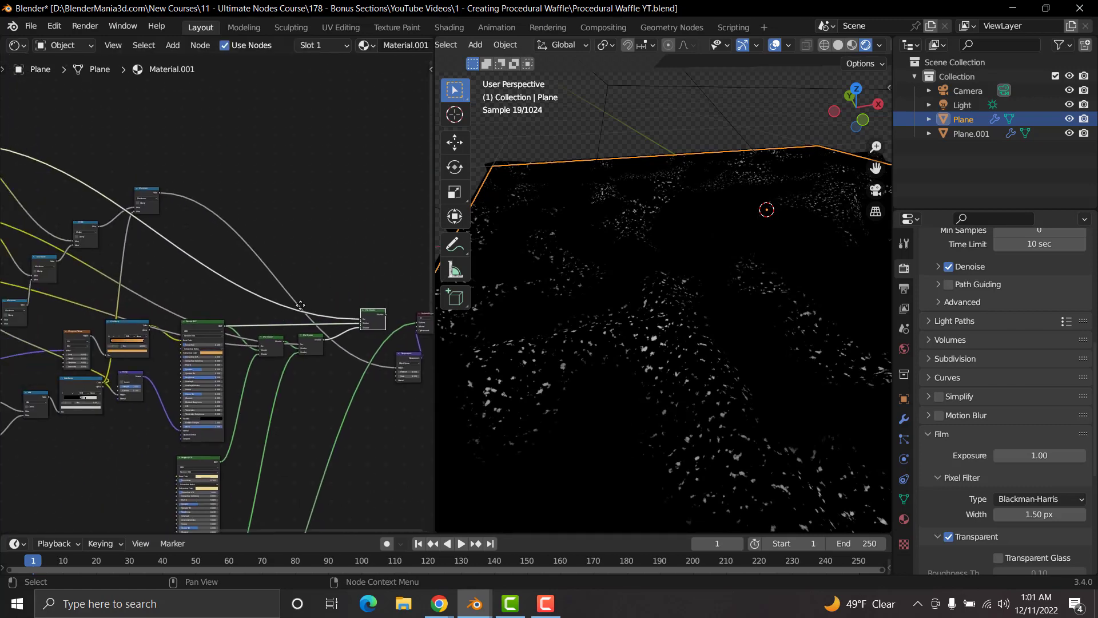
{"action": "middle_click_drag", "start_coordinate": [300, 306], "coordinate": [320, 323]}
{"action": "middle_click_drag", "start_coordinate": [56, 188], "coordinate": [204, 258]}
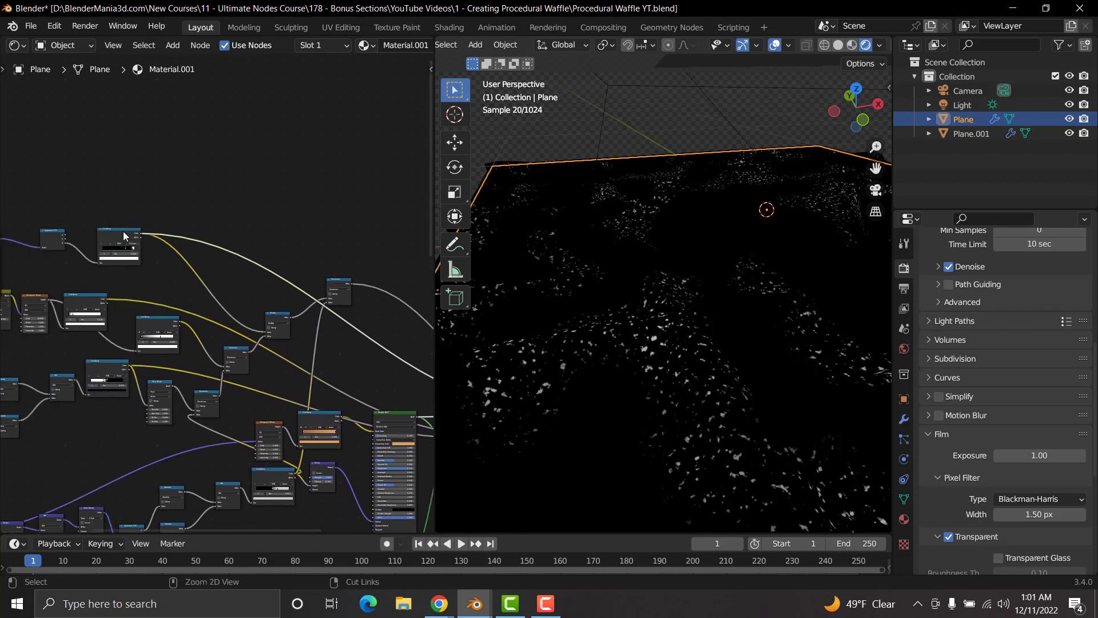
{"action": "left_click", "coordinate": [123, 234], "text": "ctrl+shift"}
{"action": "middle_click_drag", "start_coordinate": [595, 298], "coordinate": [645, 294]}
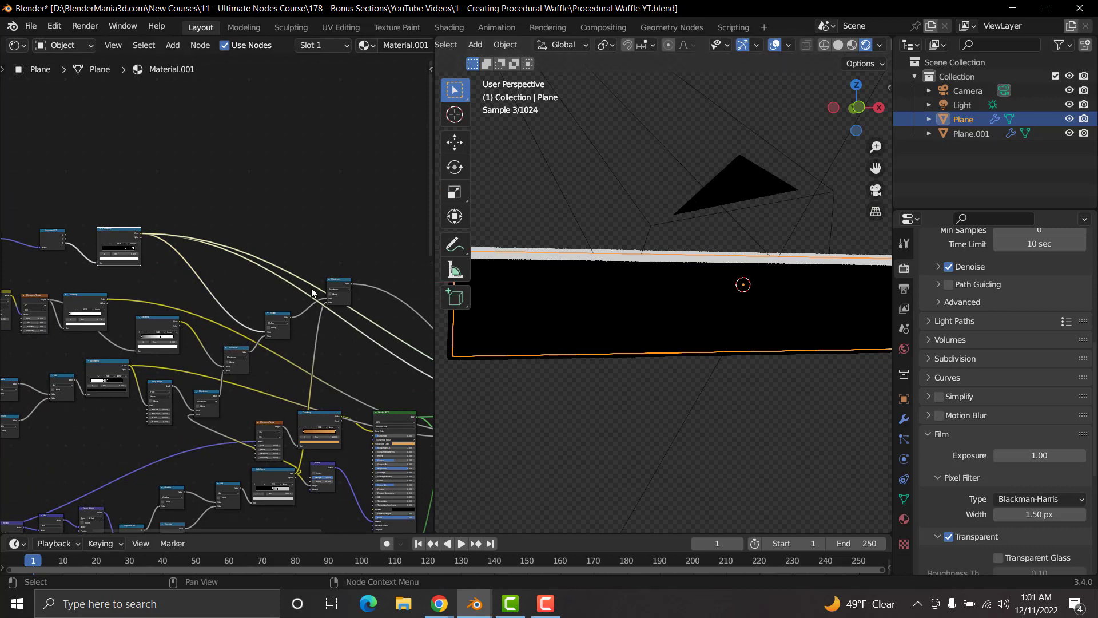
{"action": "middle_click_drag", "start_coordinate": [311, 288], "coordinate": [93, 187]}
{"action": "middle_click_drag", "start_coordinate": [701, 240], "coordinate": [697, 283]}
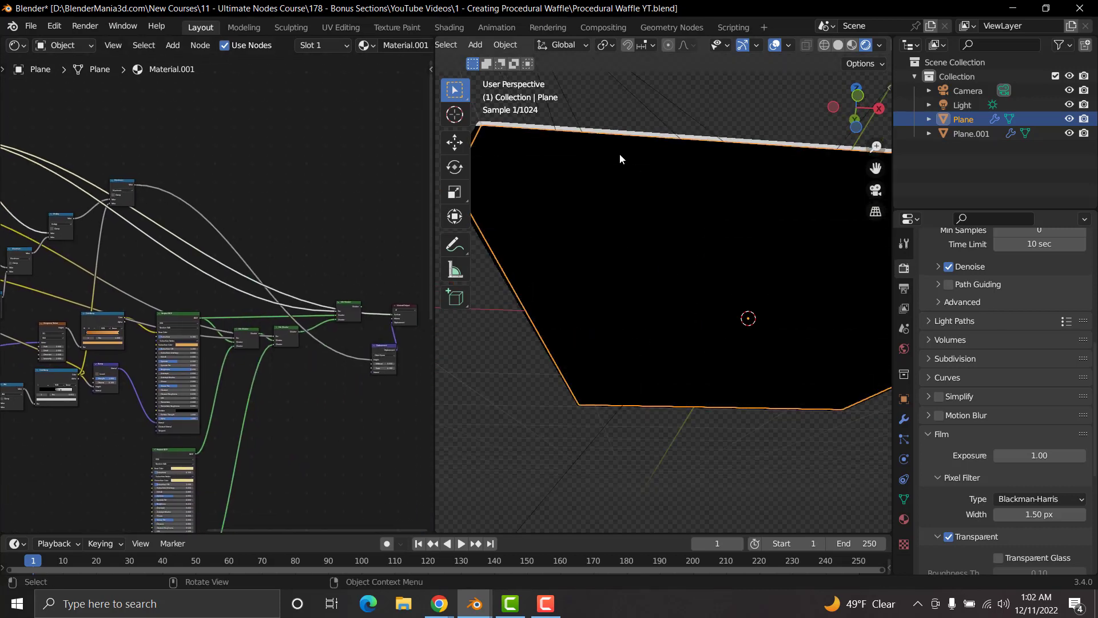
{"action": "scroll", "coordinate": [246, 326], "scroll_direction": "up", "scroll_amount": 5}
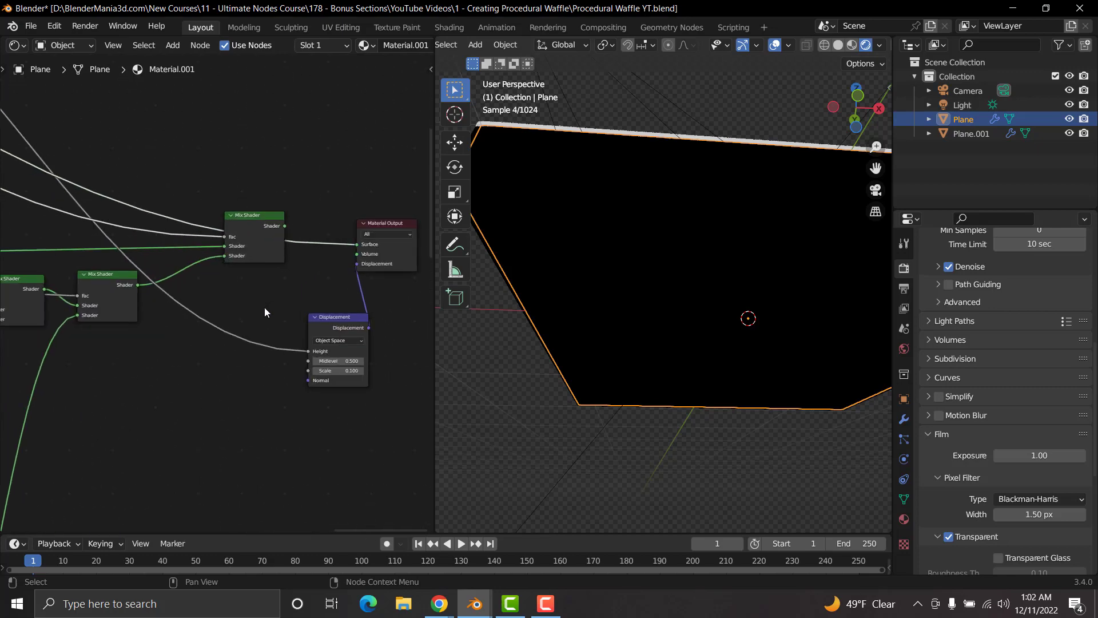
{"action": "scroll", "coordinate": [264, 307], "scroll_direction": "up", "scroll_amount": 2}
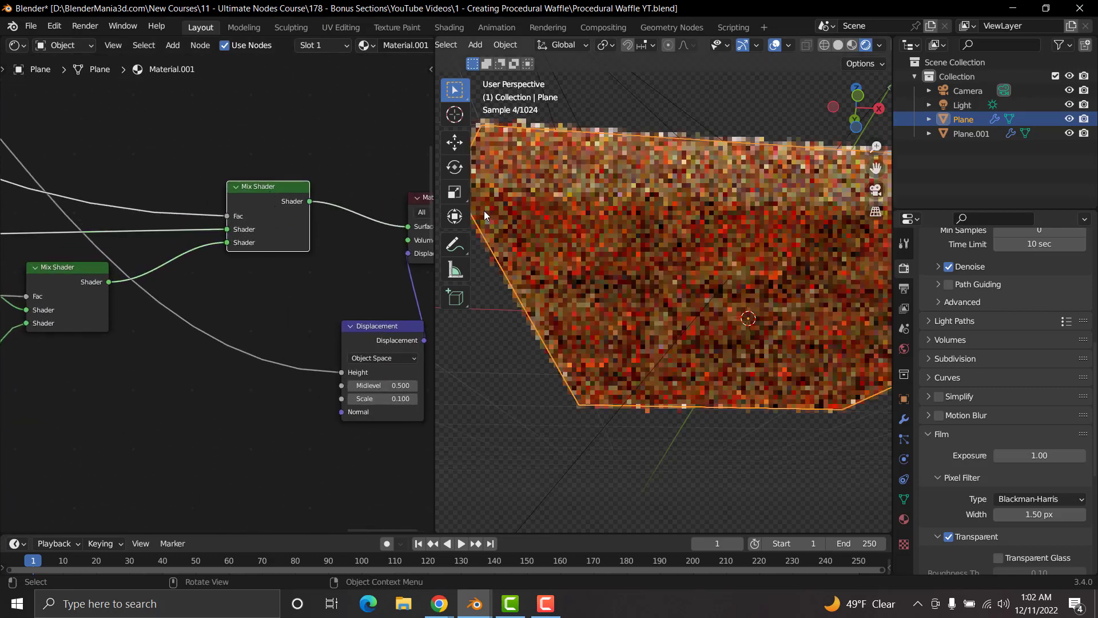
Step: Duplicate the second Mix Shader and insert the copy on the link between it and the last Mix Shader
{"action": "middle_click_drag", "start_coordinate": [115, 280], "coordinate": [173, 267]}
{"action": "left_click", "coordinate": [122, 255]}
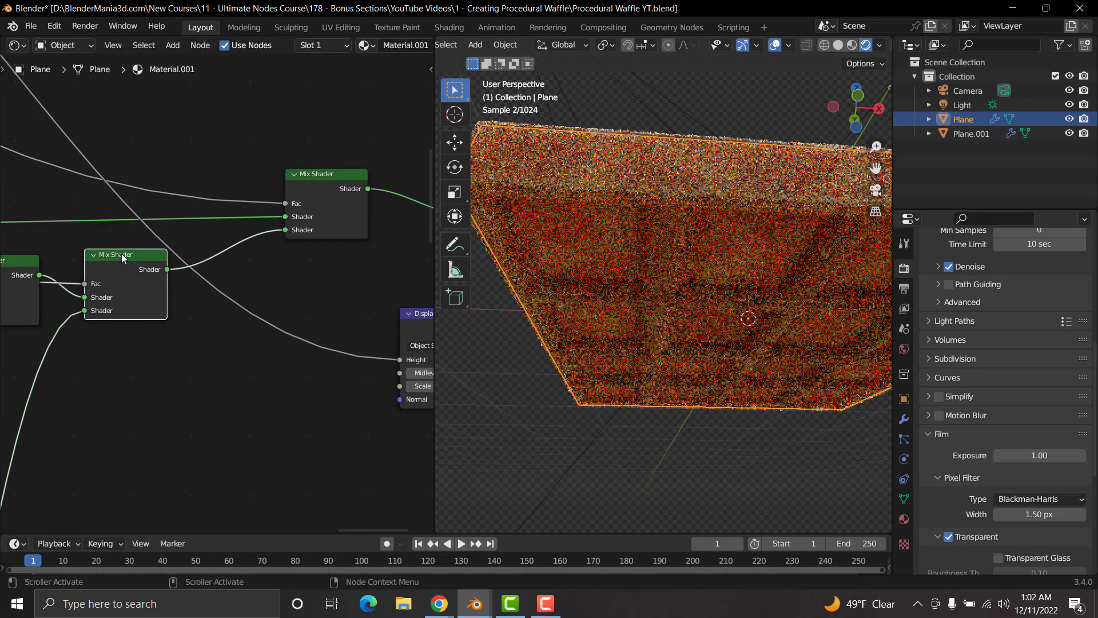
{"action": "key", "text": "shift+d"}
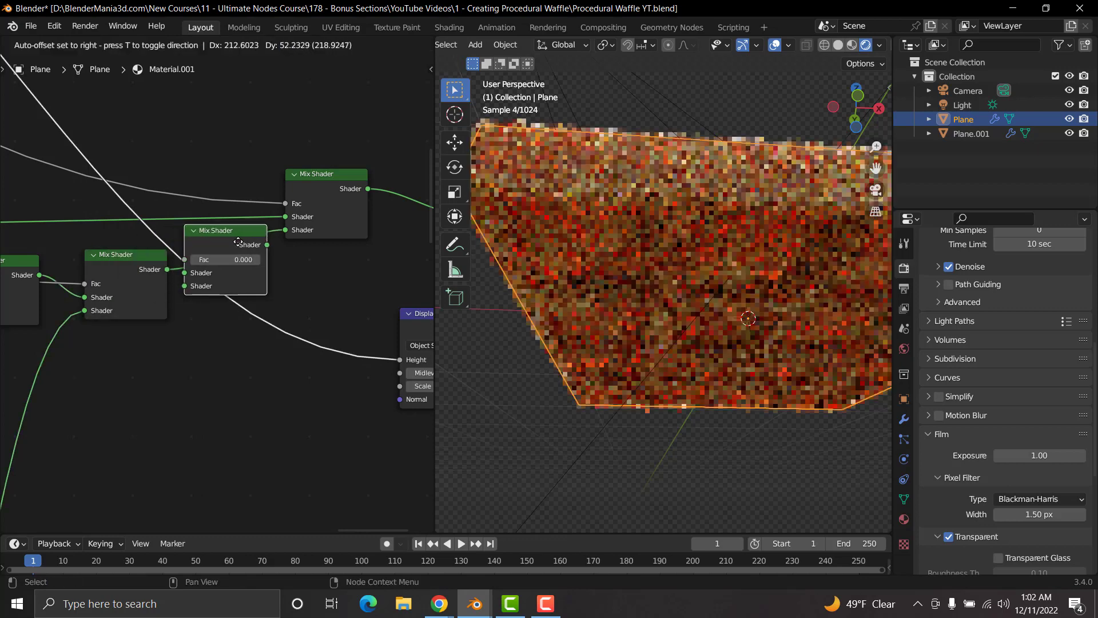
{"action": "left_click", "coordinate": [250, 250]}
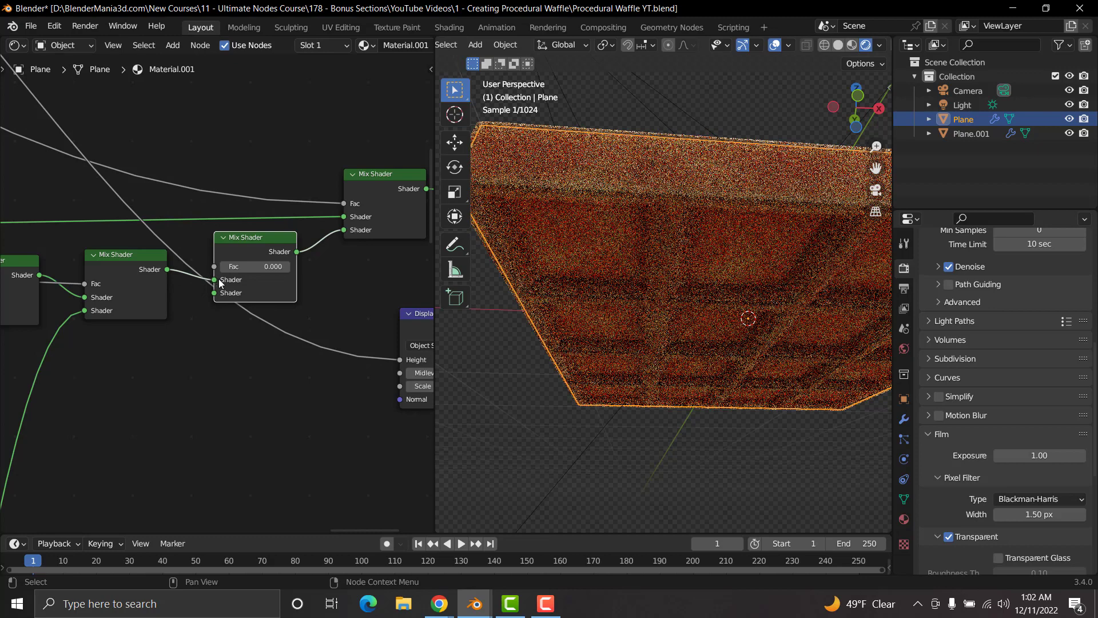
Step: Connect the new Principled BSDF's output to the second Shader input of the duplicated Mix Shader
{"action": "scroll", "coordinate": [170, 421], "scroll_direction": "down", "scroll_amount": 6}
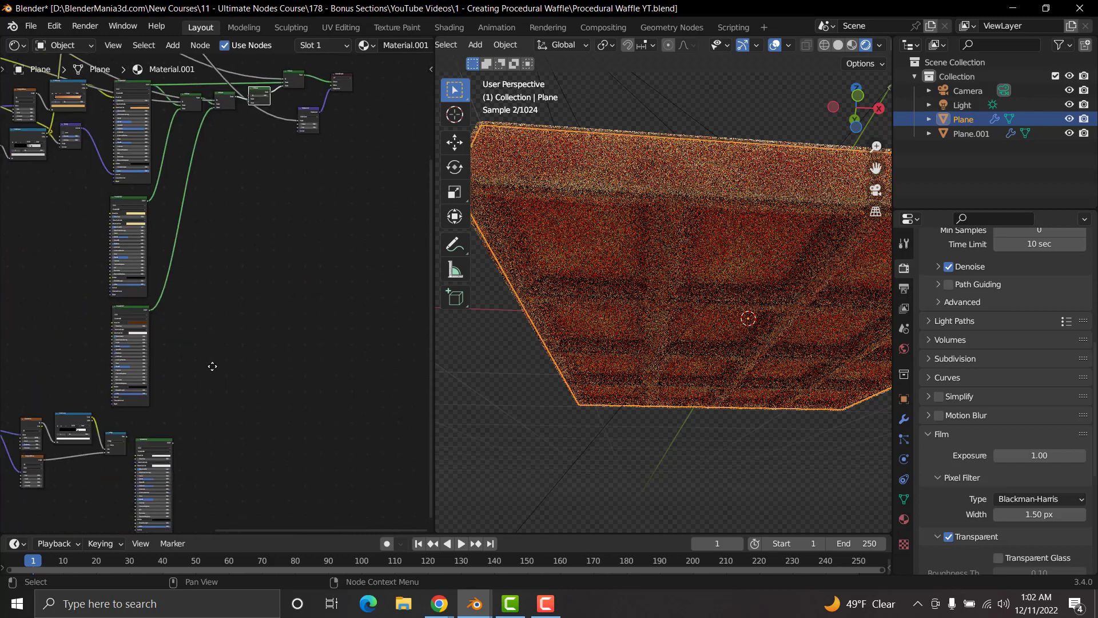
{"action": "left_click_drag", "start_coordinate": [160, 421], "coordinate": [239, 120]}
{"action": "scroll", "coordinate": [214, 234], "scroll_direction": "up", "scroll_amount": 5}
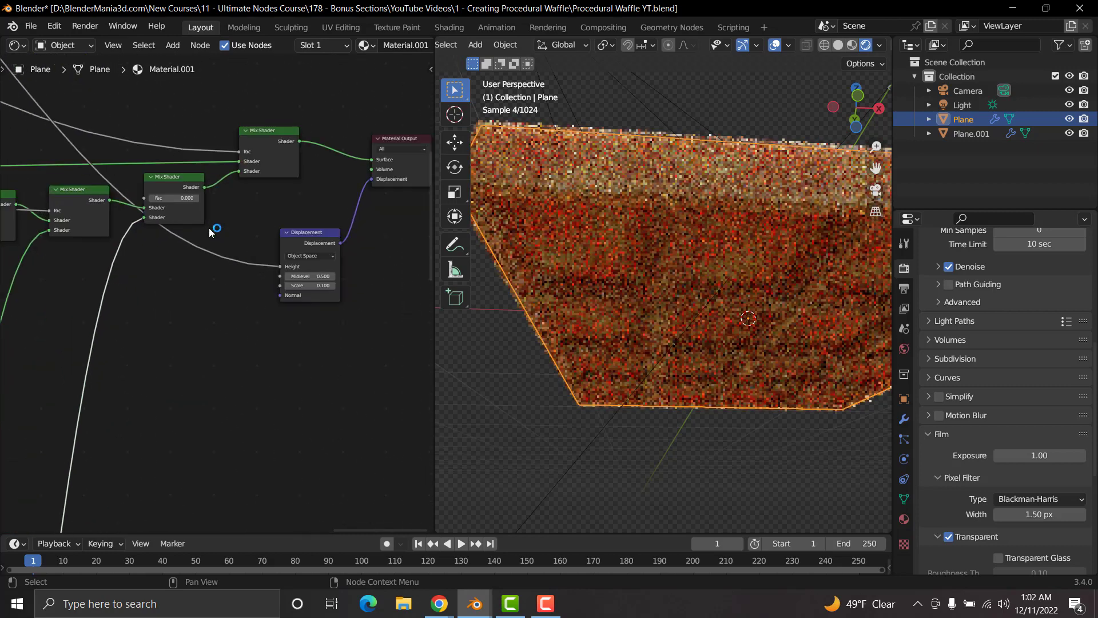
Step: Set the duplicated Mix Shader's Fac to 1.000 to check the new Principled BSDF over the whole waffle
{"action": "middle_click_drag", "start_coordinate": [681, 270], "coordinate": [677, 387]}
{"action": "scroll", "coordinate": [177, 177], "scroll_direction": "up", "scroll_amount": 3}
{"action": "middle_click_drag", "start_coordinate": [224, 247], "coordinate": [315, 351]}
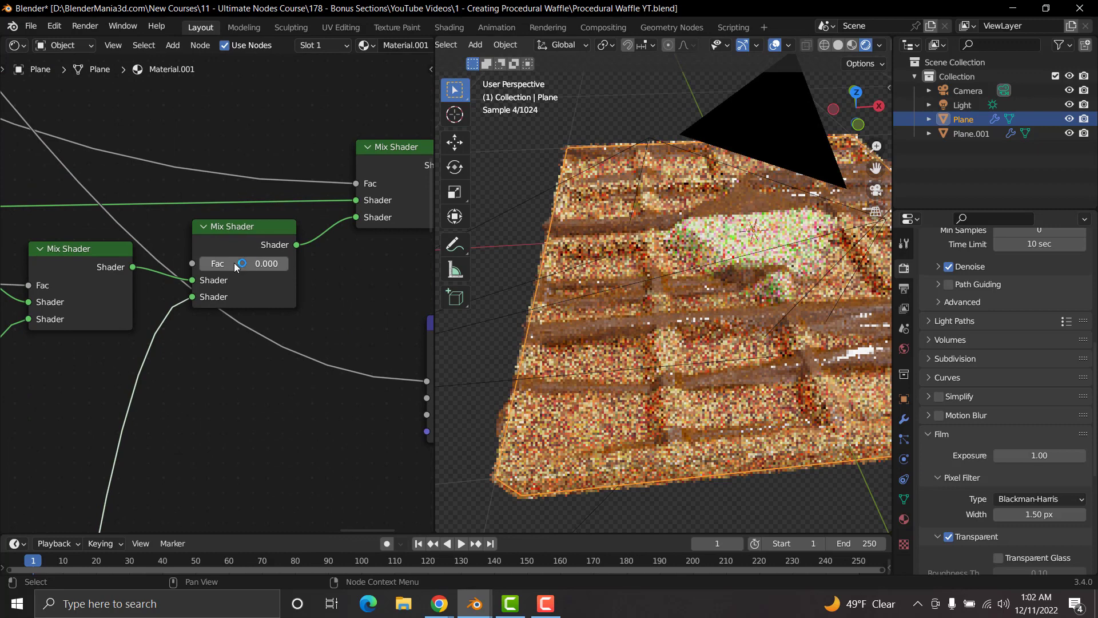
{"action": "left_click_drag", "start_coordinate": [210, 265], "coordinate": [328, 277]}
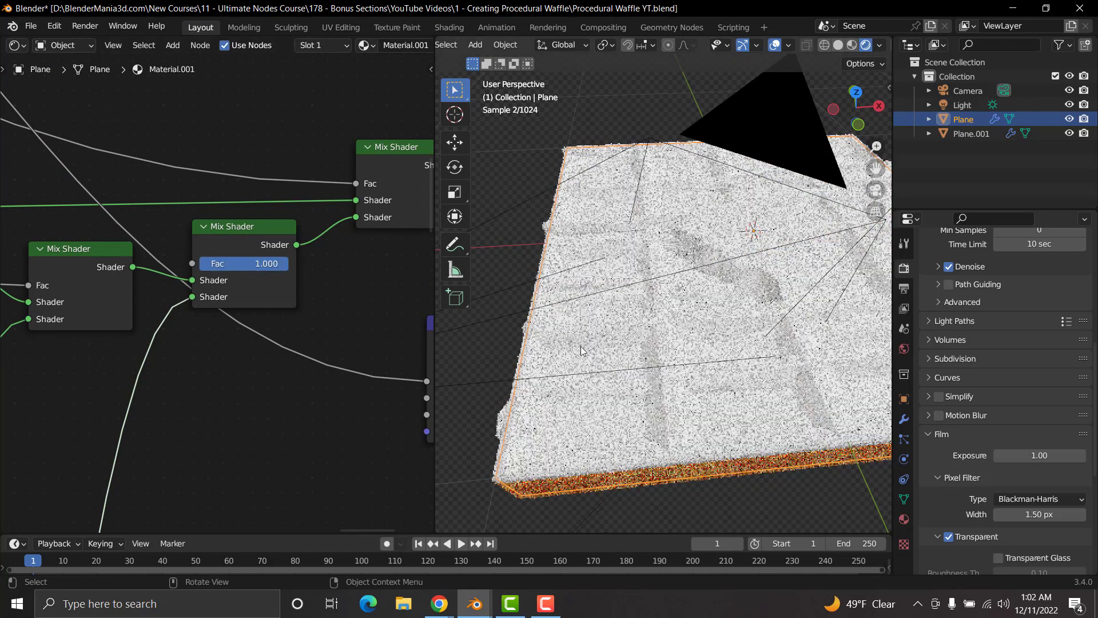
{"action": "scroll", "coordinate": [652, 359], "scroll_direction": "down", "scroll_amount": 5}
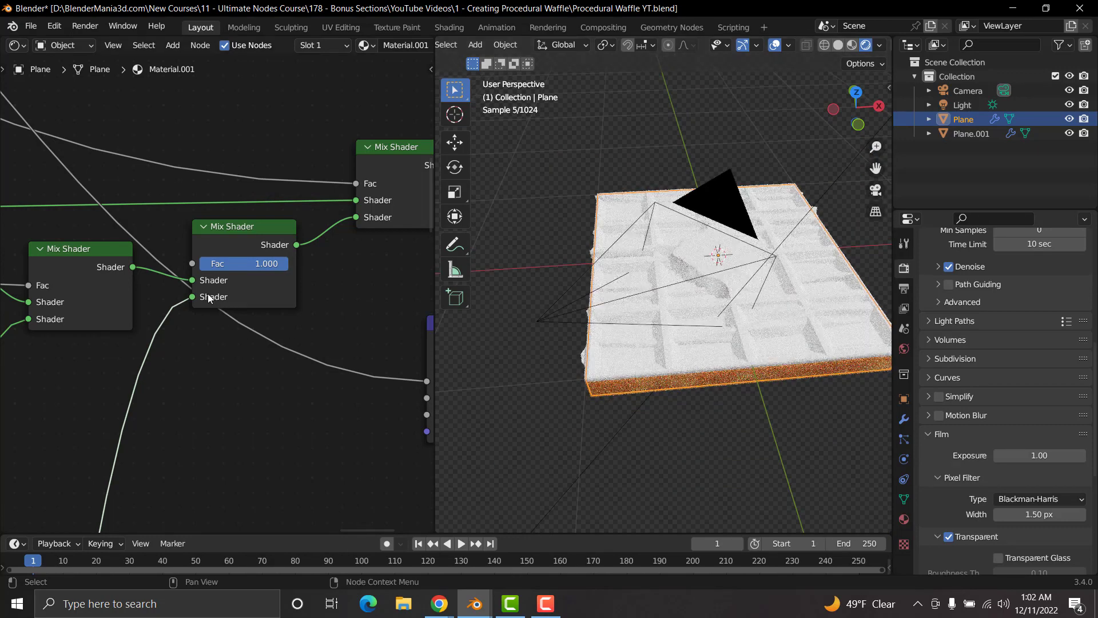
Step: Preview the Multiply node's speckle mask up close on the waffle
{"action": "scroll", "coordinate": [190, 317], "scroll_direction": "down", "scroll_amount": 12}
{"action": "middle_click_drag", "start_coordinate": [176, 298], "coordinate": [220, 55]}
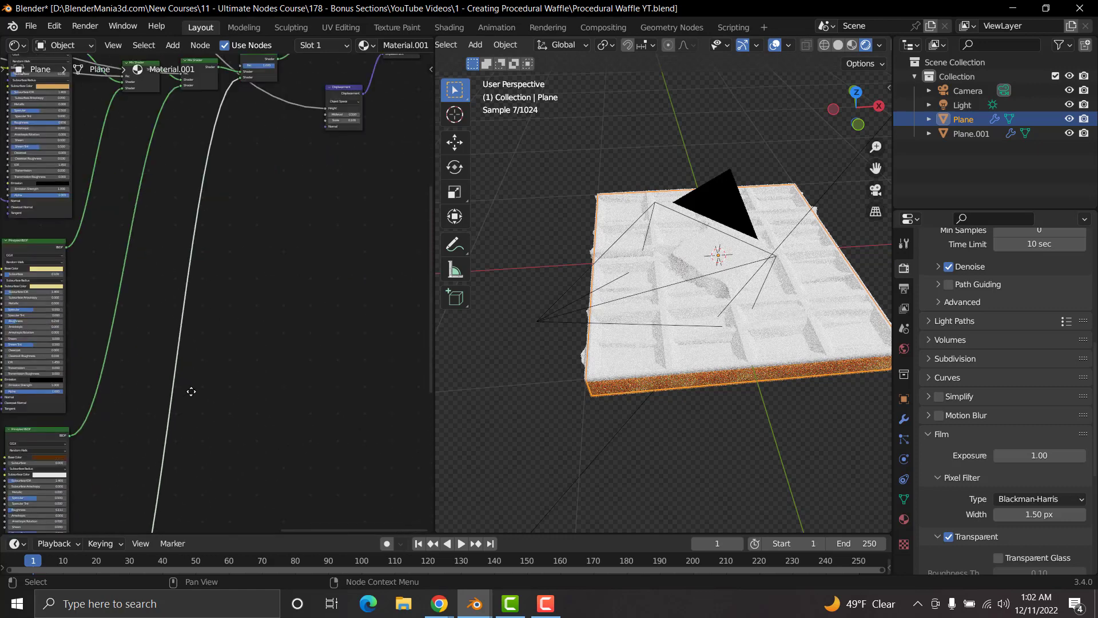
{"action": "middle_click_drag", "start_coordinate": [191, 390], "coordinate": [300, 216]}
{"action": "scroll", "coordinate": [196, 337], "scroll_direction": "up", "scroll_amount": 5}
{"action": "scroll", "coordinate": [194, 340], "scroll_direction": "up", "scroll_amount": 2}
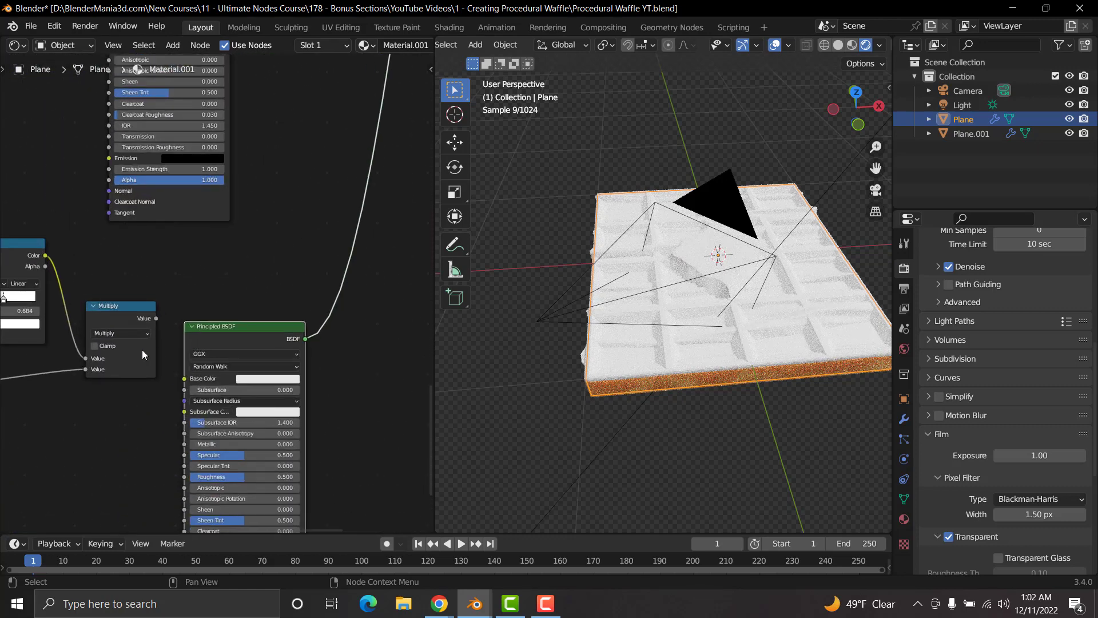
{"action": "middle_click_drag", "start_coordinate": [142, 349], "coordinate": [264, 330]}
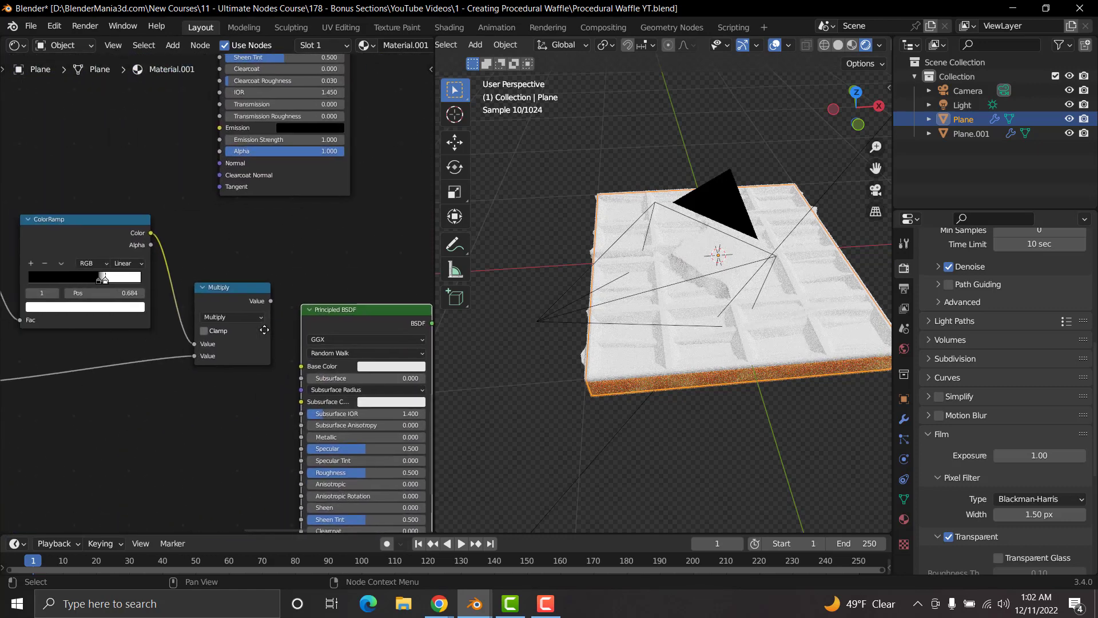
{"action": "left_click", "coordinate": [238, 289], "text": "ctrl+shift"}
{"action": "scroll", "coordinate": [669, 297], "scroll_direction": "up", "scroll_amount": 4}
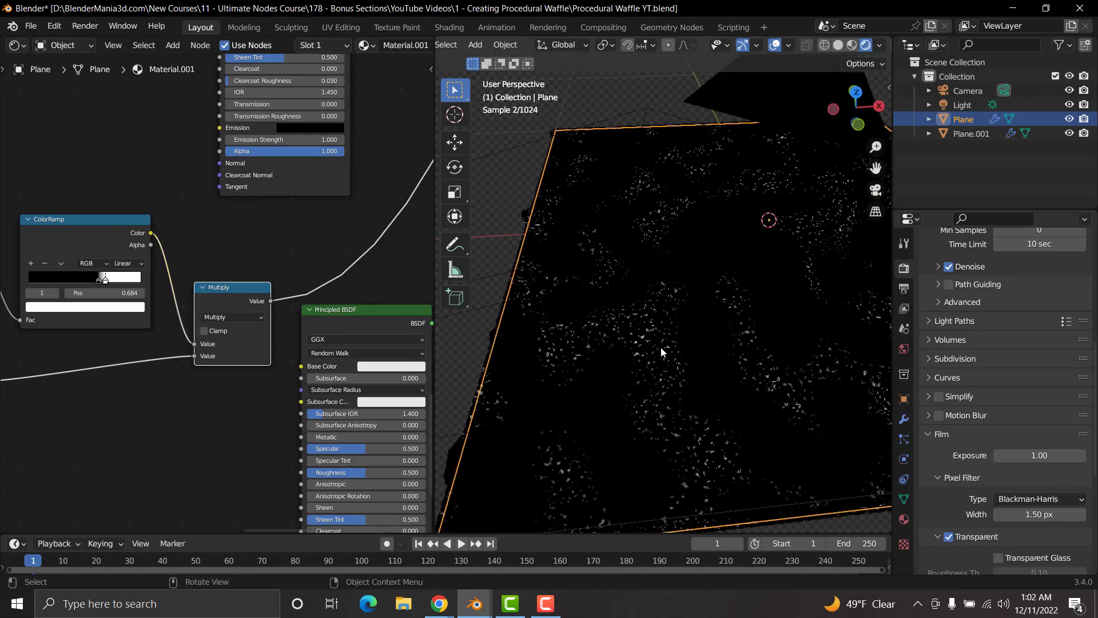
{"action": "scroll", "coordinate": [660, 345], "scroll_direction": "up", "scroll_amount": 1}
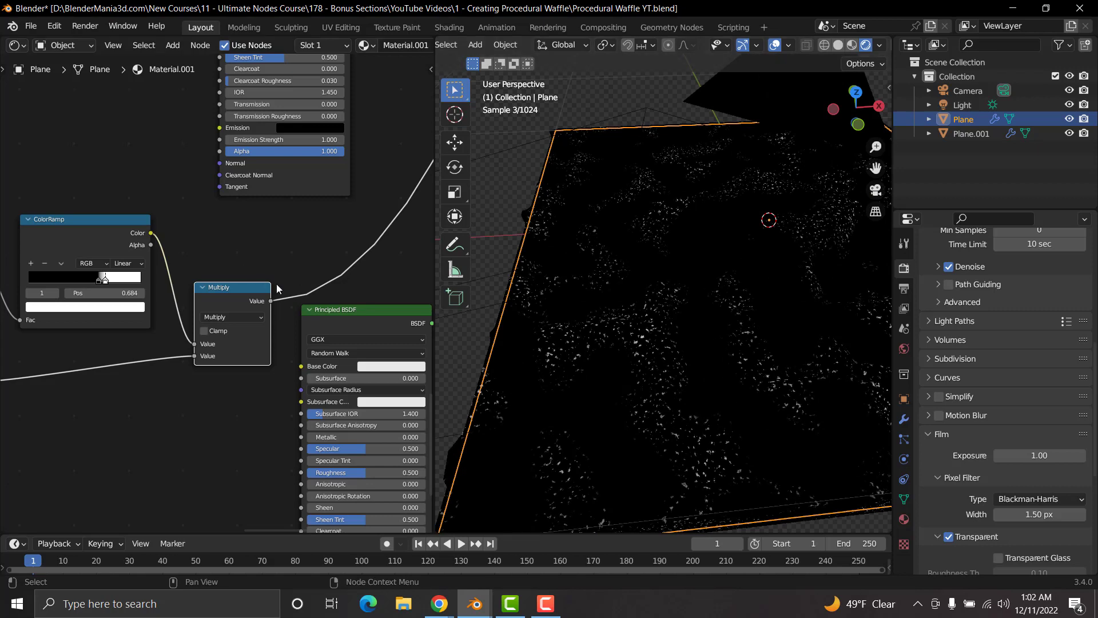
Step: Connect the Multiply node's Value to the duplicated Mix Shader's Fac and return the preview to the last Mix Shader
{"action": "left_click_drag", "start_coordinate": [272, 300], "coordinate": [239, 266]}
{"action": "middle_click_drag", "start_coordinate": [341, 241], "coordinate": [261, 254]}
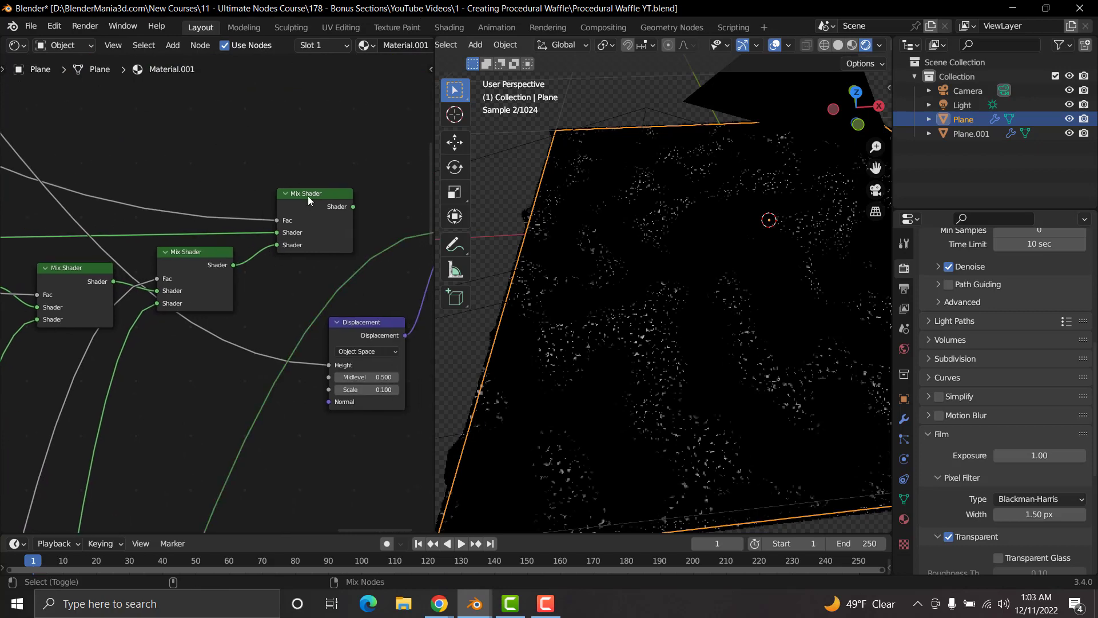
{"action": "left_click", "coordinate": [323, 196], "text": "ctrl+shift"}
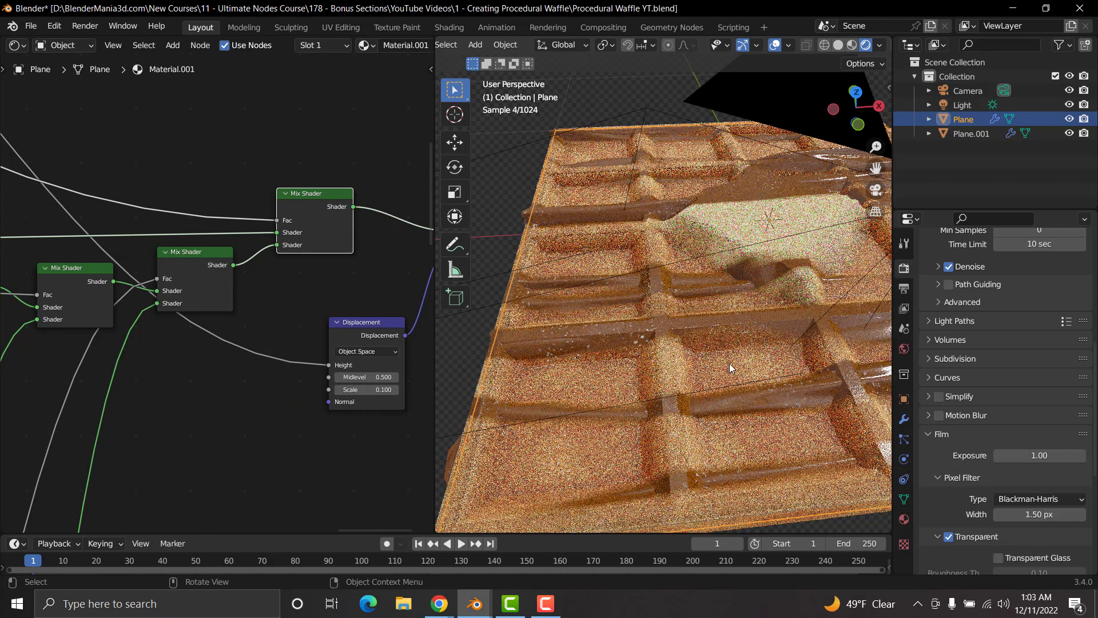
{"action": "middle_click_drag", "start_coordinate": [729, 363], "coordinate": [698, 352]}
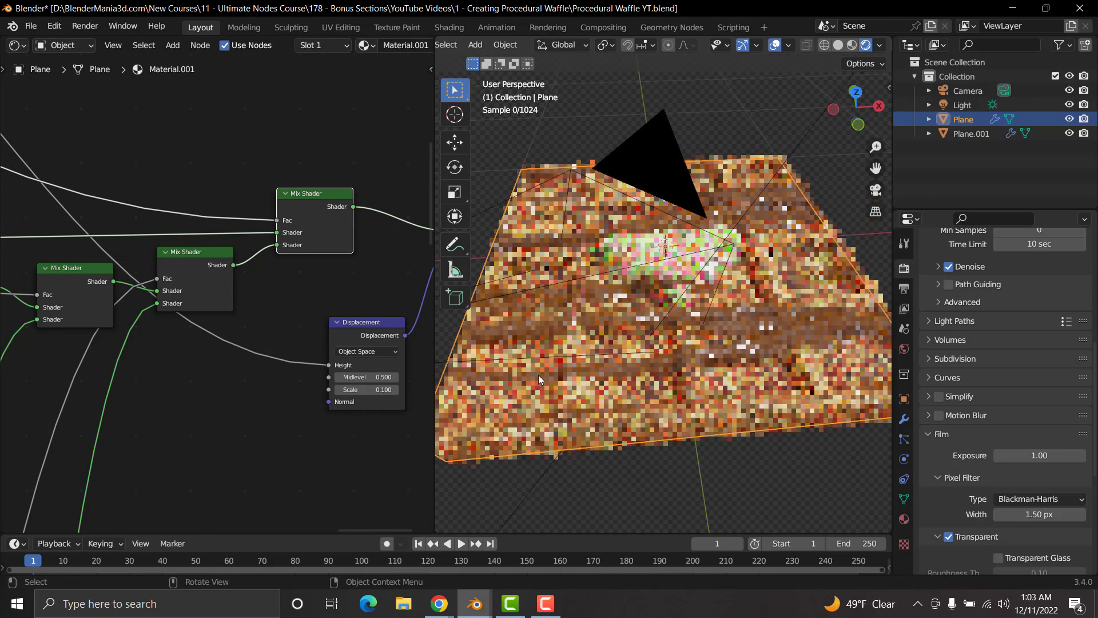
Step: Enlarge the speckles by moving the noise ColorRamp's black stop to about 0.55 and its white stop to 0.651
{"action": "middle_click_drag", "start_coordinate": [276, 380], "coordinate": [410, 190]}
{"action": "middle_click_drag", "start_coordinate": [177, 448], "coordinate": [298, 231]}
{"action": "middle_click_drag", "start_coordinate": [218, 422], "coordinate": [336, 207]}
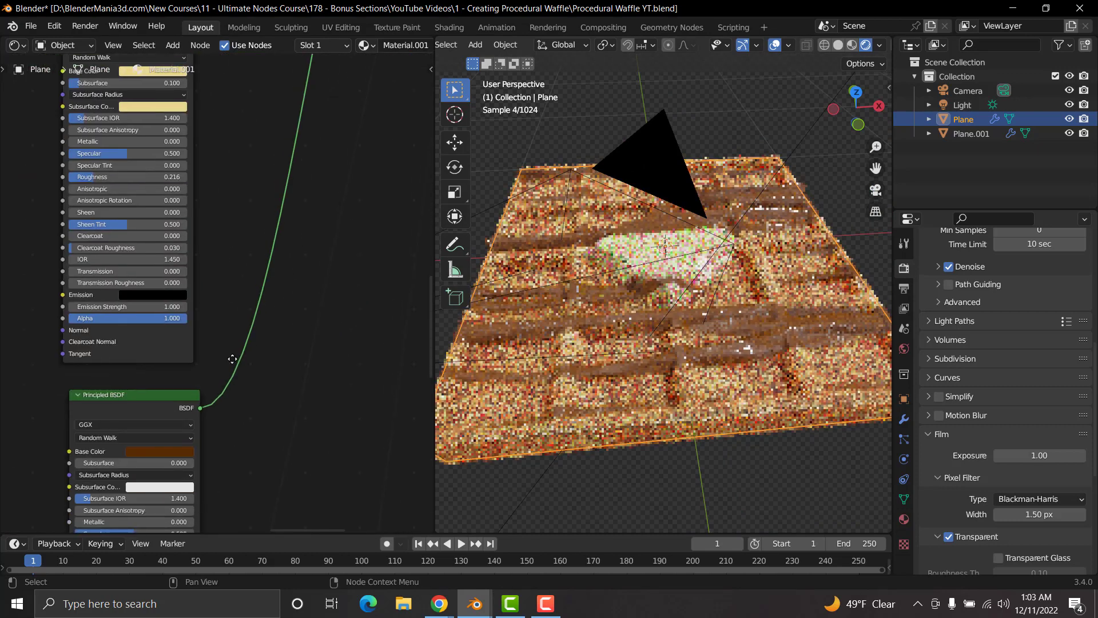
{"action": "middle_click_drag", "start_coordinate": [233, 359], "coordinate": [314, 220]}
{"action": "middle_click_drag", "start_coordinate": [184, 435], "coordinate": [272, 263]}
{"action": "middle_click_drag", "start_coordinate": [179, 512], "coordinate": [331, 280]}
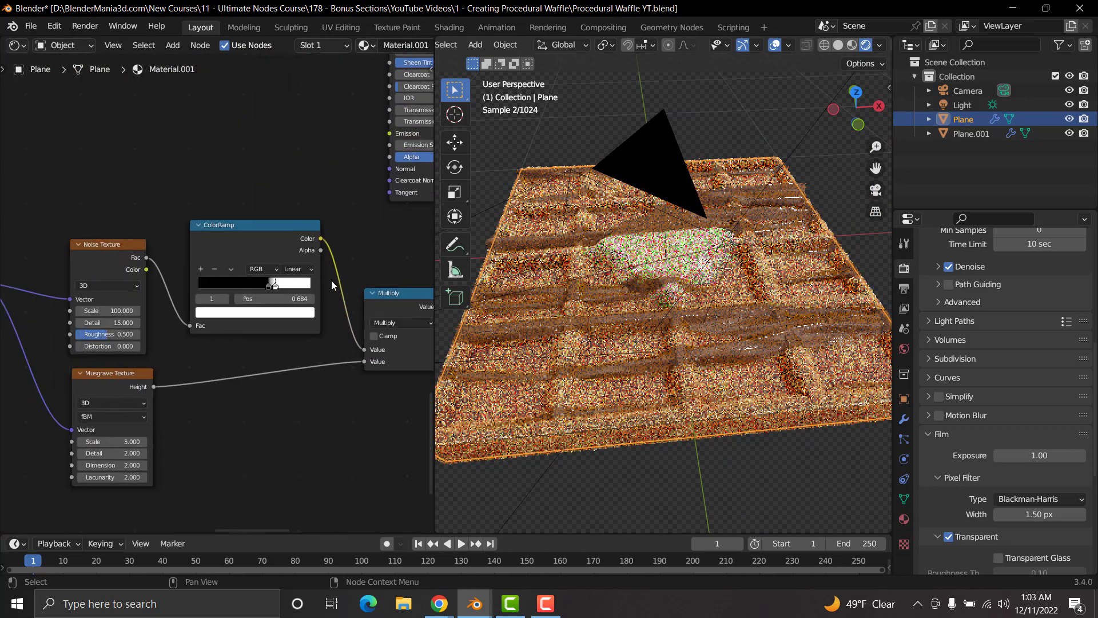
{"action": "scroll", "coordinate": [329, 289], "scroll_direction": "up", "scroll_amount": 5}
{"action": "scroll", "coordinate": [274, 345], "scroll_direction": "up", "scroll_amount": 2}
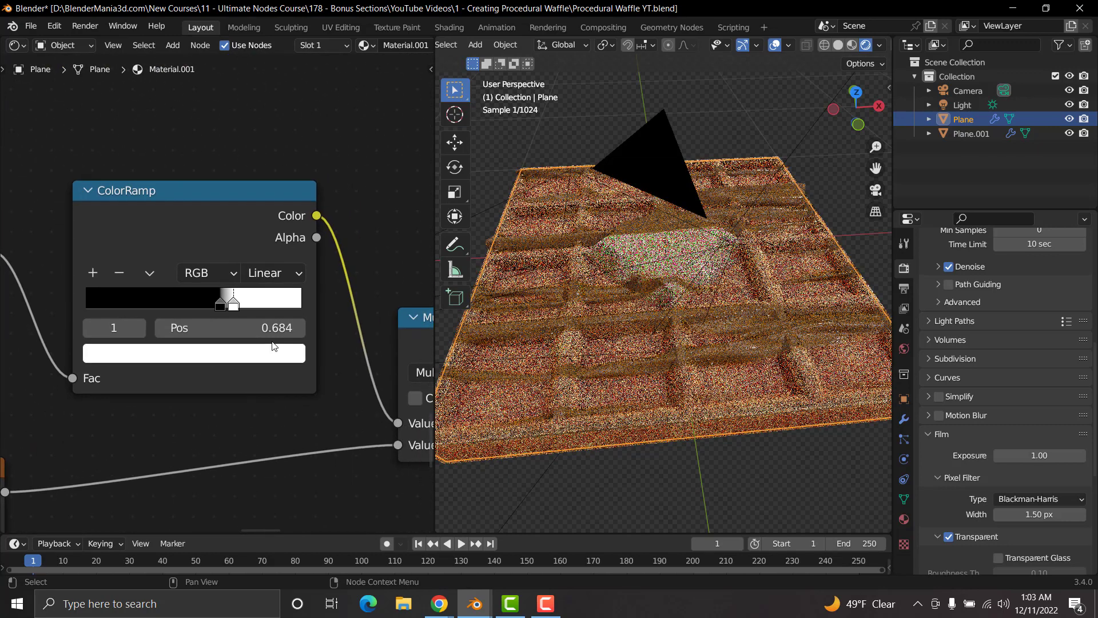
{"action": "mouse_move", "coordinate": [221, 307]}
{"action": "left_mouse_down"}
{"action": "mouse_move", "coordinate": [188, 304]}
{"action": "mouse_move", "coordinate": [225, 309]}
{"action": "left_mouse_up"}
{"action": "left_click", "coordinate": [233, 303]}
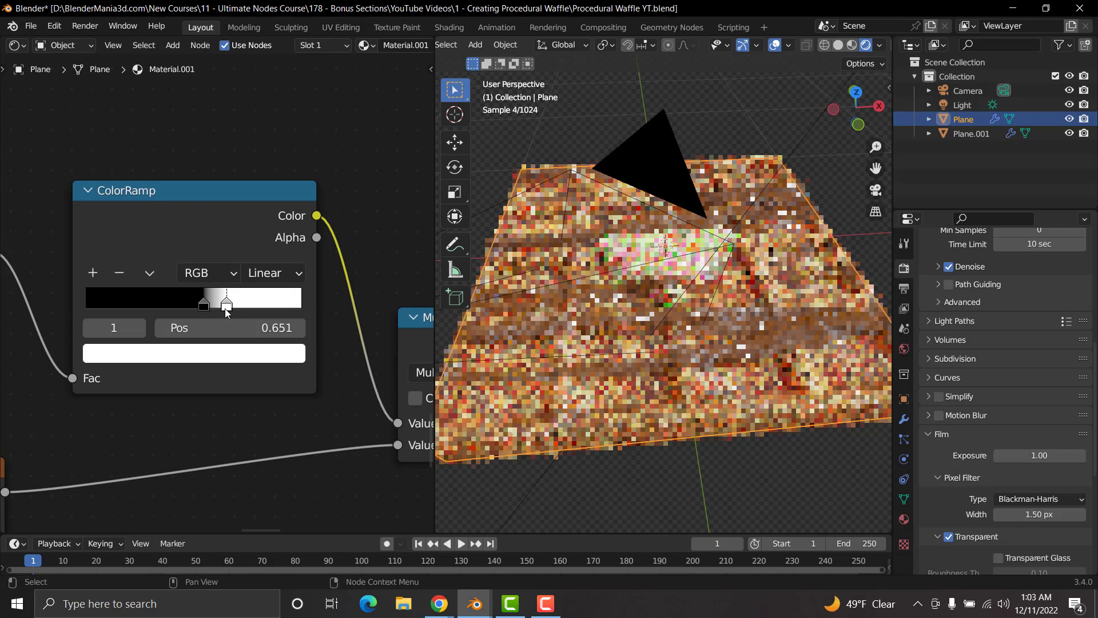
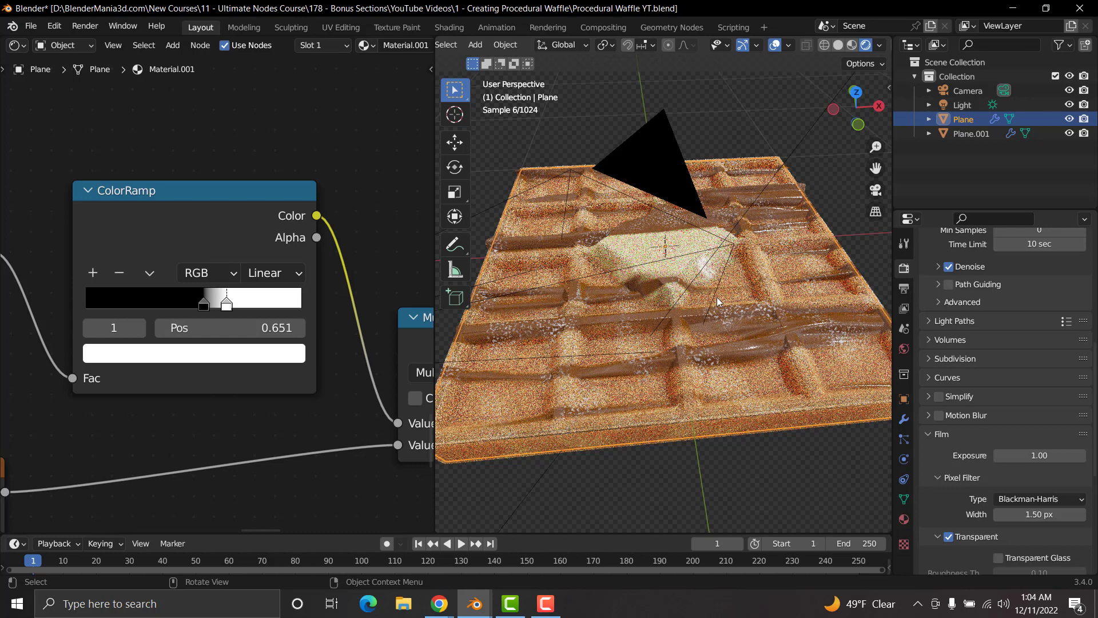
Step: Set the Scale of the speckle mask's Noise Texture to 150
{"action": "scroll", "coordinate": [162, 350], "scroll_direction": "down", "scroll_amount": 7}
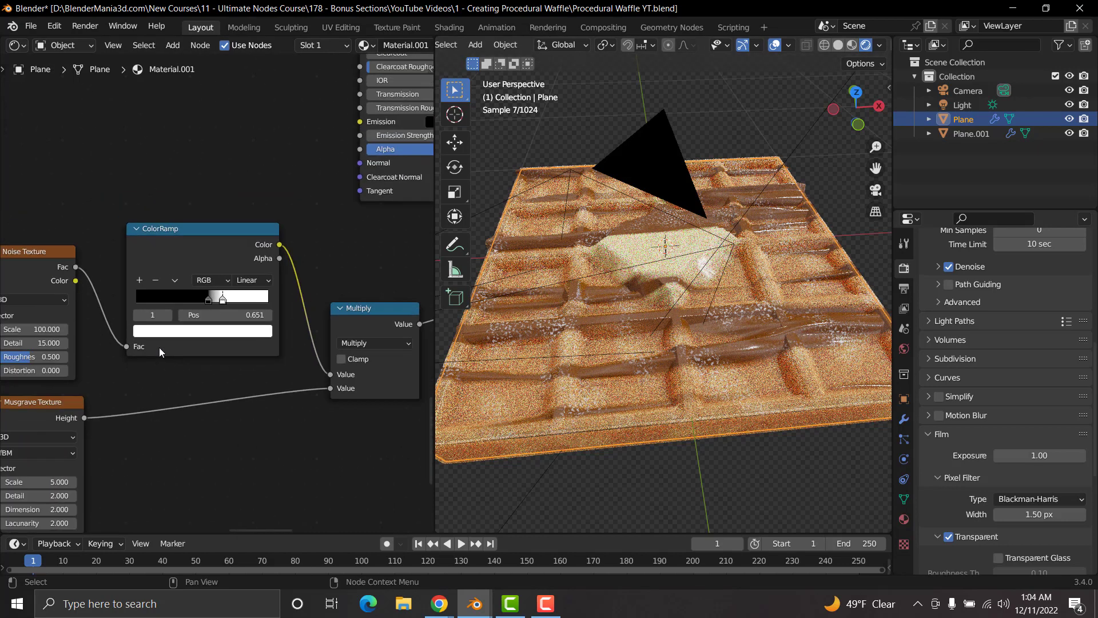
{"action": "middle_click_drag", "start_coordinate": [160, 348], "coordinate": [400, 371]}
{"action": "middle_click_drag", "start_coordinate": [150, 346], "coordinate": [349, 457]}
{"action": "middle_click_drag", "start_coordinate": [102, 312], "coordinate": [196, 359]}
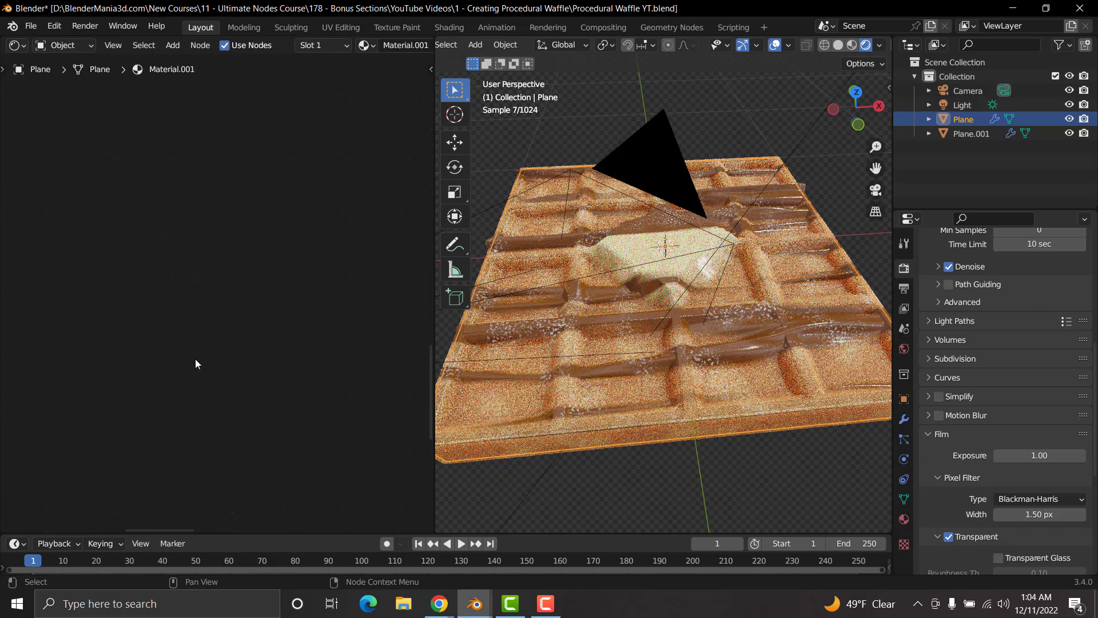
{"action": "scroll", "coordinate": [324, 395], "scroll_direction": "down", "scroll_amount": 5}
{"action": "middle_click_drag", "start_coordinate": [332, 399], "coordinate": [149, 258]}
{"action": "middle_click_drag", "start_coordinate": [299, 344], "coordinate": [171, 304]}
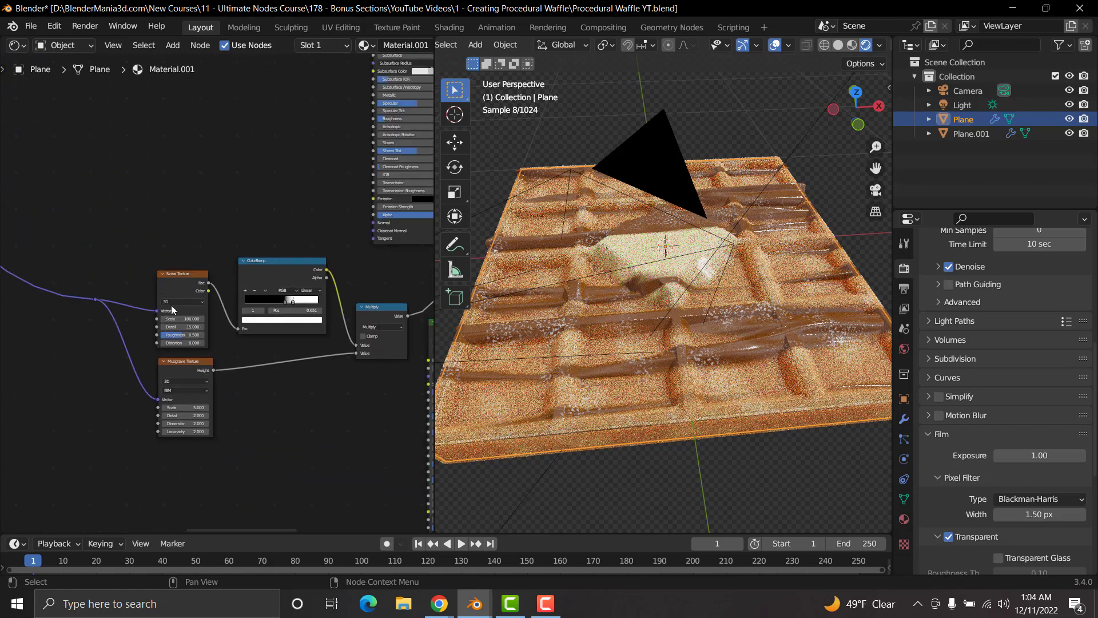
{"action": "scroll", "coordinate": [176, 335], "scroll_direction": "up", "scroll_amount": 5}
{"action": "scroll", "coordinate": [176, 335], "scroll_direction": "up", "scroll_amount": 3}
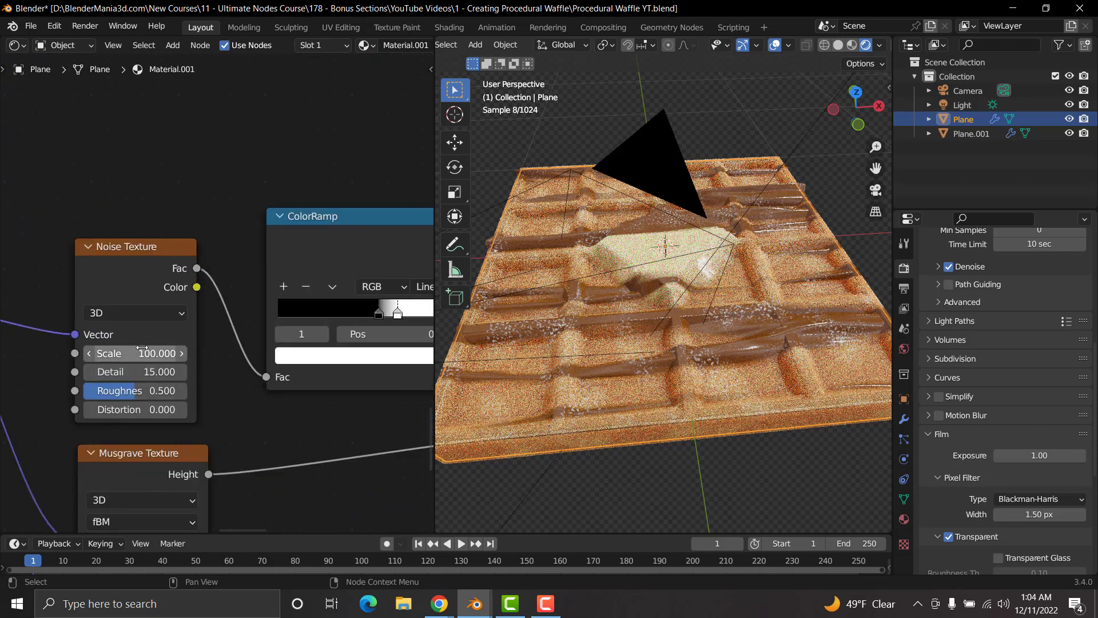
{"action": "left_click", "coordinate": [130, 353]}
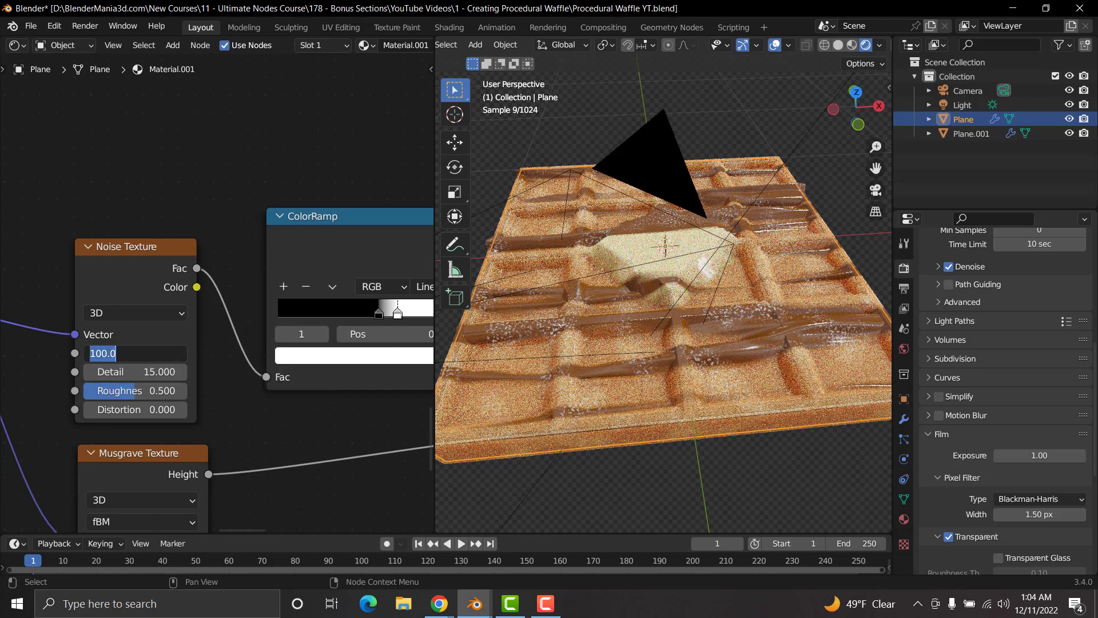
{"action": "type", "text": "150"}
{"action": "key", "text": "Return"}
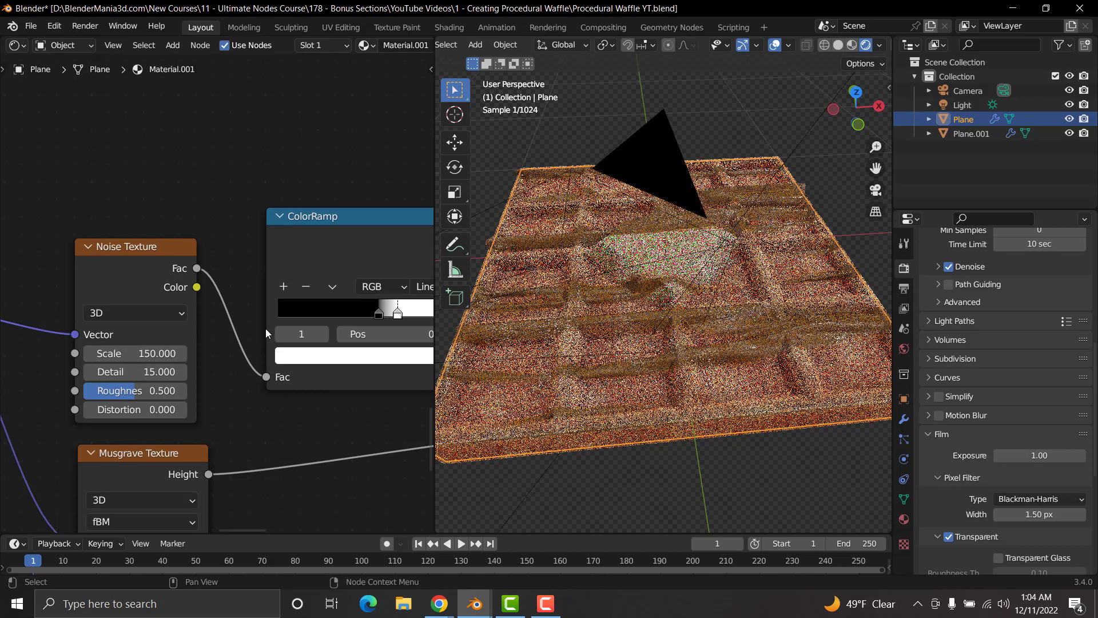
{"action": "scroll", "coordinate": [266, 330], "scroll_direction": "down", "scroll_amount": 2}
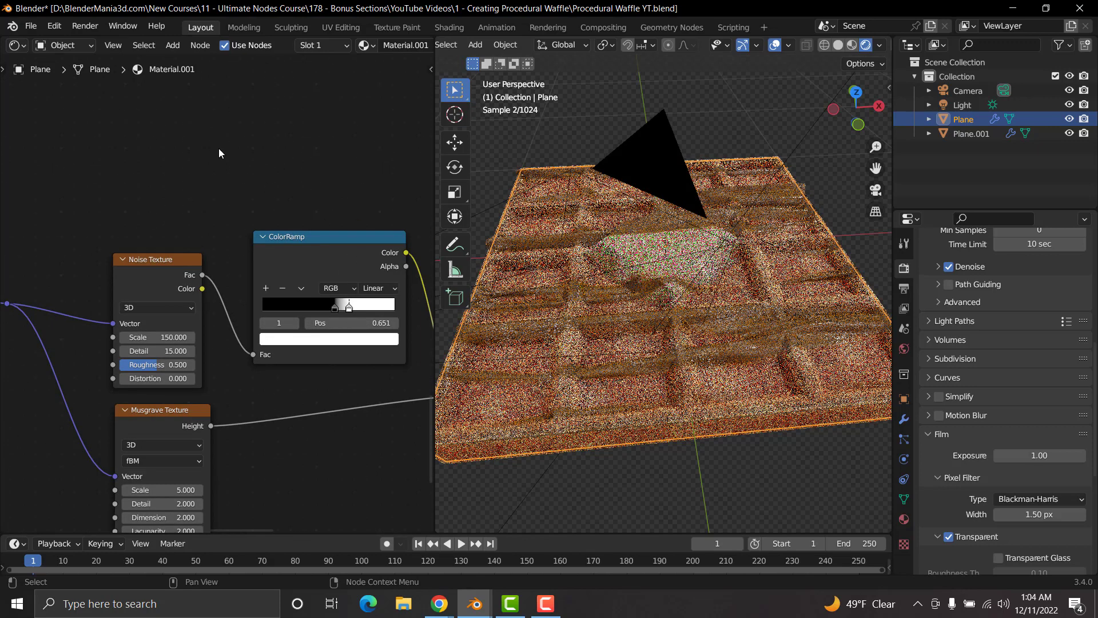
Step: Preview the ColorRamp that feeds the Height of the first Principled BSDF's Bump node
{"action": "scroll", "coordinate": [218, 149], "scroll_direction": "down", "scroll_amount": 6}
{"action": "scroll", "coordinate": [218, 148], "scroll_direction": "down", "scroll_amount": 3}
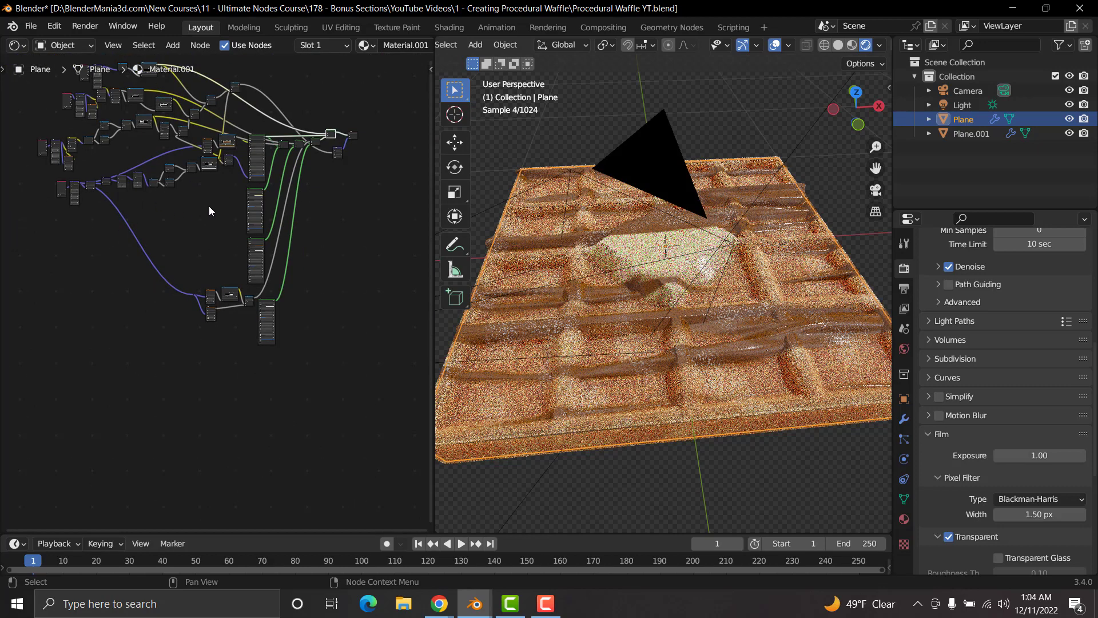
{"action": "middle_click_drag", "start_coordinate": [208, 206], "coordinate": [215, 269]}
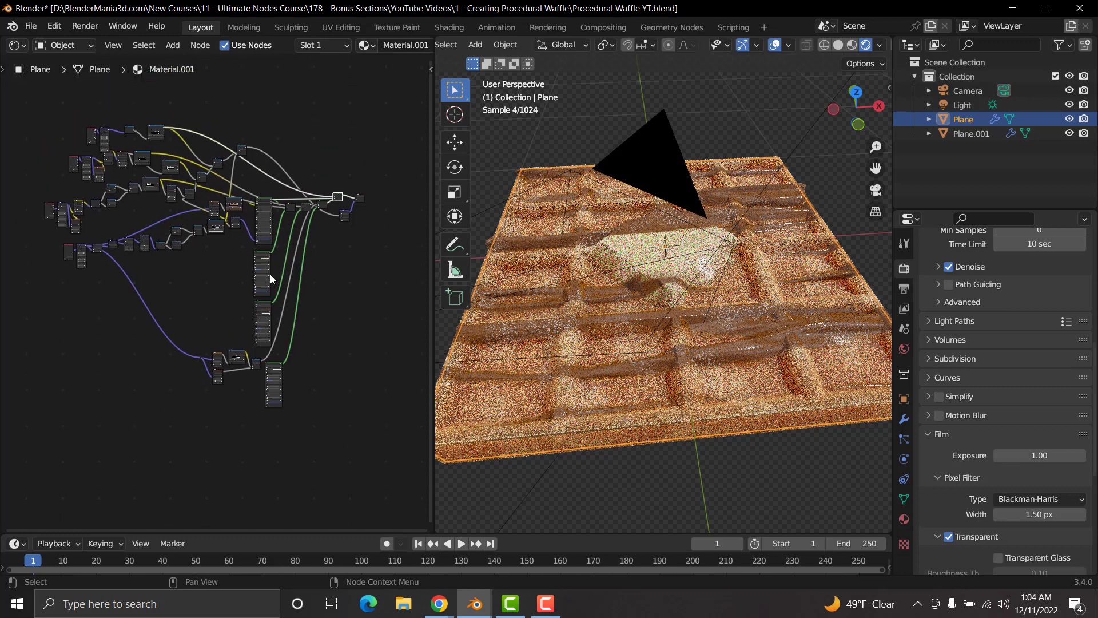
{"action": "scroll", "coordinate": [270, 273], "scroll_direction": "up", "scroll_amount": 5}
{"action": "middle_click_drag", "start_coordinate": [269, 204], "coordinate": [232, 373]}
{"action": "middle_click_drag", "start_coordinate": [245, 292], "coordinate": [216, 360]}
{"action": "scroll", "coordinate": [256, 260], "scroll_direction": "up", "scroll_amount": 3}
{"action": "scroll", "coordinate": [256, 260], "scroll_direction": "up", "scroll_amount": 1}
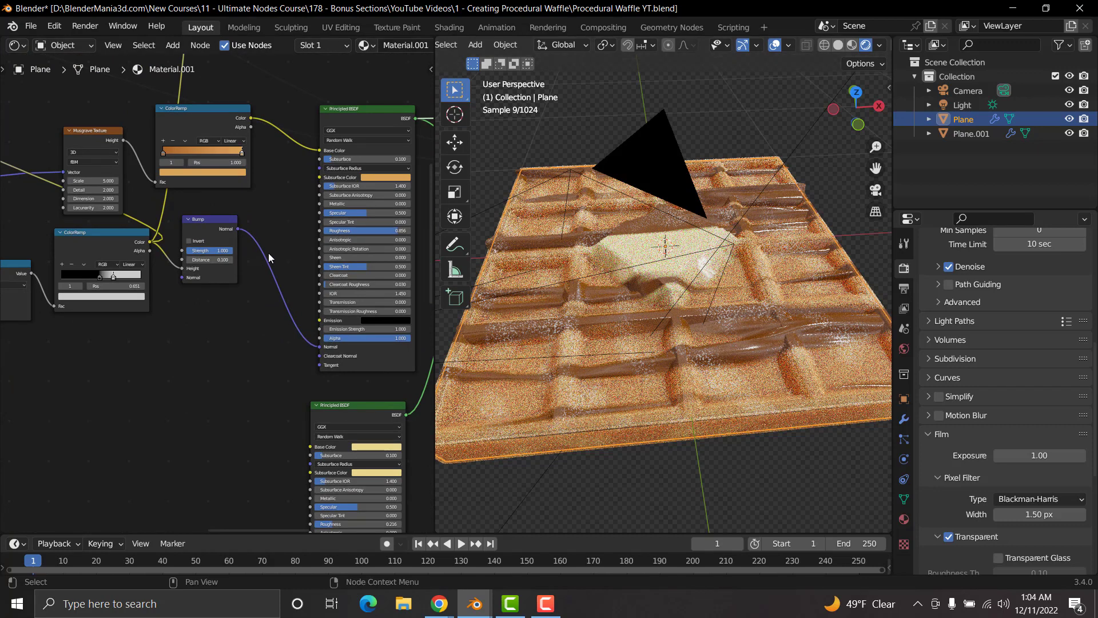
{"action": "scroll", "coordinate": [268, 252], "scroll_direction": "up", "scroll_amount": 4}
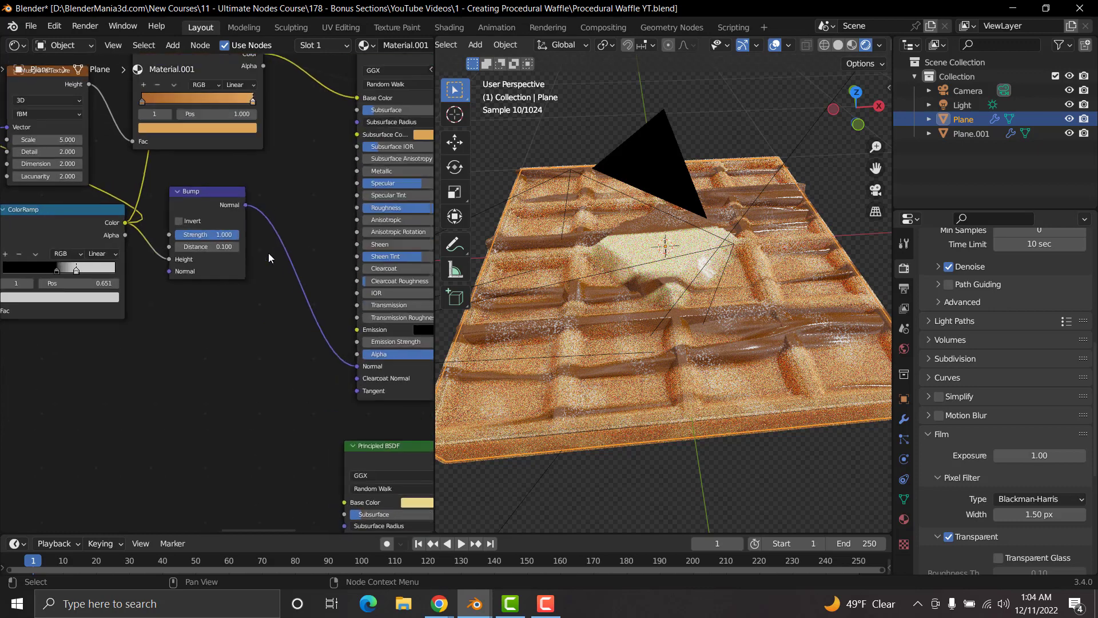
{"action": "middle_click_drag", "start_coordinate": [231, 174], "coordinate": [245, 249]}
{"action": "scroll", "coordinate": [200, 286], "scroll_direction": "down", "scroll_amount": 3}
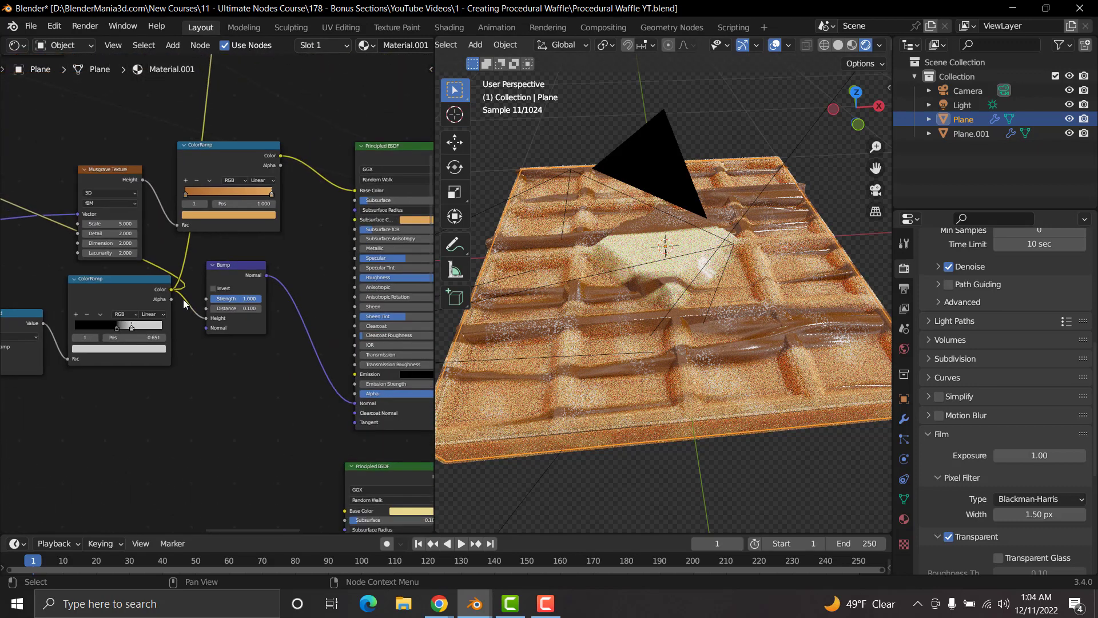
{"action": "left_click", "coordinate": [131, 286], "text": "shift"}
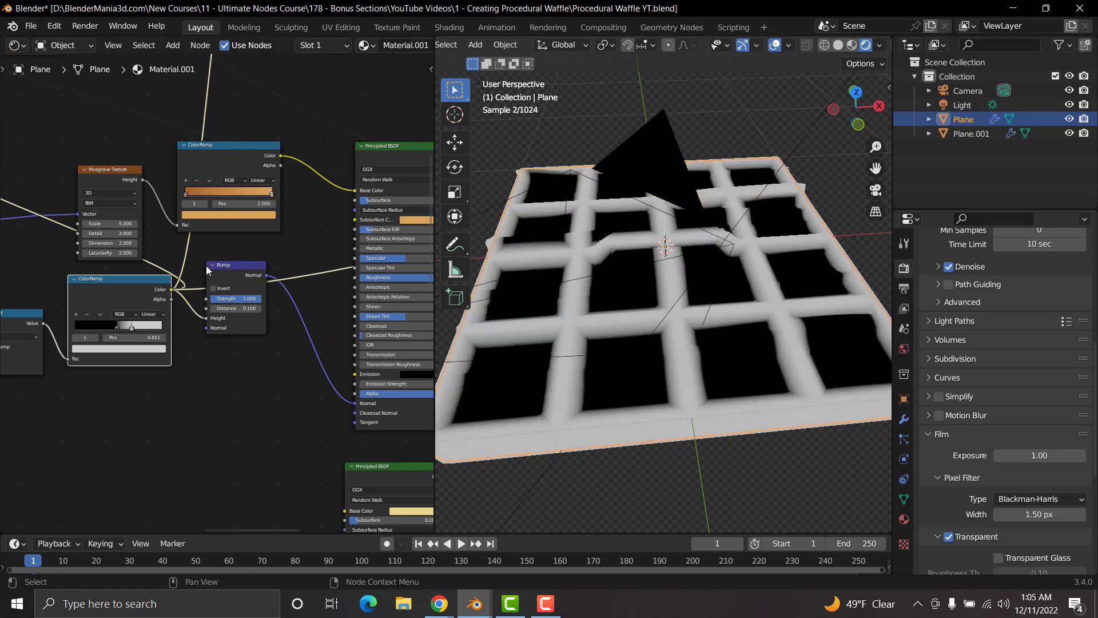
Step: Check the material's surface Displacement method and keep it at Displacement and Bump
{"action": "scroll", "coordinate": [346, 280], "scroll_direction": "down", "scroll_amount": 6}
{"action": "middle_click_drag", "start_coordinate": [424, 293], "coordinate": [127, 362]}
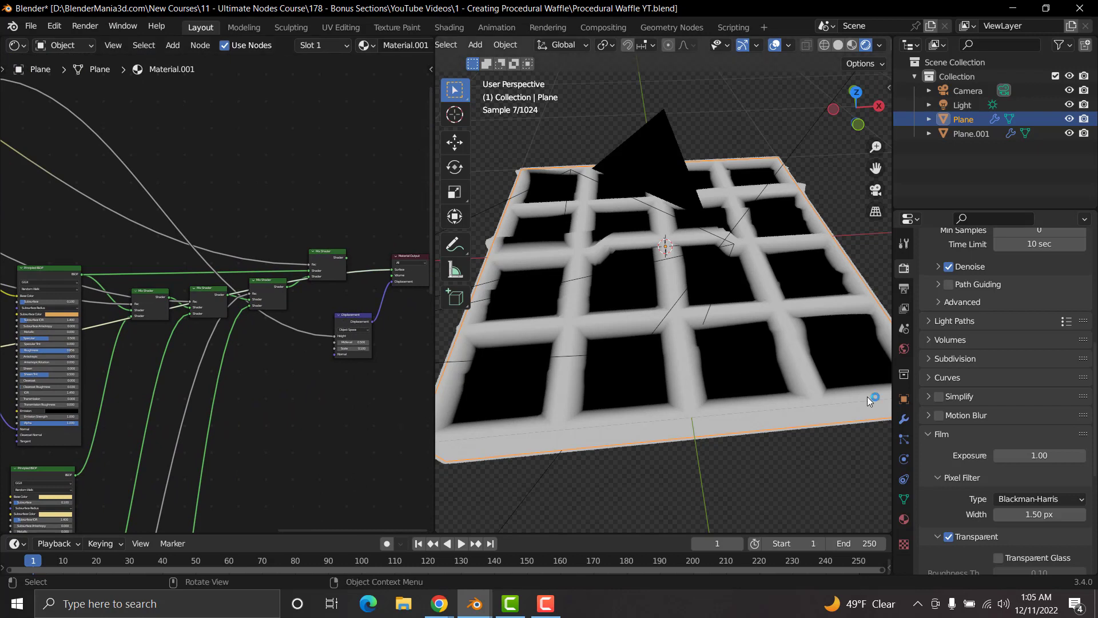
{"action": "left_click", "coordinate": [903, 519]}
{"action": "scroll", "coordinate": [1017, 461], "scroll_direction": "down", "scroll_amount": 4}
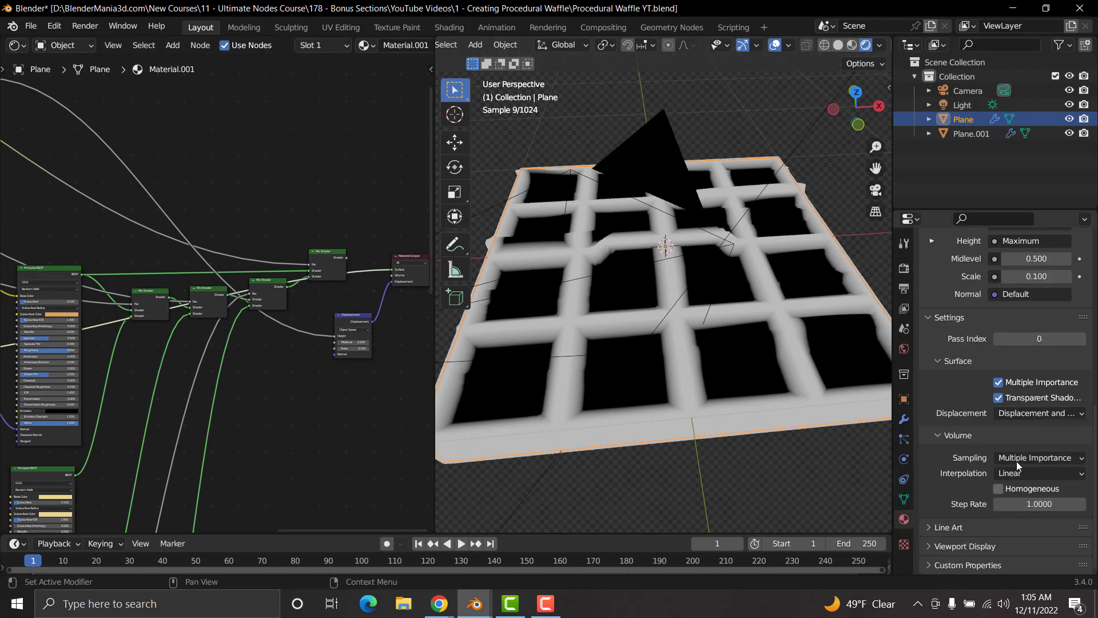
{"action": "left_click", "coordinate": [1042, 413]}
{"action": "left_click", "coordinate": [1028, 465]}
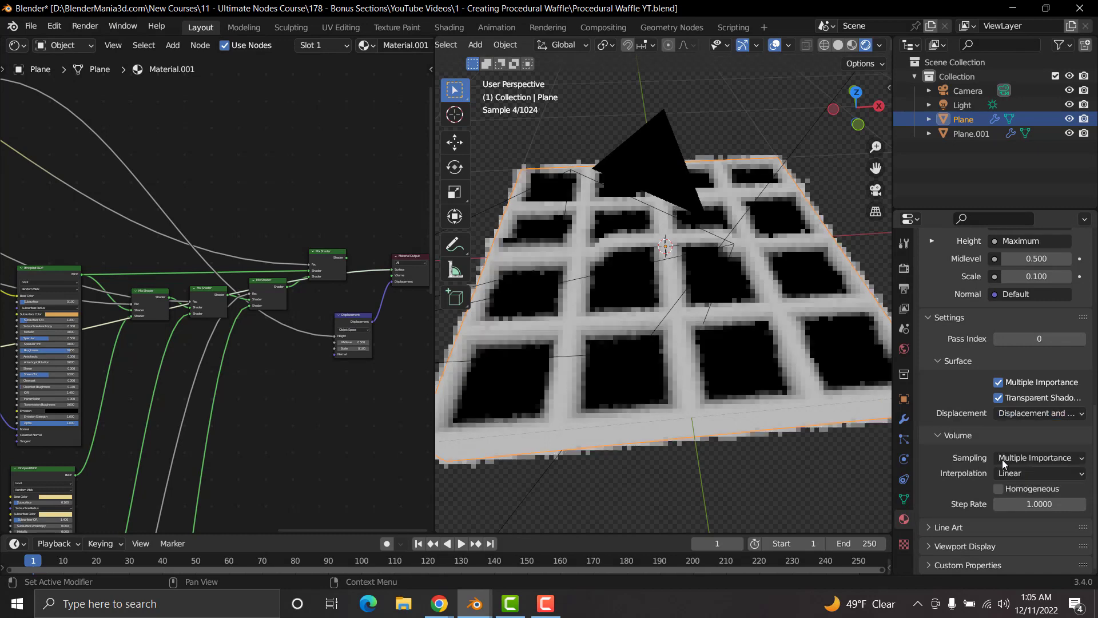
Step: Preview the Maximum node that drives the Displacement node's Height on the waffle
{"action": "middle_click_drag", "start_coordinate": [110, 381], "coordinate": [285, 356]}
{"action": "scroll", "coordinate": [208, 375], "scroll_direction": "up", "scroll_amount": 5}
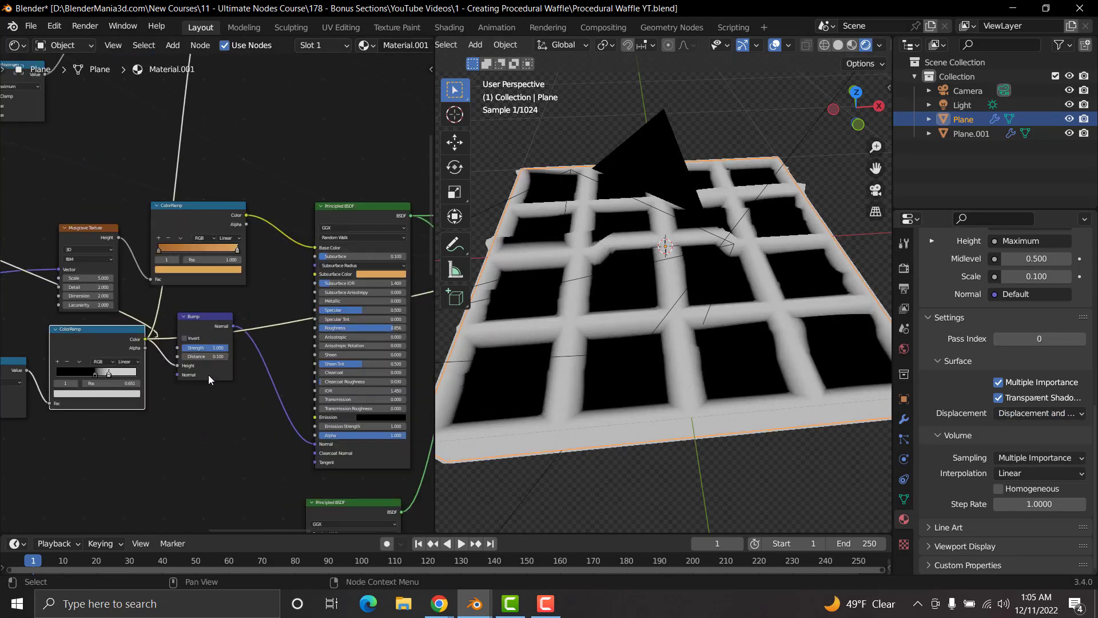
{"action": "scroll", "coordinate": [209, 373], "scroll_direction": "up", "scroll_amount": 3}
{"action": "scroll", "coordinate": [348, 352], "scroll_direction": "down", "scroll_amount": 6}
{"action": "scroll", "coordinate": [348, 352], "scroll_direction": "down", "scroll_amount": 1}
{"action": "middle_click_drag", "start_coordinate": [348, 352], "coordinate": [272, 440]}
{"action": "left_click", "coordinate": [152, 114], "text": "ctrl+shift"}
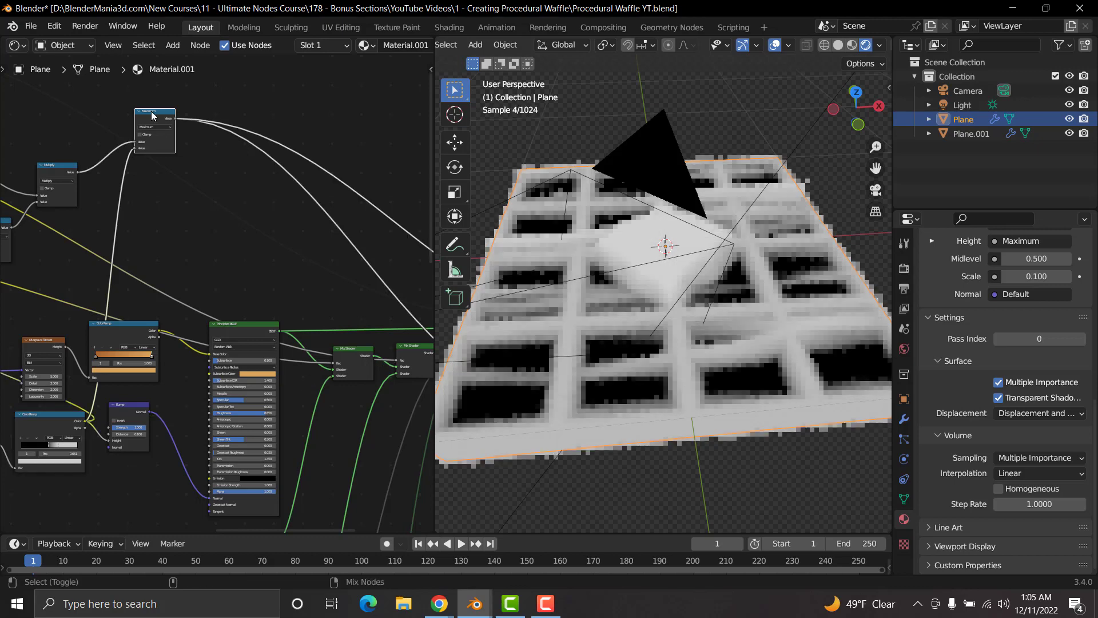
Step: Return the preview to the last Mix Shader before the Material Output
{"action": "middle_click_drag", "start_coordinate": [353, 309], "coordinate": [173, 233]}
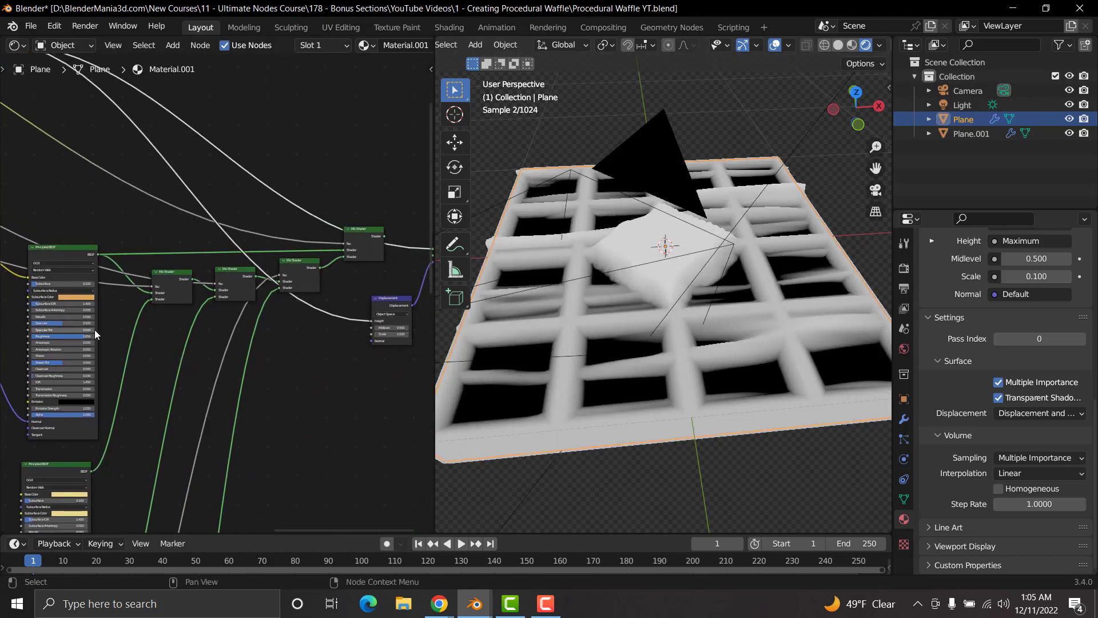
{"action": "middle_click_drag", "start_coordinate": [53, 333], "coordinate": [277, 314]}
{"action": "middle_click_drag", "start_coordinate": [366, 299], "coordinate": [121, 350]}
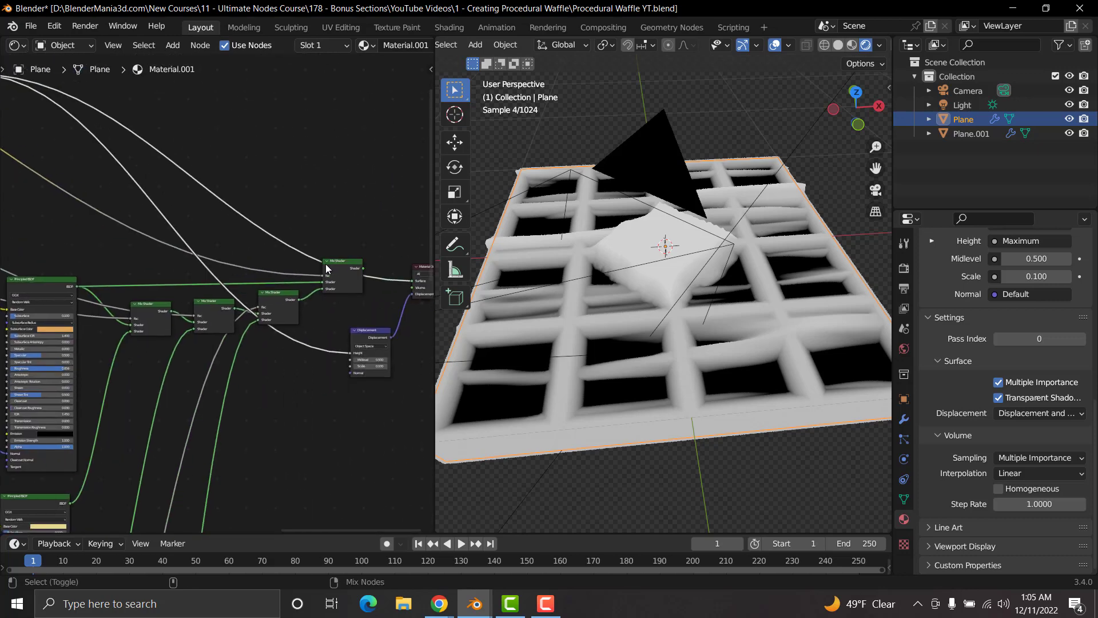
{"action": "left_click", "coordinate": [335, 265], "text": "ctrl+shift"}
Step: Disconnect the ColorRamp from the Bump node's Height and move the Bump node away from the ColorRamp
{"action": "middle_click_drag", "start_coordinate": [56, 365], "coordinate": [329, 307]}
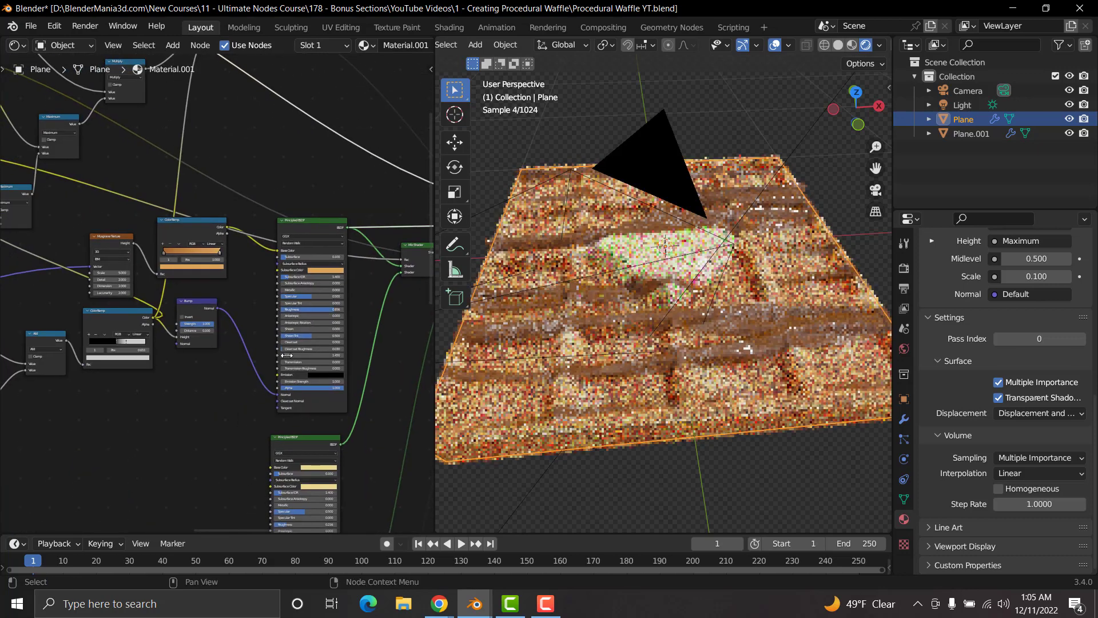
{"action": "scroll", "coordinate": [268, 377], "scroll_direction": "up", "scroll_amount": 8}
{"action": "middle_click_drag", "start_coordinate": [246, 343], "coordinate": [329, 309]}
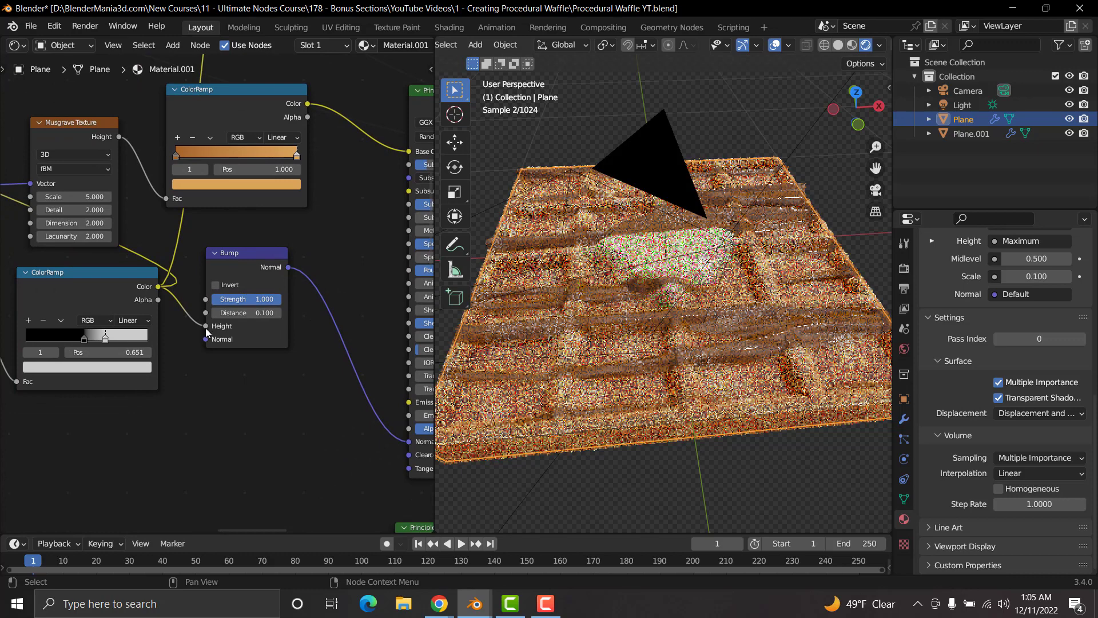
{"action": "left_click_drag", "start_coordinate": [206, 329], "coordinate": [189, 314]}
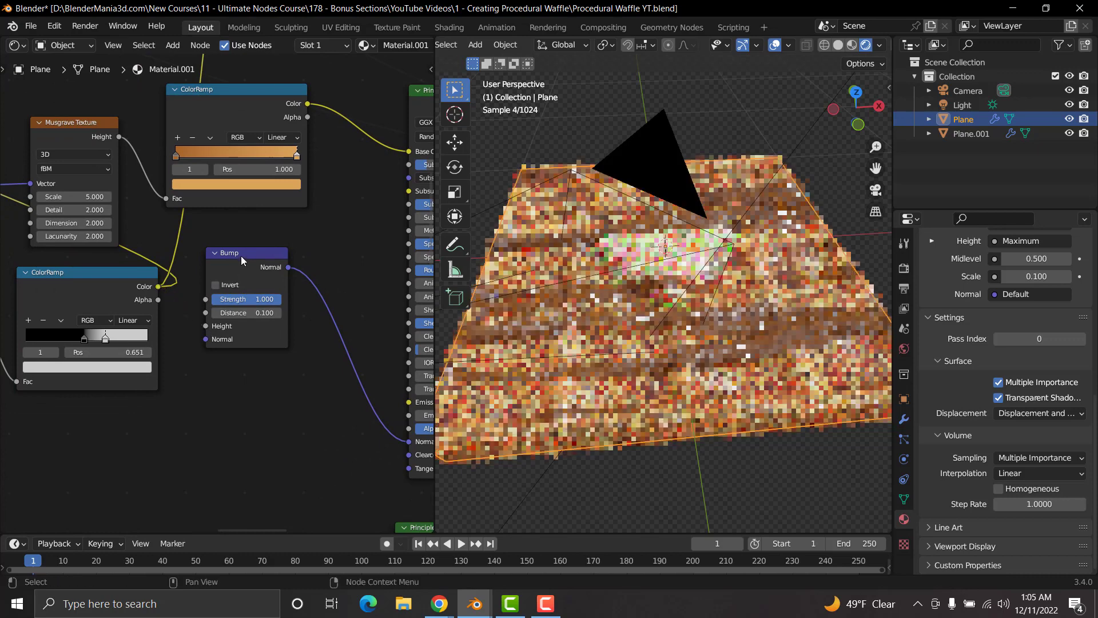
{"action": "left_click_drag", "start_coordinate": [241, 256], "coordinate": [289, 349]}
Step: Preview the speckle mask's Noise Texture up close on the waffle
{"action": "scroll", "coordinate": [289, 348], "scroll_direction": "down", "scroll_amount": 6}
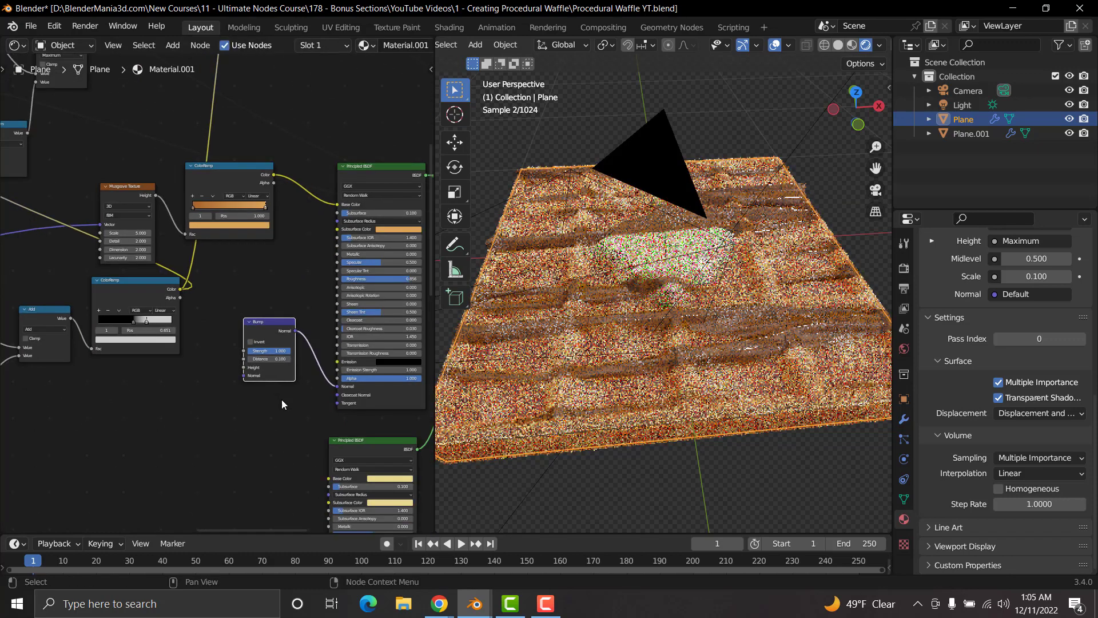
{"action": "scroll", "coordinate": [265, 350], "scroll_direction": "down", "scroll_amount": 5}
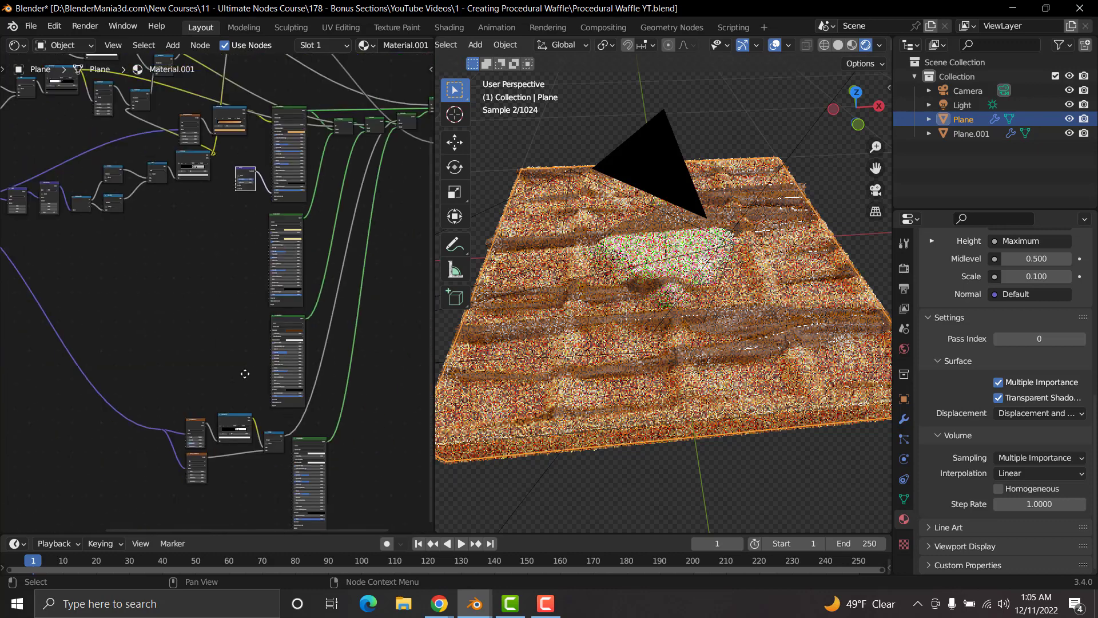
{"action": "middle_click_drag", "start_coordinate": [245, 373], "coordinate": [265, 304]}
{"action": "scroll", "coordinate": [232, 367], "scroll_direction": "up", "scroll_amount": 10}
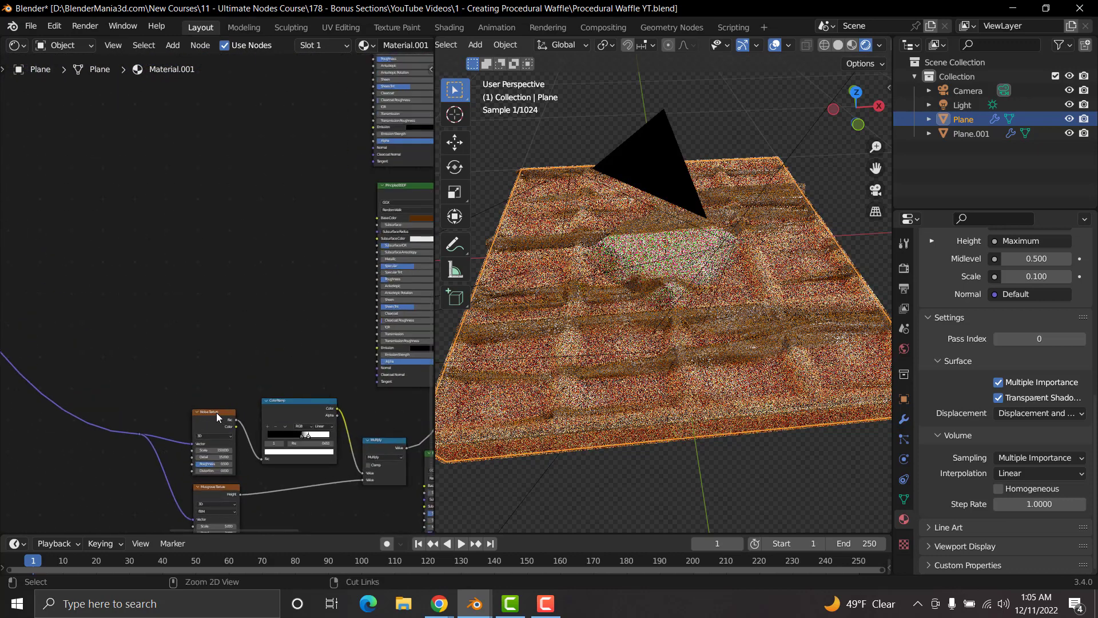
{"action": "left_click", "coordinate": [217, 412], "text": "ctrl+shift"}
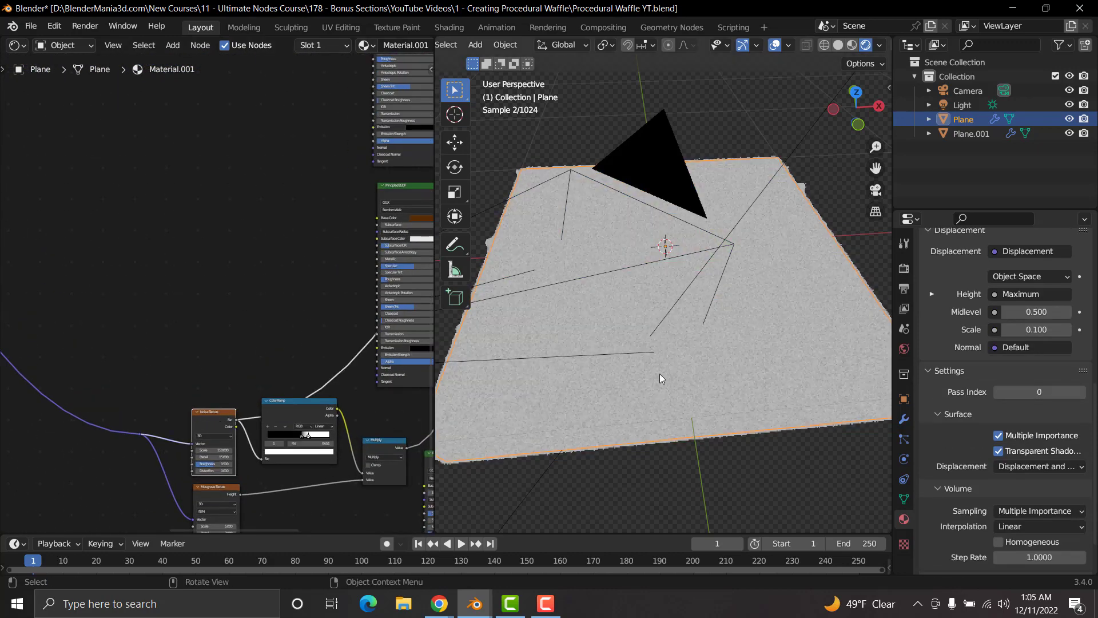
{"action": "scroll", "coordinate": [660, 373], "scroll_direction": "up", "scroll_amount": 2}
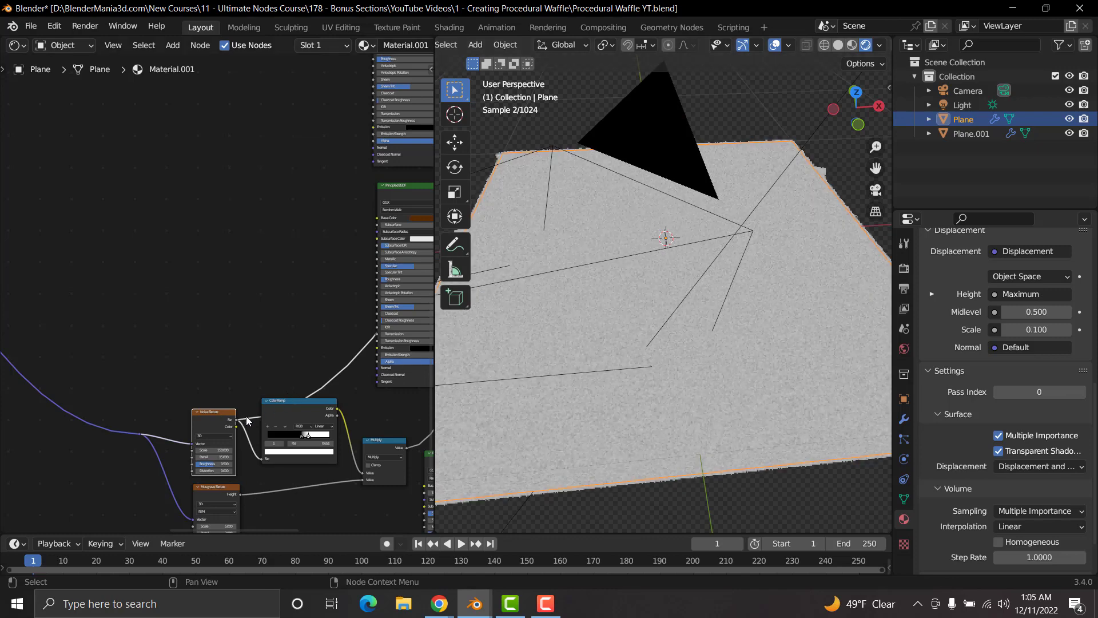
Step: Connect the speckle Noise Texture's Fac to the Height of the first Principled BSDF's Bump node
{"action": "middle_click_drag", "start_coordinate": [263, 234], "coordinate": [250, 276]}
{"action": "scroll", "coordinate": [250, 278], "scroll_direction": "up", "scroll_amount": 1}
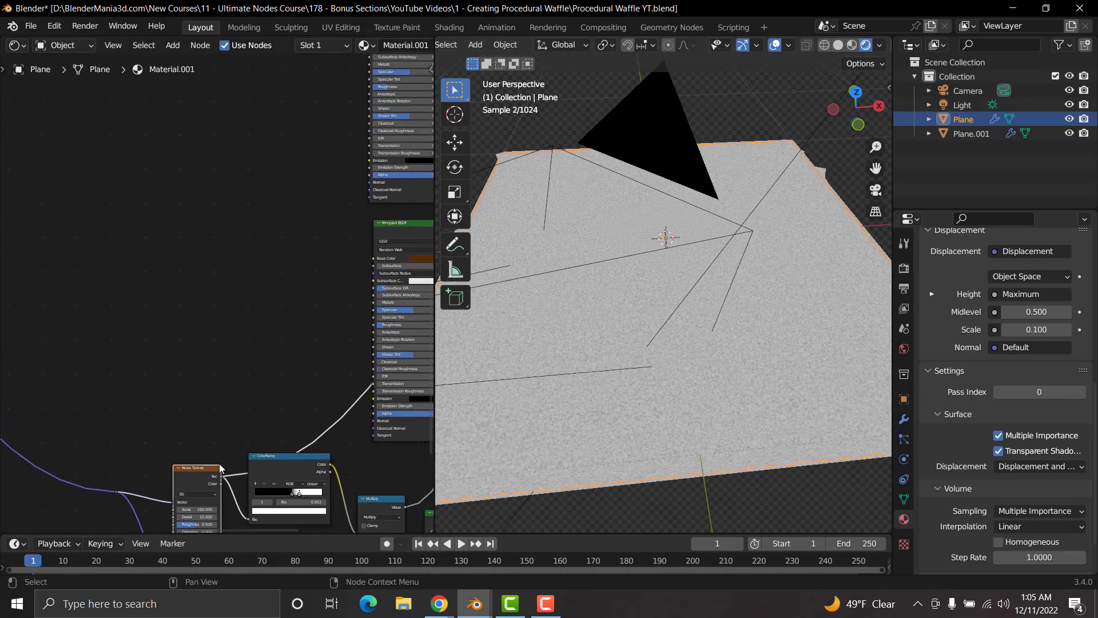
{"action": "left_click_drag", "start_coordinate": [223, 479], "coordinate": [291, 247]}
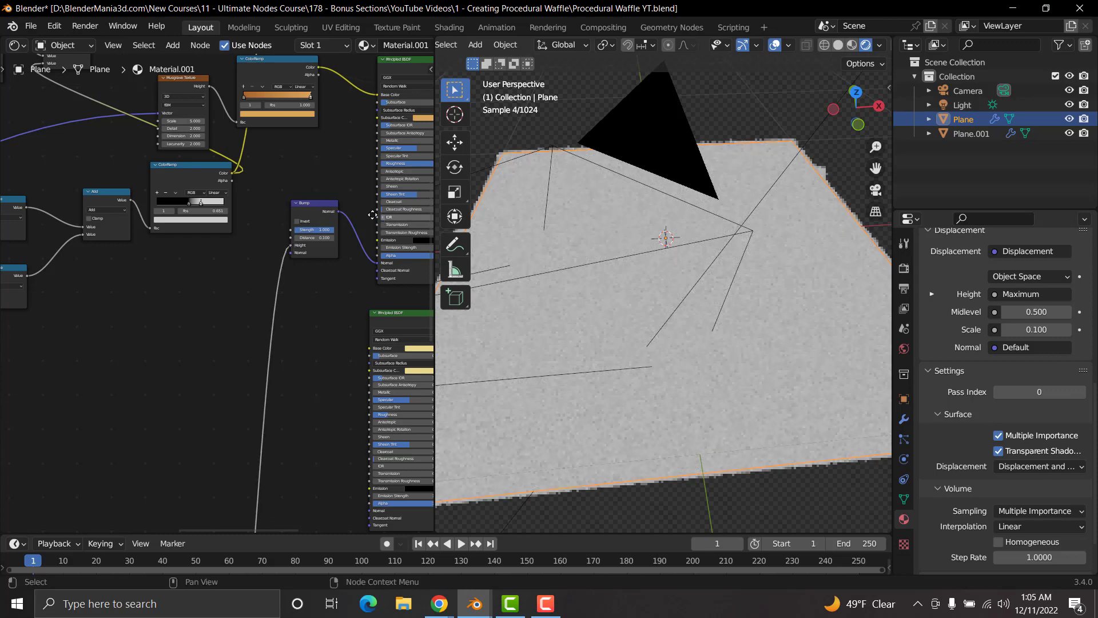
Step: Switch the preview from the Noise Texture back to the last Mix Shader
{"action": "scroll", "coordinate": [334, 259], "scroll_direction": "down", "scroll_amount": 3}
{"action": "scroll", "coordinate": [349, 243], "scroll_direction": "down", "scroll_amount": 1}
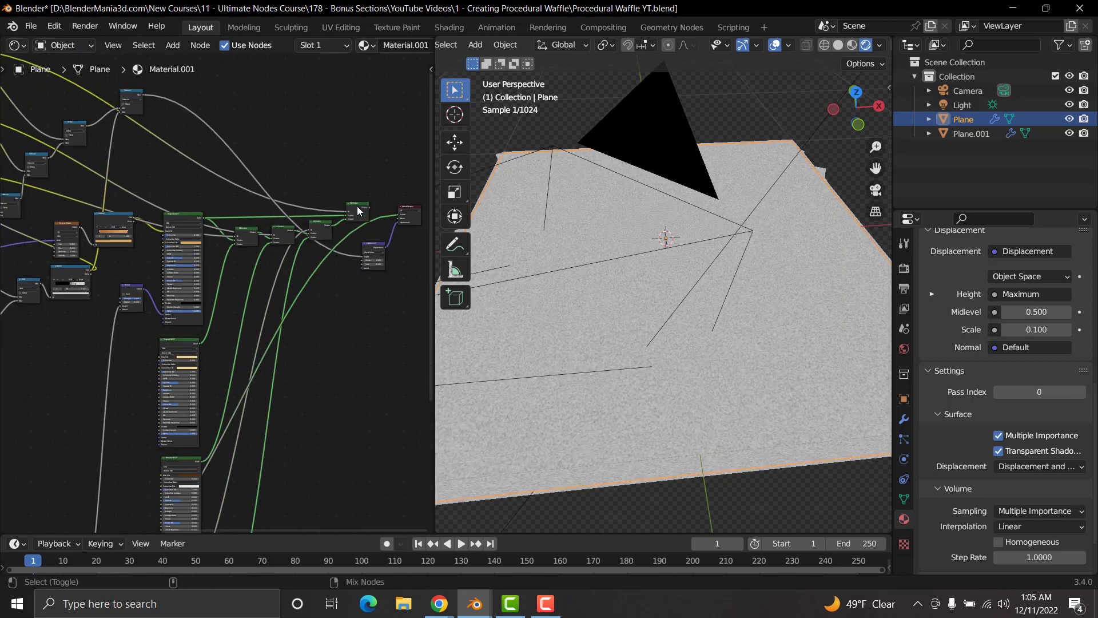
{"action": "left_click", "coordinate": [359, 210], "text": "shift"}
Step: Set the Bump node's Distance to 1
{"action": "scroll", "coordinate": [105, 260], "scroll_direction": "up", "scroll_amount": 5}
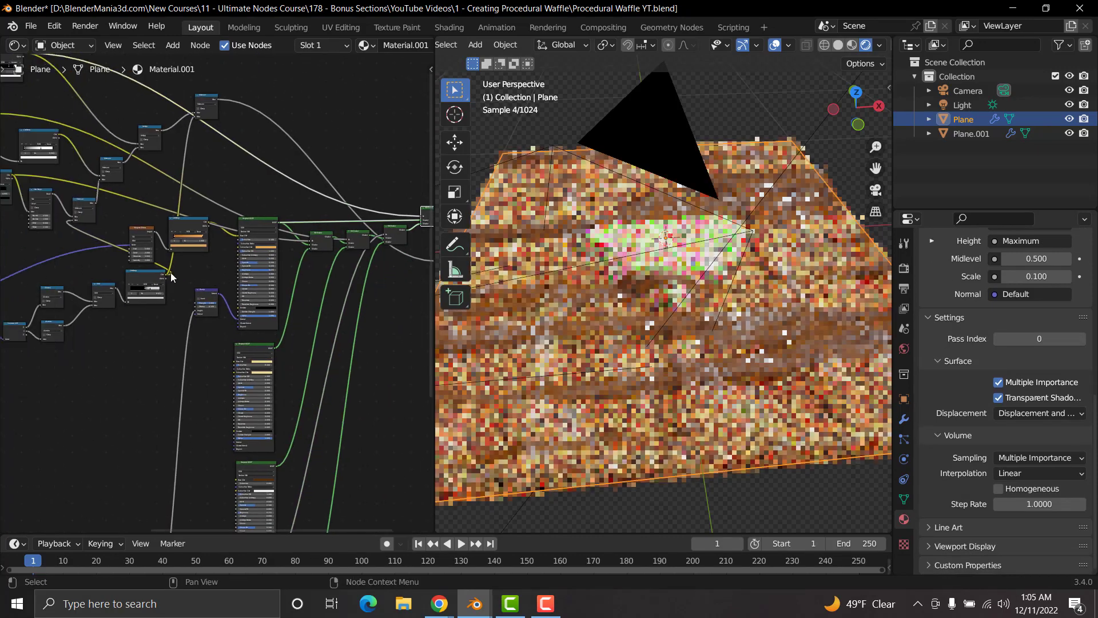
{"action": "scroll", "coordinate": [231, 318], "scroll_direction": "up", "scroll_amount": 1}
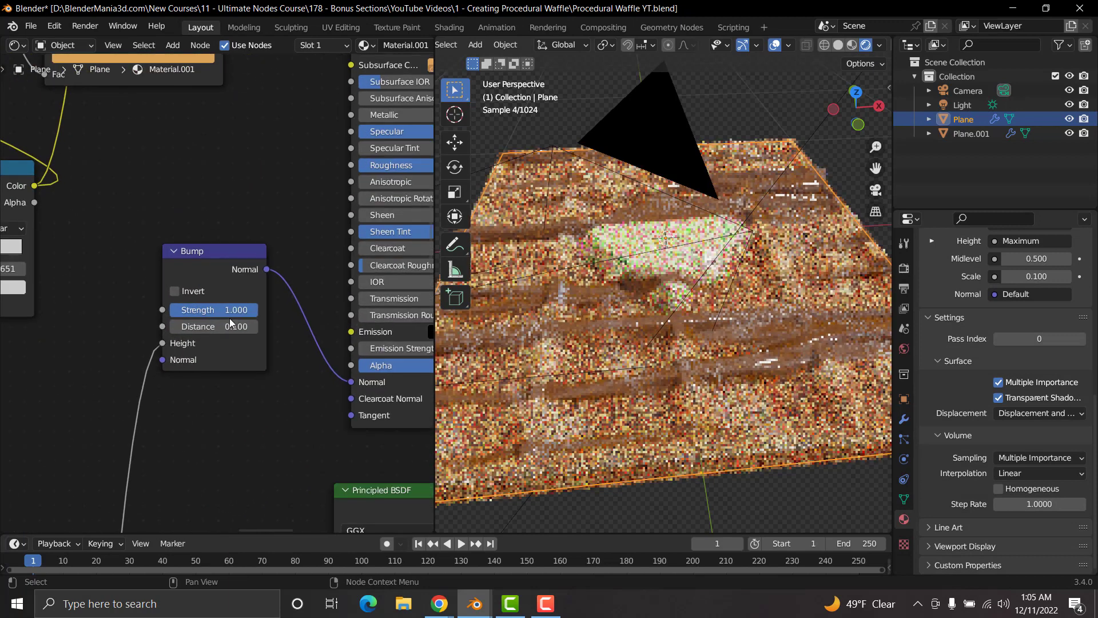
{"action": "left_click", "coordinate": [221, 327]}
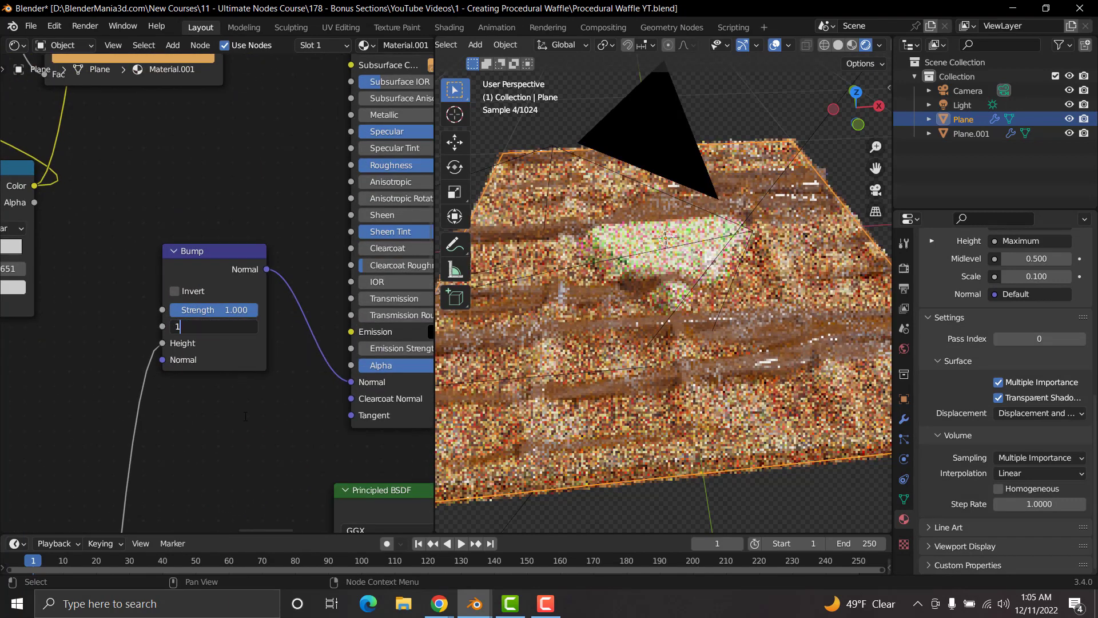
{"action": "type", "text": "1"}
{"action": "key", "text": "Return"}
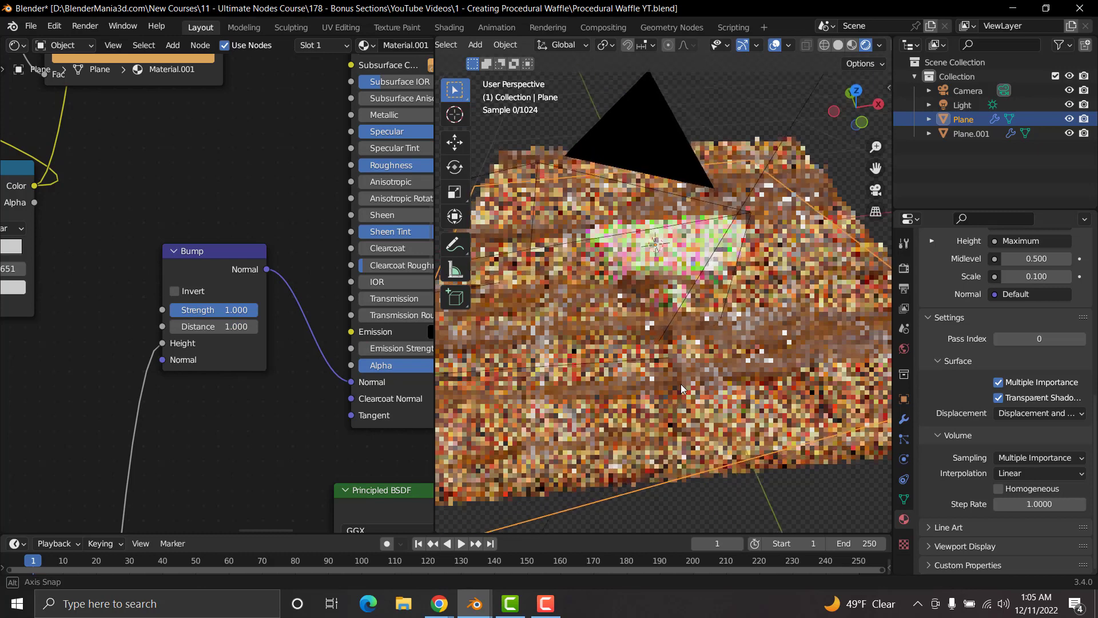
Step: Set the Distance of the first Principled BSDF's Bump node to 0.03
{"action": "mouse_move", "coordinate": [680, 383]}
{"action": "middle_mouse_down"}
{"action": "mouse_move", "coordinate": [675, 355]}
{"action": "mouse_move", "coordinate": [673, 393]}
{"action": "middle_mouse_up"}
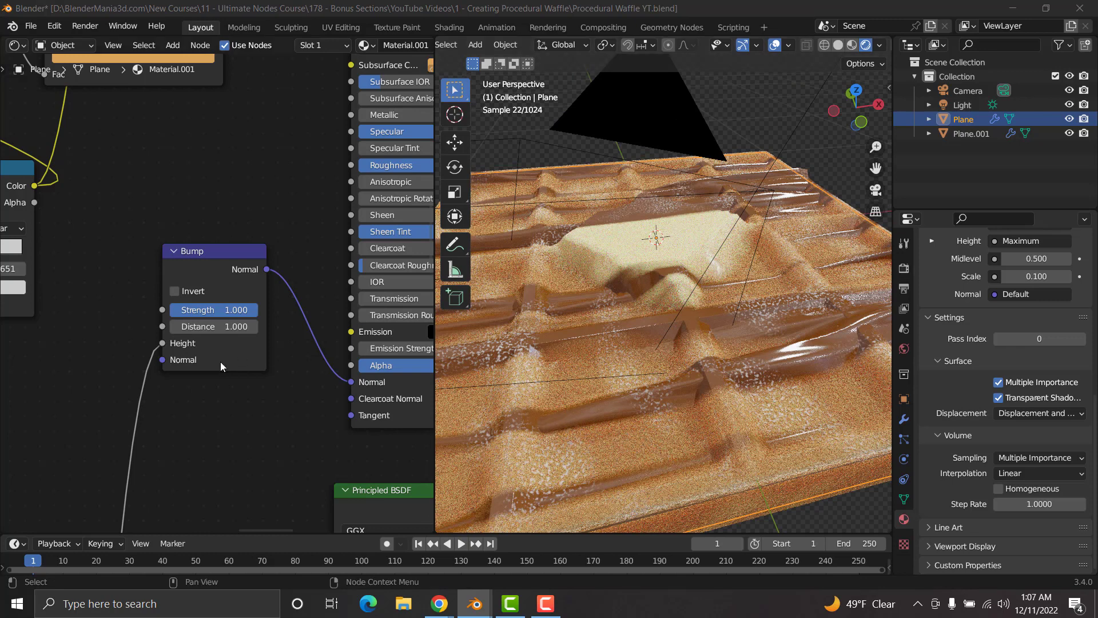
{"action": "left_click", "coordinate": [219, 326]}
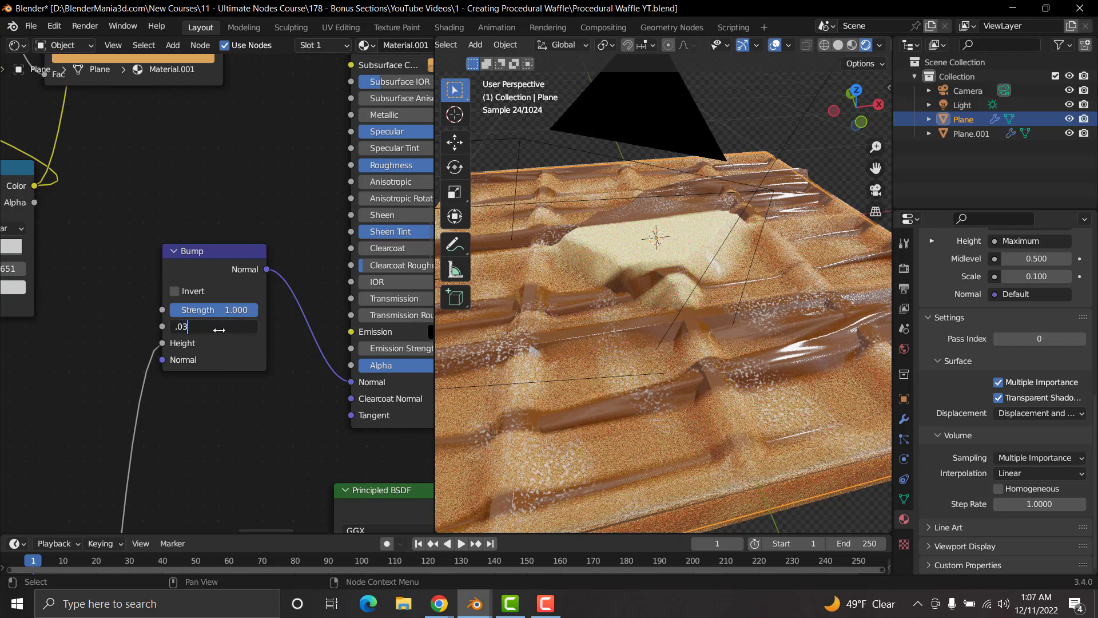
{"action": "key", "text": "Return"}
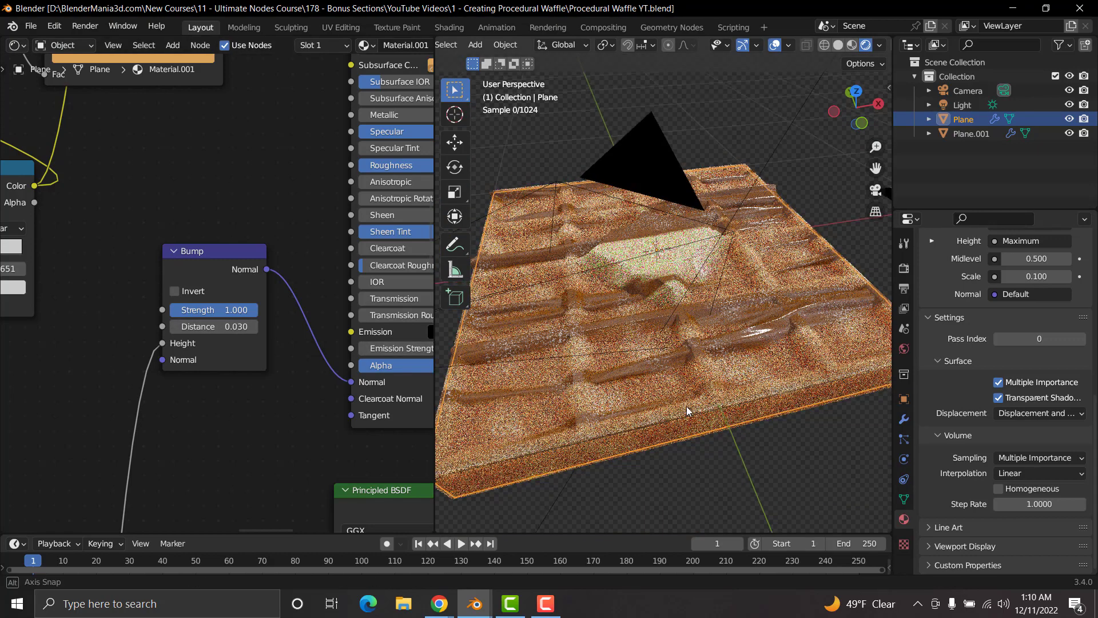
{"action": "middle_click_drag", "start_coordinate": [687, 410], "coordinate": [710, 354]}
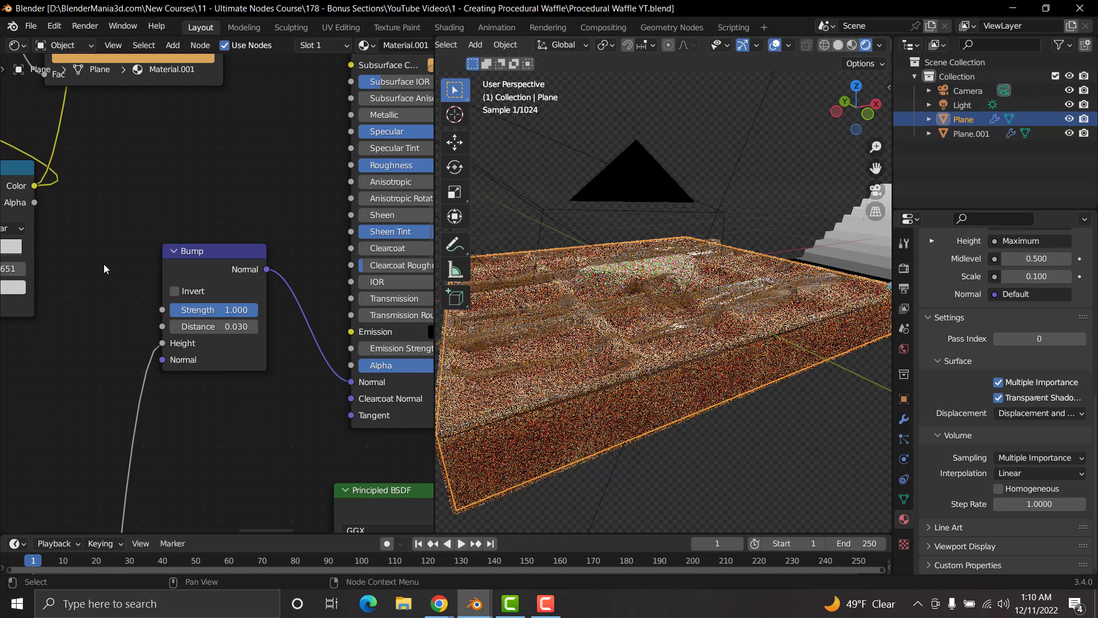
Step: Switch the topmost Constant ColorRamp to Ease interpolation and move its white stop to position 1
{"action": "scroll", "coordinate": [104, 263], "scroll_direction": "down", "scroll_amount": 12}
{"action": "middle_click_drag", "start_coordinate": [176, 272], "coordinate": [196, 375]}
{"action": "mouse_move", "coordinate": [174, 184]}
{"action": "middle_mouse_down"}
{"action": "mouse_move", "coordinate": [191, 282]}
{"action": "mouse_move", "coordinate": [342, 418]}
{"action": "middle_mouse_up"}
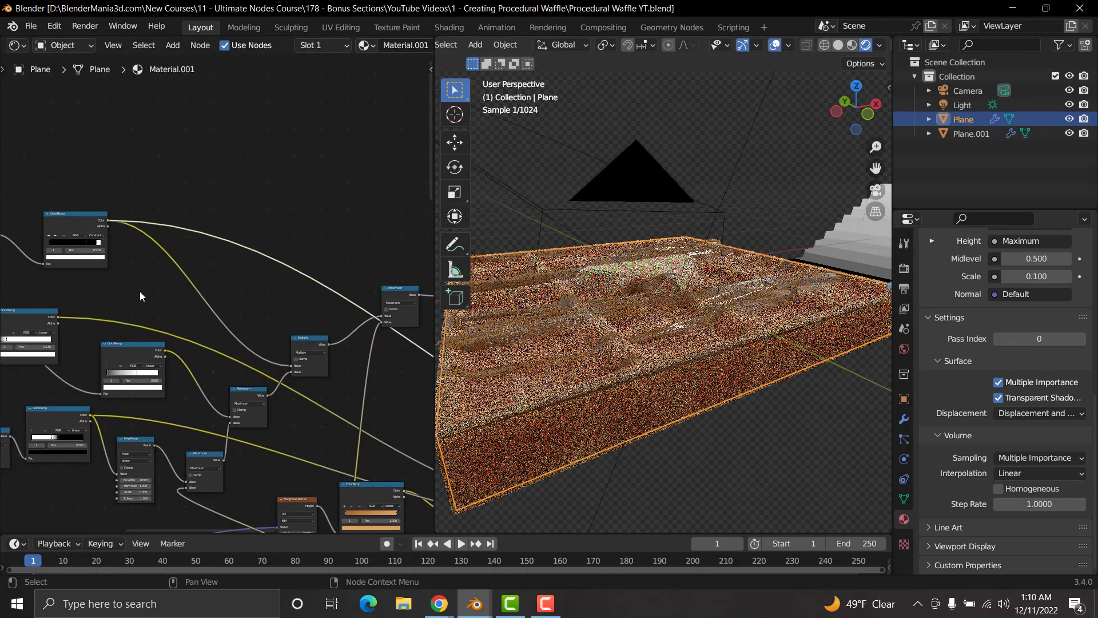
{"action": "middle_click_drag", "start_coordinate": [140, 291], "coordinate": [248, 336]}
{"action": "scroll", "coordinate": [226, 324], "scroll_direction": "up", "scroll_amount": 2}
{"action": "scroll", "coordinate": [227, 326], "scroll_direction": "up", "scroll_amount": 6}
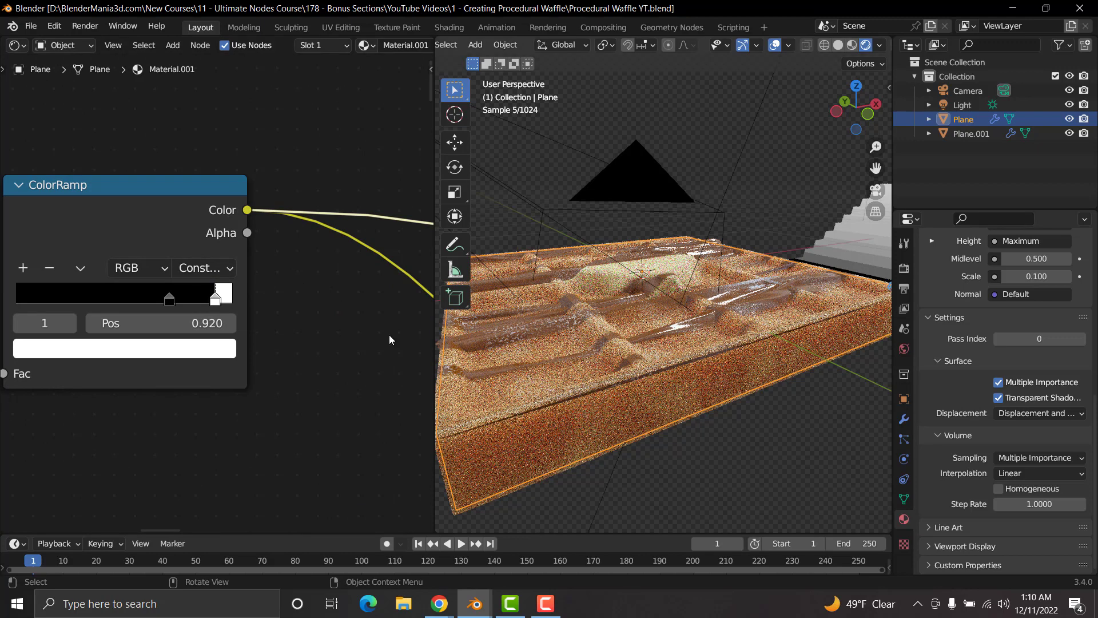
{"action": "left_click", "coordinate": [206, 269]}
{"action": "left_click", "coordinate": [205, 291]}
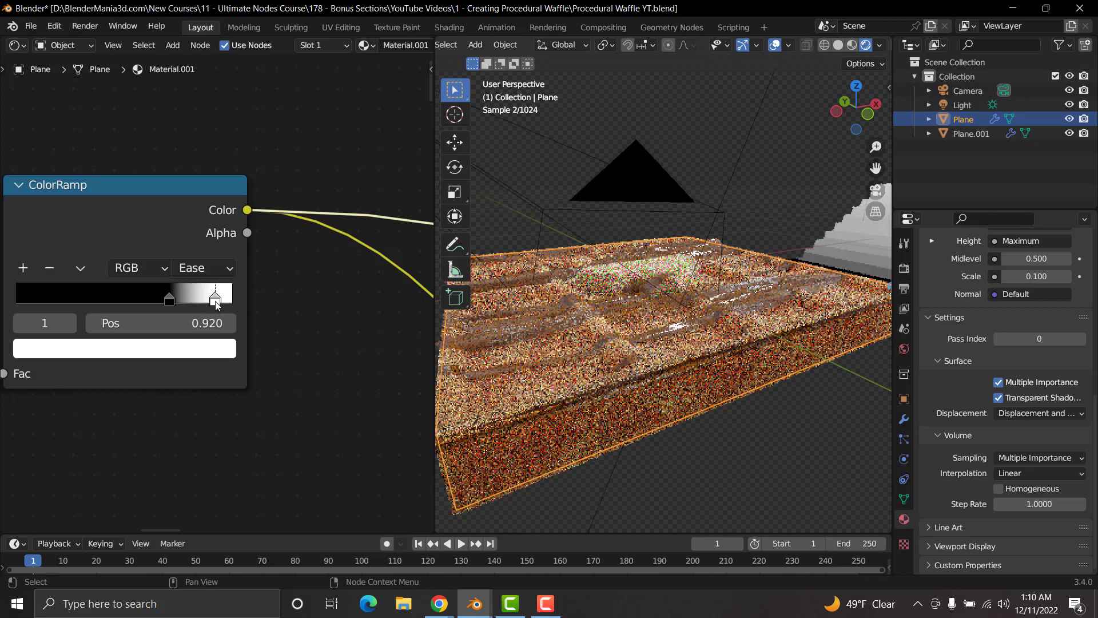
{"action": "left_click_drag", "start_coordinate": [216, 303], "coordinate": [249, 301]}
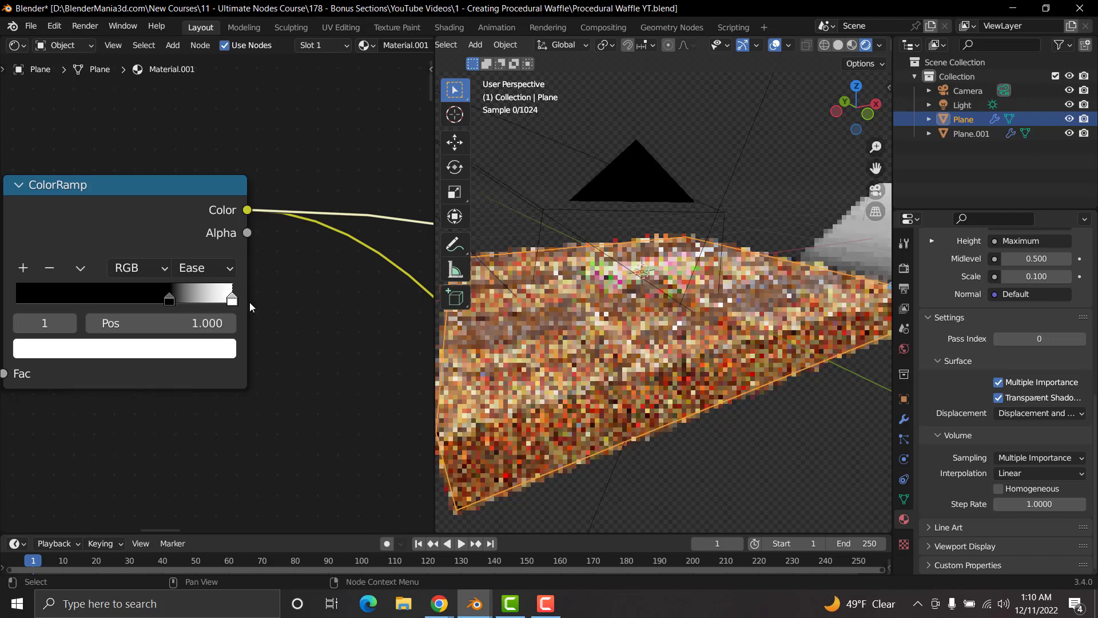
Step: Preview the Ease ColorRamp on the waffle and tighten its gradient by moving the black stop to 0.865
{"action": "left_click_drag", "start_coordinate": [170, 299], "coordinate": [202, 298]}
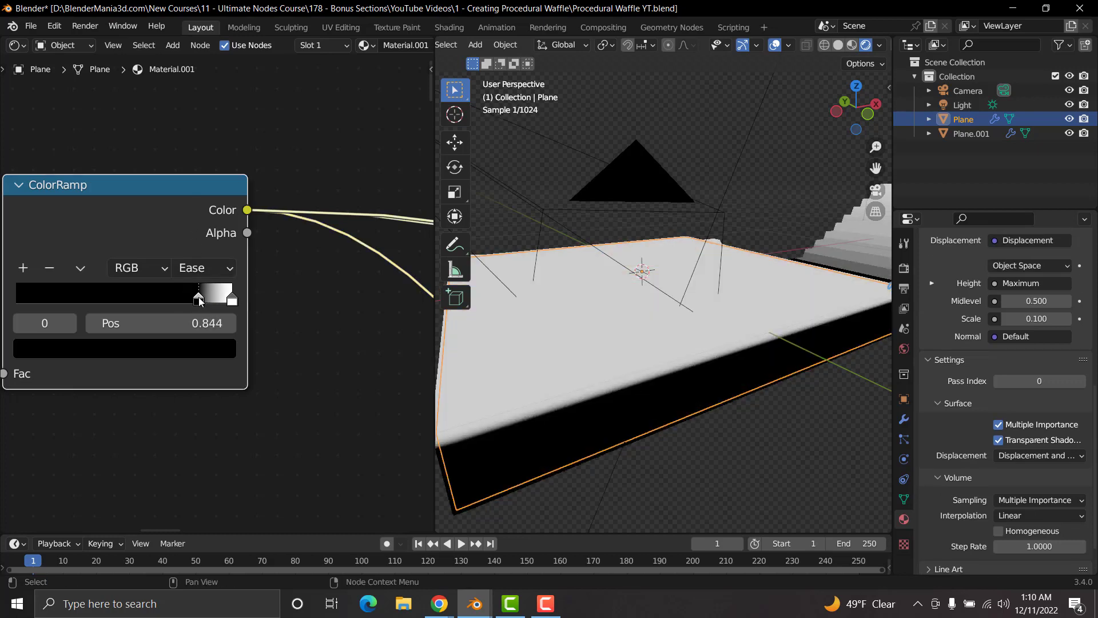
{"action": "mouse_move", "coordinate": [197, 300]}
{"action": "left_mouse_down"}
{"action": "mouse_move", "coordinate": [163, 306]}
{"action": "mouse_move", "coordinate": [205, 305]}
{"action": "left_mouse_up"}
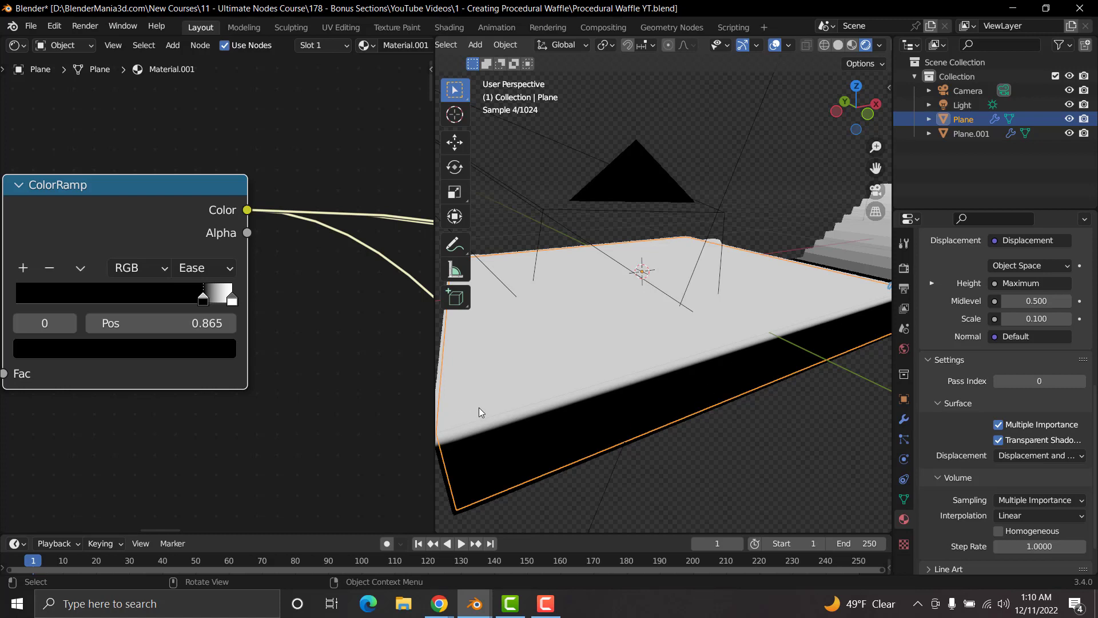
{"action": "left_click_drag", "start_coordinate": [204, 304], "coordinate": [208, 304]}
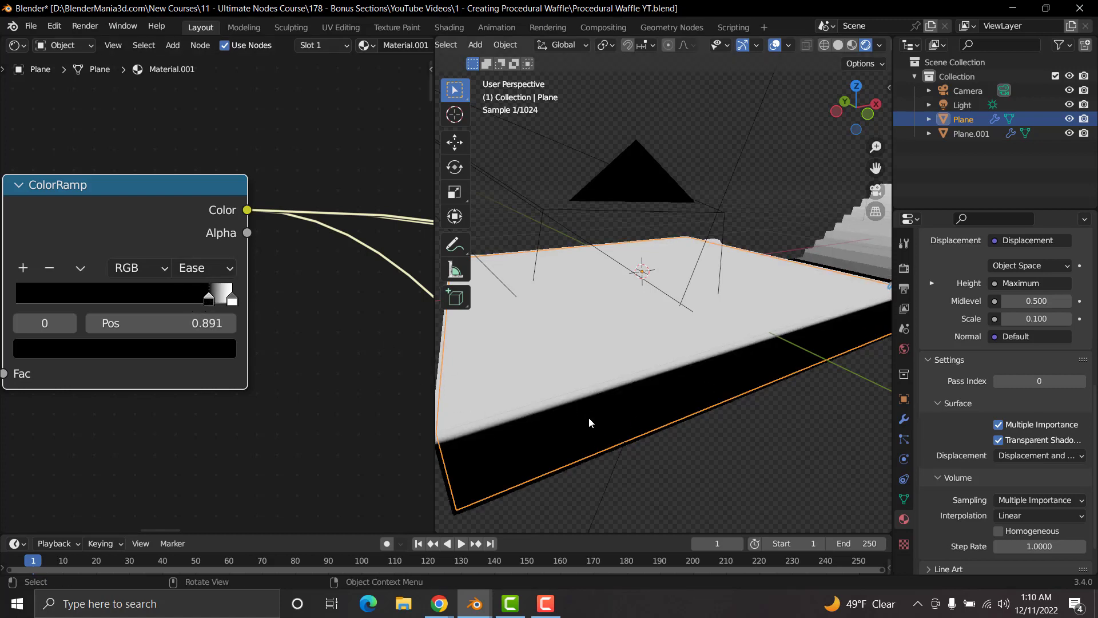
{"action": "left_click_drag", "start_coordinate": [208, 304], "coordinate": [202, 307]}
Step: Switch the preview from the ColorRamp back to the last Mix Shader before the Material Output
{"action": "scroll", "coordinate": [337, 423], "scroll_direction": "down", "scroll_amount": 6}
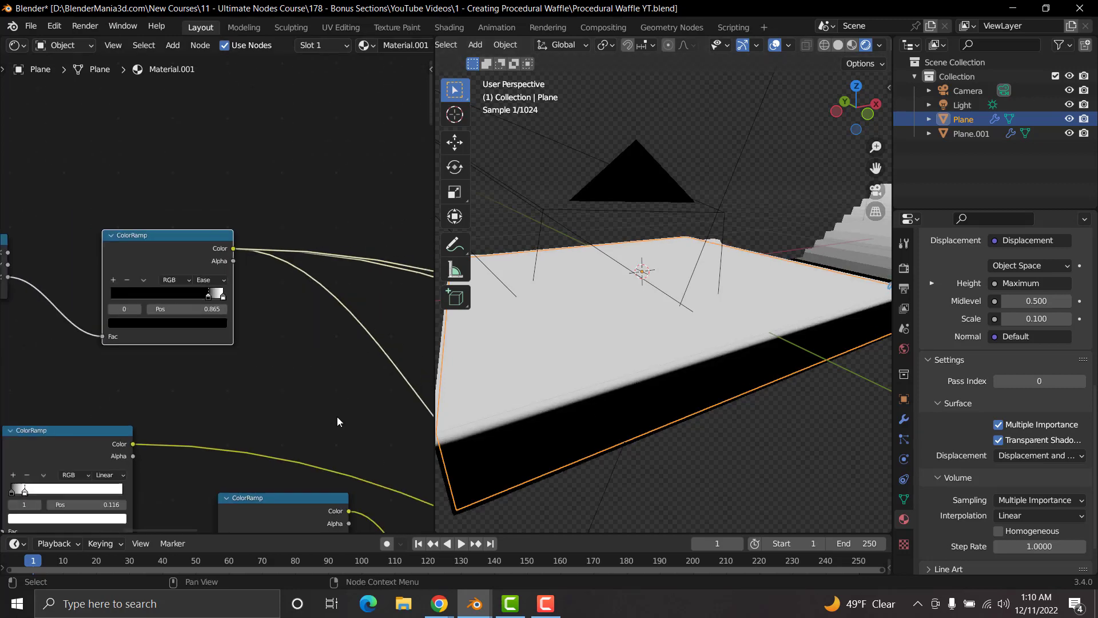
{"action": "middle_click_drag", "start_coordinate": [316, 384], "coordinate": [170, 343]}
{"action": "mouse_move", "coordinate": [295, 380]}
{"action": "middle_mouse_down"}
{"action": "mouse_move", "coordinate": [150, 350]}
{"action": "mouse_move", "coordinate": [220, 361]}
{"action": "middle_mouse_up"}
{"action": "scroll", "coordinate": [297, 373], "scroll_direction": "up", "scroll_amount": 5}
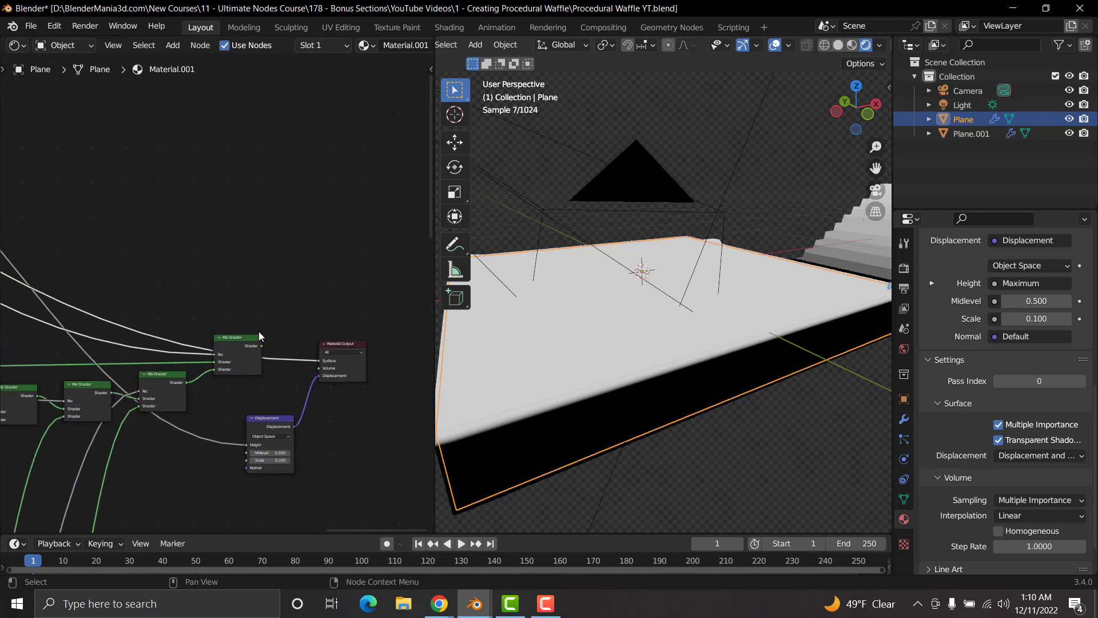
{"action": "left_click", "coordinate": [243, 341], "text": "ctrl+shift"}
Step: Change the waffle Plane's Subdivision modifier from Simple to Catmull-Clark while viewing it from the top
{"action": "scroll", "coordinate": [625, 396], "scroll_direction": "down", "scroll_amount": 5}
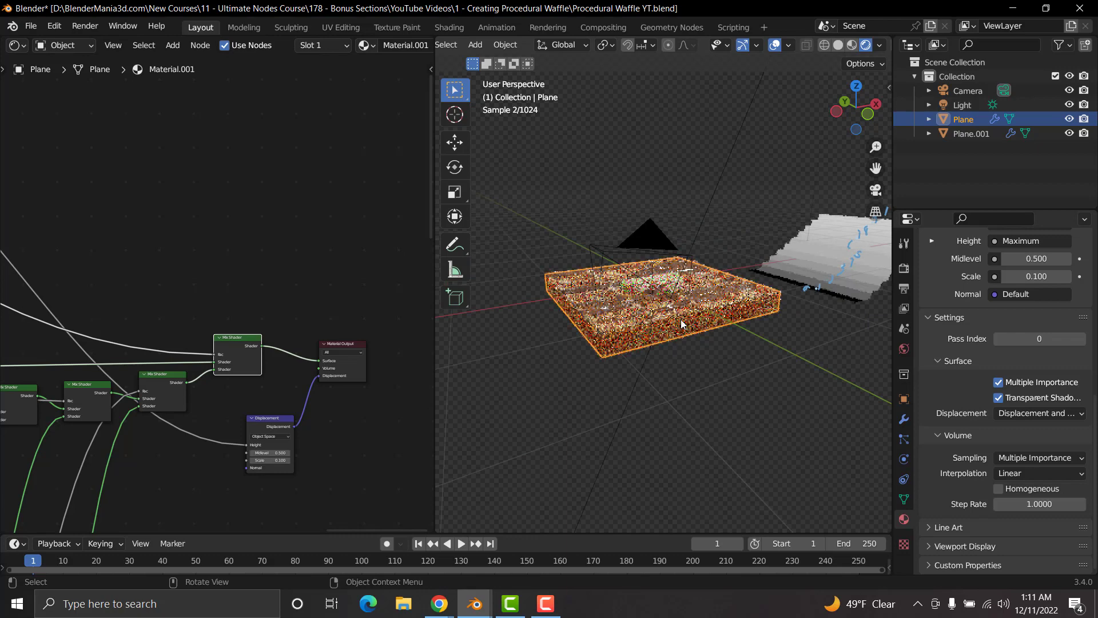
{"action": "middle_click_drag", "start_coordinate": [680, 330], "coordinate": [688, 388]}
{"action": "scroll", "coordinate": [688, 389], "scroll_direction": "up", "scroll_amount": 4}
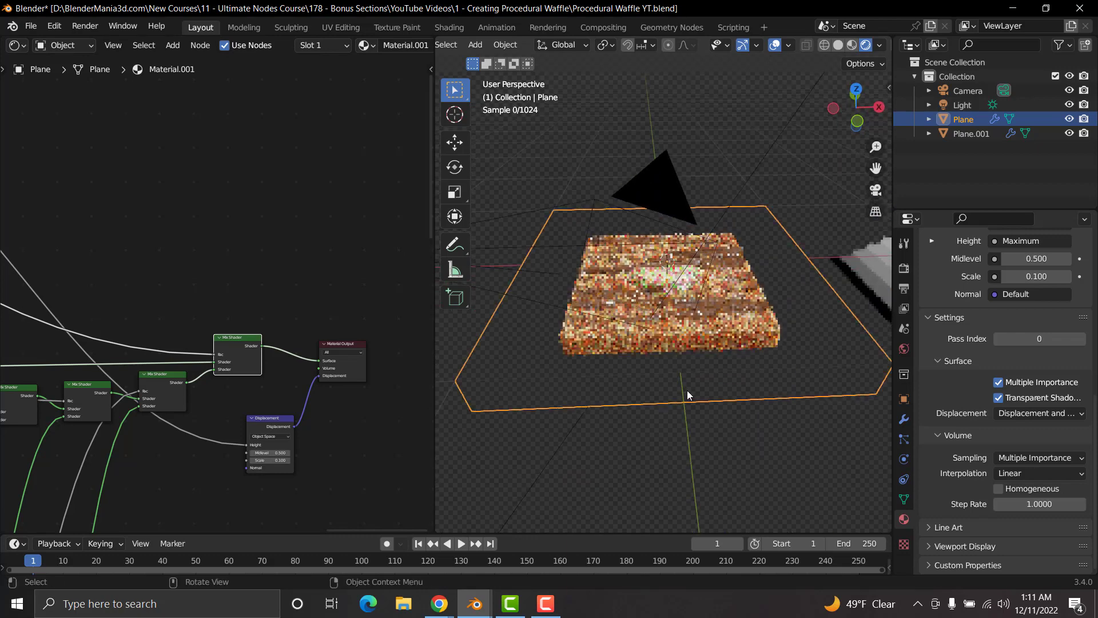
{"action": "scroll", "coordinate": [688, 389], "scroll_direction": "down", "scroll_amount": 3}
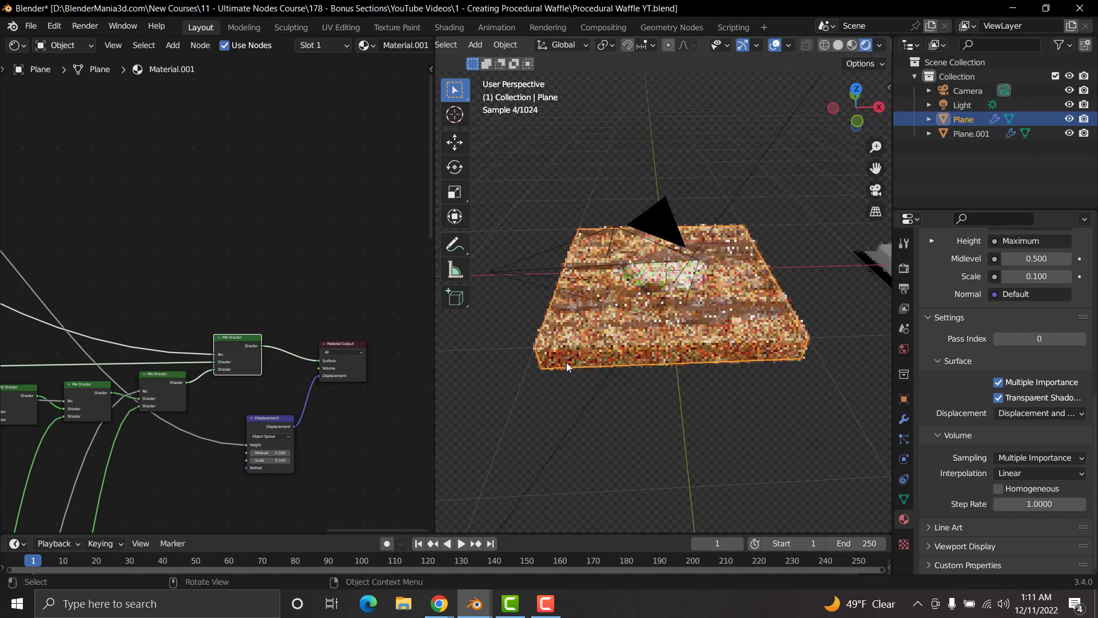
{"action": "middle_click_drag", "start_coordinate": [566, 362], "coordinate": [671, 361]}
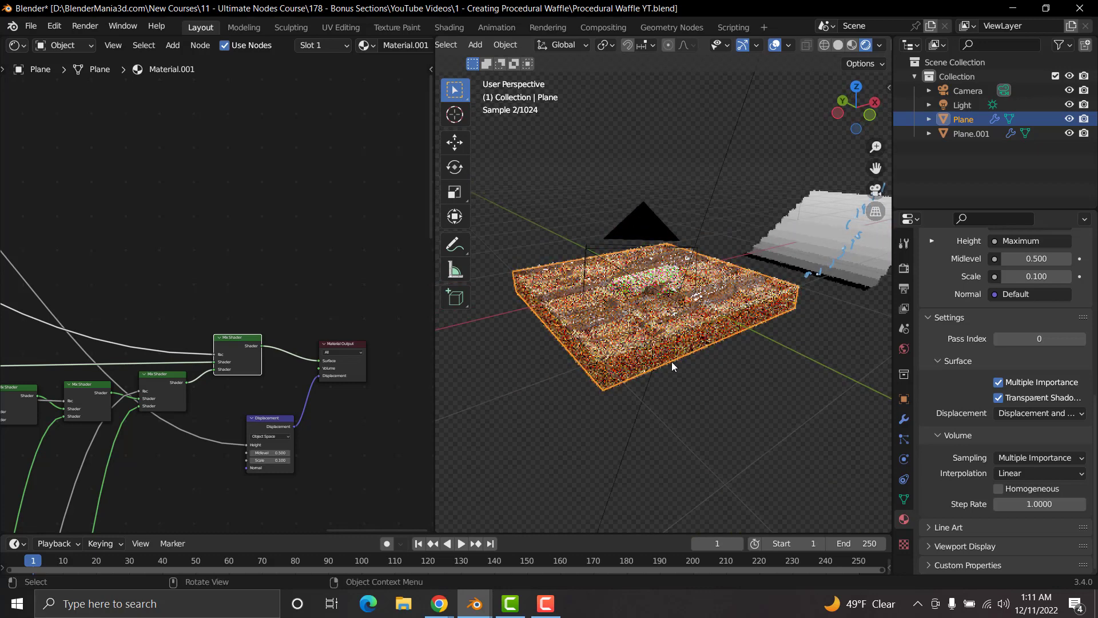
{"action": "scroll", "coordinate": [691, 379], "scroll_direction": "up", "scroll_amount": 3}
{"action": "scroll", "coordinate": [691, 380], "scroll_direction": "down", "scroll_amount": 1}
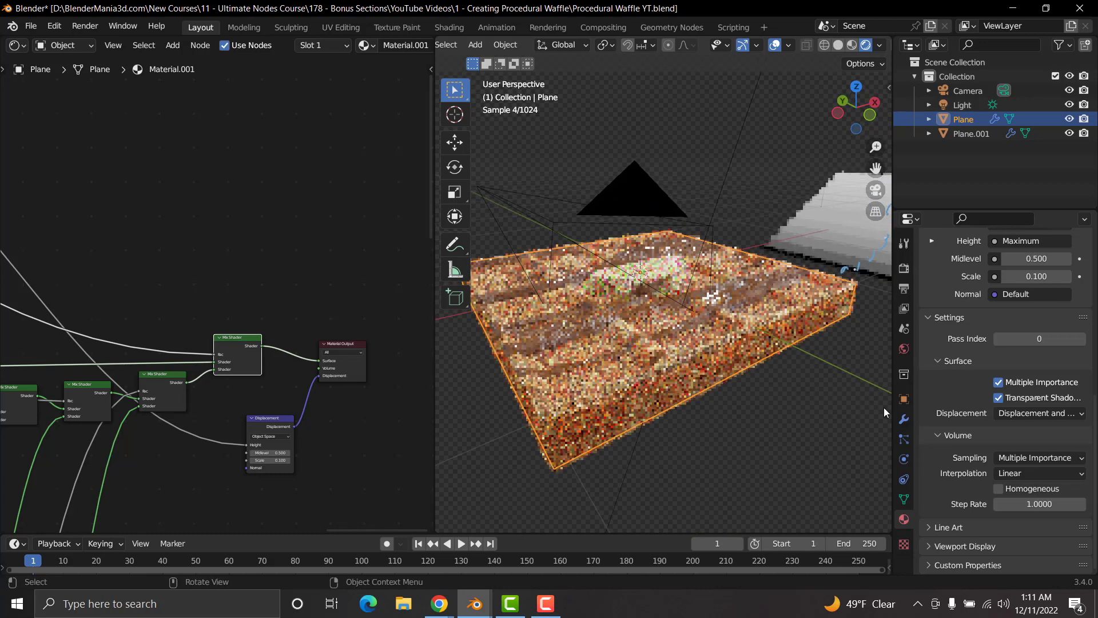
{"action": "left_click", "coordinate": [904, 421]}
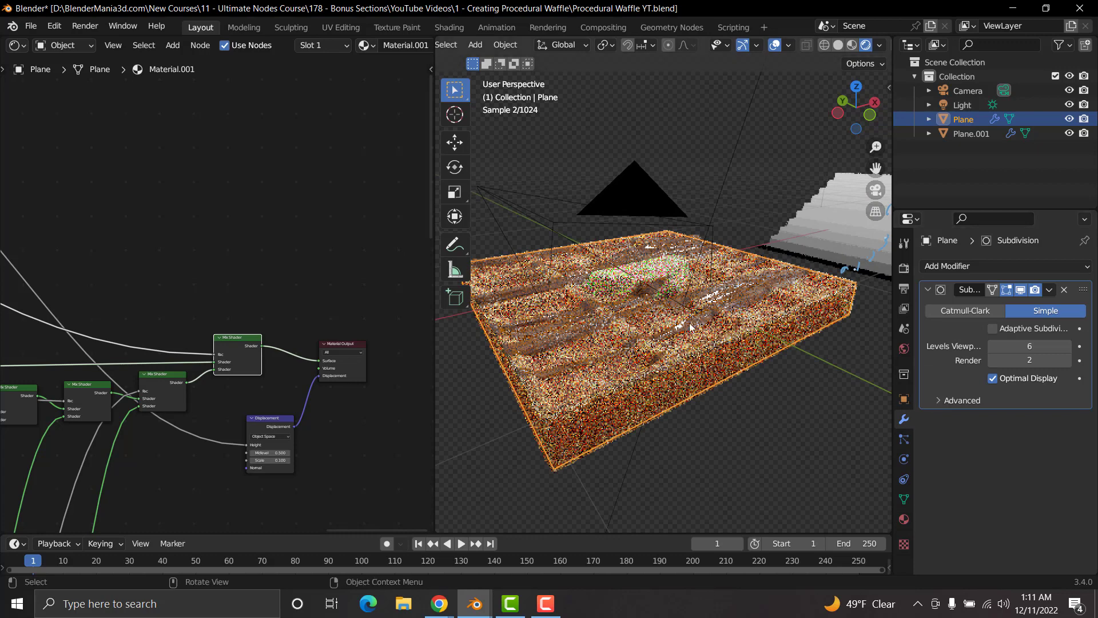
{"action": "key", "text": "KP_7"}
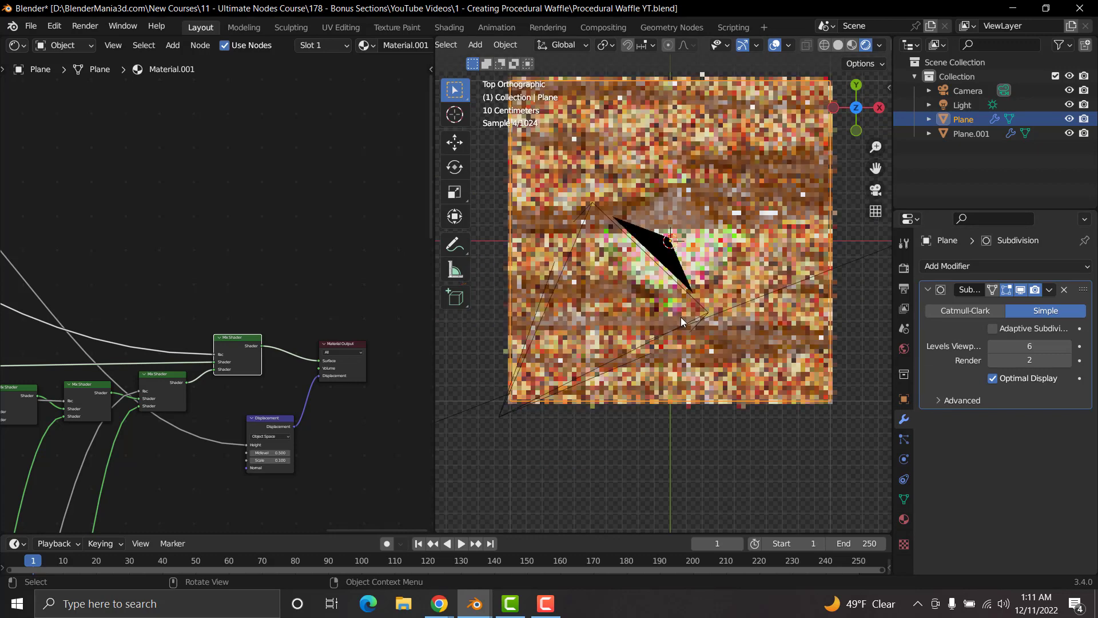
{"action": "scroll", "coordinate": [689, 297], "scroll_direction": "down", "scroll_amount": 3}
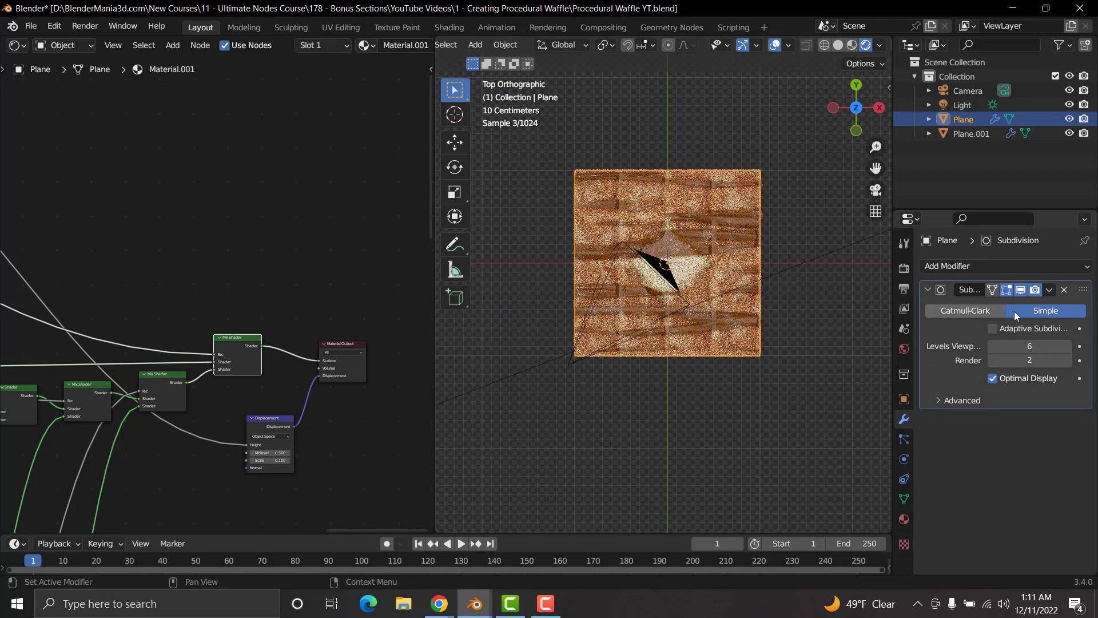
{"action": "left_click", "coordinate": [974, 310]}
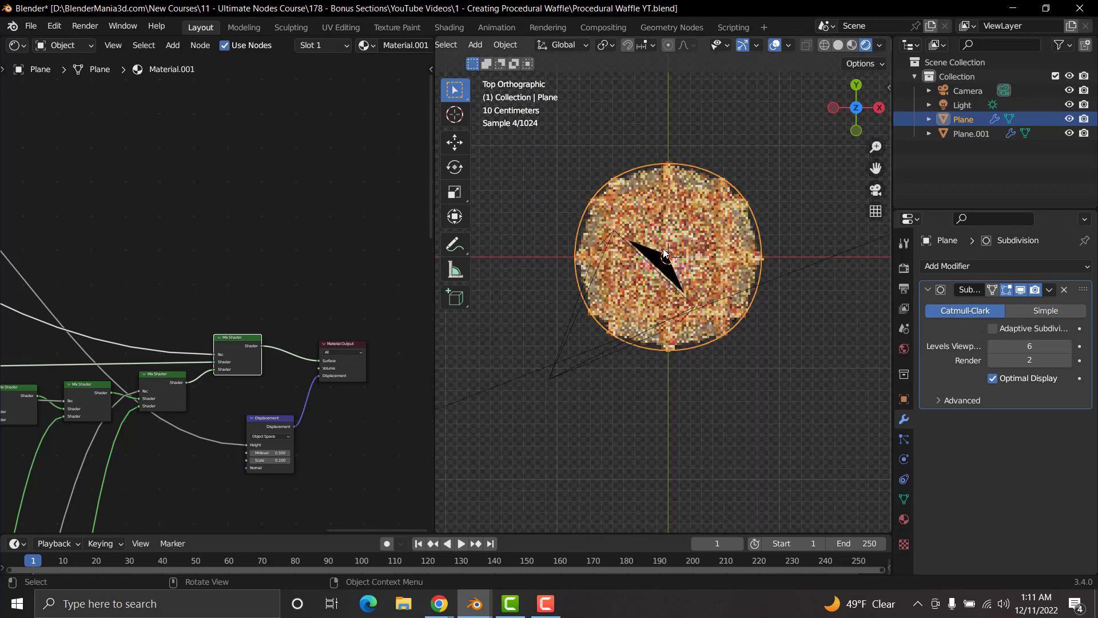
Step: Add two horizontal loop cuts to the Plane's mesh and scale them along Y by about 2.8, close to the outer edges
{"action": "key", "text": "Tab"}
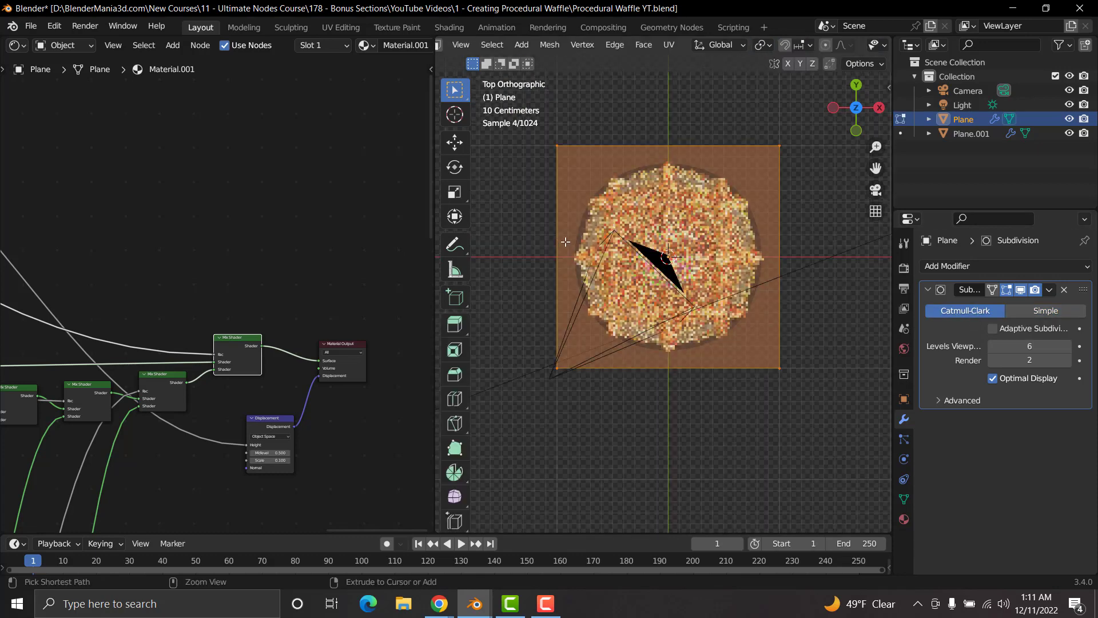
{"action": "key", "text": "ctrl+r"}
{"action": "scroll", "coordinate": [565, 242], "scroll_direction": "up", "scroll_amount": 1}
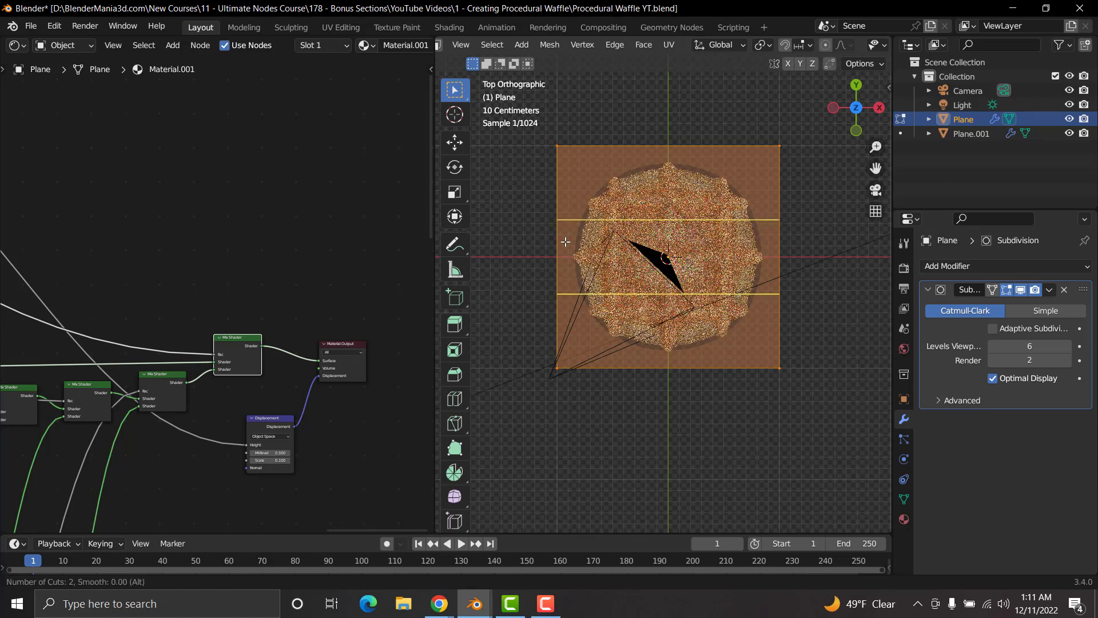
{"action": "left_click", "coordinate": [565, 242]}
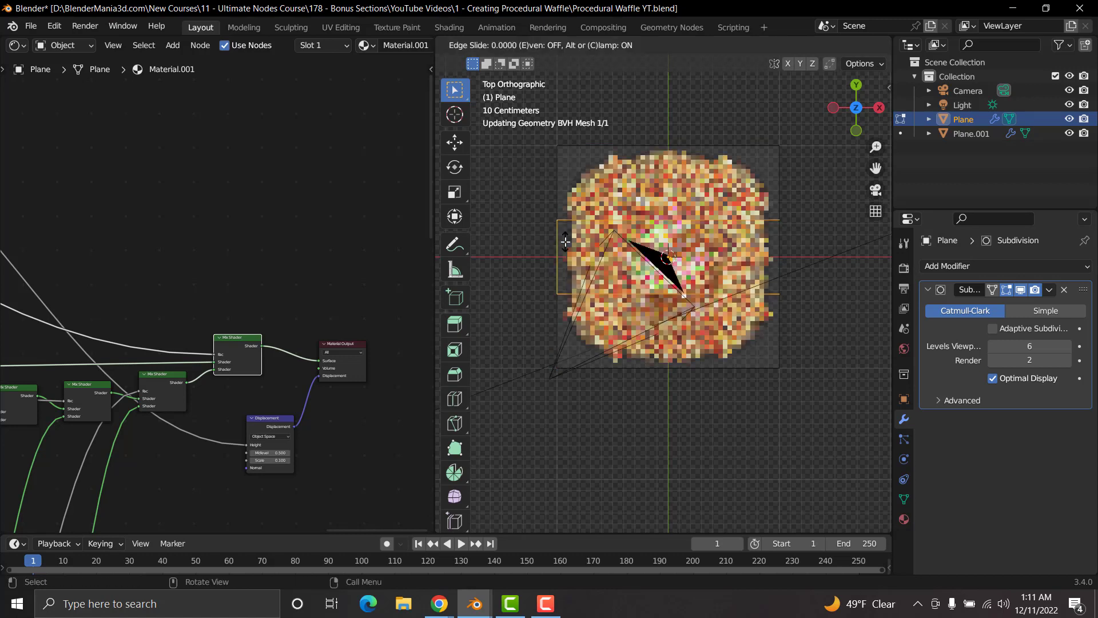
{"action": "right_click", "coordinate": [681, 283]}
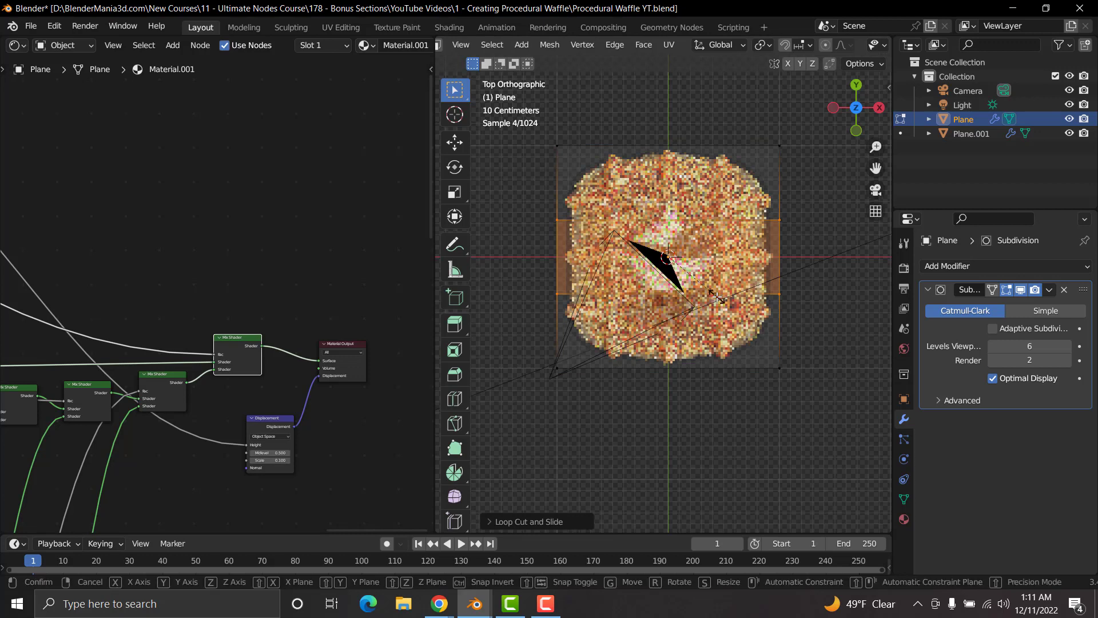
{"action": "key", "text": "s"}
{"action": "key", "text": "y"}
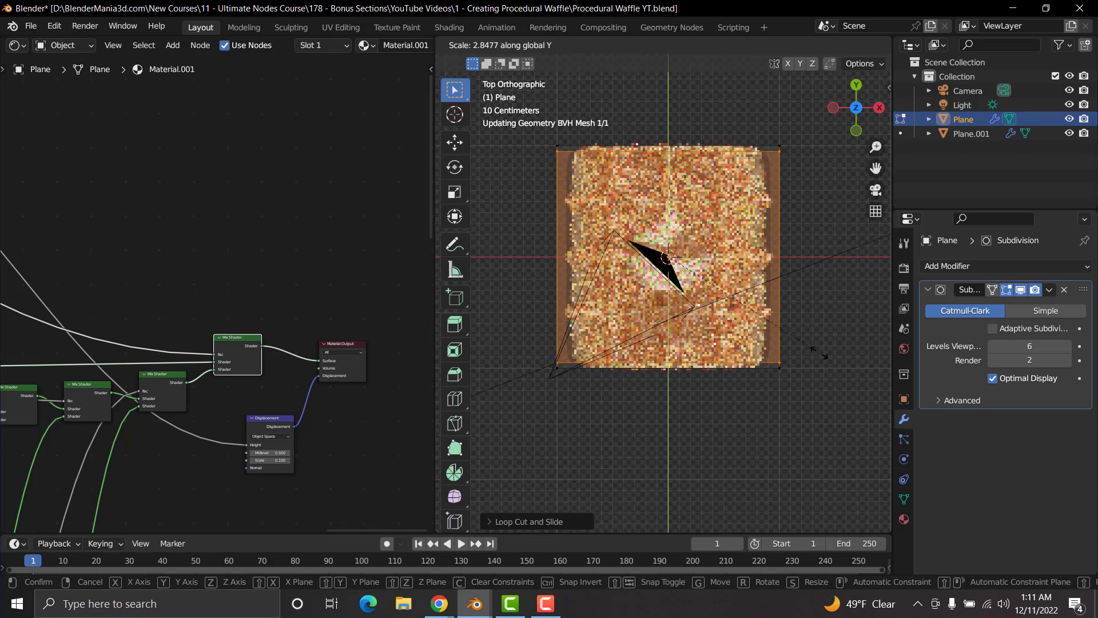
{"action": "left_click", "coordinate": [816, 352]}
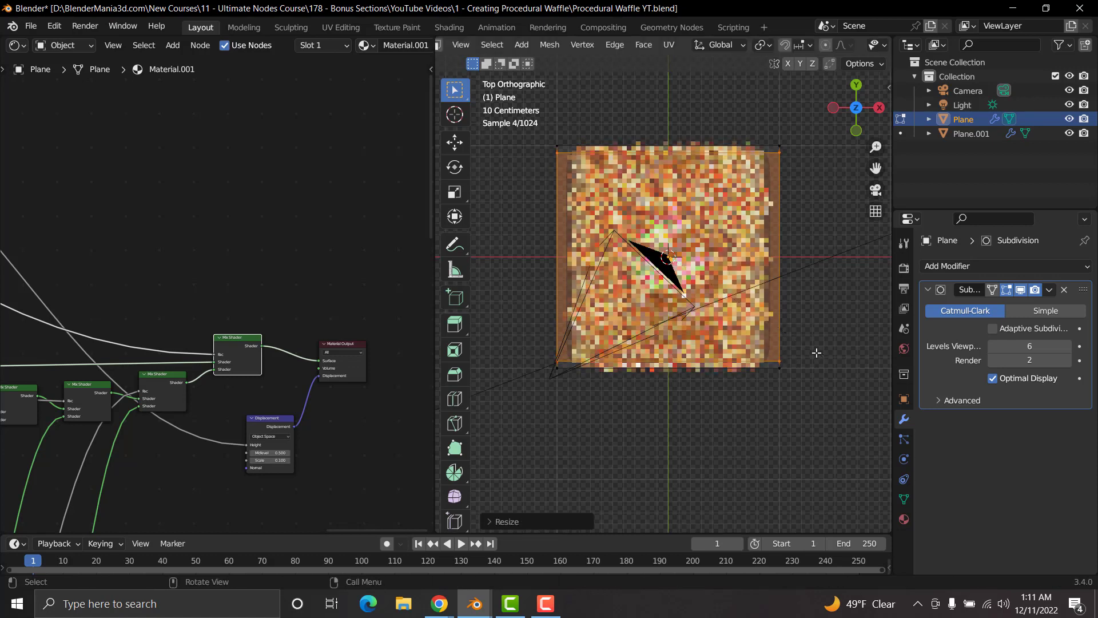
Step: Add two vertical loop cuts to the Plane's mesh and try scaling them outward along X
{"action": "scroll", "coordinate": [668, 349], "scroll_direction": "up", "scroll_amount": 1}
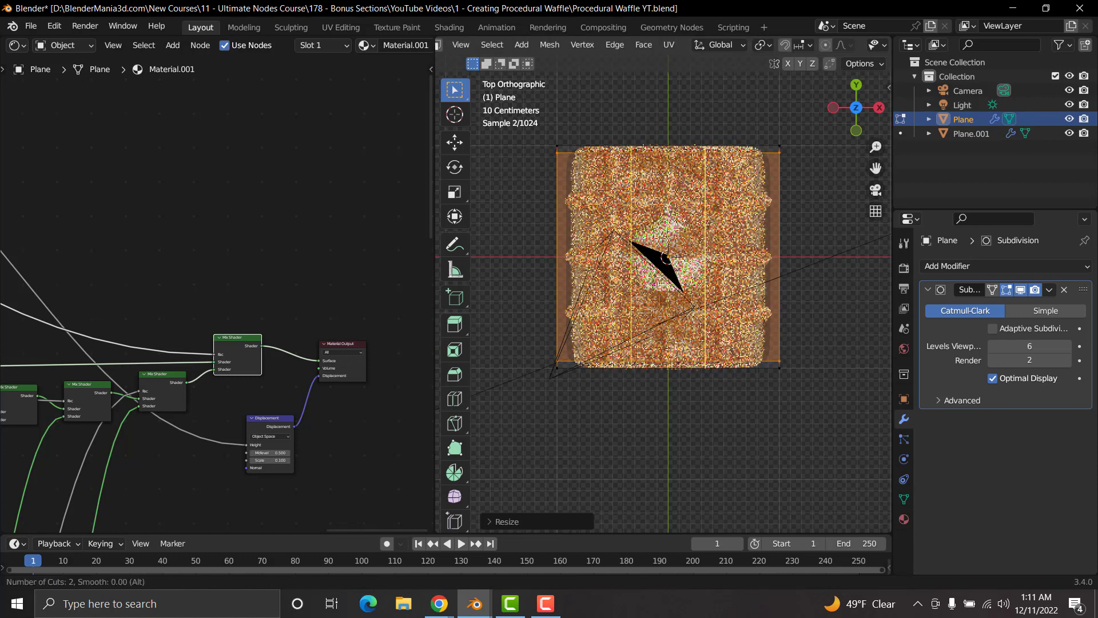
{"action": "left_click", "coordinate": [667, 349]}
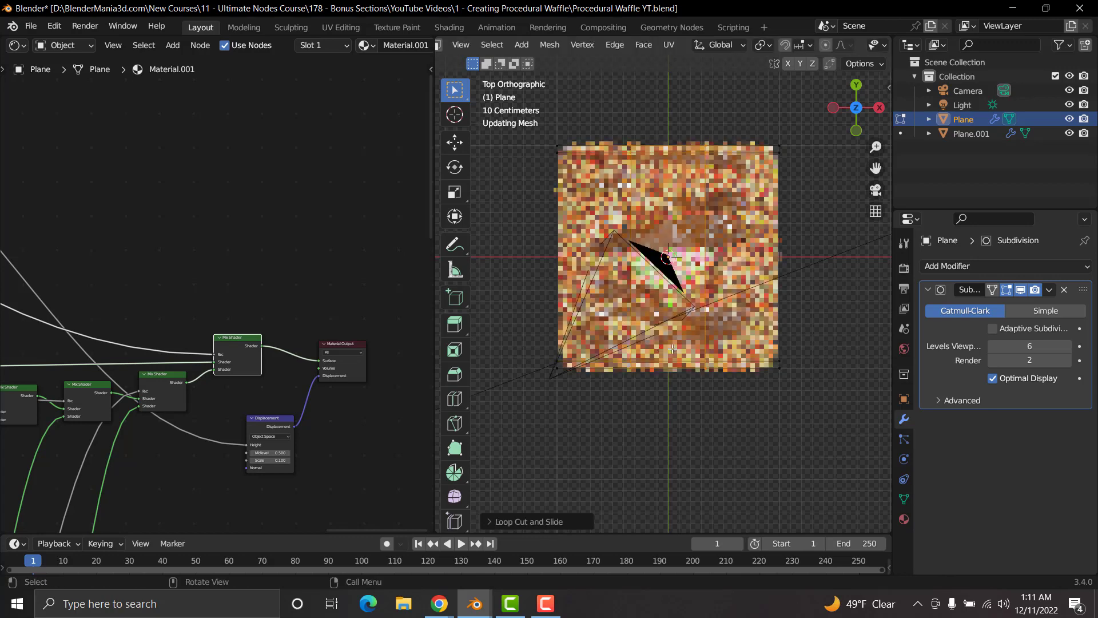
{"action": "key", "text": "x"}
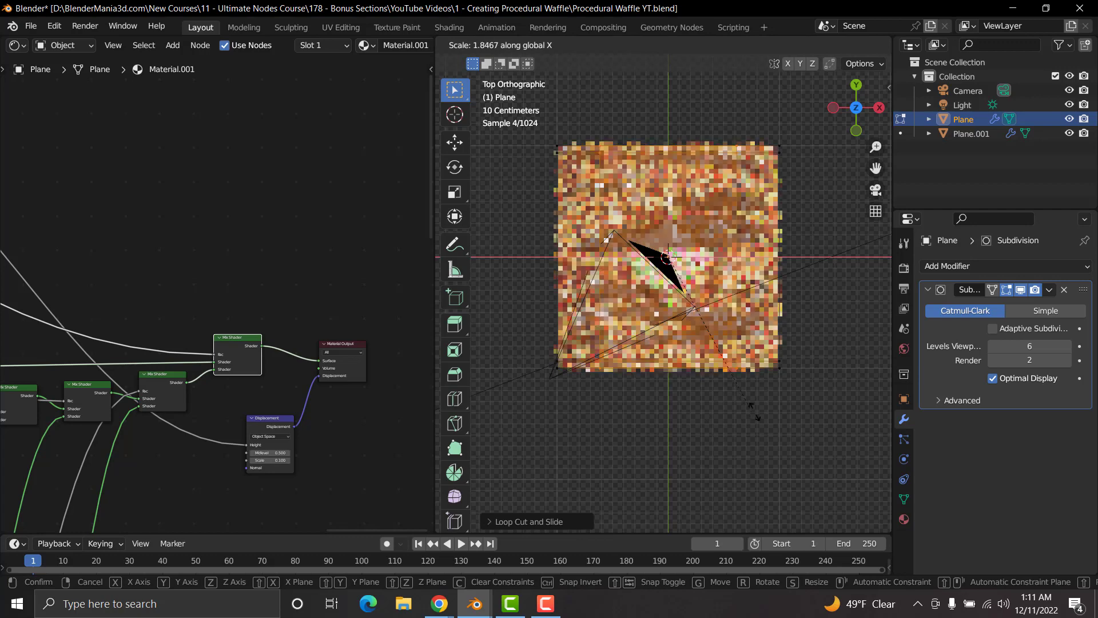
{"action": "left_click", "coordinate": [753, 394]}
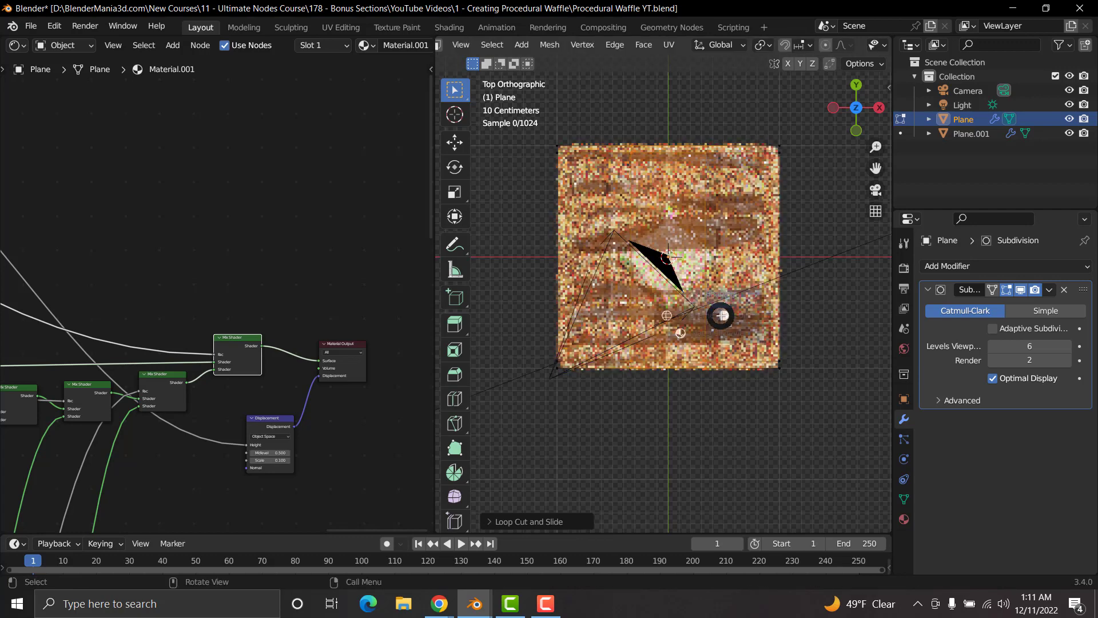
Step: Change the viewport to solid shading and scale the two vertical edge loops along X, close to the Plane's side edges
{"action": "key", "text": "z"}
{"action": "left_click", "coordinate": [867, 318]}
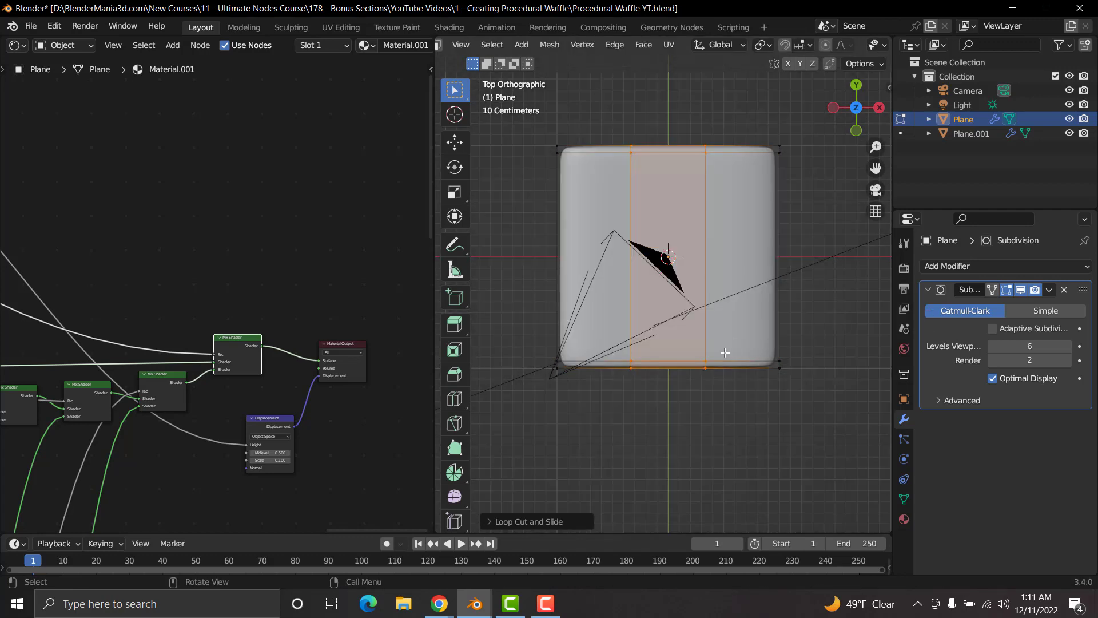
{"action": "key", "text": "s"}
{"action": "key", "text": "x"}
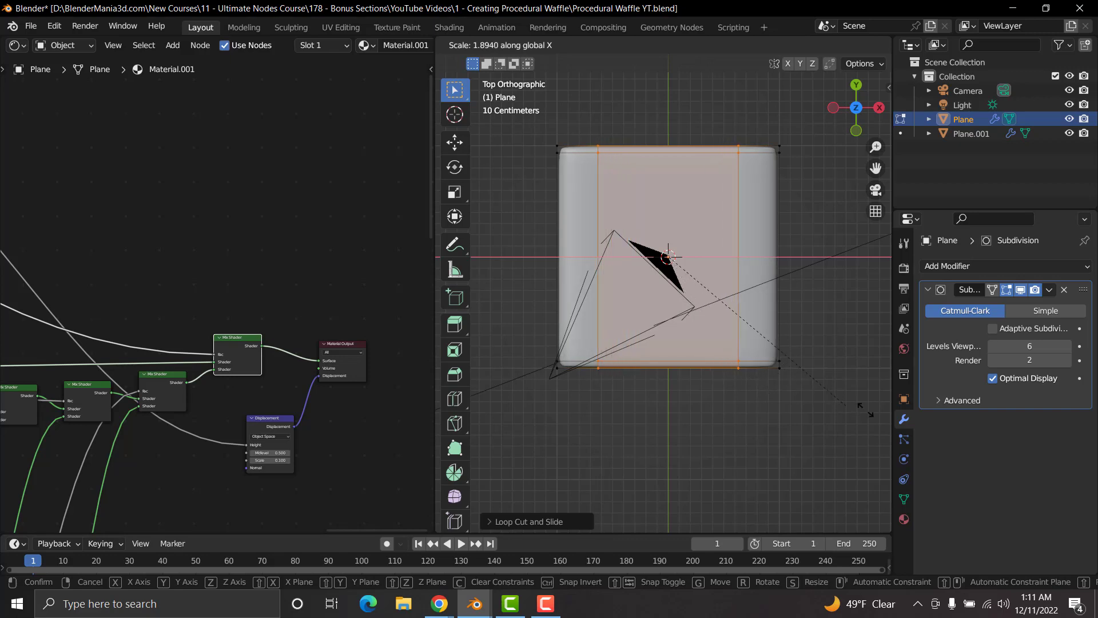
{"action": "left_click", "coordinate": [504, 441]}
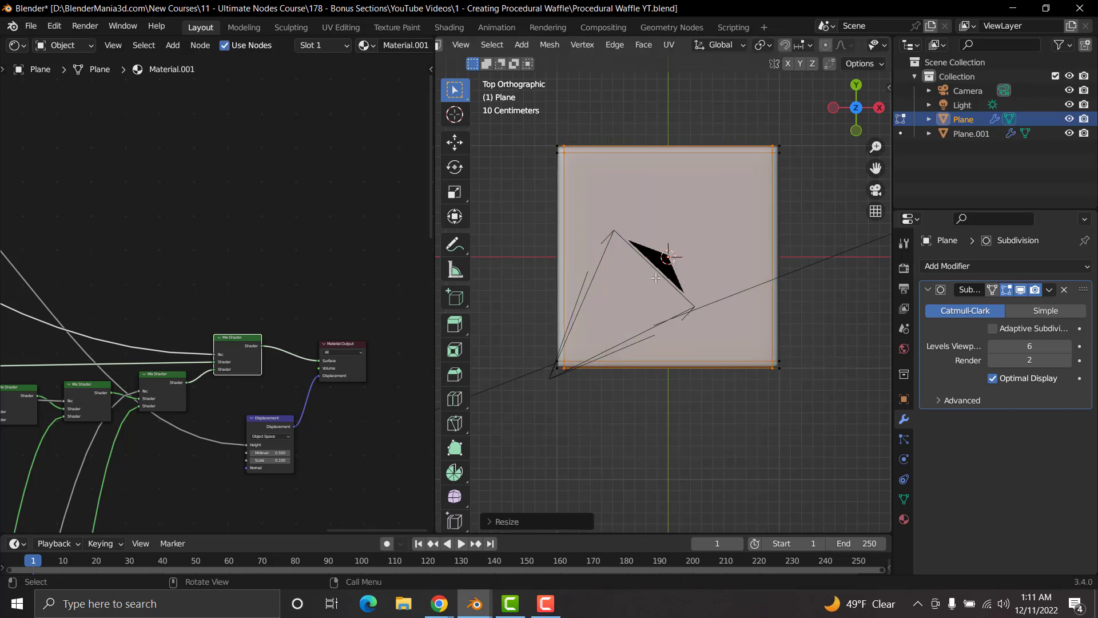
Step: Apply smooth shading to the waffle Plane in Object Mode and show the viewport in rendered shading
{"action": "key", "text": "Tab"}
{"action": "key", "text": "z"}
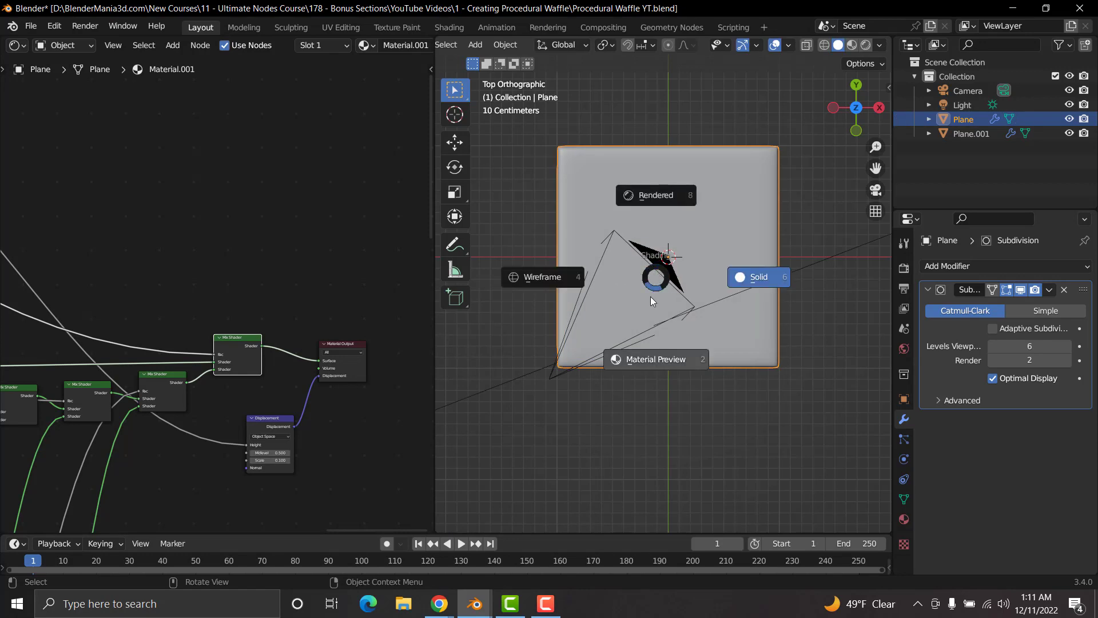
{"action": "key", "text": "Escape"}
{"action": "right_click", "coordinate": [706, 231]}
{"action": "left_click", "coordinate": [706, 231]}
{"action": "key", "text": "z"}
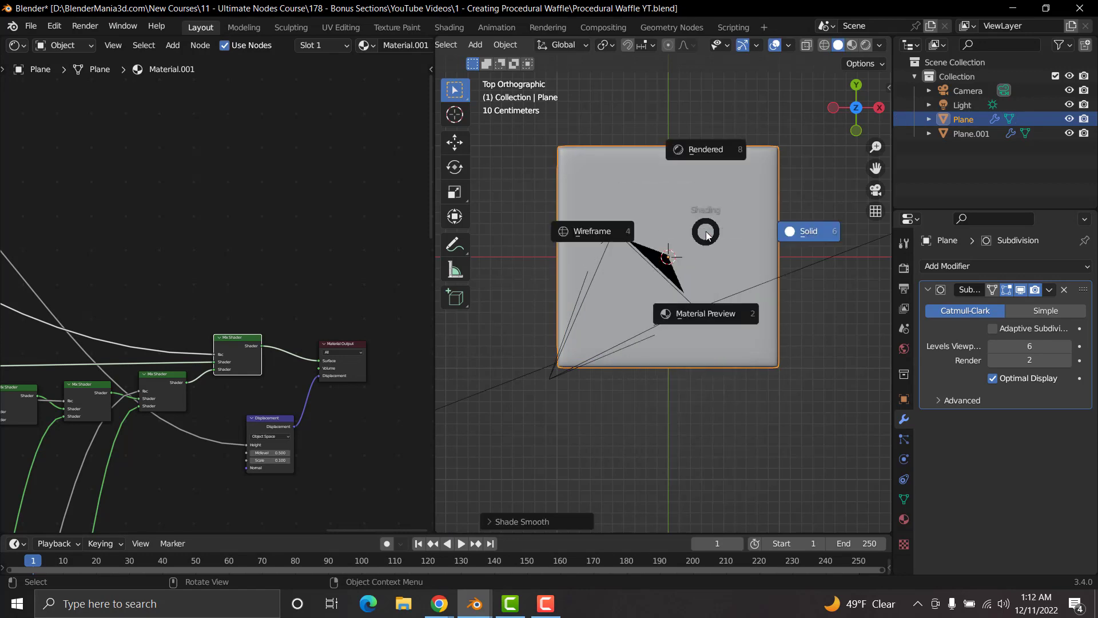
{"action": "left_click", "coordinate": [698, 150]}
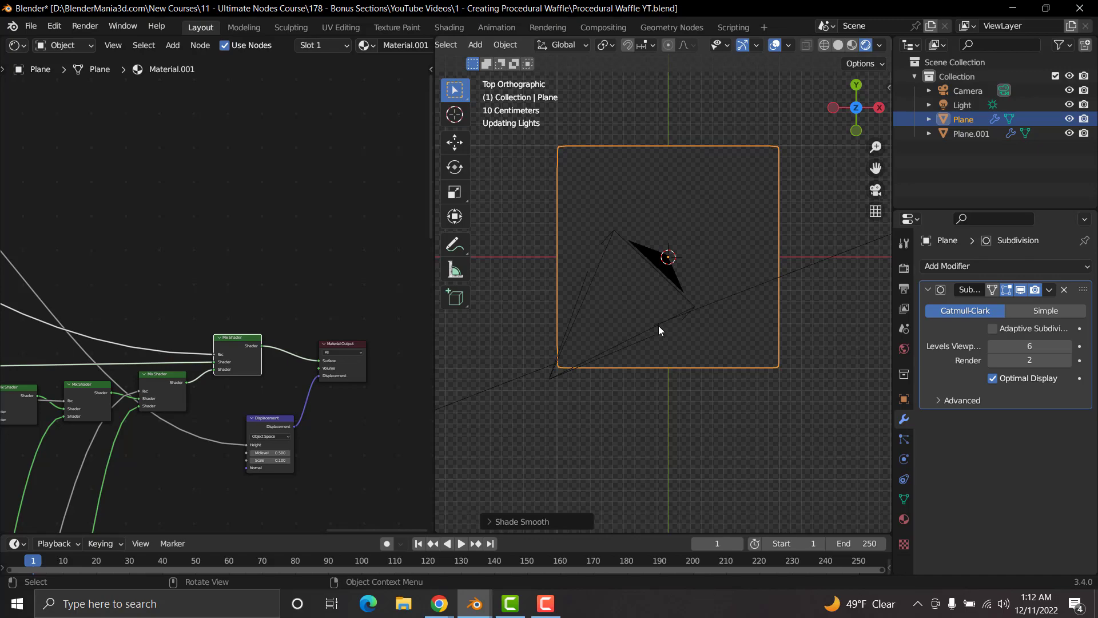
{"action": "middle_click_drag", "start_coordinate": [659, 385], "coordinate": [636, 351]}
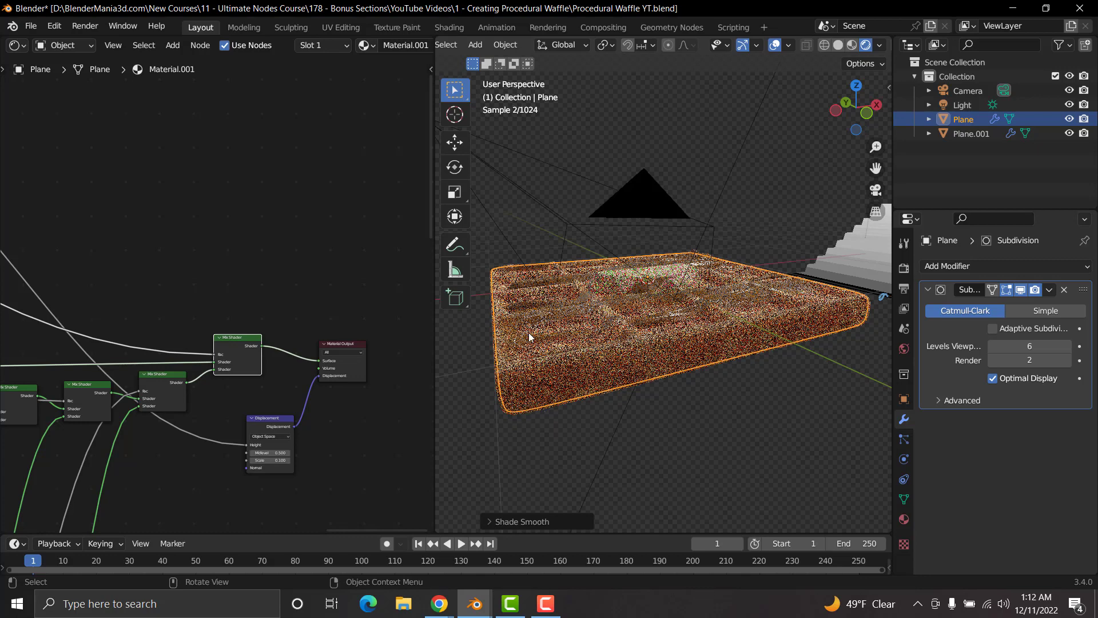
{"action": "middle_click_drag", "start_coordinate": [755, 296], "coordinate": [709, 365]}
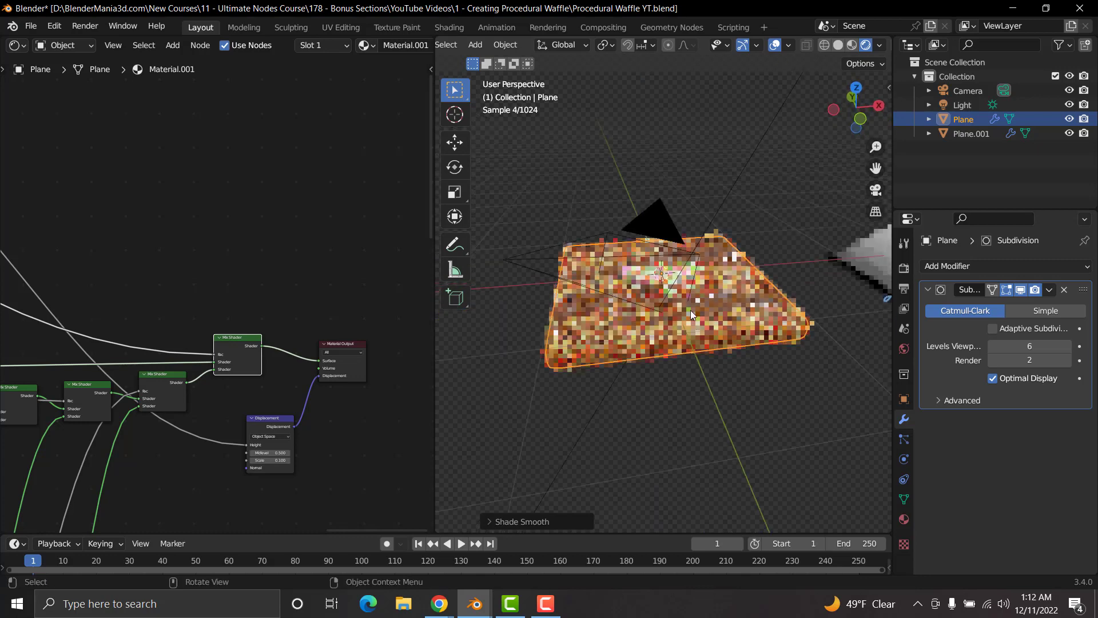
Step: Set the white stop's position to 0.469 on the ColorRamp node feeding the waffle's bump and mask
{"action": "scroll", "coordinate": [688, 314], "scroll_direction": "up", "scroll_amount": 4}
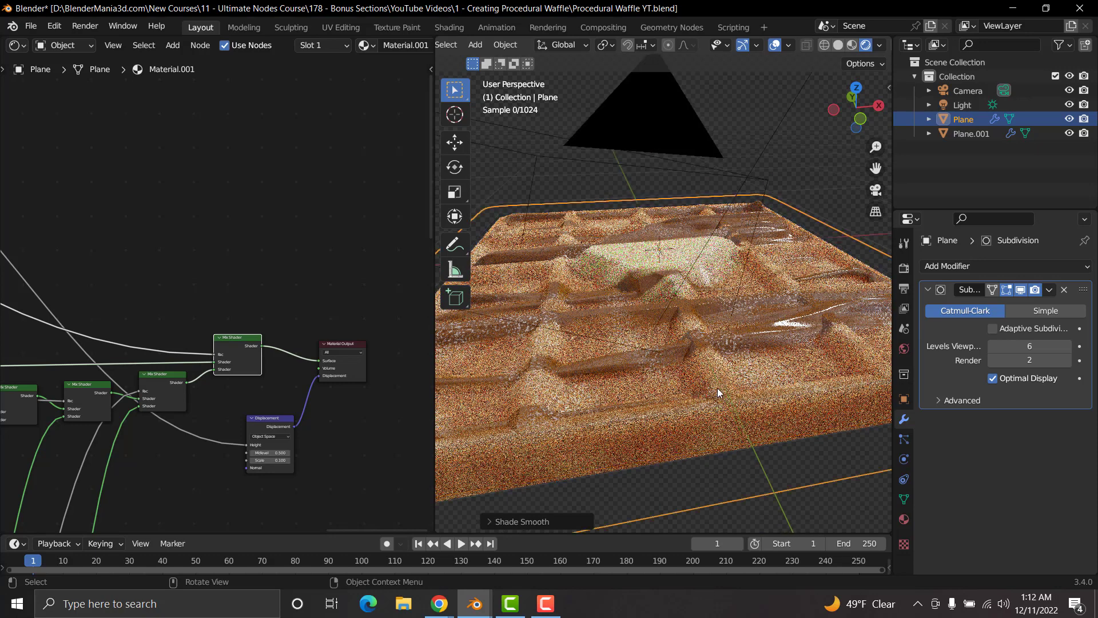
{"action": "scroll", "coordinate": [718, 388], "scroll_direction": "up", "scroll_amount": 4}
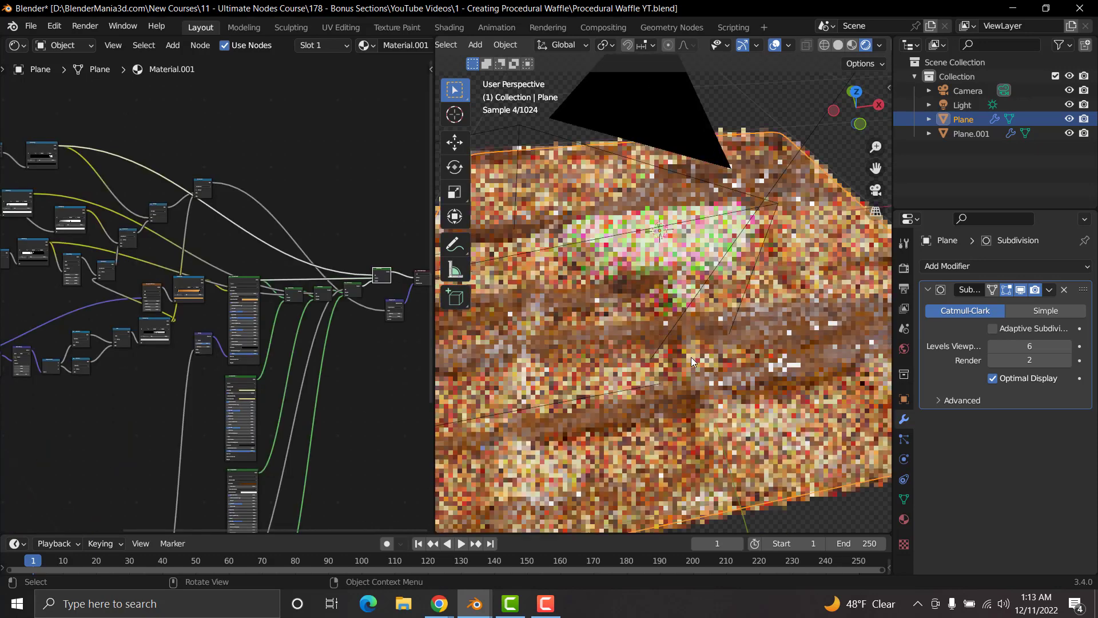
{"action": "scroll", "coordinate": [232, 356], "scroll_direction": "up", "scroll_amount": 5}
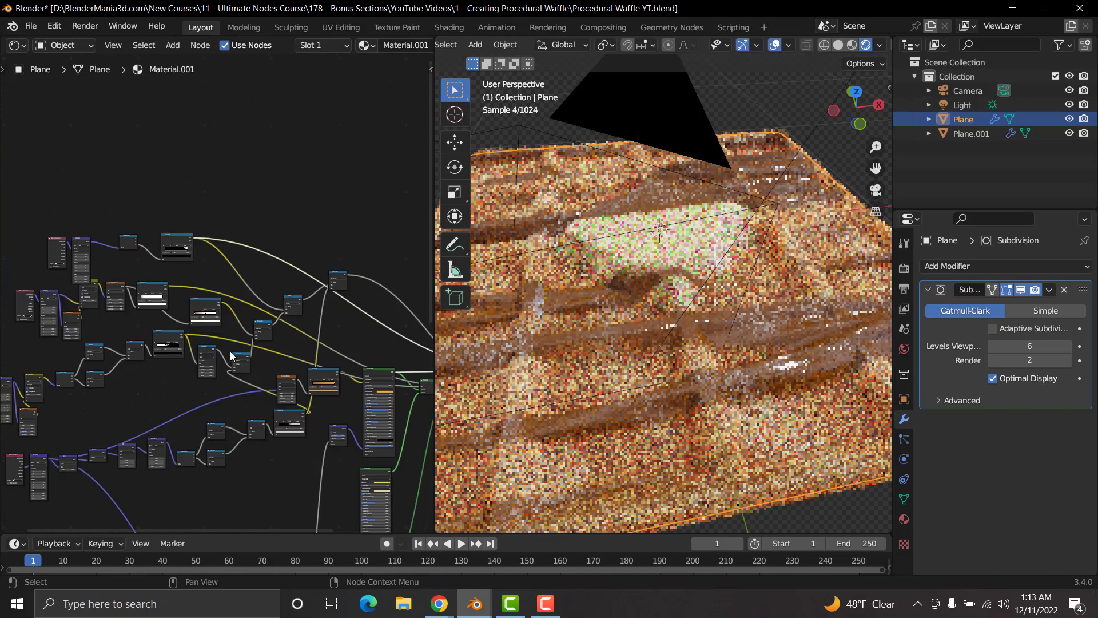
{"action": "scroll", "coordinate": [232, 357], "scroll_direction": "up", "scroll_amount": 5}
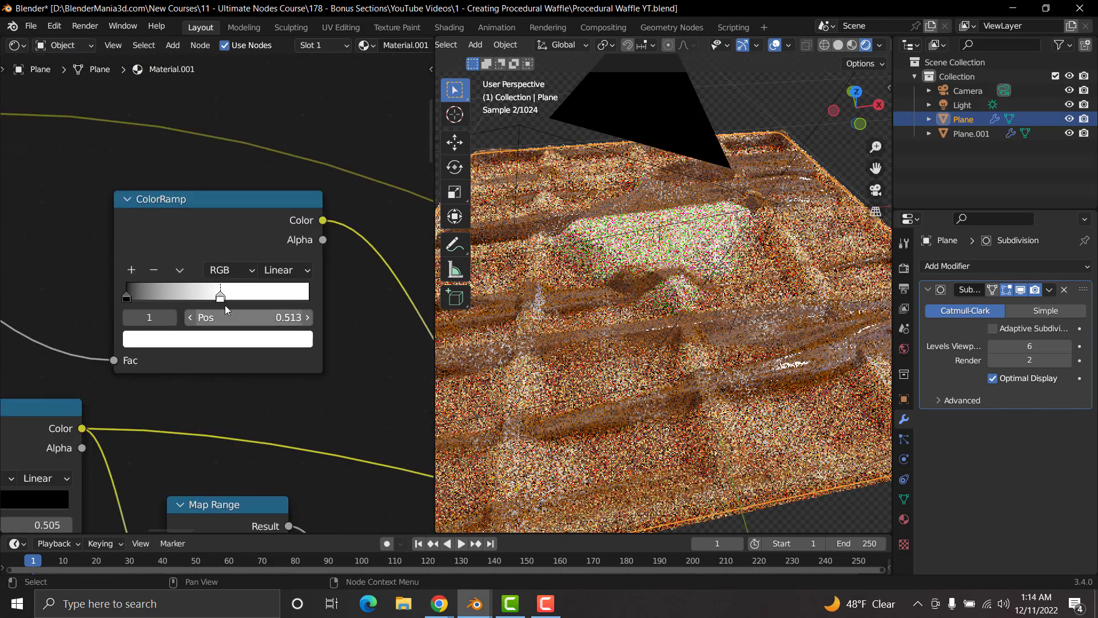
{"action": "mouse_move", "coordinate": [220, 297]}
{"action": "left_mouse_down"}
{"action": "mouse_move", "coordinate": [171, 297]}
{"action": "mouse_move", "coordinate": [212, 296]}
{"action": "left_mouse_up"}
{"action": "key", "text": "ctrl+z"}
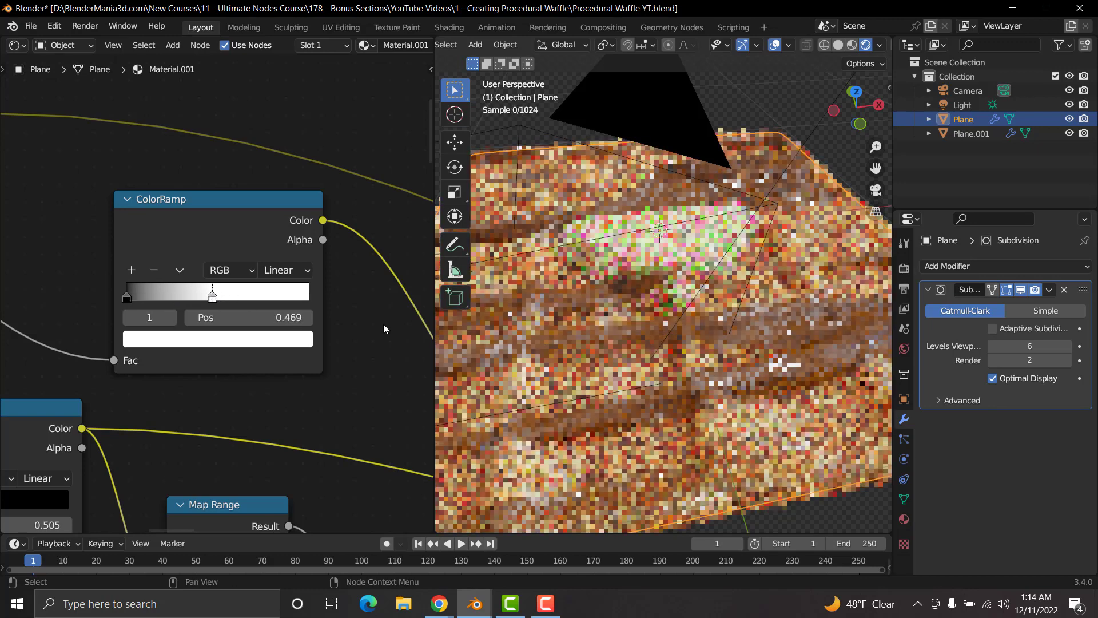
Step: Align the camera to an angled perspective view showing the waffle's top and front side
{"action": "scroll", "coordinate": [675, 372], "scroll_direction": "down", "scroll_amount": 6}
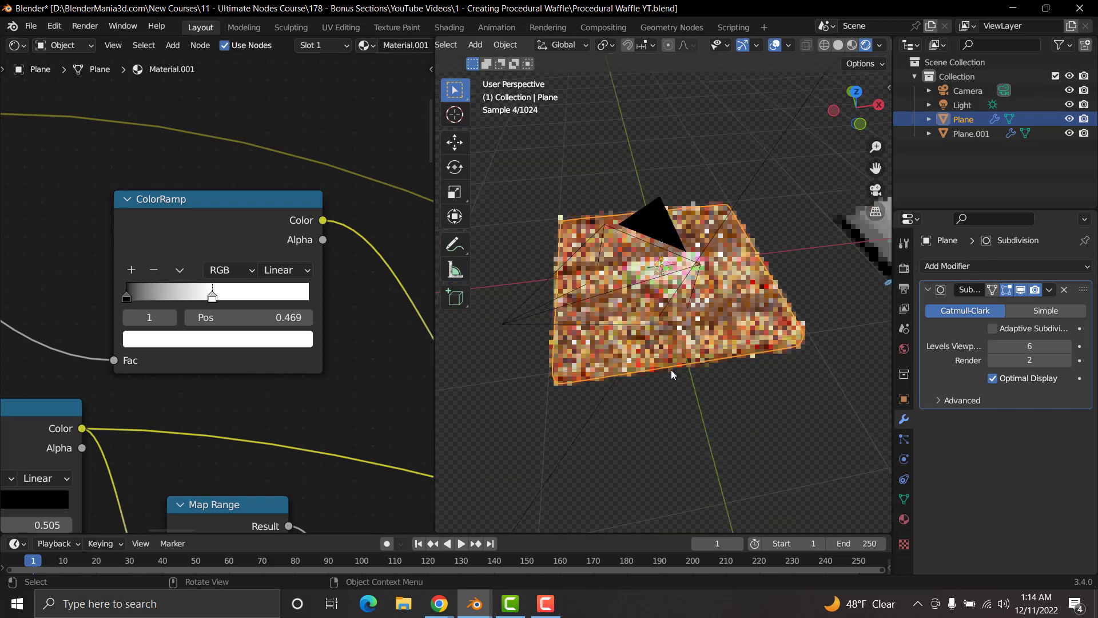
{"action": "middle_click_drag", "start_coordinate": [623, 294], "coordinate": [678, 337], "text": "shift"}
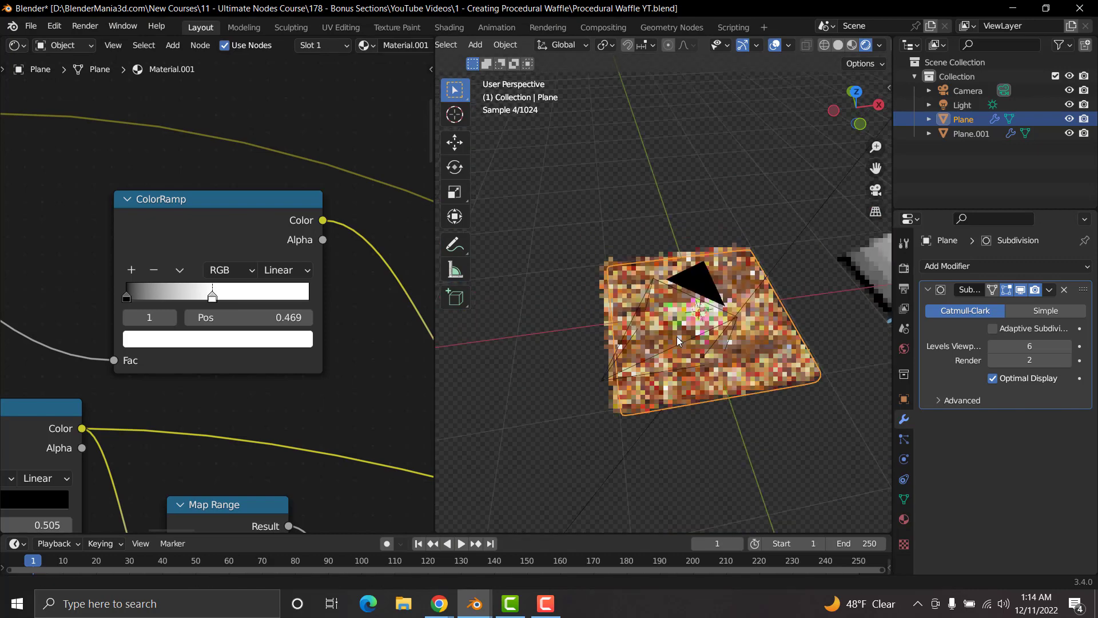
{"action": "scroll", "coordinate": [267, 339], "scroll_direction": "down", "scroll_amount": 2}
{"action": "scroll", "coordinate": [267, 339], "scroll_direction": "down", "scroll_amount": 8}
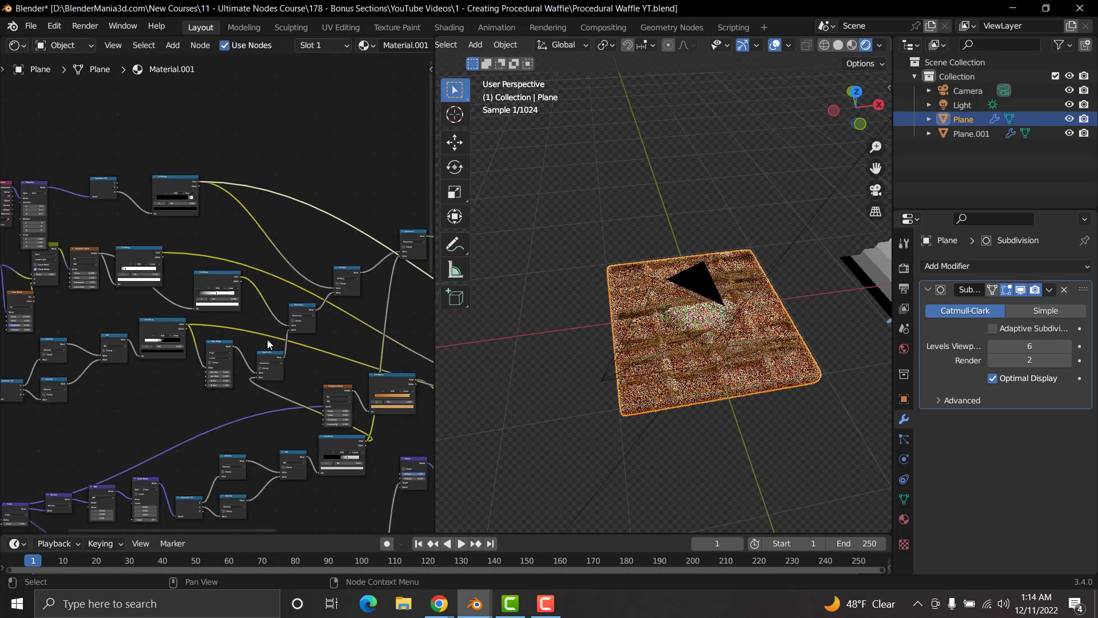
{"action": "scroll", "coordinate": [268, 340], "scroll_direction": "down", "scroll_amount": 3}
{"action": "middle_click_drag", "start_coordinate": [332, 393], "coordinate": [271, 314]}
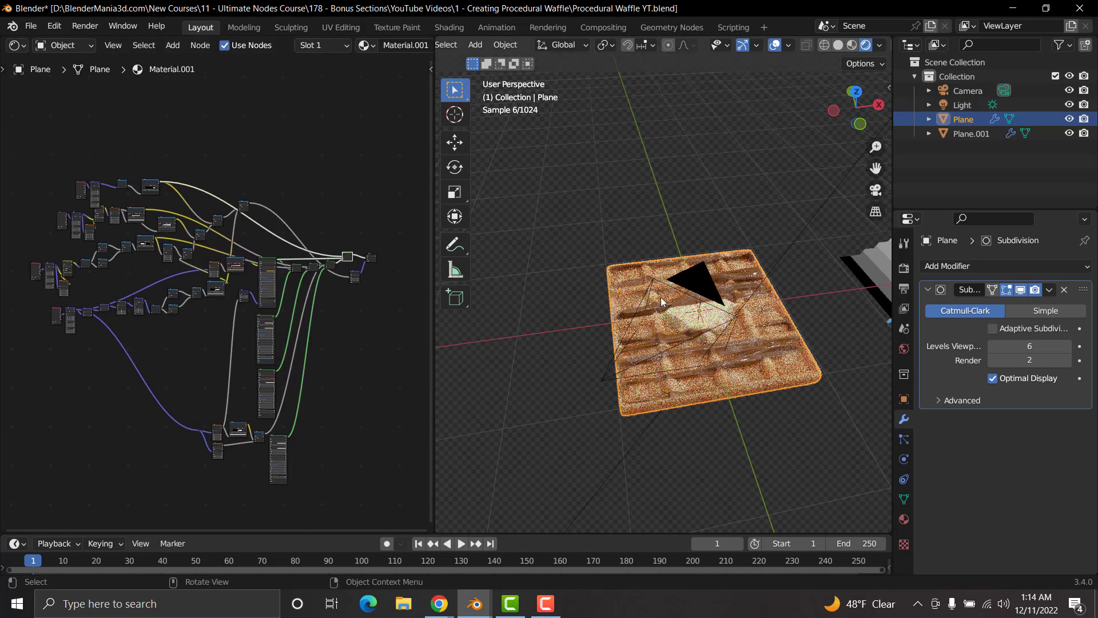
{"action": "middle_click_drag", "start_coordinate": [723, 358], "coordinate": [744, 312]}
{"action": "scroll", "coordinate": [726, 308], "scroll_direction": "up", "scroll_amount": 4}
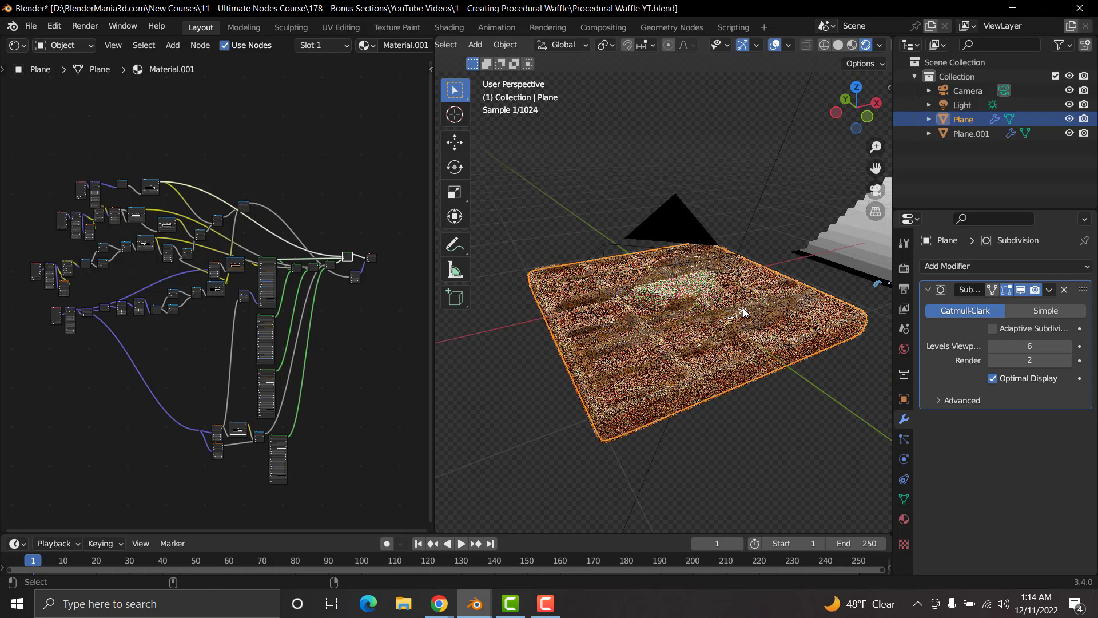
{"action": "key", "text": "ctrl+alt+KP_0"}
{"action": "scroll", "coordinate": [743, 308], "scroll_direction": "down", "scroll_amount": 4}
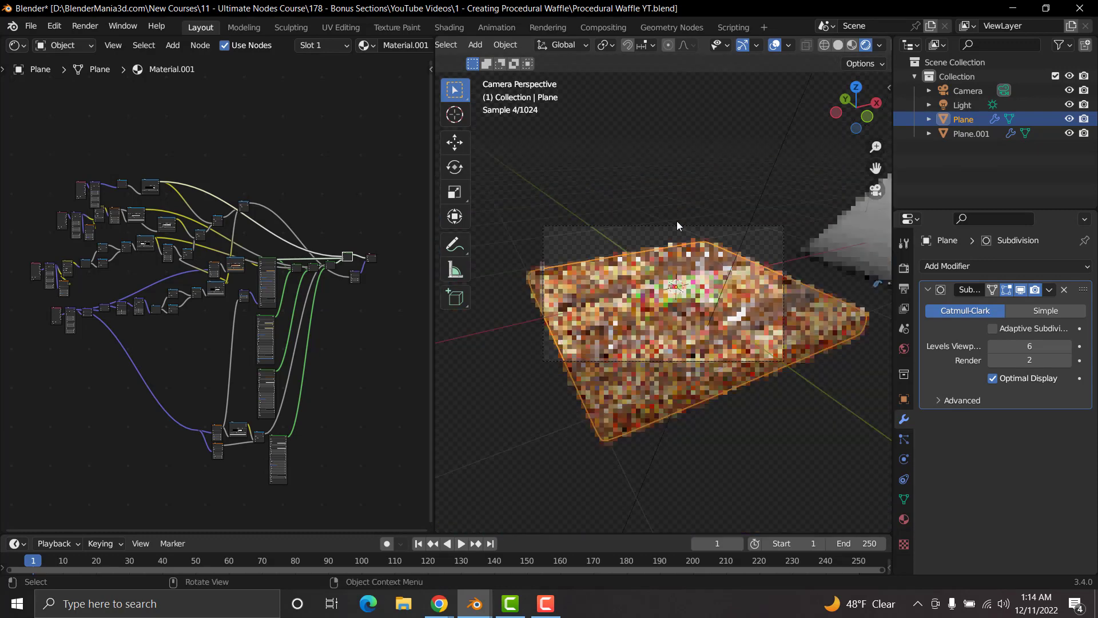
Step: Select the camera and raise its viewport display Passepartout to 1.000
{"action": "left_click", "coordinate": [661, 226]}
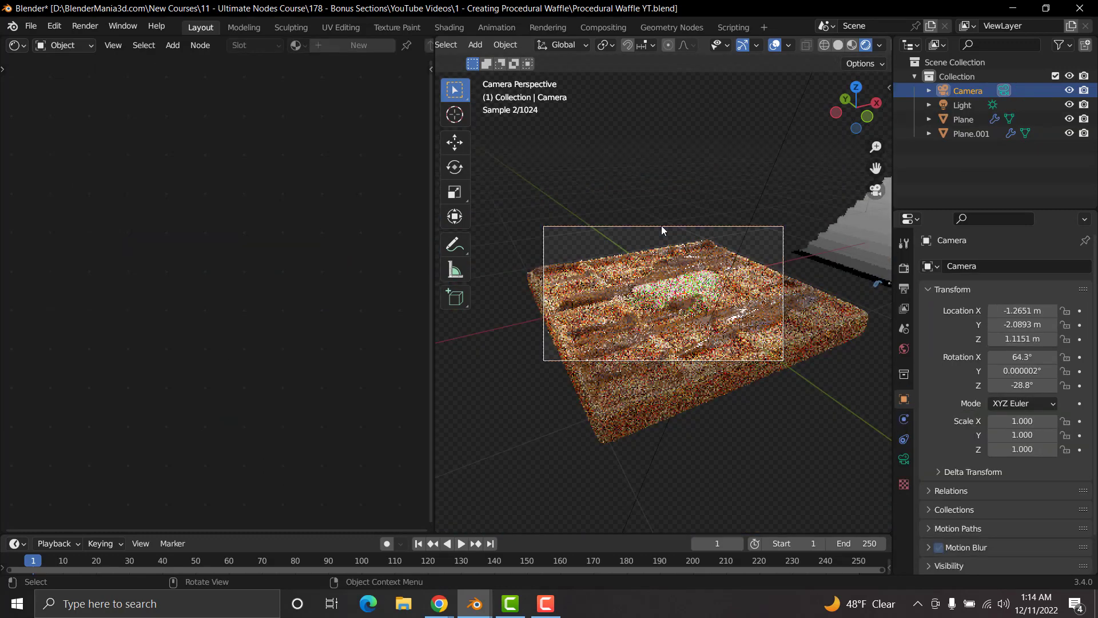
{"action": "left_click", "coordinate": [903, 458]}
{"action": "scroll", "coordinate": [995, 485], "scroll_direction": "down", "scroll_amount": 4}
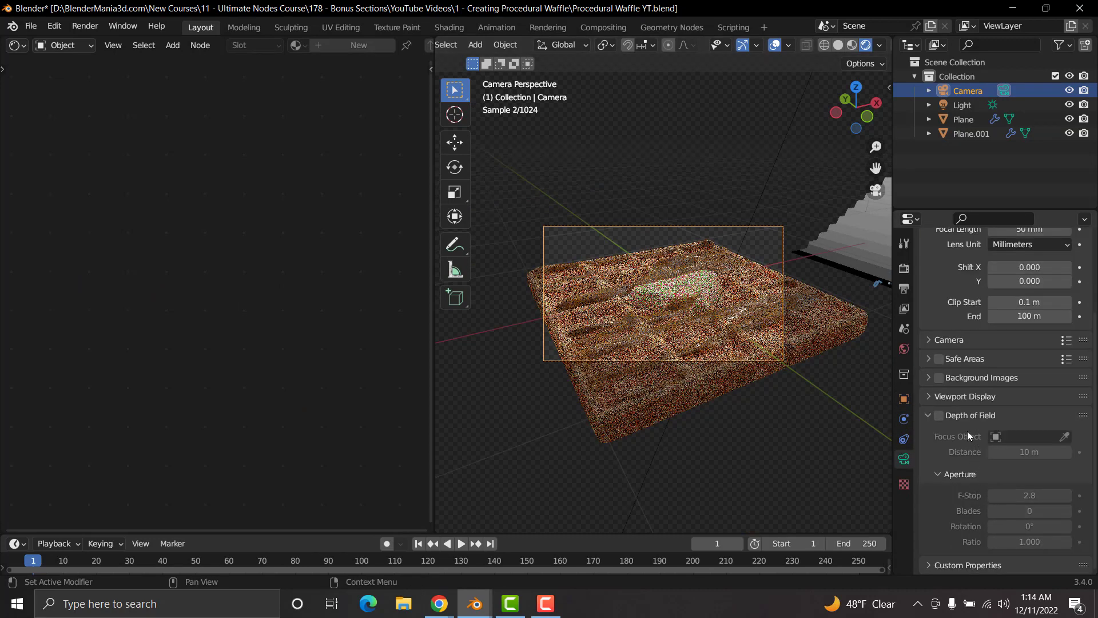
{"action": "left_click", "coordinate": [965, 396]}
{"action": "scroll", "coordinate": [994, 475], "scroll_direction": "down", "scroll_amount": 2}
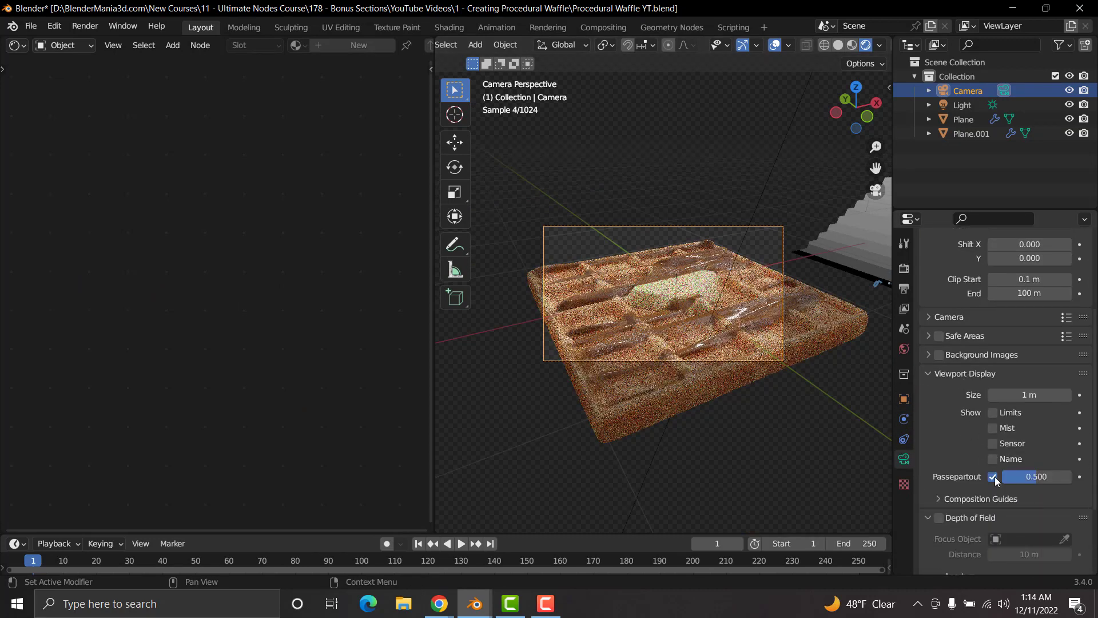
{"action": "left_click_drag", "start_coordinate": [1027, 454], "coordinate": [1061, 451]}
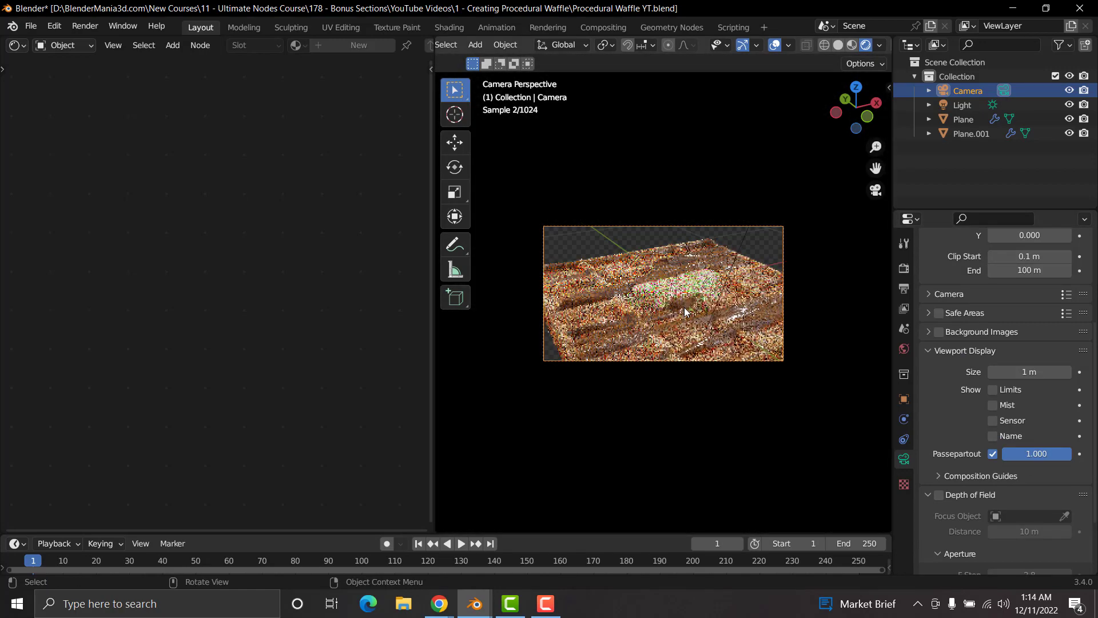
Step: Move the camera back along its local Z axis and shift it so the whole waffle fits centered in the frame
{"action": "key", "text": "g"}
{"action": "key", "text": "z"}
{"action": "key", "text": "z"}
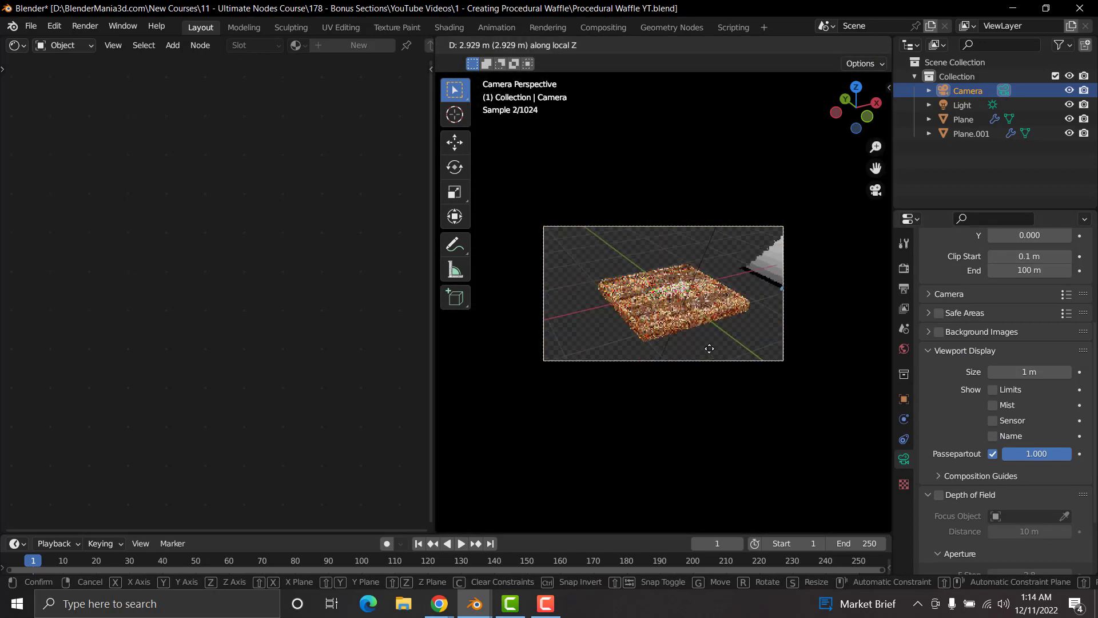
{"action": "left_click", "coordinate": [712, 350]}
{"action": "key", "text": "g"}
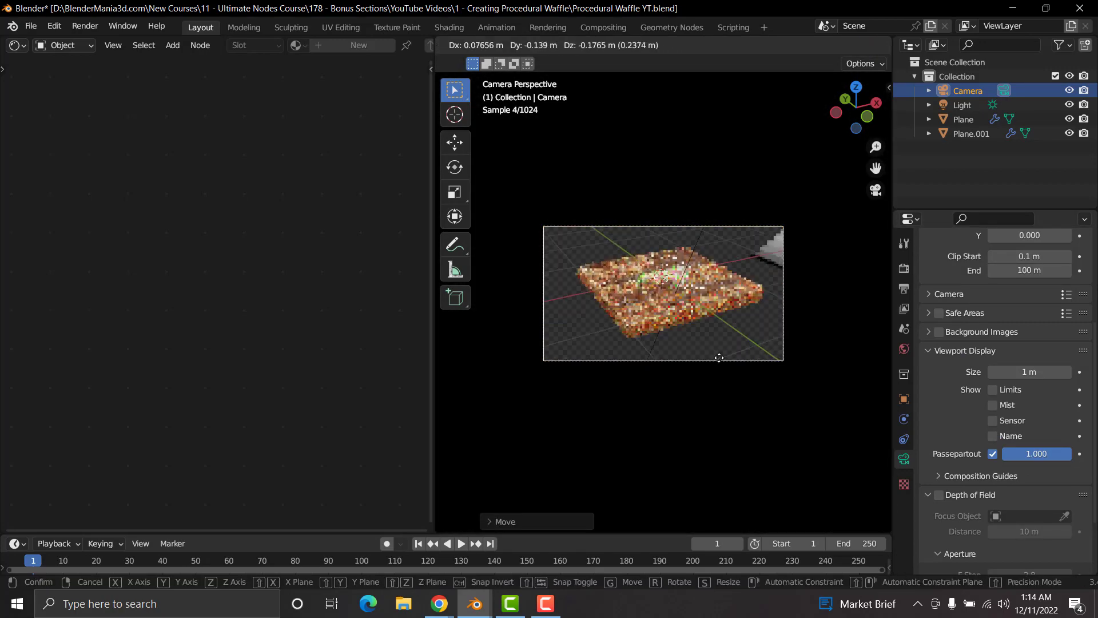
{"action": "left_click", "coordinate": [742, 317]}
Step: Delete the spare Plane.001 object beside the waffle
{"action": "middle_click_drag", "start_coordinate": [742, 317], "coordinate": [744, 322]}
{"action": "scroll", "coordinate": [744, 322], "scroll_direction": "down", "scroll_amount": 3}
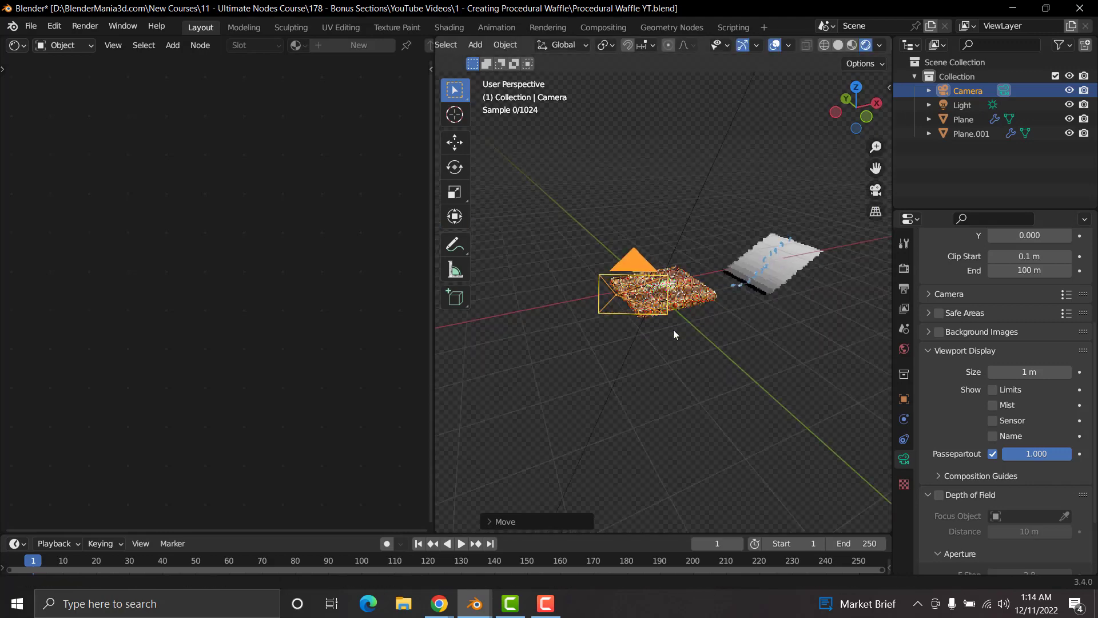
{"action": "middle_click_drag", "start_coordinate": [784, 266], "coordinate": [648, 284], "text": "shift"}
{"action": "left_click", "coordinate": [644, 283]}
{"action": "key", "text": "x"}
{"action": "left_click", "coordinate": [644, 283]}
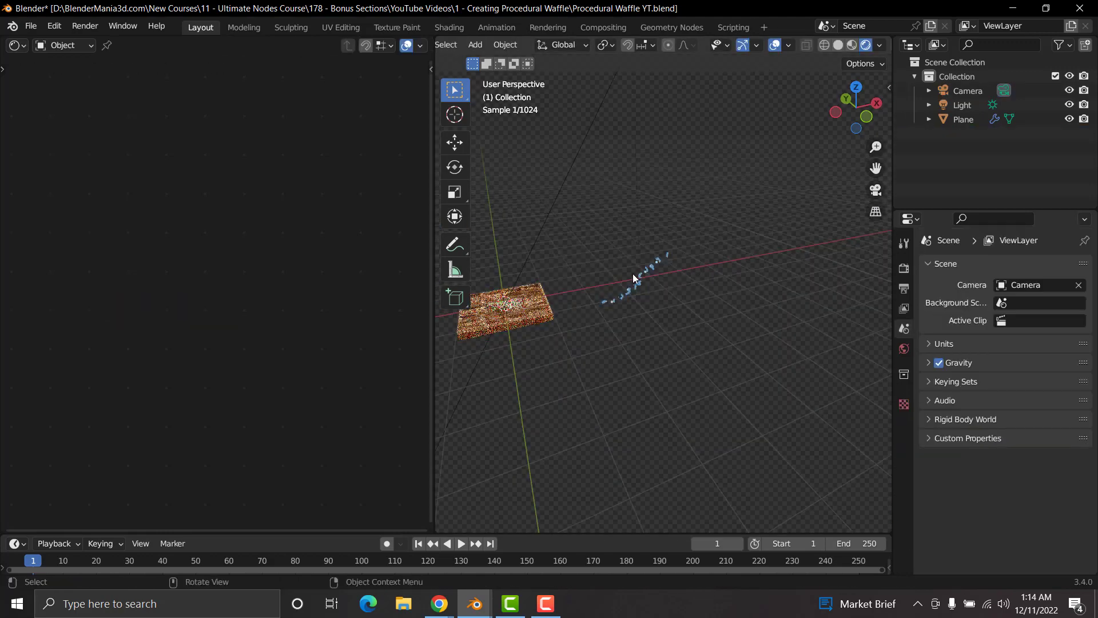
Step: Erase the blue annotation strokes left beside the waffle and return to the selection tool
{"action": "left_click", "coordinate": [460, 246]}
{"action": "mouse_move", "coordinate": [687, 240]}
{"action": "left_mouse_down", "text": "ctrl"}
{"action": "mouse_move", "coordinate": [631, 285]}
{"action": "mouse_move", "coordinate": [654, 254]}
{"action": "left_mouse_up", "text": "ctrl"}
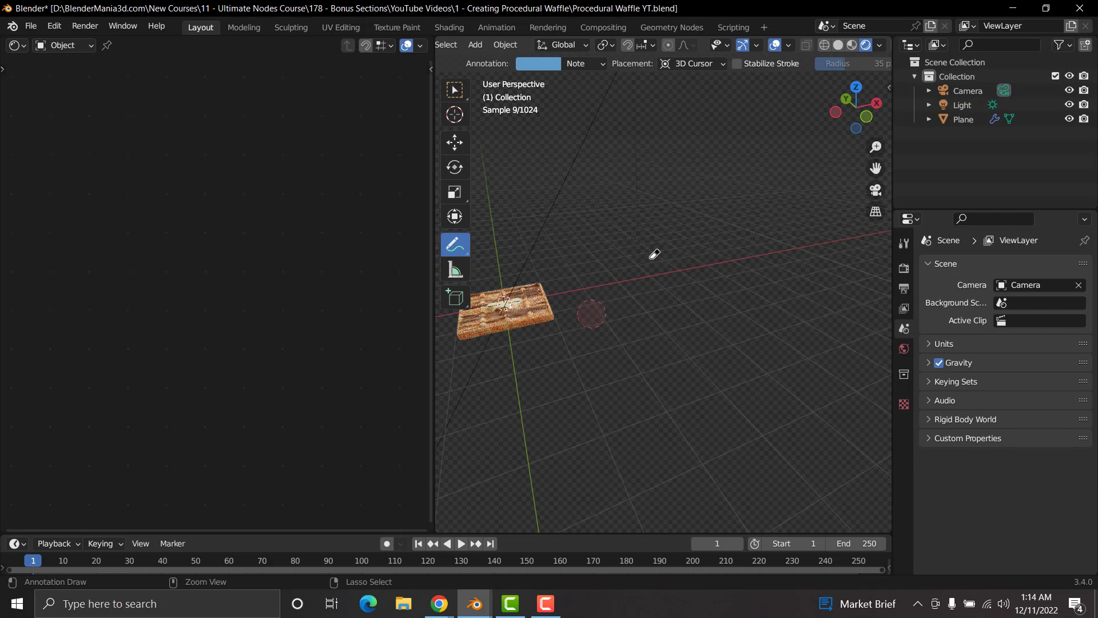
{"action": "key", "text": "w"}
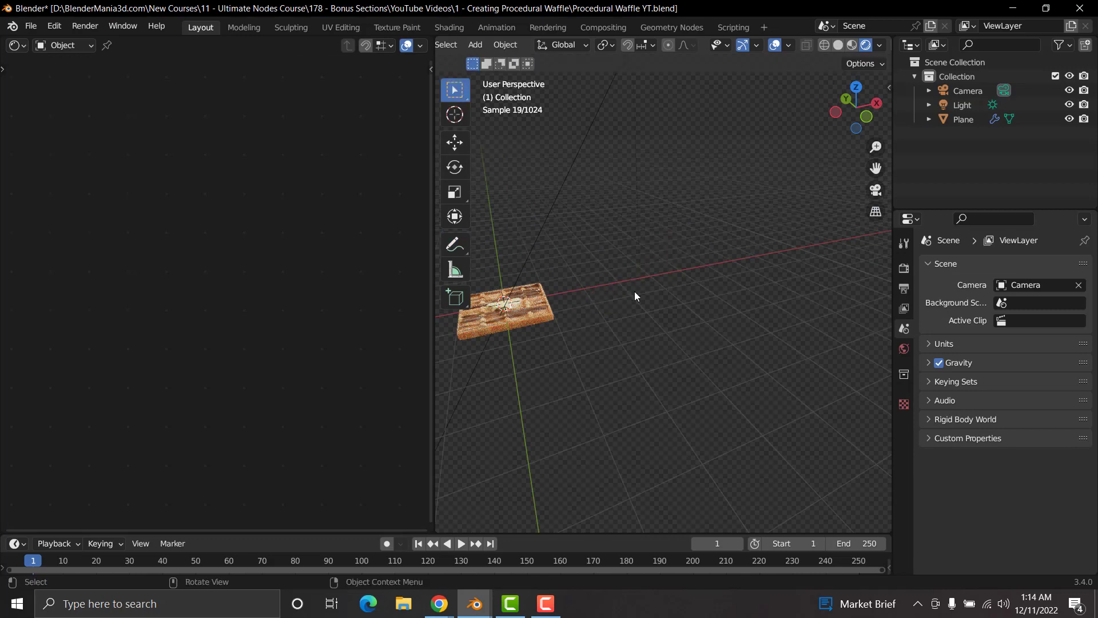
Step: Look through the camera and move it about 0.6 m closer to the waffle along its local Z axis
{"action": "key", "text": "KP_0"}
{"action": "left_click", "coordinate": [671, 226]}
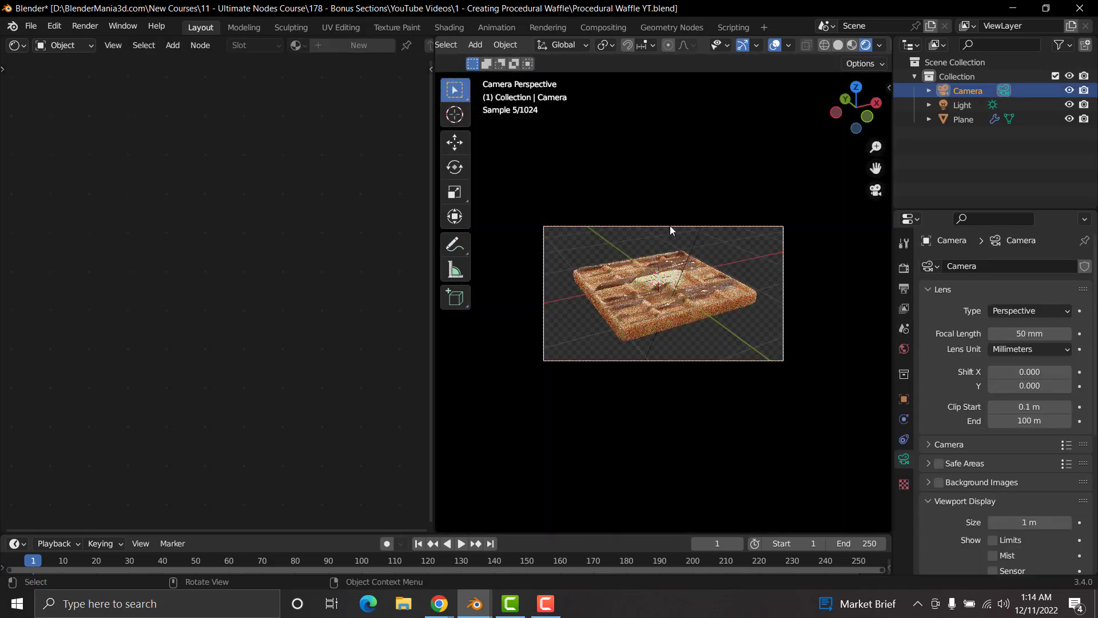
{"action": "key", "text": "g"}
{"action": "key", "text": "z"}
{"action": "key", "text": "z"}
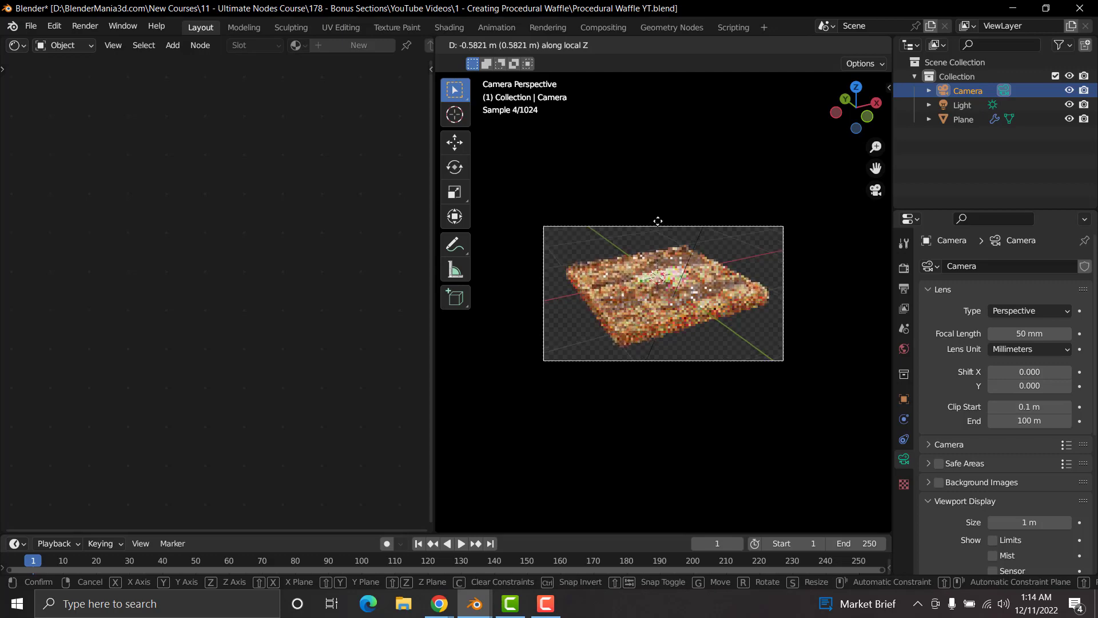
{"action": "left_click", "coordinate": [658, 221]}
Step: Open the waffle Plane's mesh in Edit Mode with the viewport in solid shading
{"action": "left_click", "coordinate": [706, 340]}
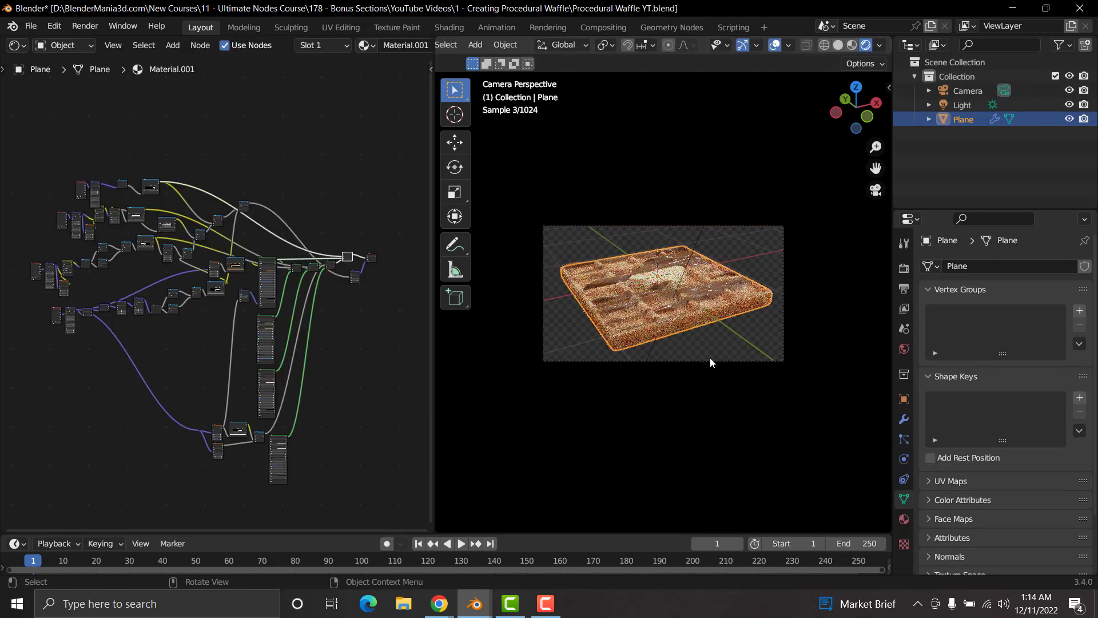
{"action": "middle_click_drag", "start_coordinate": [709, 358], "coordinate": [688, 307]}
{"action": "scroll", "coordinate": [712, 314], "scroll_direction": "up", "scroll_amount": 5}
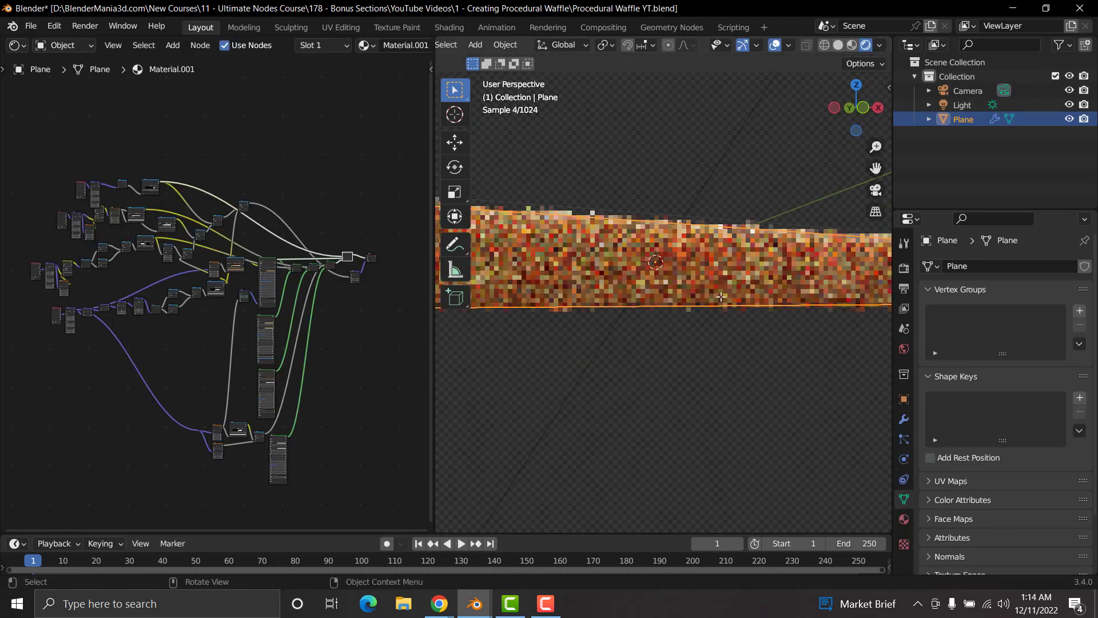
{"action": "key", "text": "Tab"}
{"action": "key", "text": "z"}
{"action": "left_click", "coordinate": [806, 297]}
Step: Select the Plane's bottom face, grow the selection once, and move it down about 0.11 m along Z to thicken the waffle
{"action": "scroll", "coordinate": [723, 298], "scroll_direction": "down", "scroll_amount": 5}
{"action": "mouse_move", "coordinate": [719, 301]}
{"action": "middle_mouse_down"}
{"action": "mouse_move", "coordinate": [697, 247]}
{"action": "mouse_move", "coordinate": [673, 290]}
{"action": "mouse_move", "coordinate": [676, 248]}
{"action": "middle_mouse_up"}
{"action": "key", "text": "alt+a"}
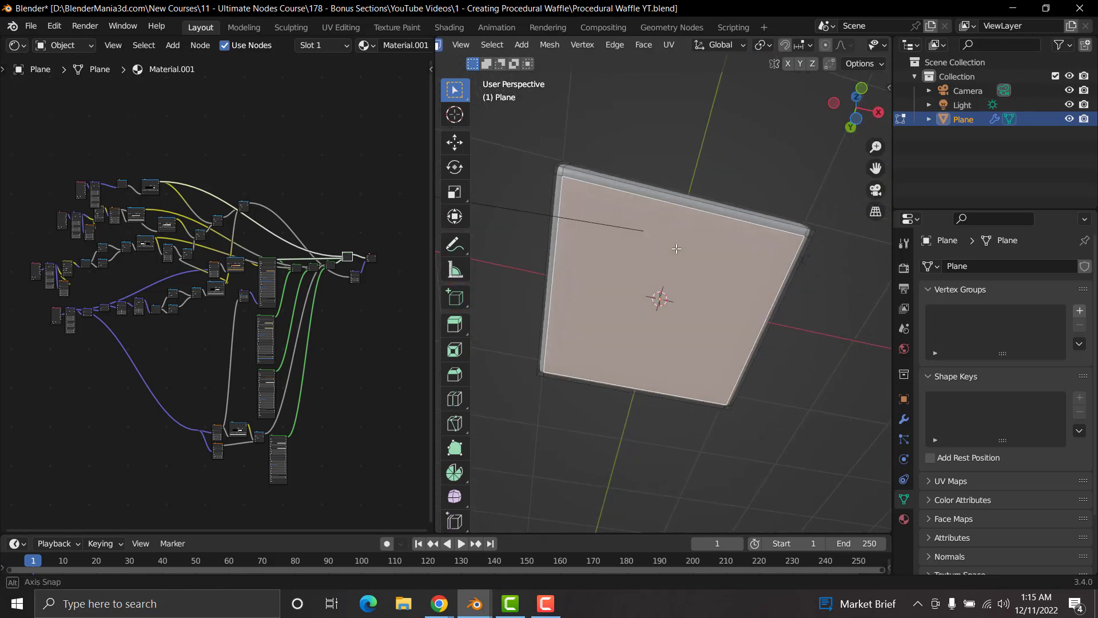
{"action": "key", "text": "ctrl+KP_Add"}
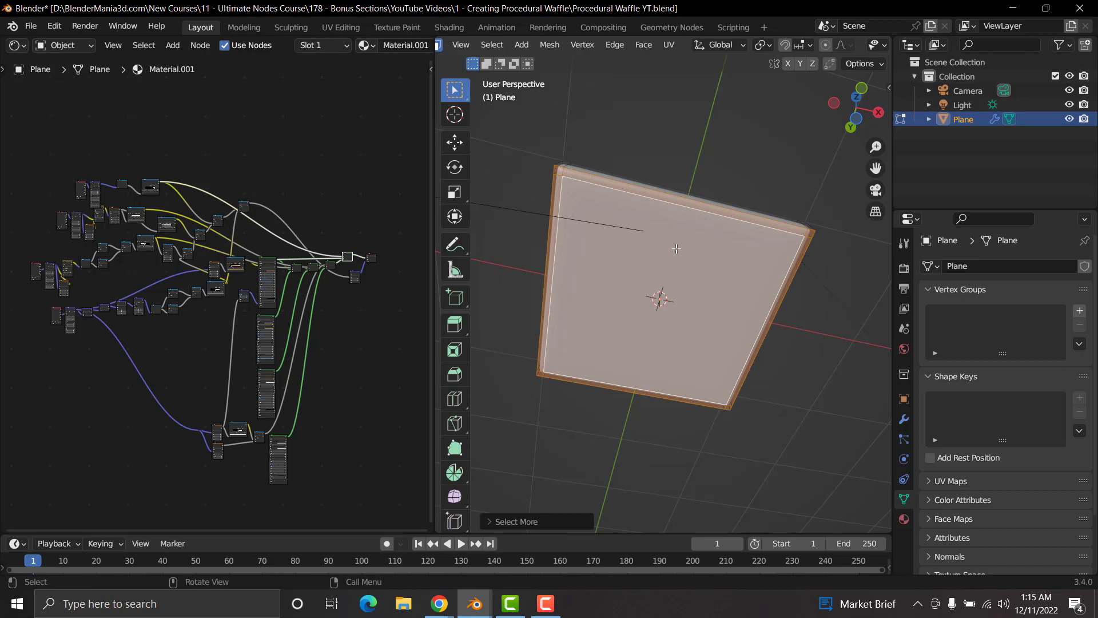
{"action": "middle_click_drag", "start_coordinate": [656, 204], "coordinate": [698, 284]}
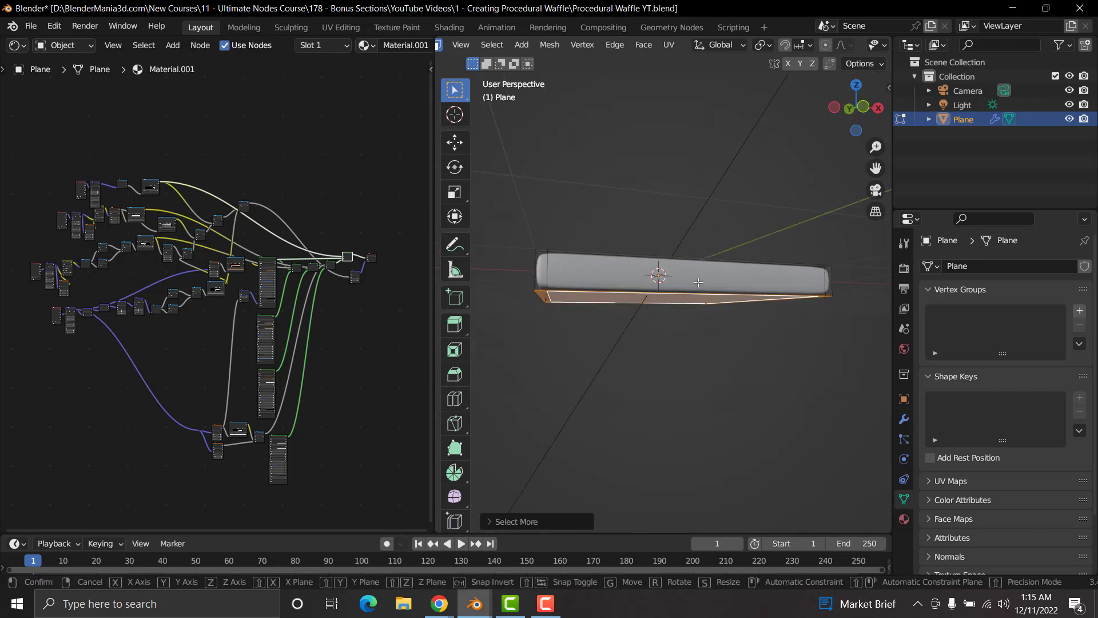
{"action": "key", "text": "g"}
{"action": "key", "text": "z"}
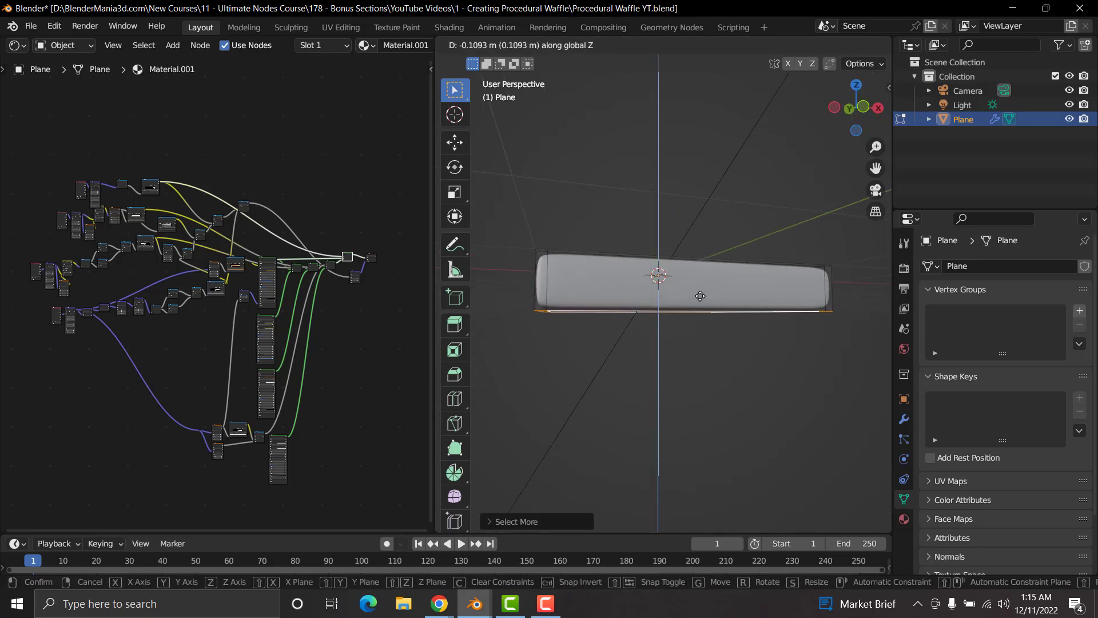
{"action": "left_click", "coordinate": [700, 295]}
{"action": "key", "text": "Tab"}
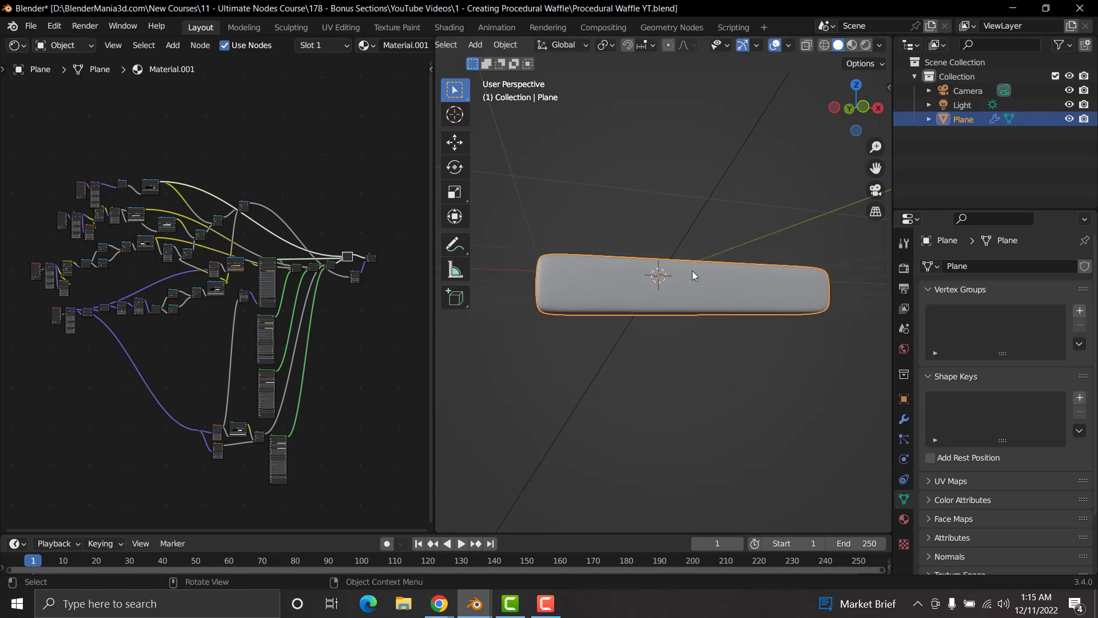
Step: Look through the camera in rendered shading and shift the camera slightly to frame the waffle
{"action": "key", "text": "KP_0"}
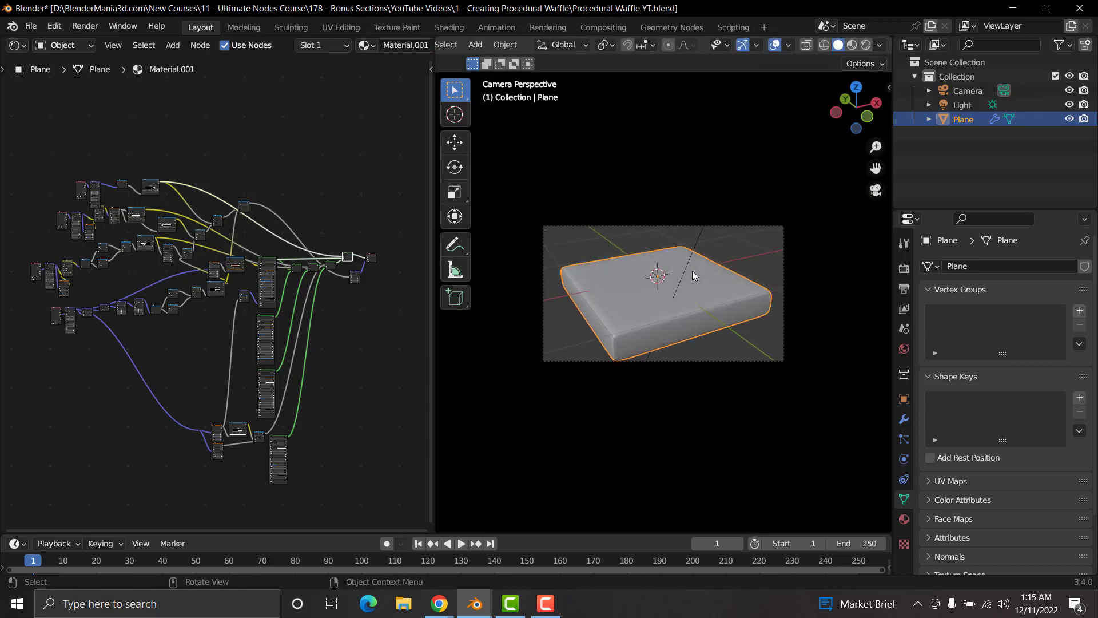
{"action": "left_click", "coordinate": [869, 46]}
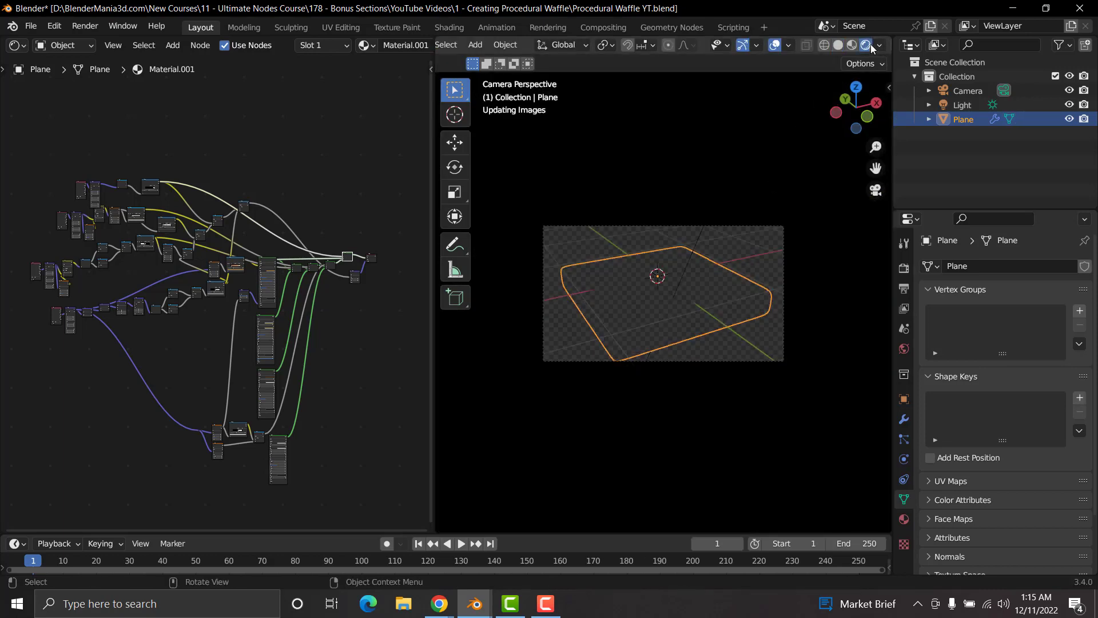
{"action": "left_click", "coordinate": [689, 221]}
{"action": "key", "text": "g"}
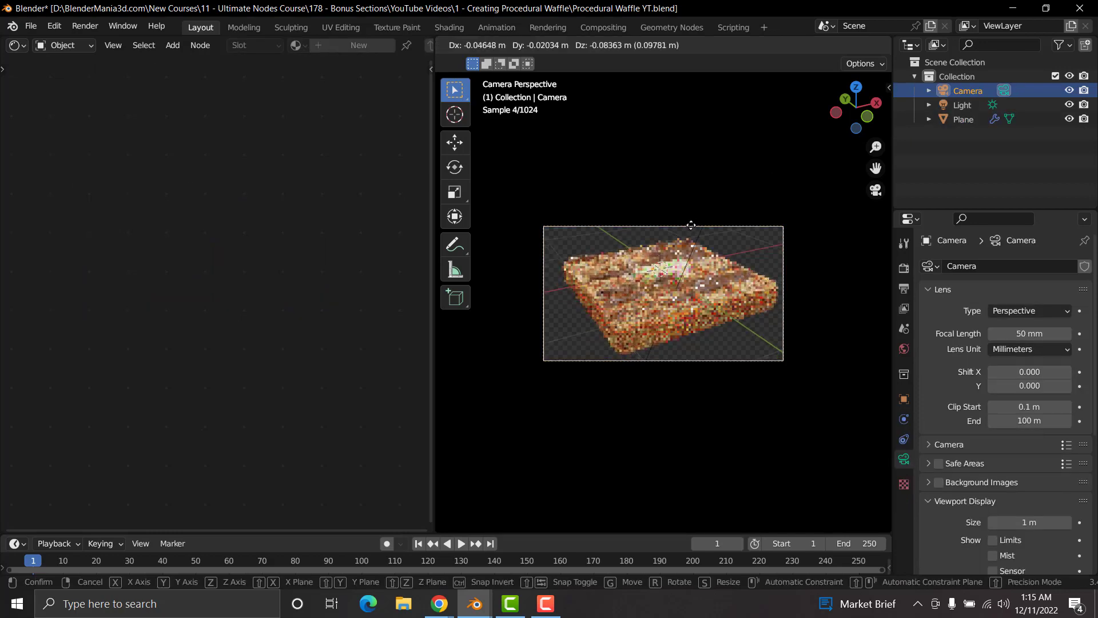
{"action": "left_click", "coordinate": [695, 223]}
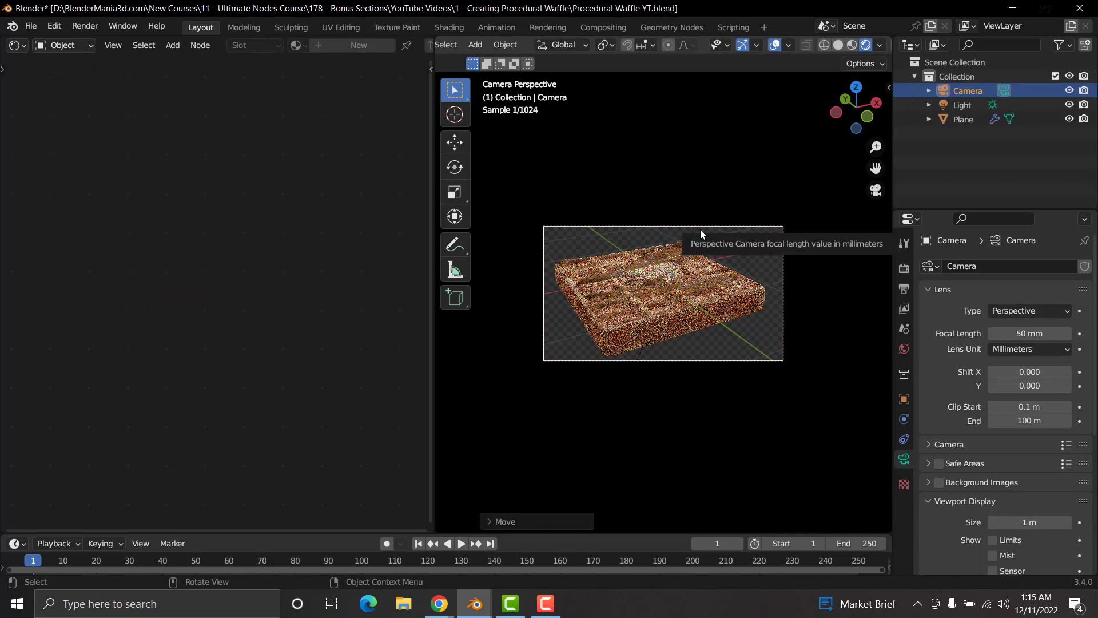
Step: Set the Cycles render time limit to 1 min
{"action": "left_click", "coordinate": [906, 269]}
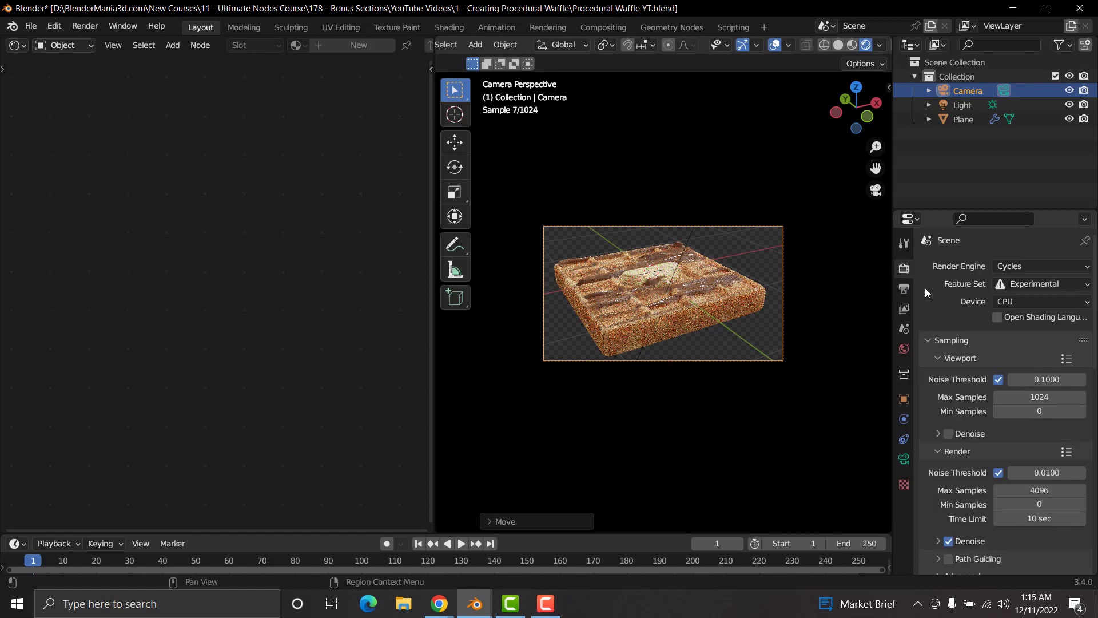
{"action": "left_click", "coordinate": [1035, 521]}
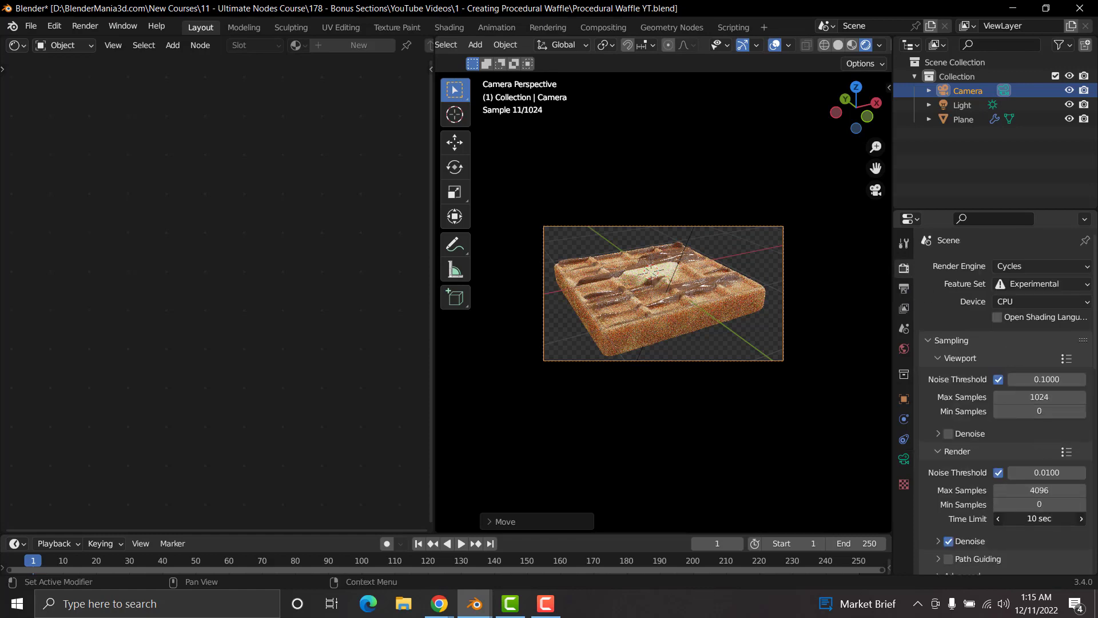
{"action": "type", "text": "1 m"}
{"action": "key", "text": "Return"}
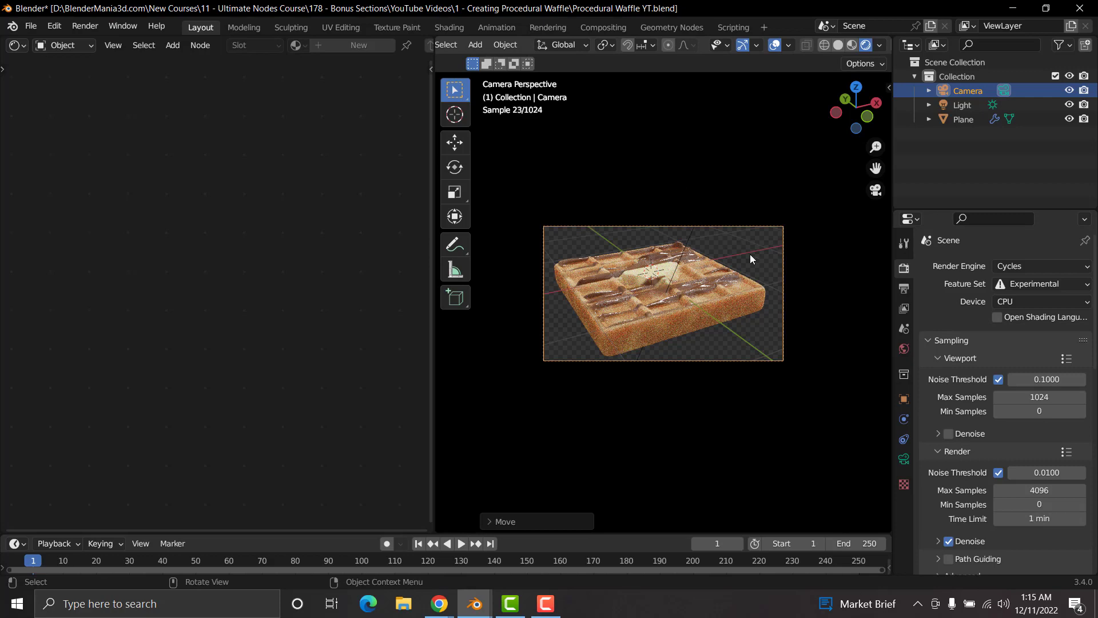
Step: Fine-tune the camera's position around the waffle and return the viewport to solid shading
{"action": "key", "text": "g"}
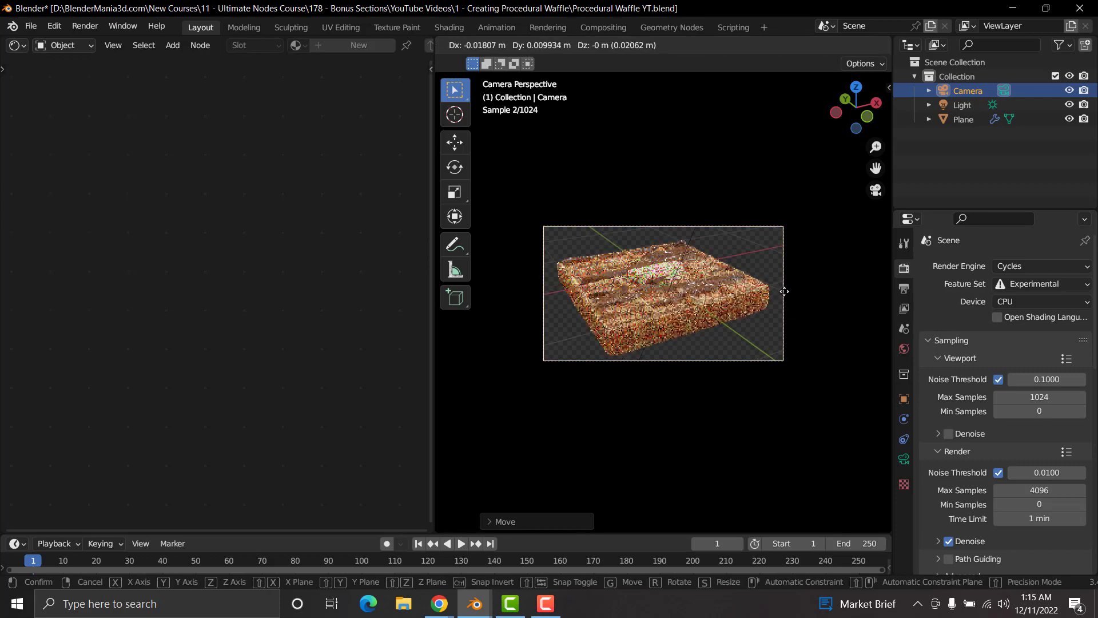
{"action": "left_click", "coordinate": [784, 289]}
{"action": "left_click", "coordinate": [837, 46]}
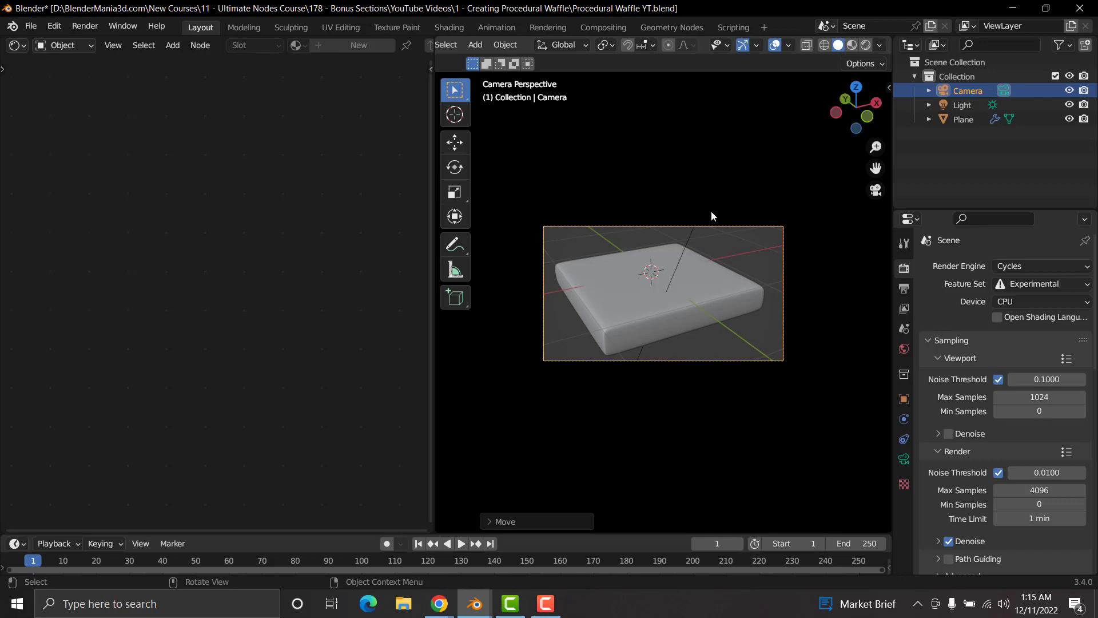
Step: Render the waffle image from the camera and minimise the render window
{"action": "left_click", "coordinate": [81, 26]}
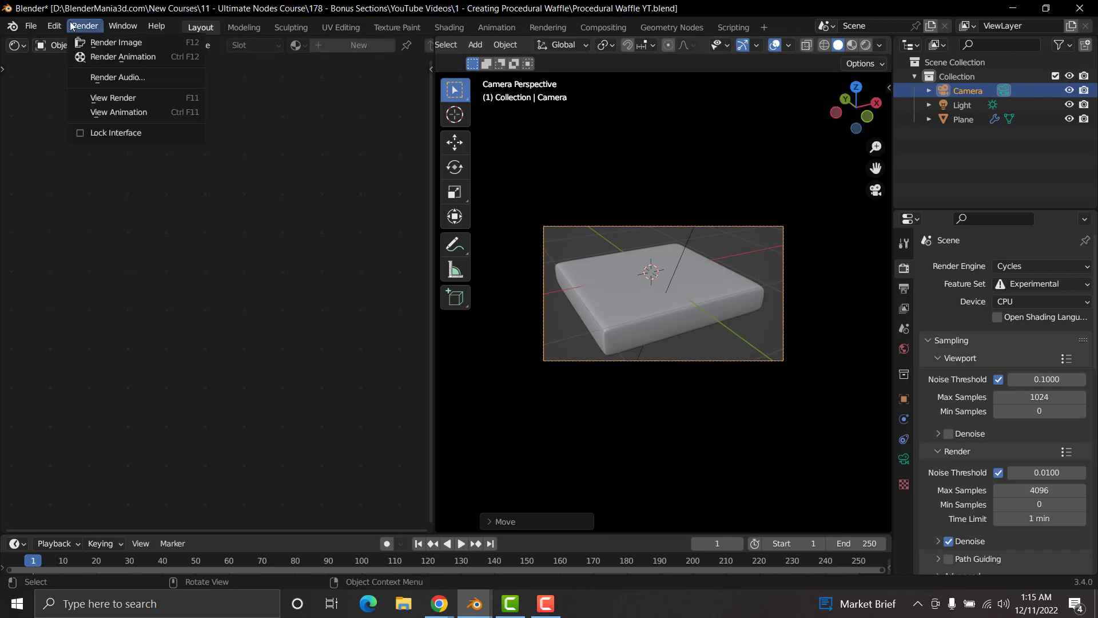
{"action": "left_click", "coordinate": [92, 43]}
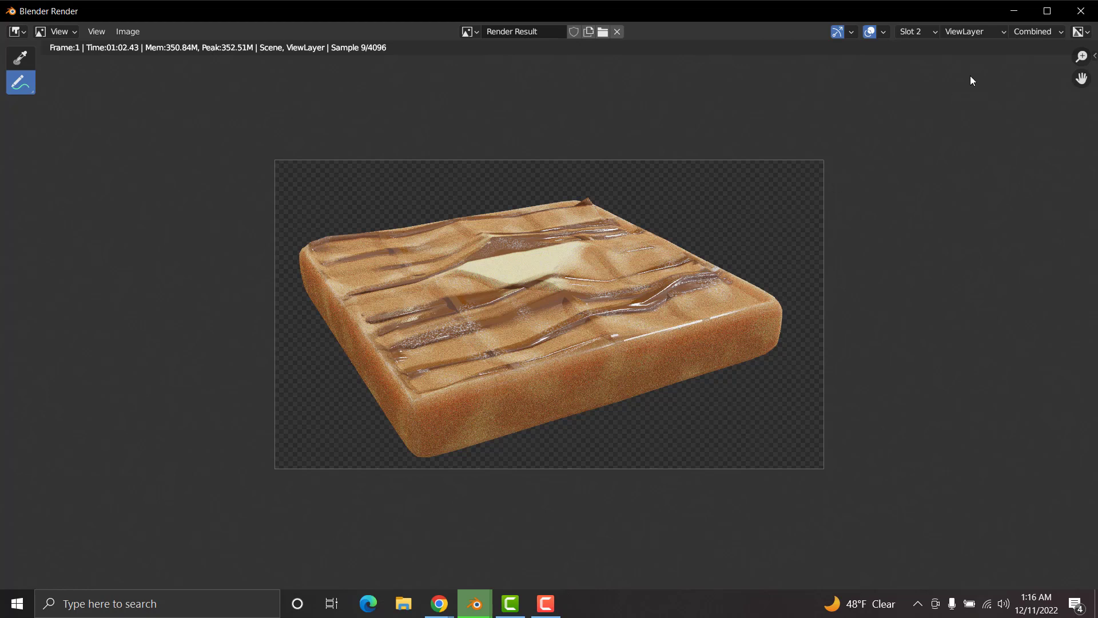
{"action": "left_click", "coordinate": [1014, 11]}
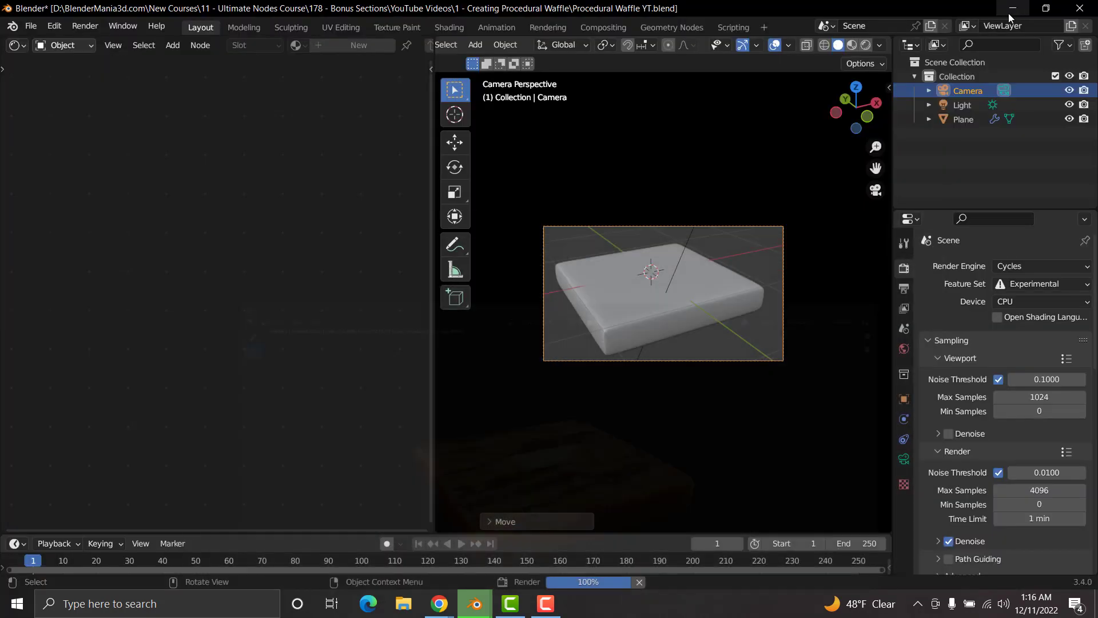
Step: Set the waffle Plane's Subdivision render levels to 6 and cancel the running render
{"action": "left_click", "coordinate": [618, 302]}
{"action": "left_click", "coordinate": [904, 419]}
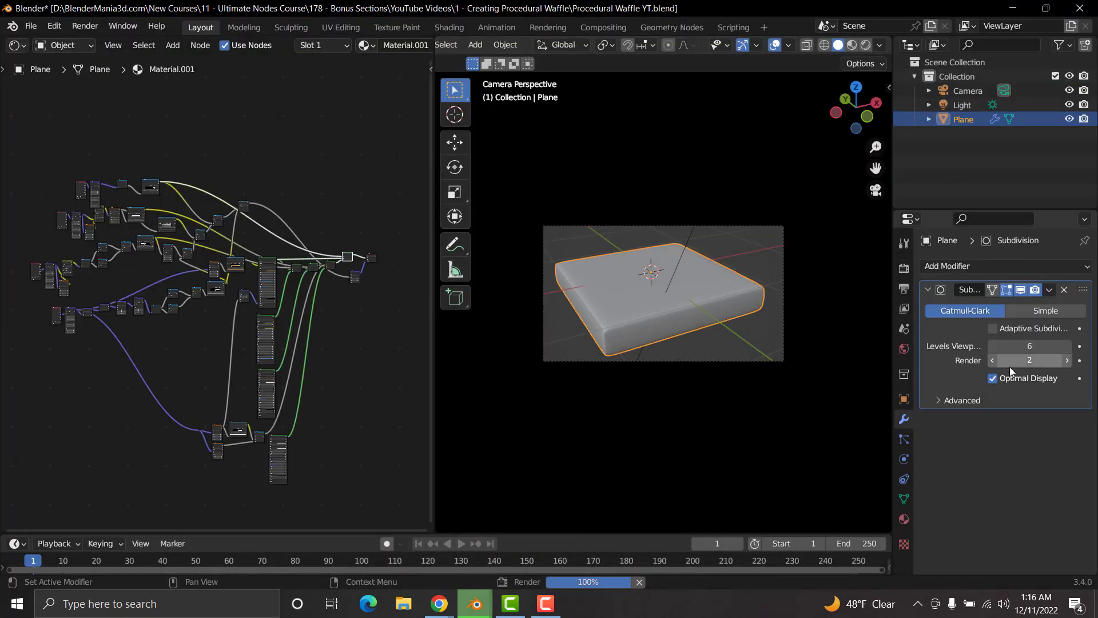
{"action": "double_click", "coordinate": [1030, 360]}
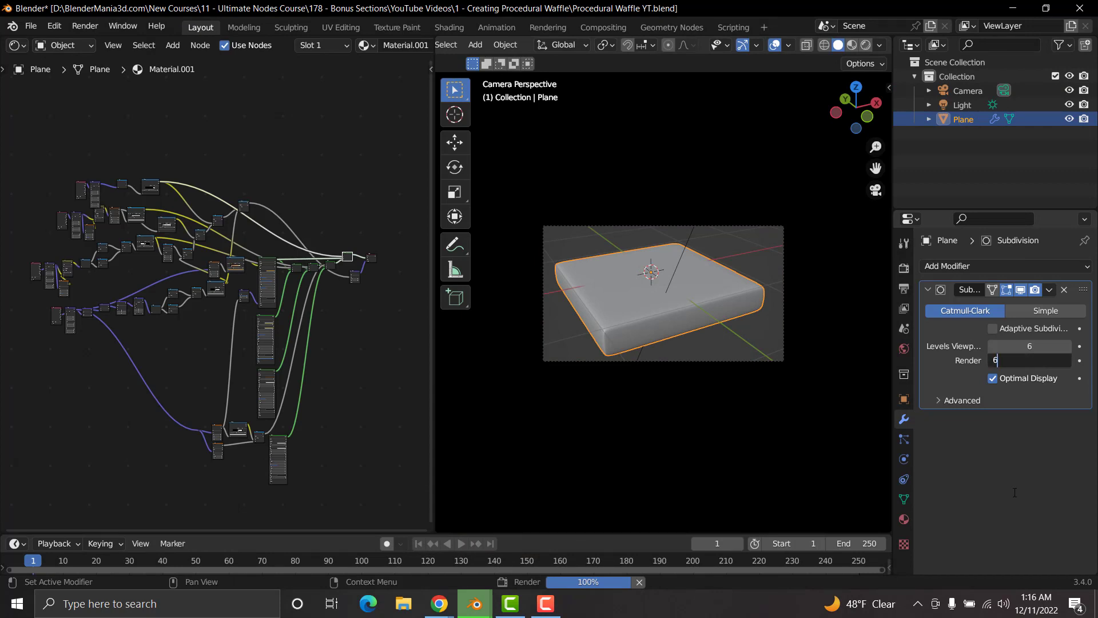
{"action": "type", "text": "6"}
{"action": "key", "text": "Return"}
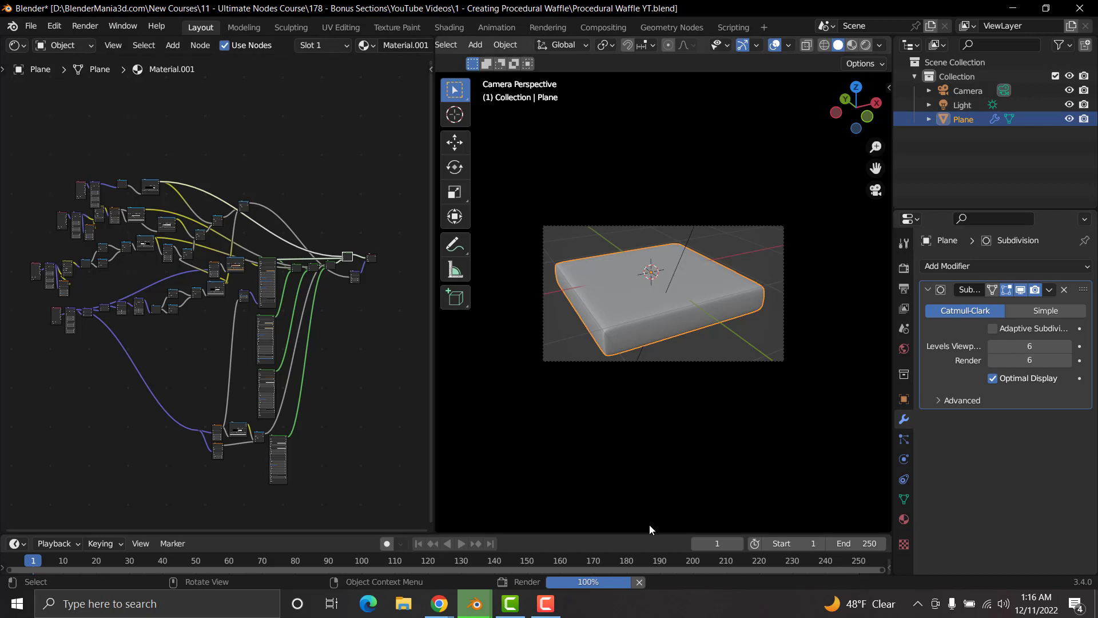
{"action": "left_click", "coordinate": [640, 581]}
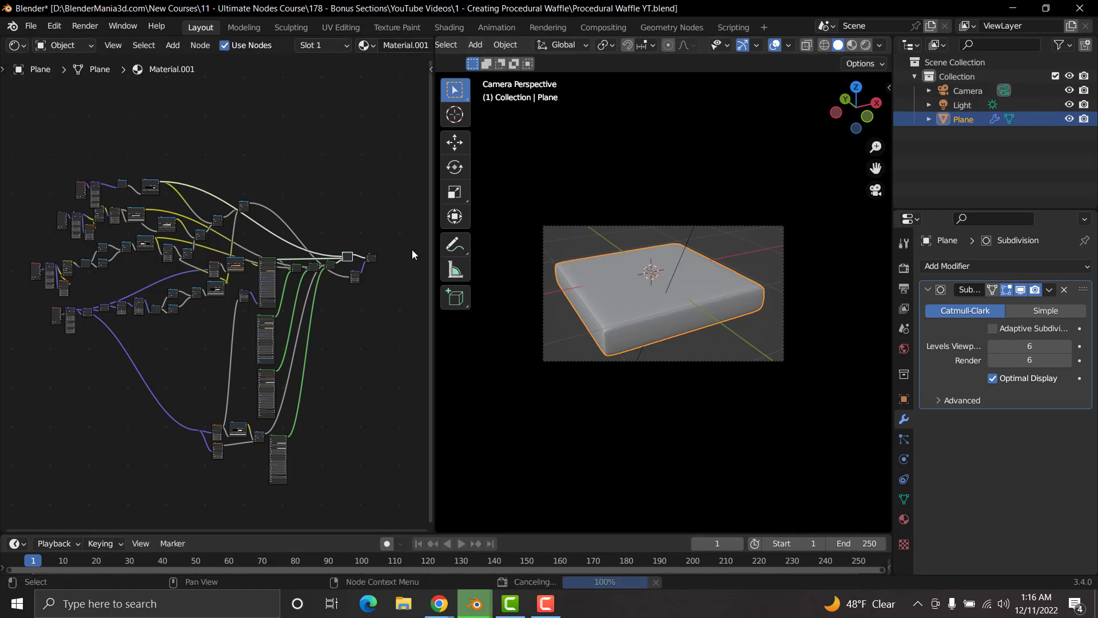
Step: Render the waffle image again, inspect it, and switch the render result to Slot 1 before minimising its window
{"action": "left_click", "coordinate": [84, 26]}
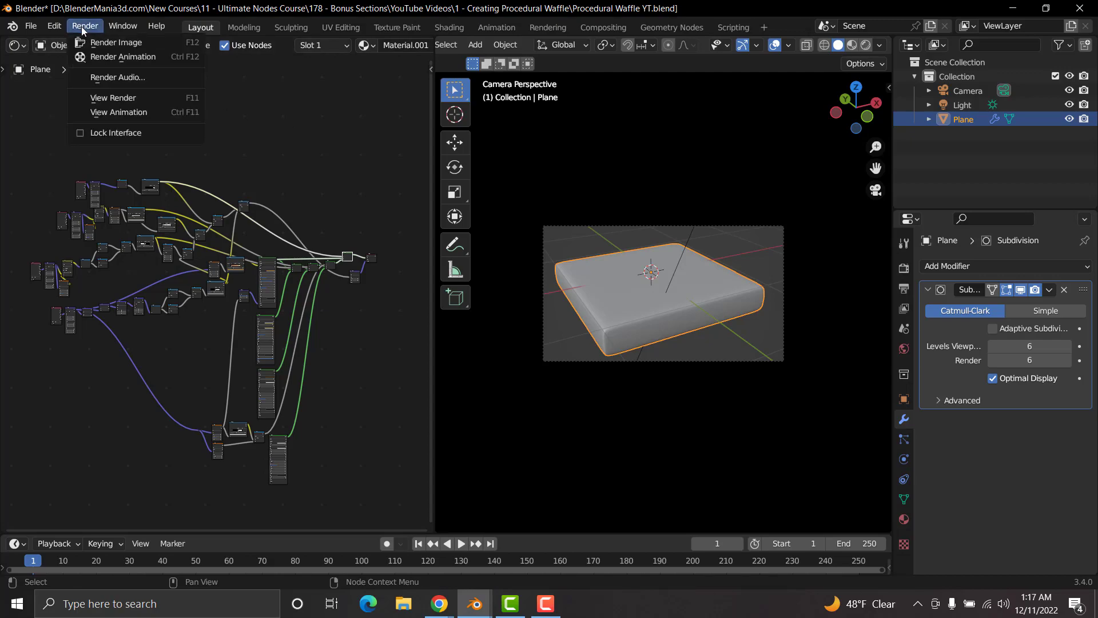
{"action": "left_click", "coordinate": [116, 43]}
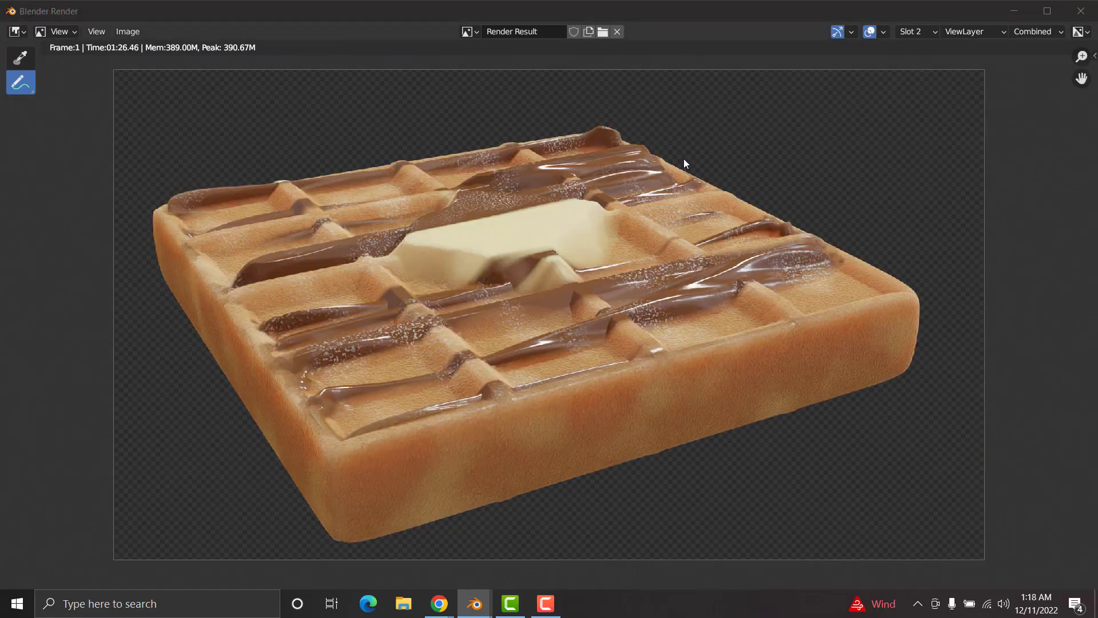
{"action": "middle_click_drag", "start_coordinate": [684, 160], "coordinate": [683, 189]}
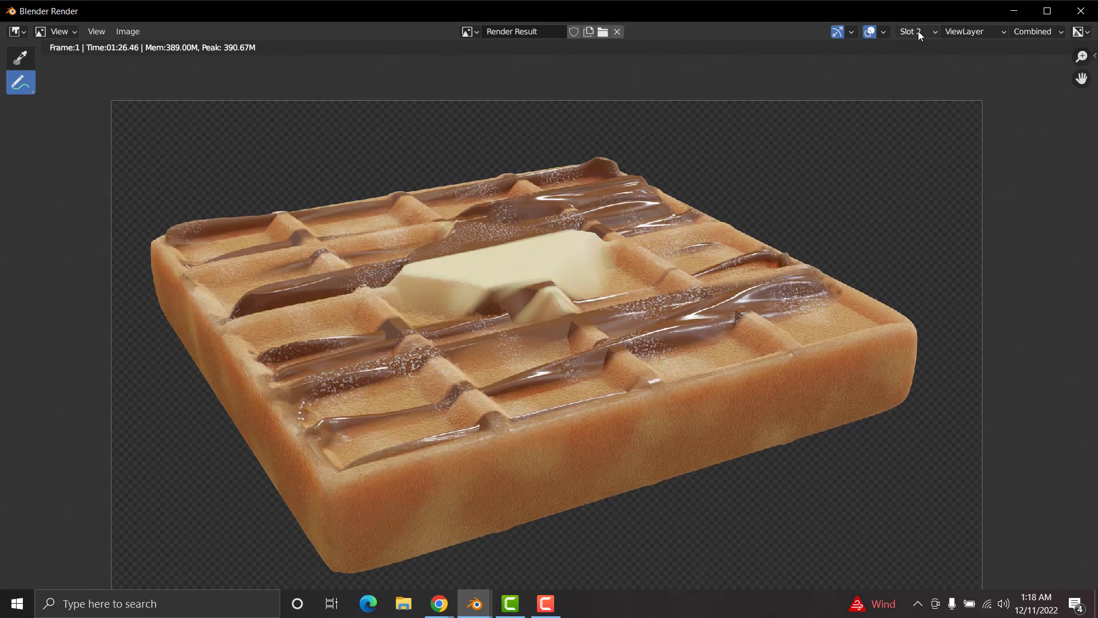
{"action": "key", "text": "1"}
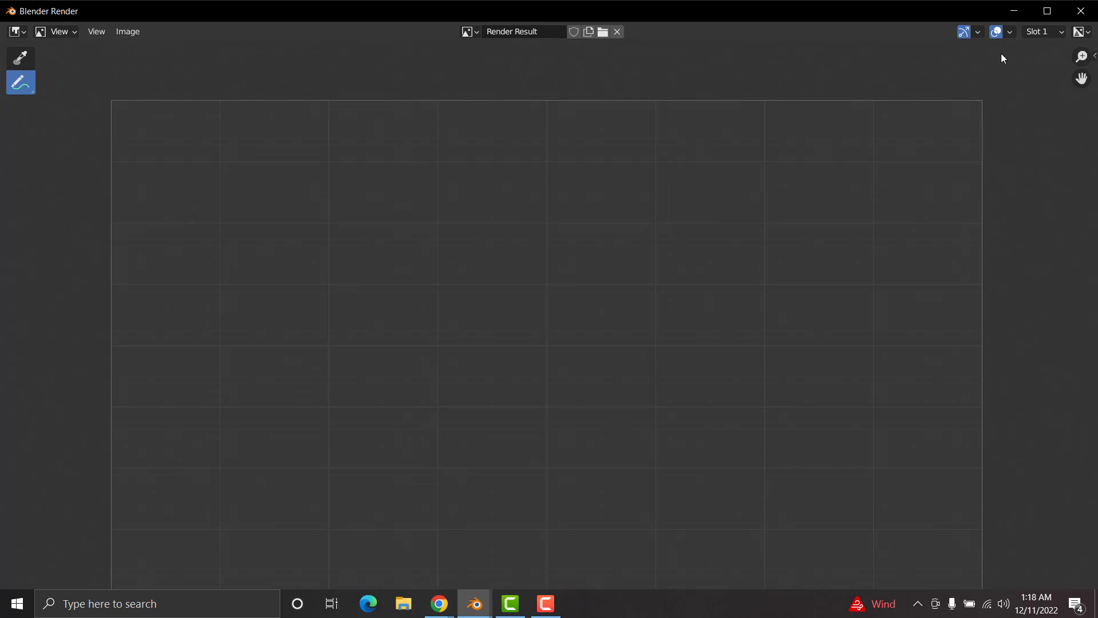
{"action": "left_click", "coordinate": [1014, 11]}
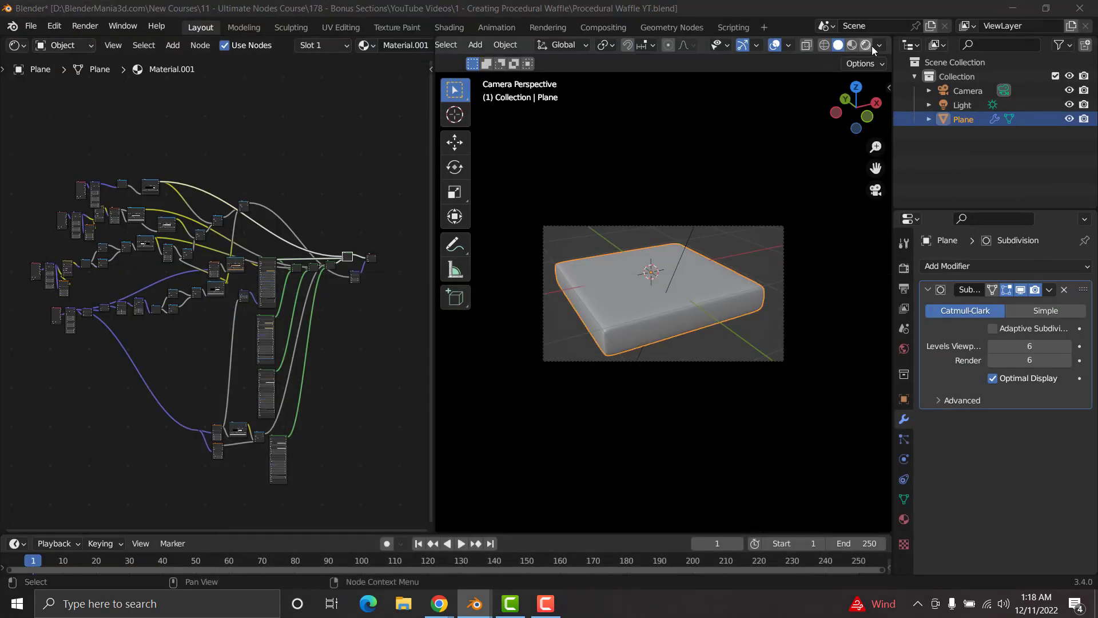
Step: Insert an RGB Curves node between the ColorRamp and the waffle Principled BSDF's Base Color, with the viewport in rendered shading
{"action": "left_click", "coordinate": [867, 46]}
{"action": "scroll", "coordinate": [246, 351], "scroll_direction": "up", "scroll_amount": 5}
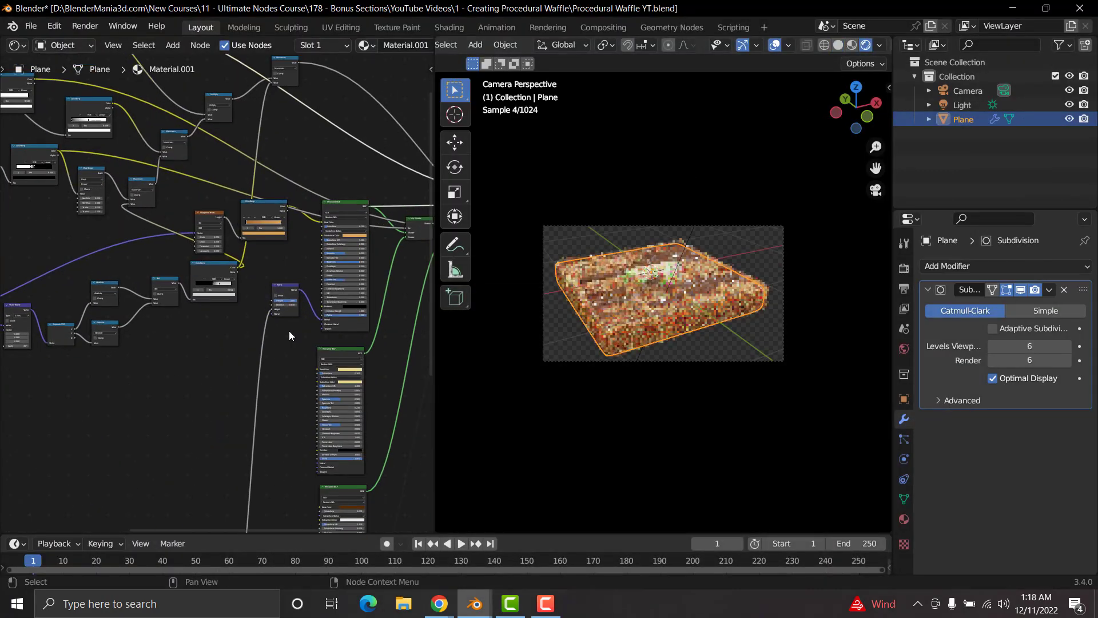
{"action": "scroll", "coordinate": [290, 331], "scroll_direction": "up", "scroll_amount": 4}
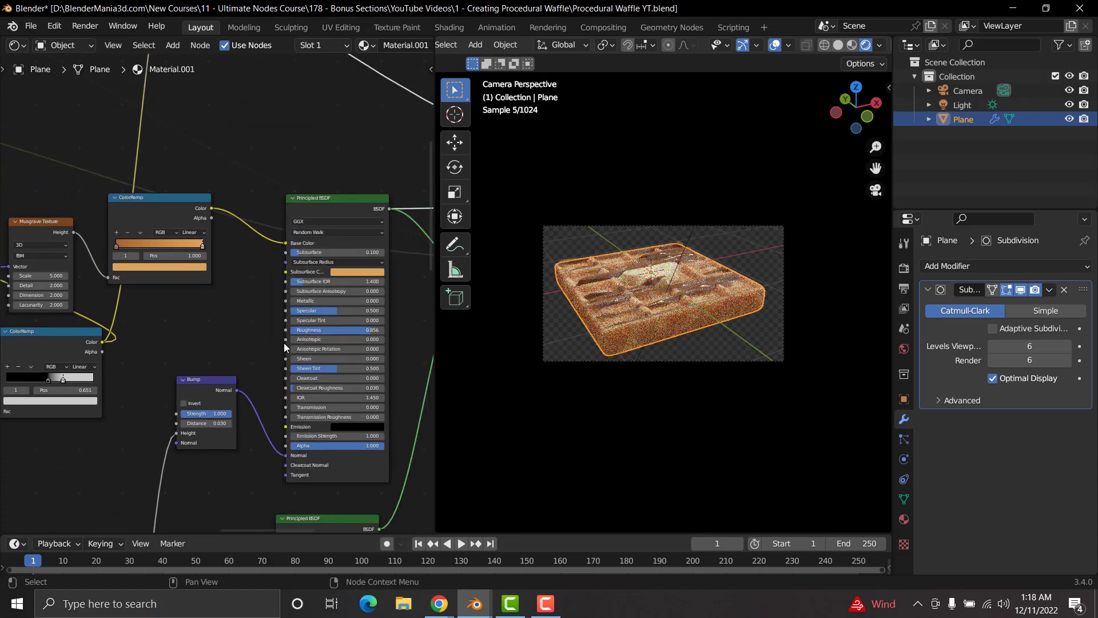
{"action": "scroll", "coordinate": [283, 342], "scroll_direction": "up", "scroll_amount": 3}
{"action": "middle_click_drag", "start_coordinate": [242, 323], "coordinate": [190, 416]}
{"action": "scroll", "coordinate": [203, 195], "scroll_direction": "down", "scroll_amount": 3}
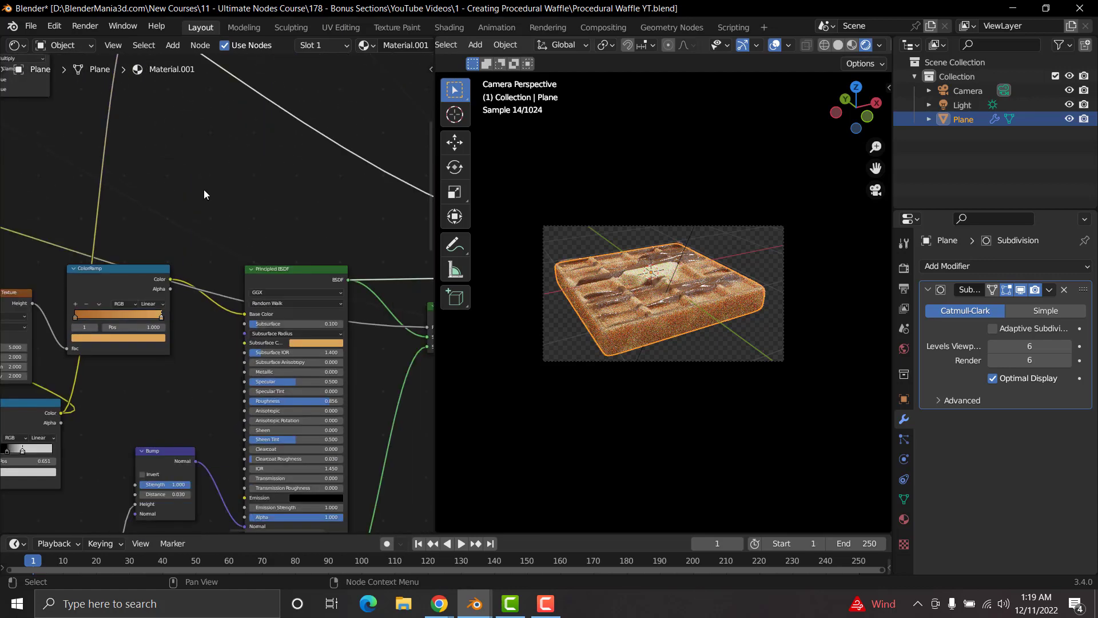
{"action": "left_click", "coordinate": [214, 143]}
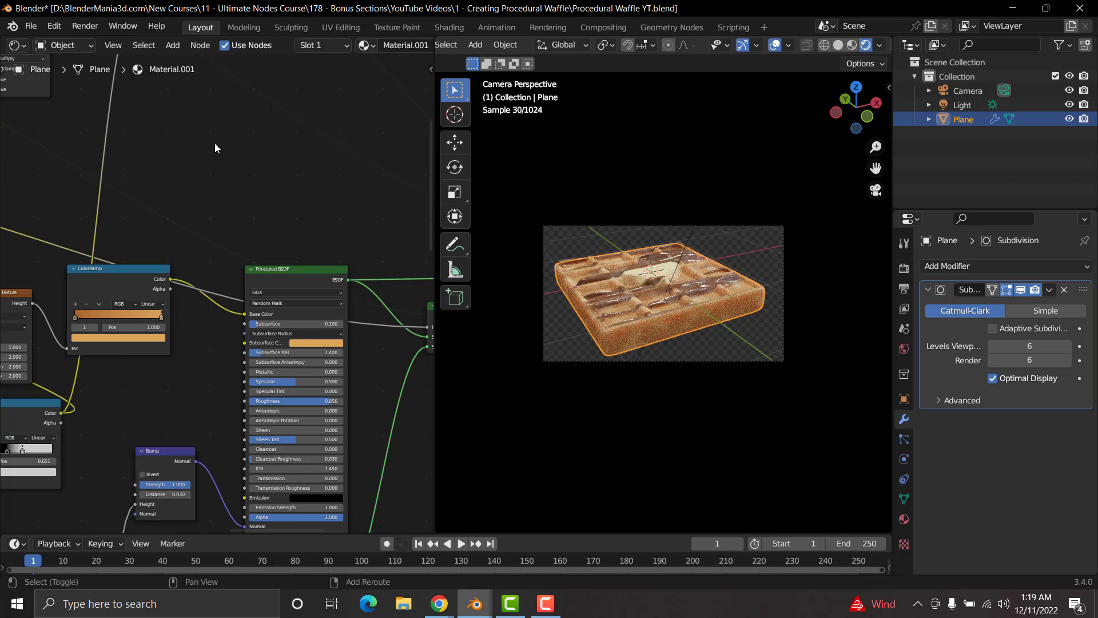
{"action": "key", "text": "shift+a"}
{"action": "type", "text": "rgb"}
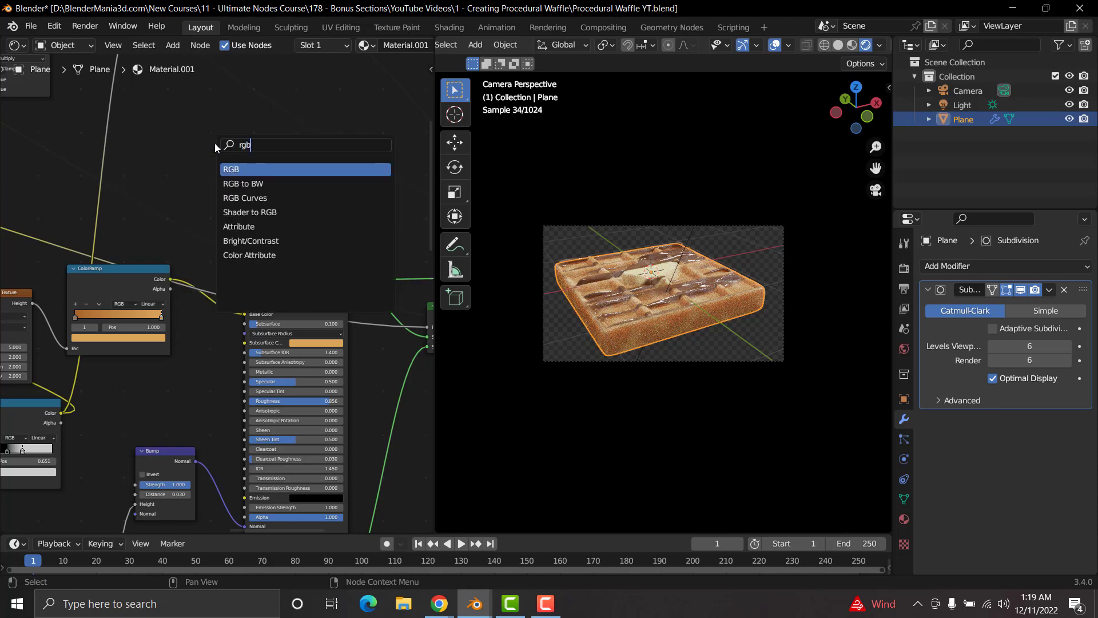
{"action": "left_click", "coordinate": [255, 197]}
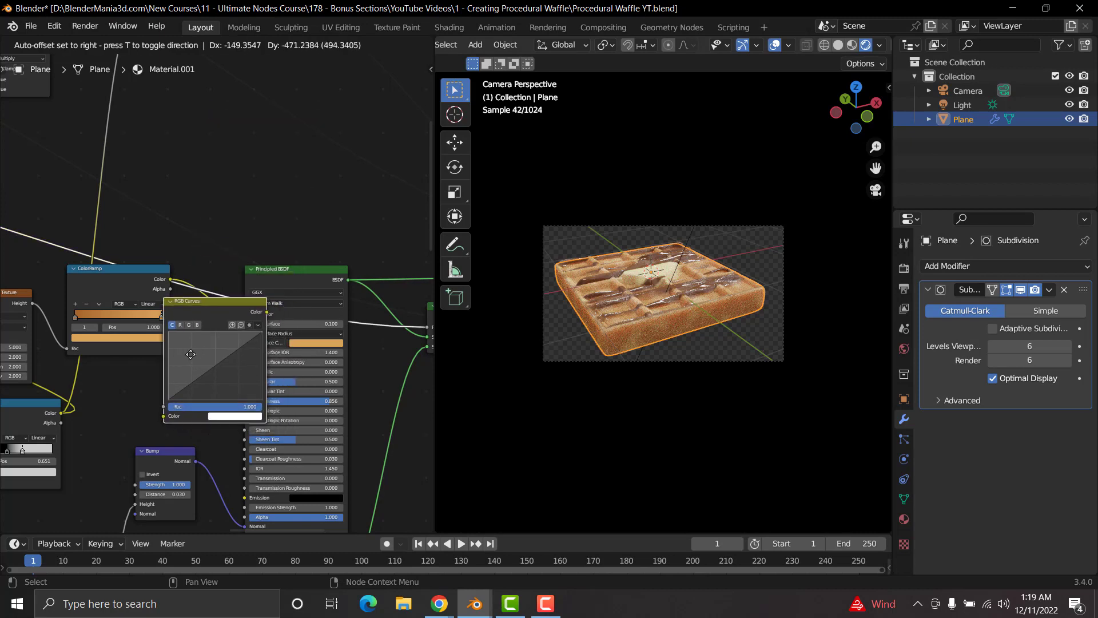
{"action": "left_click", "coordinate": [229, 368]}
Step: Try bending the RGB curve upward to brighten and downward to darken the waffle, and undo both changes
{"action": "scroll", "coordinate": [242, 338], "scroll_direction": "up", "scroll_amount": 2}
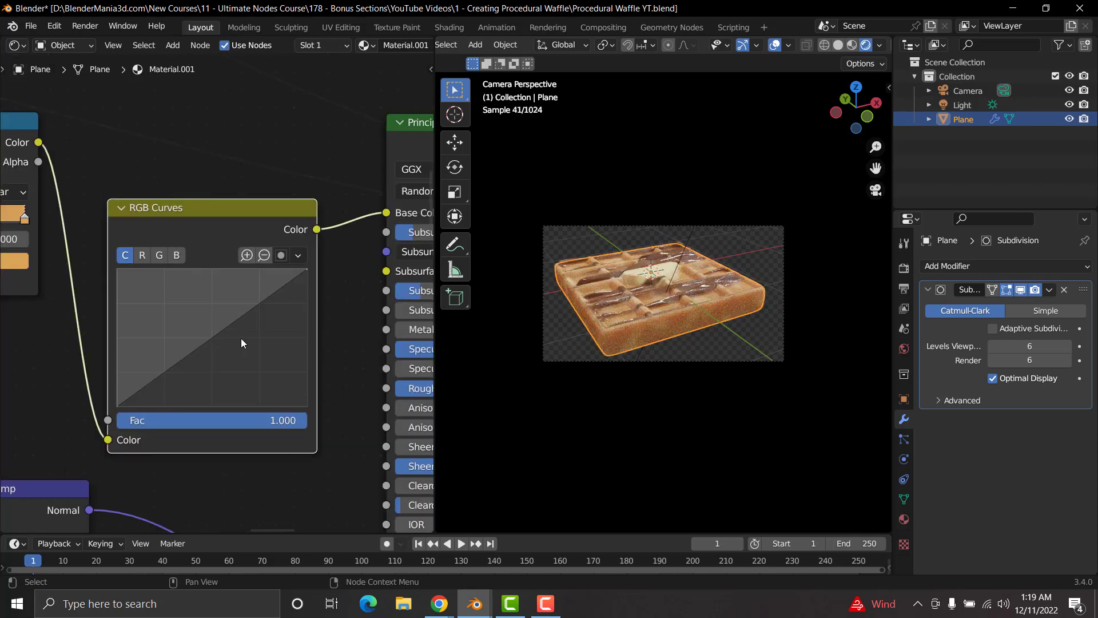
{"action": "scroll", "coordinate": [241, 338], "scroll_direction": "up", "scroll_amount": 2}
{"action": "left_click_drag", "start_coordinate": [213, 337], "coordinate": [191, 314]}
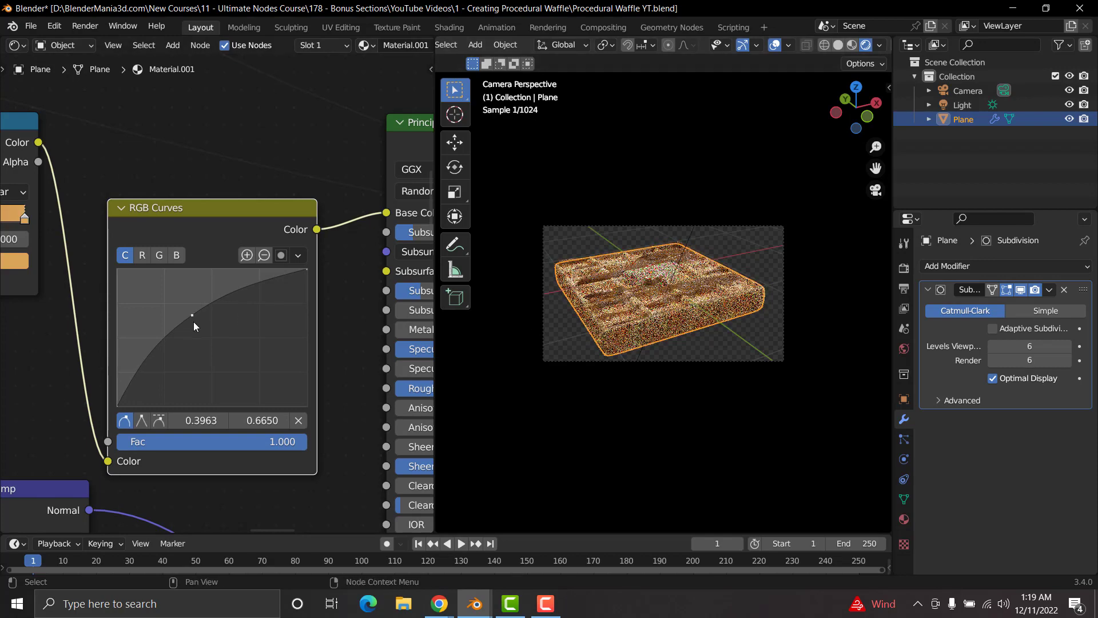
{"action": "left_click_drag", "start_coordinate": [192, 314], "coordinate": [246, 365]}
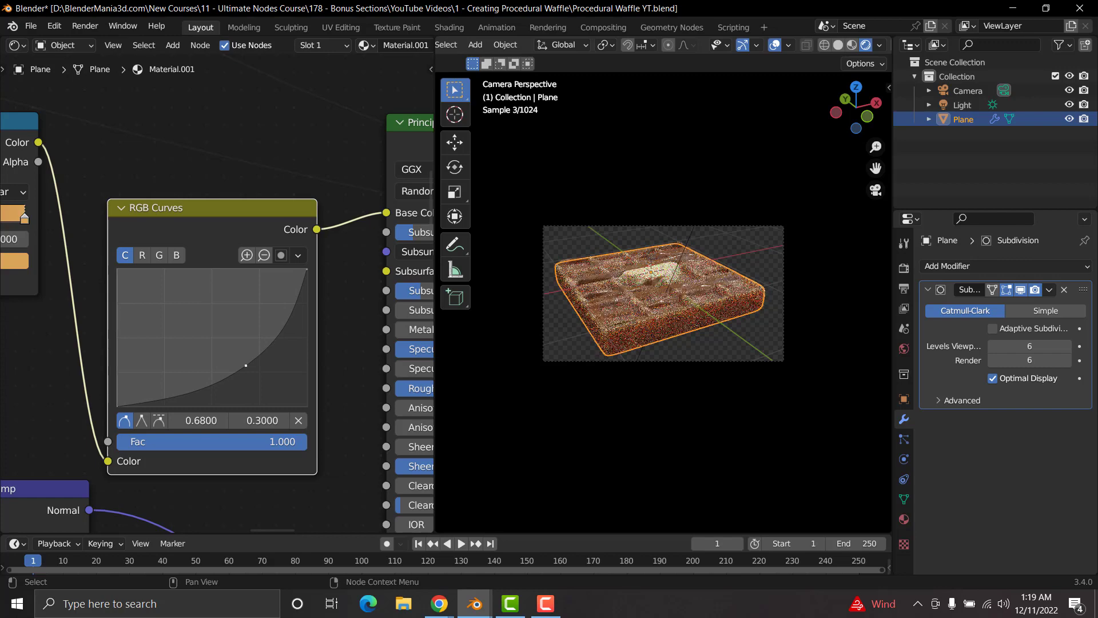
{"action": "key", "text": "ctrl+z"}
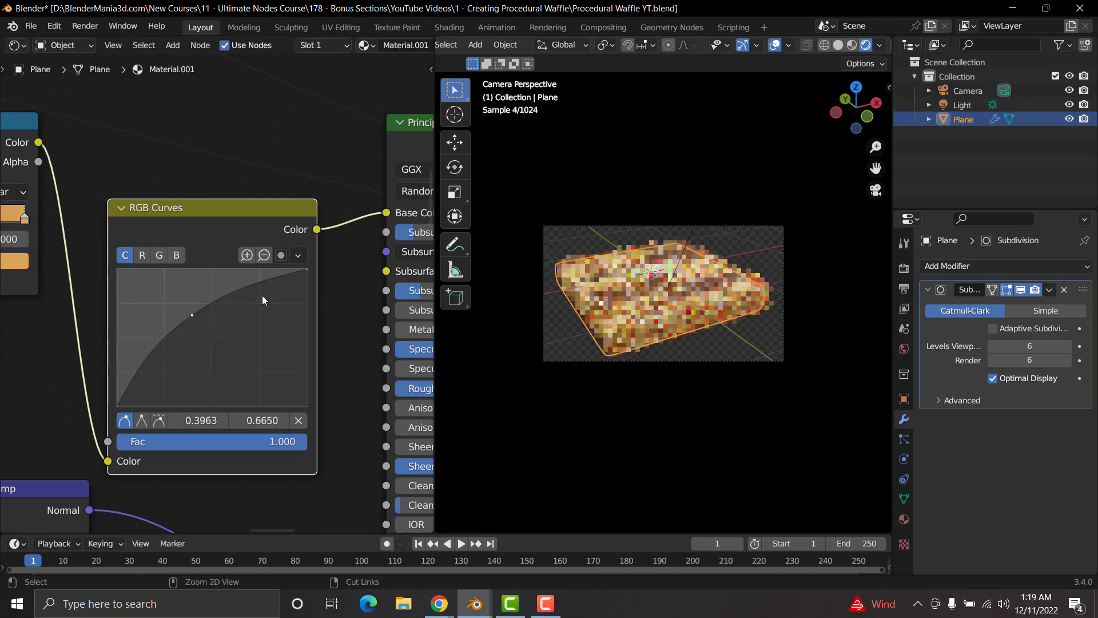
{"action": "key", "text": "ctrl+z"}
Step: Shape the RGB curve into a gentle S with a lower point just under the diagonal and an upper point at about 0.69, 0.735
{"action": "left_click", "coordinate": [174, 366]}
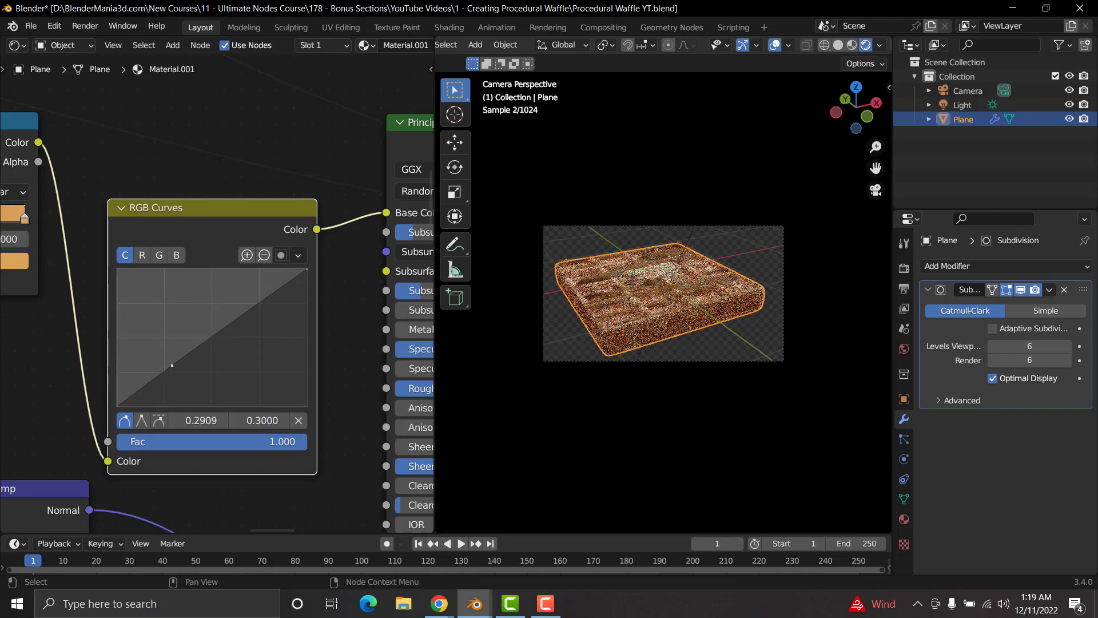
{"action": "left_click_drag", "start_coordinate": [252, 319], "coordinate": [248, 305]}
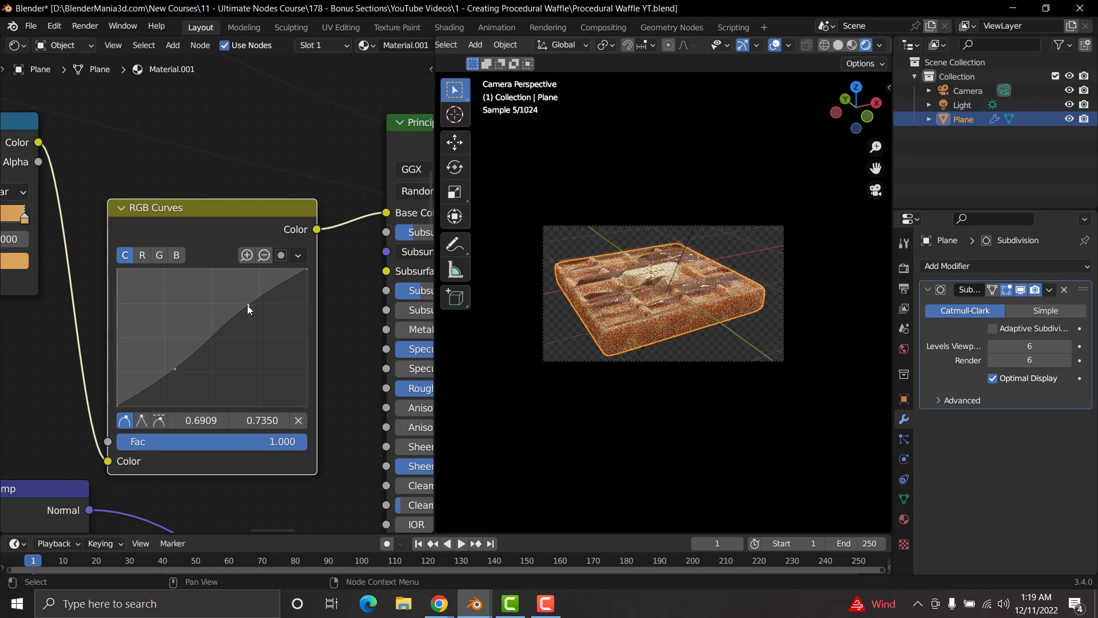
Step: Switch the viewport to solid shading, render the waffle image again, and minimise the render window when it finishes
{"action": "left_click", "coordinate": [838, 46]}
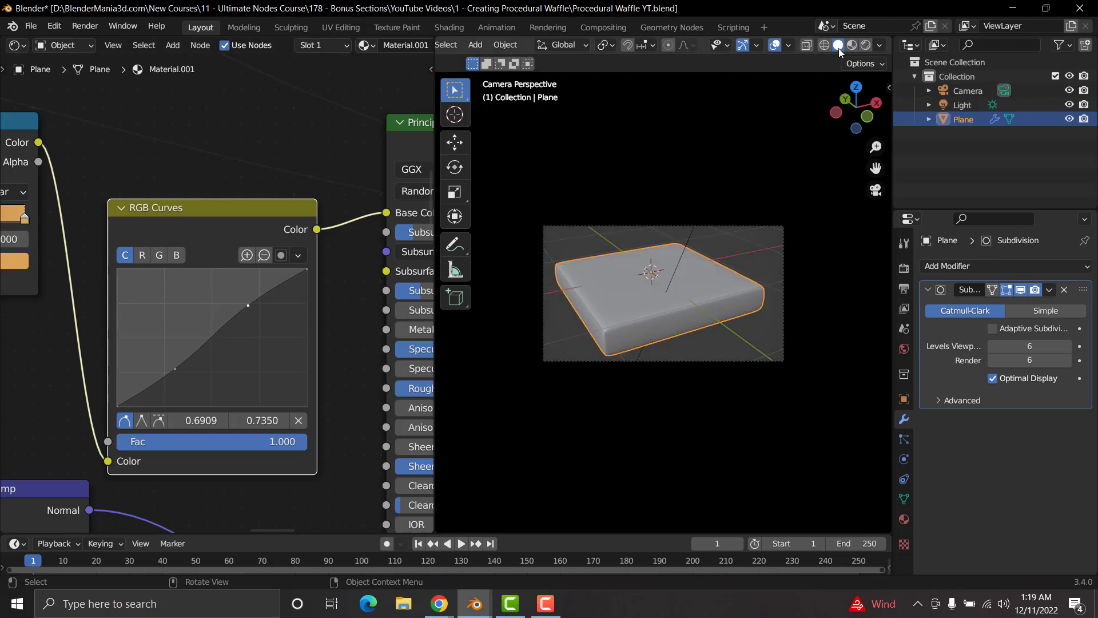
{"action": "left_click", "coordinate": [95, 29]}
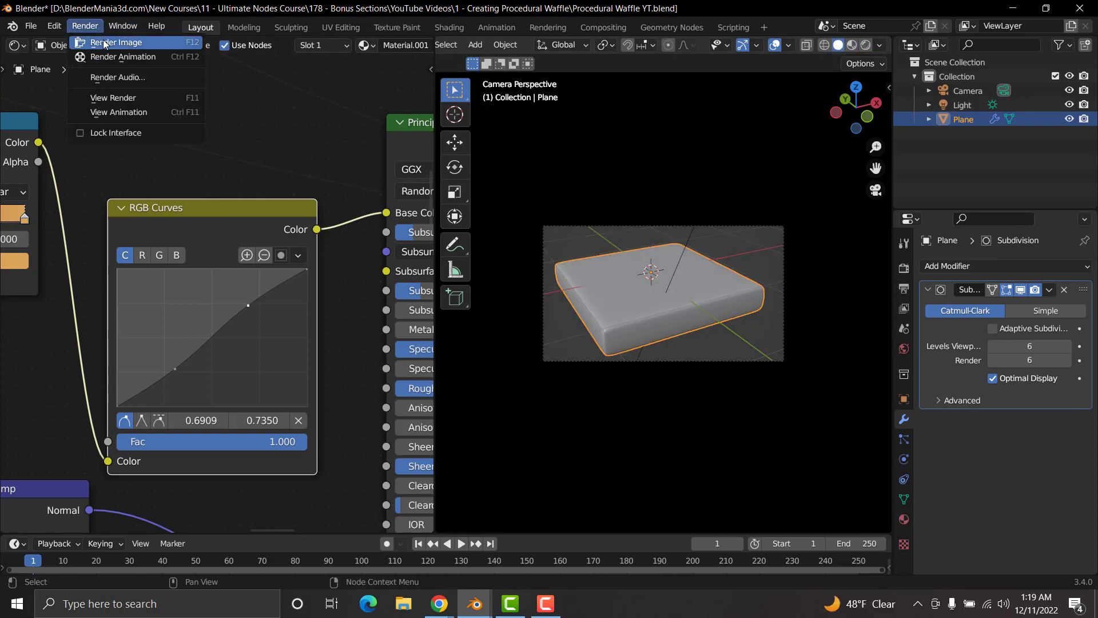
{"action": "left_click", "coordinate": [103, 42]}
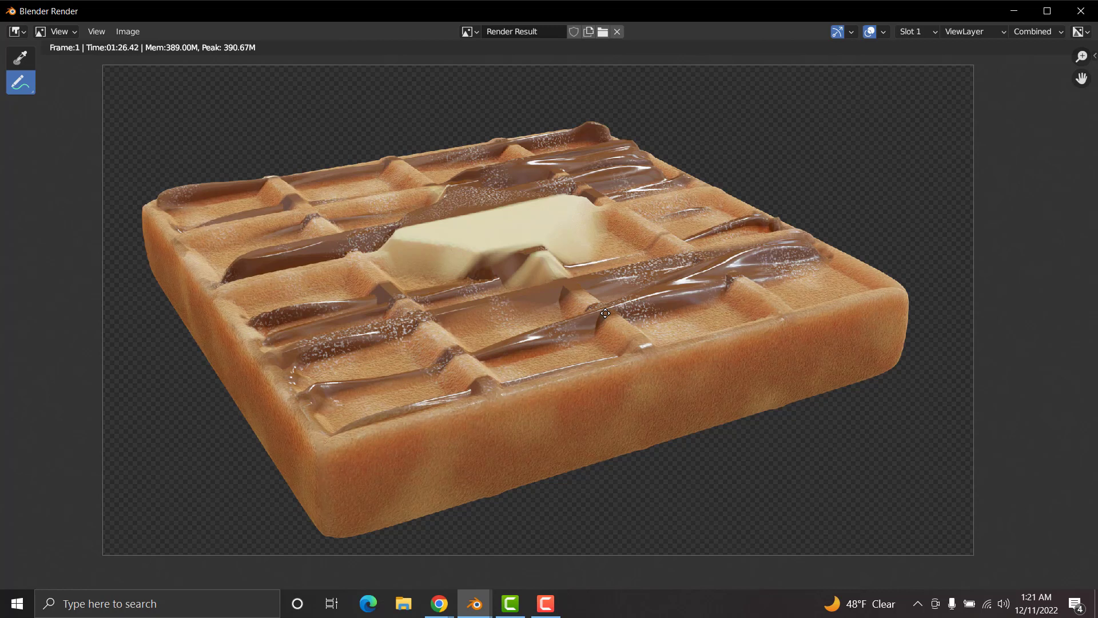
{"action": "left_click", "coordinate": [1014, 10]}
Step: Change the 3D viewport area to a UV Editor and the shader editor area to the Compositor with nodes enabled
{"action": "scroll", "coordinate": [474, 43], "scroll_direction": "up", "scroll_amount": 5}
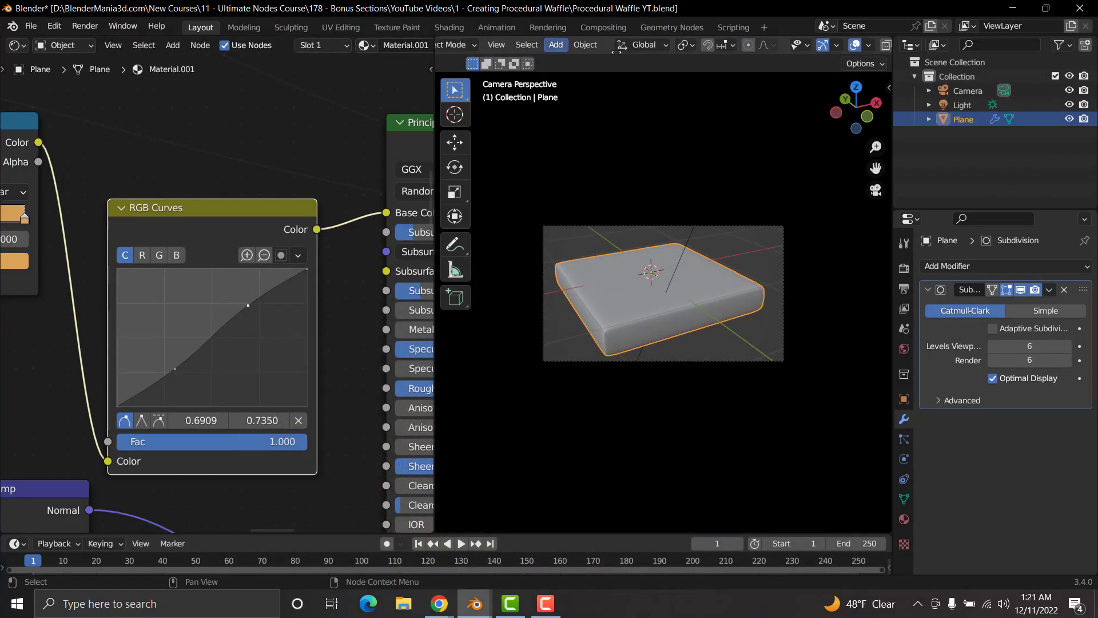
{"action": "left_click", "coordinate": [454, 44]}
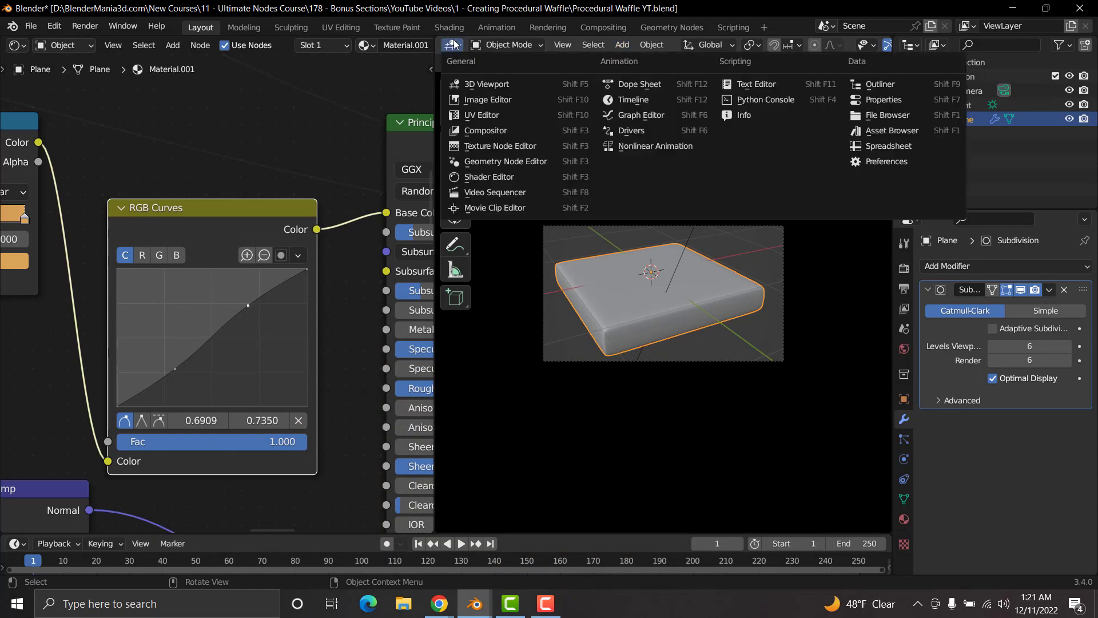
{"action": "left_click", "coordinate": [482, 115]}
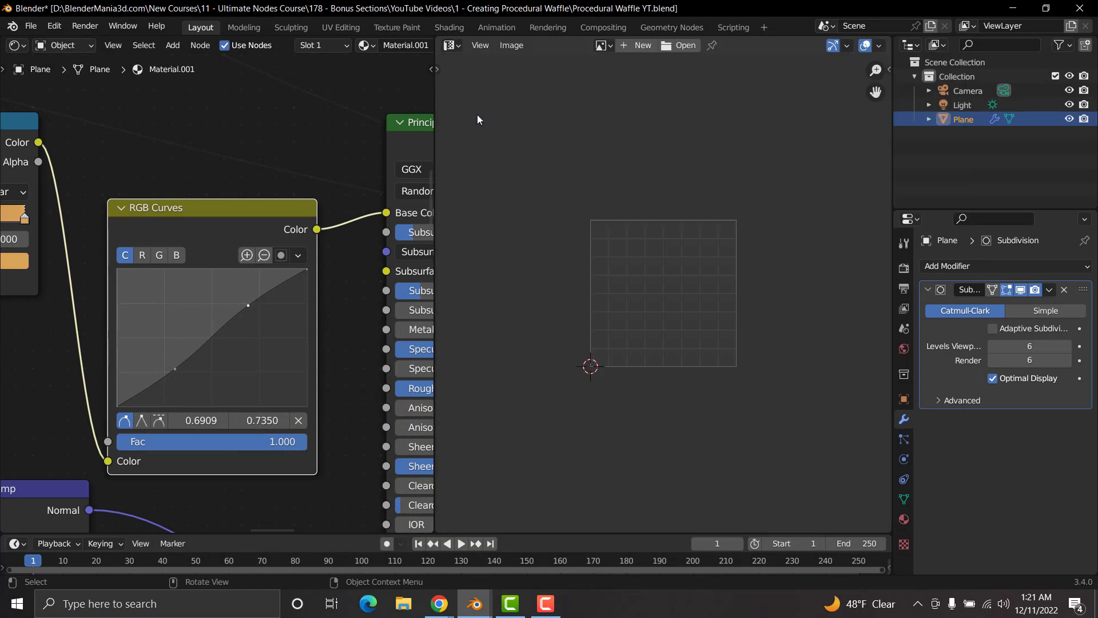
{"action": "left_click", "coordinate": [18, 45]}
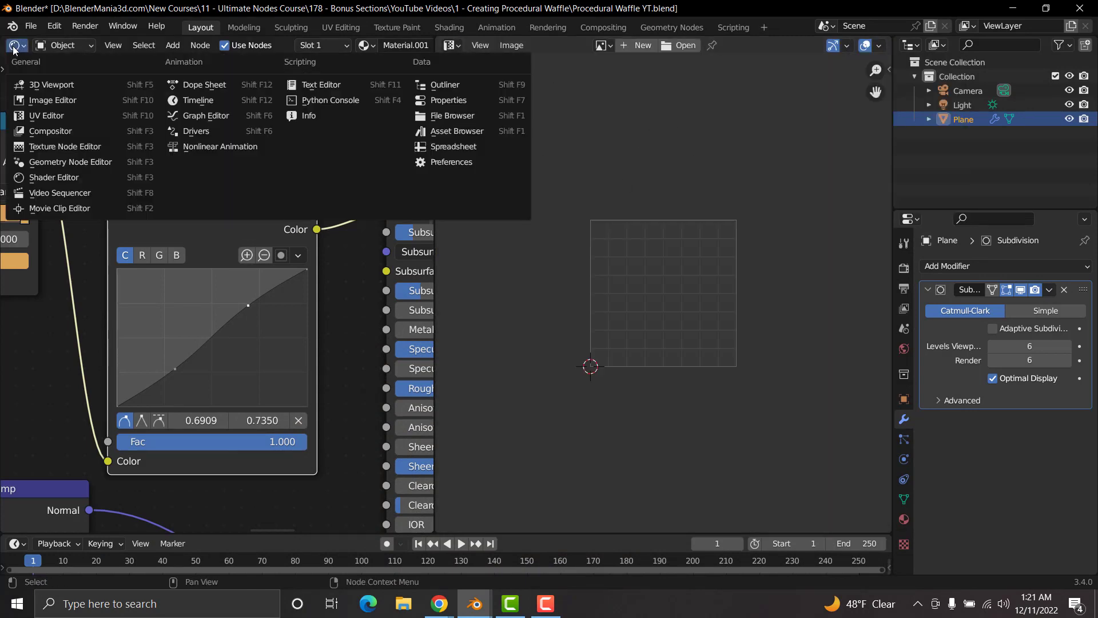
{"action": "left_click", "coordinate": [63, 132]}
{"action": "left_click", "coordinate": [156, 46]}
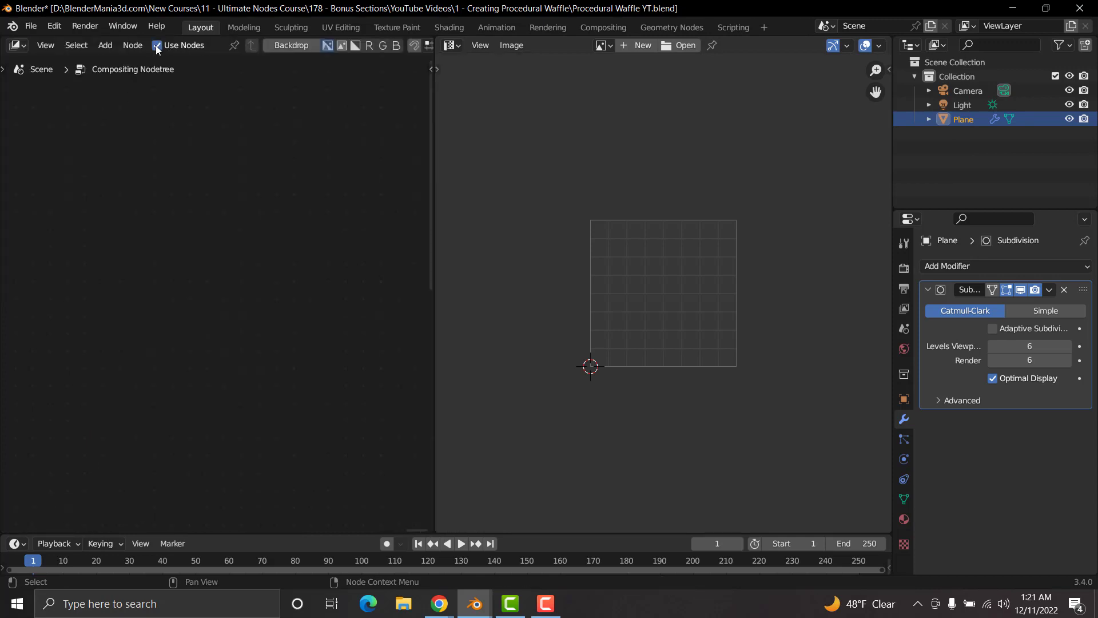
Step: Spread the Render Layers and Composite nodes apart and add a Viewer node fed by Render Layers, placed below Composite
{"action": "key", "text": "Home"}
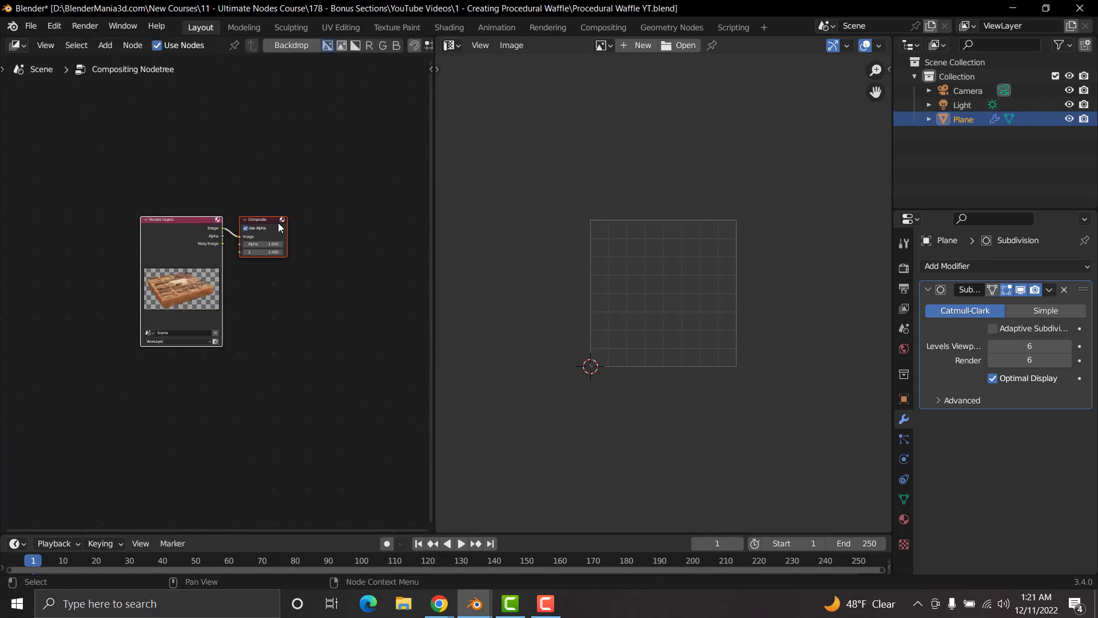
{"action": "left_click_drag", "start_coordinate": [257, 224], "coordinate": [347, 191]}
{"action": "left_click_drag", "start_coordinate": [172, 226], "coordinate": [77, 195]}
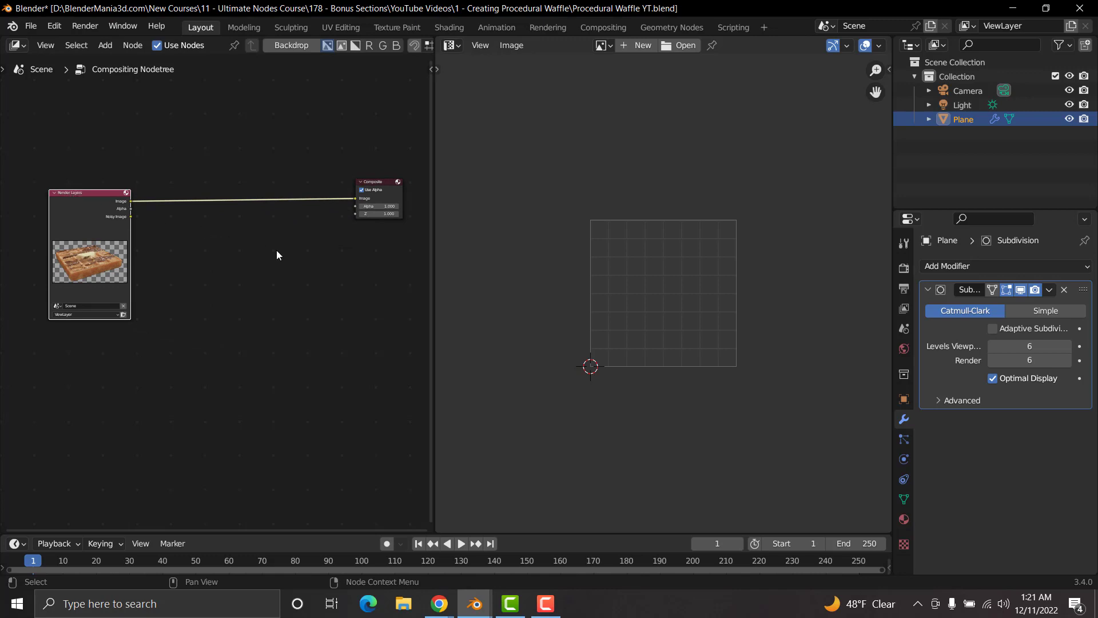
{"action": "scroll", "coordinate": [267, 280], "scroll_direction": "up", "scroll_amount": 2}
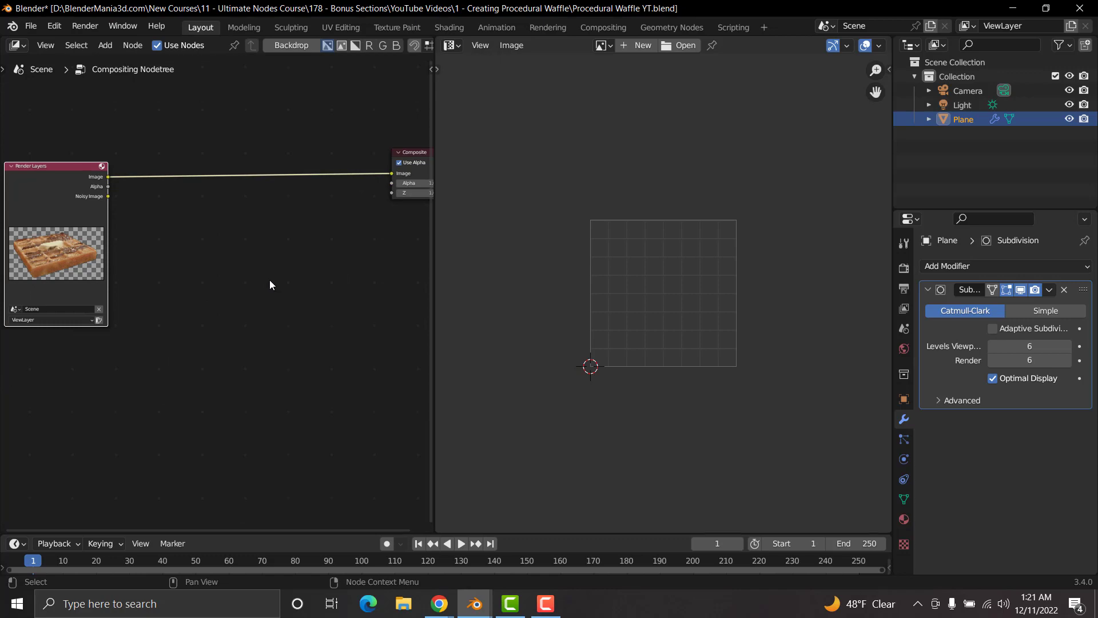
{"action": "left_click", "coordinate": [53, 166], "text": "ctrl+shift"}
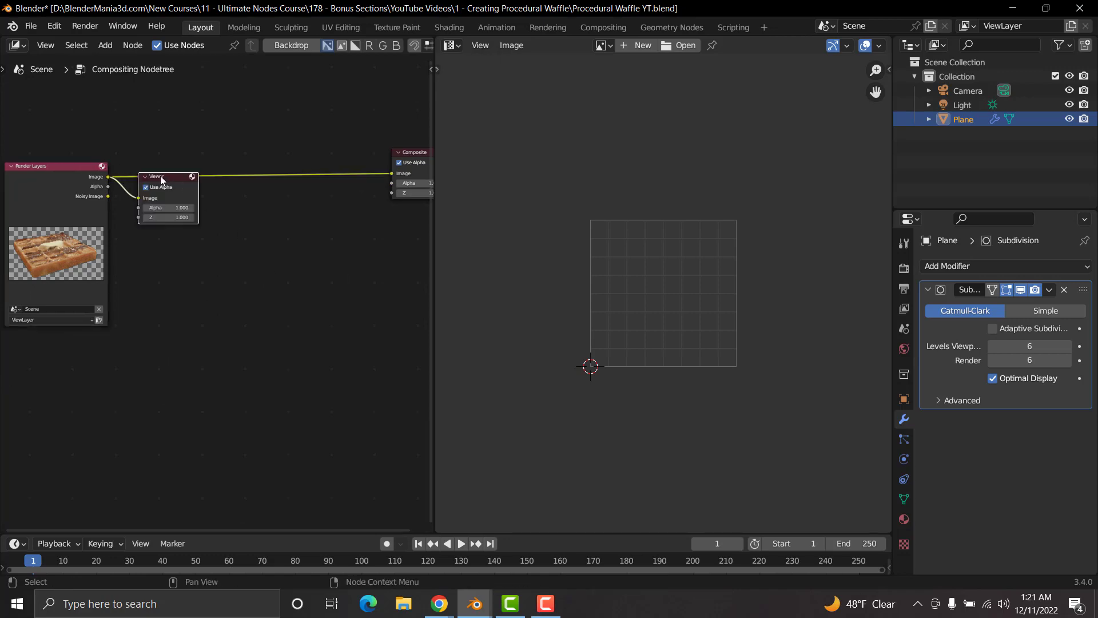
{"action": "left_click_drag", "start_coordinate": [161, 180], "coordinate": [406, 230]}
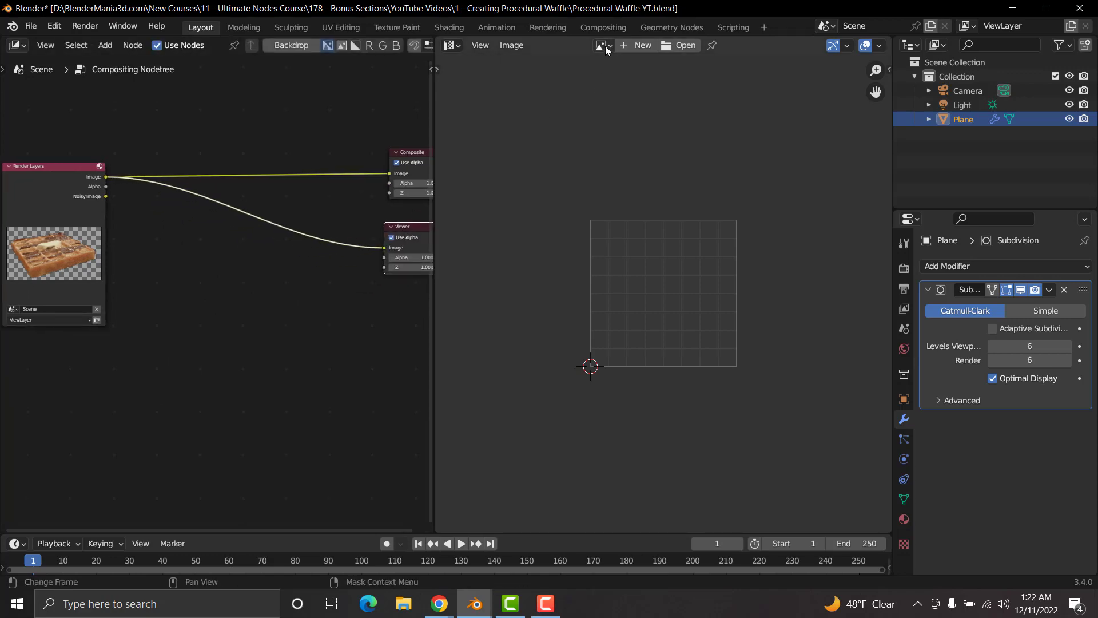
Step: Display the Viewer Node image in the UV Editor, feed it the Render Layers Image output, and widen the editor to fit the waffle
{"action": "left_click", "coordinate": [604, 46]}
{"action": "left_click", "coordinate": [626, 96]}
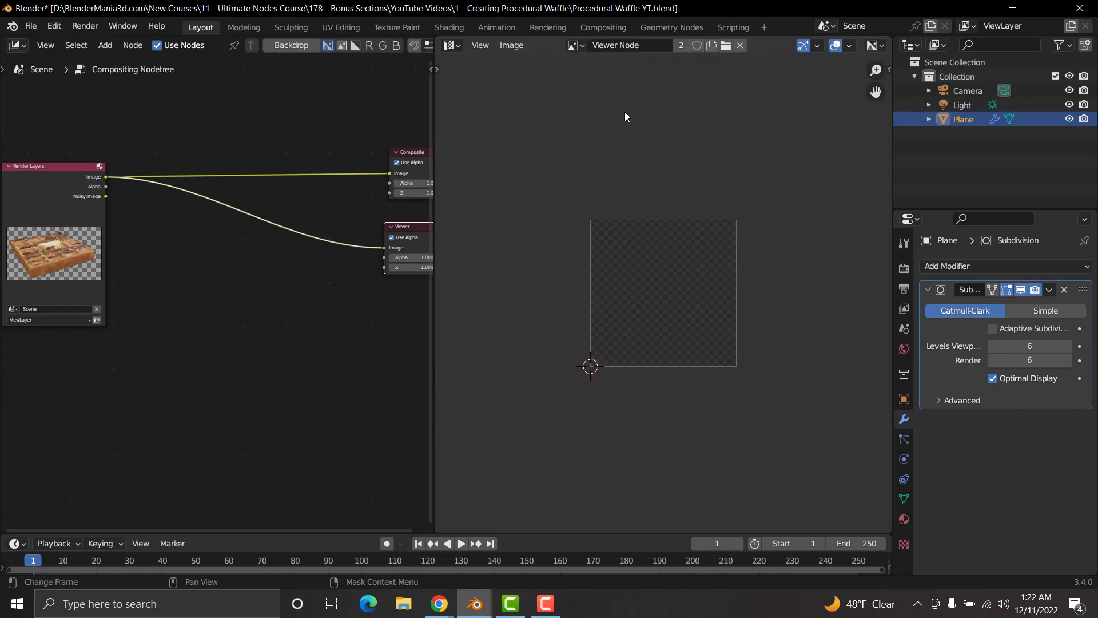
{"action": "left_click", "coordinate": [28, 173], "text": "shift"}
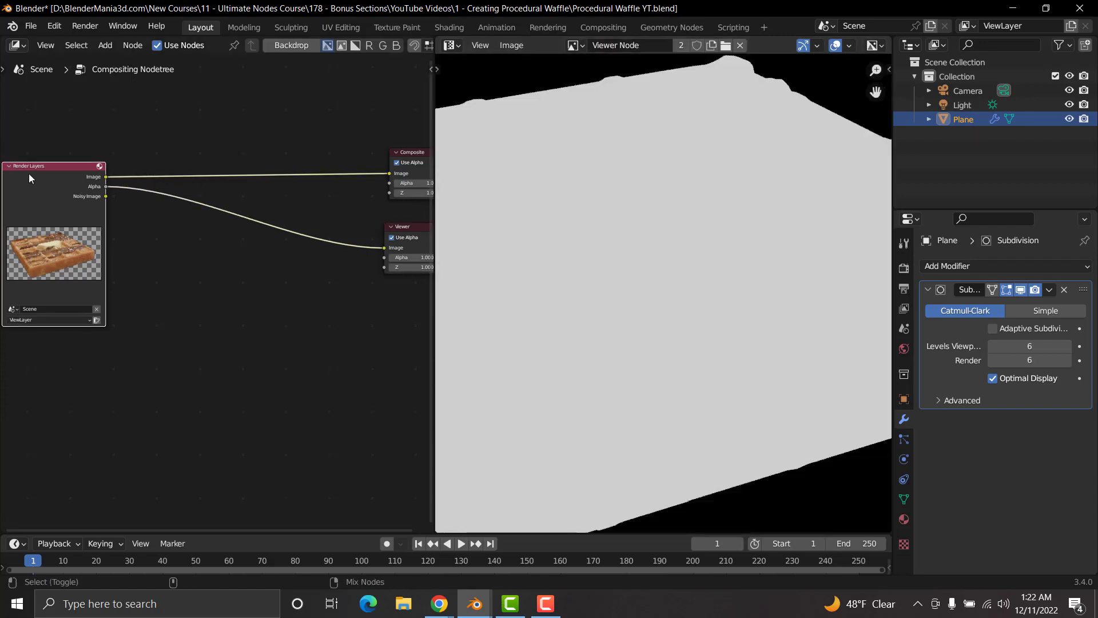
{"action": "key", "text": "Home"}
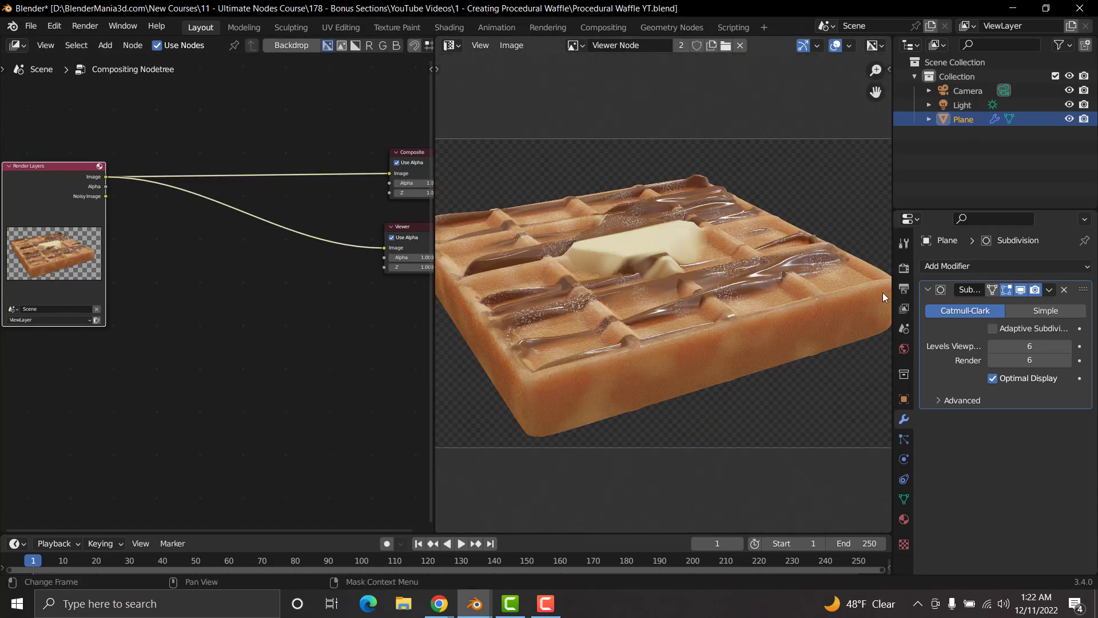
{"action": "left_click_drag", "start_coordinate": [890, 293], "coordinate": [992, 292]}
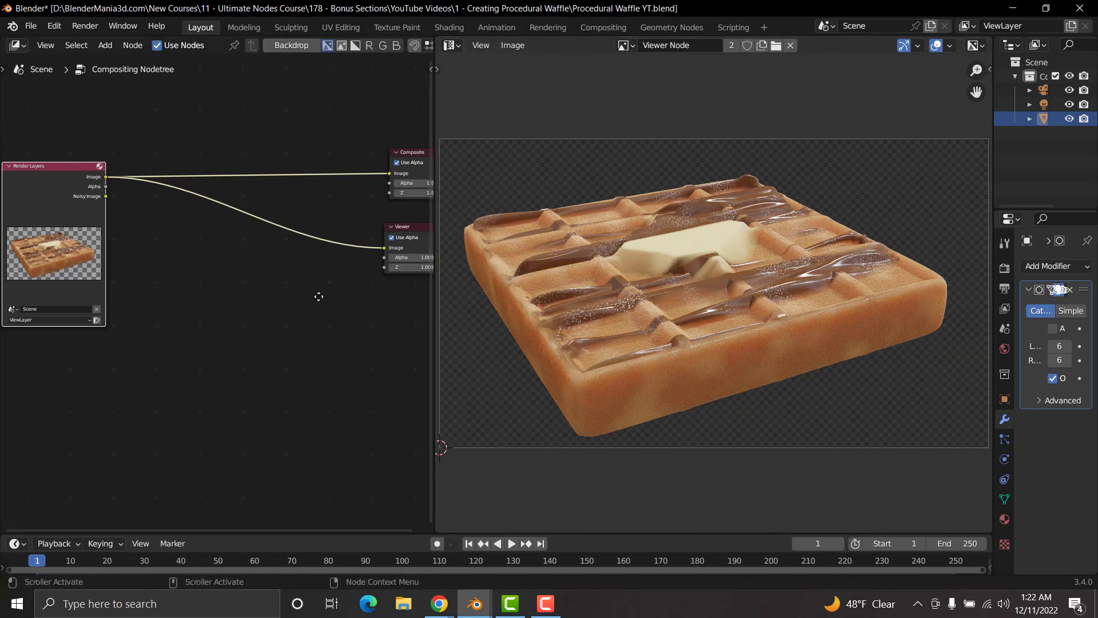
Step: Insert an RGB Curves node after Render Layers in the Compositor and connect its output to both the Composite and Viewer nodes
{"action": "middle_click_drag", "start_coordinate": [248, 311], "coordinate": [187, 324]}
{"action": "left_click", "coordinate": [194, 328]}
{"action": "key", "text": "shift+a"}
{"action": "type", "text": "rgb"}
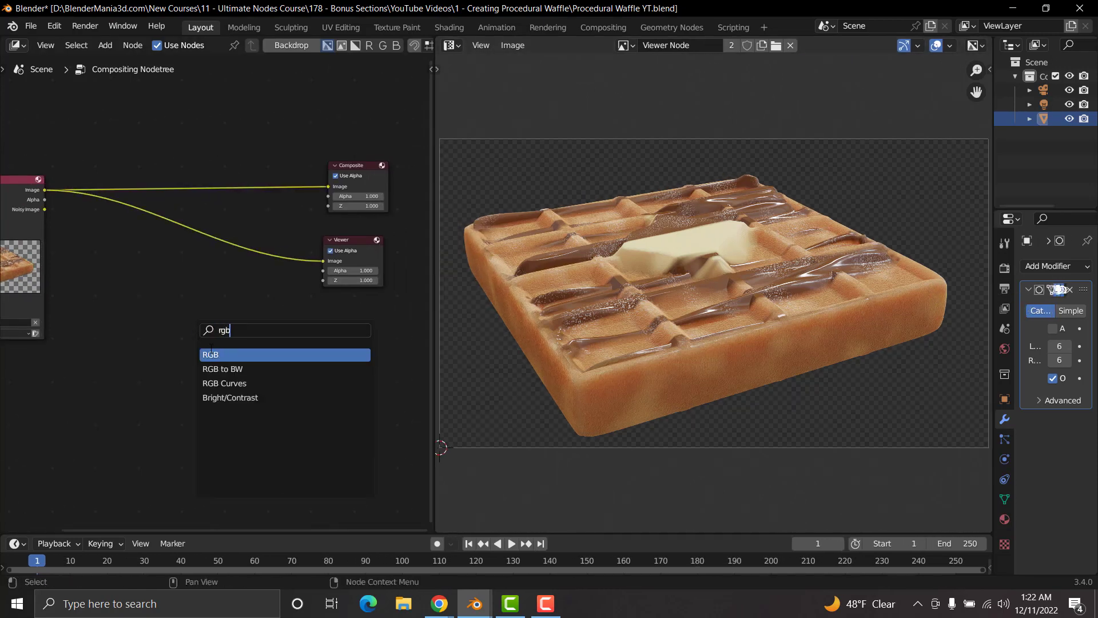
{"action": "key", "text": "Down"}
{"action": "key", "text": "Down"}
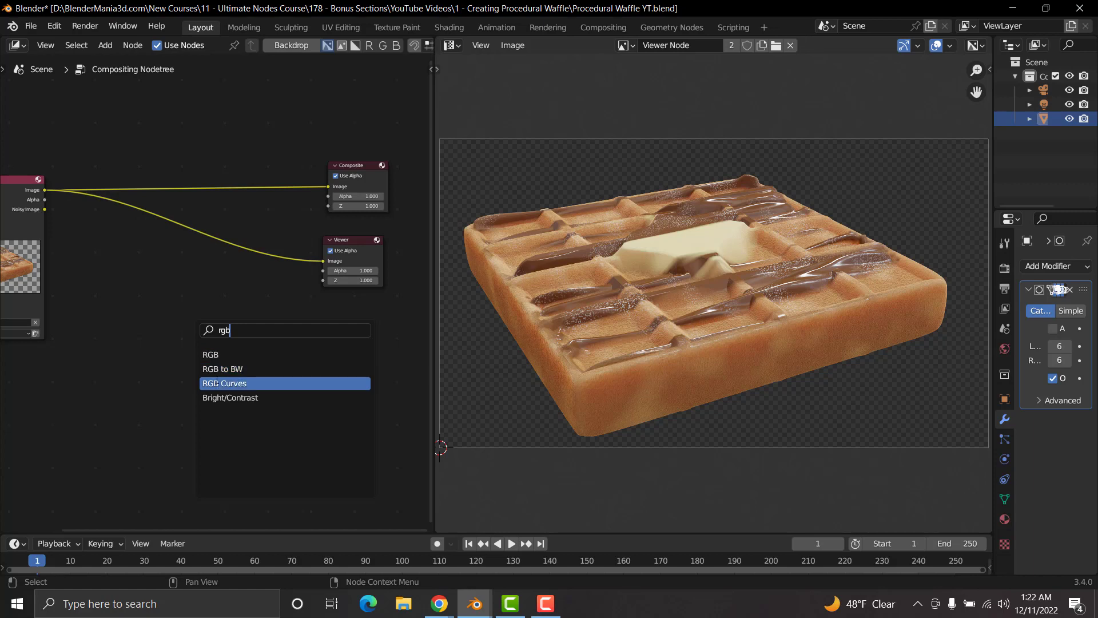
{"action": "key", "text": "Return"}
{"action": "left_click", "coordinate": [158, 190]}
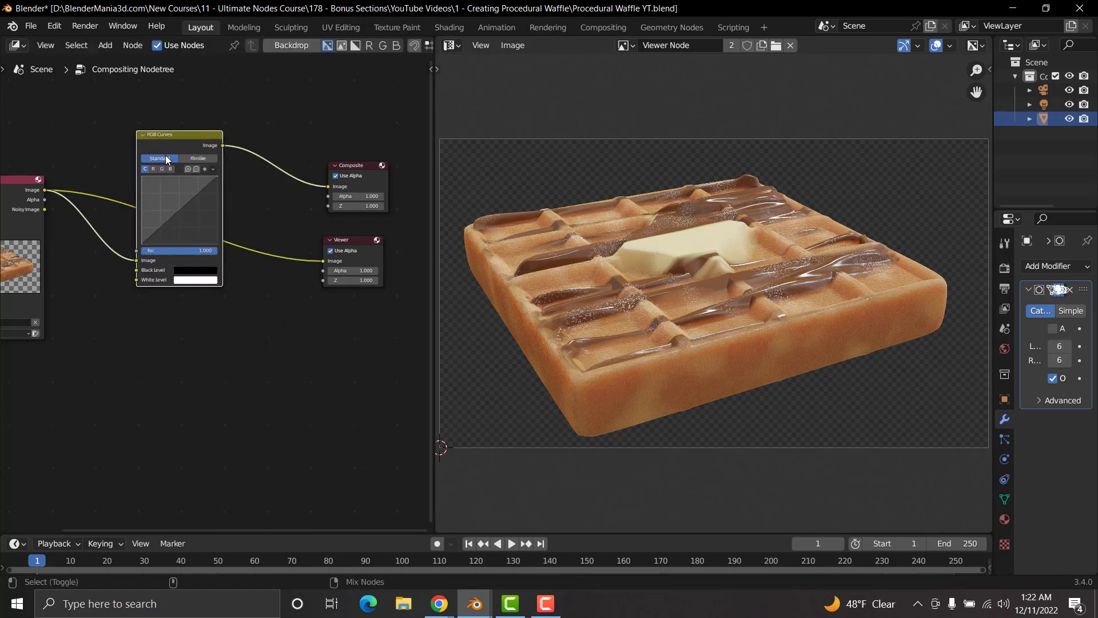
{"action": "left_click", "coordinate": [167, 134], "text": "ctrl+shift"}
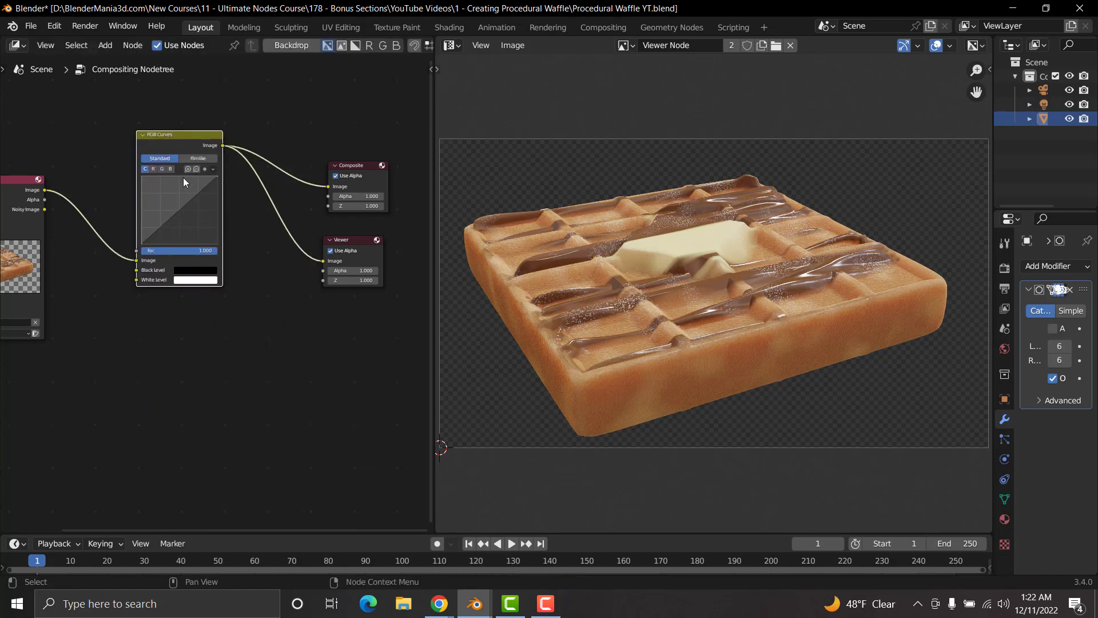
Step: Try bending the compositor's RGB curve downward to about 0.7, 0.3 to darken the image, and undo the change
{"action": "scroll", "coordinate": [191, 200], "scroll_direction": "up", "scroll_amount": 4}
{"action": "middle_click_drag", "start_coordinate": [235, 190], "coordinate": [250, 266]}
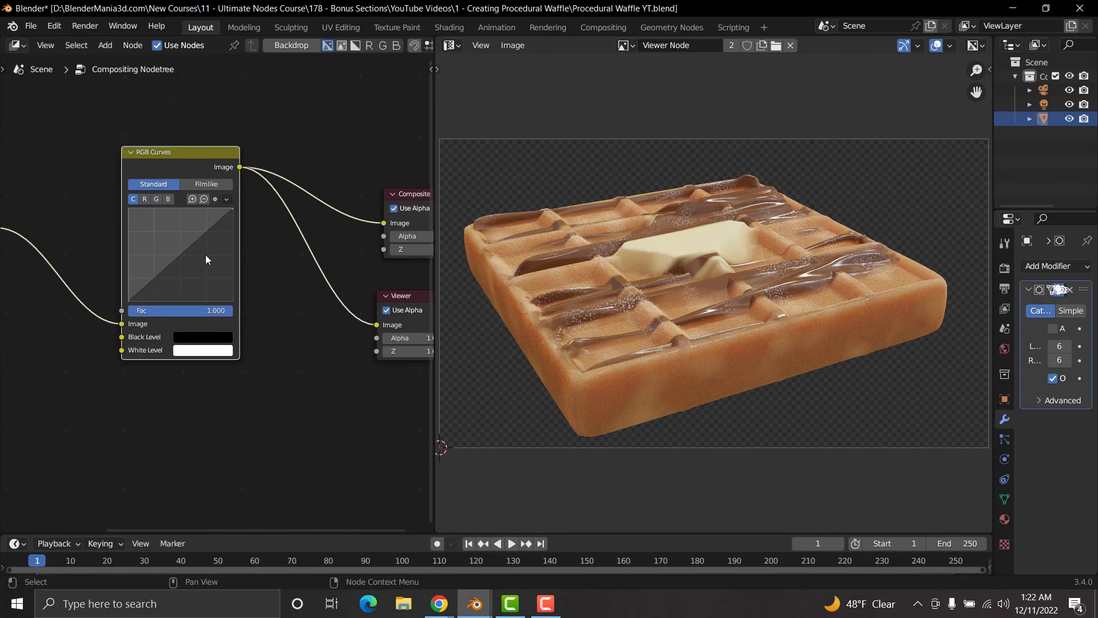
{"action": "left_click_drag", "start_coordinate": [186, 255], "coordinate": [202, 272]}
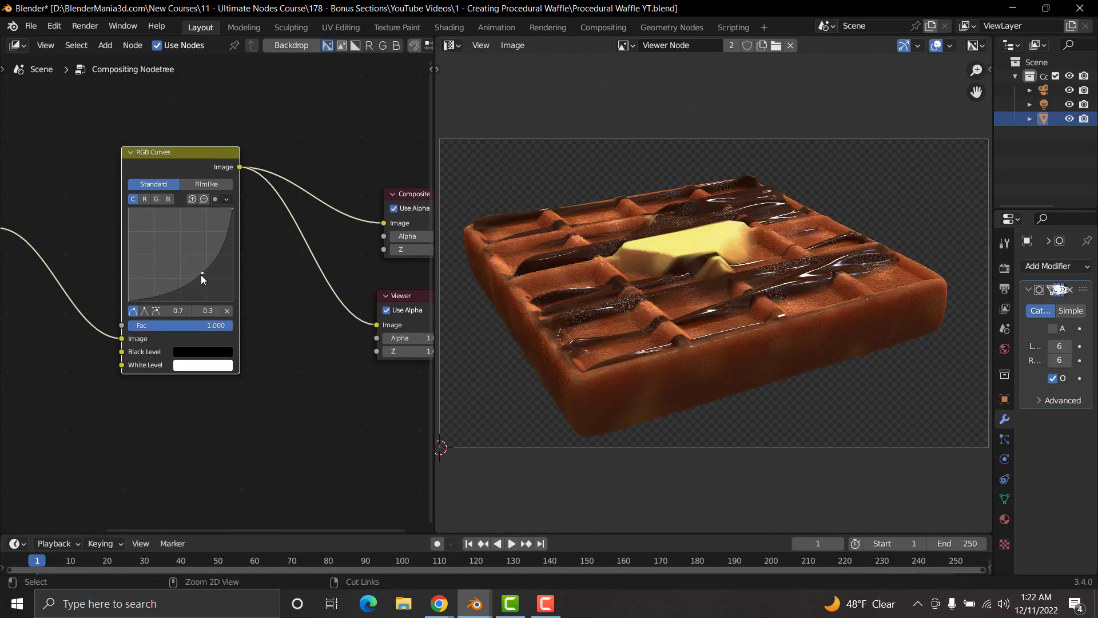
{"action": "key", "text": "ctrl+z"}
{"action": "key", "text": "ctrl+z"}
Step: Shape the compositor's RGB curve into a gentle S with its upper point at about 0.6, 0.7, and move the node away from the outputs
{"action": "left_click", "coordinate": [161, 273]}
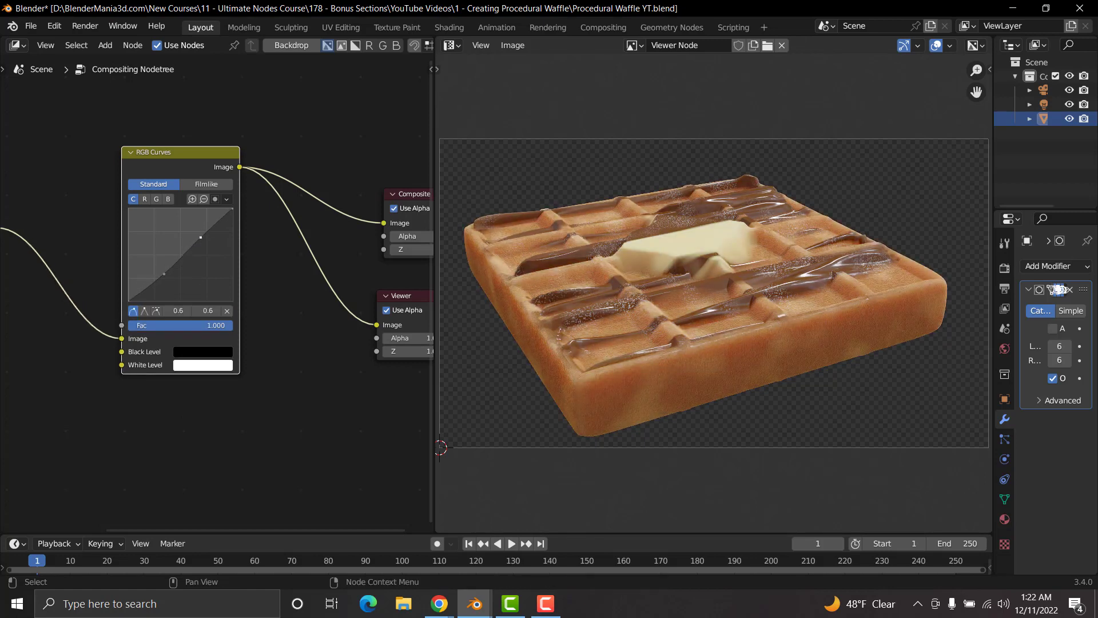
{"action": "left_click_drag", "start_coordinate": [200, 237], "coordinate": [198, 235]}
{"action": "left_click_drag", "start_coordinate": [159, 152], "coordinate": [105, 158]}
Step: Add a Hue Saturation Value node after RGB Curves and connect its output to both the Composite and Viewer nodes
{"action": "middle_click_drag", "start_coordinate": [233, 297], "coordinate": [183, 287]}
{"action": "key", "text": "shift+a"}
{"action": "left_click", "coordinate": [243, 331]}
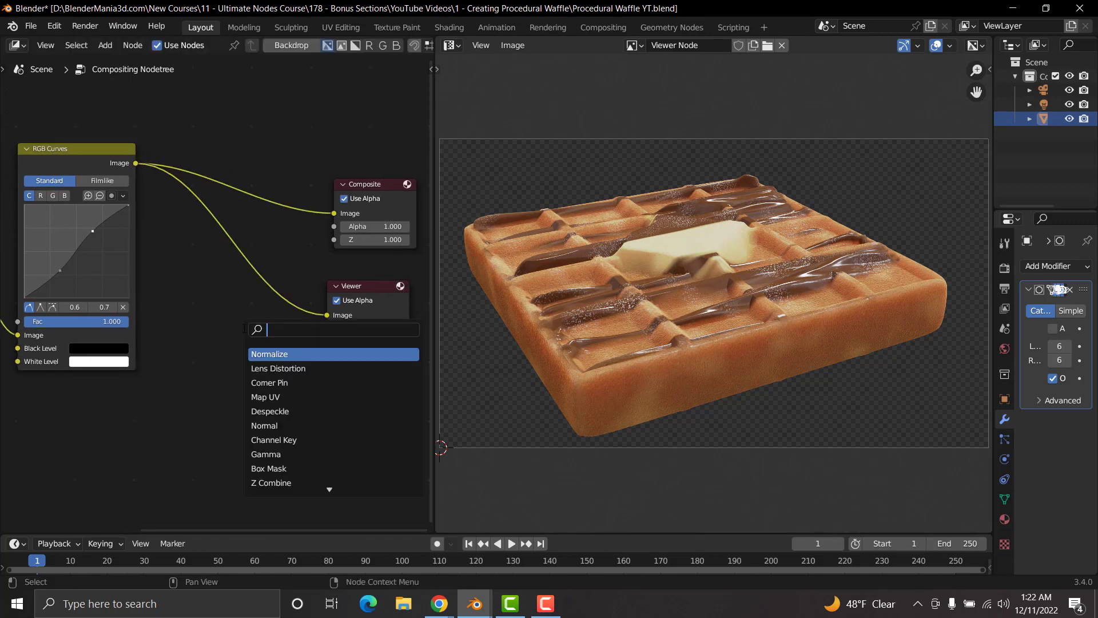
{"action": "type", "text": "hue"}
{"action": "left_click", "coordinate": [286, 368]}
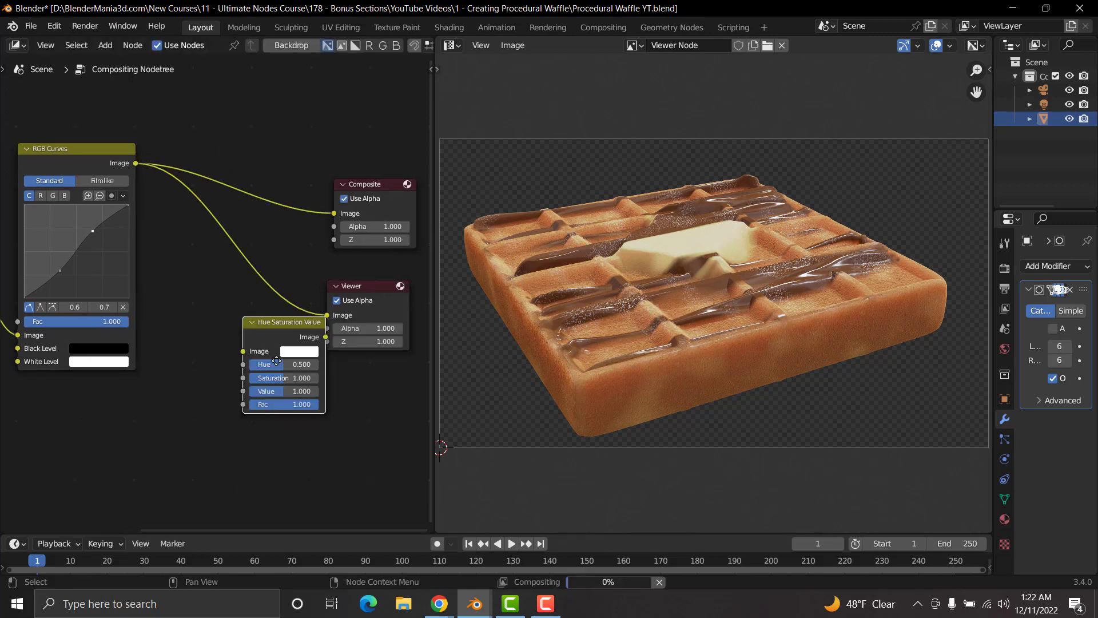
{"action": "left_click", "coordinate": [240, 207]}
{"action": "left_click", "coordinate": [236, 154], "text": "ctrl+shift"}
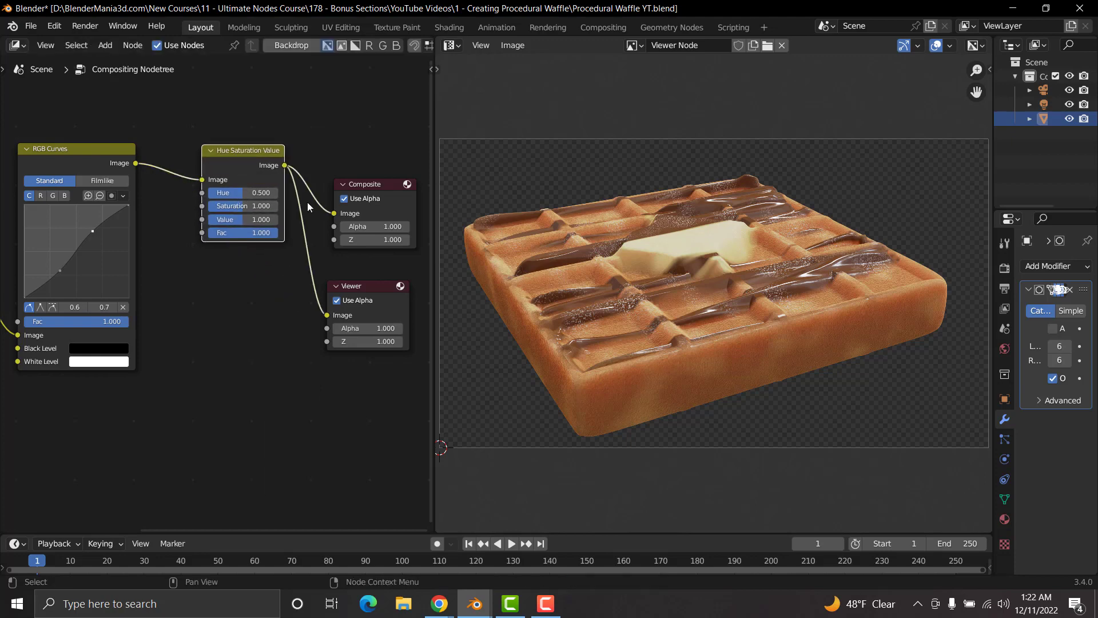
Step: Try a Hue of 0.767 and a Saturation of 2.000 on the Hue Saturation Value node, undoing each change
{"action": "scroll", "coordinate": [305, 247], "scroll_direction": "up", "scroll_amount": 2}
{"action": "middle_click_drag", "start_coordinate": [304, 247], "coordinate": [219, 280]}
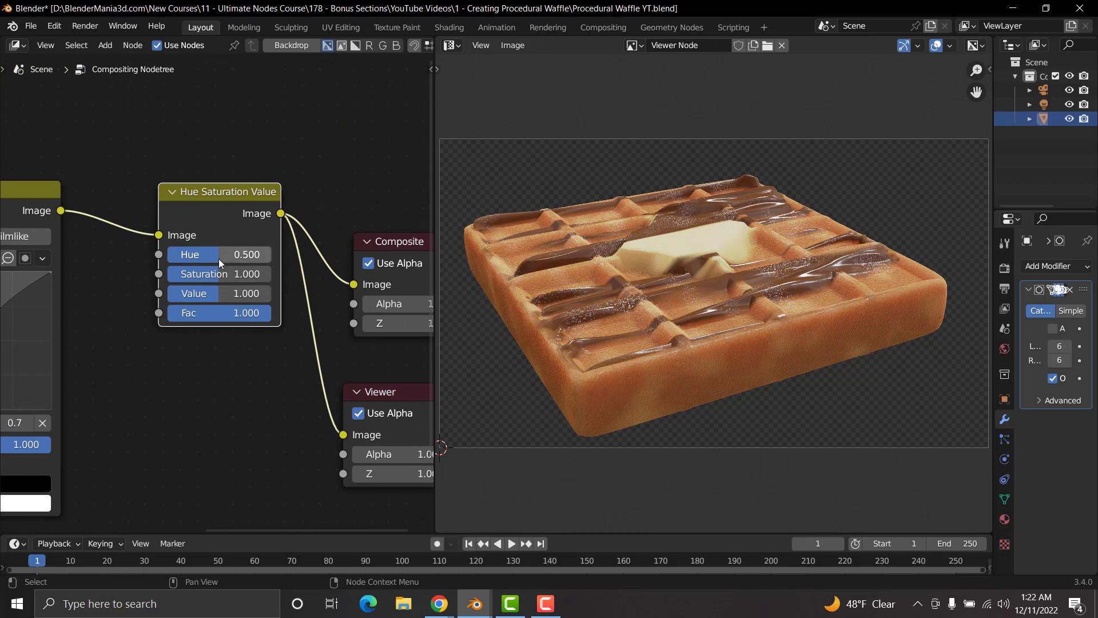
{"action": "left_click_drag", "start_coordinate": [218, 258], "coordinate": [246, 258]}
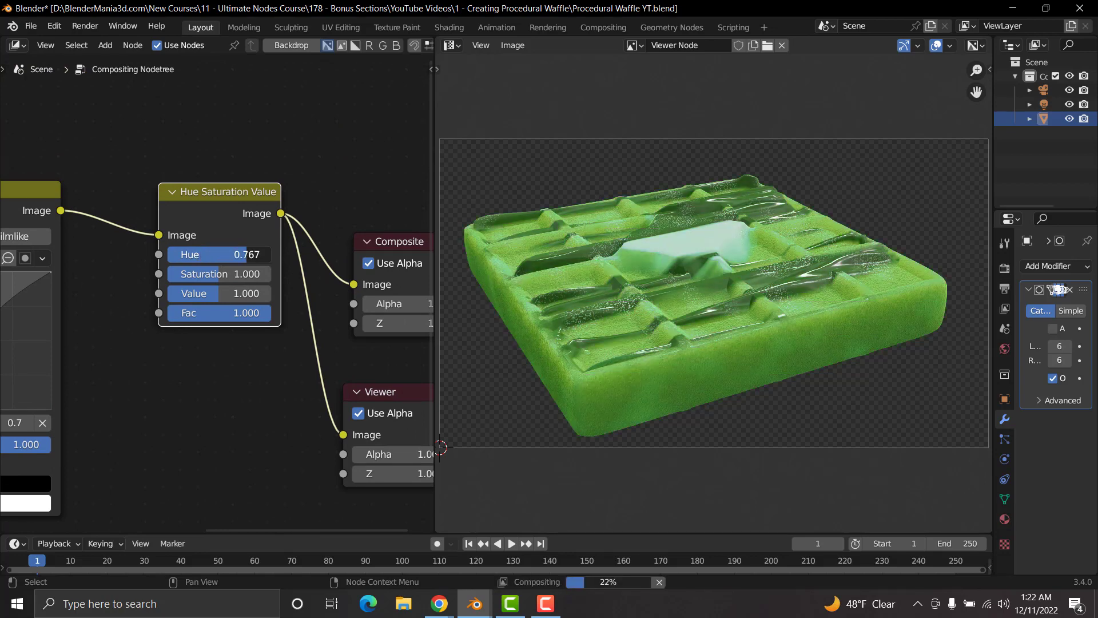
{"action": "key", "text": "ctrl+z"}
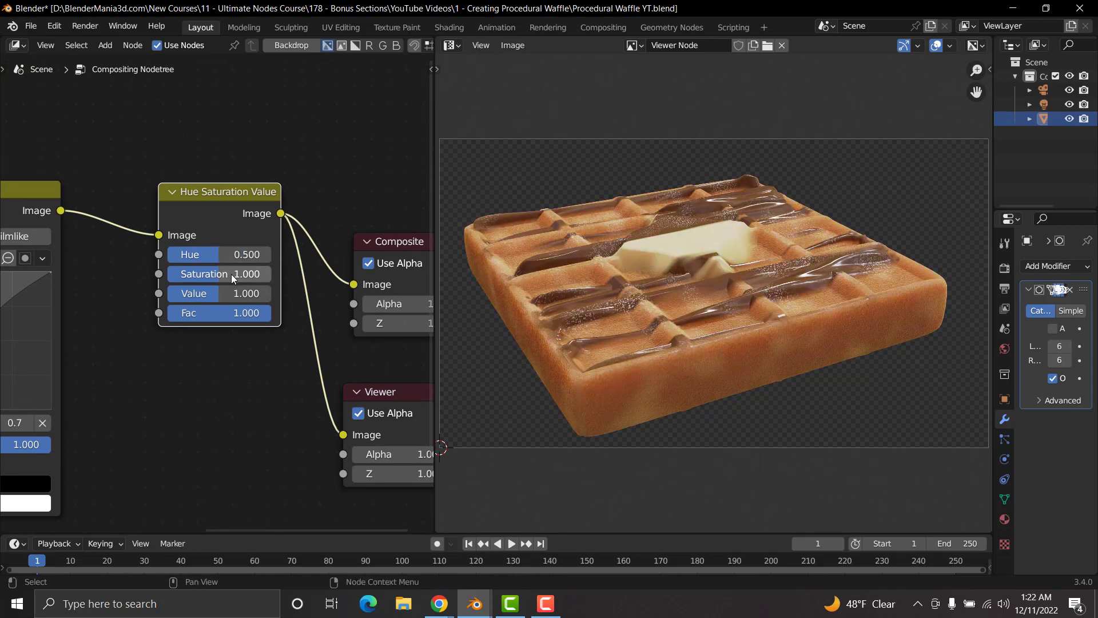
{"action": "left_click_drag", "start_coordinate": [233, 279], "coordinate": [271, 276]}
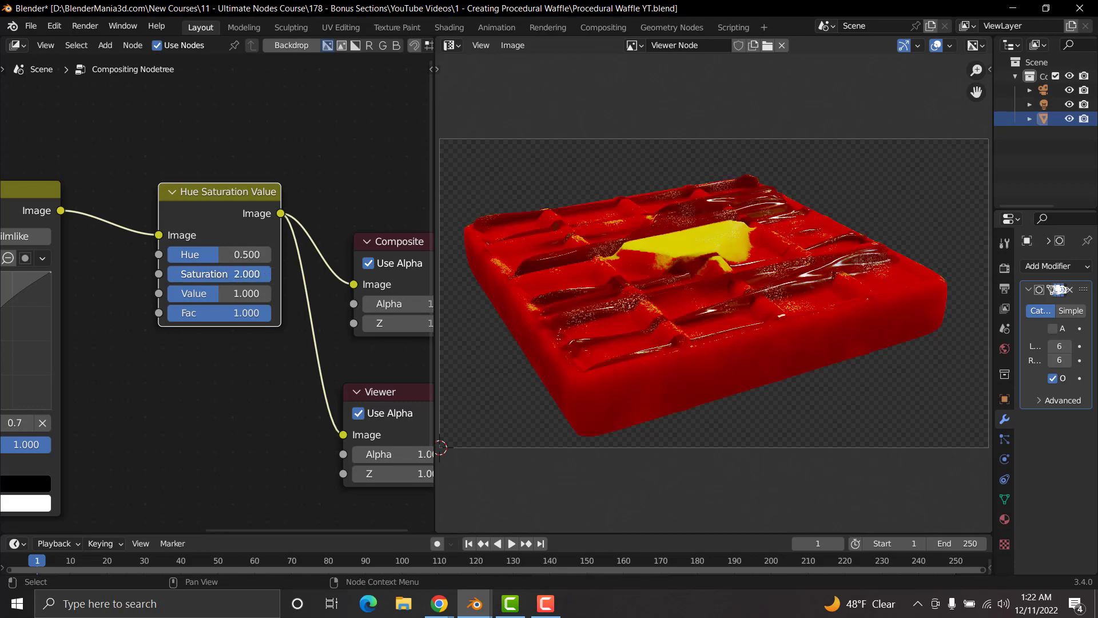
{"action": "key", "text": "ctrl+z"}
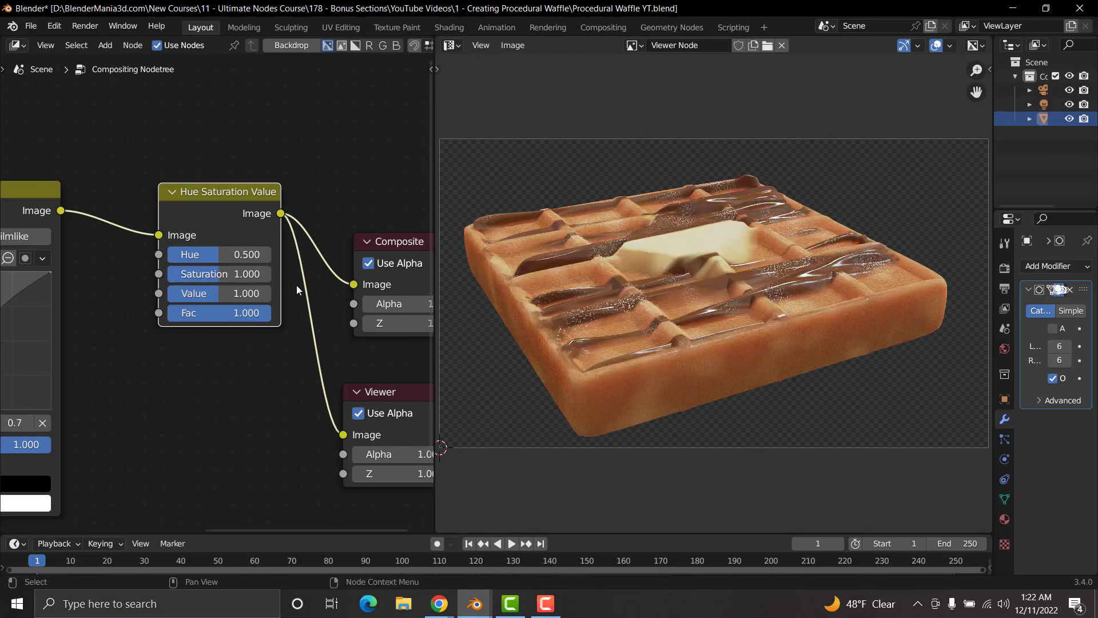
Step: Set the Saturation of the Hue Saturation Value node to 1.02
{"action": "scroll", "coordinate": [296, 285], "scroll_direction": "up", "scroll_amount": 2}
{"action": "left_click", "coordinate": [236, 274]}
{"action": "type", "text": "1"}
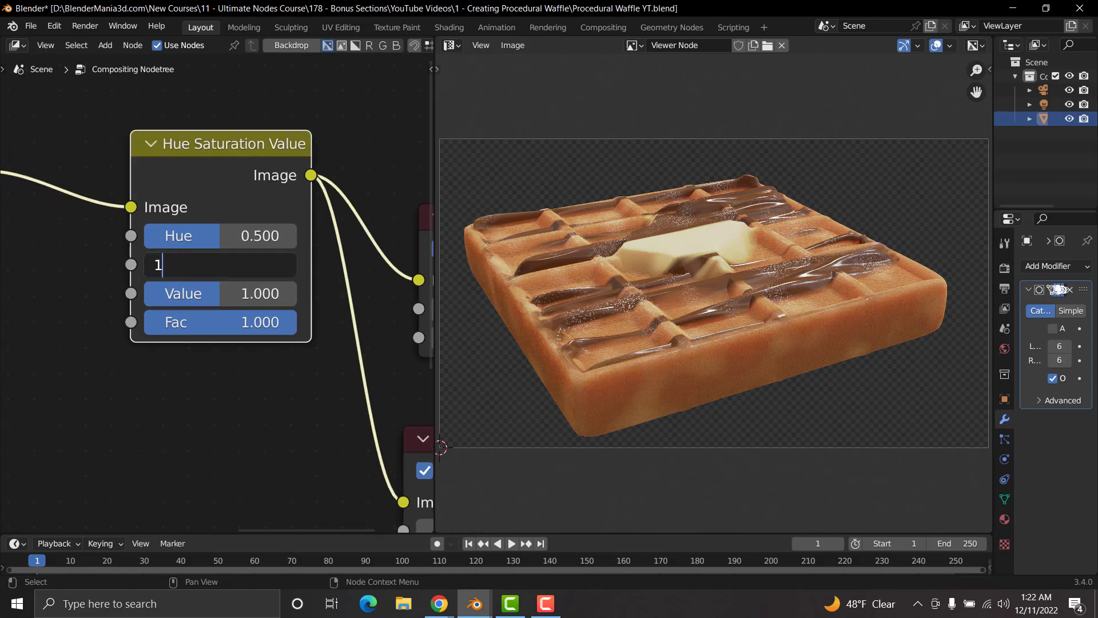
{"action": "type", "text": ".02"}
{"action": "key", "text": "Return"}
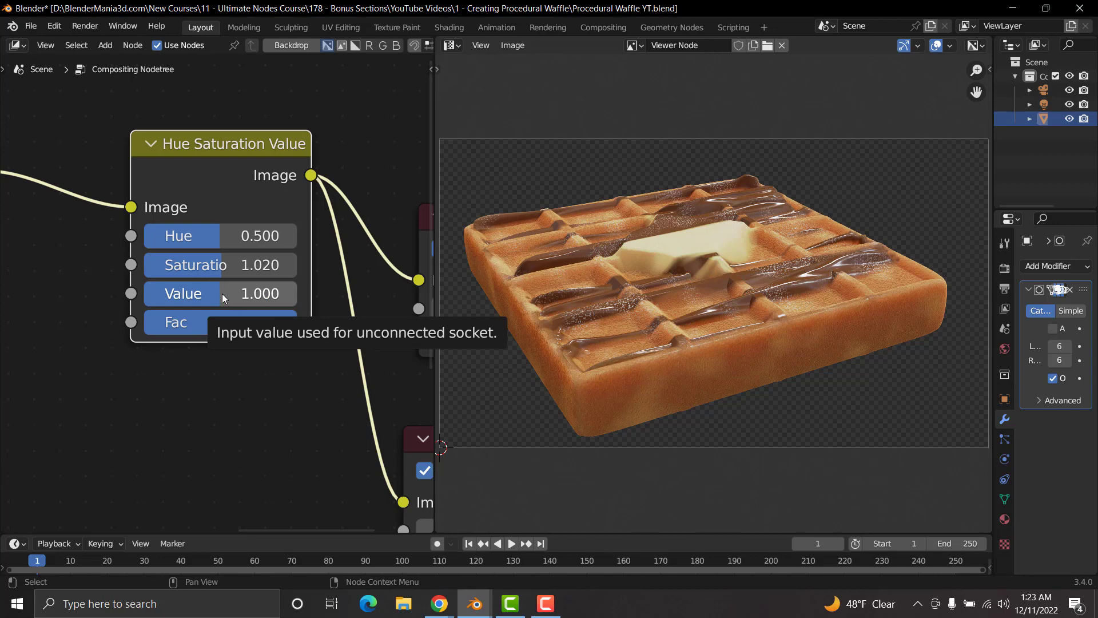
Step: Try raising the Value setting of the Hue Saturation Value node to brighten the image, and undo the change
{"action": "left_click_drag", "start_coordinate": [217, 295], "coordinate": [288, 295]}
{"action": "key", "text": "ctrl+z"}
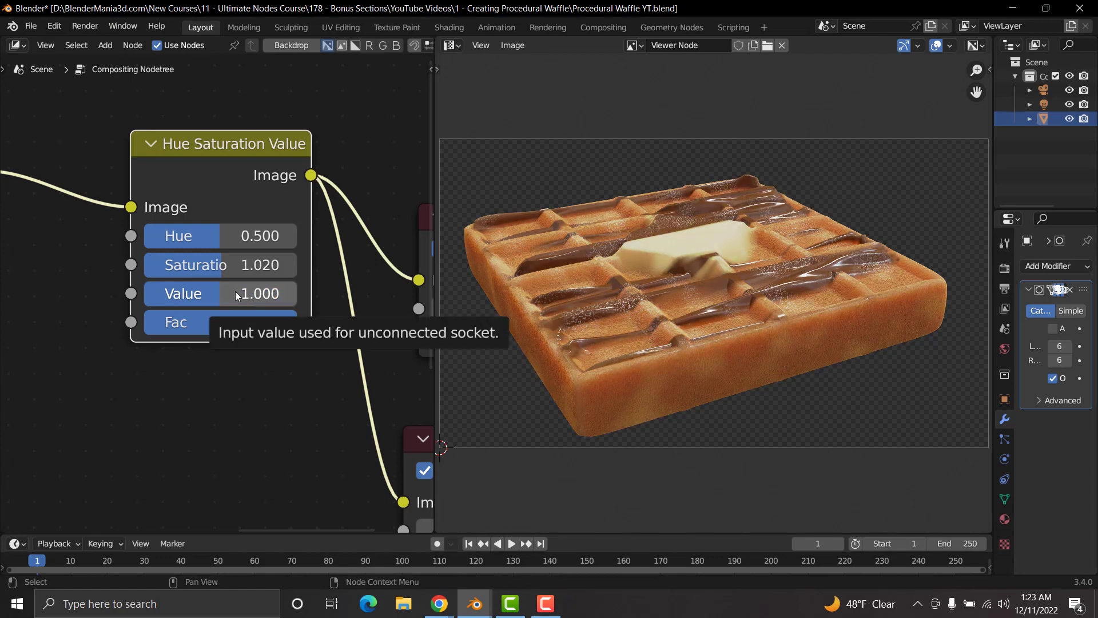
Step: Set the Value of the Hue Saturation Value node to 1.3
{"action": "left_click", "coordinate": [237, 295]}
{"action": "type", "text": "1"}
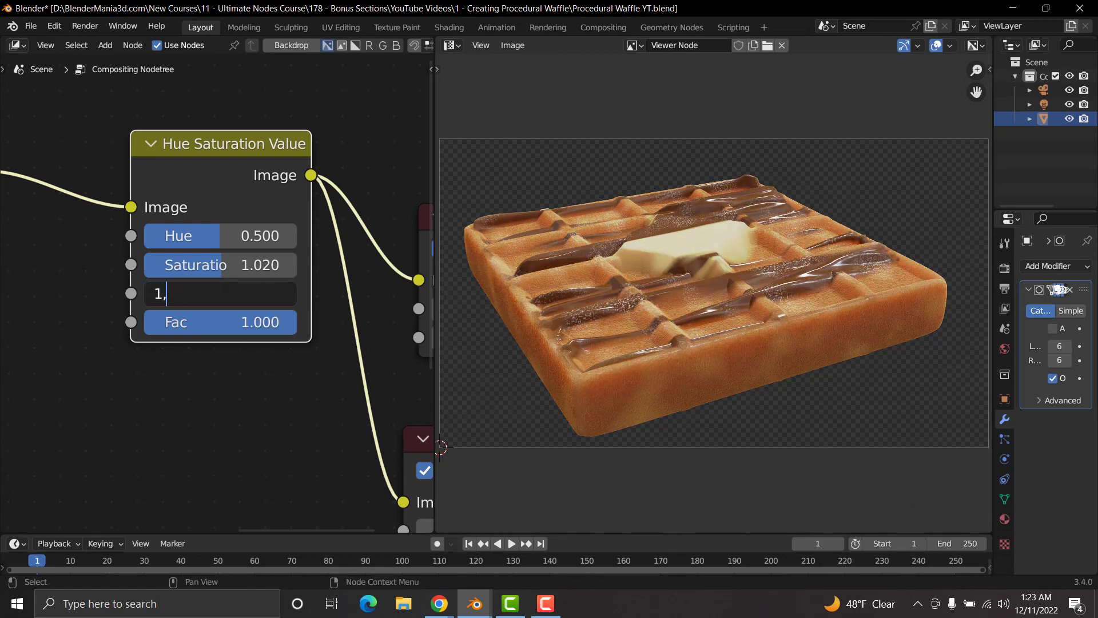
{"action": "type", "text": ".3"}
{"action": "key", "text": "Return"}
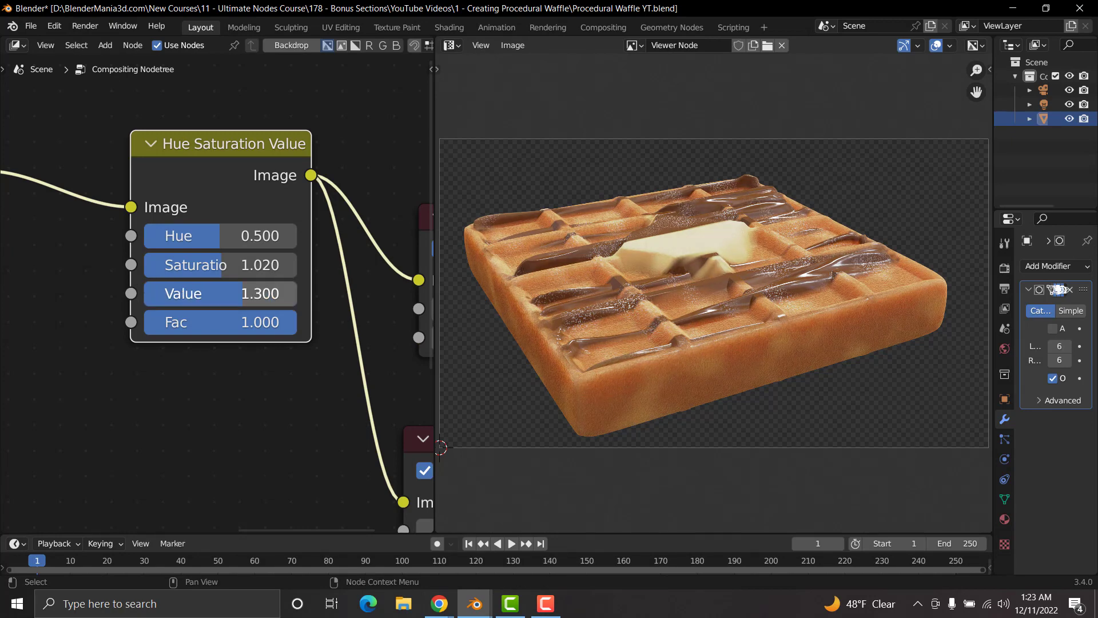
{"action": "scroll", "coordinate": [228, 136], "scroll_direction": "down", "scroll_amount": 3}
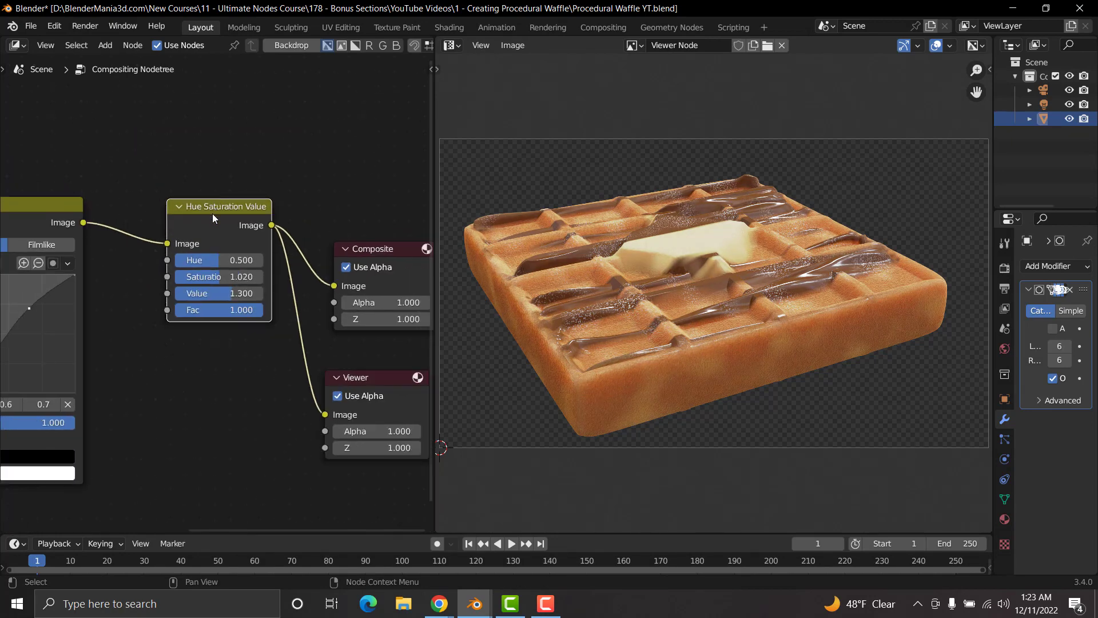
Step: Toggle muting on the Hue Saturation Value node, including together with RGB Curves, to compare the image with and without colour correction
{"action": "key", "text": "m"}
{"action": "key", "text": "m"}
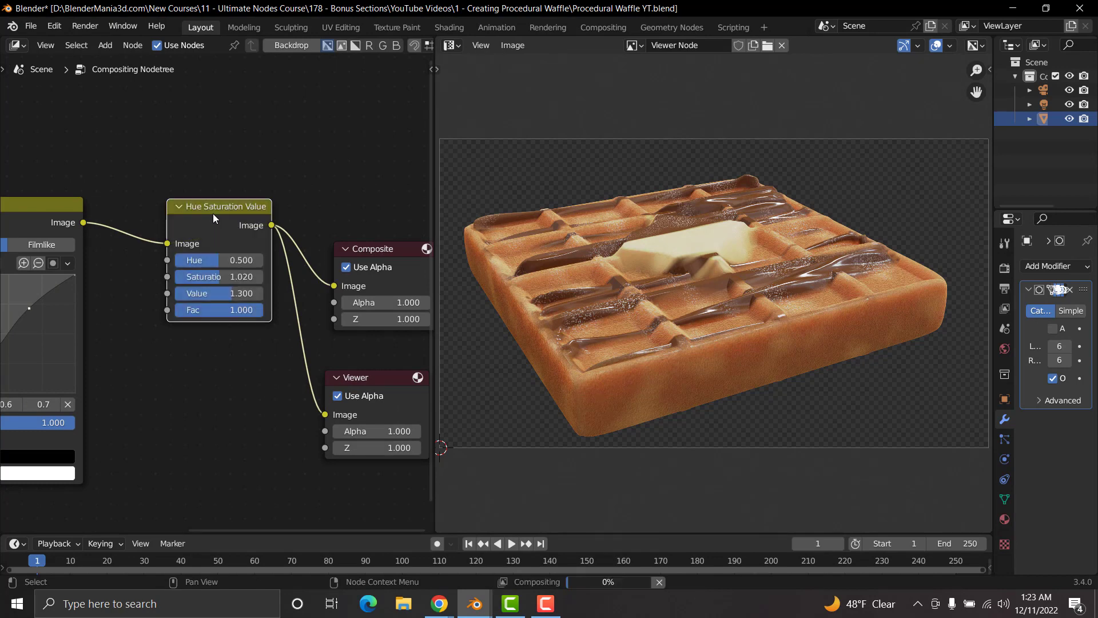
{"action": "scroll", "coordinate": [212, 214], "scroll_direction": "down", "scroll_amount": 2}
{"action": "left_click_drag", "start_coordinate": [244, 167], "coordinate": [79, 402]}
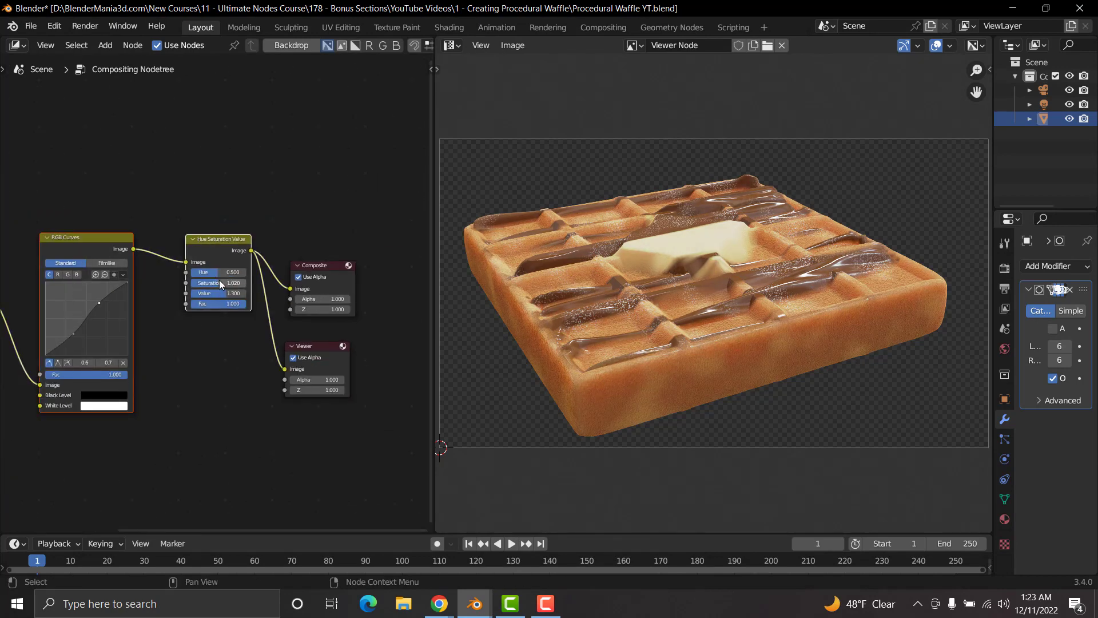
{"action": "key", "text": "m"}
{"action": "key", "text": "m"}
{"action": "key", "text": "m"}
{"action": "key", "text": "m"}
{"action": "key", "text": "m"}
Step: Inspect the composited waffle image in the maximized Viewer Node display, both close up and in full, and restore the layout
{"action": "key", "text": "ctrl+space"}
{"action": "scroll", "coordinate": [599, 276], "scroll_direction": "up", "scroll_amount": 3}
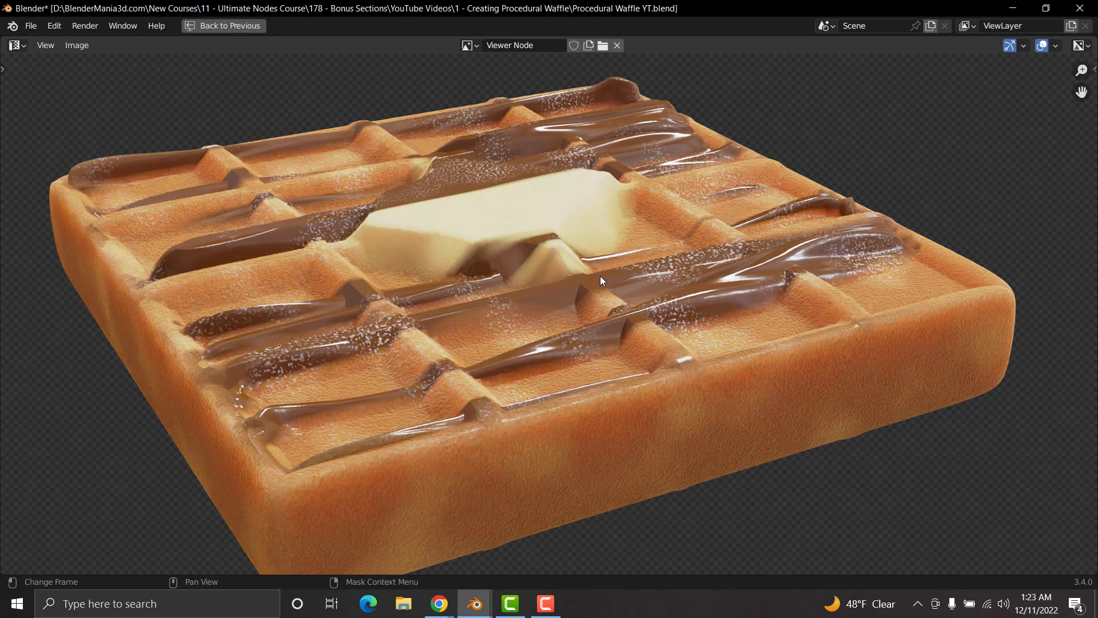
{"action": "scroll", "coordinate": [599, 275], "scroll_direction": "down", "scroll_amount": 1}
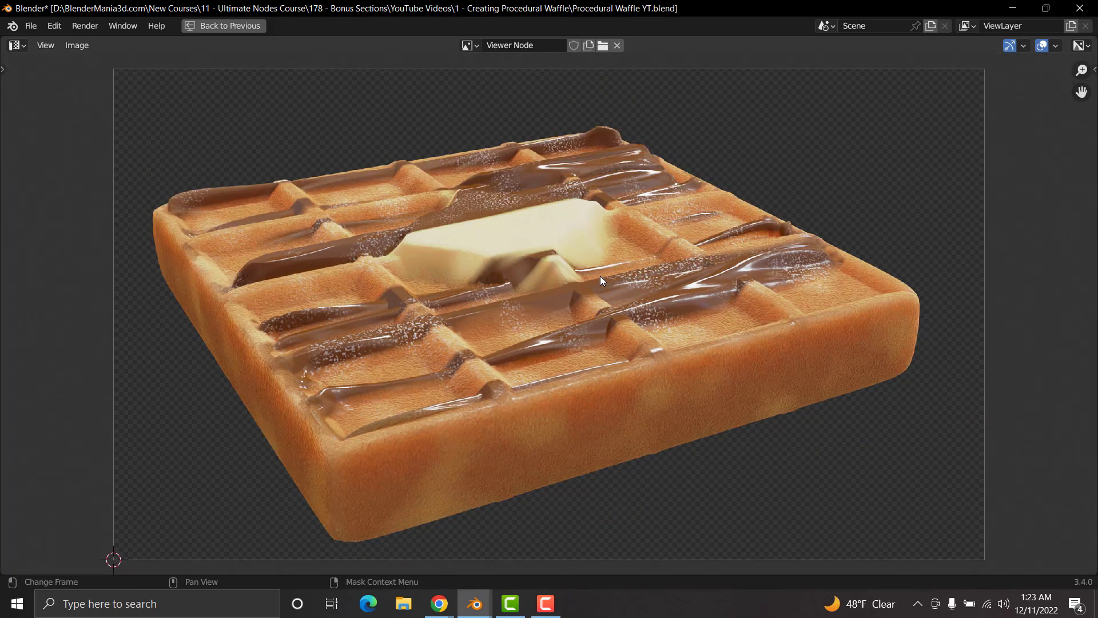
{"action": "scroll", "coordinate": [600, 276], "scroll_direction": "down", "scroll_amount": 2}
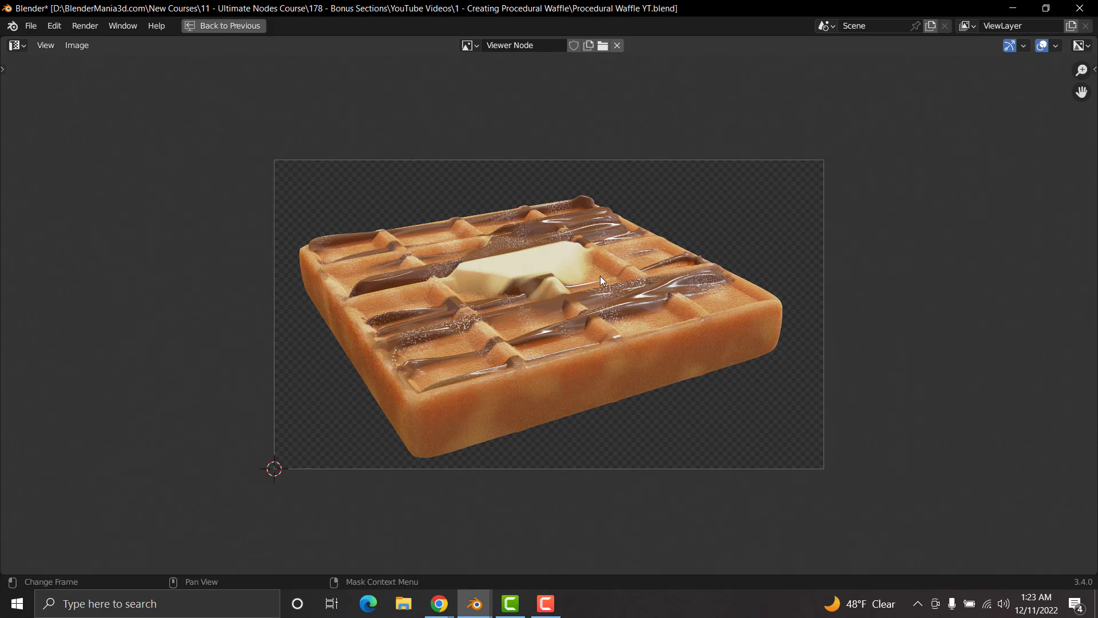
{"action": "key", "text": "ctrl+space"}
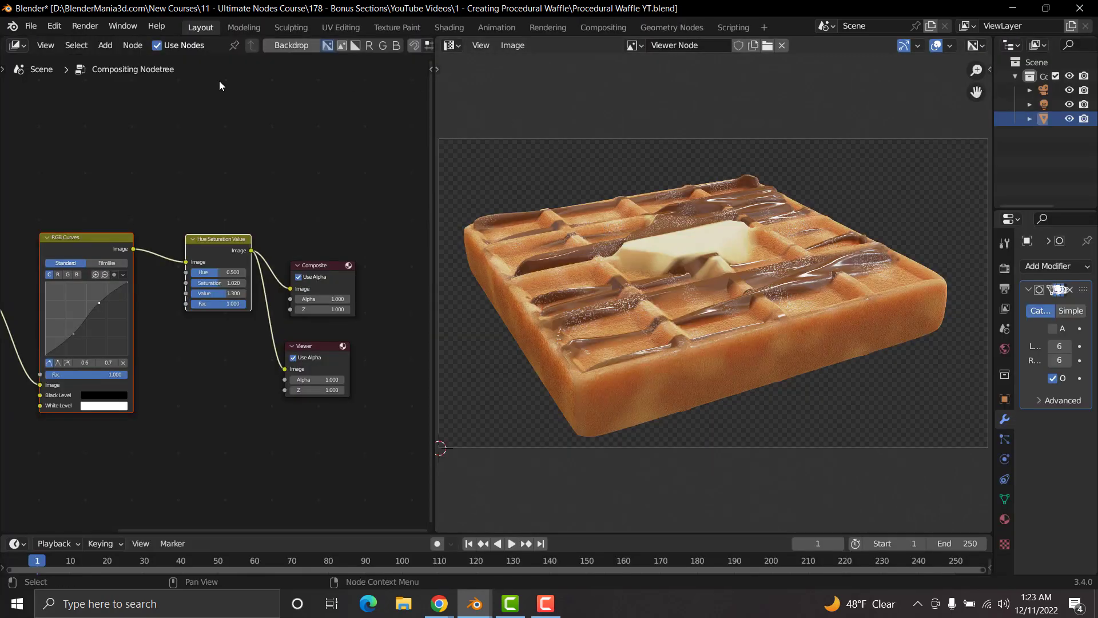
Step: Switch the compositing area to the Shader Editor and the image area to a 3D Viewport with rendered shading
{"action": "left_click", "coordinate": [16, 45]}
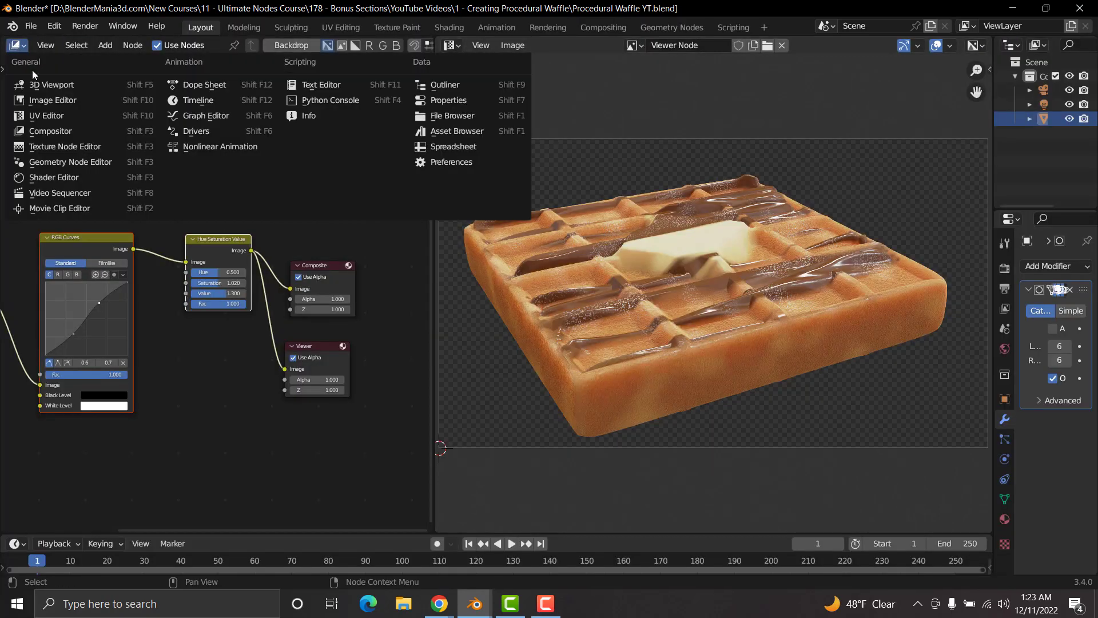
{"action": "left_click", "coordinate": [51, 177]}
{"action": "left_click", "coordinate": [451, 45]}
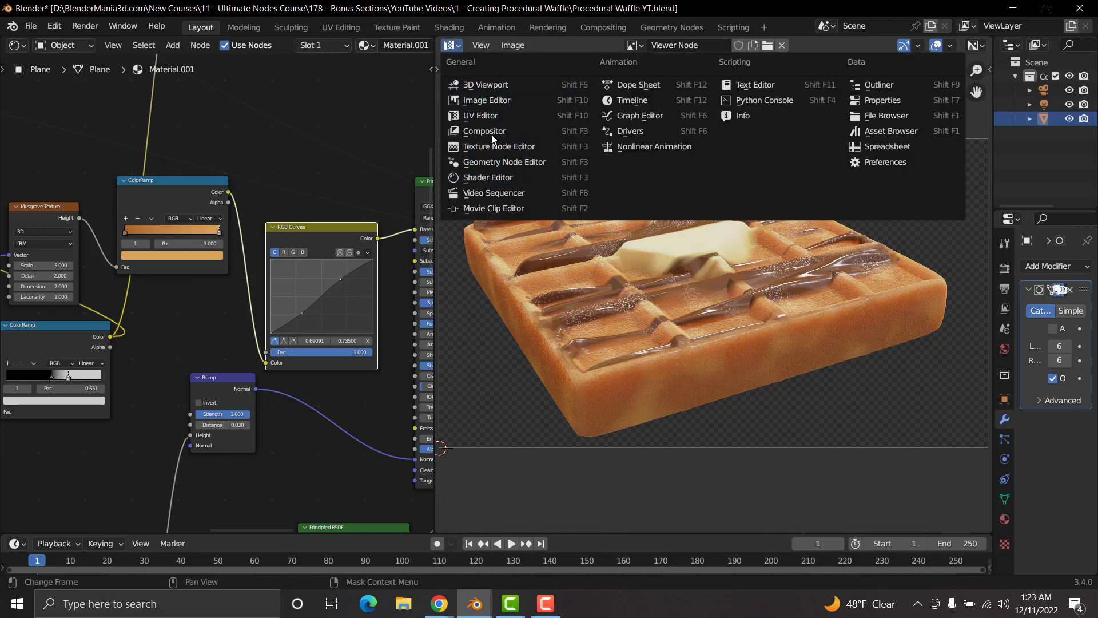
{"action": "left_click", "coordinate": [482, 84]}
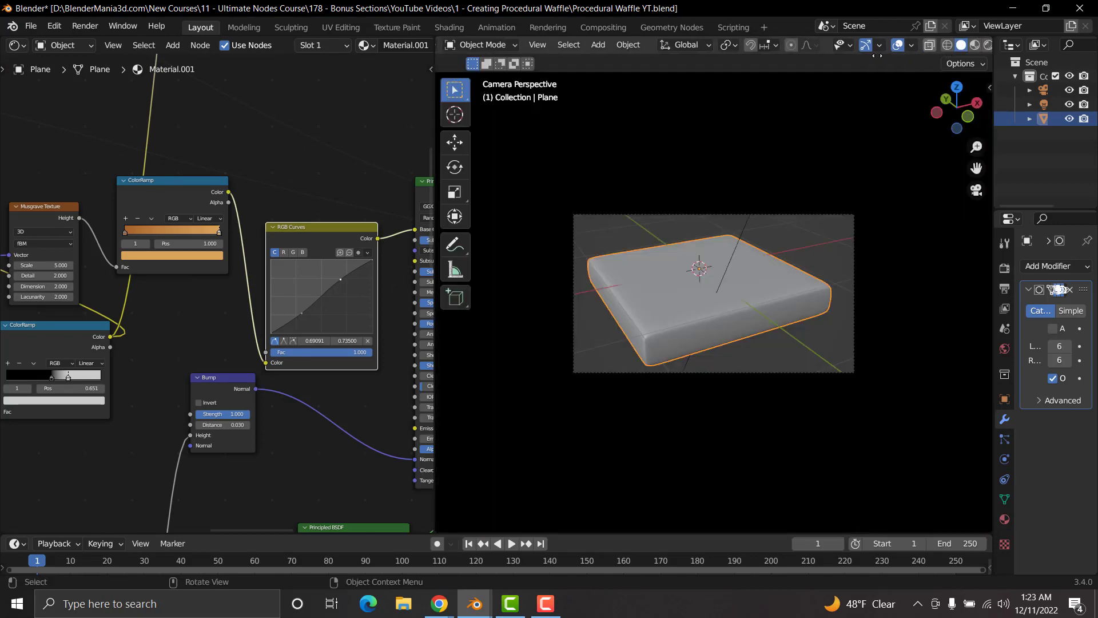
{"action": "left_click", "coordinate": [966, 45]}
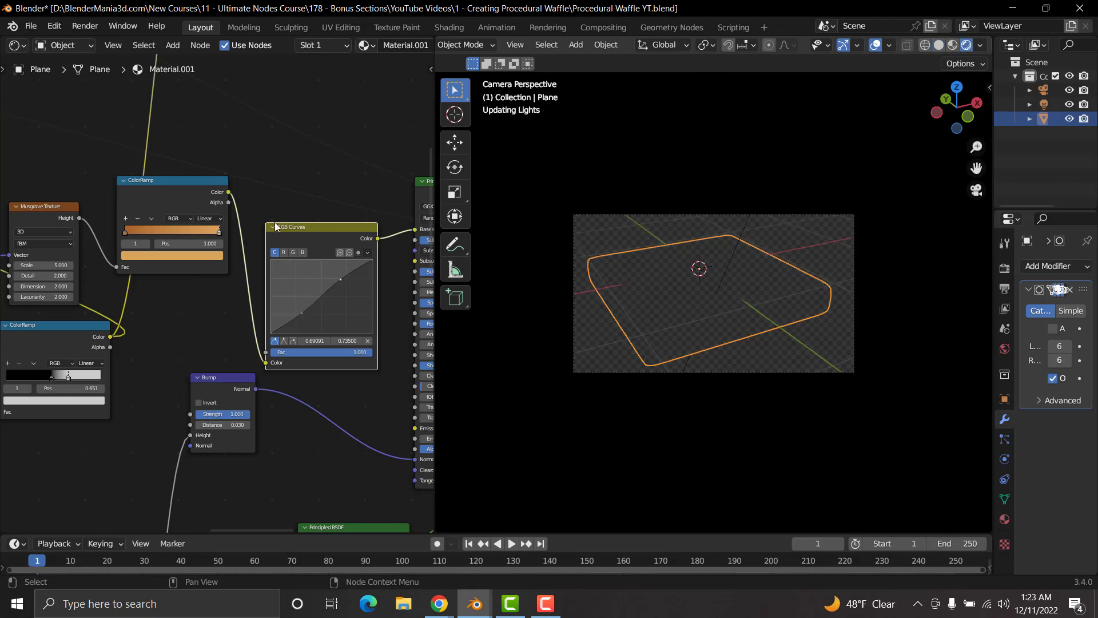
Step: Combine all the waffle material's nodes except the Material Output into one node group and select its Group Input node
{"action": "scroll", "coordinate": [275, 227], "scroll_direction": "down", "scroll_amount": 8}
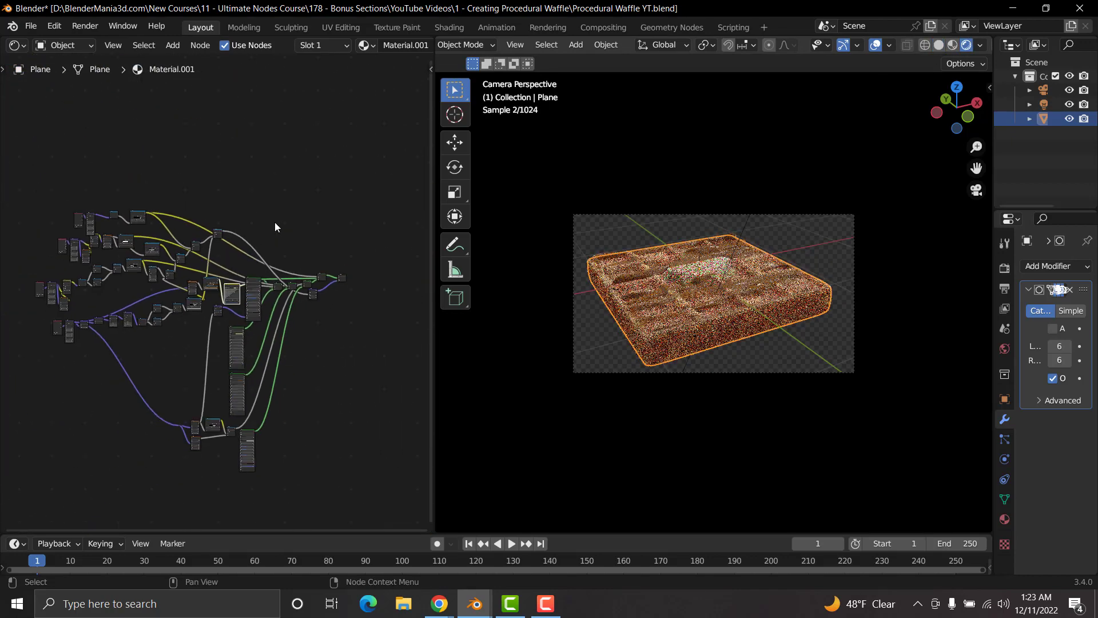
{"action": "left_click", "coordinate": [317, 195]}
{"action": "left_click_drag", "start_coordinate": [334, 163], "coordinate": [28, 498]}
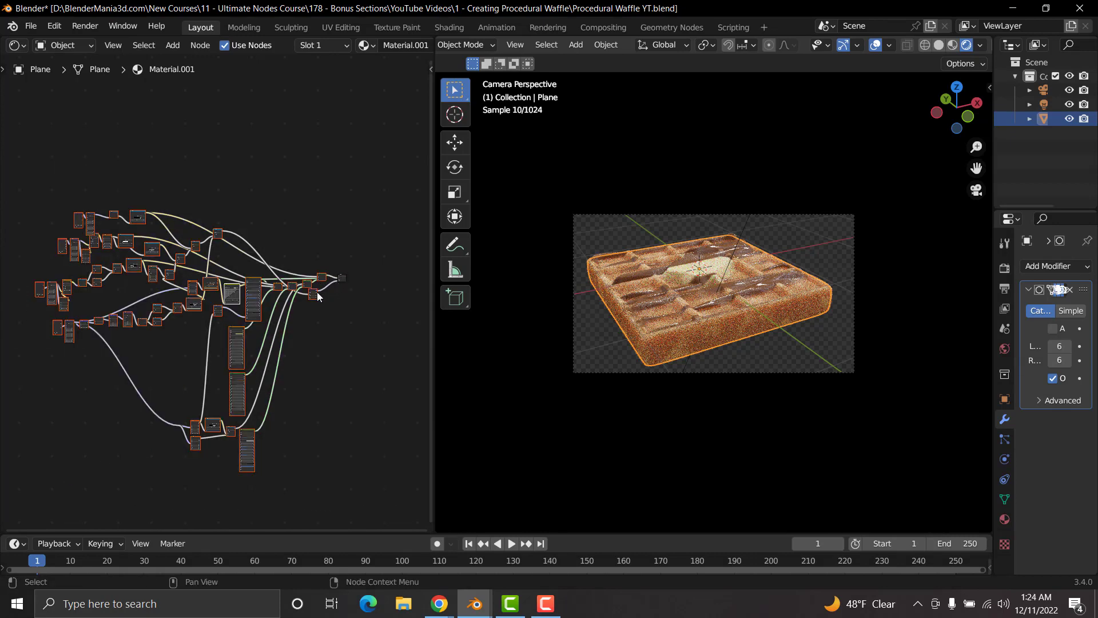
{"action": "key", "text": "ctrl"}
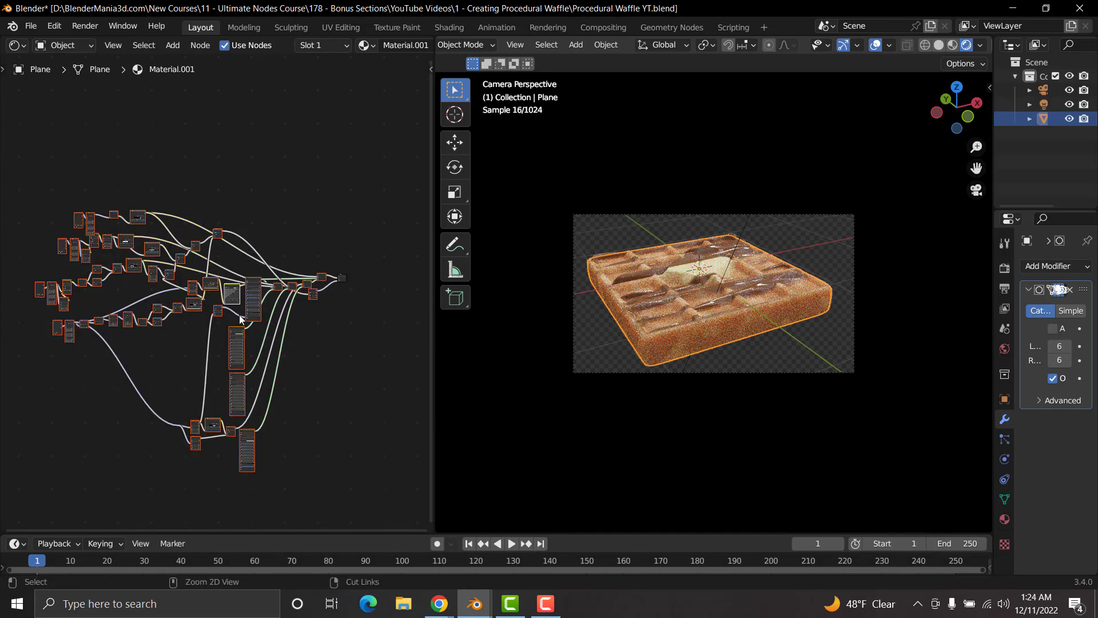
{"action": "key", "text": "ctrl+g"}
{"action": "middle_click_drag", "start_coordinate": [173, 323], "coordinate": [281, 336]}
{"action": "scroll", "coordinate": [204, 365], "scroll_direction": "up", "scroll_amount": 1}
{"action": "scroll", "coordinate": [203, 365], "scroll_direction": "up", "scroll_amount": 8}
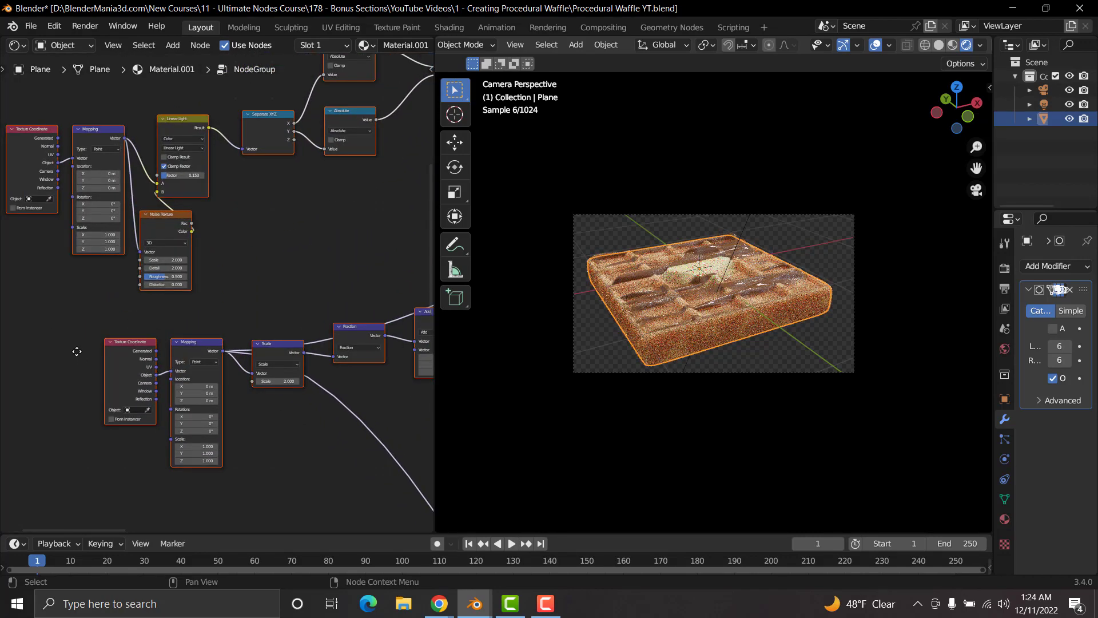
{"action": "left_click", "coordinate": [82, 317]}
{"action": "left_click_drag", "start_coordinate": [82, 317], "coordinate": [186, 280]}
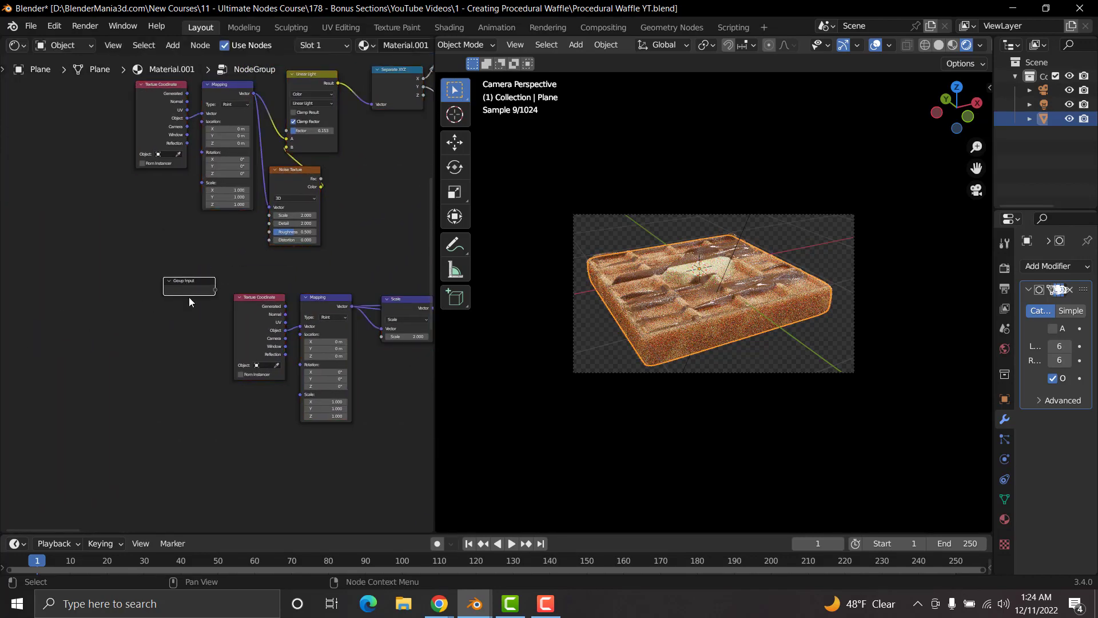
Step: Leave the node group to look at its collapsed node in the material and reopen it for editing
{"action": "scroll", "coordinate": [194, 297], "scroll_direction": "up", "scroll_amount": 2}
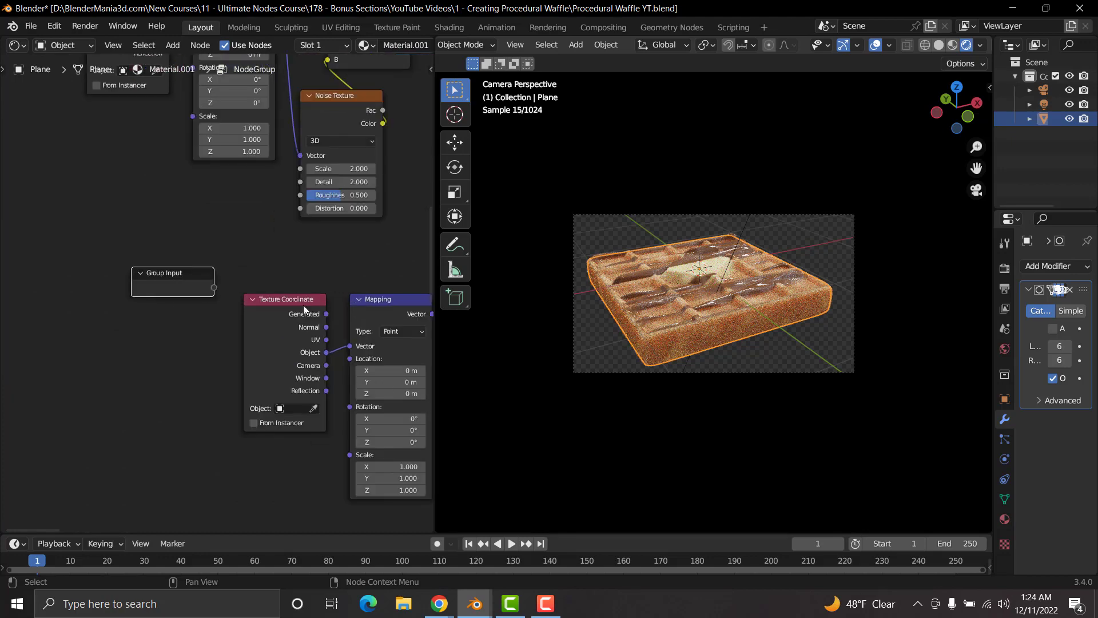
{"action": "scroll", "coordinate": [303, 305], "scroll_direction": "down", "scroll_amount": 6}
{"action": "key", "text": "Tab"}
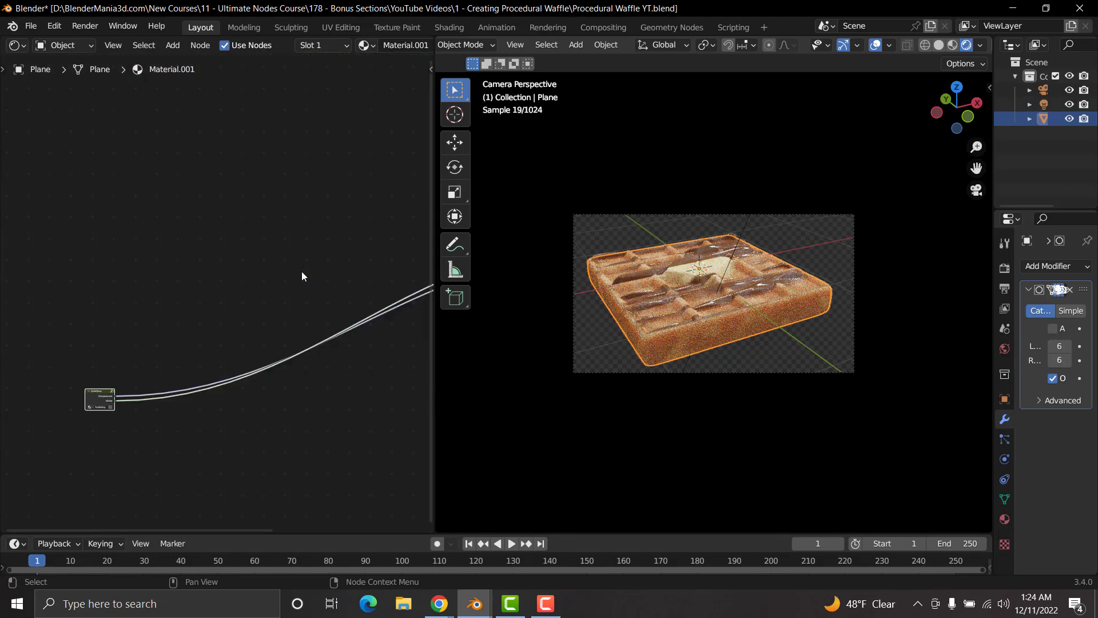
{"action": "middle_click_drag", "start_coordinate": [119, 417], "coordinate": [191, 331]}
{"action": "scroll", "coordinate": [192, 332], "scroll_direction": "up", "scroll_amount": 4}
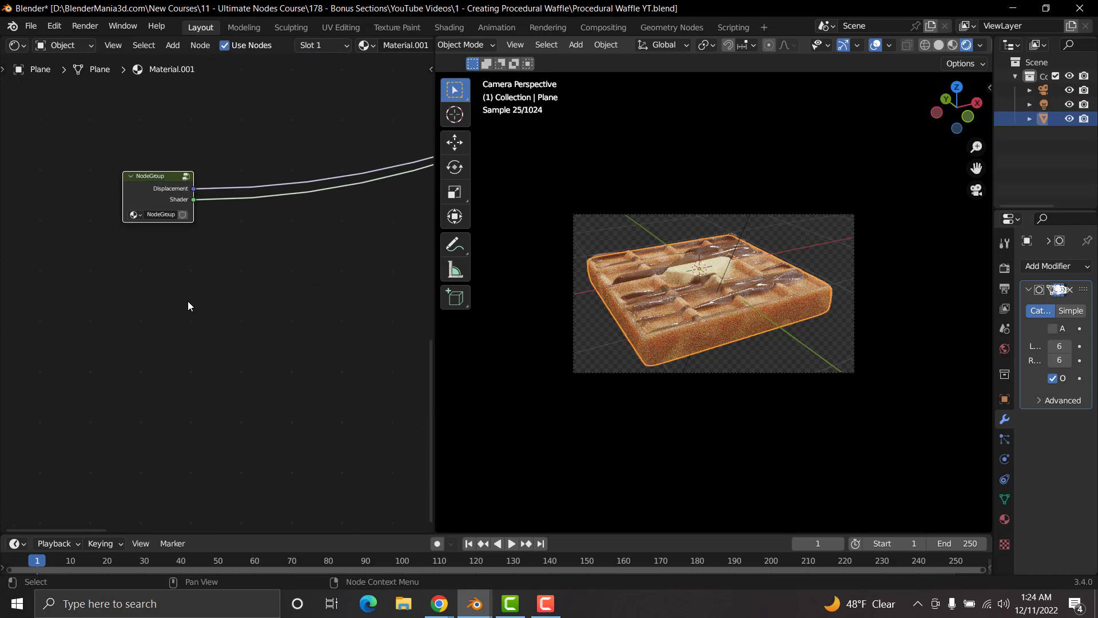
{"action": "key", "text": "Tab"}
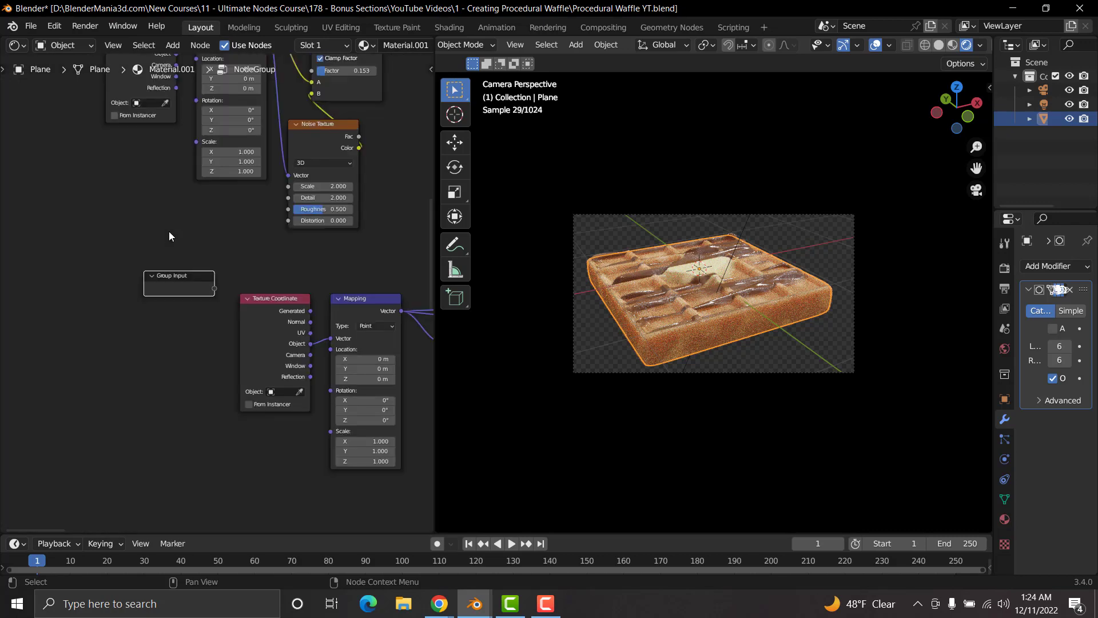
Step: Label the Group Input node "Waffle"
{"action": "middle_click_drag", "start_coordinate": [302, 287], "coordinate": [180, 283]}
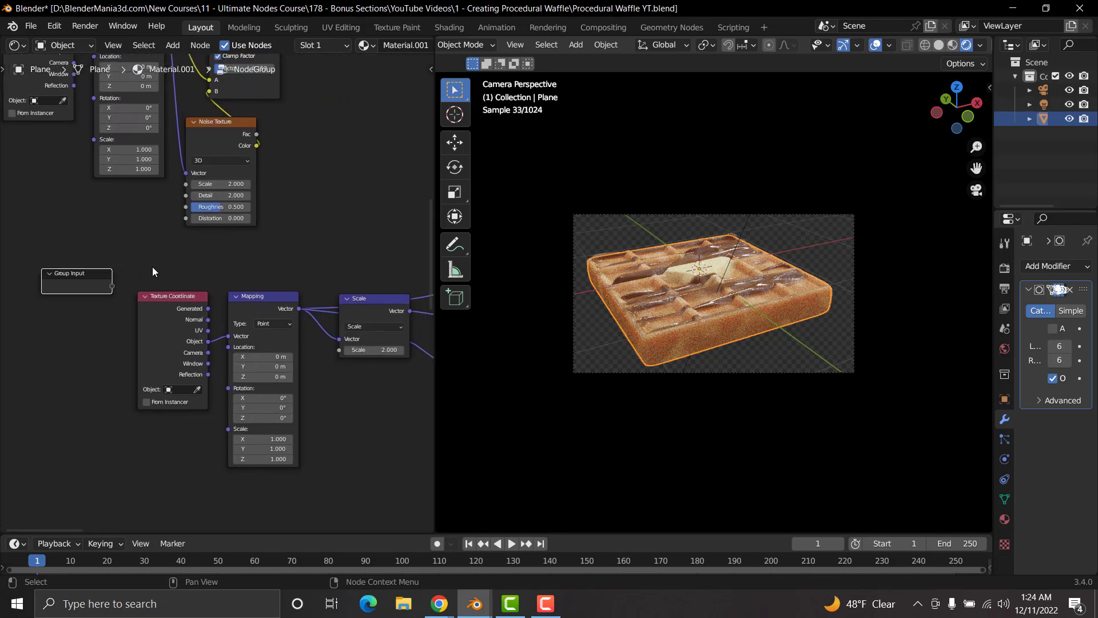
{"action": "key", "text": "n"}
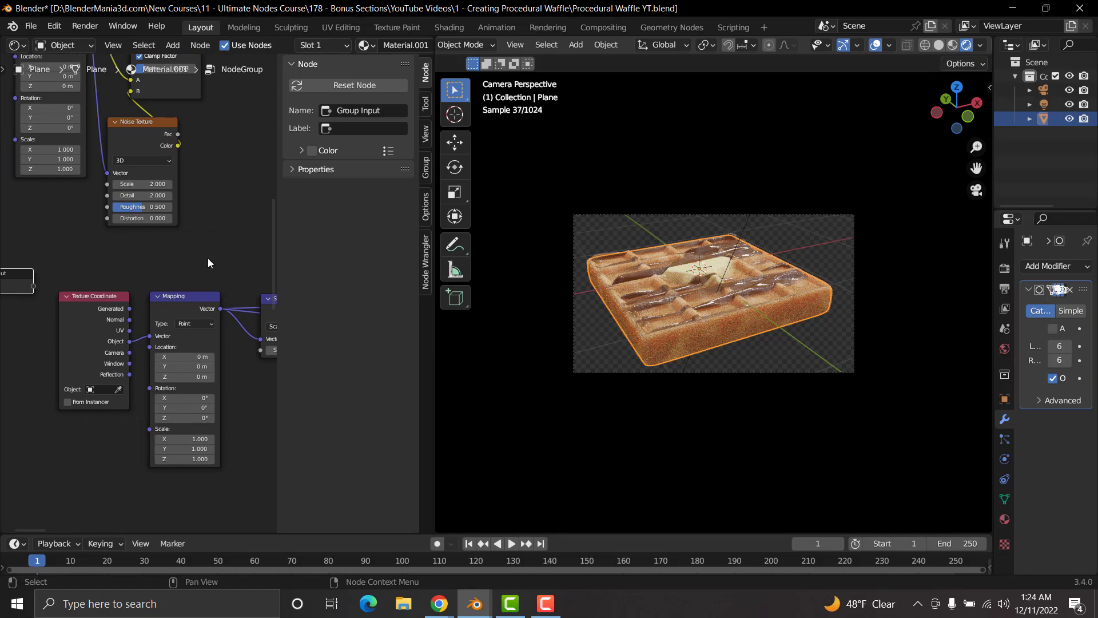
{"action": "left_click", "coordinate": [354, 132]}
{"action": "type", "text": "Waffle"}
{"action": "key", "text": "Return"}
{"action": "key", "text": "n"}
Step: Expose the Scale node's Scale value through the Waffle group input and leave the node group
{"action": "scroll", "coordinate": [166, 276], "scroll_direction": "up", "scroll_amount": 4}
{"action": "middle_click_drag", "start_coordinate": [199, 259], "coordinate": [252, 246]}
{"action": "left_click_drag", "start_coordinate": [101, 245], "coordinate": [207, 216]}
{"action": "middle_click_drag", "start_coordinate": [318, 251], "coordinate": [167, 249]}
{"action": "middle_click_drag", "start_coordinate": [235, 275], "coordinate": [292, 293]}
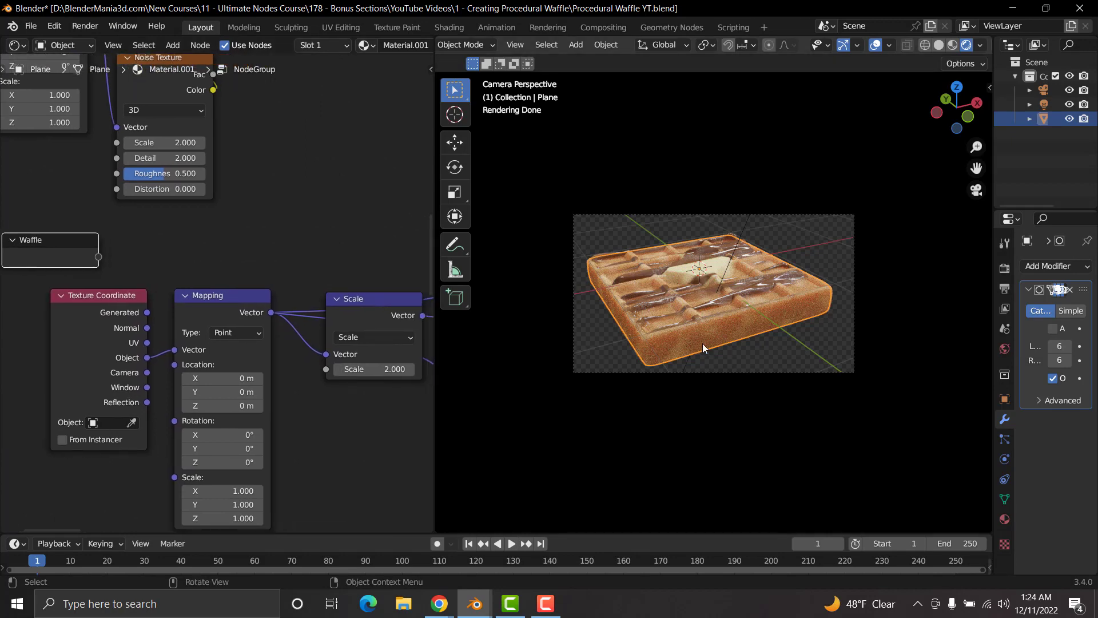
{"action": "left_click_drag", "start_coordinate": [326, 369], "coordinate": [98, 257]}
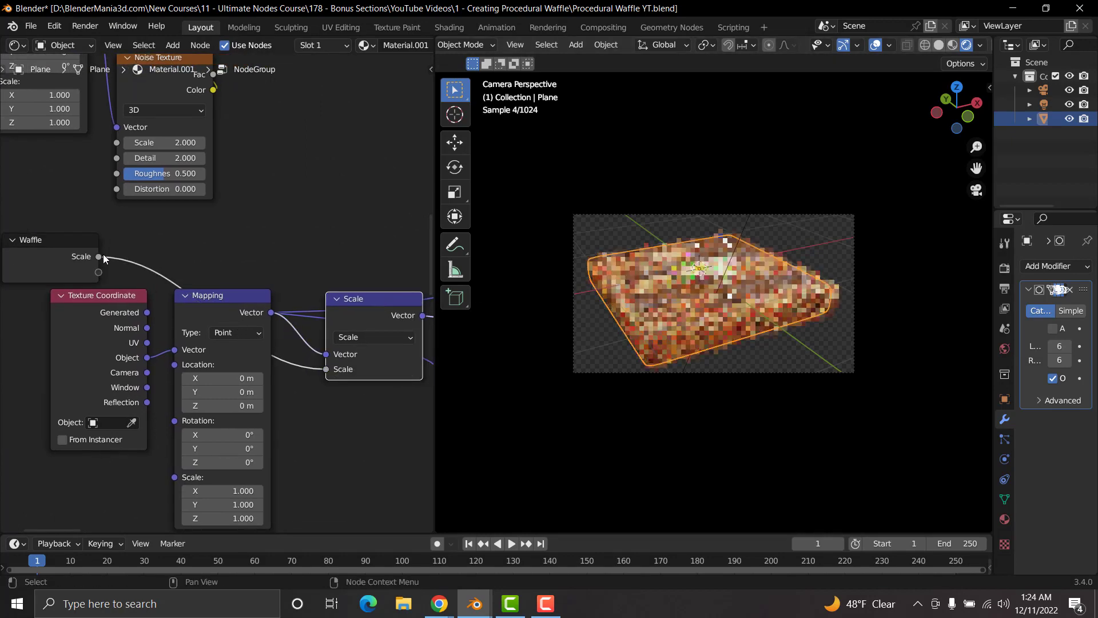
{"action": "key", "text": "Tab"}
Step: Try Scale values of 2.3, 2.6 and 2.5 on the NodeGroup node
{"action": "middle_click_drag", "start_coordinate": [198, 211], "coordinate": [249, 317]}
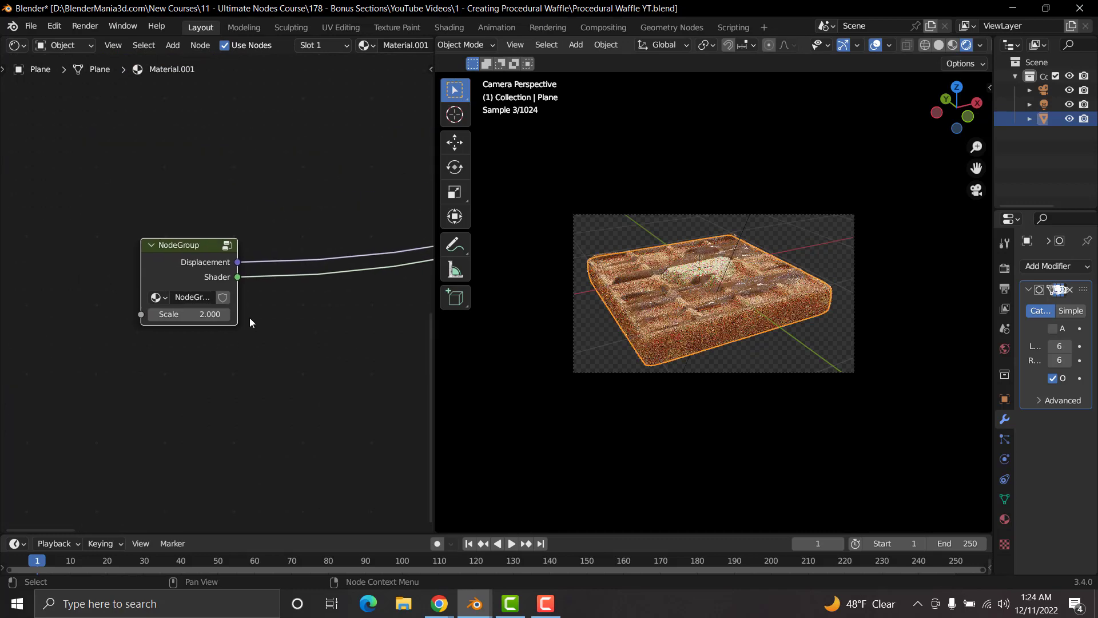
{"action": "scroll", "coordinate": [228, 356], "scroll_direction": "up", "scroll_amount": 2}
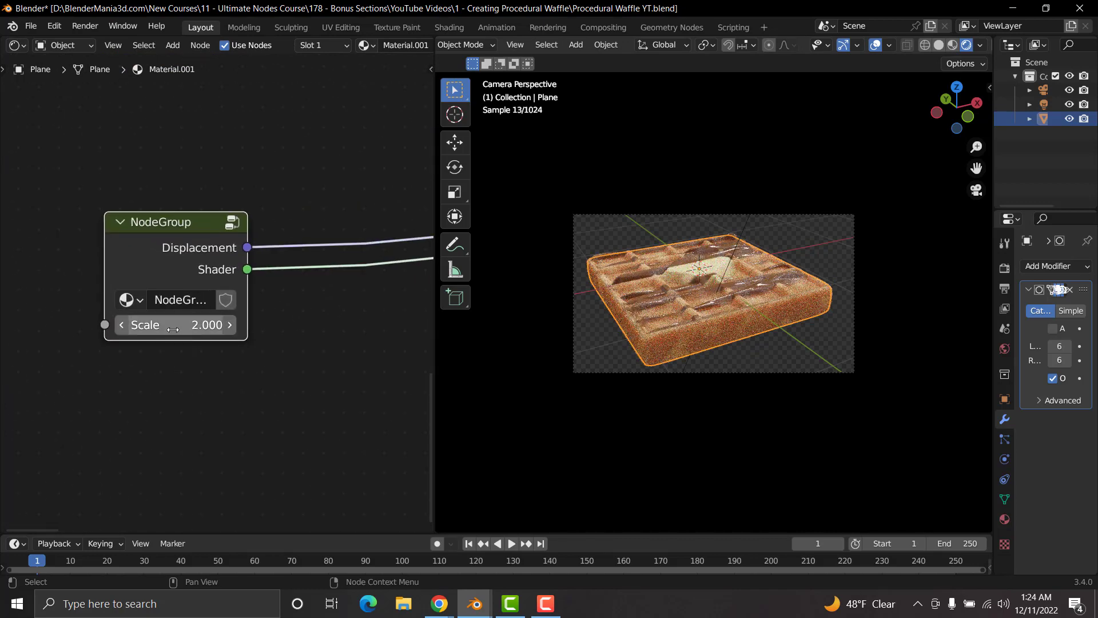
{"action": "left_click", "coordinate": [173, 330]}
{"action": "type", "text": "2."}
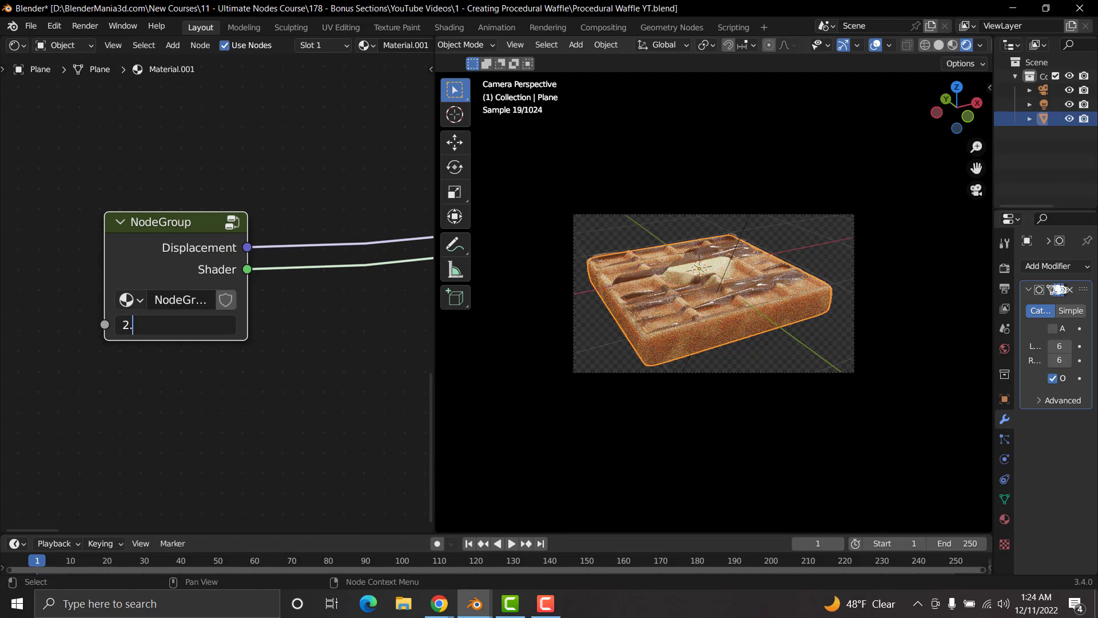
{"action": "type", "text": "3"}
{"action": "key", "text": "Return"}
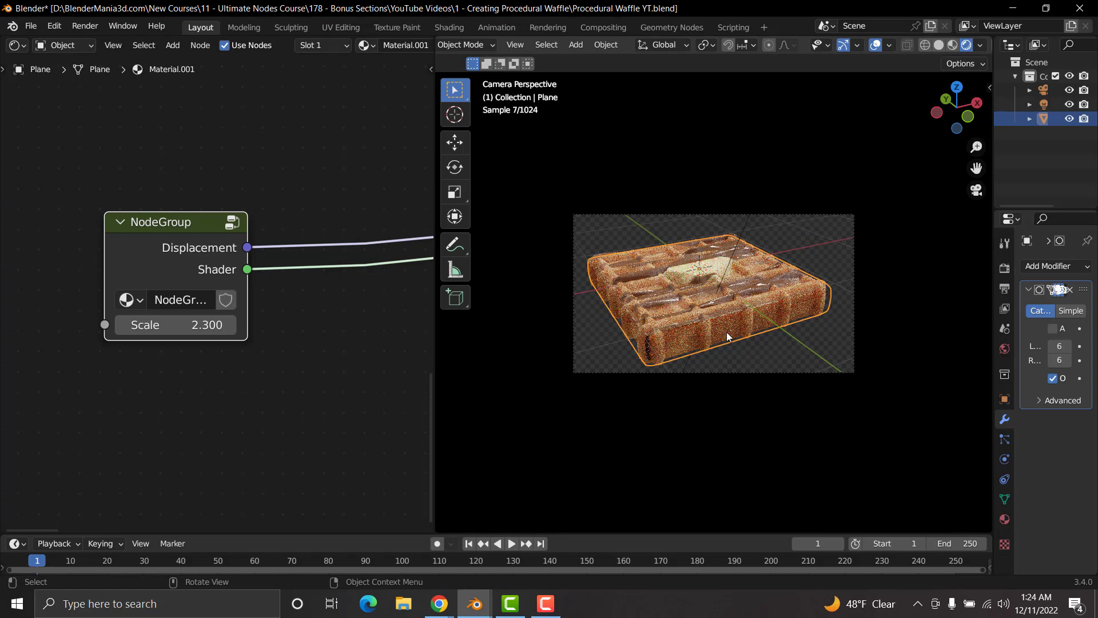
{"action": "left_click", "coordinate": [230, 325]}
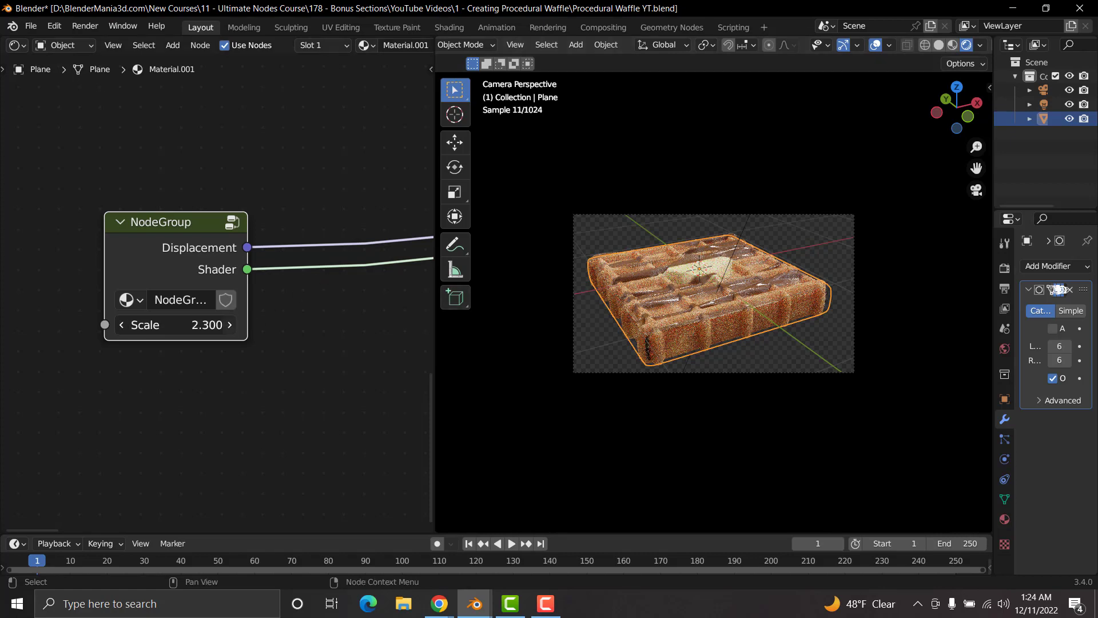
{"action": "left_click", "coordinate": [230, 325]}
{"action": "left_click", "coordinate": [230, 325]}
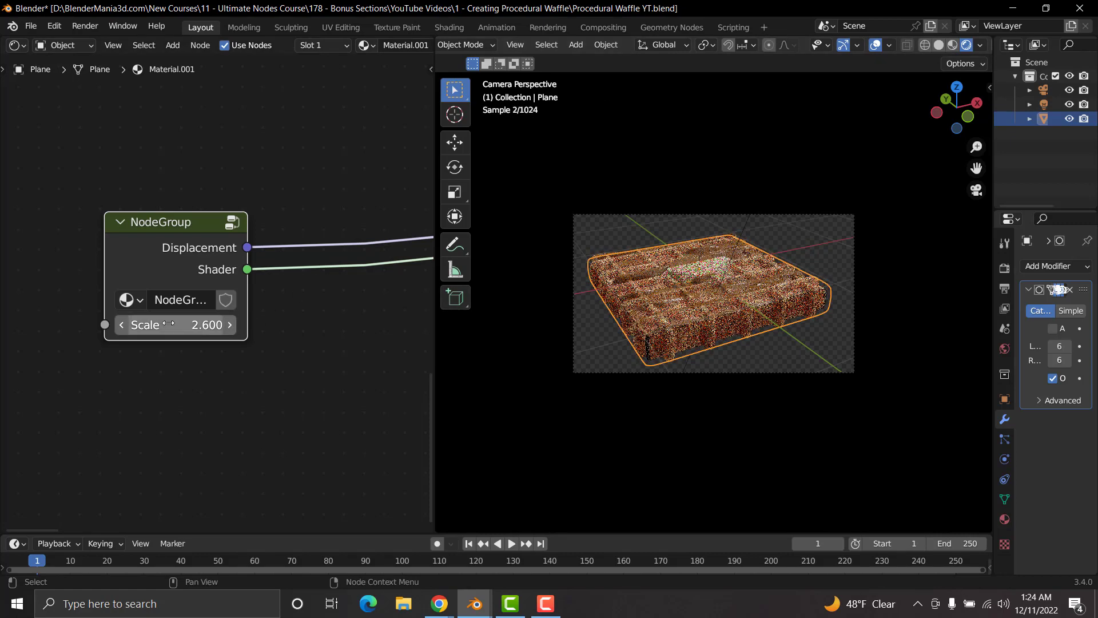
{"action": "left_click_drag", "start_coordinate": [173, 328], "coordinate": [171, 327]}
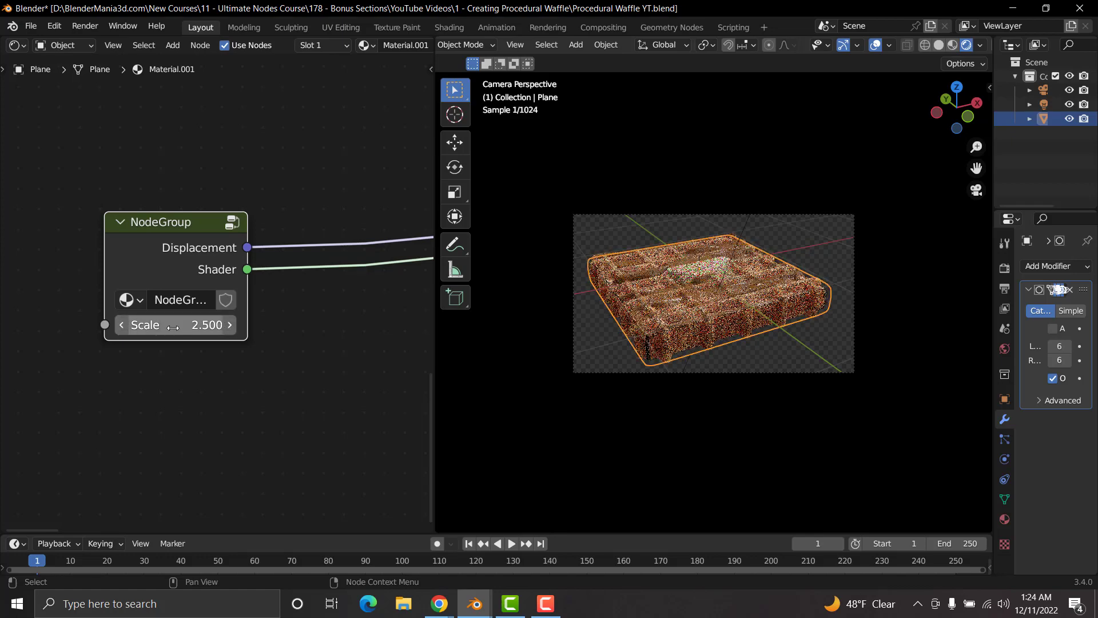
Step: Try Scale values of 3, 4 and 5 on the NodeGroup node
{"action": "left_click", "coordinate": [181, 325]}
{"action": "type", "text": "3"}
{"action": "key", "text": "Return"}
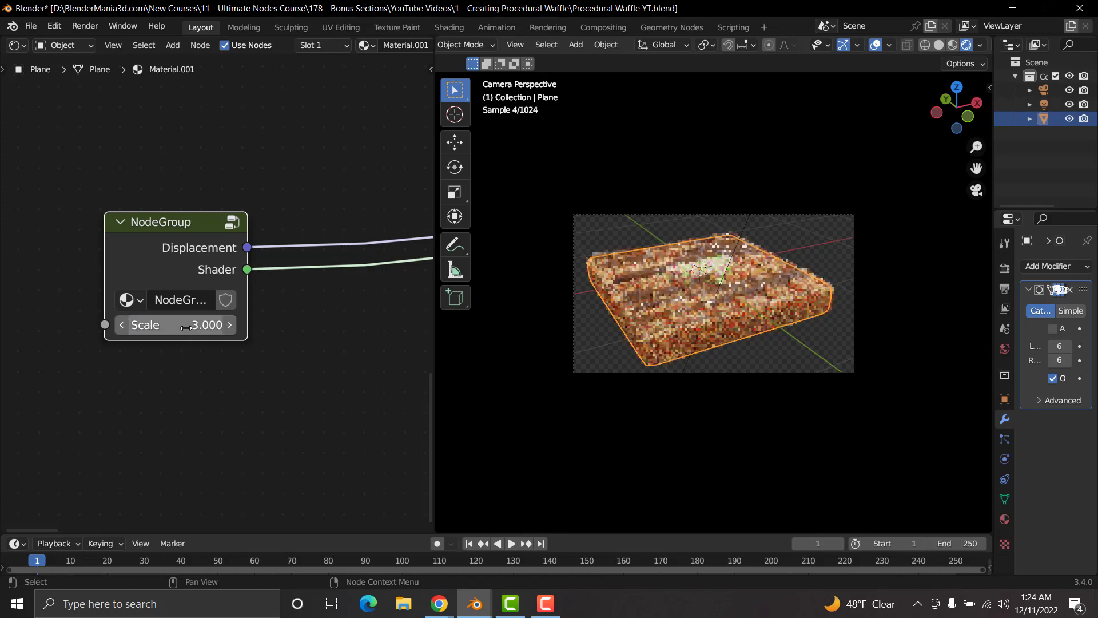
{"action": "left_click", "coordinate": [186, 327]}
{"action": "type", "text": "4"}
{"action": "key", "text": "Return"}
{"action": "left_click", "coordinate": [185, 326]}
{"action": "type", "text": "5"}
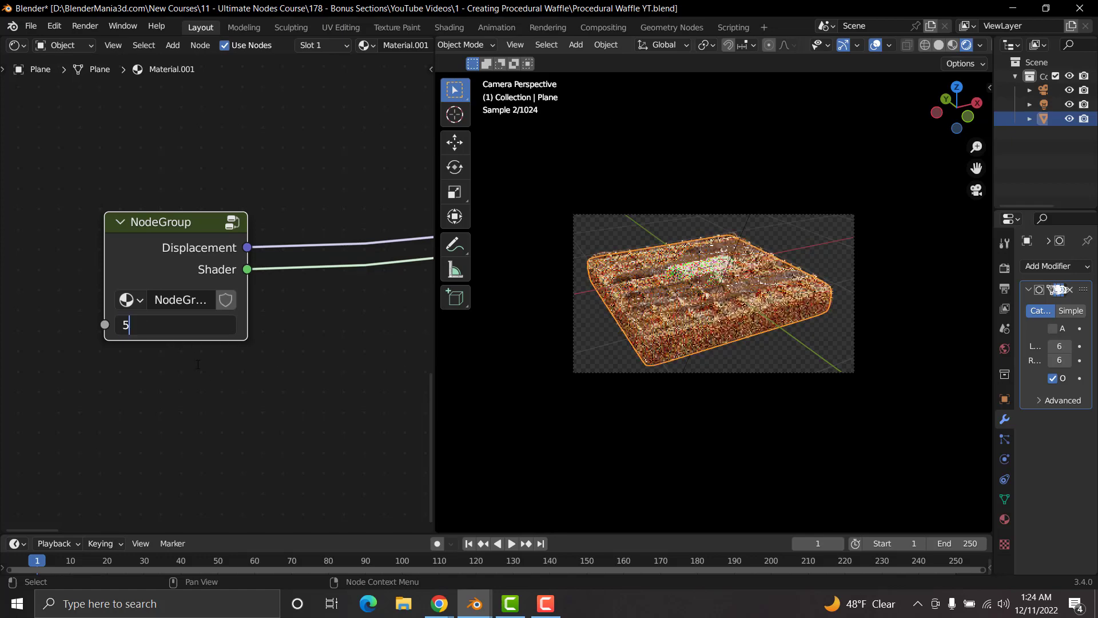
{"action": "key", "text": "Return"}
Step: Set the NodeGroup node's Scale to 2 and reopen the group for editing
{"action": "left_click", "coordinate": [182, 326]}
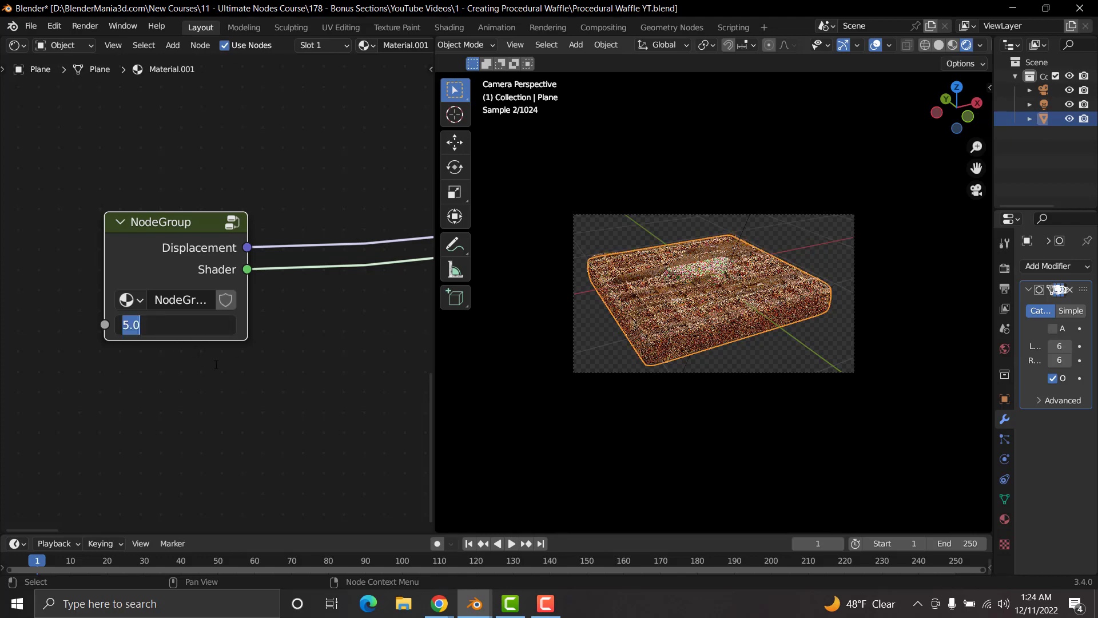
{"action": "type", "text": "2"}
{"action": "key", "text": "Return"}
{"action": "key", "text": "Tab"}
Step: Move the Waffle input node up the node tree, just below the Add node near the chocolate's Musgrave Texture
{"action": "scroll", "coordinate": [211, 222], "scroll_direction": "down", "scroll_amount": 4}
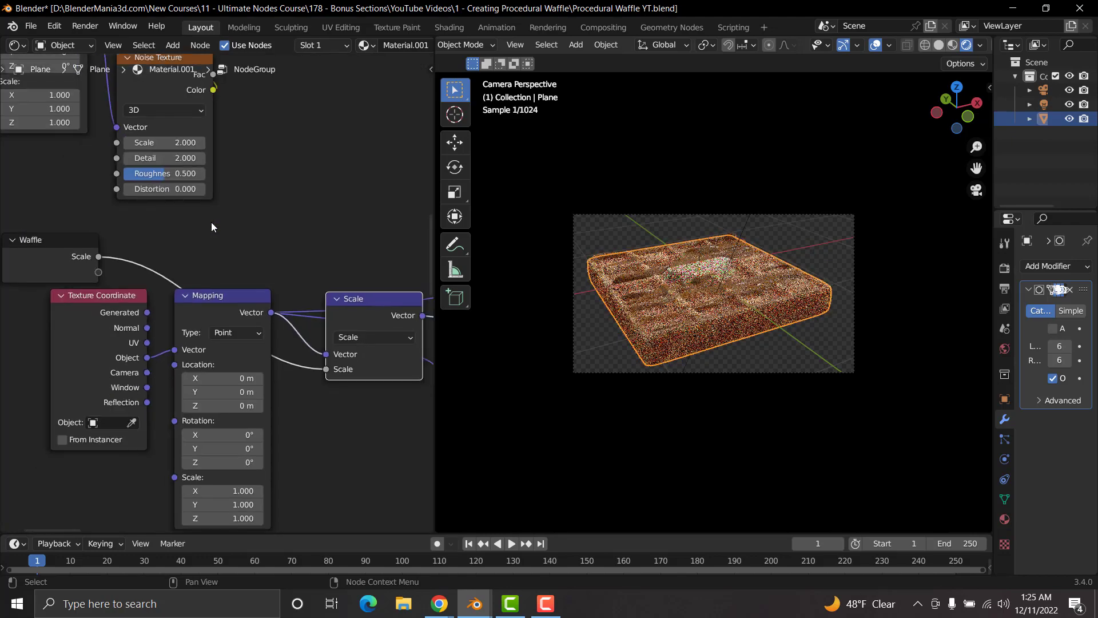
{"action": "middle_click_drag", "start_coordinate": [249, 222], "coordinate": [186, 251]}
{"action": "left_click_drag", "start_coordinate": [47, 295], "coordinate": [301, 197]}
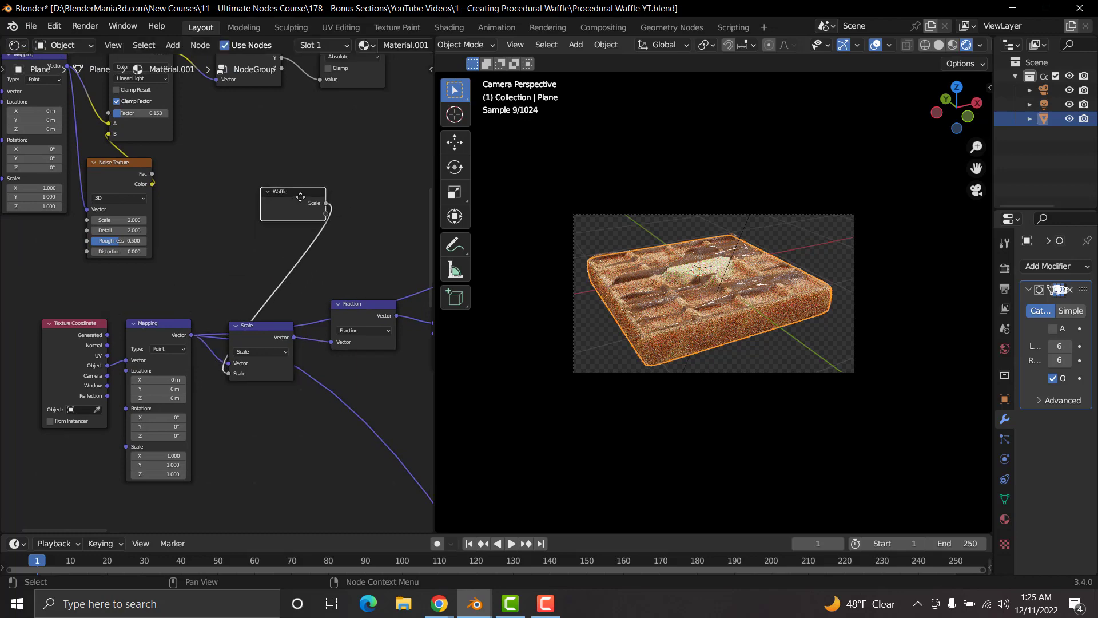
{"action": "middle_click_drag", "start_coordinate": [337, 172], "coordinate": [125, 392]}
{"action": "scroll", "coordinate": [123, 366], "scroll_direction": "down", "scroll_amount": 6}
{"action": "middle_click_drag", "start_coordinate": [122, 320], "coordinate": [316, 288]}
{"action": "scroll", "coordinate": [296, 290], "scroll_direction": "up", "scroll_amount": 6}
{"action": "scroll", "coordinate": [255, 220], "scroll_direction": "up", "scroll_amount": 3}
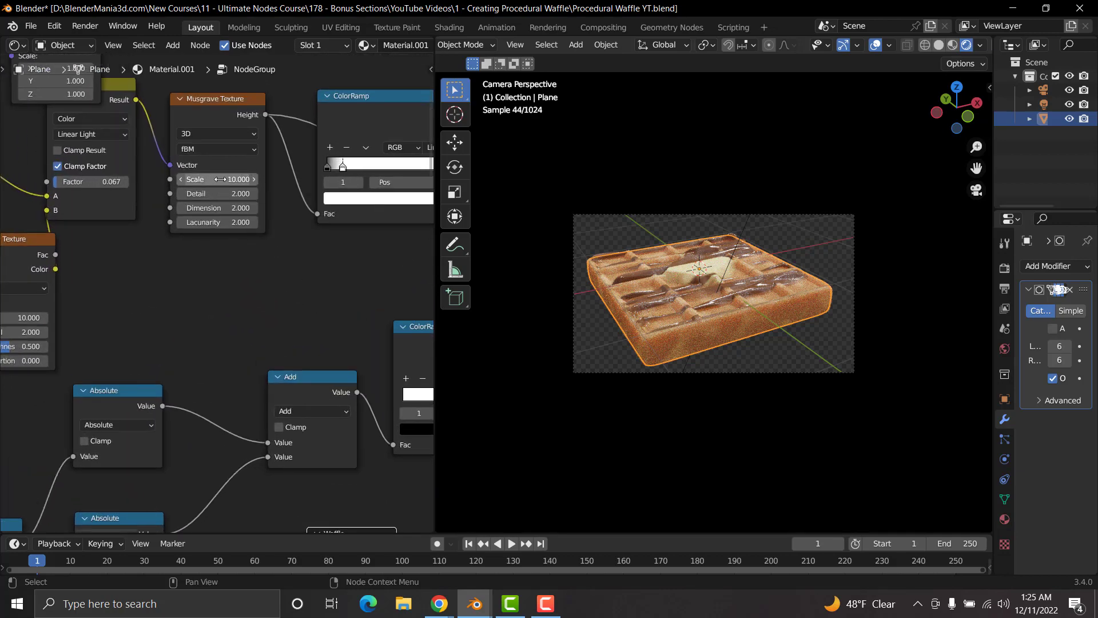
Step: Try Scale values of 0 and 45.8 on the chocolate's Musgrave Texture and undo the changes
{"action": "left_click", "coordinate": [220, 179]}
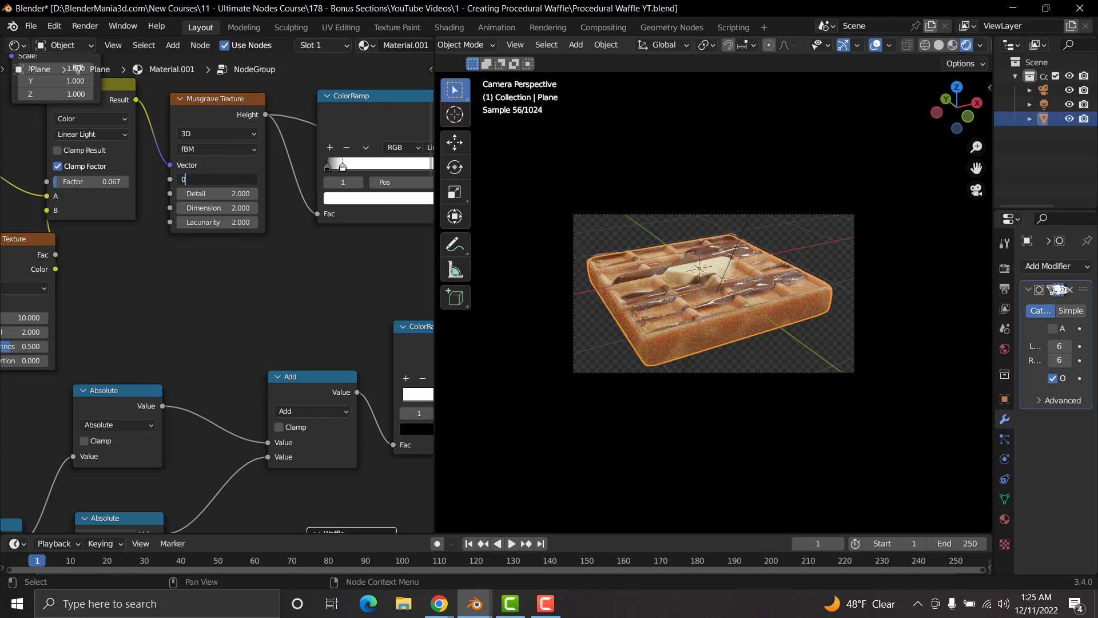
{"action": "type", "text": "0"}
{"action": "key", "text": "Return"}
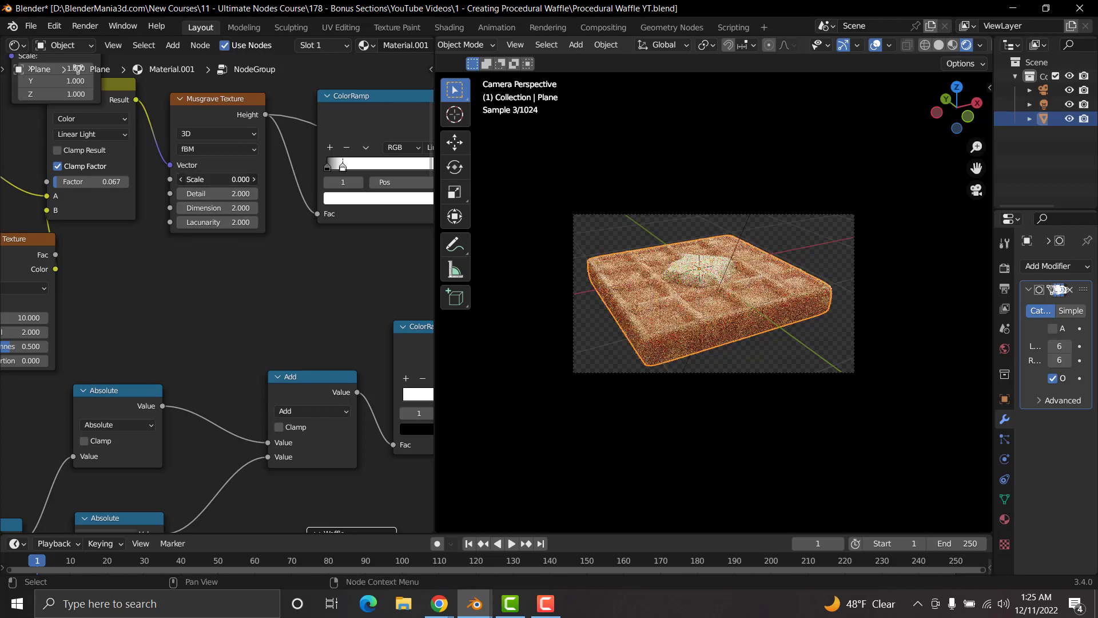
{"action": "left_click_drag", "start_coordinate": [220, 179], "coordinate": [300, 179]}
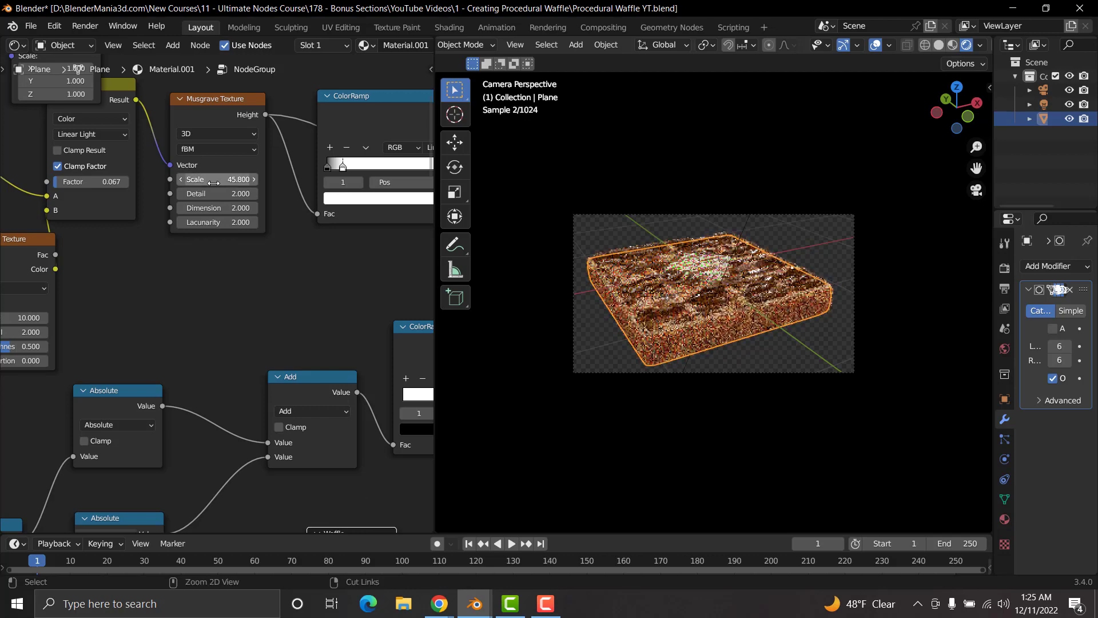
{"action": "key", "text": "ctrl+z"}
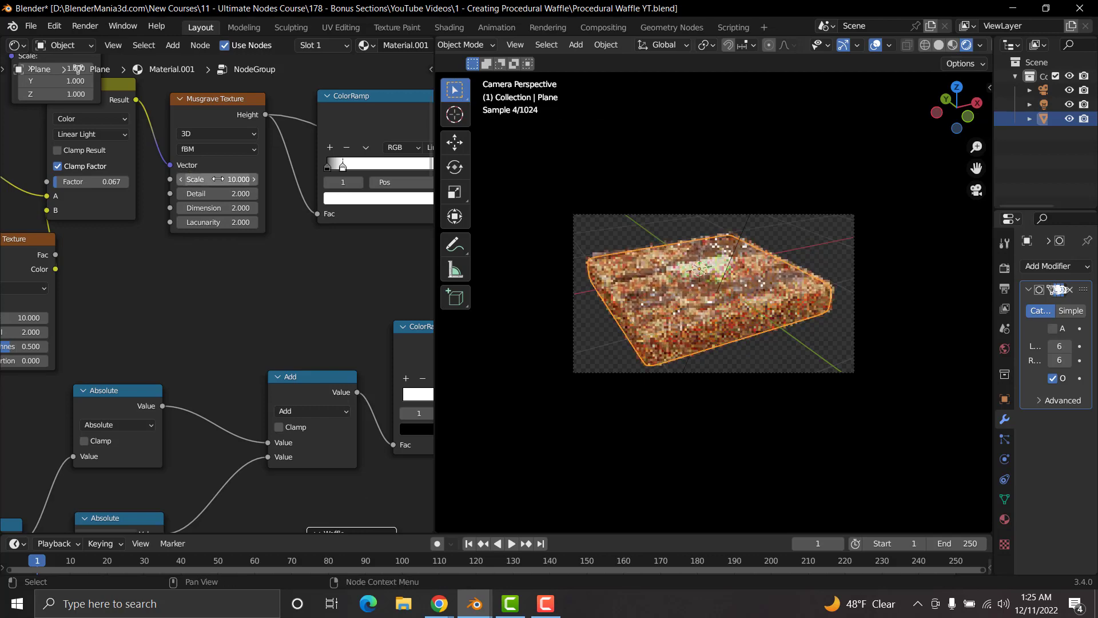
Step: Expose the chocolate Musgrave Texture's Scale through the Waffle input node and rename the group's first Scale input "Waffle Squares"
{"action": "left_click_drag", "start_coordinate": [169, 179], "coordinate": [321, 413]}
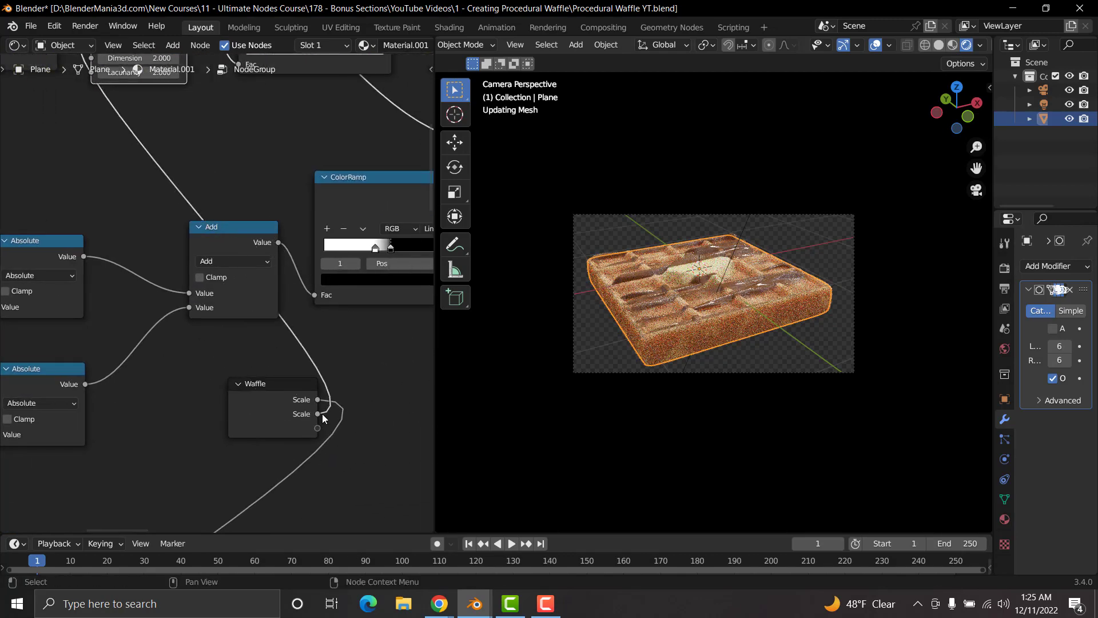
{"action": "key", "text": "n"}
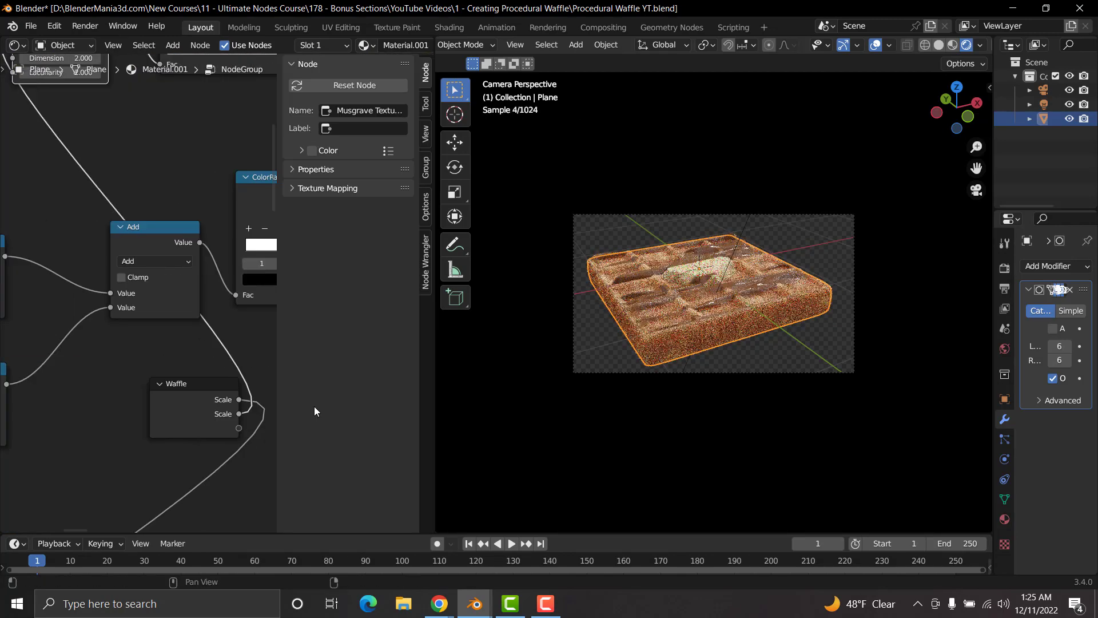
{"action": "left_click", "coordinate": [425, 167]}
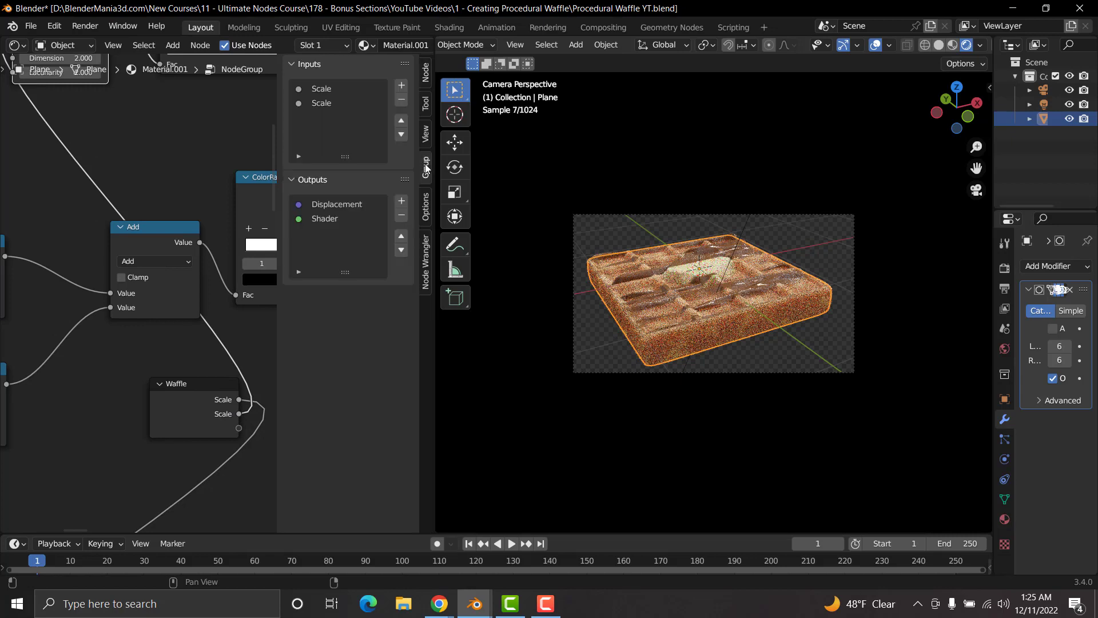
{"action": "double_click", "coordinate": [324, 90]}
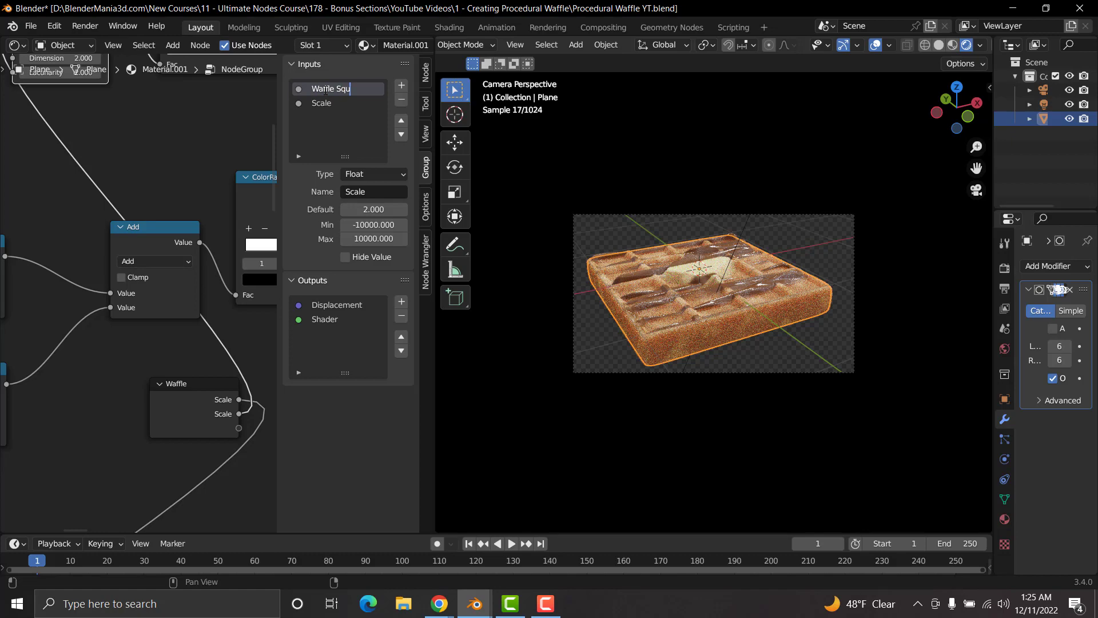
{"action": "type", "text": "Waffle Squares"}
{"action": "key", "text": "Return"}
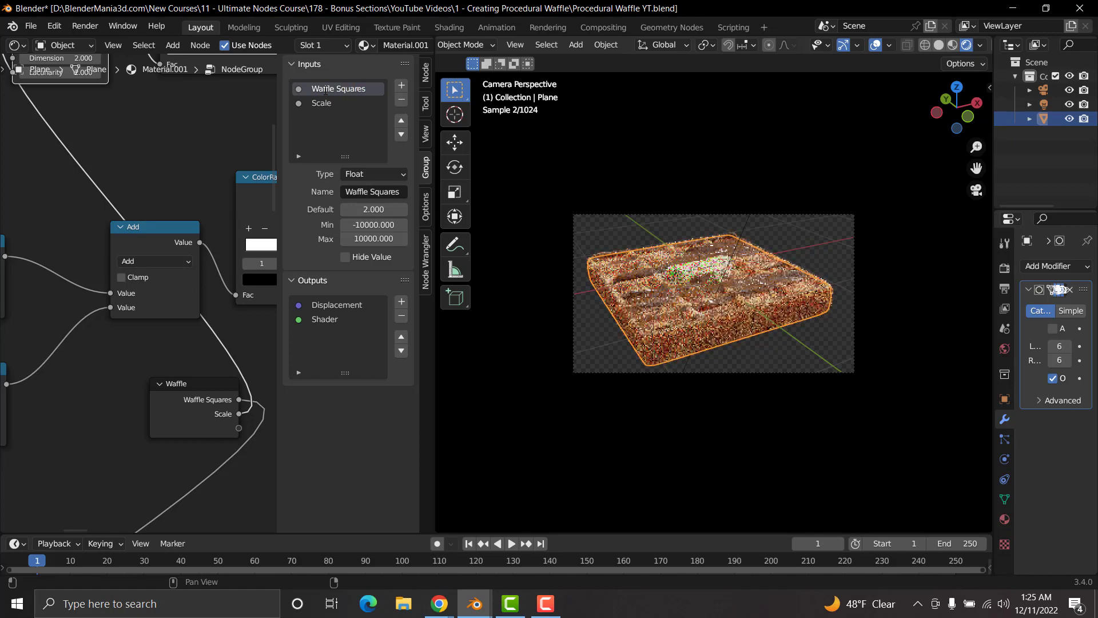
Step: Rename the group's second Scale input "Chocolate"
{"action": "double_click", "coordinate": [321, 103]}
{"action": "type", "text": "Ch"}
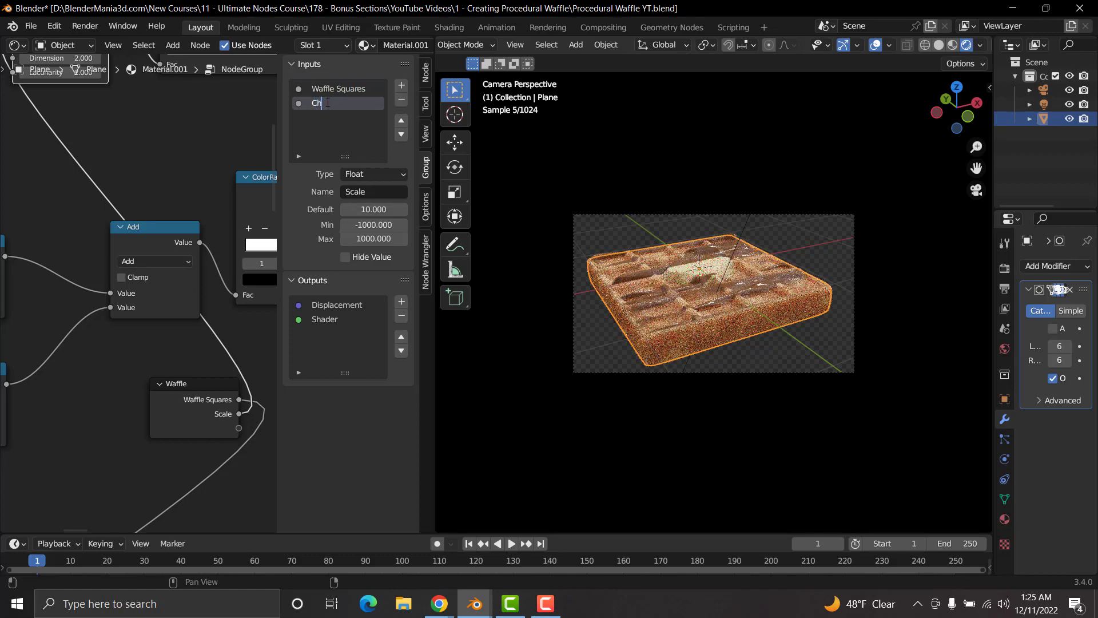
{"action": "type", "text": "ocolate"}
{"action": "key", "text": "Return"}
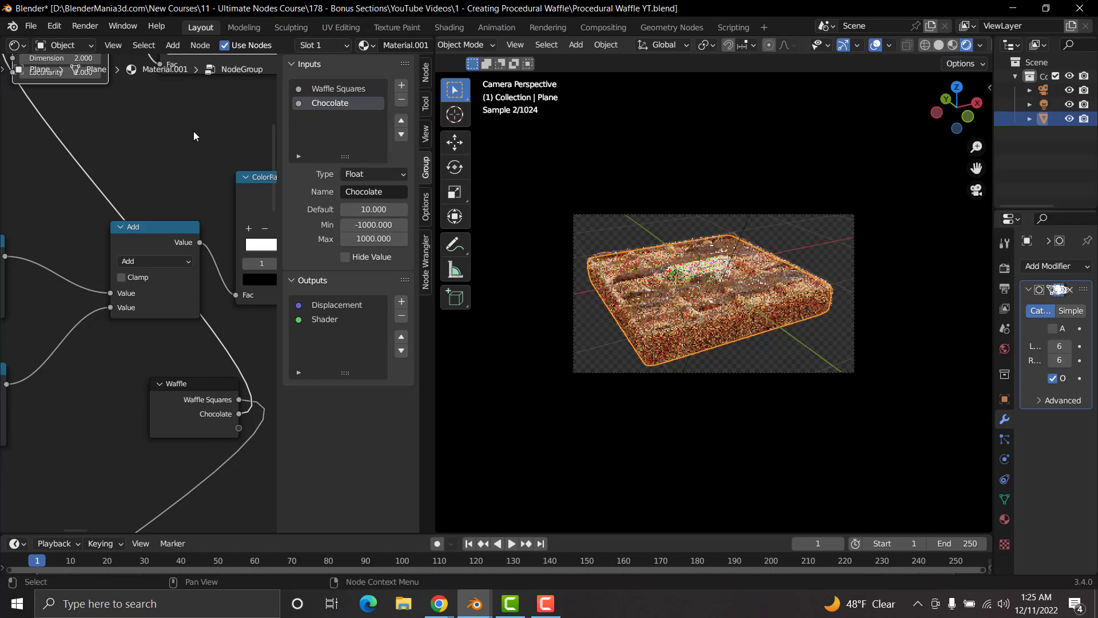
{"action": "key", "text": "n"}
Step: Move the Waffle input node next to the Map Range node
{"action": "middle_click_drag", "start_coordinate": [61, 122], "coordinate": [306, 277]}
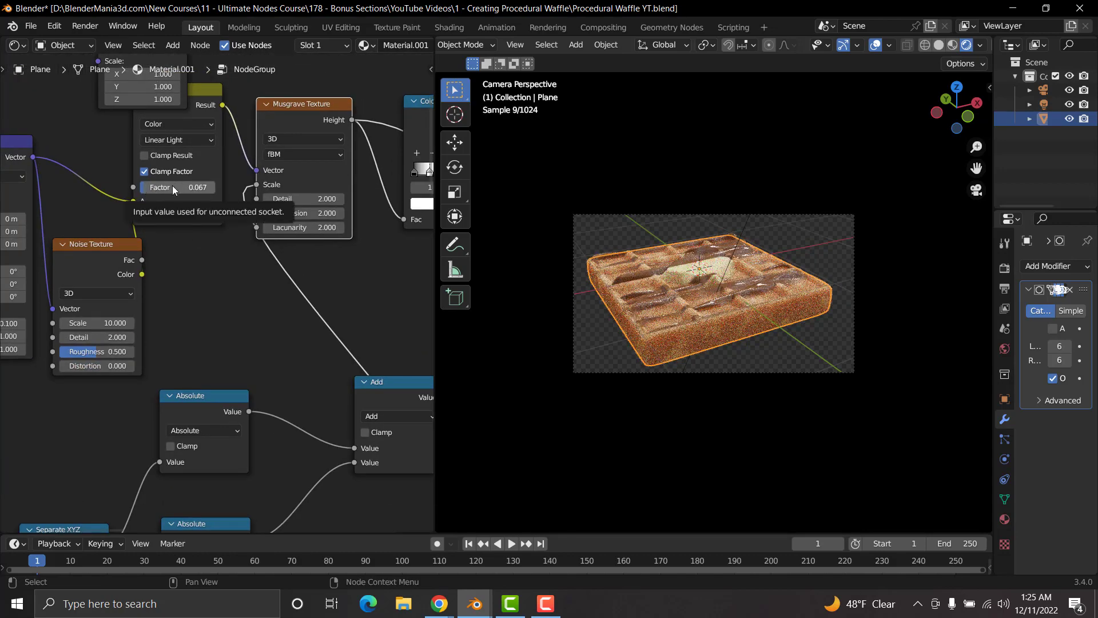
{"action": "middle_click_drag", "start_coordinate": [359, 247], "coordinate": [240, 268]}
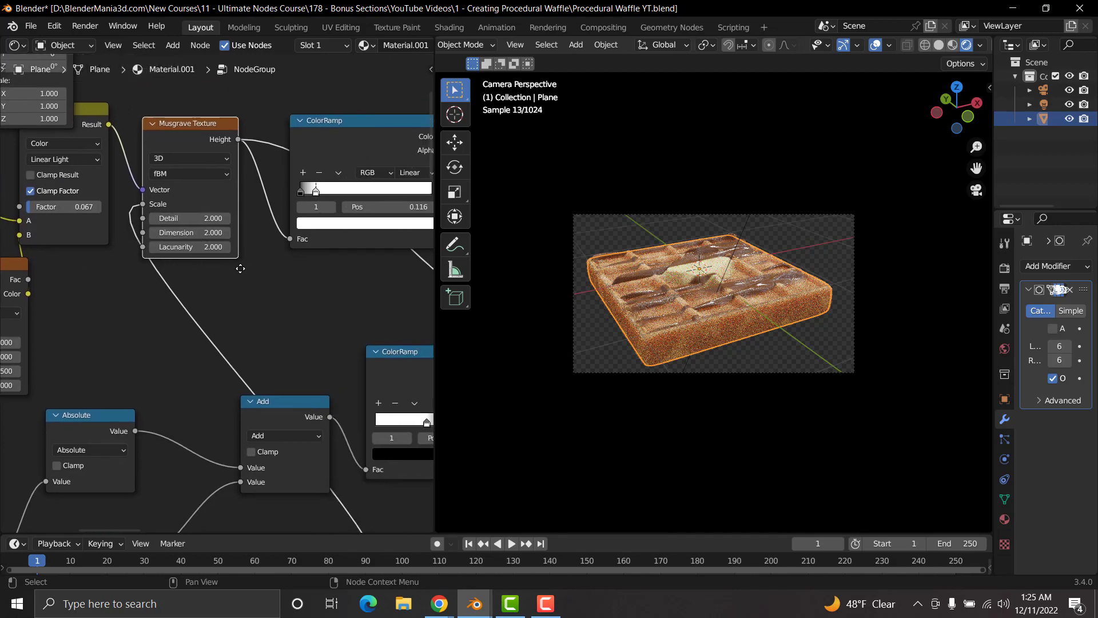
{"action": "scroll", "coordinate": [279, 320], "scroll_direction": "down", "scroll_amount": 3}
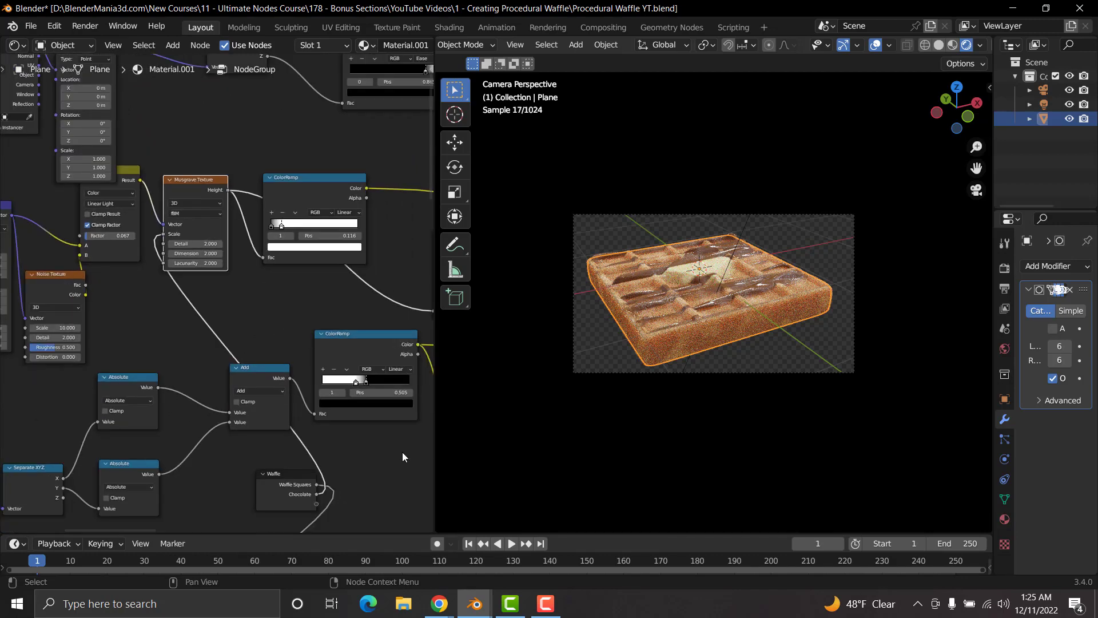
{"action": "middle_click_drag", "start_coordinate": [363, 450], "coordinate": [149, 323]}
{"action": "scroll", "coordinate": [175, 422], "scroll_direction": "down", "scroll_amount": 2}
{"action": "scroll", "coordinate": [175, 422], "scroll_direction": "down", "scroll_amount": 1}
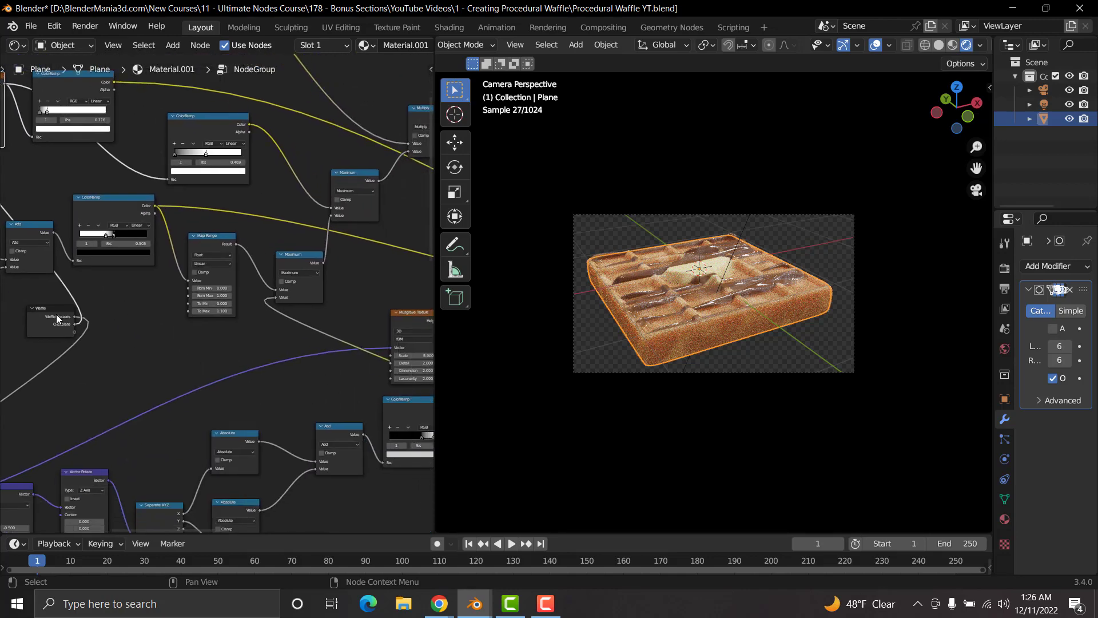
{"action": "left_click_drag", "start_coordinate": [47, 306], "coordinate": [132, 320]}
{"action": "scroll", "coordinate": [210, 365], "scroll_direction": "up", "scroll_amount": 6}
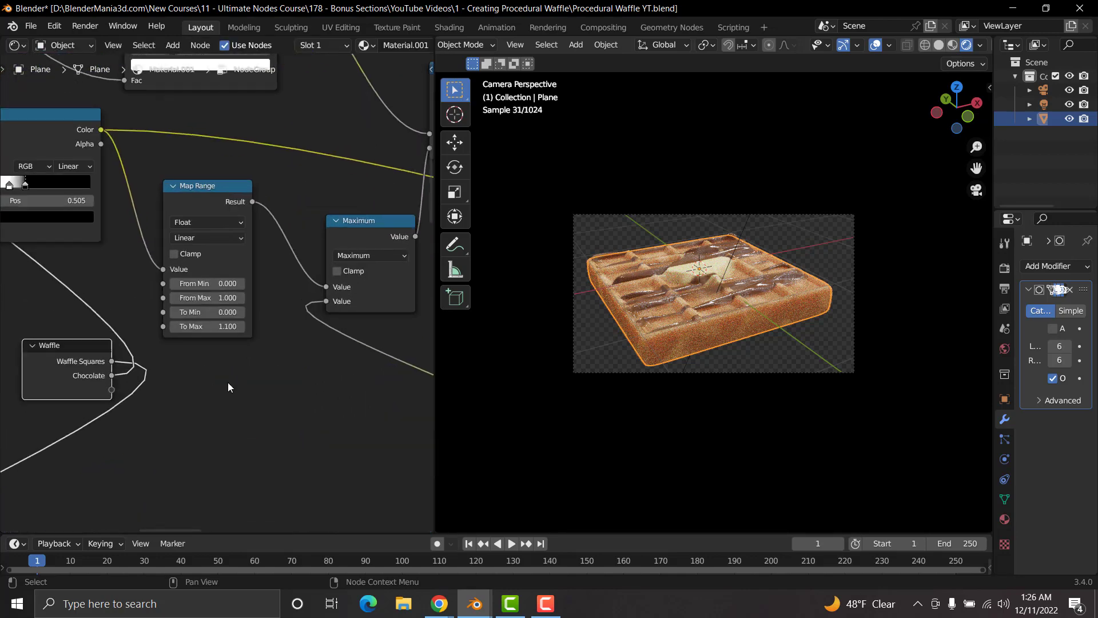
{"action": "middle_click_drag", "start_coordinate": [227, 382], "coordinate": [314, 332]}
Step: Expose the Map Range node's To Max value through the Waffle input node and name the input "Butter Height"
{"action": "left_click_drag", "start_coordinate": [238, 306], "coordinate": [169, 390]}
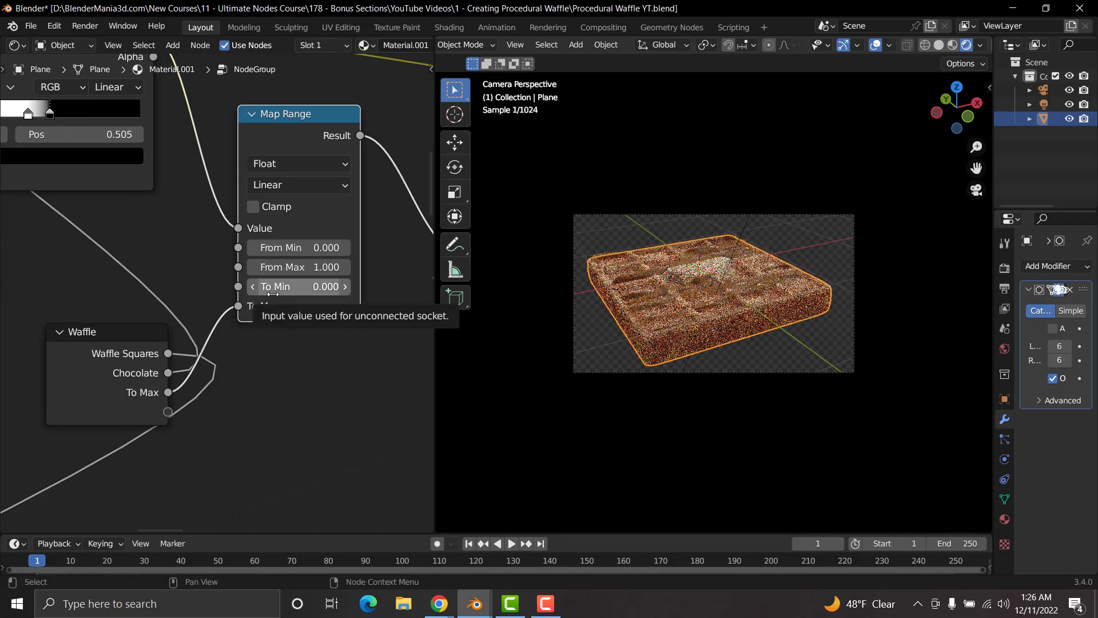
{"action": "key", "text": "n"}
{"action": "double_click", "coordinate": [319, 117]}
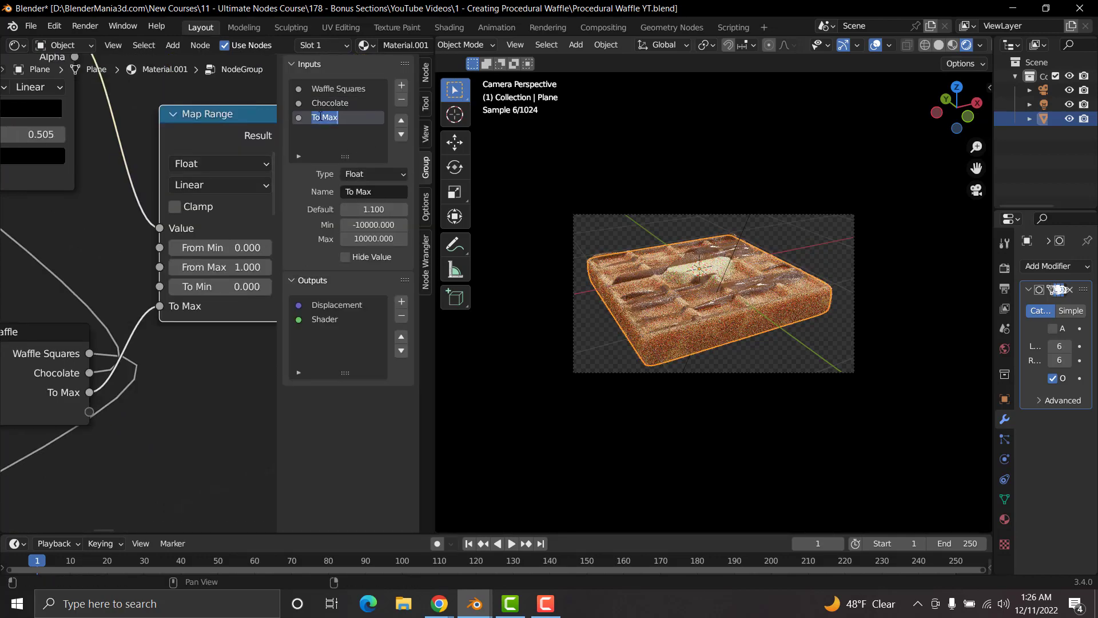
{"action": "type", "text": "Butter Height"}
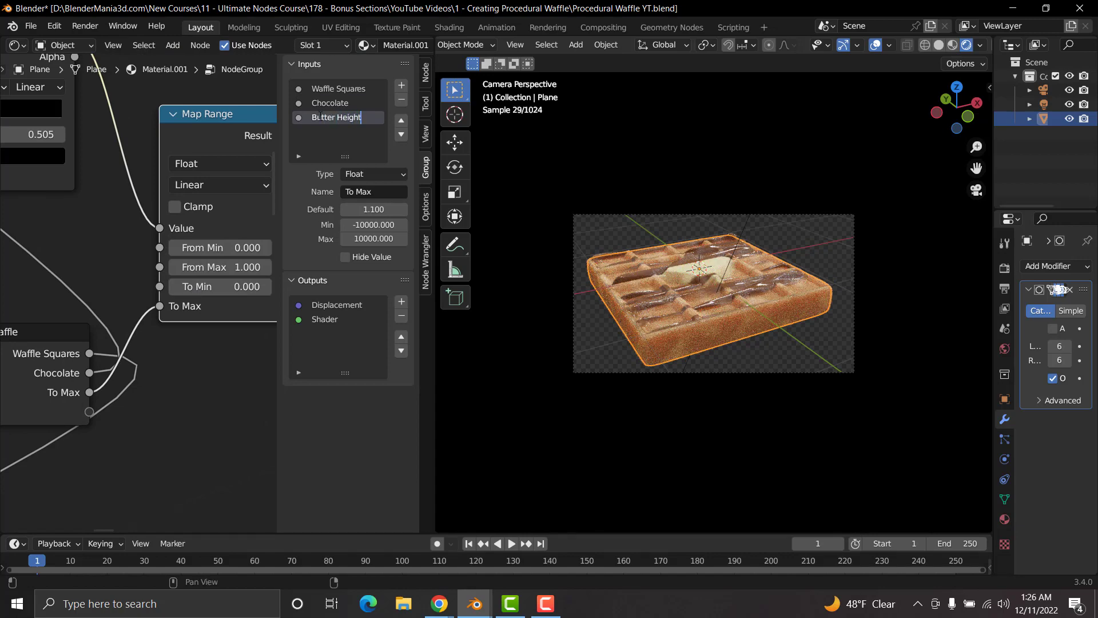
{"action": "key", "text": "Return"}
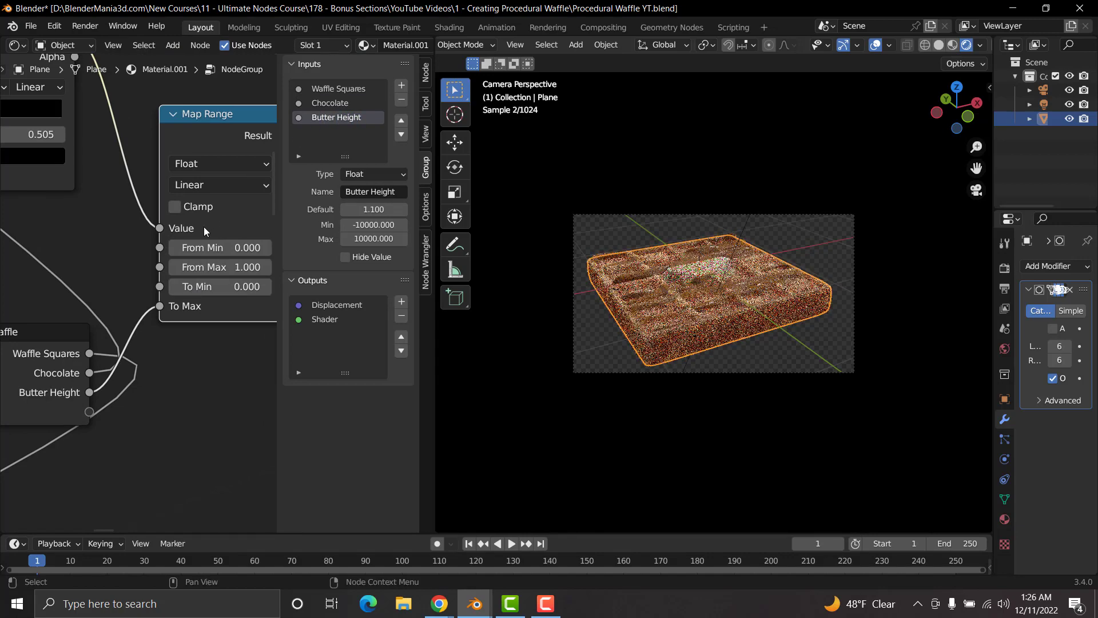
Step: Move the Waffle input node down beside the Musgrave Texture that feeds the Multiply node
{"action": "scroll", "coordinate": [204, 227], "scroll_direction": "down", "scroll_amount": 5}
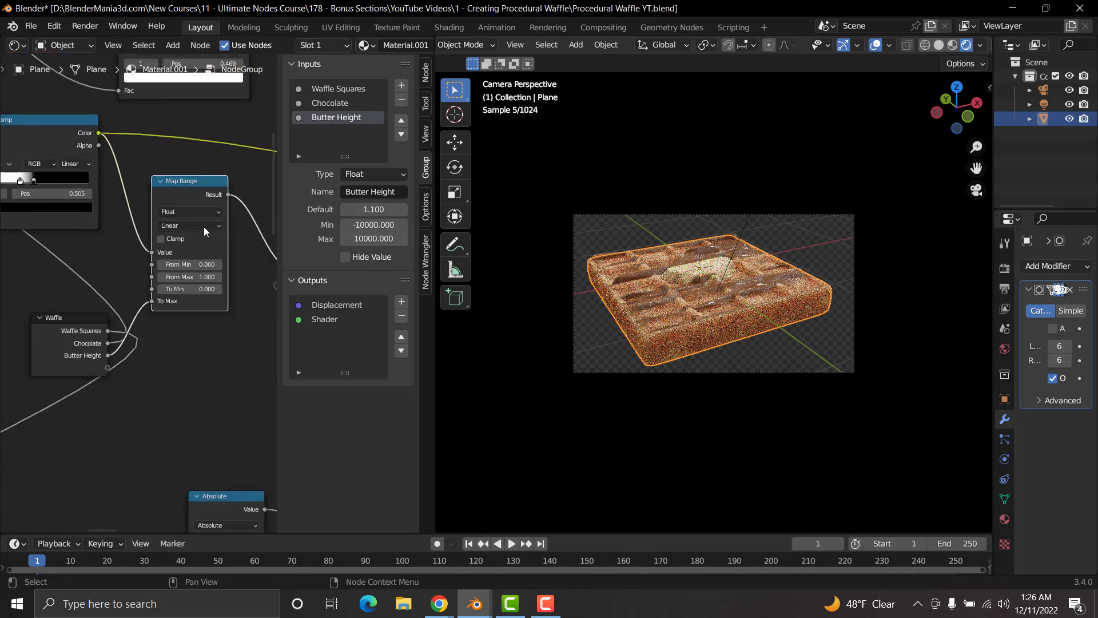
{"action": "key", "text": "n"}
{"action": "middle_click_drag", "start_coordinate": [305, 389], "coordinate": [90, 201]}
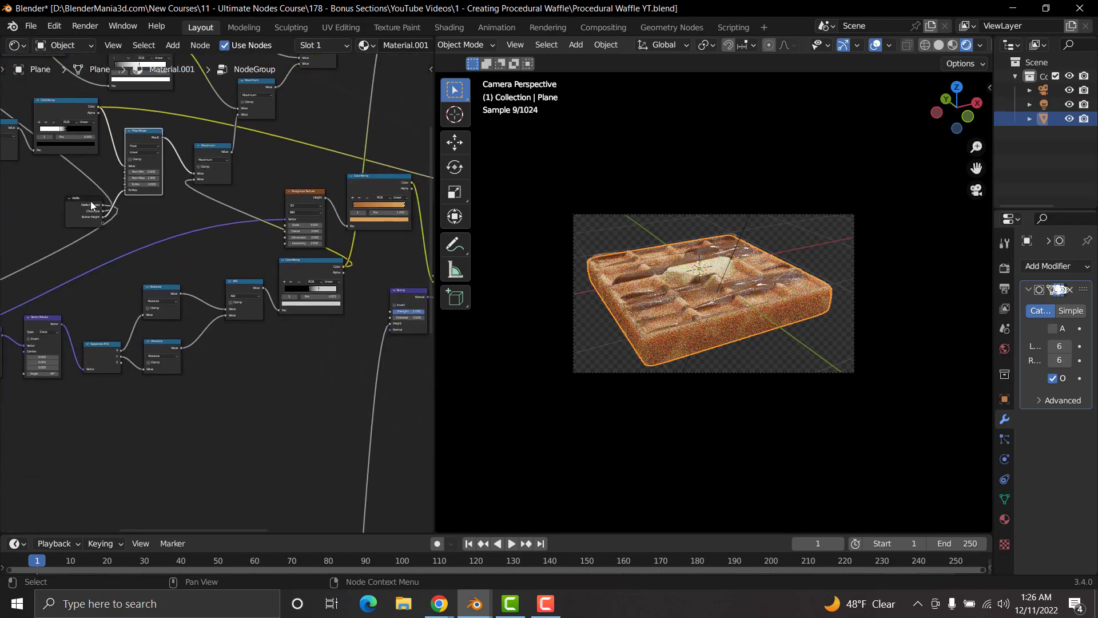
{"action": "left_click_drag", "start_coordinate": [82, 199], "coordinate": [295, 440]}
{"action": "scroll", "coordinate": [294, 440], "scroll_direction": "up", "scroll_amount": 5}
{"action": "middle_click_drag", "start_coordinate": [282, 452], "coordinate": [297, 391]}
{"action": "middle_click_drag", "start_coordinate": [206, 412], "coordinate": [264, 351]}
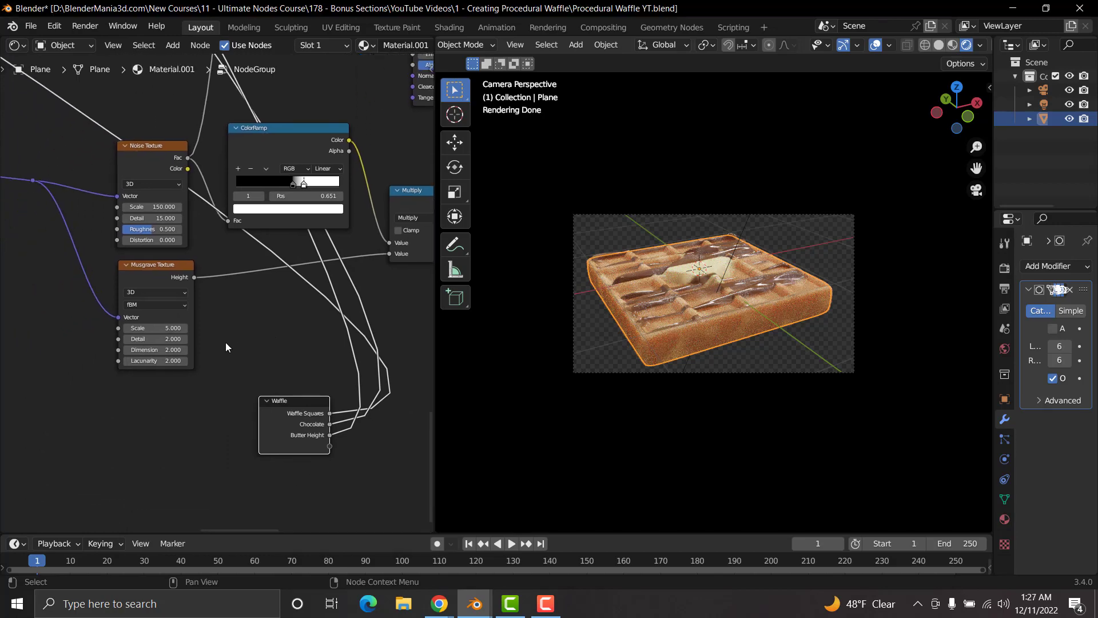
Step: Expose the Scale of the Musgrave Texture feeding the Multiply node through the Waffle input node and name the input "Powdered Sugar"
{"action": "left_click_drag", "start_coordinate": [118, 327], "coordinate": [325, 445]}
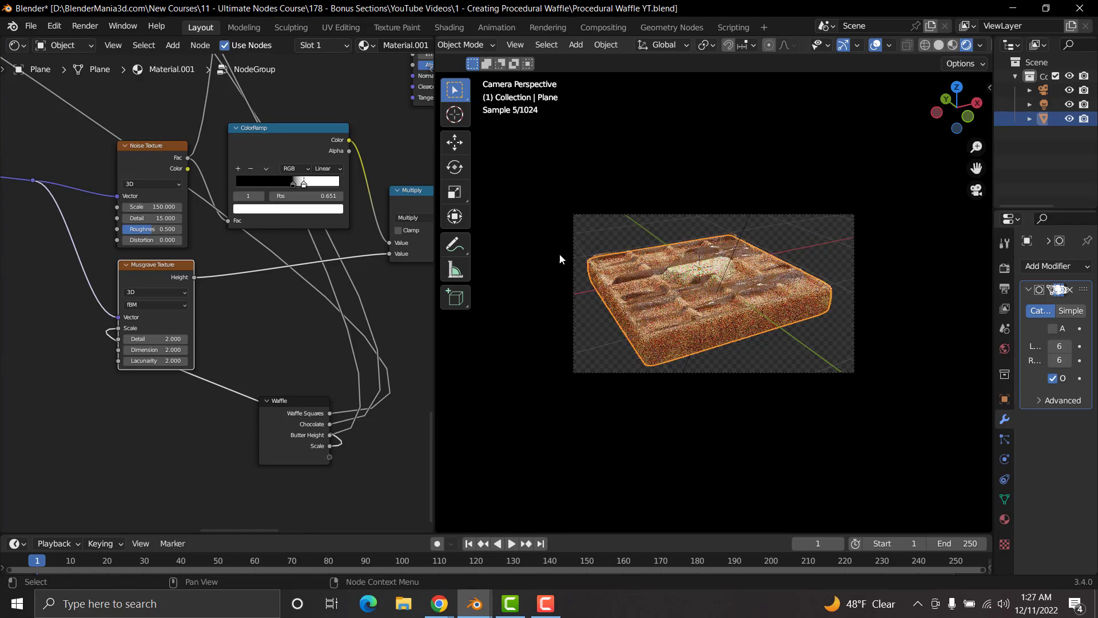
{"action": "scroll", "coordinate": [228, 157], "scroll_direction": "down", "scroll_amount": 5}
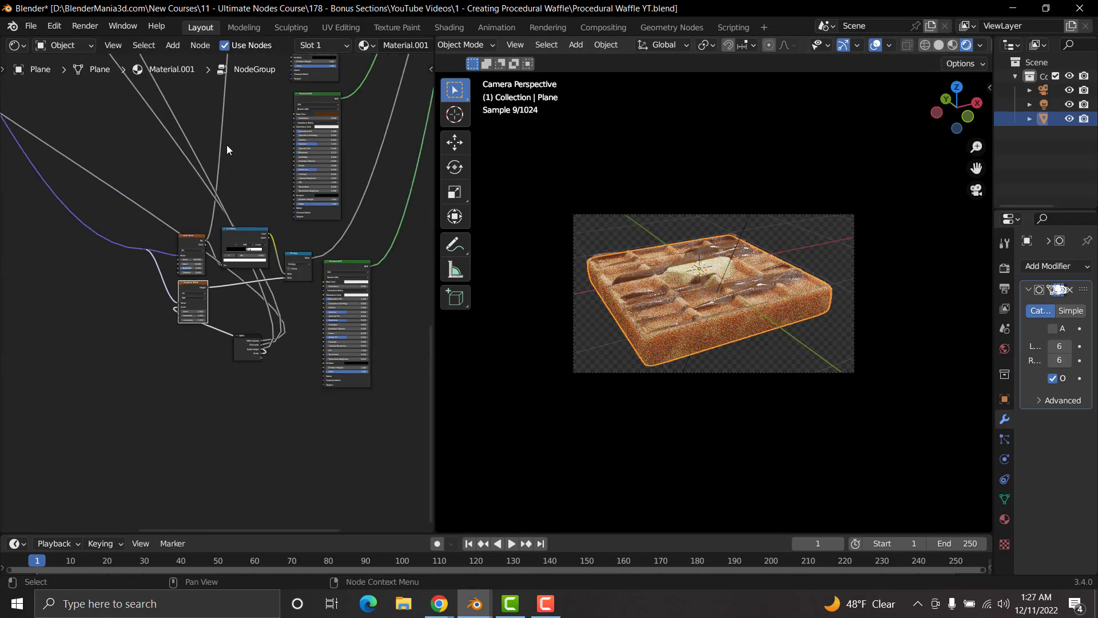
{"action": "middle_click_drag", "start_coordinate": [225, 153], "coordinate": [191, 375]}
{"action": "middle_click_drag", "start_coordinate": [266, 326], "coordinate": [277, 138]}
{"action": "middle_click_drag", "start_coordinate": [231, 307], "coordinate": [190, 204]}
{"action": "scroll", "coordinate": [235, 325], "scroll_direction": "up", "scroll_amount": 1}
{"action": "scroll", "coordinate": [235, 325], "scroll_direction": "up", "scroll_amount": 3}
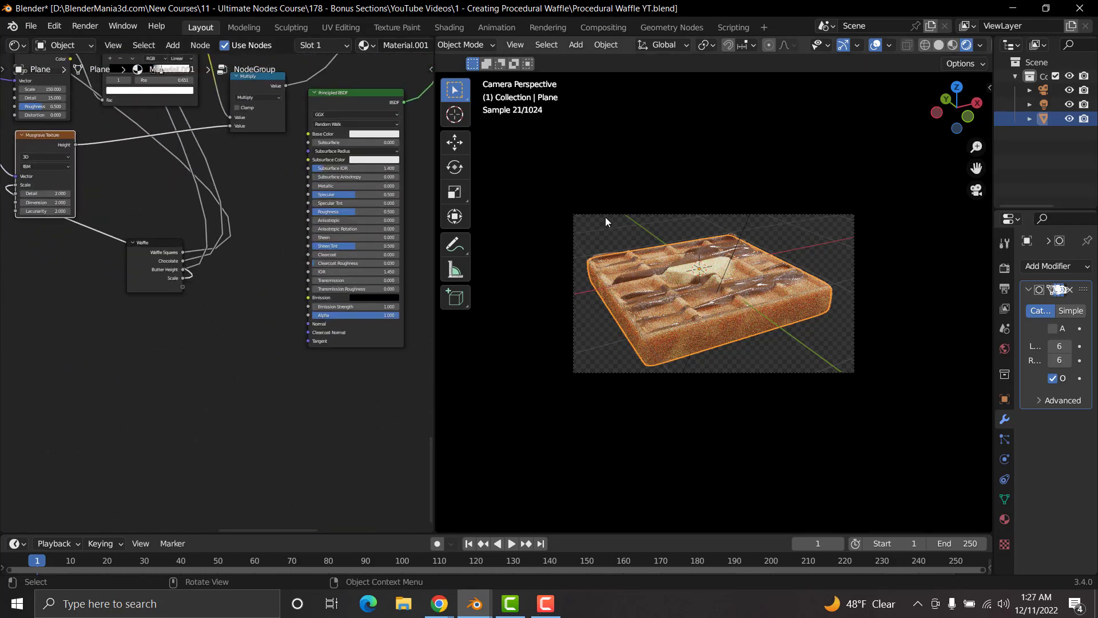
{"action": "scroll", "coordinate": [165, 283], "scroll_direction": "up", "scroll_amount": 3}
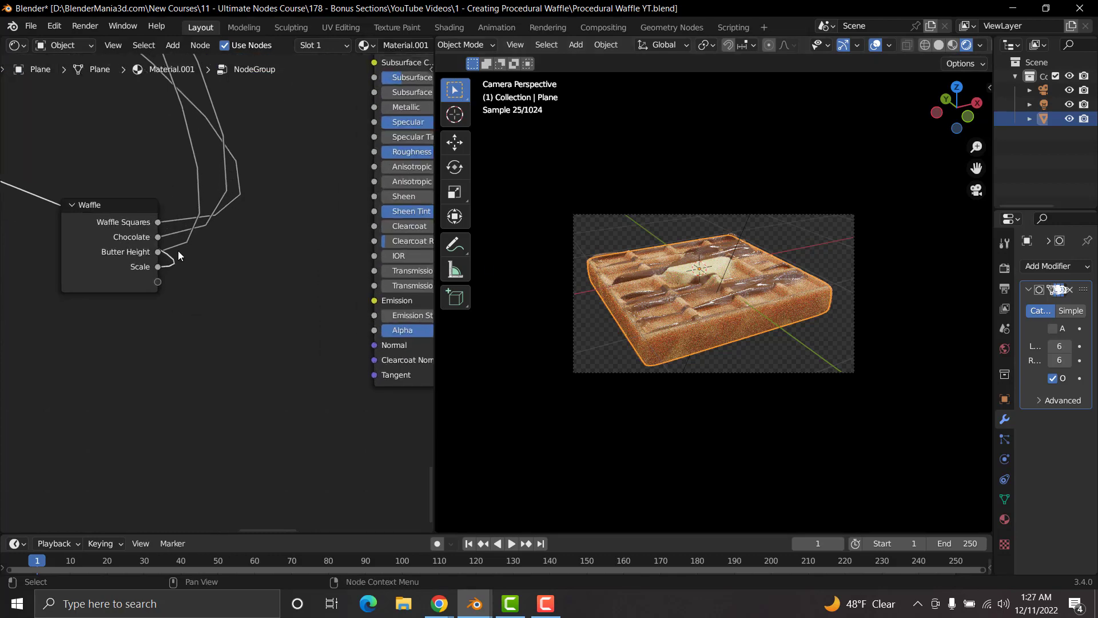
{"action": "key", "text": "n"}
{"action": "left_click", "coordinate": [324, 131]}
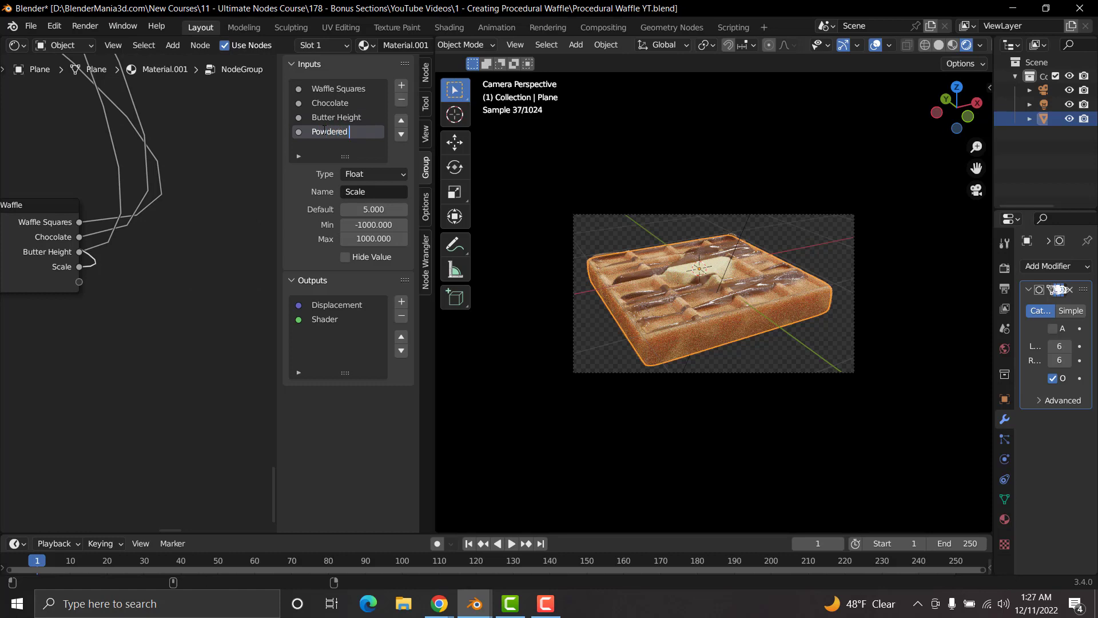
{"action": "type", "text": "Powdered Sugar"}
{"action": "key", "text": "Return"}
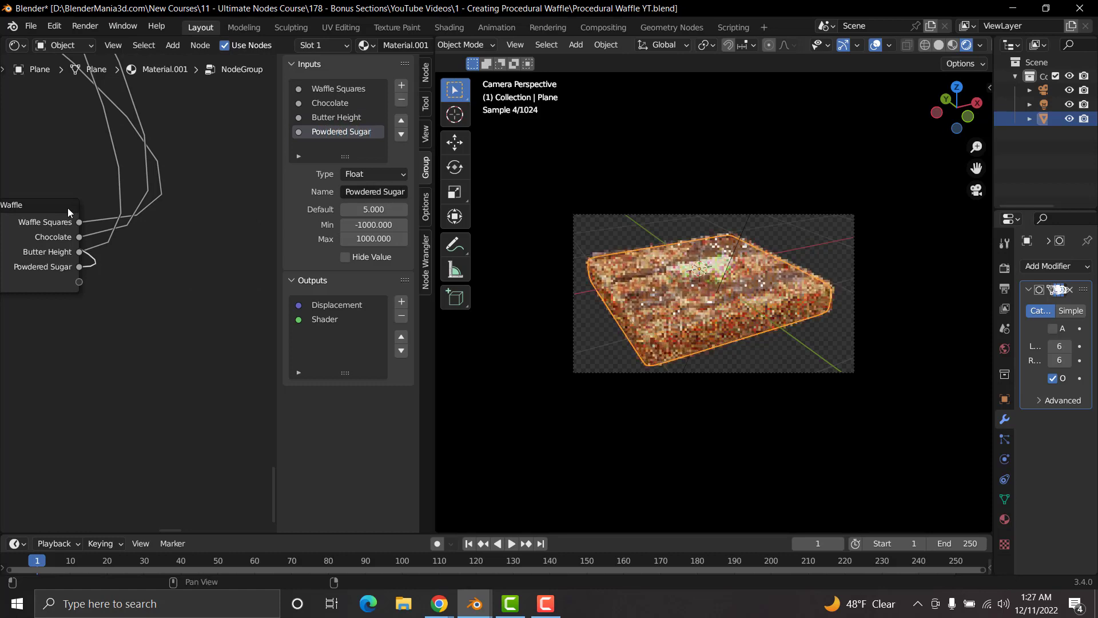
Step: Move the Waffle input node up beside the texture nodes at the start of the node tree and leave the node group
{"action": "key", "text": "n"}
{"action": "scroll", "coordinate": [116, 185], "scroll_direction": "down", "scroll_amount": 16}
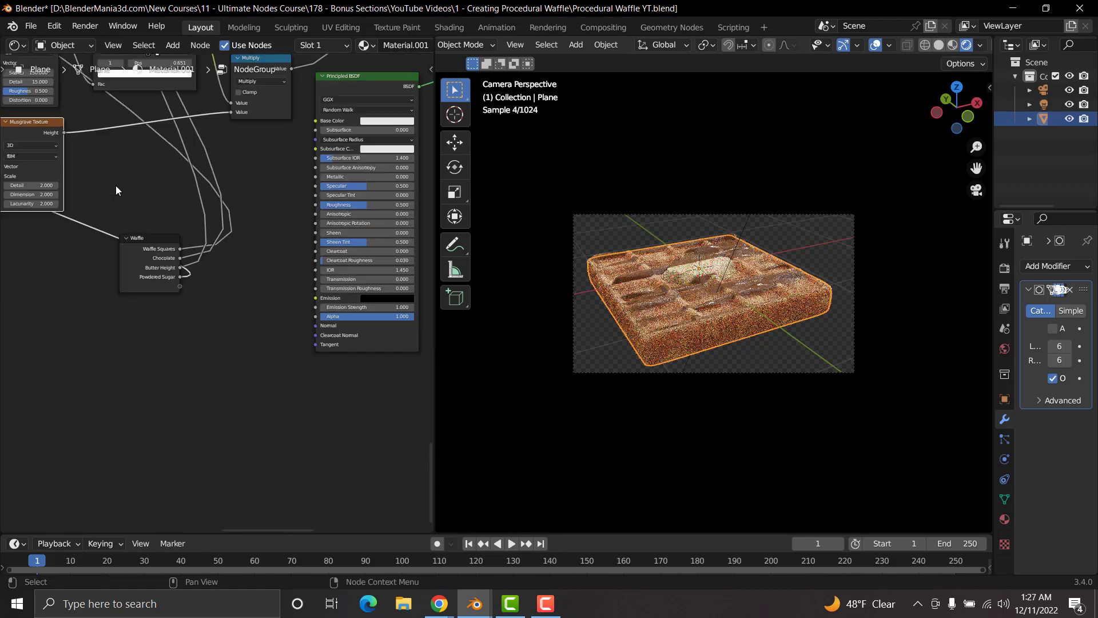
{"action": "scroll", "coordinate": [117, 186], "scroll_direction": "down", "scroll_amount": 3}
{"action": "middle_click_drag", "start_coordinate": [139, 209], "coordinate": [282, 339]}
{"action": "scroll", "coordinate": [311, 376], "scroll_direction": "down", "scroll_amount": 2}
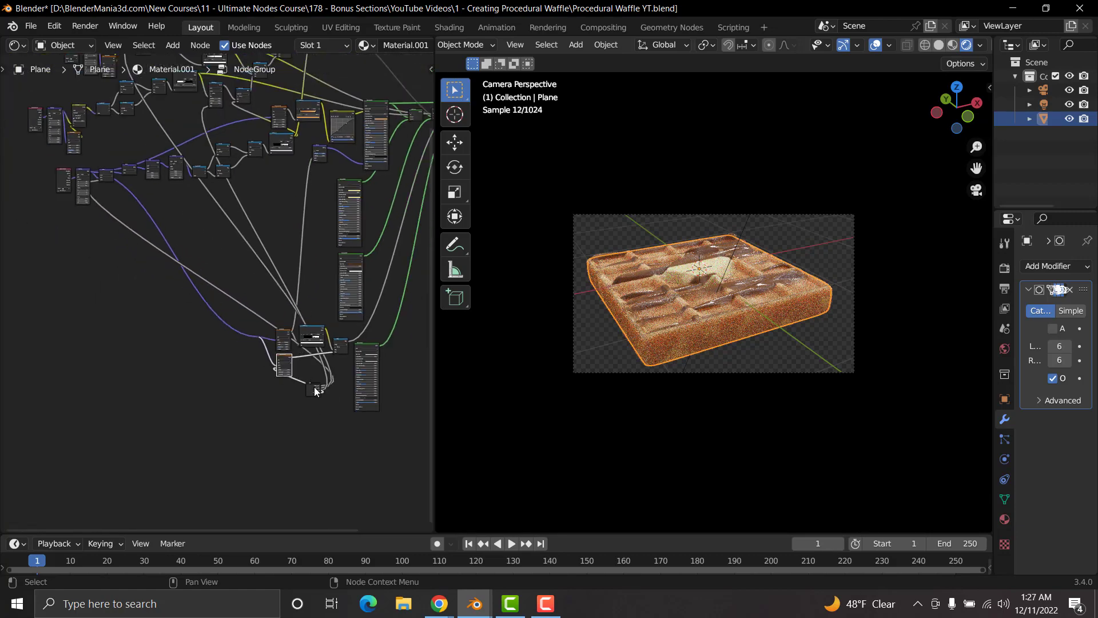
{"action": "left_click_drag", "start_coordinate": [318, 388], "coordinate": [95, 133]}
{"action": "key", "text": "Tab"}
Step: Widen the NodeGroup node enough to fit the full names of its four inputs
{"action": "scroll", "coordinate": [254, 358], "scroll_direction": "up", "scroll_amount": 12}
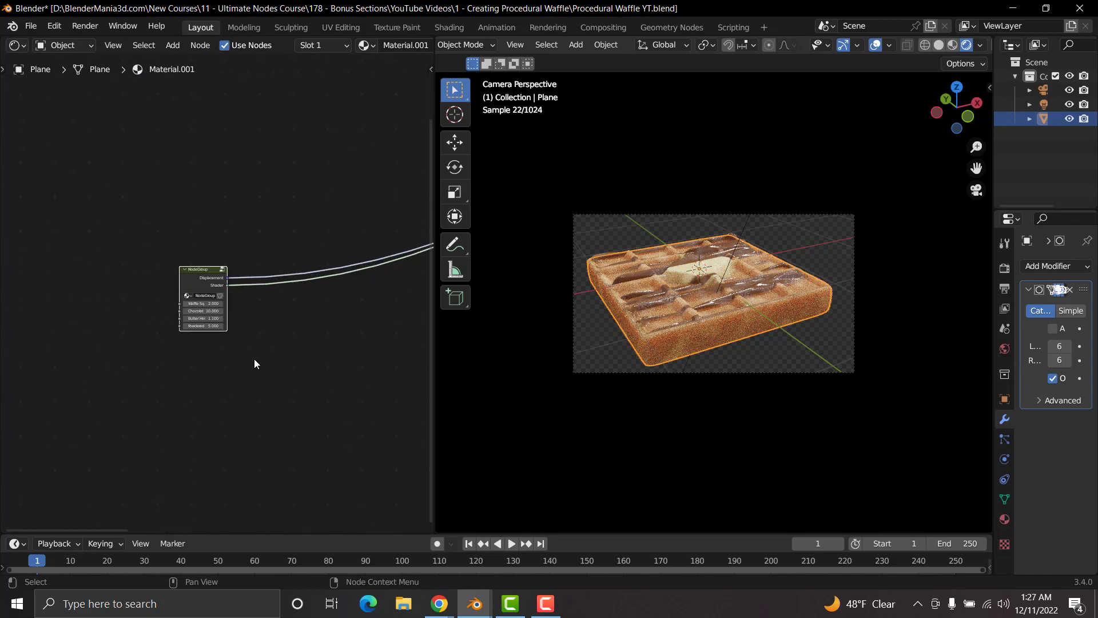
{"action": "middle_click_drag", "start_coordinate": [277, 352], "coordinate": [306, 321]}
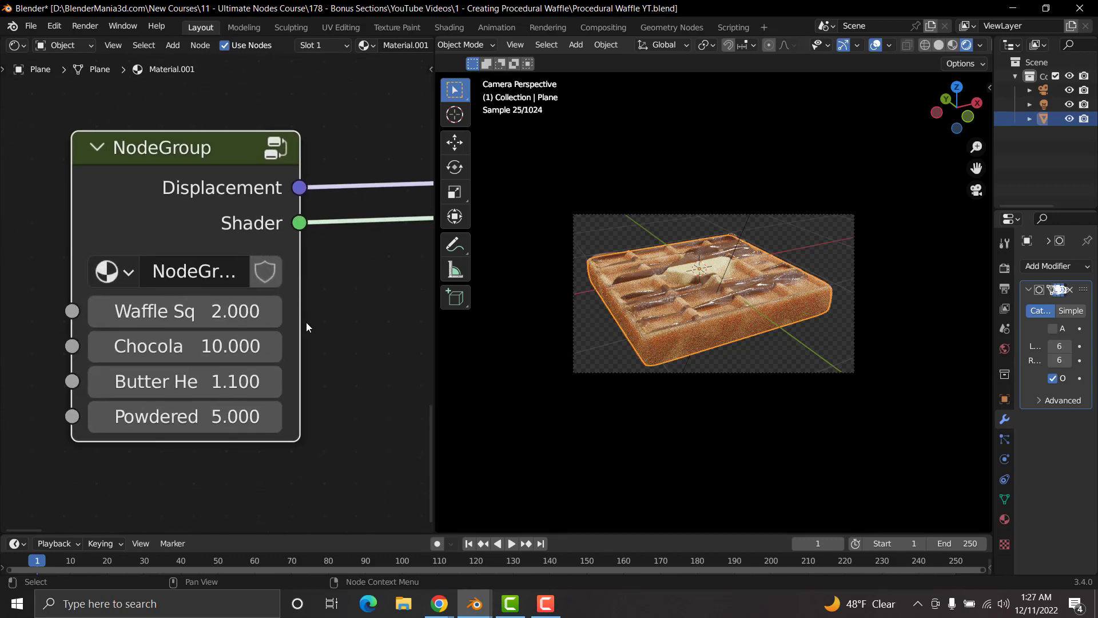
{"action": "left_click_drag", "start_coordinate": [311, 323], "coordinate": [412, 321]}
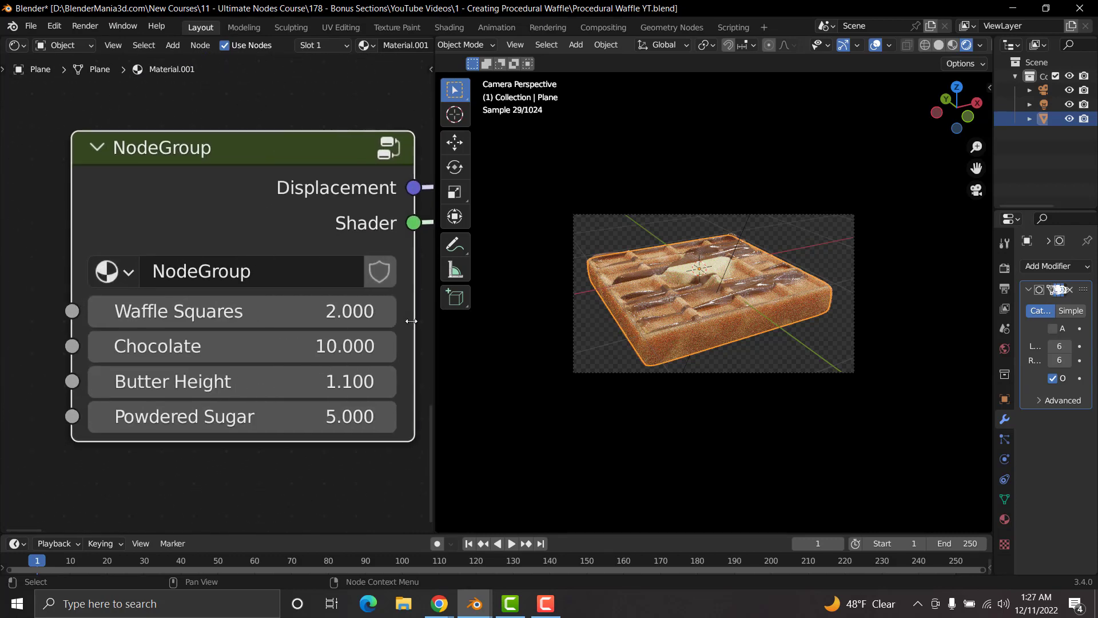
Step: Set the NodeGroup's Waffle Squares input to 3 and examine the rendered waffle up close
{"action": "left_click", "coordinate": [172, 311]}
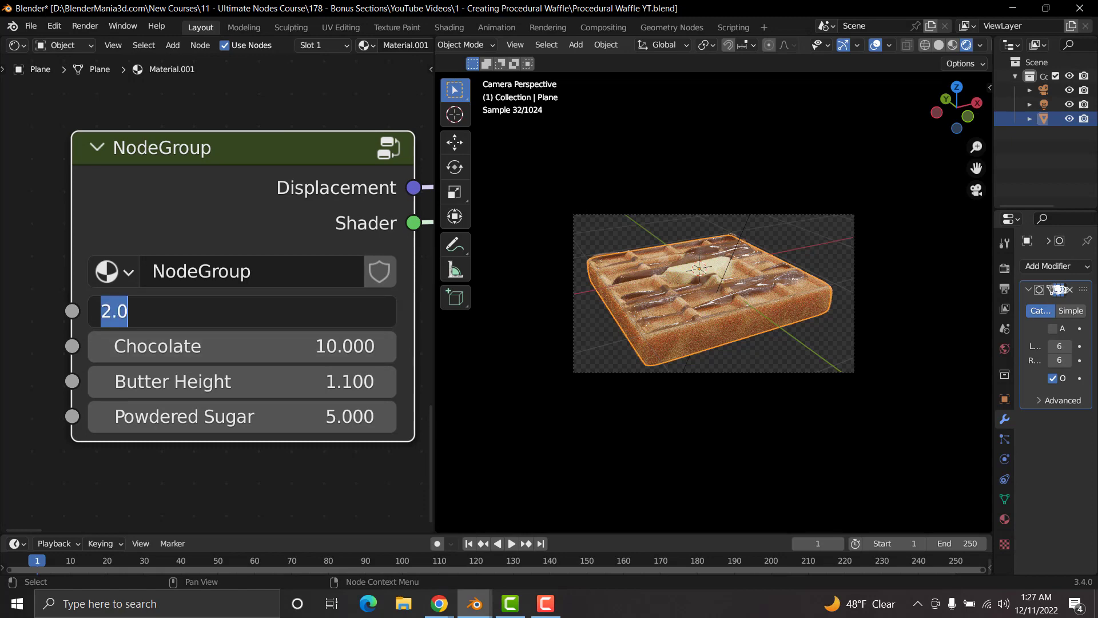
{"action": "type", "text": "3"}
{"action": "key", "text": "Return"}
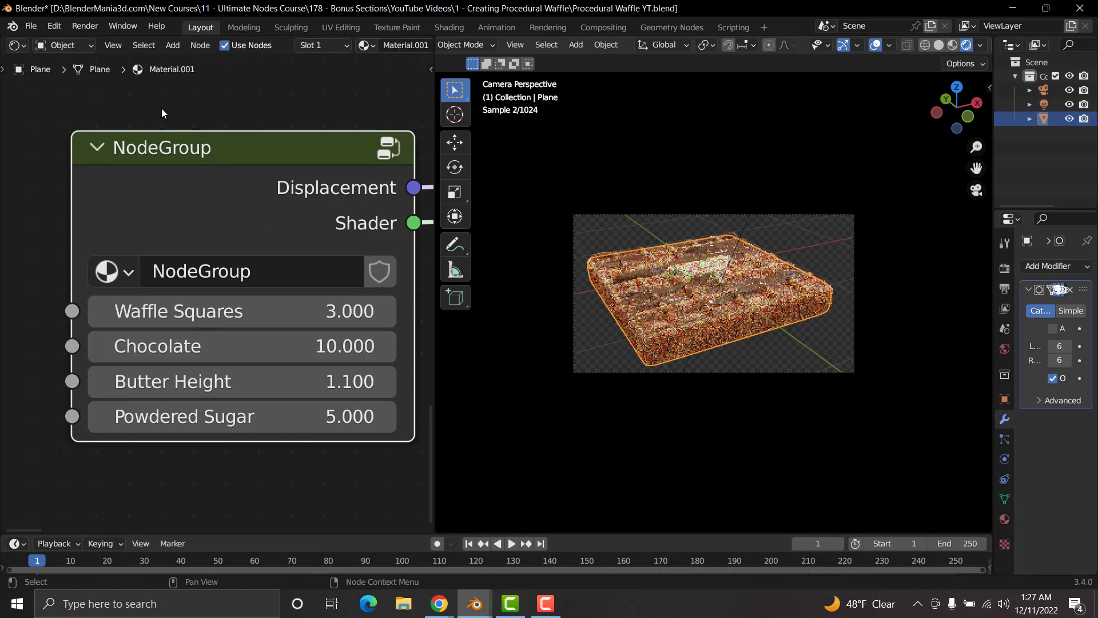
{"action": "scroll", "coordinate": [726, 346], "scroll_direction": "up", "scroll_amount": 3}
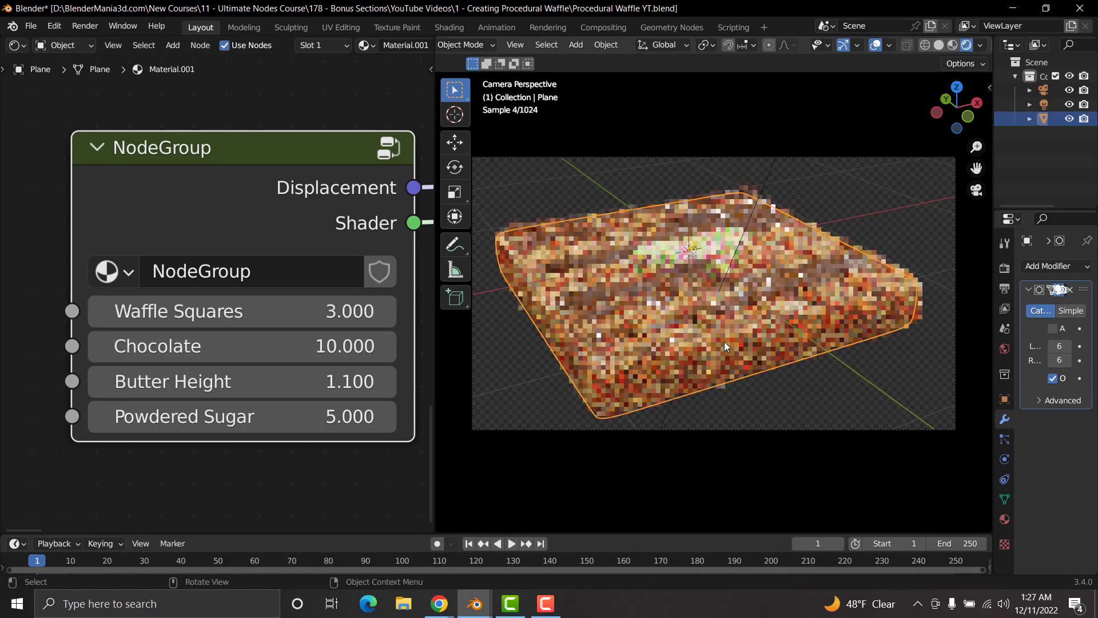
Step: Test the NodeGroup's Chocolate input at 50.4 and set it back to 10
{"action": "left_click_drag", "start_coordinate": [297, 346], "coordinate": [455, 346]}
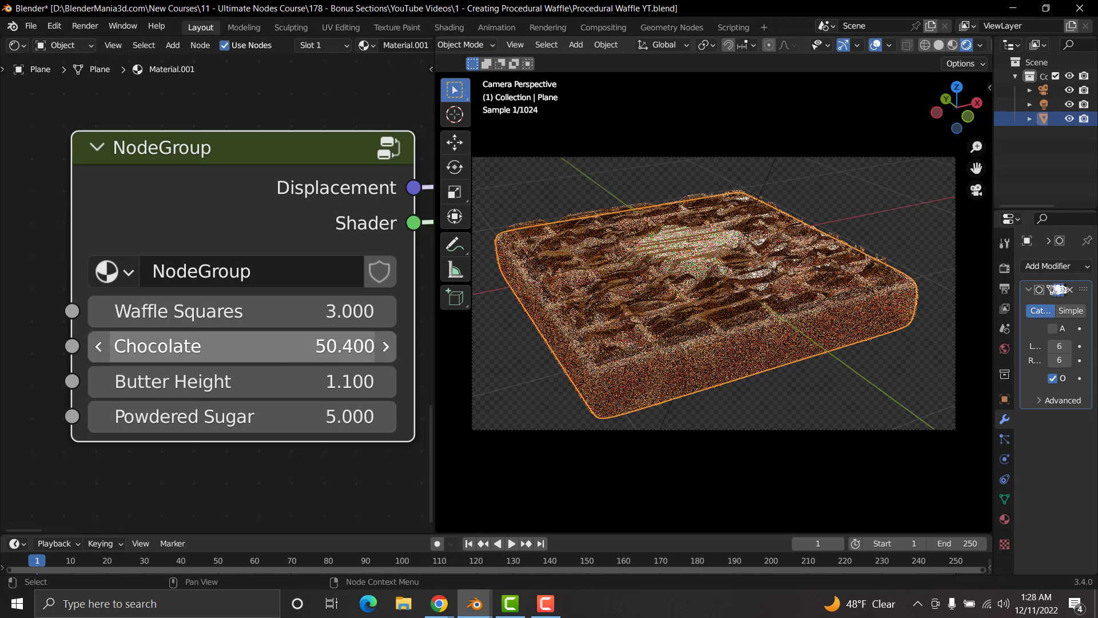
{"action": "left_click", "coordinate": [243, 346]}
{"action": "type", "text": "10"}
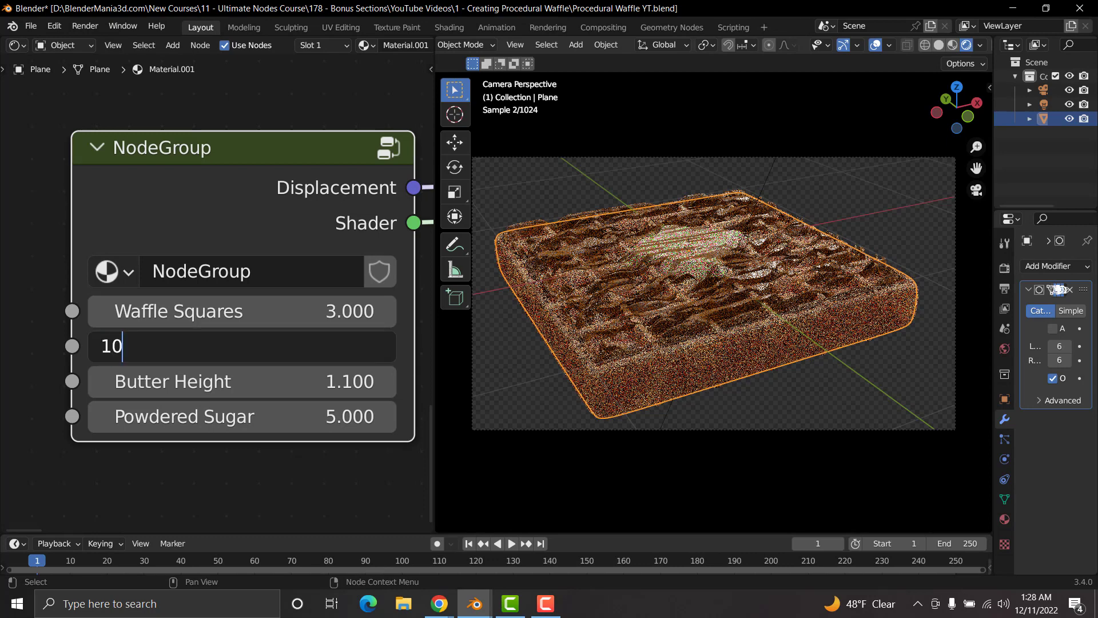
{"action": "key", "text": "Return"}
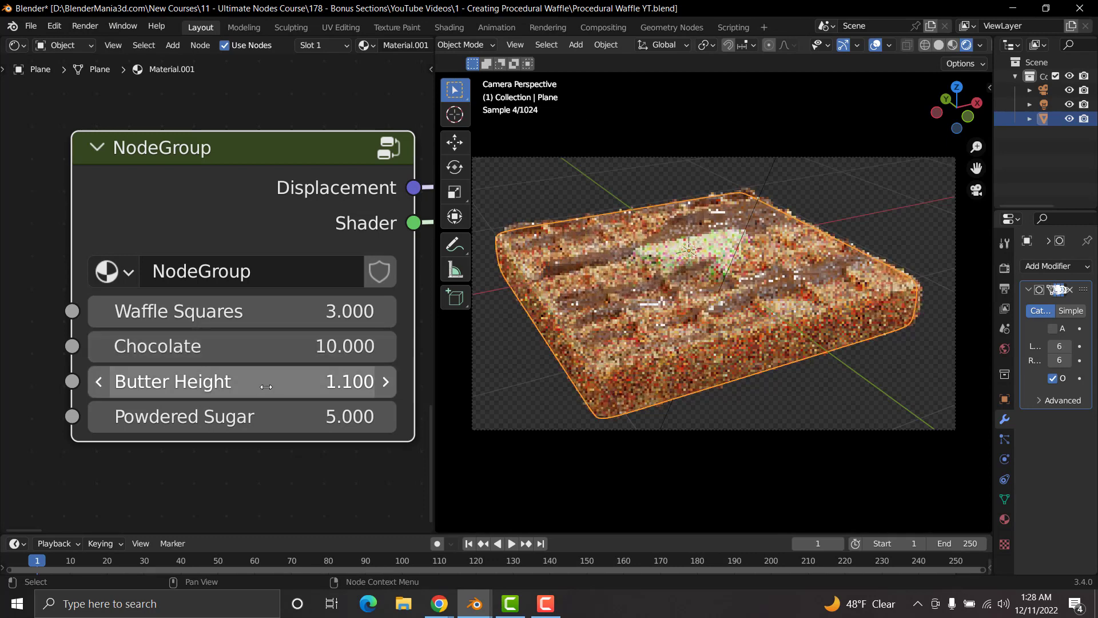
Step: Raise the NodeGroup's Butter Height input to 5.5 to test its effect on the butter
{"action": "left_click_drag", "start_coordinate": [245, 385], "coordinate": [246, 385]}
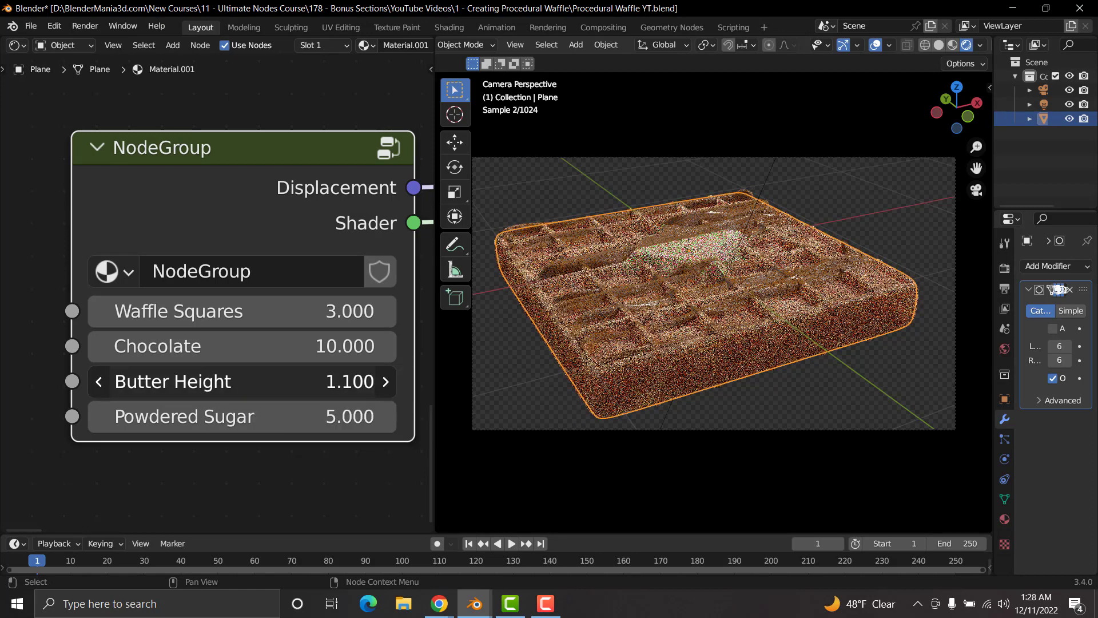
{"action": "left_click_drag", "start_coordinate": [246, 386], "coordinate": [497, 386]}
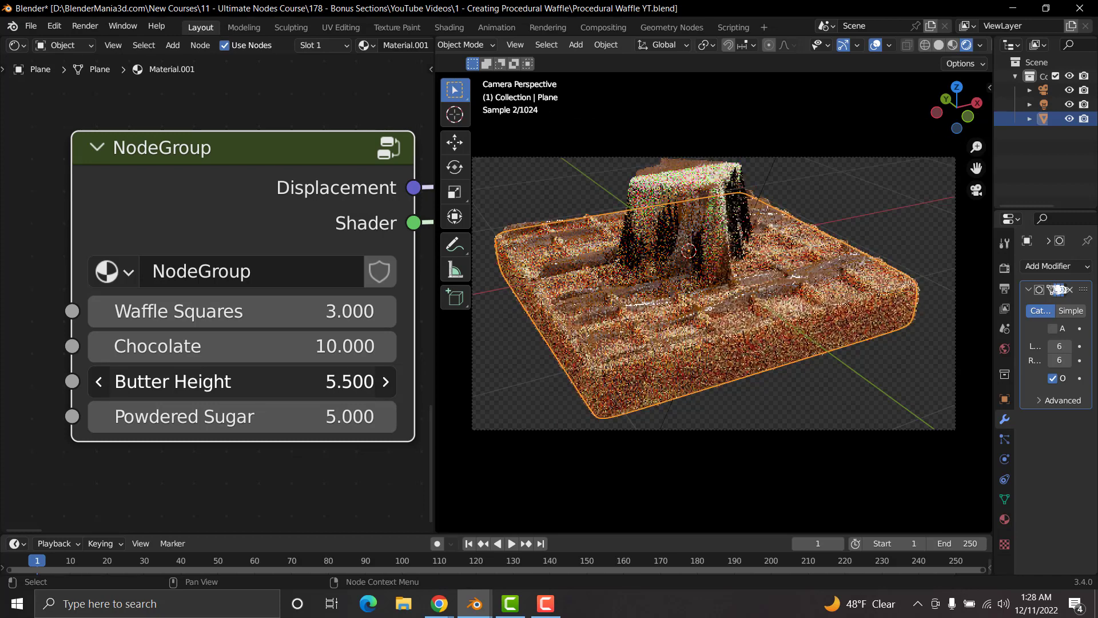
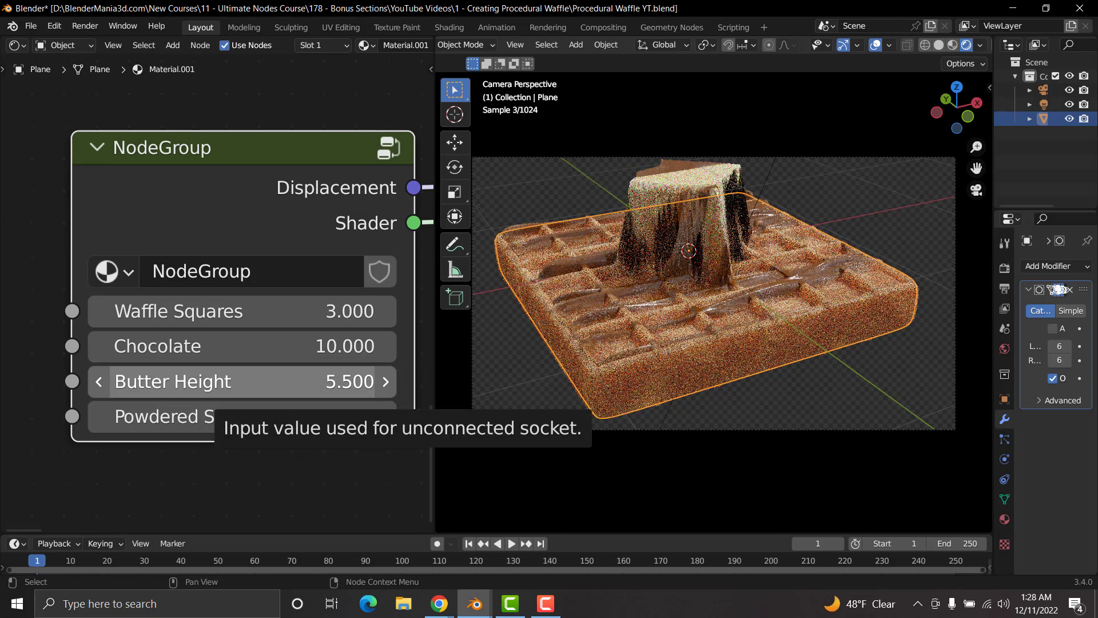
Step: Set the NodeGroup's Butter Height input to 1 and fine-tune it to 1.13
{"action": "left_click", "coordinate": [254, 381]}
{"action": "type", "text": "1"}
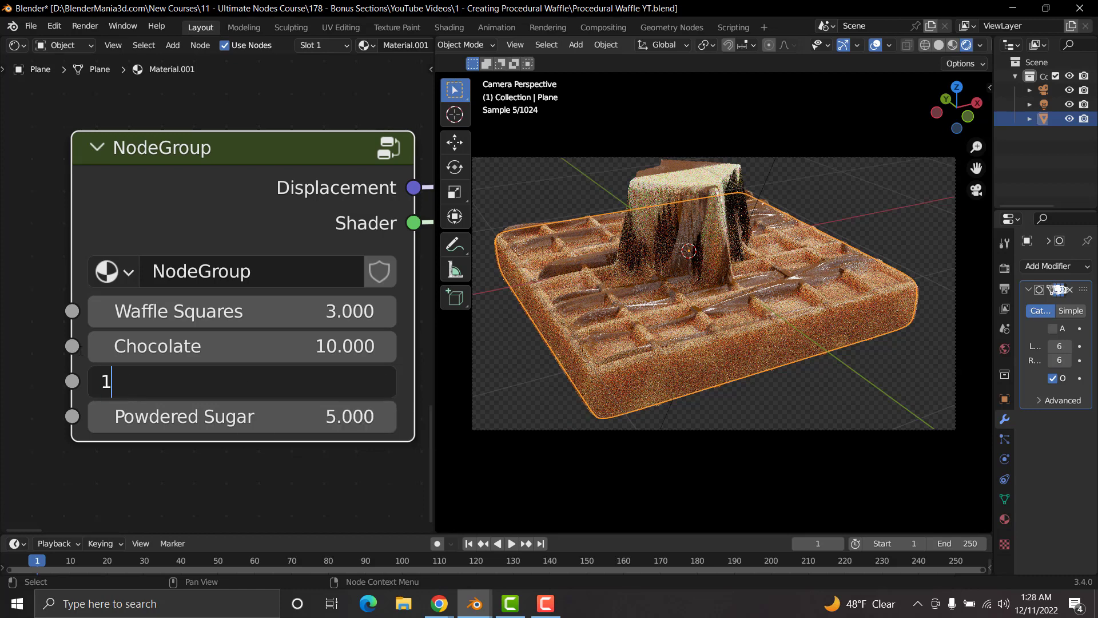
{"action": "key", "text": "Return"}
{"action": "mouse_move", "coordinate": [255, 381]}
{"action": "left_mouse_down"}
{"action": "mouse_move", "coordinate": [227, 381]}
{"action": "mouse_move", "coordinate": [262, 381]}
{"action": "left_mouse_up"}
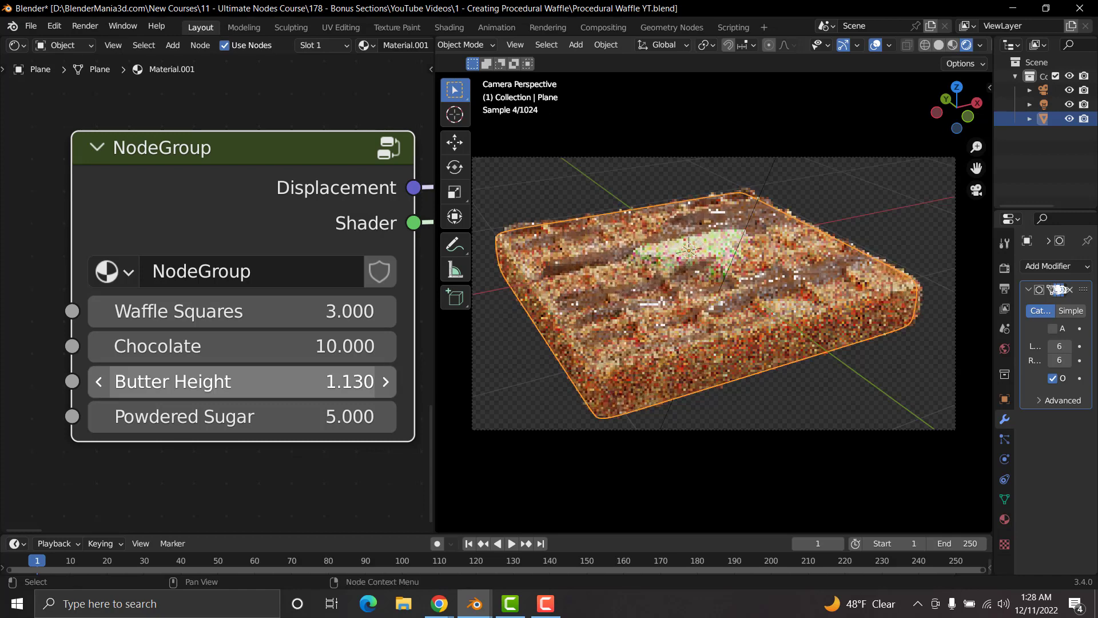
Step: Test the NodeGroup's Powdered Sugar input at 0 and at 20, and set it back to 5
{"action": "left_click", "coordinate": [254, 416]}
{"action": "type", "text": "0"}
{"action": "key", "text": "Return"}
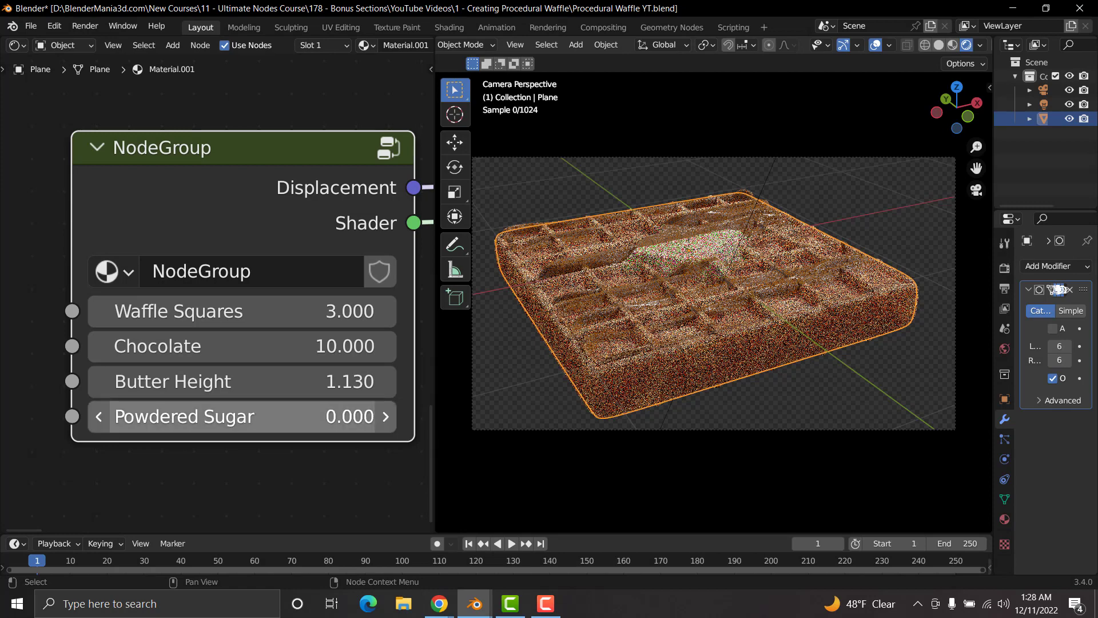
{"action": "left_click", "coordinate": [254, 417]}
{"action": "type", "text": "20"}
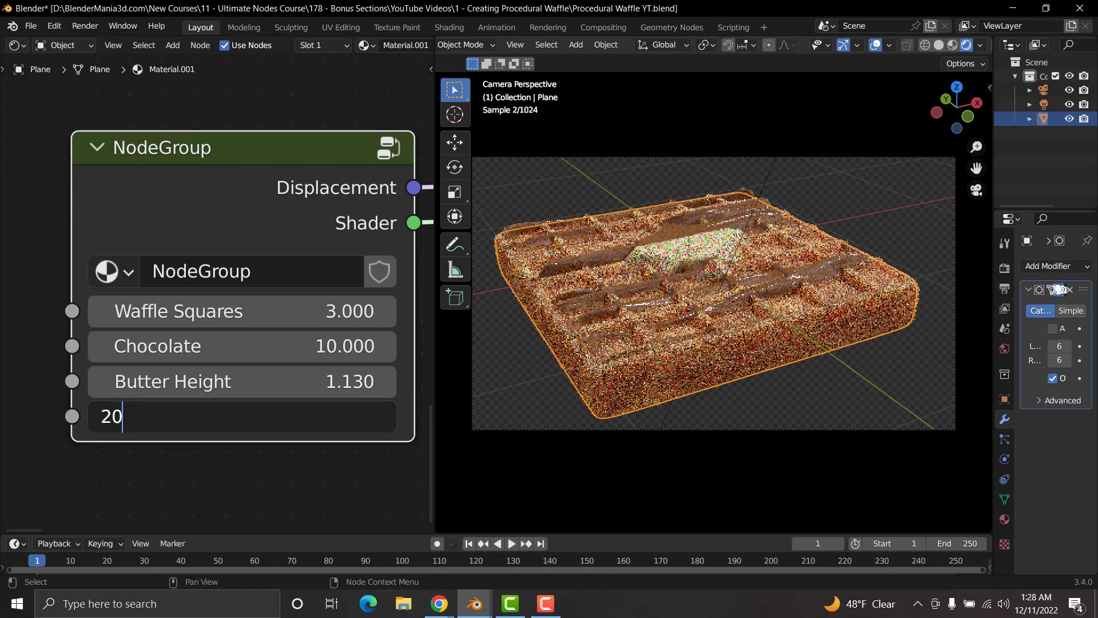
{"action": "key", "text": "Return"}
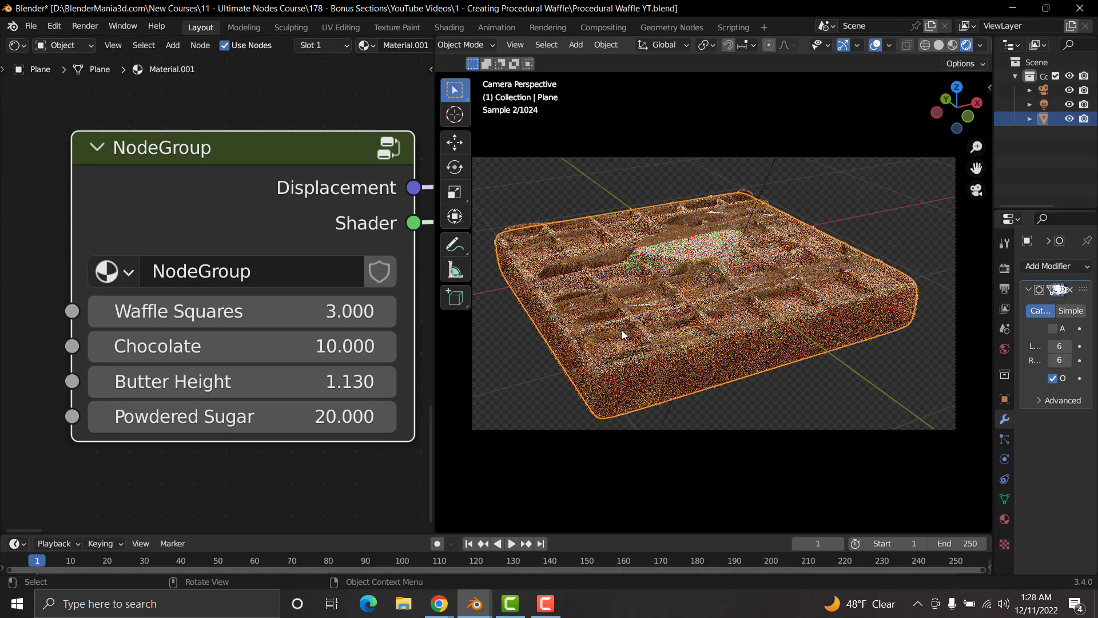
{"action": "left_click", "coordinate": [293, 417]}
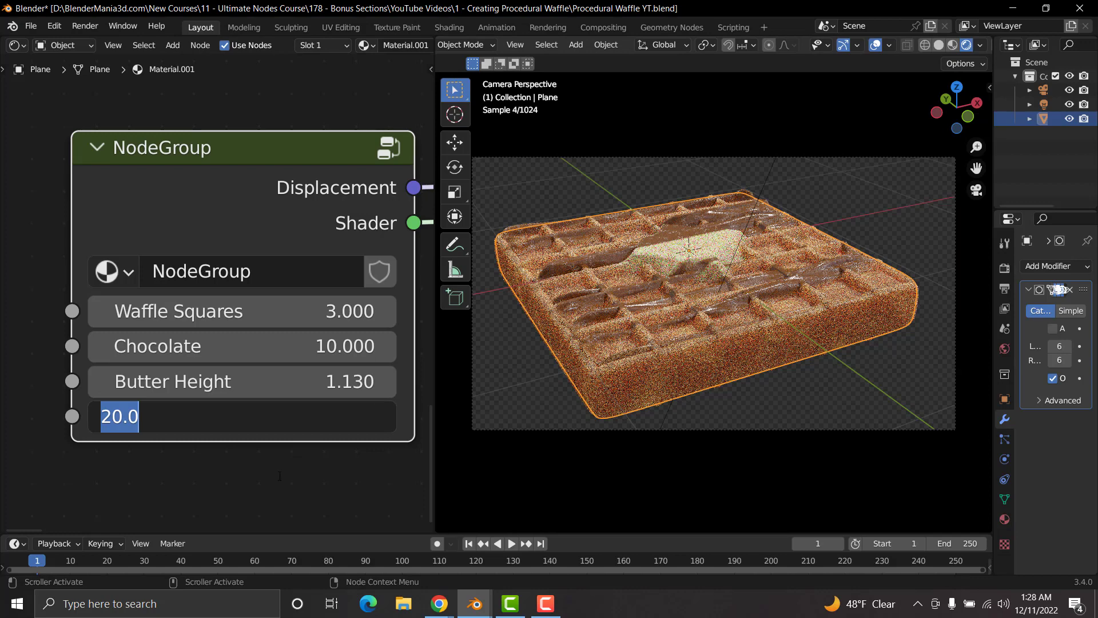
{"action": "type", "text": "5"}
{"action": "key", "text": "Return"}
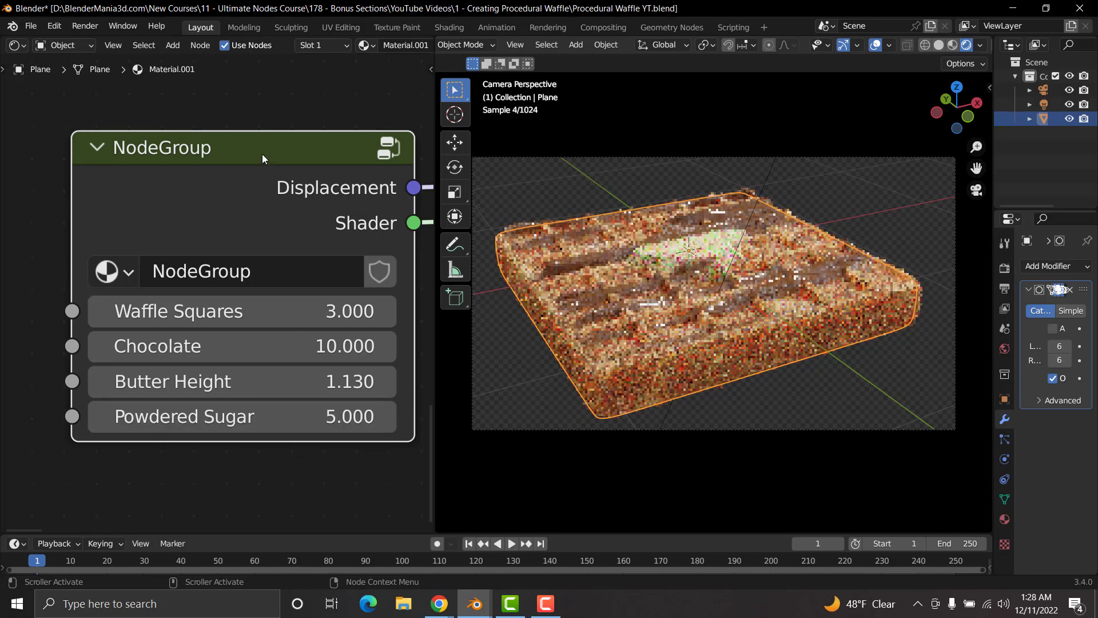
Step: Inside the node group, set the powdered sugar ColorRamp's white stop to about 0.593 and its black stop to about 0.538
{"action": "key", "text": "Tab"}
{"action": "scroll", "coordinate": [311, 322], "scroll_direction": "down", "scroll_amount": 4}
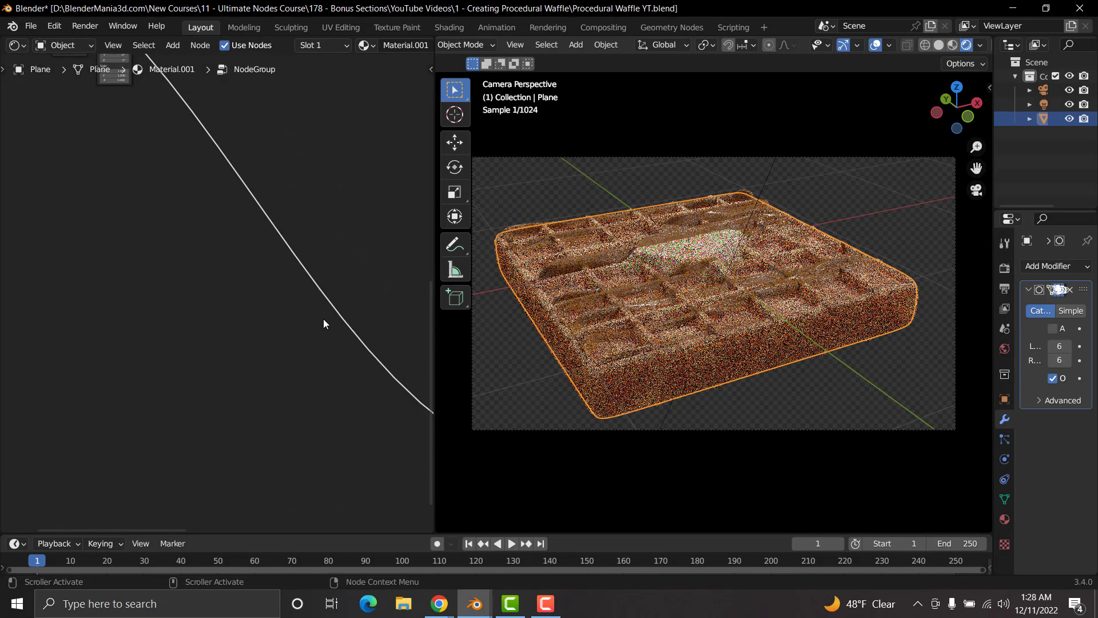
{"action": "scroll", "coordinate": [325, 325], "scroll_direction": "down", "scroll_amount": 5}
{"action": "middle_click_drag", "start_coordinate": [368, 336], "coordinate": [327, 296]}
{"action": "scroll", "coordinate": [258, 289], "scroll_direction": "up", "scroll_amount": 3}
{"action": "scroll", "coordinate": [286, 300], "scroll_direction": "up", "scroll_amount": 5}
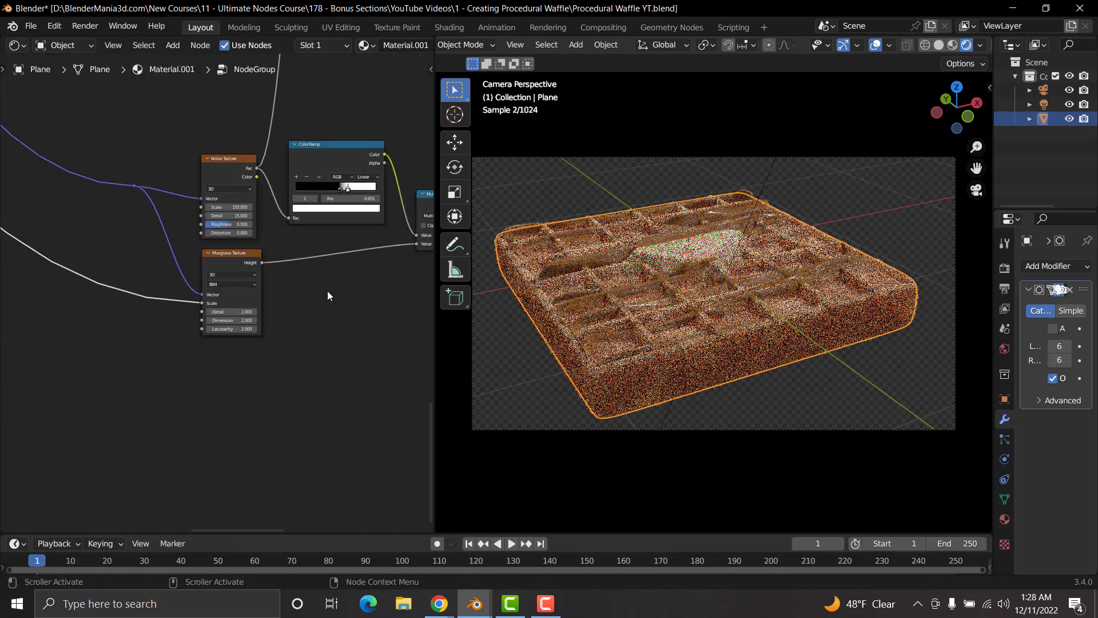
{"action": "scroll", "coordinate": [329, 291], "scroll_direction": "up", "scroll_amount": 6}
{"action": "middle_click_drag", "start_coordinate": [426, 192], "coordinate": [190, 383]}
{"action": "scroll", "coordinate": [290, 335], "scroll_direction": "up", "scroll_amount": 9}
{"action": "mouse_move", "coordinate": [201, 295]}
{"action": "left_mouse_down"}
{"action": "mouse_move", "coordinate": [187, 296]}
{"action": "mouse_move", "coordinate": [212, 298]}
{"action": "left_mouse_up"}
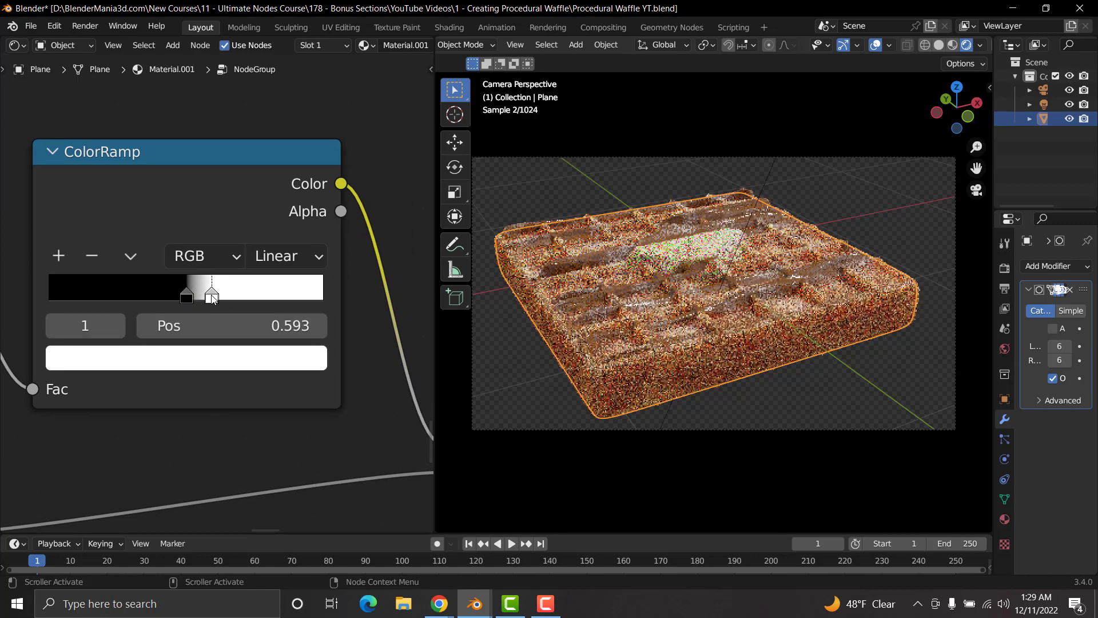
{"action": "left_click_drag", "start_coordinate": [186, 296], "coordinate": [198, 301]}
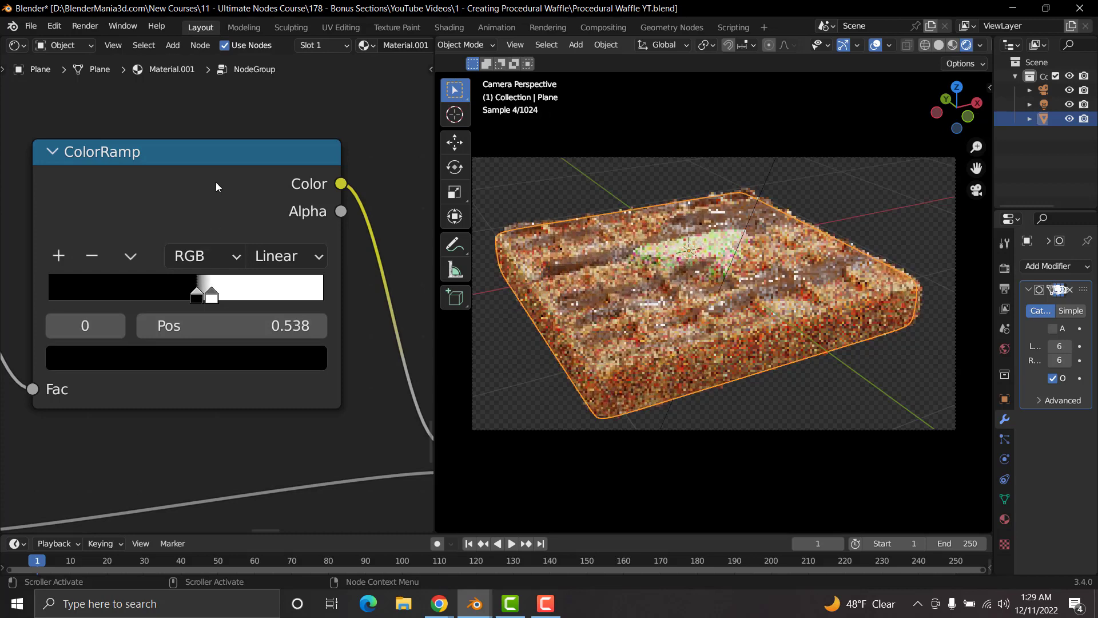
Step: Preview the powdered sugar mask on the waffle at the ColorRamp and at the Multiply node after it
{"action": "left_click", "coordinate": [217, 157], "text": "ctrl+shift"}
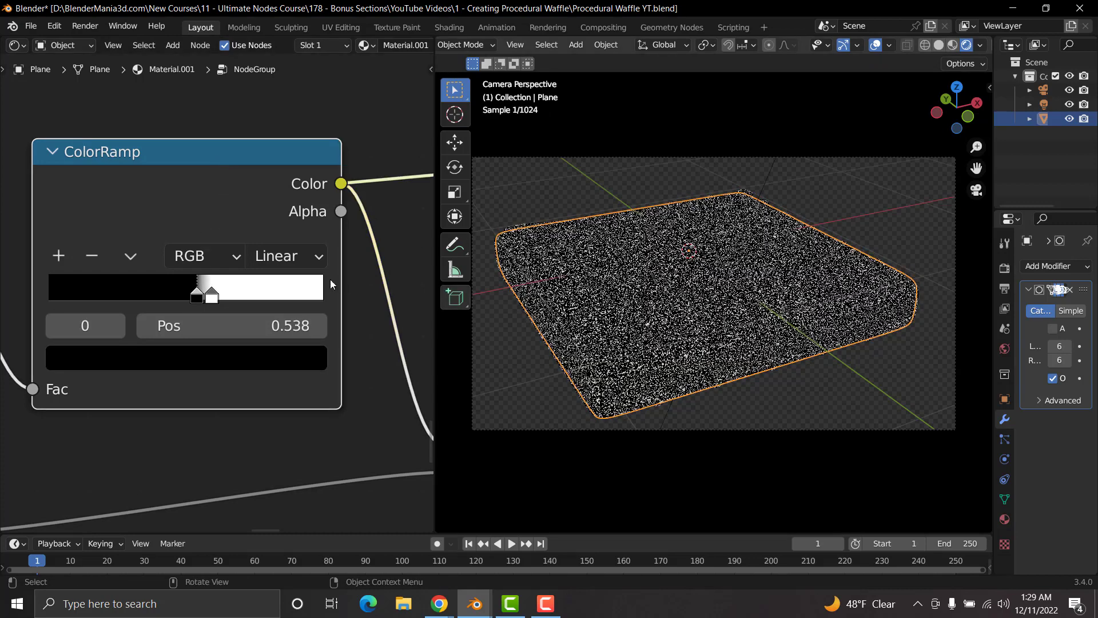
{"action": "scroll", "coordinate": [350, 310], "scroll_direction": "down", "scroll_amount": 7}
{"action": "middle_click_drag", "start_coordinate": [360, 294], "coordinate": [210, 290]}
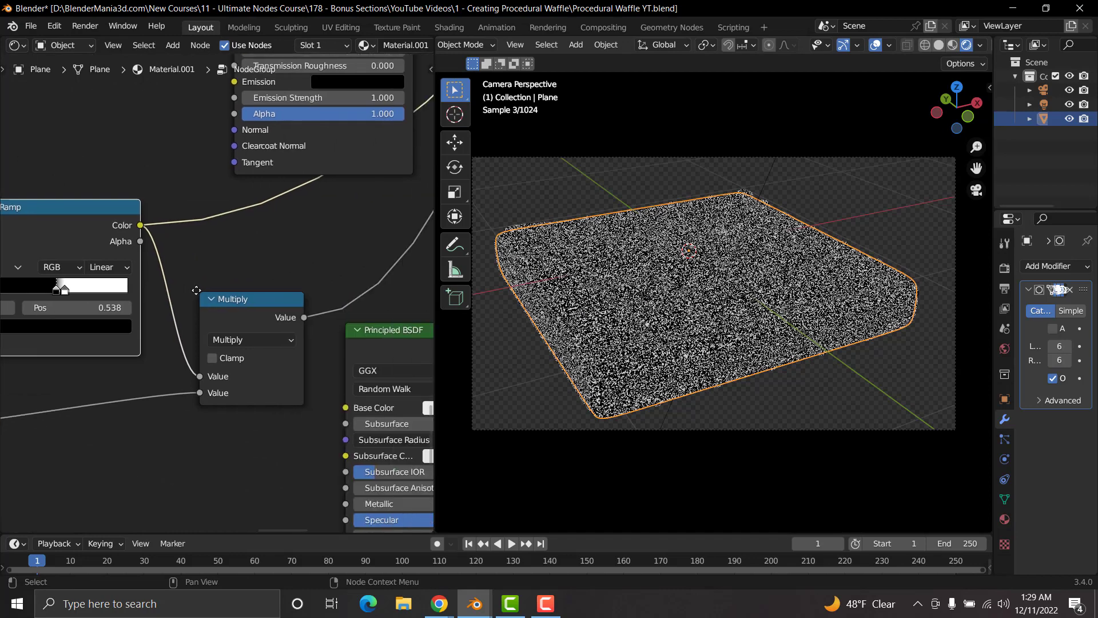
{"action": "left_click", "coordinate": [232, 299], "text": "ctrl+shift"}
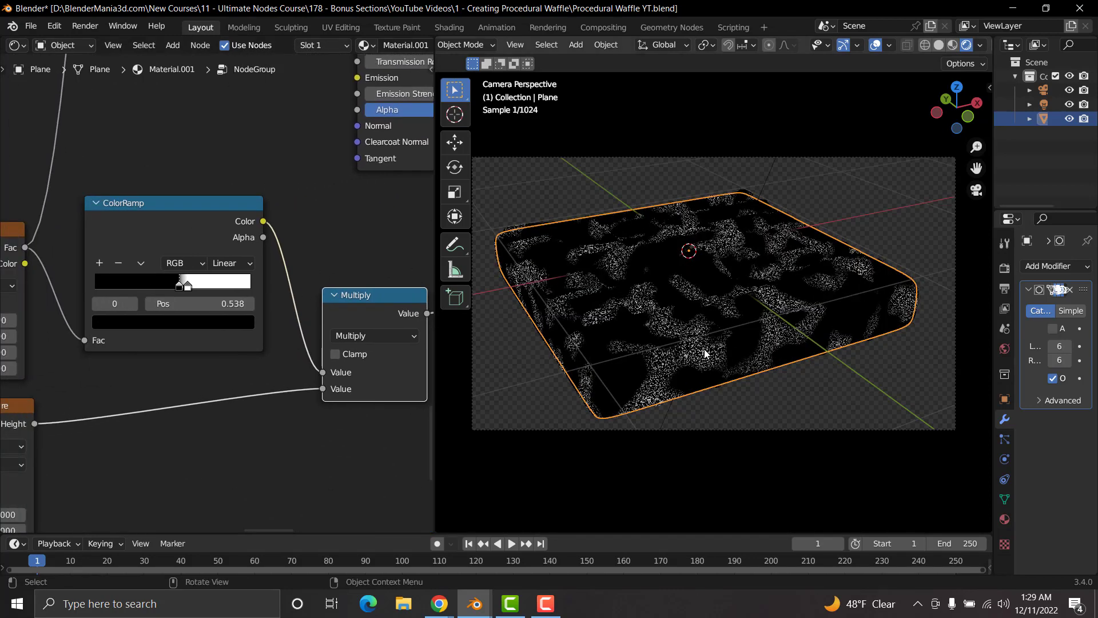
Step: Move the powdered sugar ColorRamp's black stop to about 0.575 while examining the mask up close
{"action": "scroll", "coordinate": [699, 351], "scroll_direction": "up", "scroll_amount": 2}
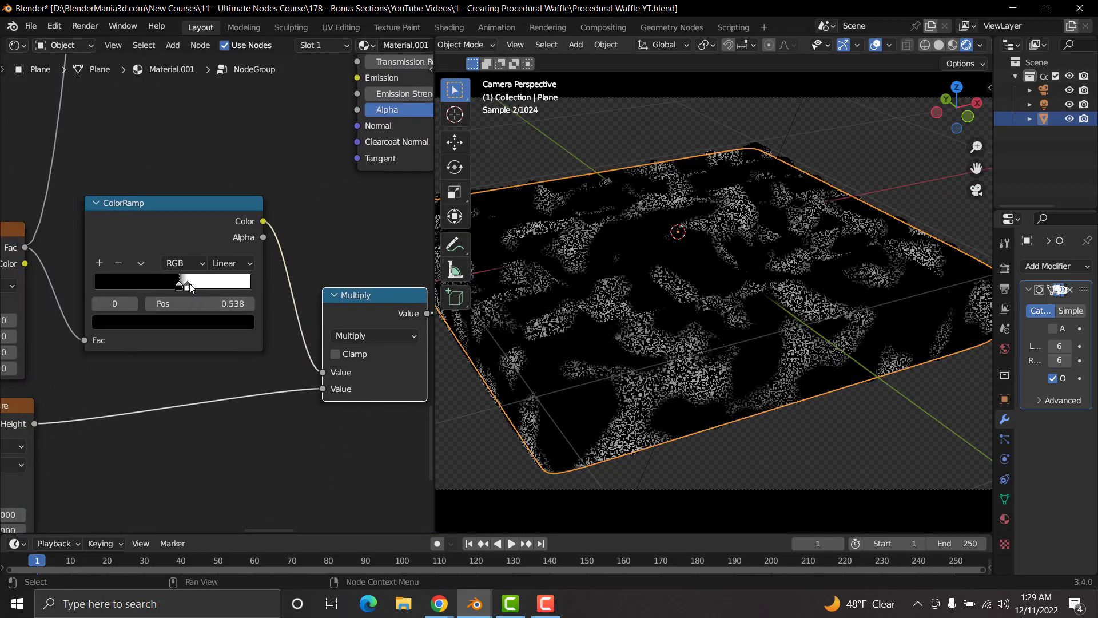
{"action": "left_click_drag", "start_coordinate": [190, 284], "coordinate": [187, 287]}
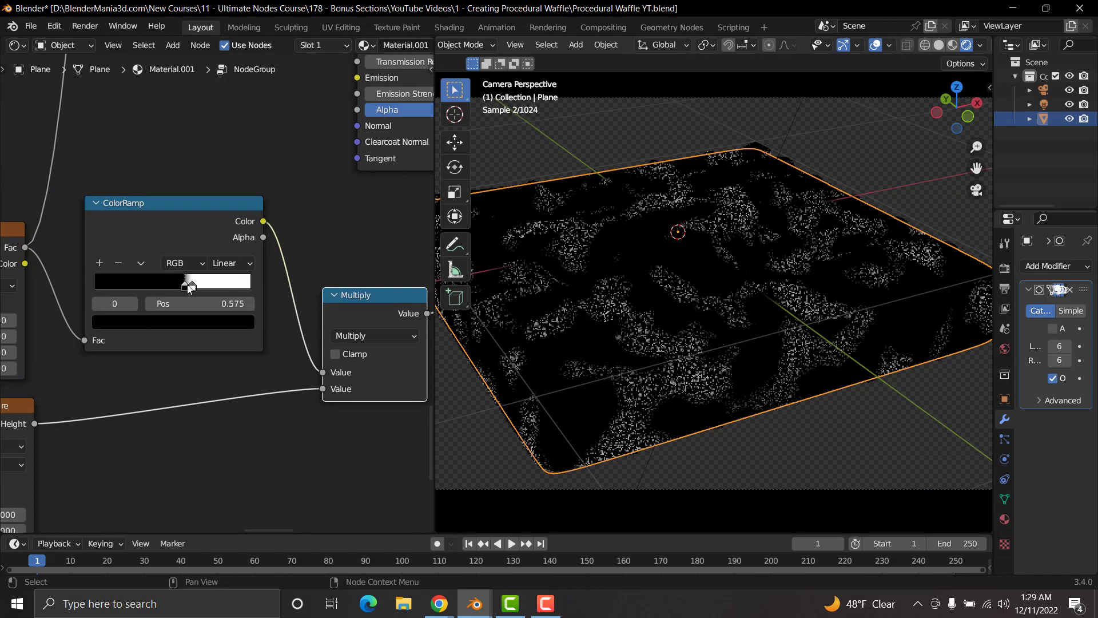
{"action": "scroll", "coordinate": [188, 365], "scroll_direction": "down", "scroll_amount": 7}
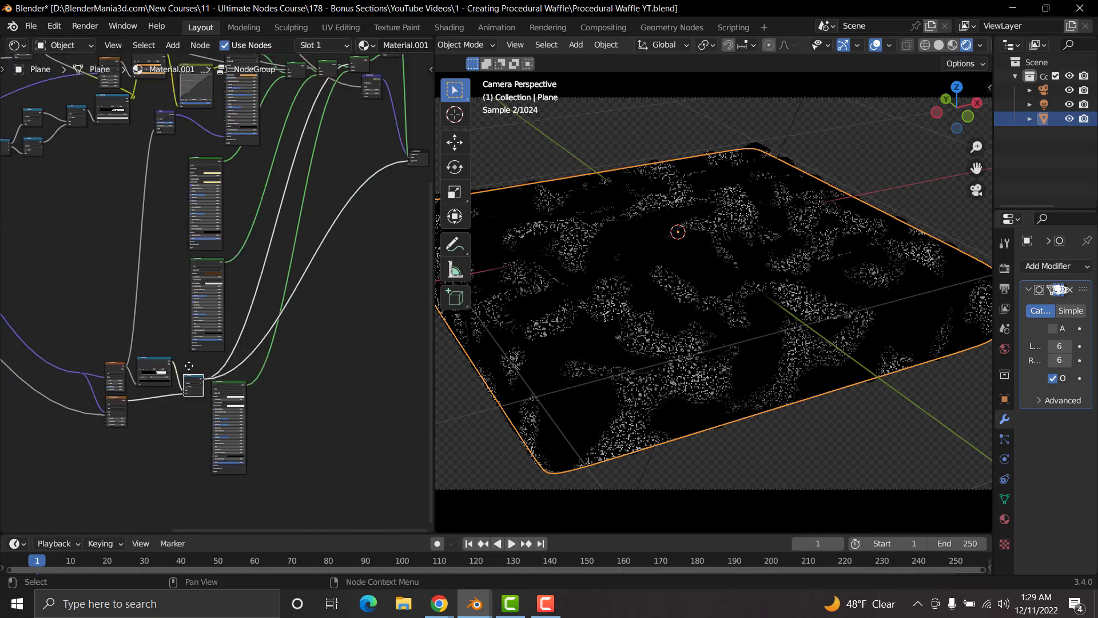
Step: Preview the second-to-last Mix Shader on the waffle and restore the final Mix Shader to the group's output
{"action": "middle_click_drag", "start_coordinate": [189, 365], "coordinate": [47, 513]}
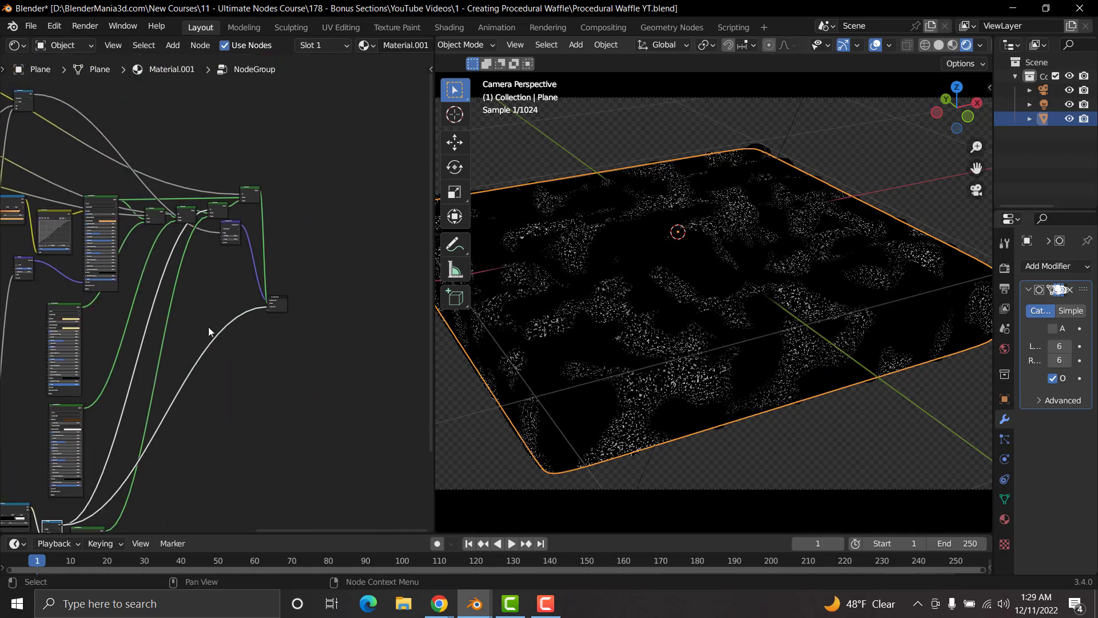
{"action": "left_click", "coordinate": [218, 207], "text": "ctrl+shift"}
{"action": "middle_click_drag", "start_coordinate": [166, 316], "coordinate": [350, 347]}
{"action": "middle_click_drag", "start_coordinate": [43, 310], "coordinate": [249, 349]}
{"action": "middle_click_drag", "start_coordinate": [88, 277], "coordinate": [208, 303]}
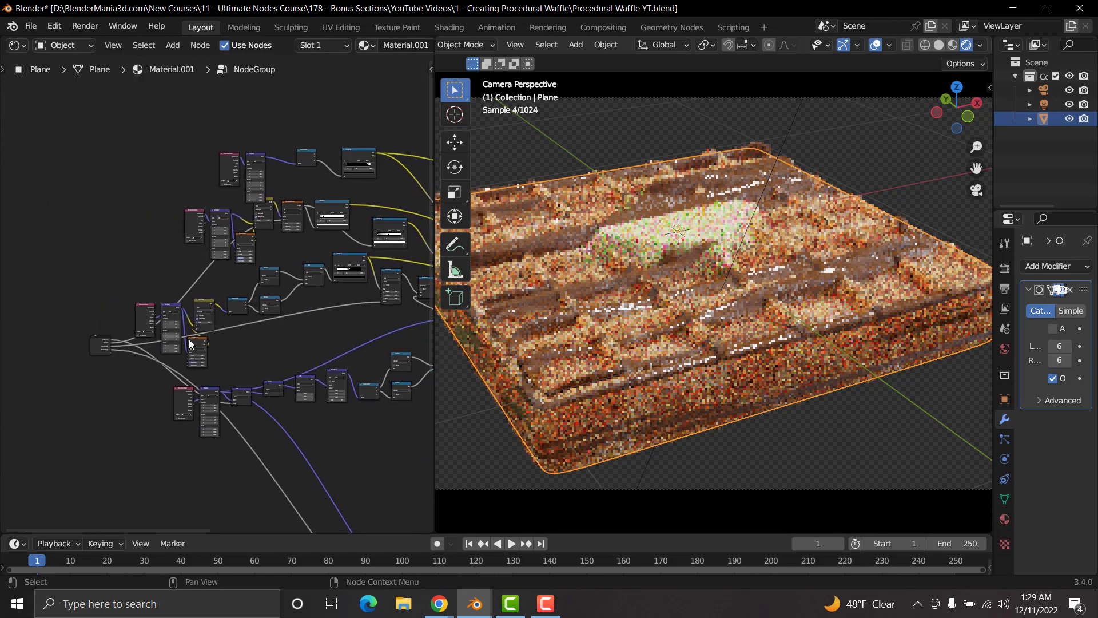
{"action": "scroll", "coordinate": [220, 381], "scroll_direction": "up", "scroll_amount": 1}
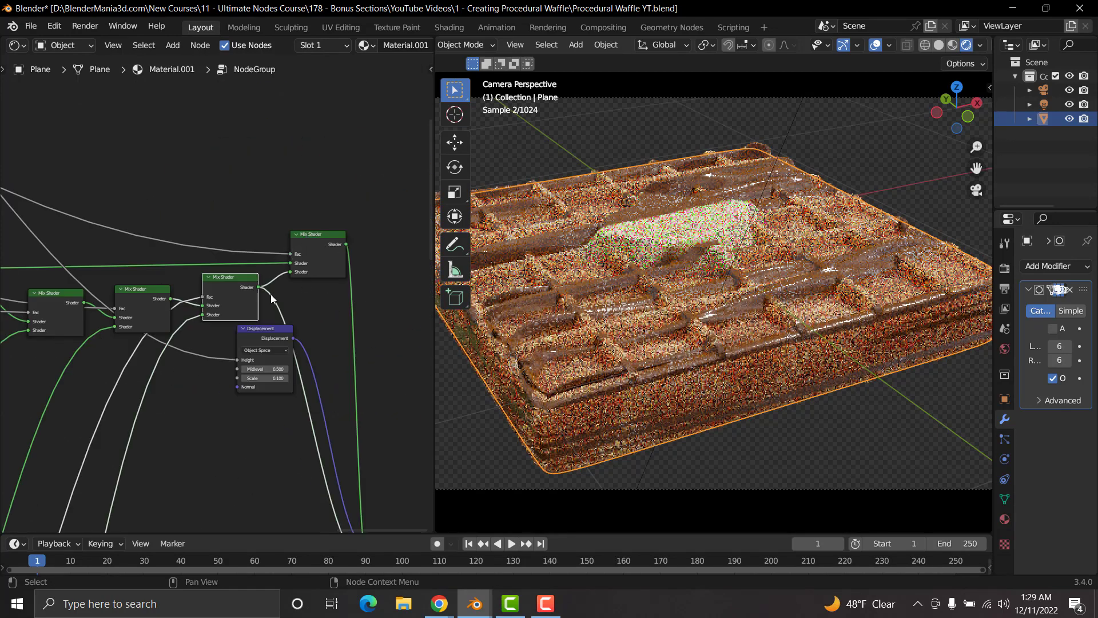
{"action": "left_click", "coordinate": [330, 240], "text": "ctrl+shift"}
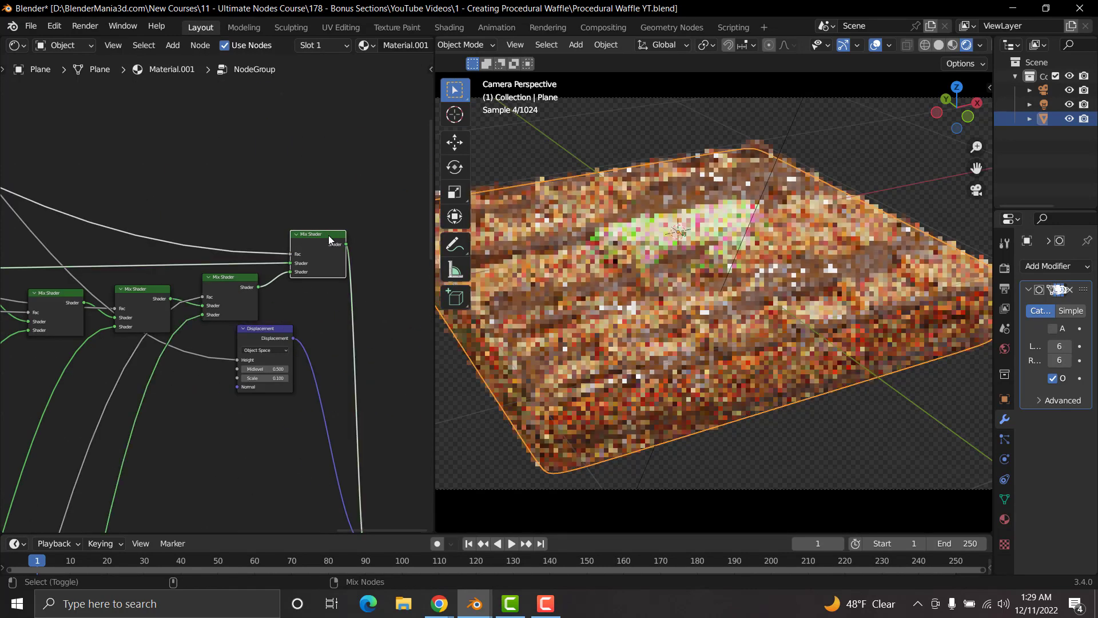
Step: Examine the Waffle group's input node and the Texture Coordinate, Mapping and Noise Texture nodes that place the butter
{"action": "scroll", "coordinate": [245, 298], "scroll_direction": "down", "scroll_amount": 6}
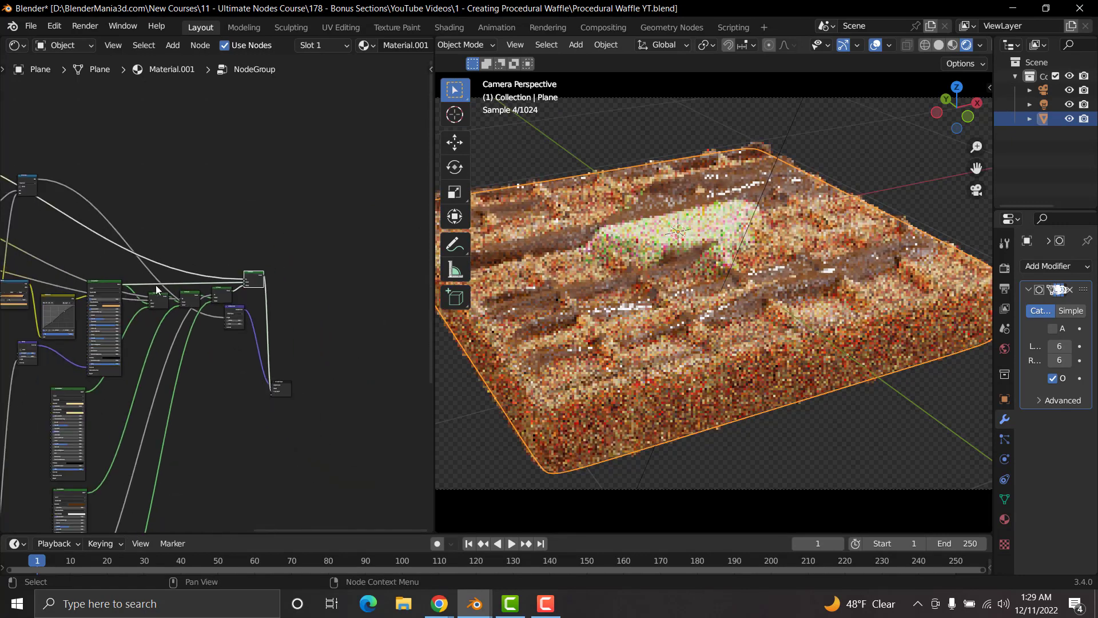
{"action": "scroll", "coordinate": [206, 358], "scroll_direction": "up", "scroll_amount": 5}
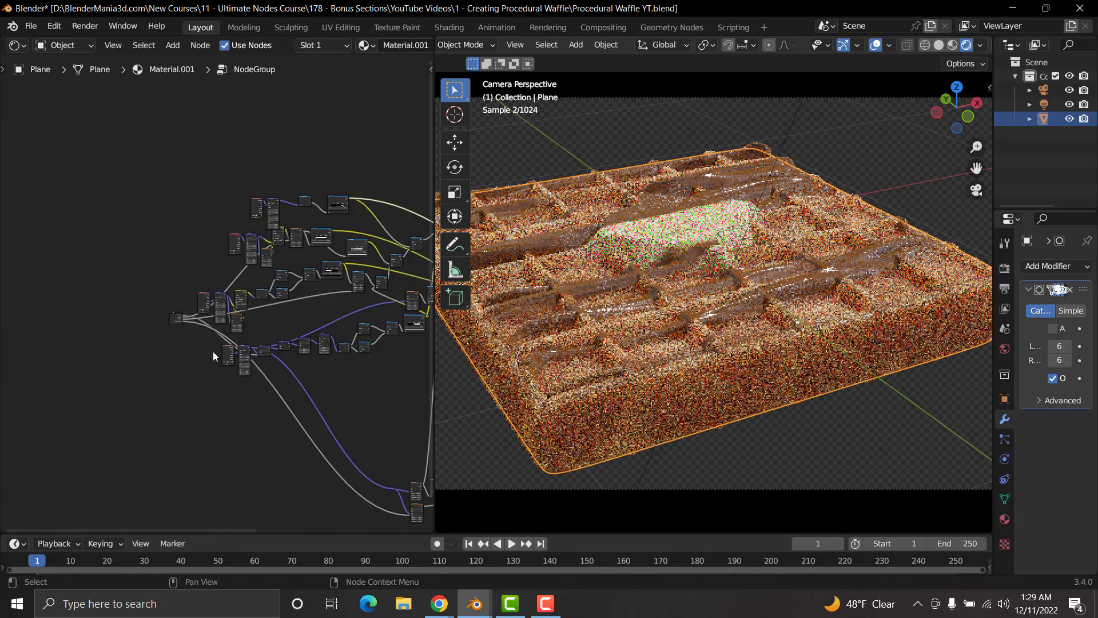
{"action": "scroll", "coordinate": [202, 358], "scroll_direction": "up", "scroll_amount": 2}
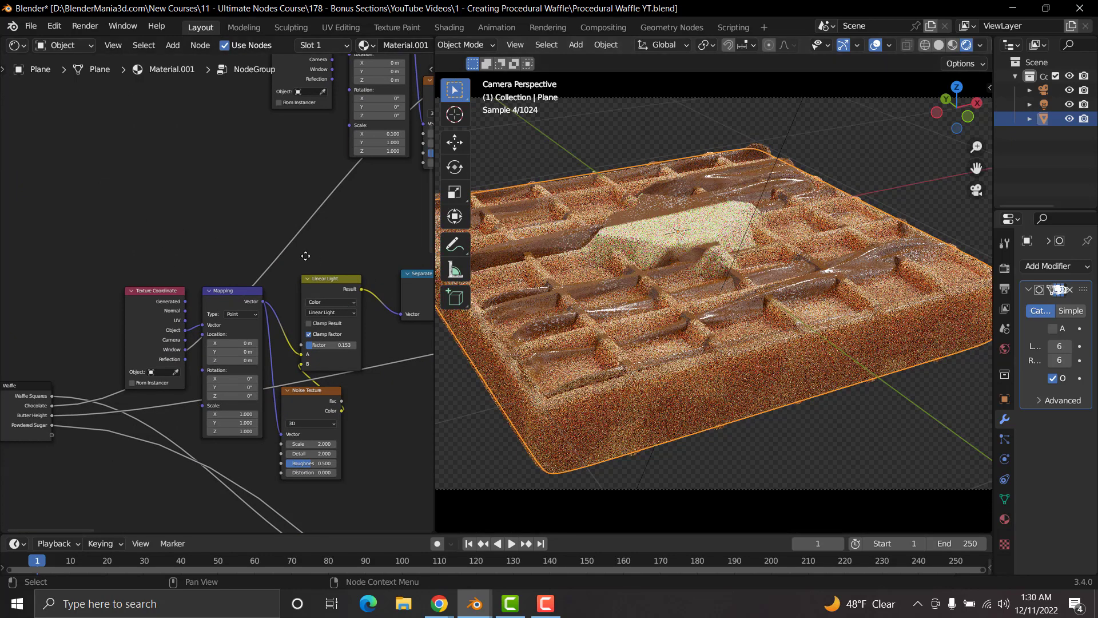
{"action": "middle_click_drag", "start_coordinate": [306, 255], "coordinate": [301, 183]}
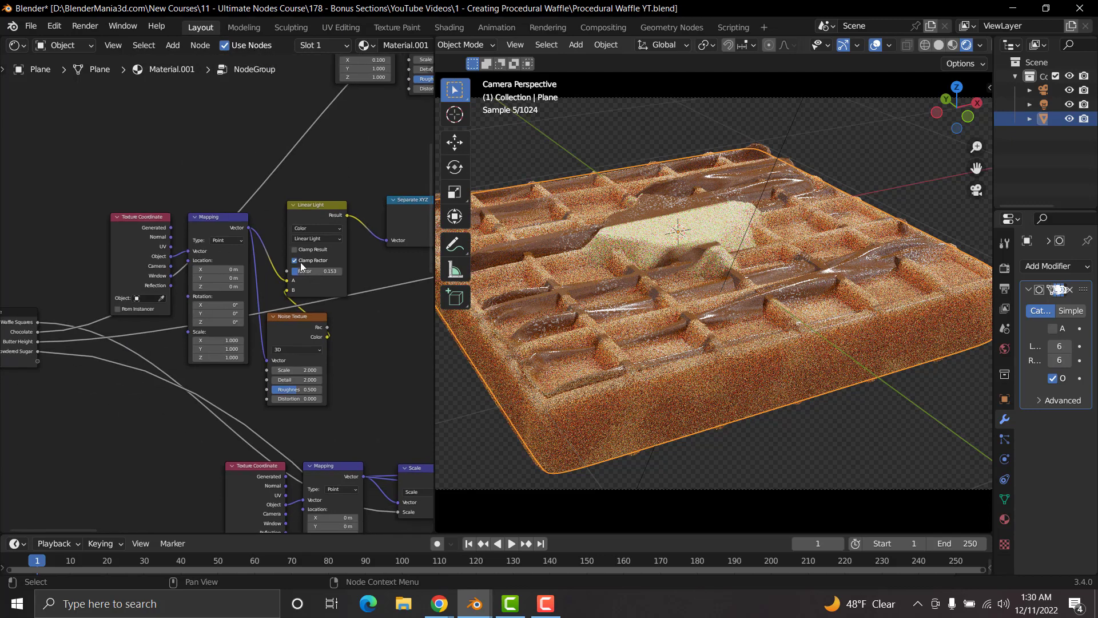
{"action": "scroll", "coordinate": [301, 266], "scroll_direction": "up", "scroll_amount": 4}
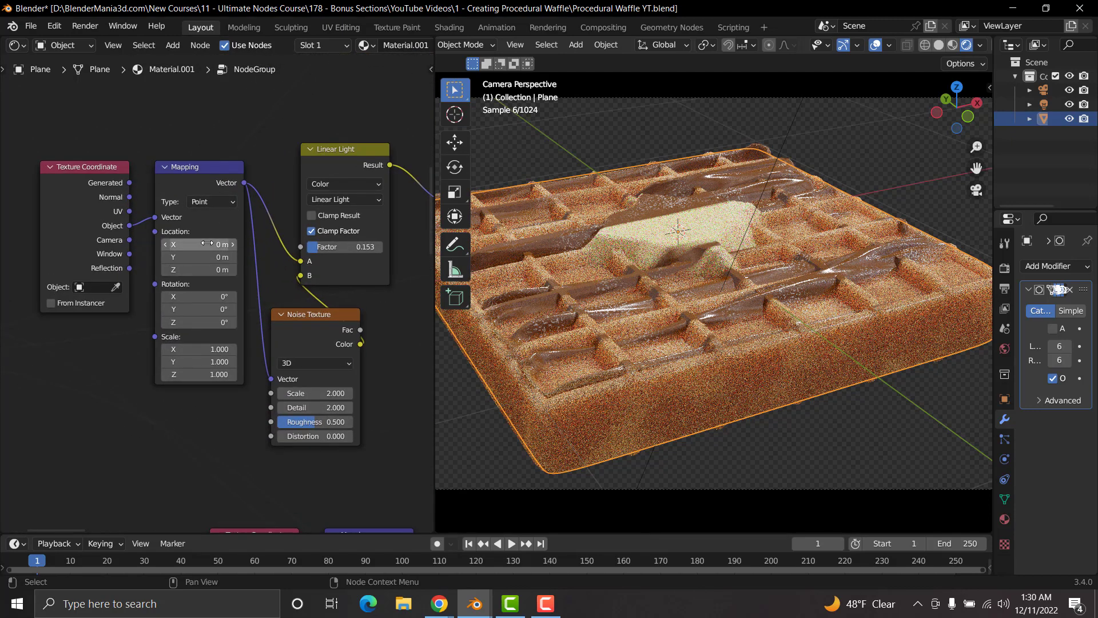
{"action": "scroll", "coordinate": [64, 320], "scroll_direction": "down", "scroll_amount": 3}
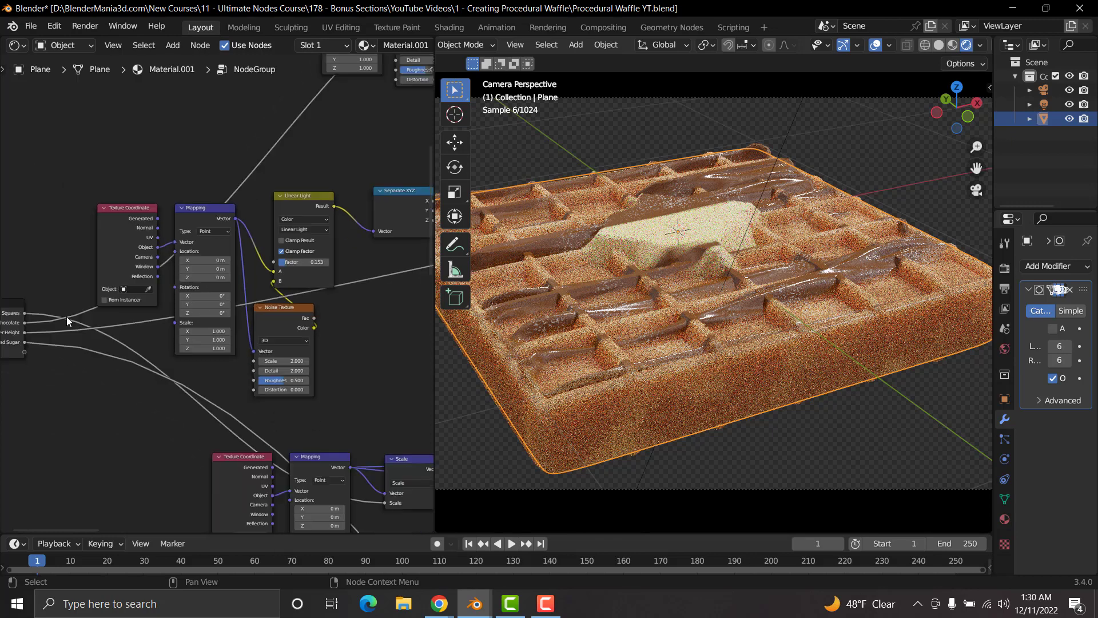
{"action": "scroll", "coordinate": [92, 326], "scroll_direction": "up", "scroll_amount": 4}
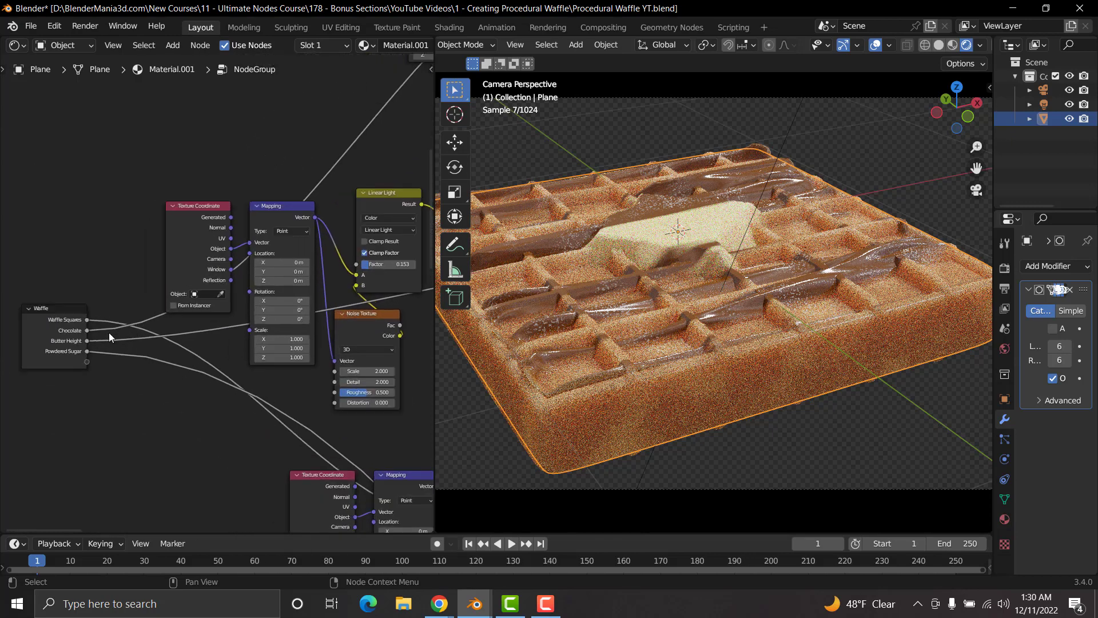
Step: Try shifting the butter with Location X and Y at -7.5 m in its Mapping node, and undo the shift
{"action": "scroll", "coordinate": [279, 280], "scroll_direction": "up", "scroll_amount": 1}
{"action": "middle_click_drag", "start_coordinate": [278, 280], "coordinate": [215, 297]}
{"action": "left_click_drag", "start_coordinate": [215, 273], "coordinate": [54, 290]}
{"action": "key", "text": "shift"}
{"action": "left_click", "coordinate": [224, 246]}
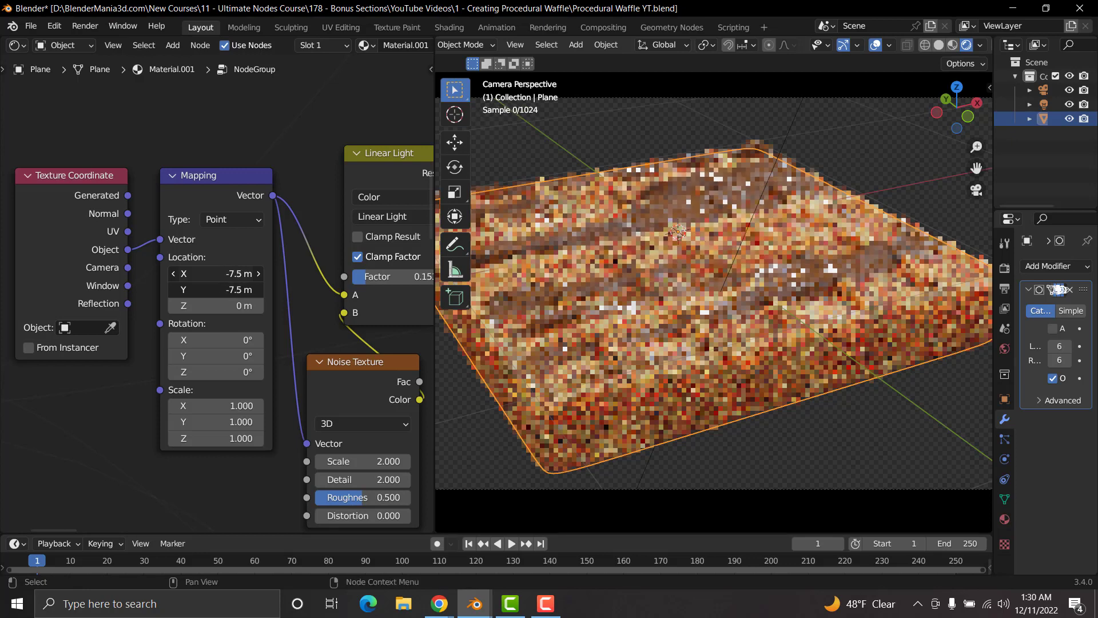
{"action": "key", "text": "ctrl+z"}
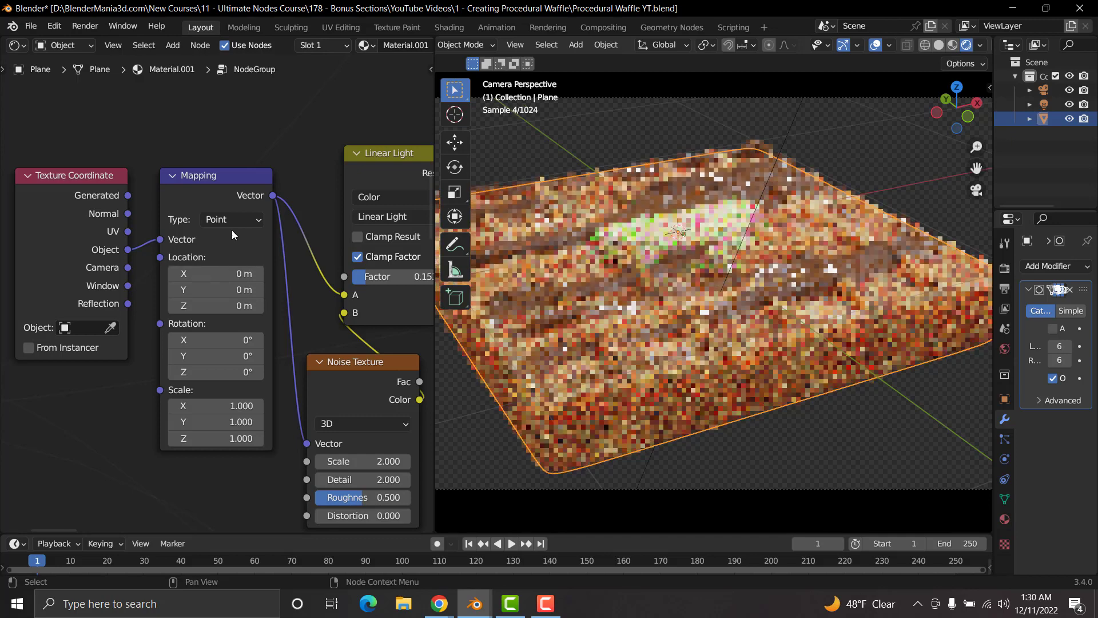
{"action": "middle_click_drag", "start_coordinate": [139, 321], "coordinate": [182, 300]}
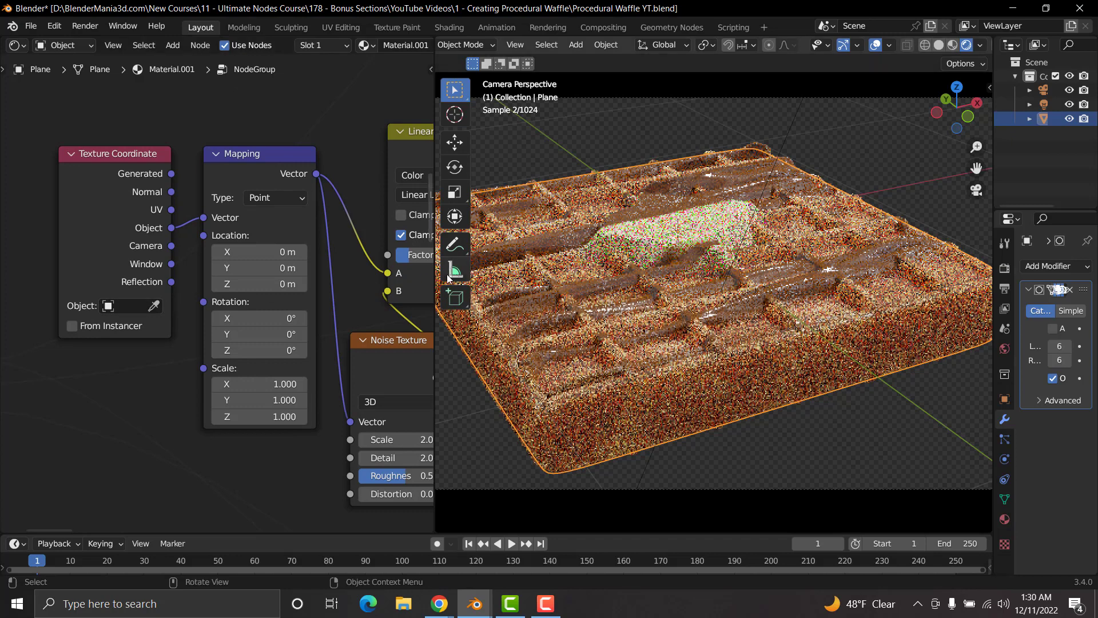
Step: Snap the 3D cursor to the selected waffle and add a Plain Axes empty there
{"action": "key", "text": "shift+s"}
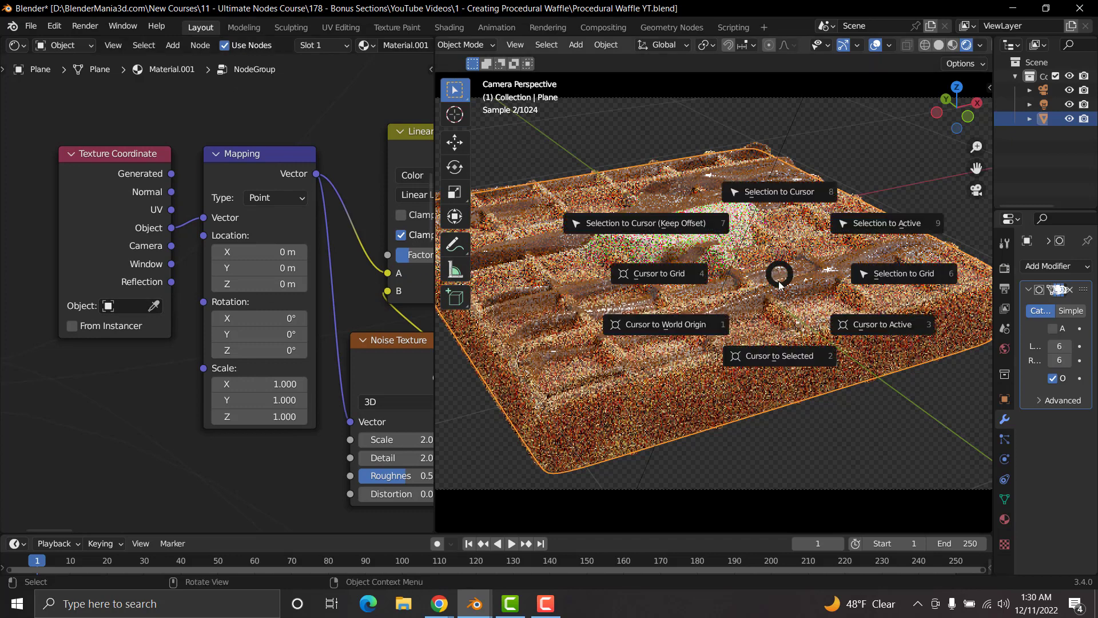
{"action": "left_click", "coordinate": [779, 353]}
{"action": "scroll", "coordinate": [732, 251], "scroll_direction": "down", "scroll_amount": 3}
{"action": "key", "text": "shift+a"}
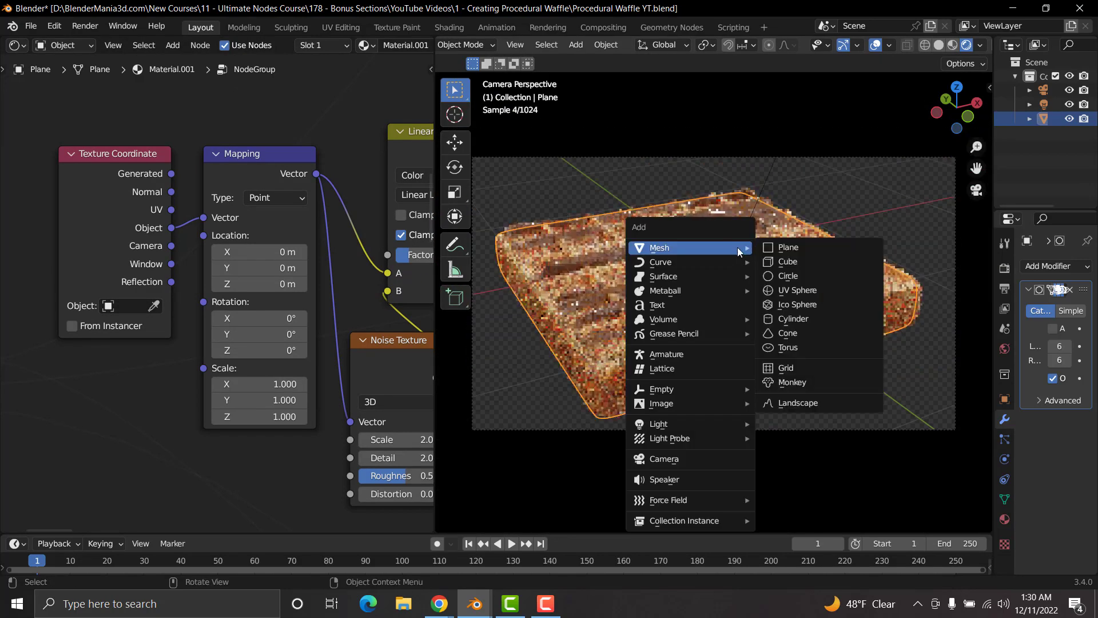
{"action": "mouse_move", "coordinate": [672, 389]}
{"action": "left_click", "coordinate": [788, 388]}
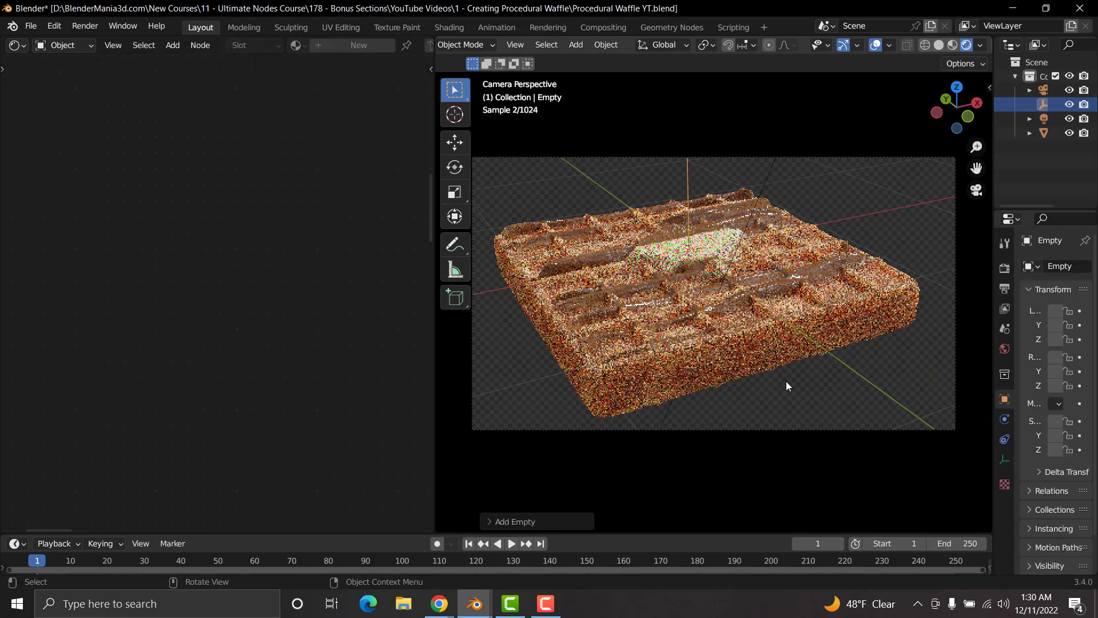
Step: Set the empty's display size to 2 m
{"action": "left_click", "coordinate": [1004, 459]}
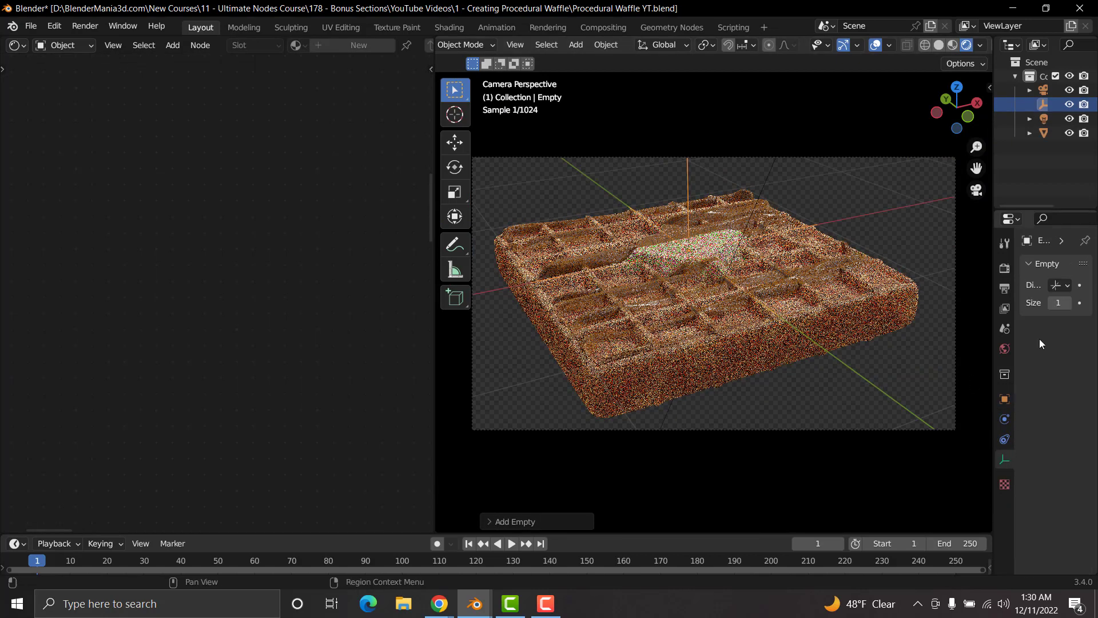
{"action": "left_click", "coordinate": [1059, 303]}
{"action": "type", "text": "2"}
{"action": "key", "text": "Return"}
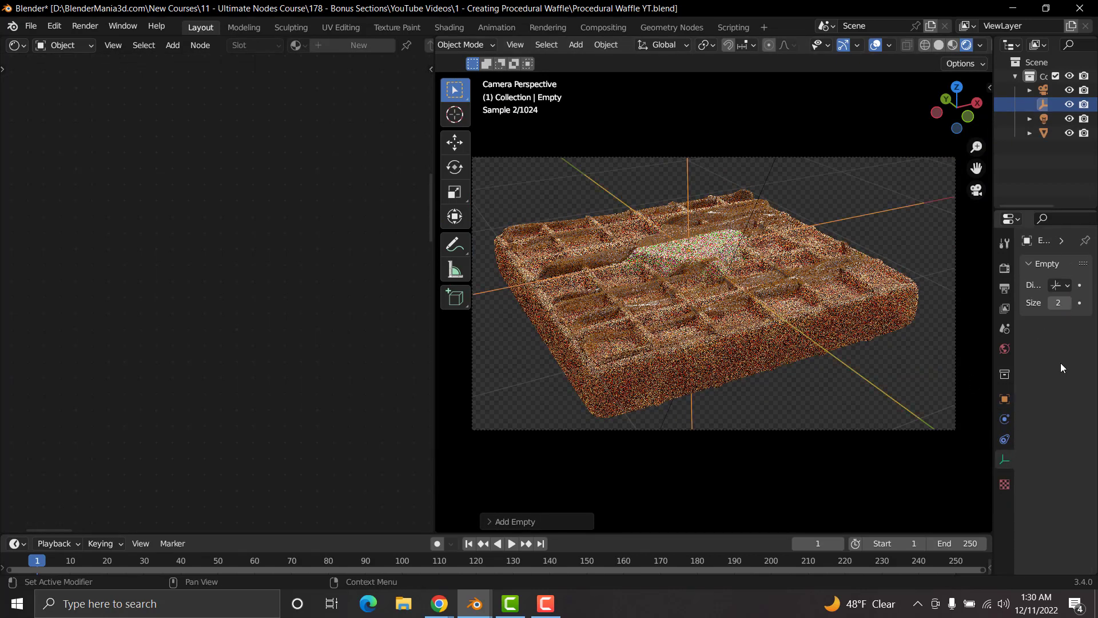
Step: Set the empty as the reference object of the Texture Coordinate node inside the waffle's node group
{"action": "left_click", "coordinate": [614, 302]}
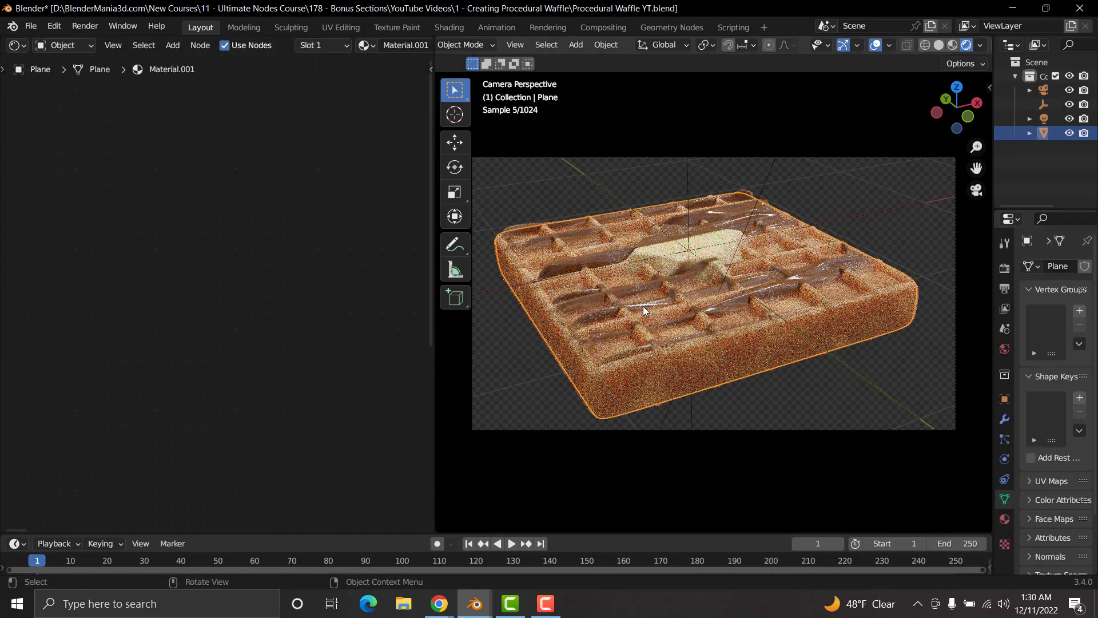
{"action": "key", "text": "Tab"}
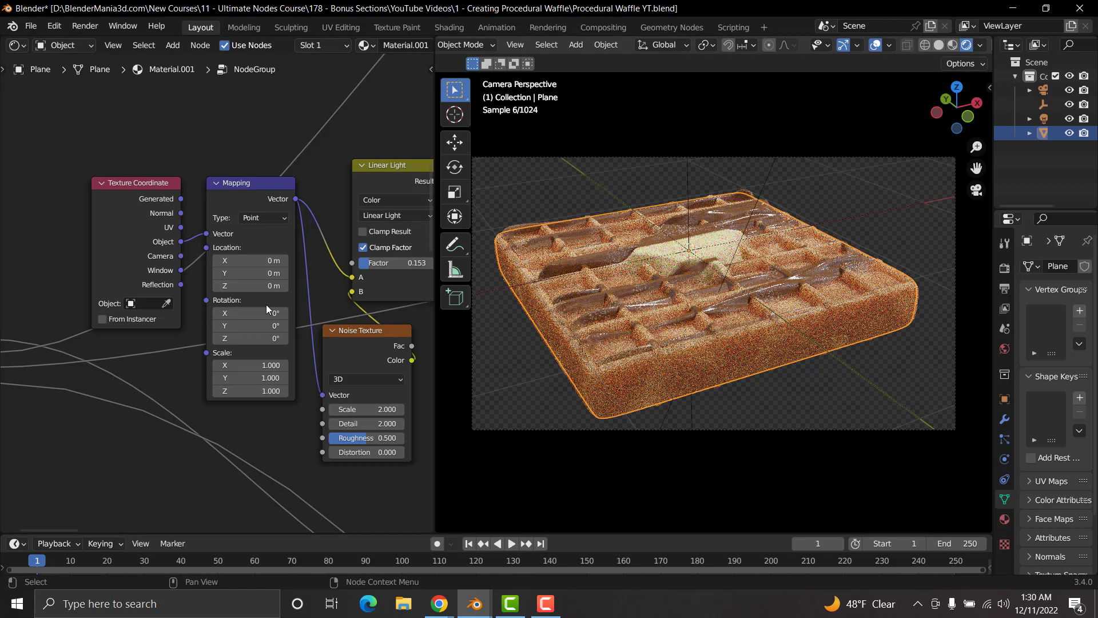
{"action": "scroll", "coordinate": [218, 327], "scroll_direction": "up", "scroll_amount": 2}
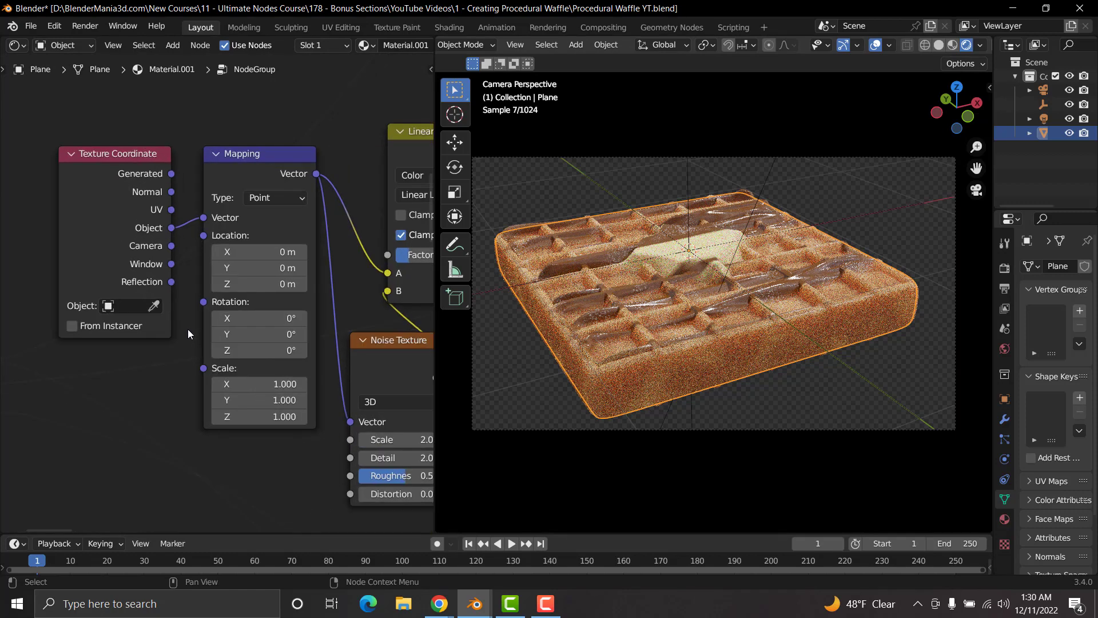
{"action": "scroll", "coordinate": [187, 330], "scroll_direction": "up", "scroll_amount": 2}
{"action": "left_click", "coordinate": [84, 312]}
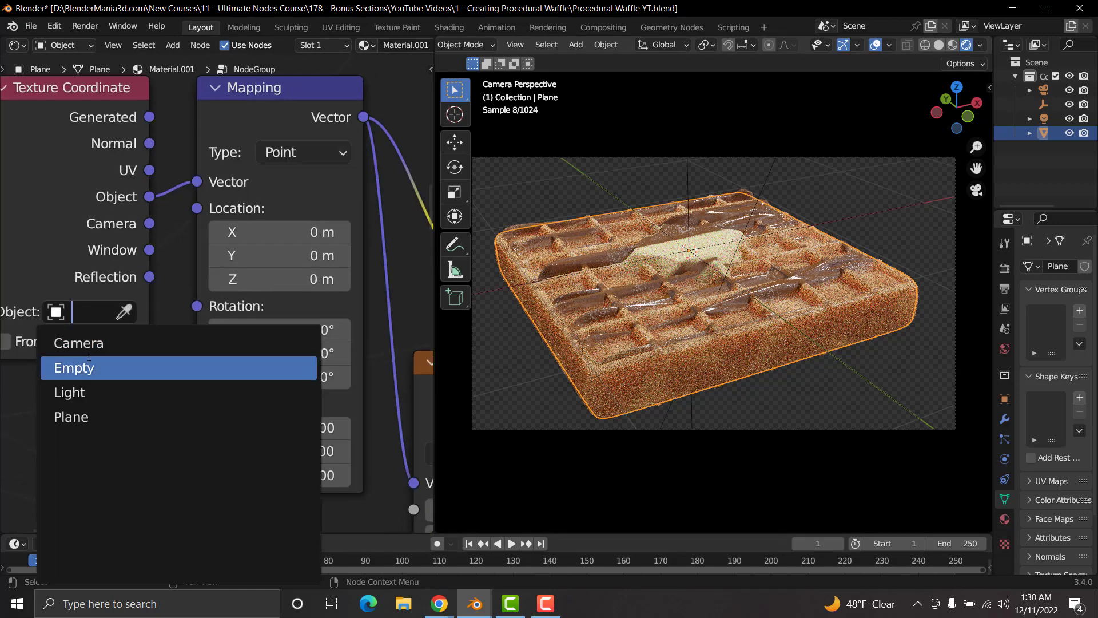
{"action": "left_click", "coordinate": [89, 366]}
{"action": "scroll", "coordinate": [183, 251], "scroll_direction": "down", "scroll_amount": 3}
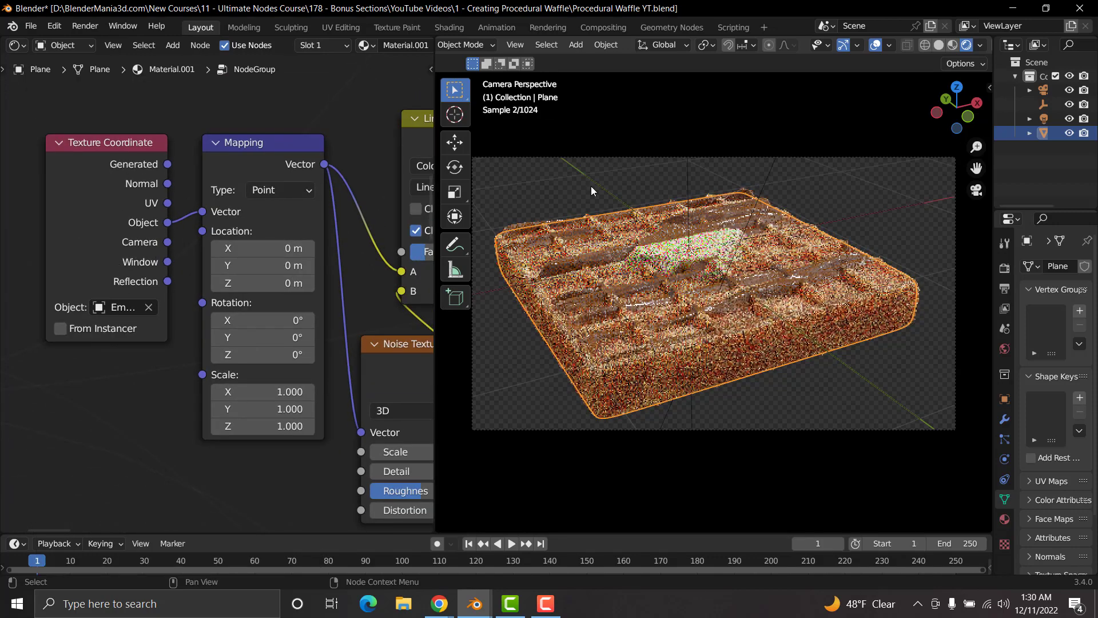
Step: Select the empty and try moving it along X and Y only to shift the butter
{"action": "left_click", "coordinate": [692, 170]}
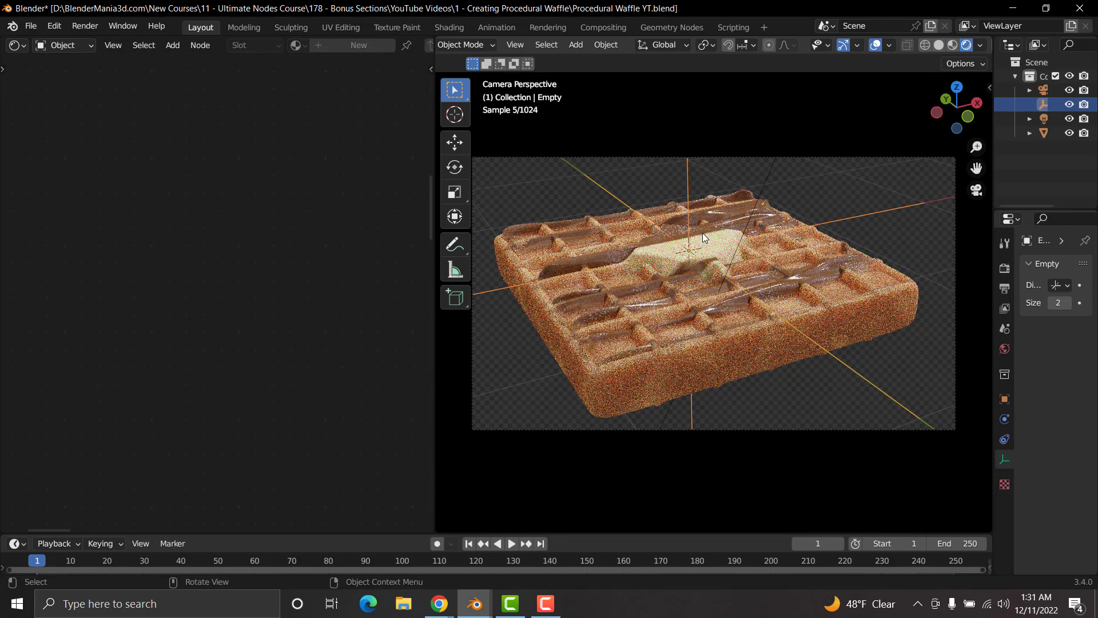
{"action": "key", "text": "g"}
{"action": "key", "text": "shift+z"}
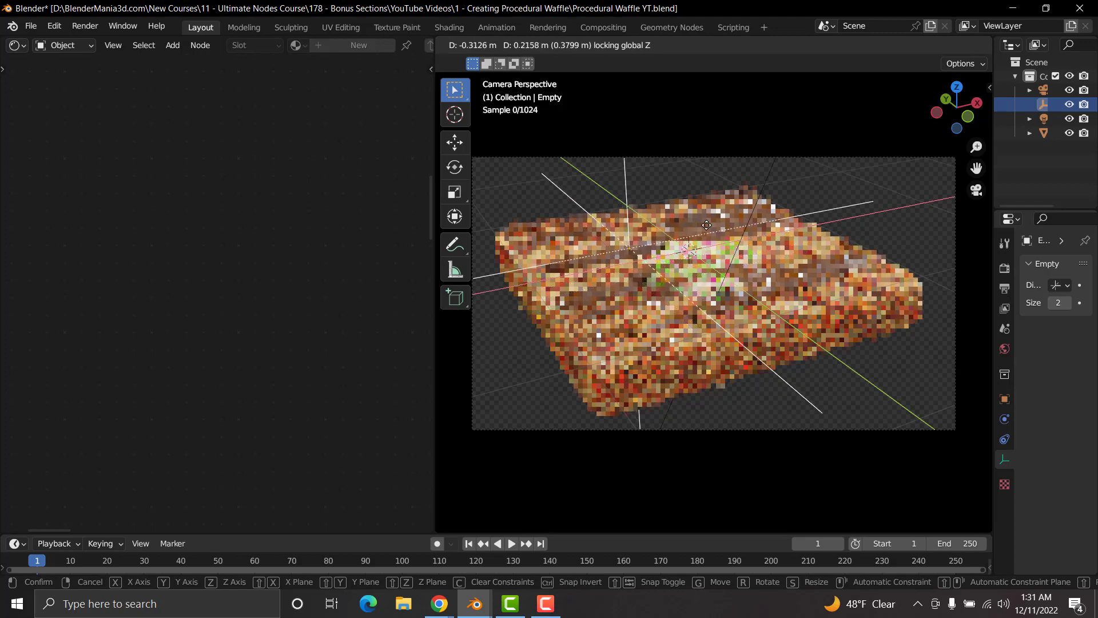
{"action": "left_click", "coordinate": [707, 225]}
Step: Lock the empty's Z location in its transform properties
{"action": "key", "text": "n"}
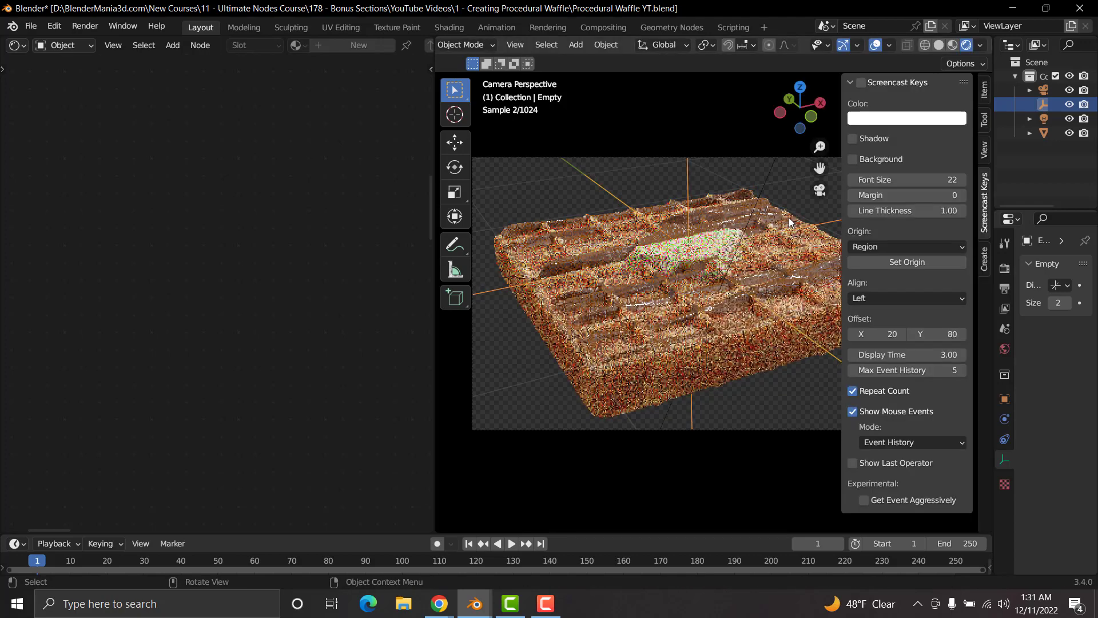
{"action": "left_click", "coordinate": [985, 90]}
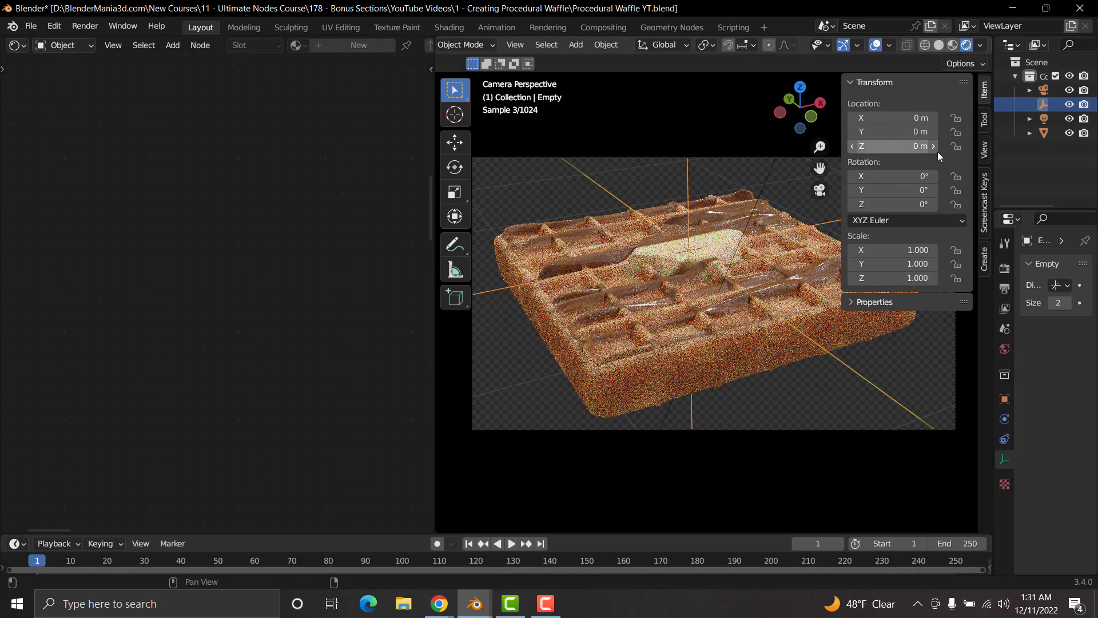
{"action": "left_click", "coordinate": [956, 146]}
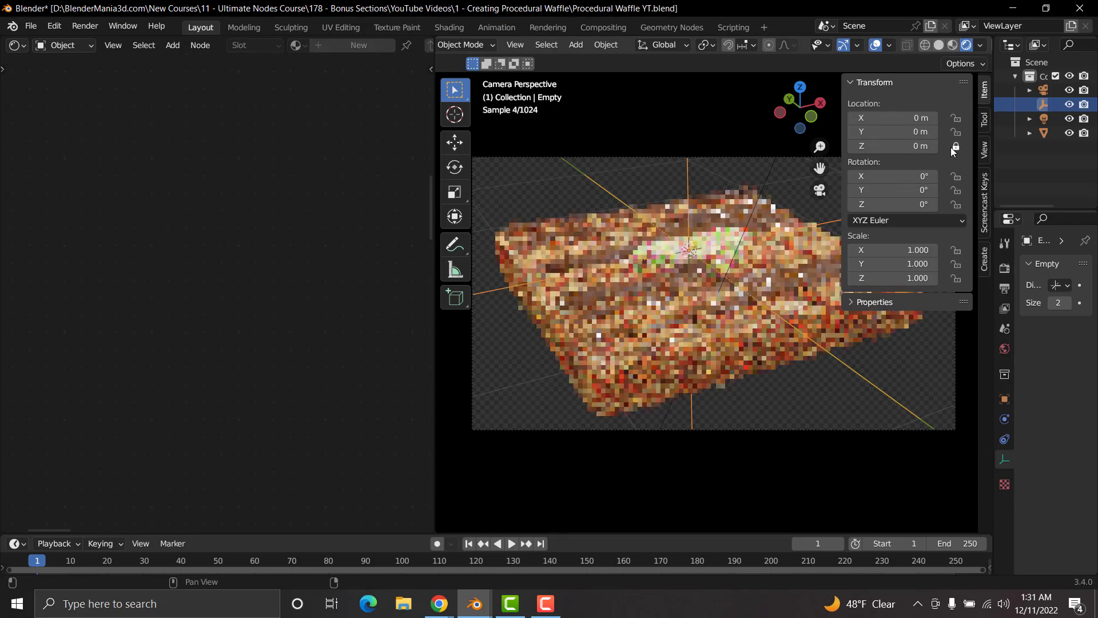
{"action": "key", "text": "n"}
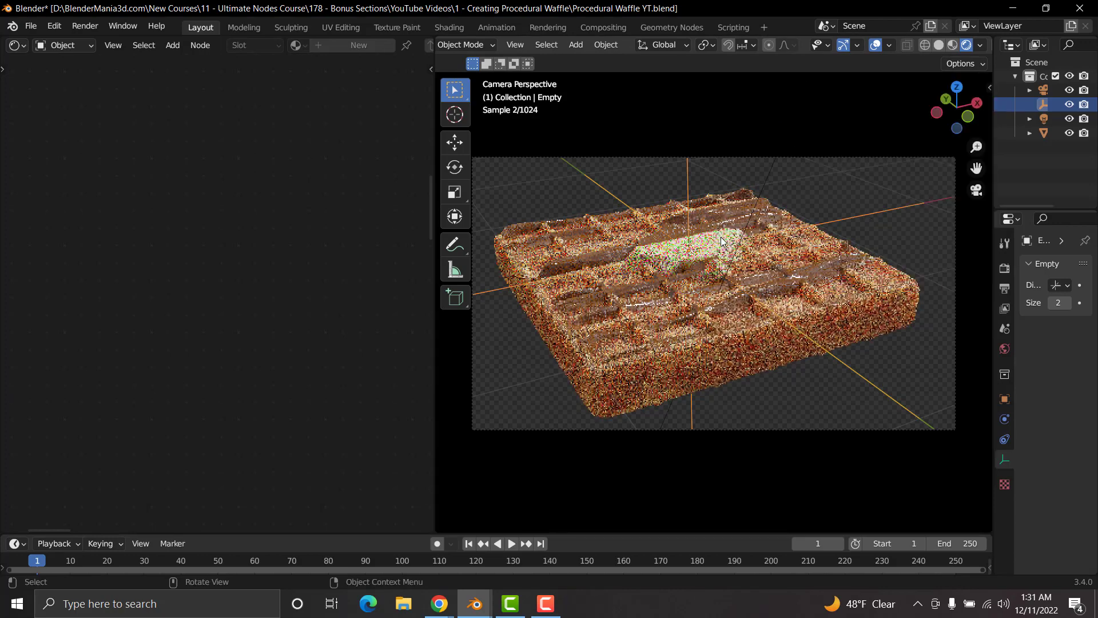
Step: Try moving the empty freely and with Z excluded to slide the butter around the waffle
{"action": "key", "text": "g"}
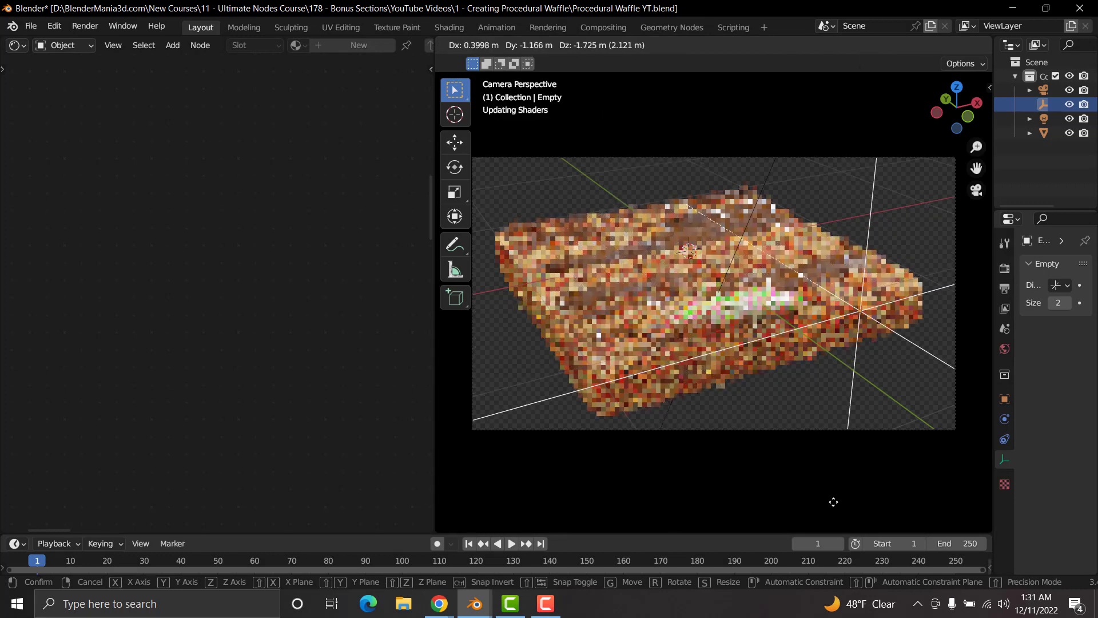
{"action": "left_click", "coordinate": [703, 292]}
{"action": "key", "text": "g"}
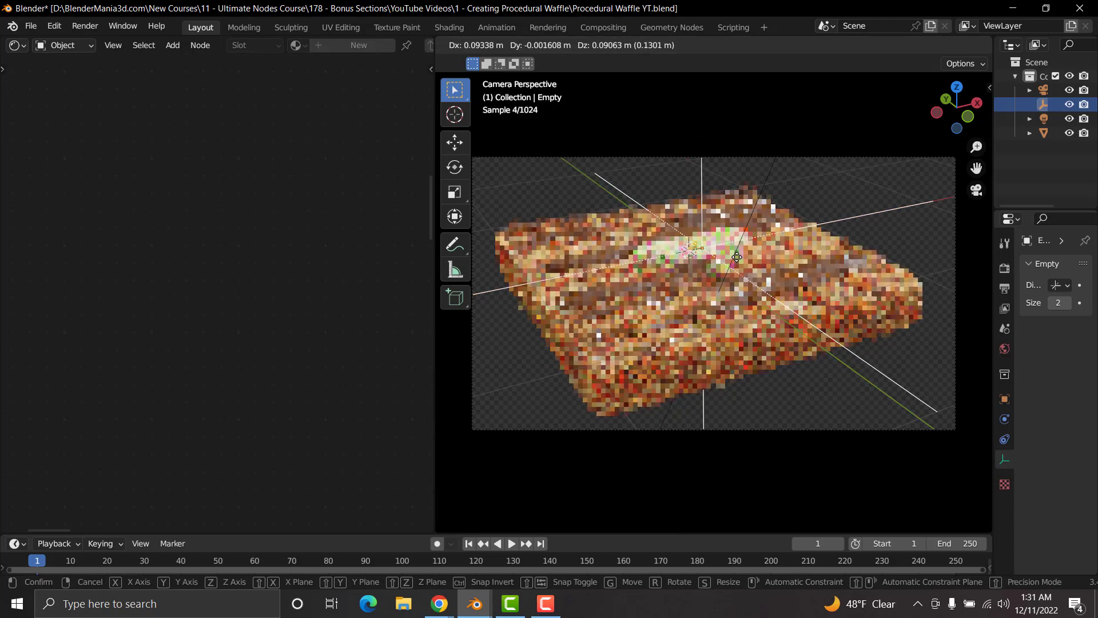
{"action": "left_click", "coordinate": [667, 230]}
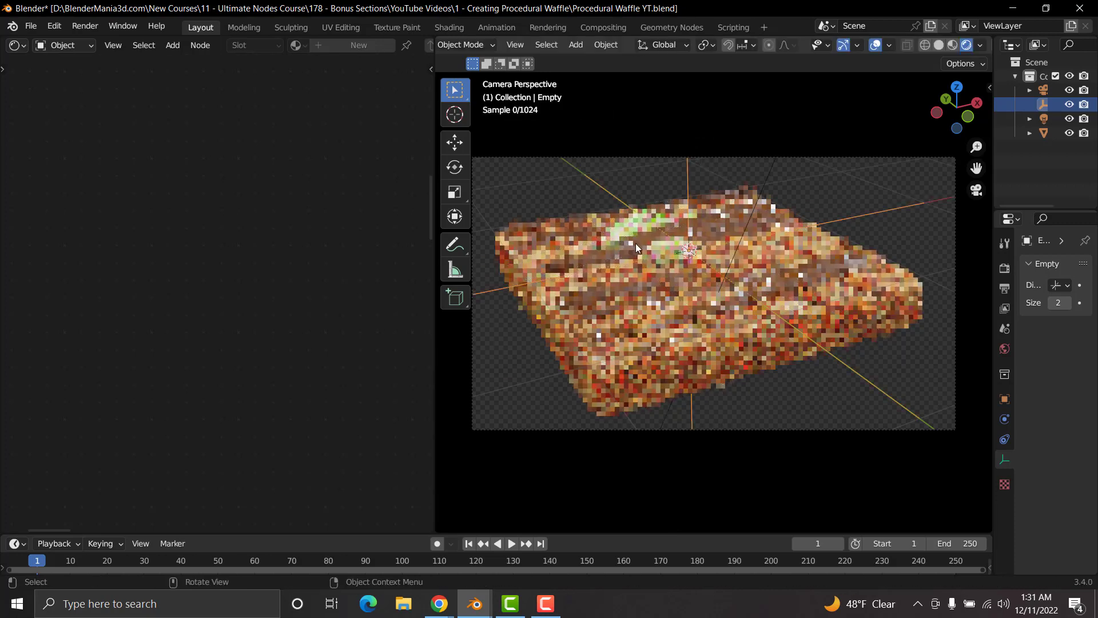
{"action": "key", "text": "g"}
{"action": "key", "text": "shift+z"}
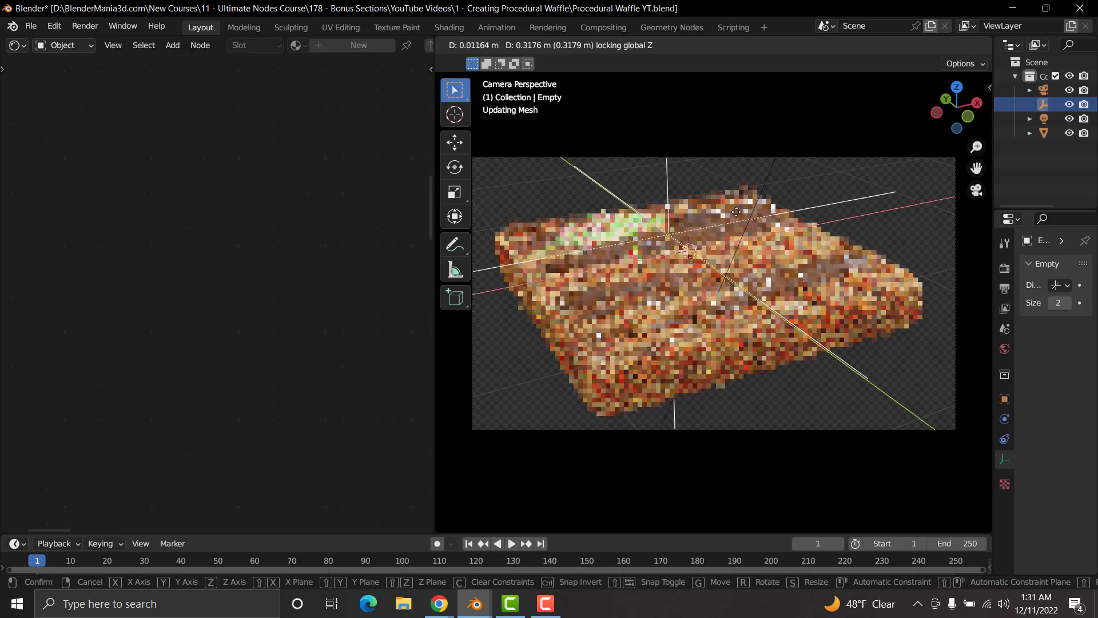
{"action": "left_click", "coordinate": [712, 269]}
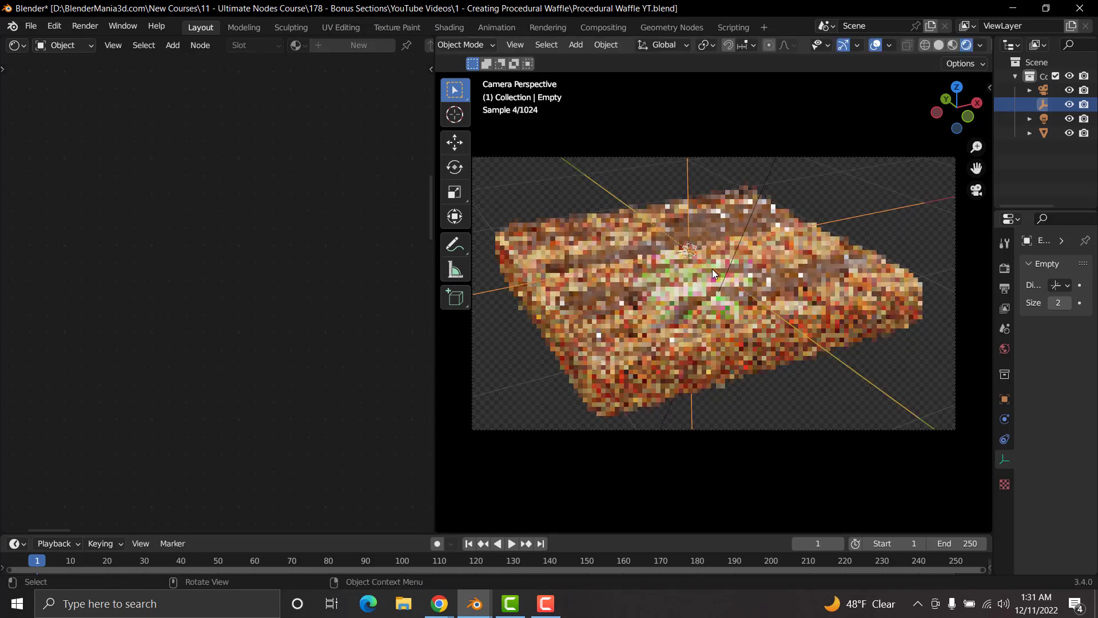
Step: Try moving the empty in top view and again from an orbited perspective view
{"action": "key", "text": "KP_7"}
{"action": "key", "text": "g"}
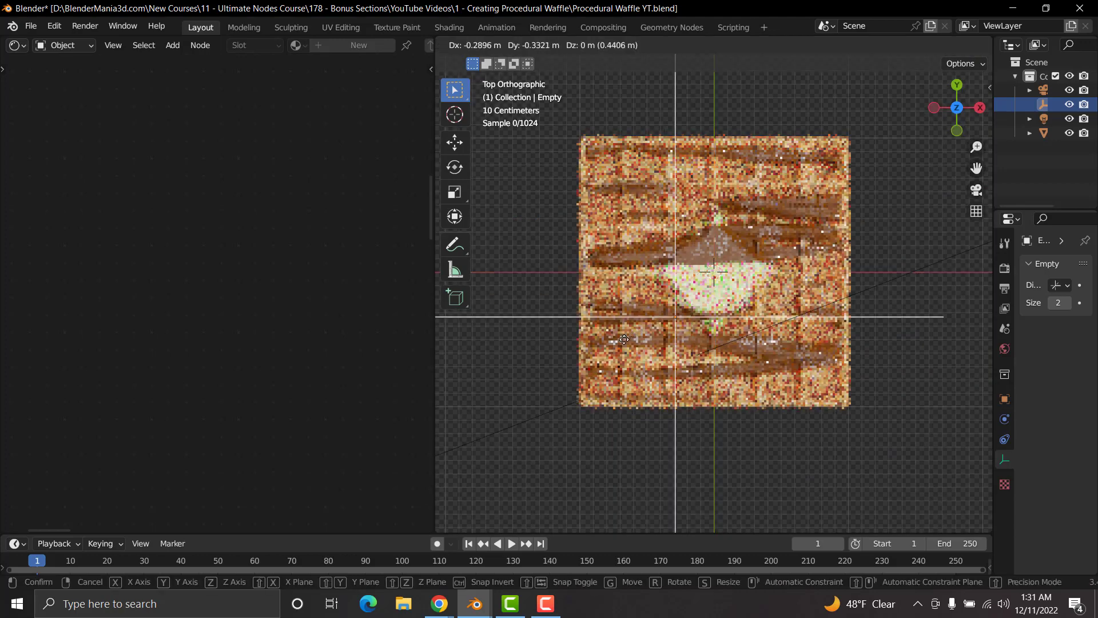
{"action": "left_click", "coordinate": [640, 320]}
{"action": "middle_click_drag", "start_coordinate": [640, 320], "coordinate": [706, 269]}
{"action": "key", "text": "g"}
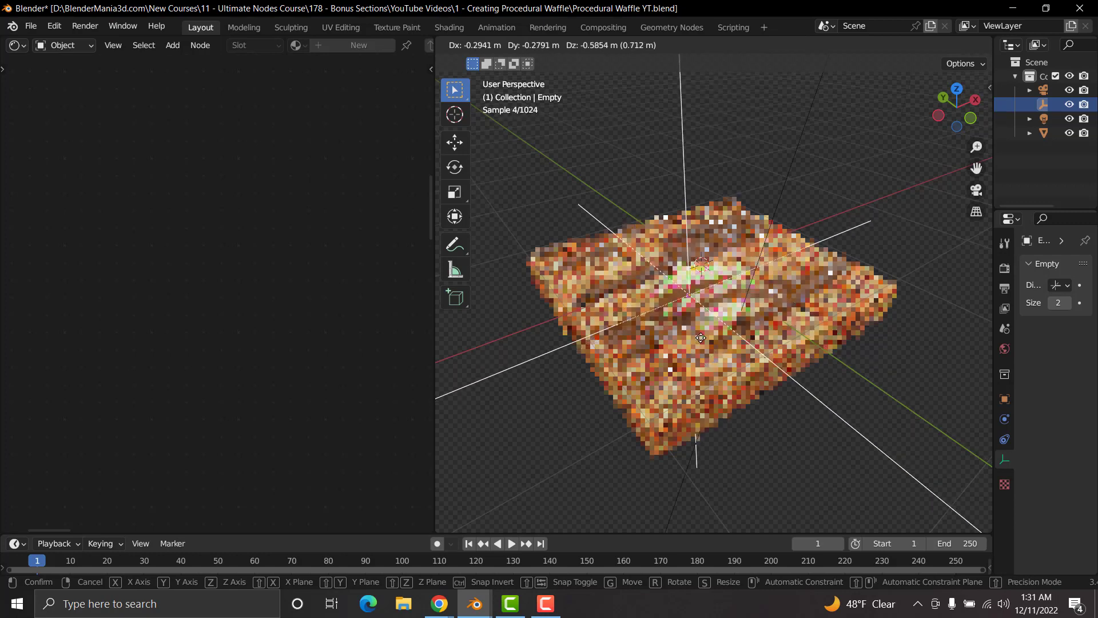
{"action": "right_click", "coordinate": [692, 321]}
Step: Select the waffle and look over the full node network inside its node group
{"action": "left_click", "coordinate": [670, 370]}
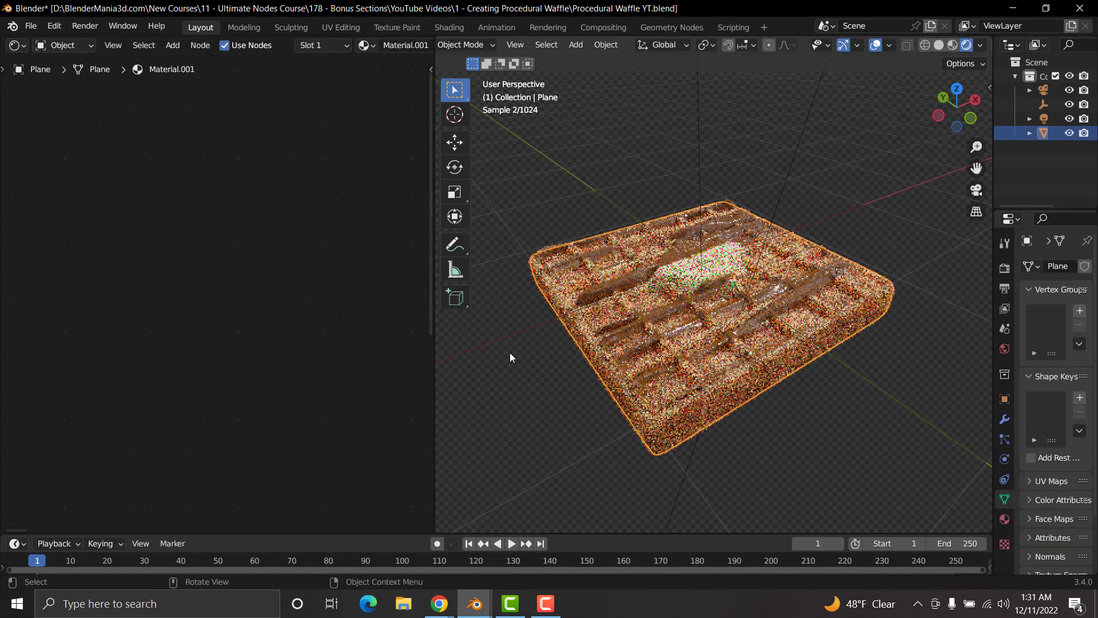
{"action": "scroll", "coordinate": [245, 359], "scroll_direction": "down", "scroll_amount": 5}
{"action": "middle_click_drag", "start_coordinate": [326, 342], "coordinate": [185, 336]}
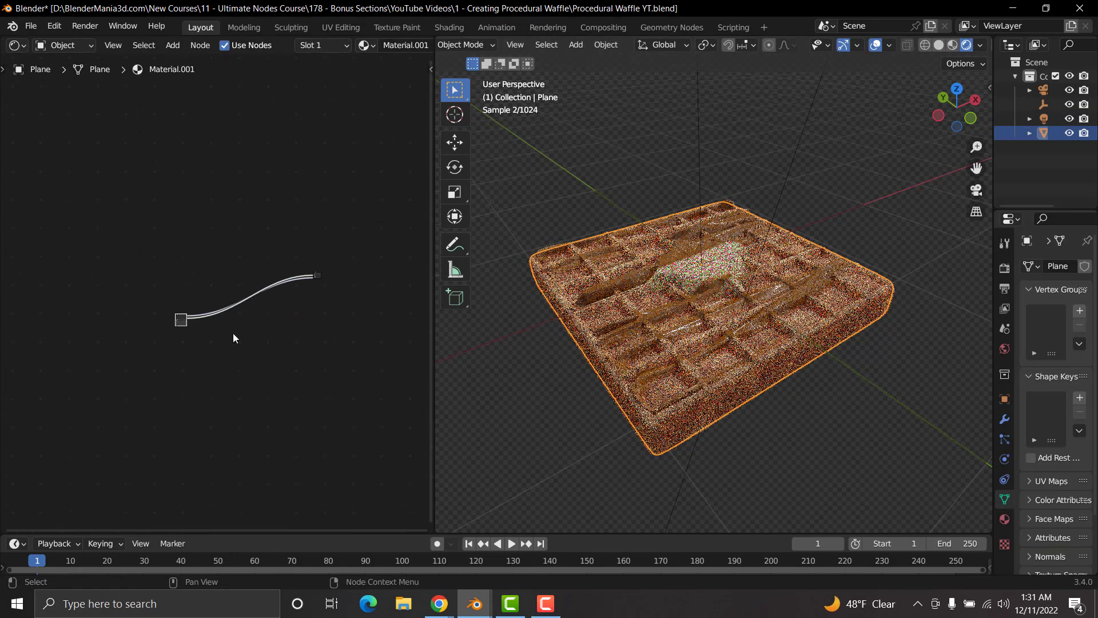
{"action": "scroll", "coordinate": [264, 337], "scroll_direction": "up", "scroll_amount": 11}
{"action": "key", "text": "Tab"}
{"action": "scroll", "coordinate": [348, 327], "scroll_direction": "up", "scroll_amount": 4}
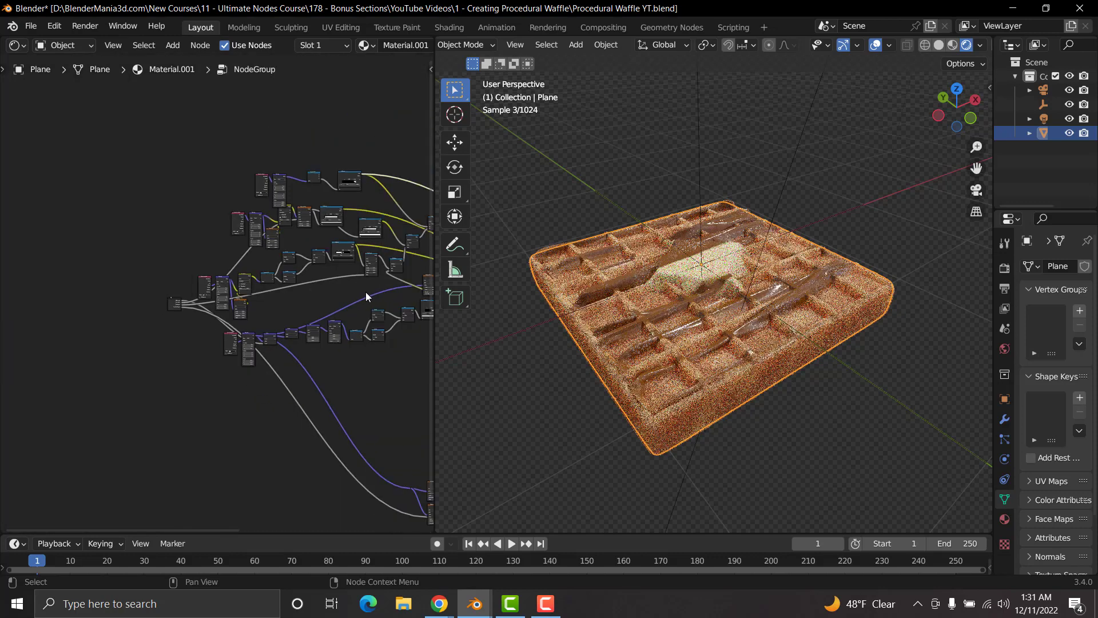
{"action": "middle_click_drag", "start_coordinate": [331, 329], "coordinate": [267, 290]}
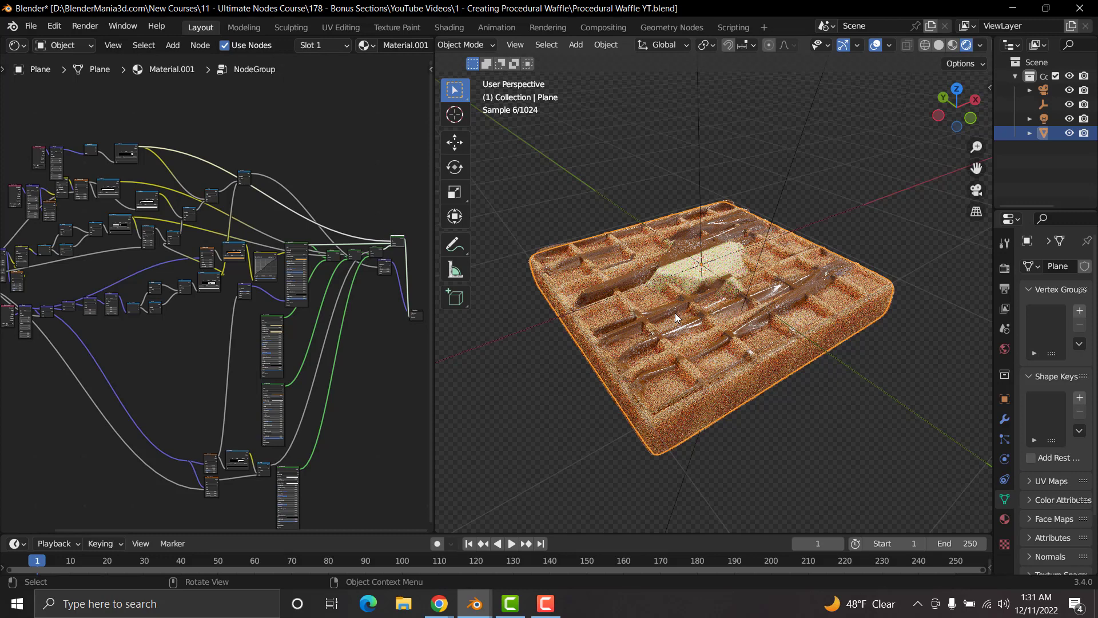
Step: Inspect the waffle's base mesh in Solid shading, and return to Rendered shading for a closer look
{"action": "key", "text": "z"}
{"action": "left_click", "coordinate": [773, 312]}
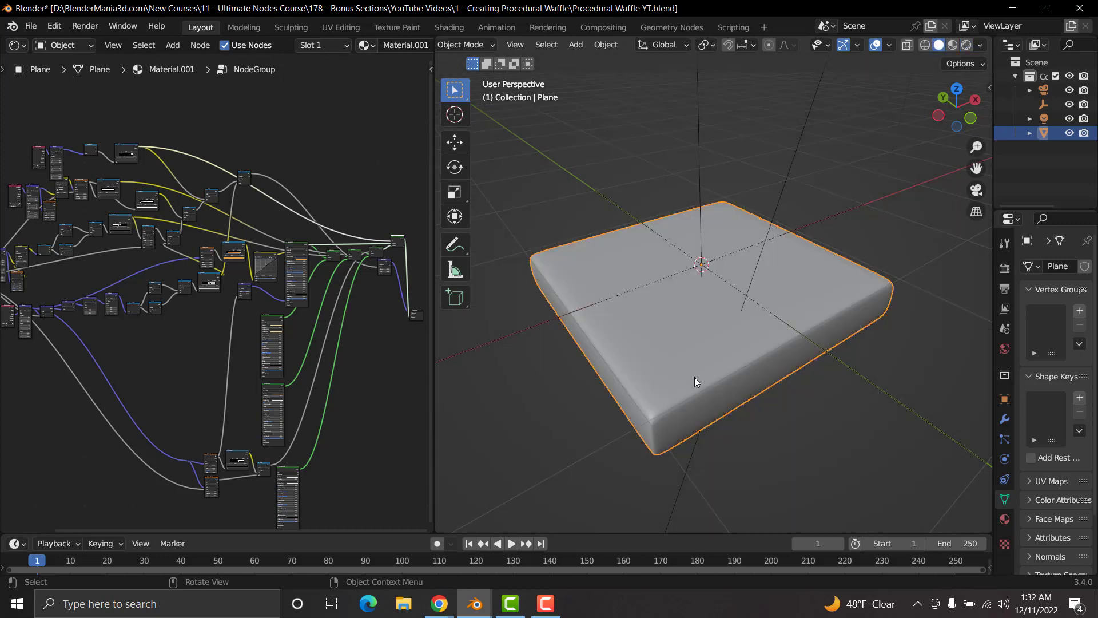
{"action": "middle_click_drag", "start_coordinate": [695, 377], "coordinate": [659, 320]}
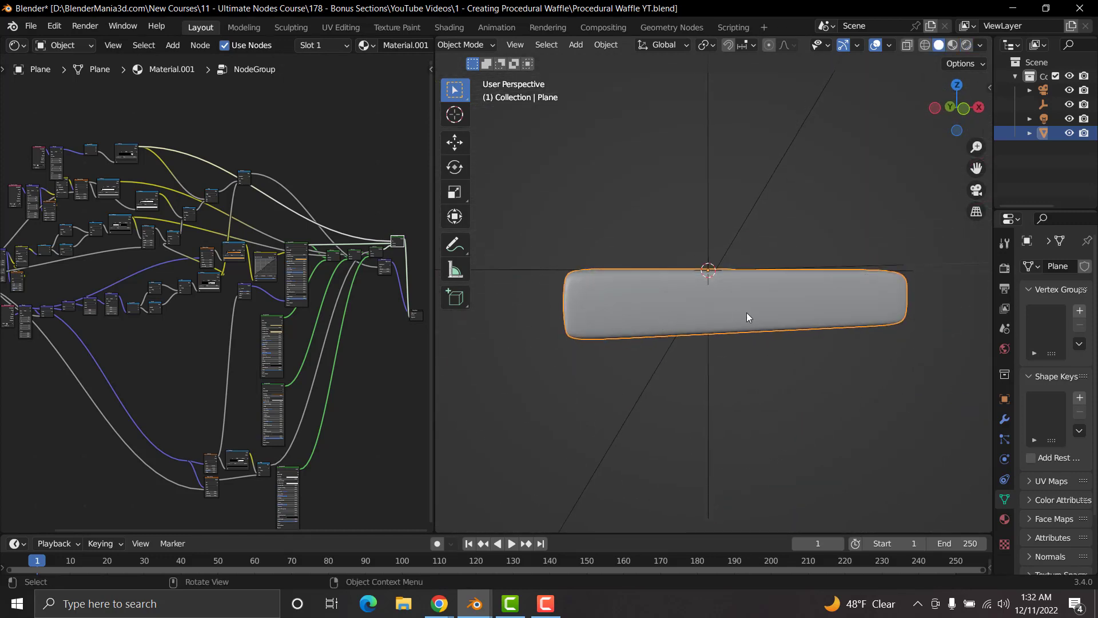
{"action": "middle_click_drag", "start_coordinate": [662, 283], "coordinate": [692, 312]}
{"action": "key", "text": "z"}
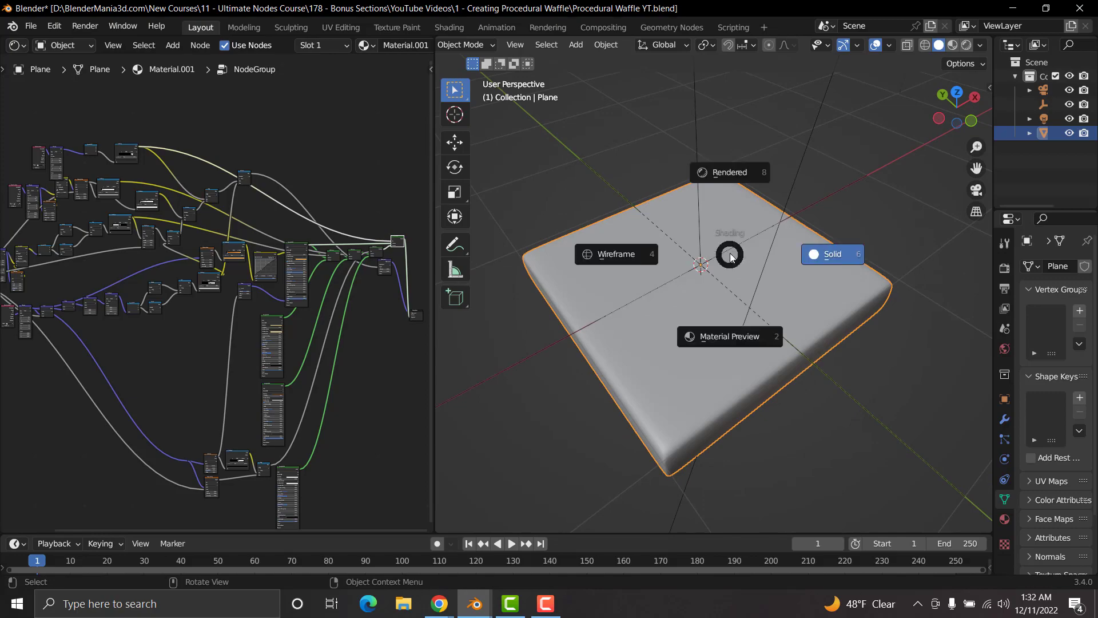
{"action": "left_click", "coordinate": [732, 174]}
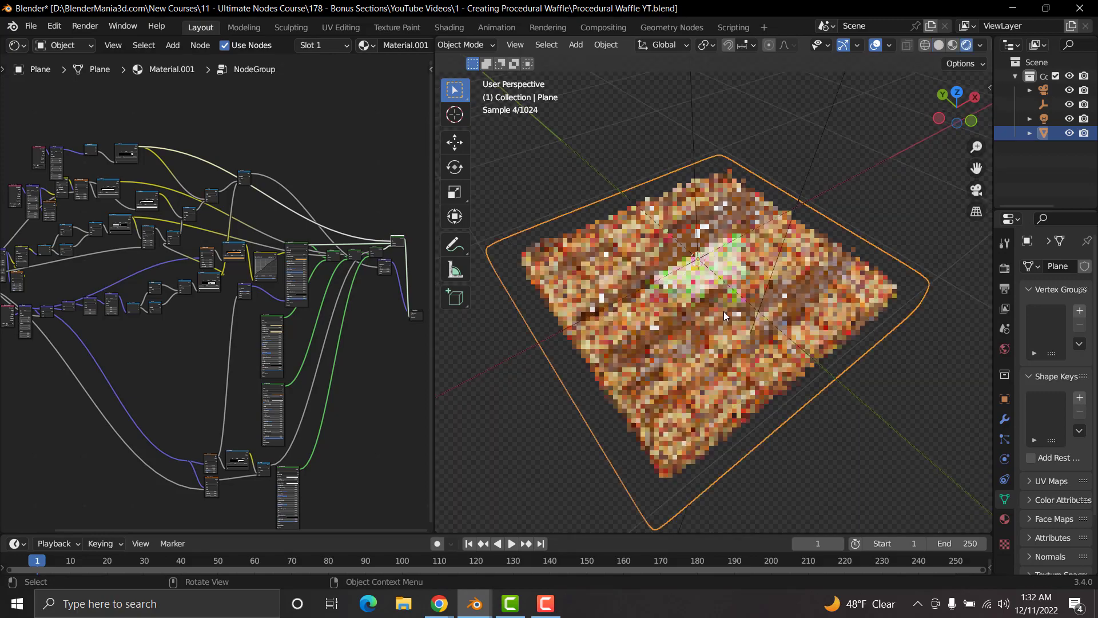
{"action": "middle_click_drag", "start_coordinate": [723, 311], "coordinate": [731, 278]}
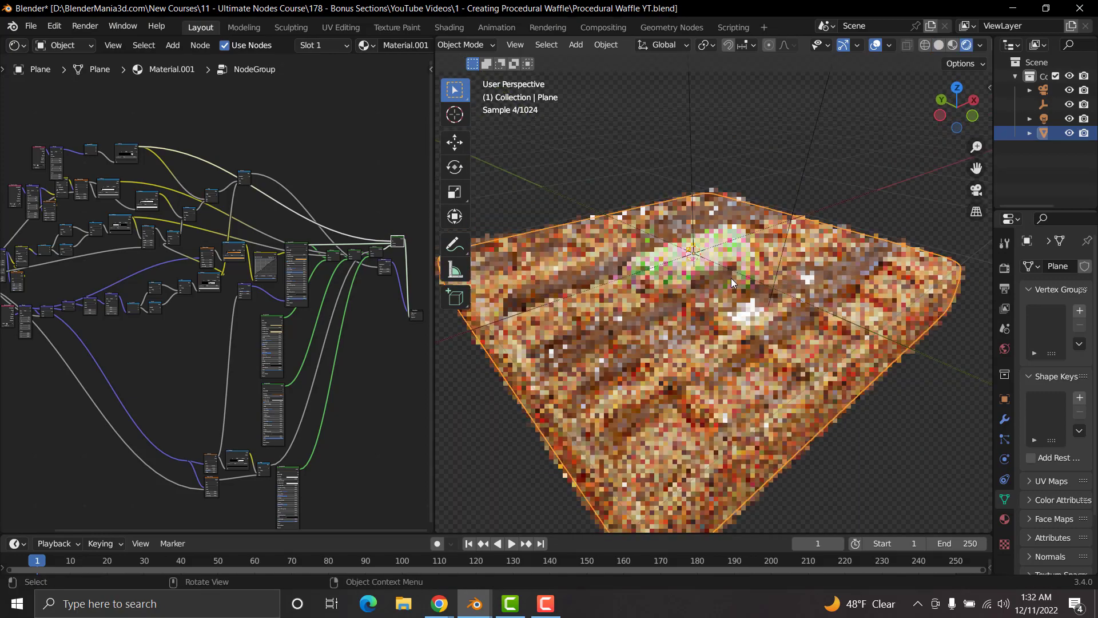
Step: Exit the waffle's node group and examine the inputs exposed on its group node
{"action": "key", "text": "Tab"}
{"action": "scroll", "coordinate": [159, 407], "scroll_direction": "up", "scroll_amount": 3}
{"action": "middle_click_drag", "start_coordinate": [144, 414], "coordinate": [195, 348]}
{"action": "scroll", "coordinate": [266, 330], "scroll_direction": "up", "scroll_amount": 14}
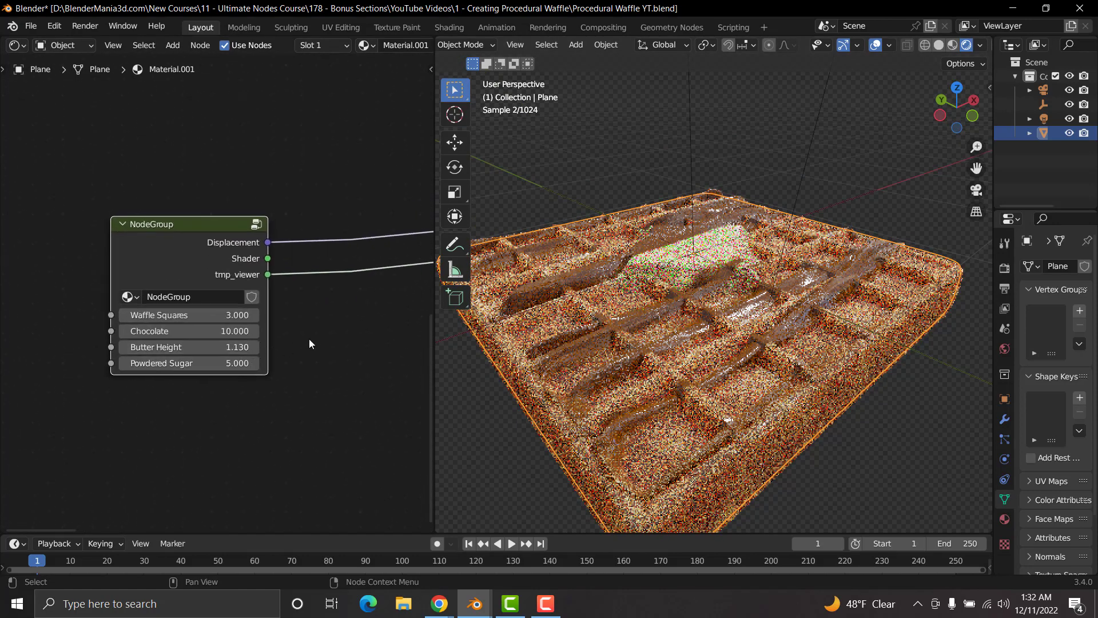
{"action": "scroll", "coordinate": [309, 339], "scroll_direction": "up", "scroll_amount": 5}
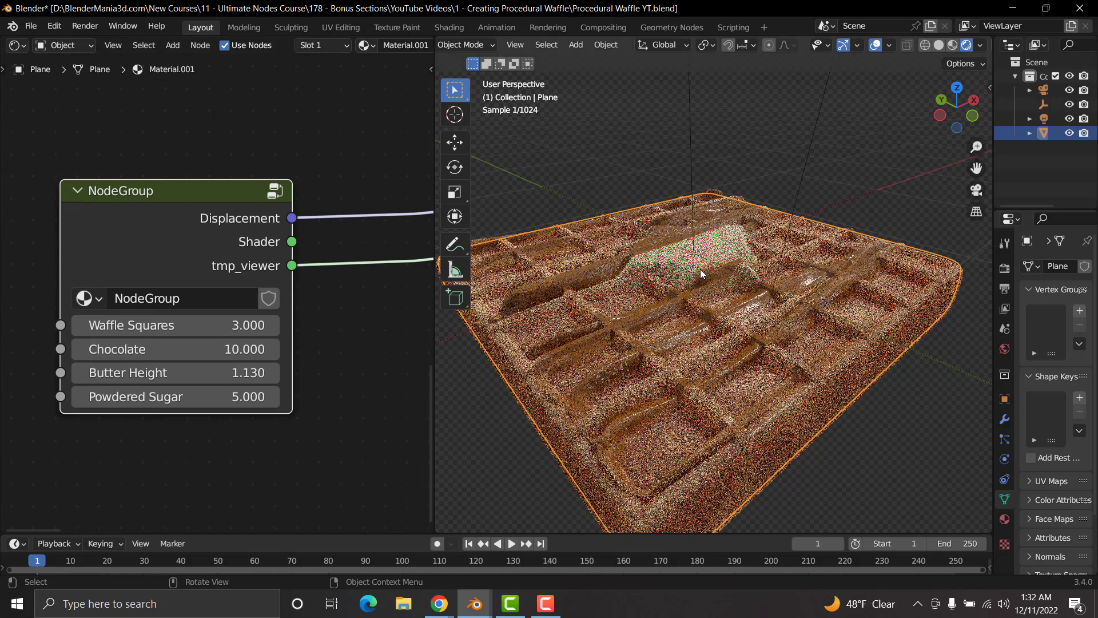